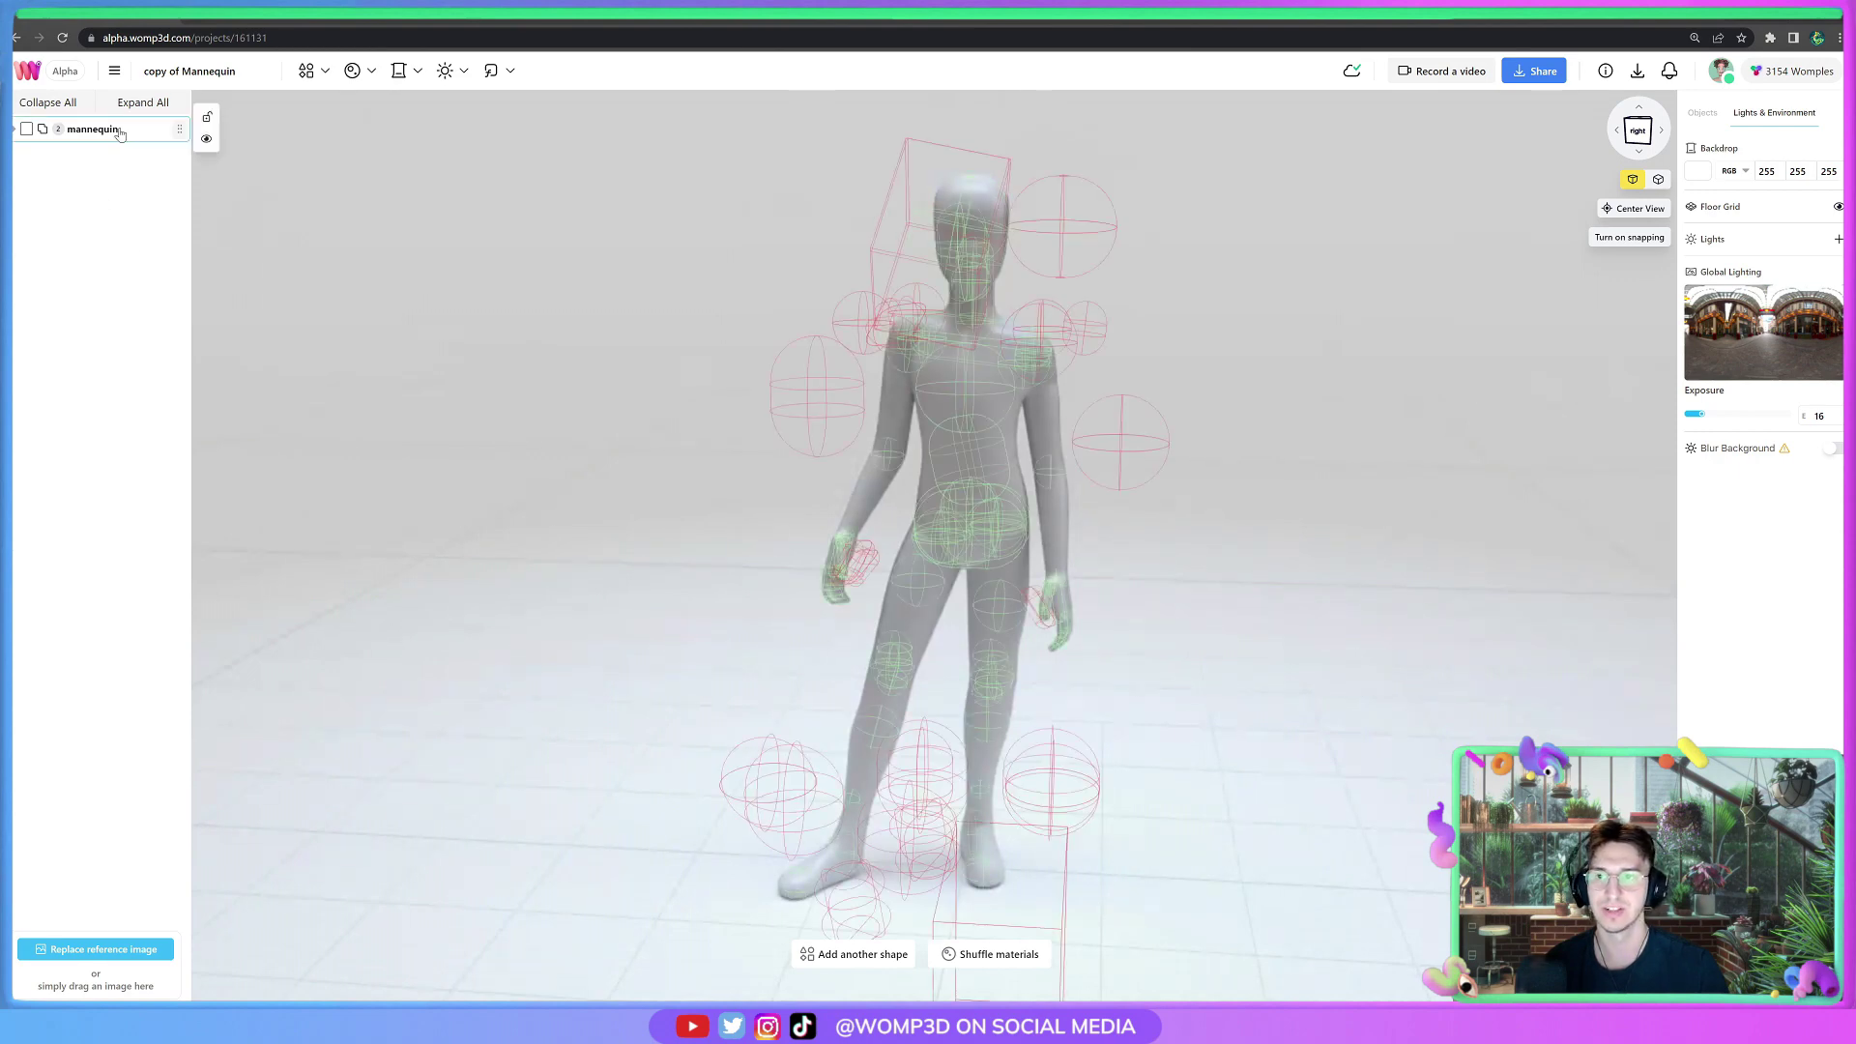
Lock the mannequin group in the scene list.
{"action": "left_click", "coordinate": [205, 120]}
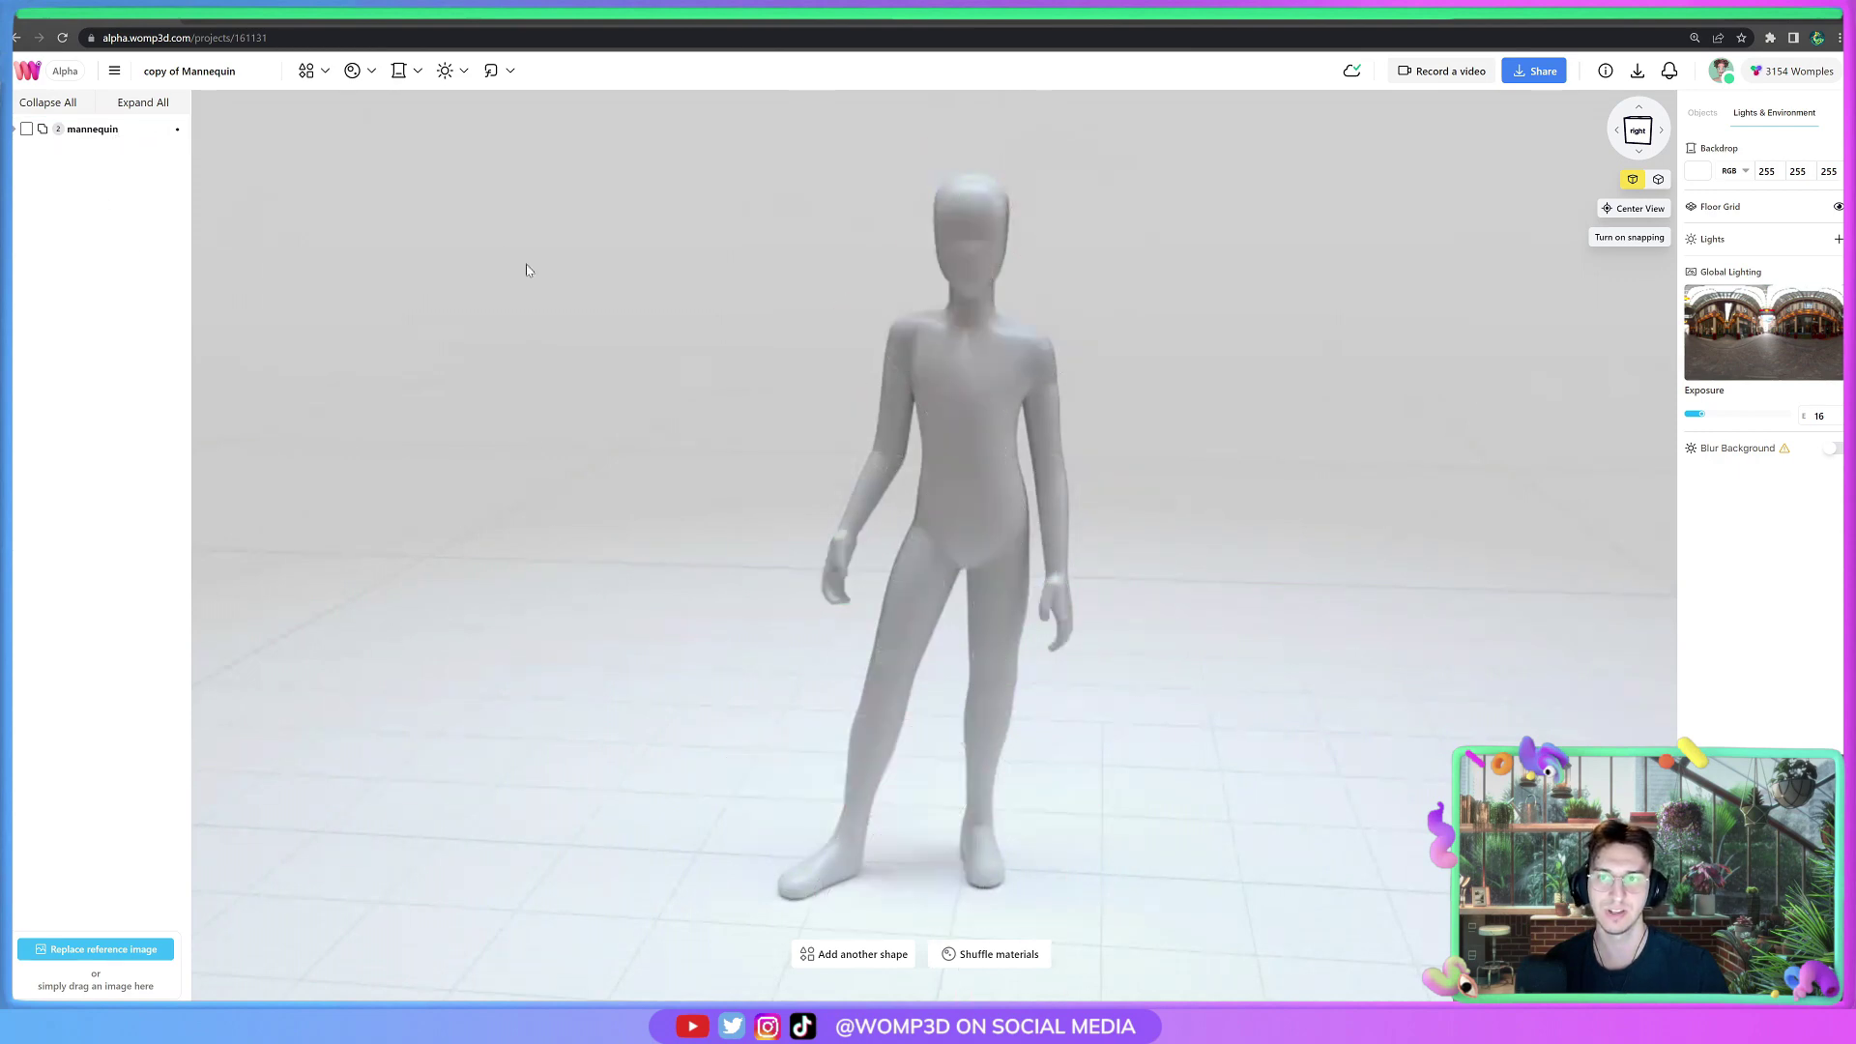
{"action": "left_click_drag", "start_coordinate": [1082, 442], "coordinate": [1136, 465]}
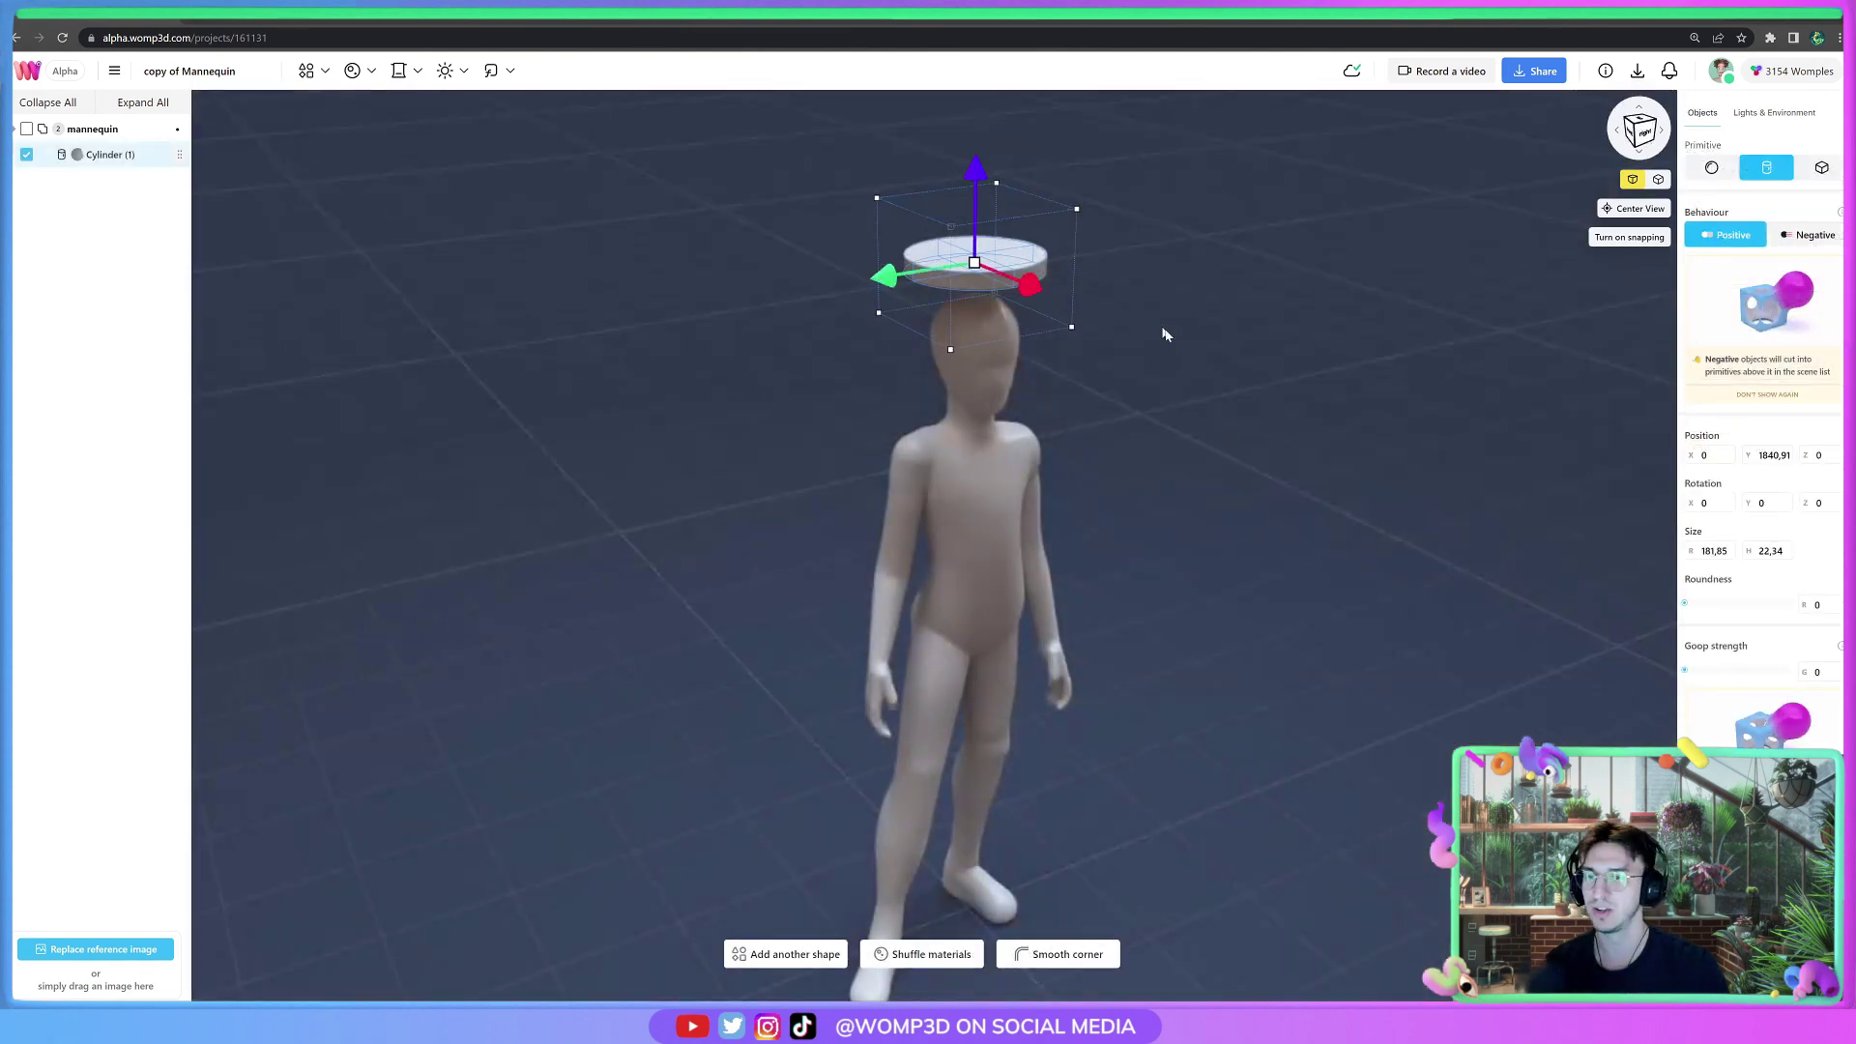
Duplicate the brim cylinder, shrink the copy to a radius of about 132.41, and stretch it upward to about 128.37 as the hat's crown.
{"action": "left_click_drag", "start_coordinate": [1143, 369], "coordinate": [1145, 380]}
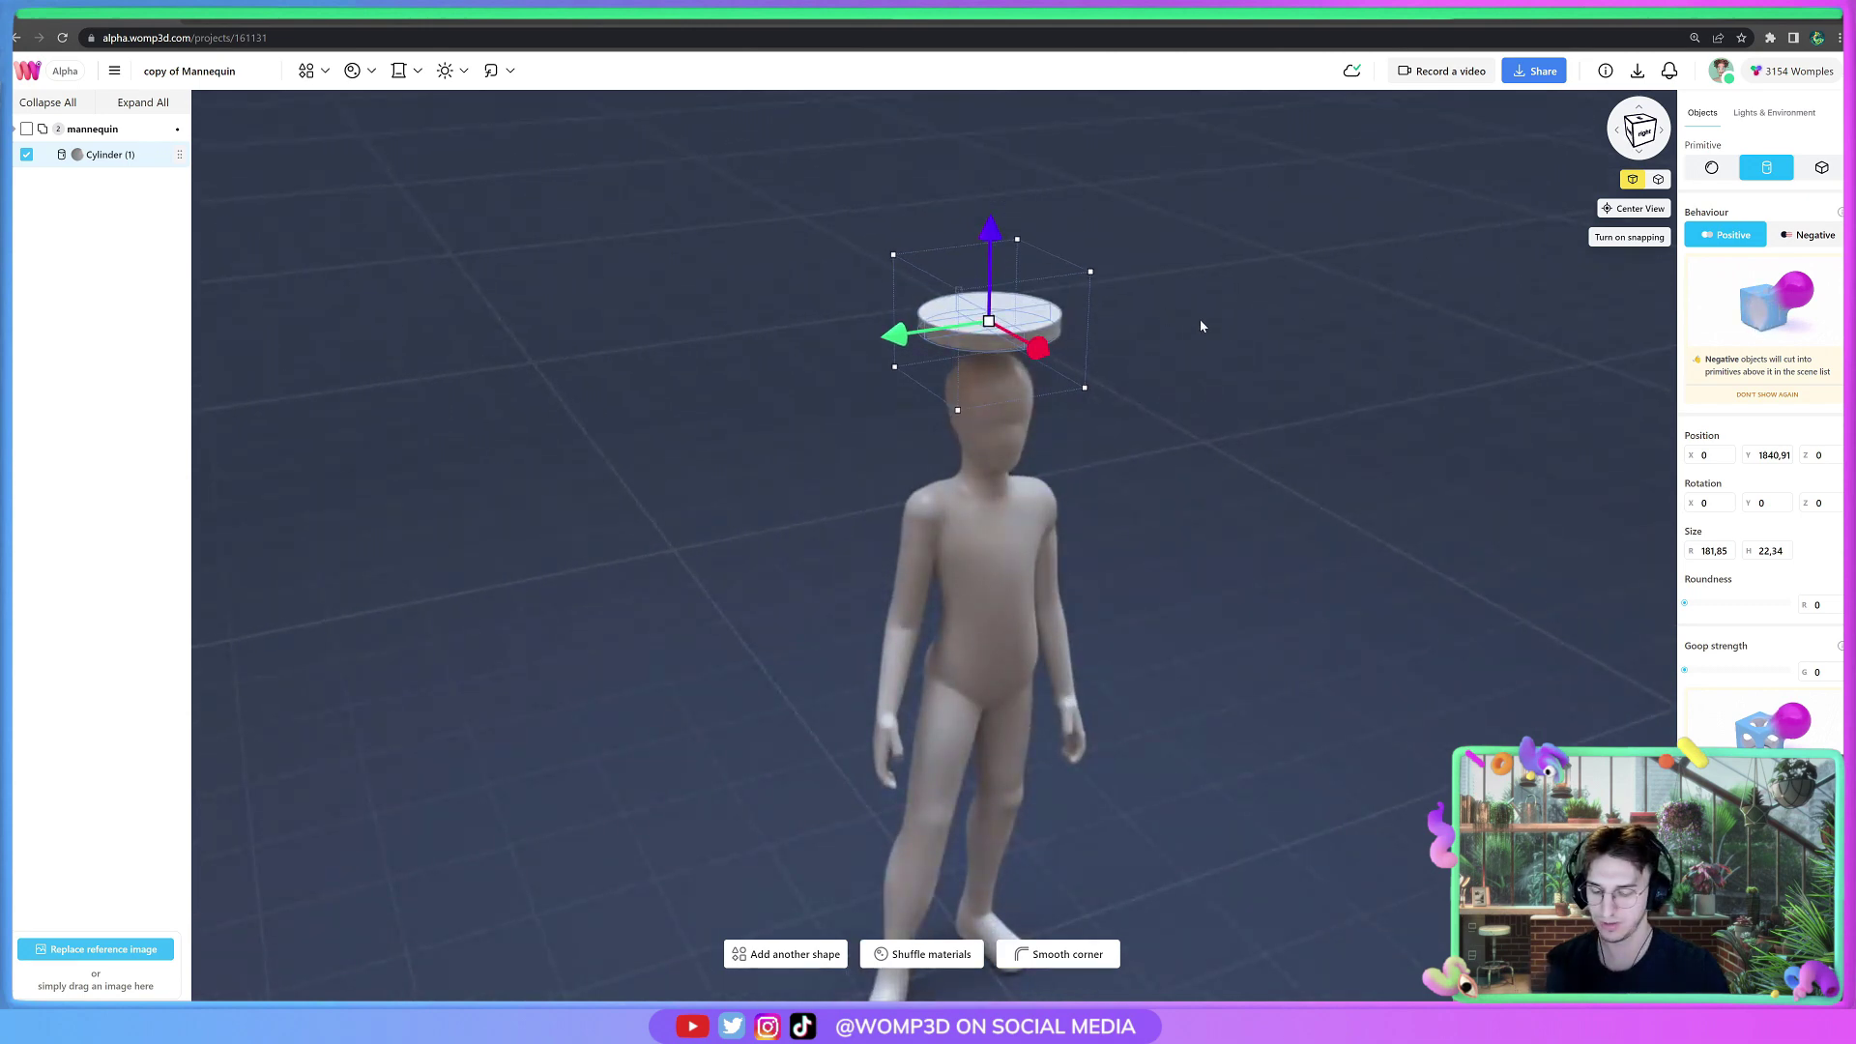
{"action": "key", "text": "ctrl+v"}
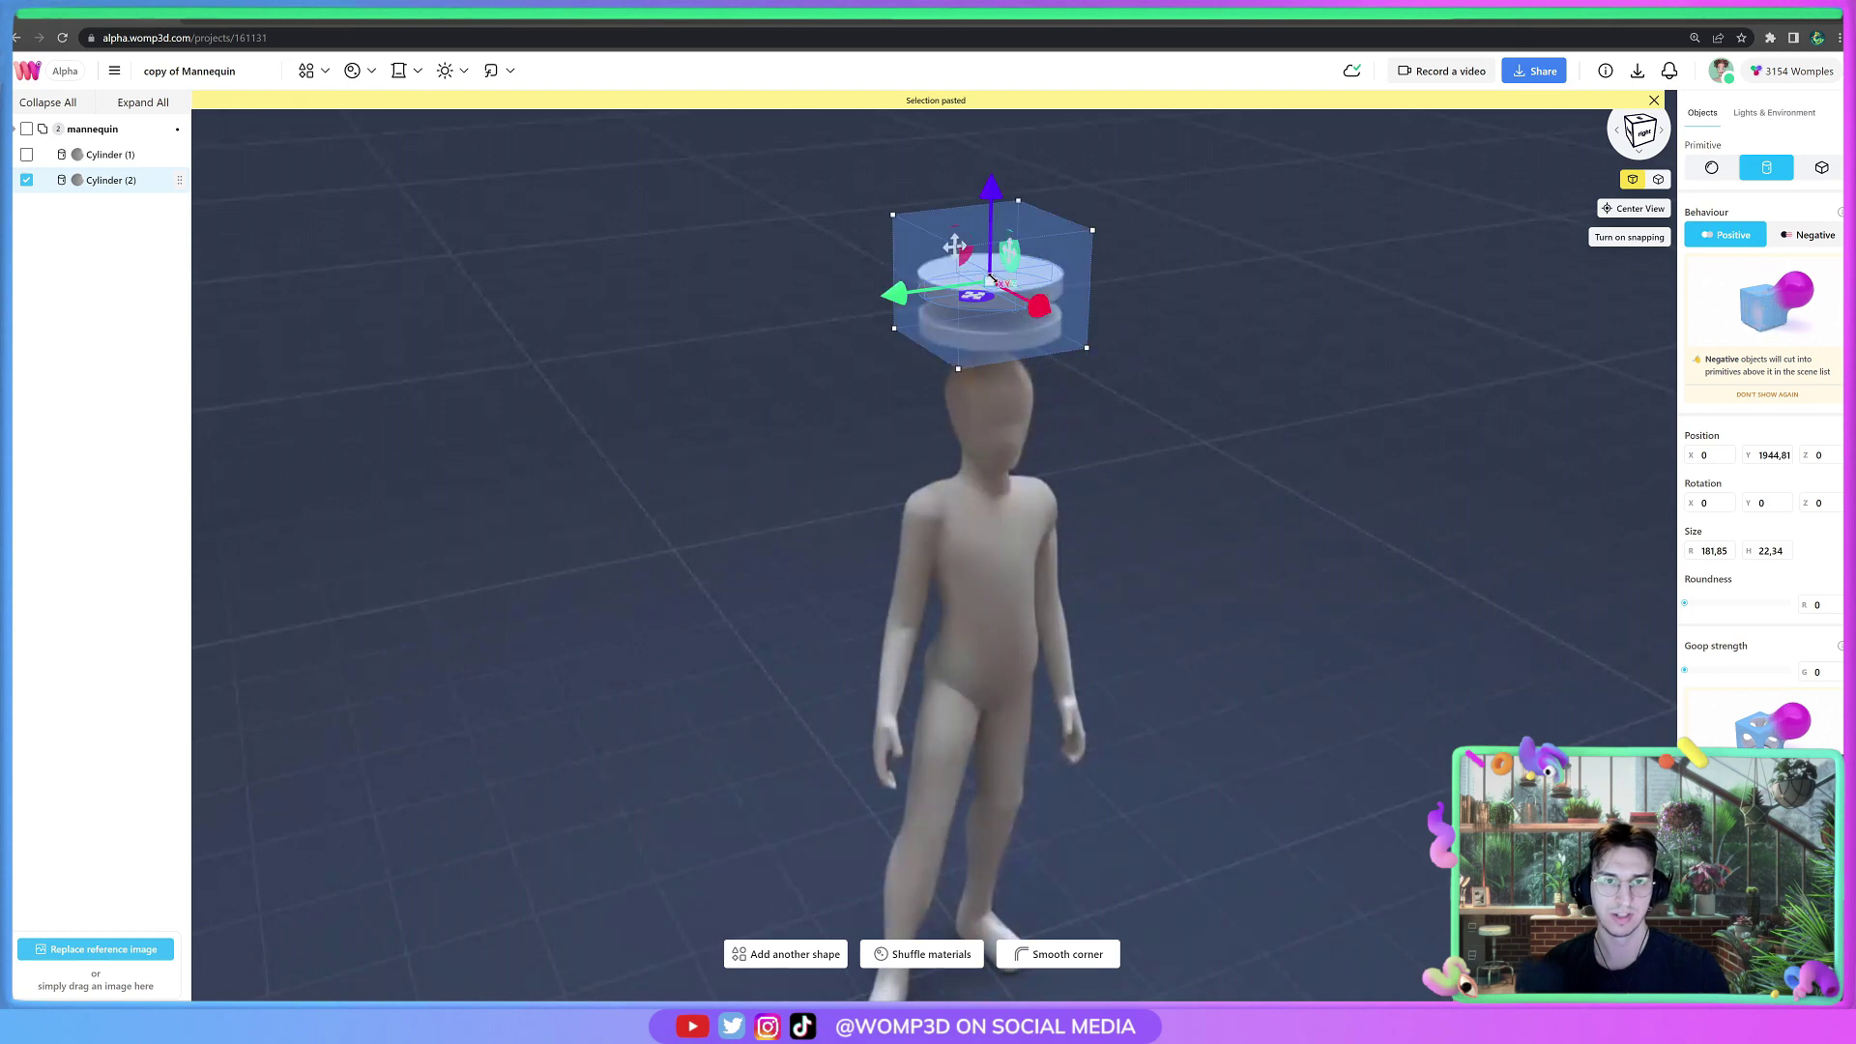
{"action": "left_click_drag", "start_coordinate": [991, 279], "coordinate": [967, 286]}
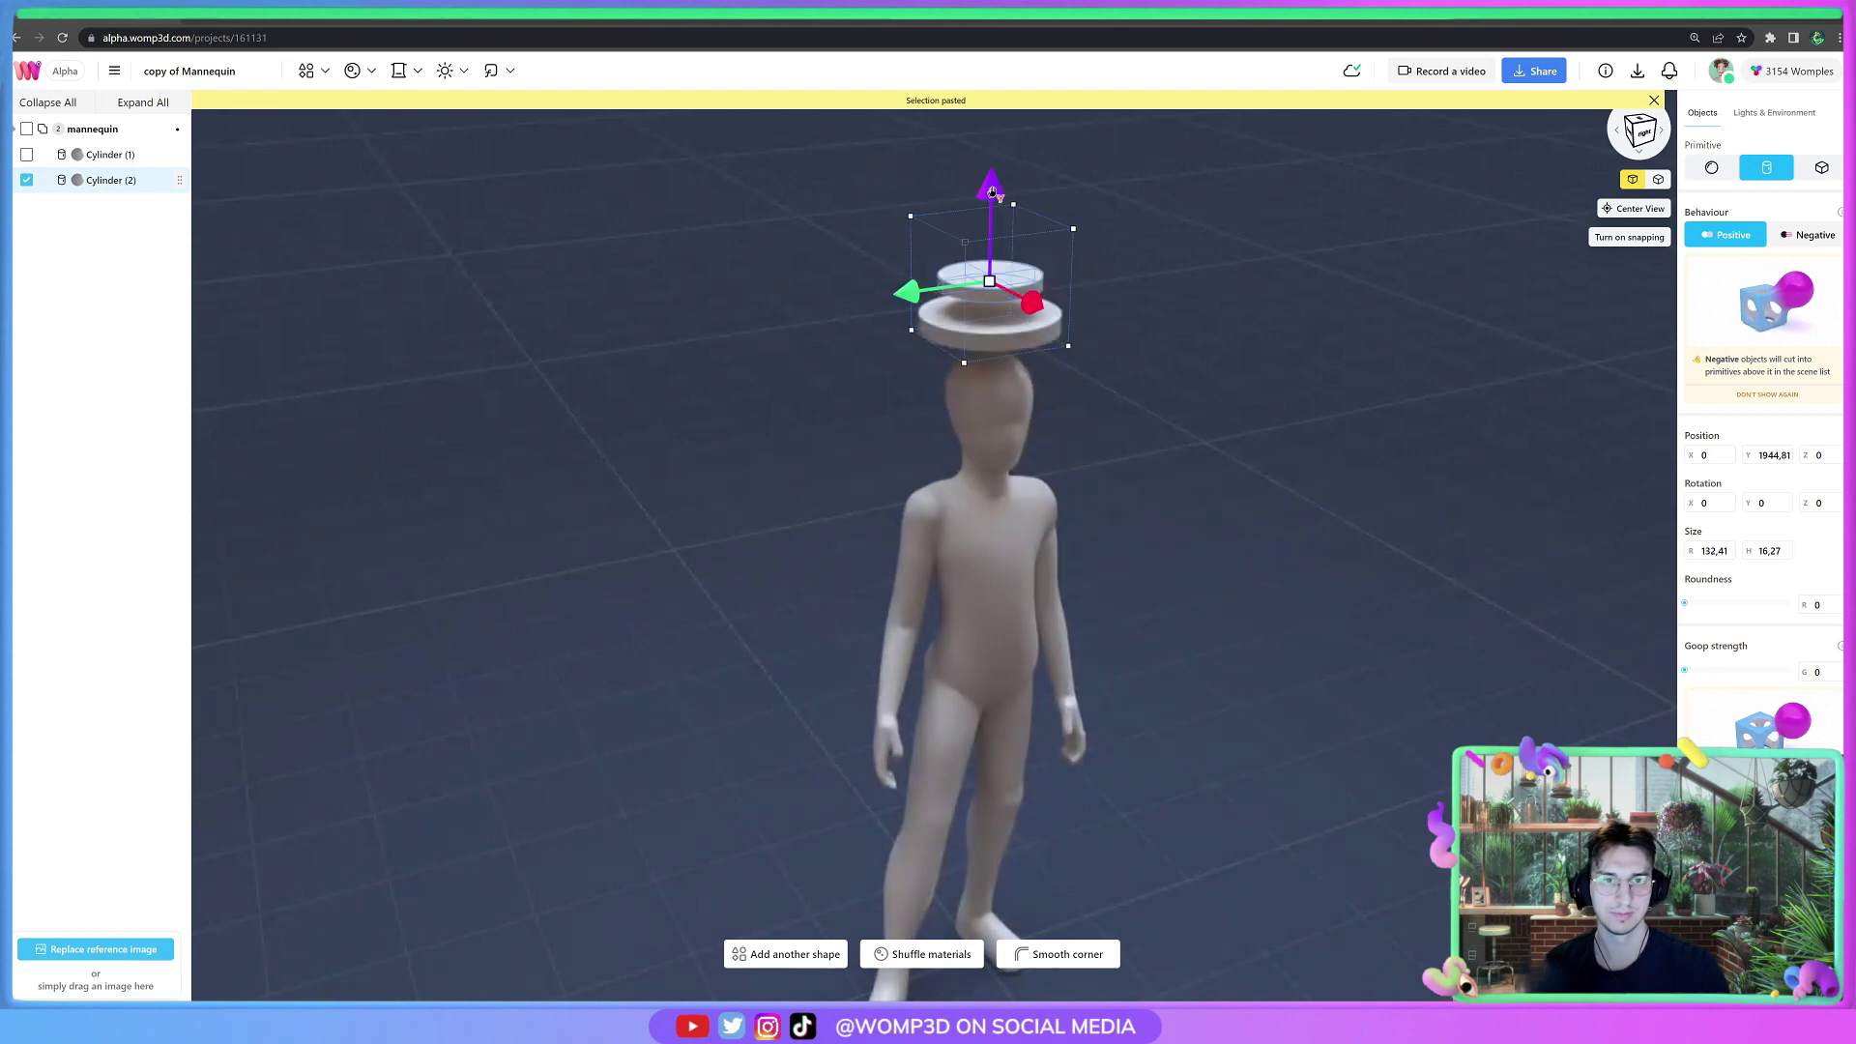
{"action": "left_click_drag", "start_coordinate": [991, 193], "coordinate": [1042, 199]}
{"action": "left_click", "coordinate": [1215, 284]}
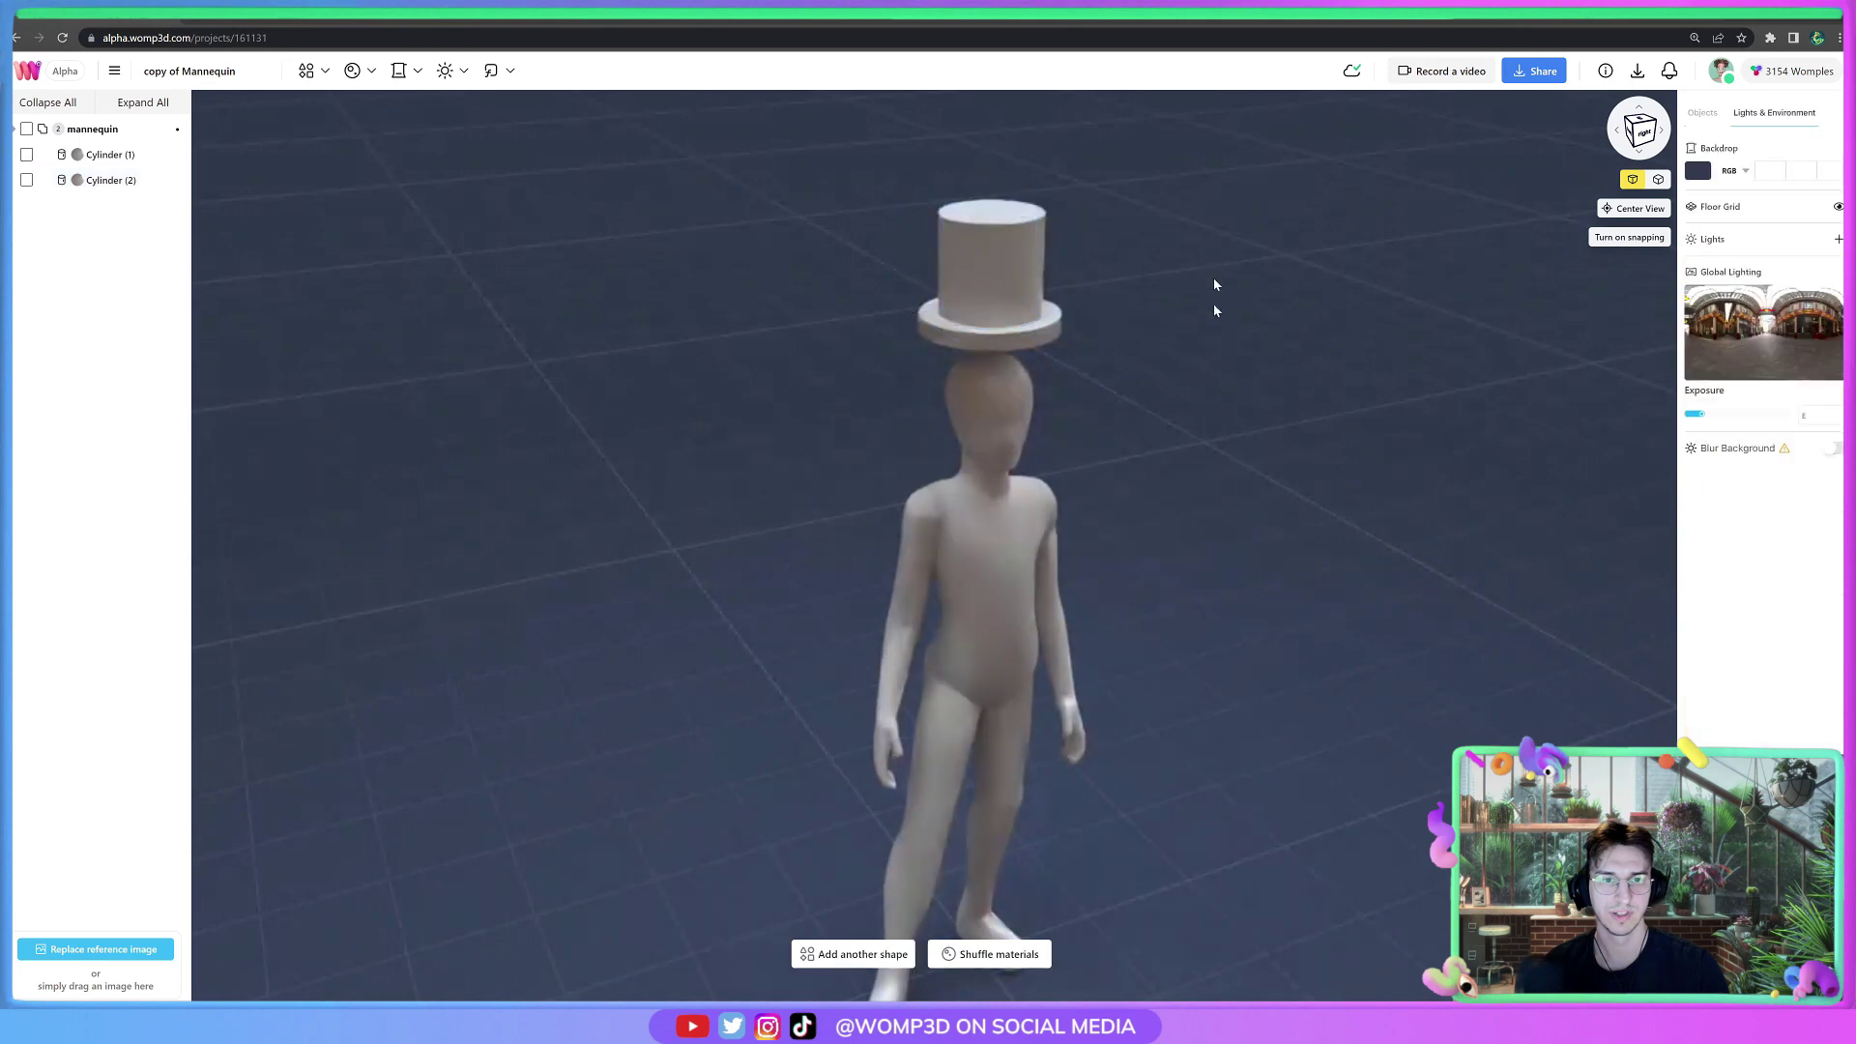
Set the roundness of the hat's brim cylinder to 51.
{"action": "left_click", "coordinate": [1049, 331]}
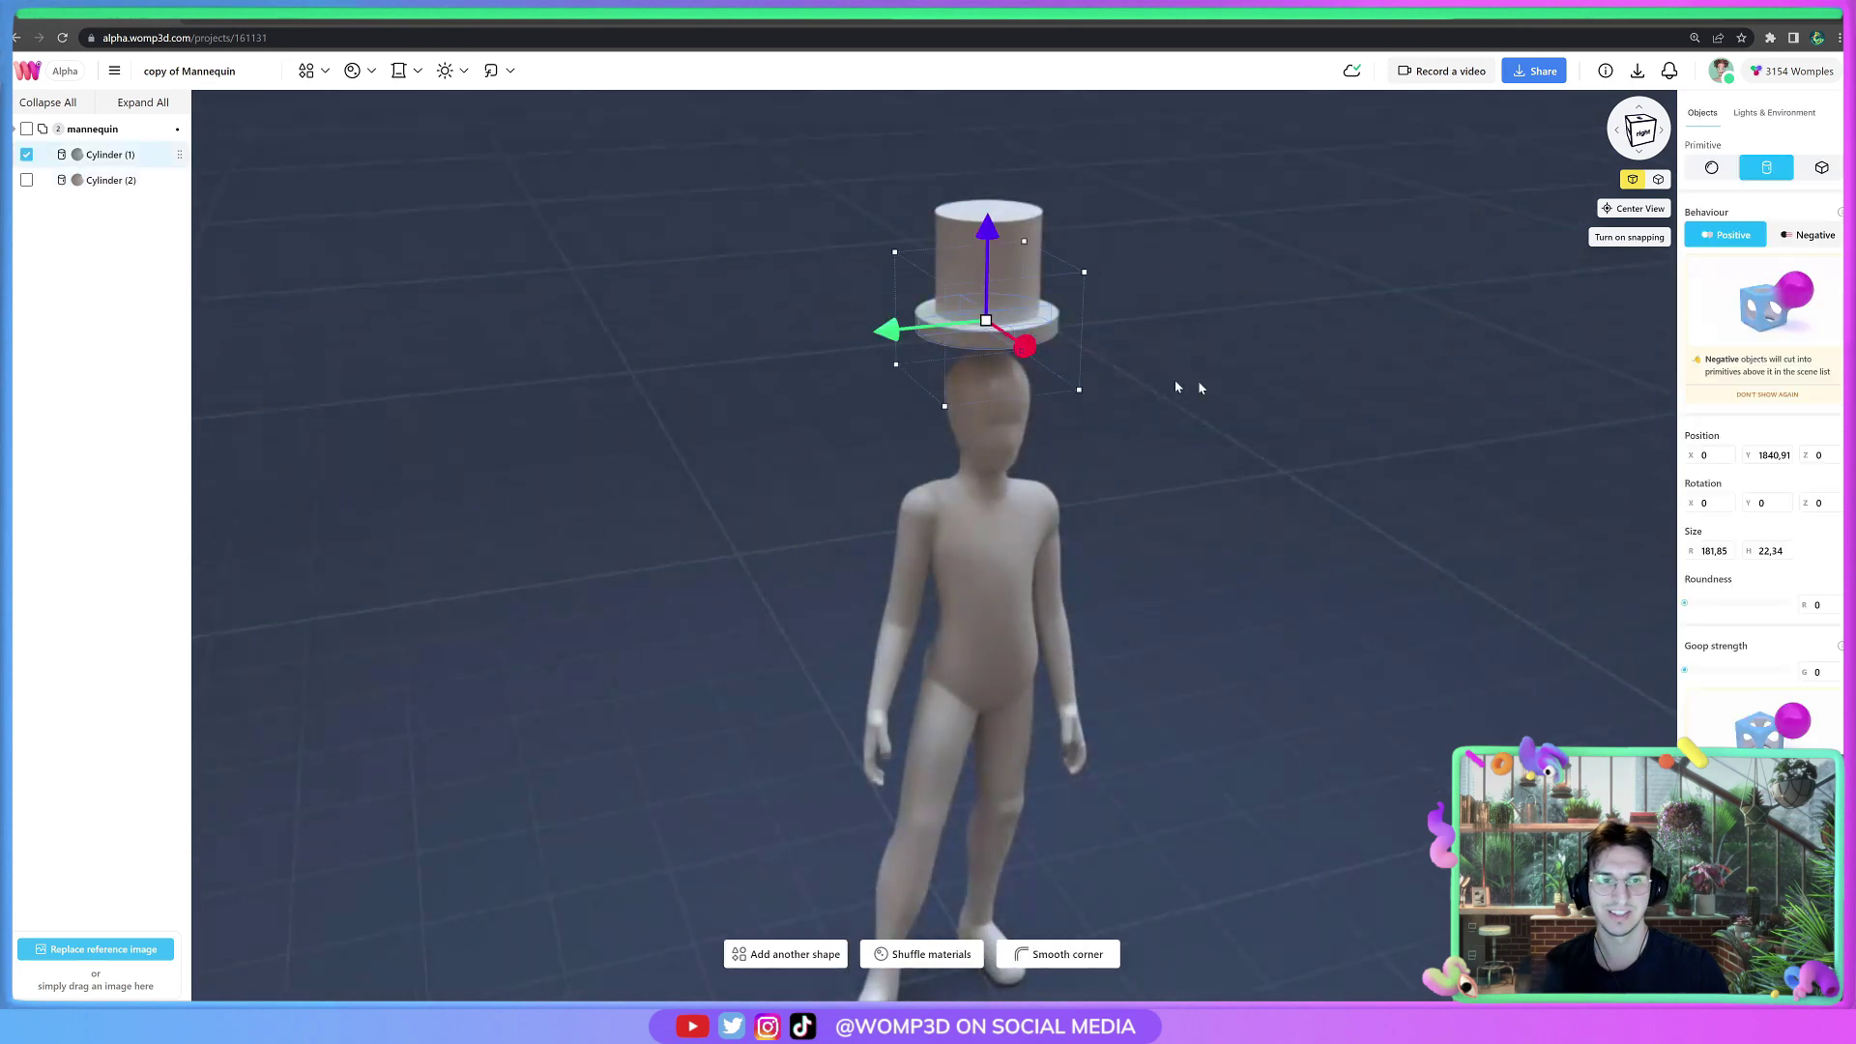
{"action": "scroll", "coordinate": [1706, 556], "scroll_direction": "down", "scroll_amount": 1}
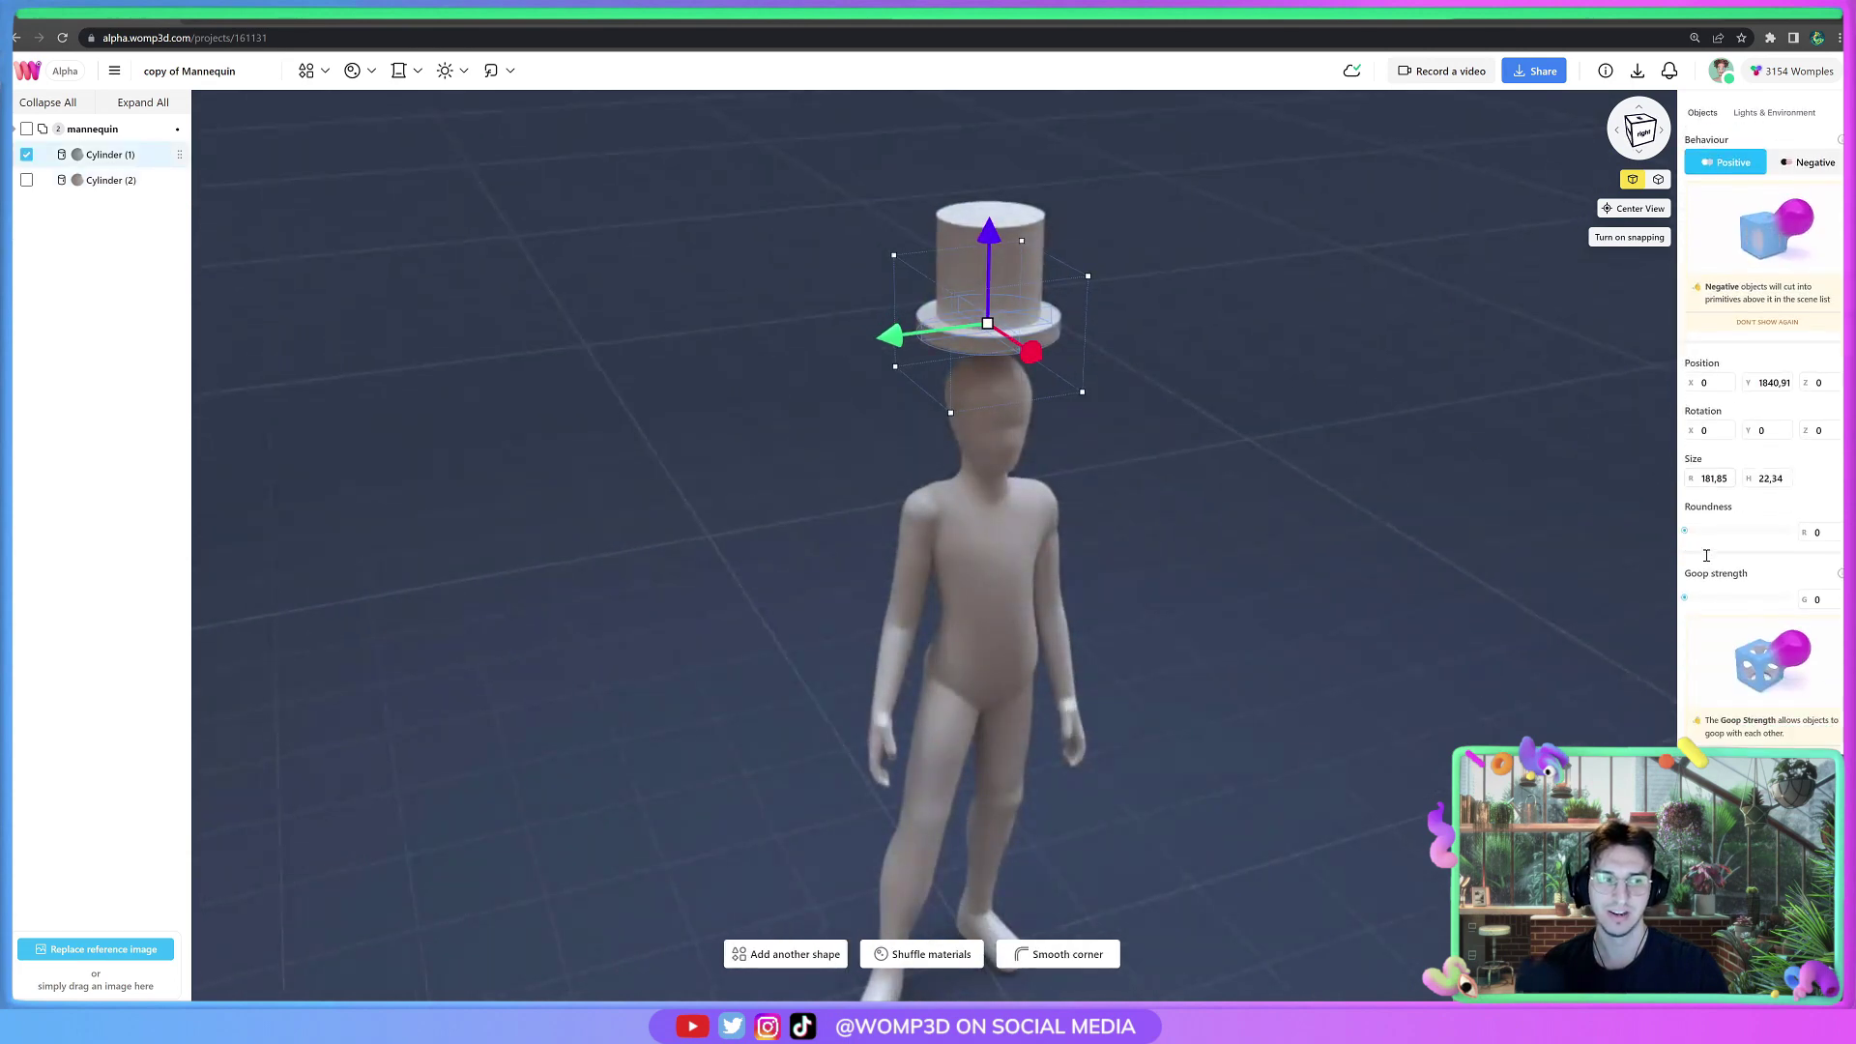
{"action": "left_click_drag", "start_coordinate": [1704, 538], "coordinate": [1737, 538]}
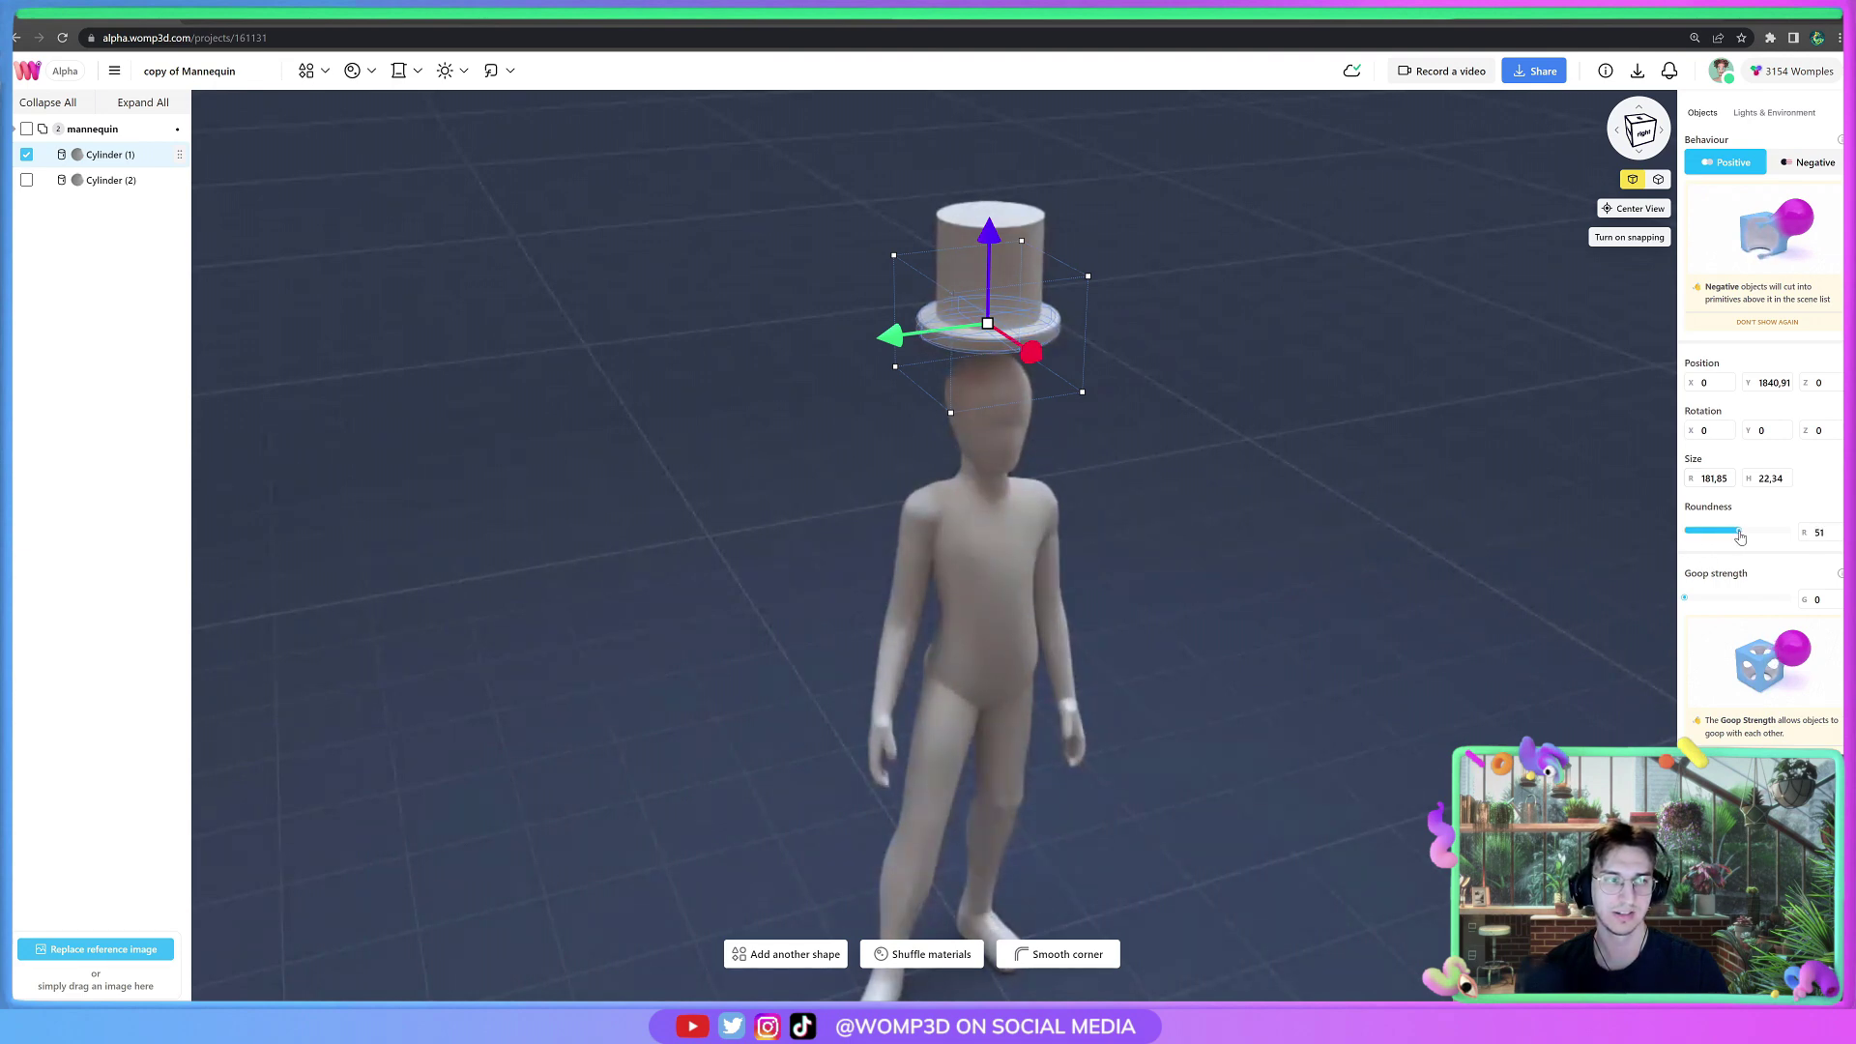
{"action": "left_click", "coordinate": [1375, 449]}
Set the crown cylinder's roundness to 49 and stretch it to a height of about 173.36, overlapping the brim.
{"action": "left_click", "coordinate": [1015, 277]}
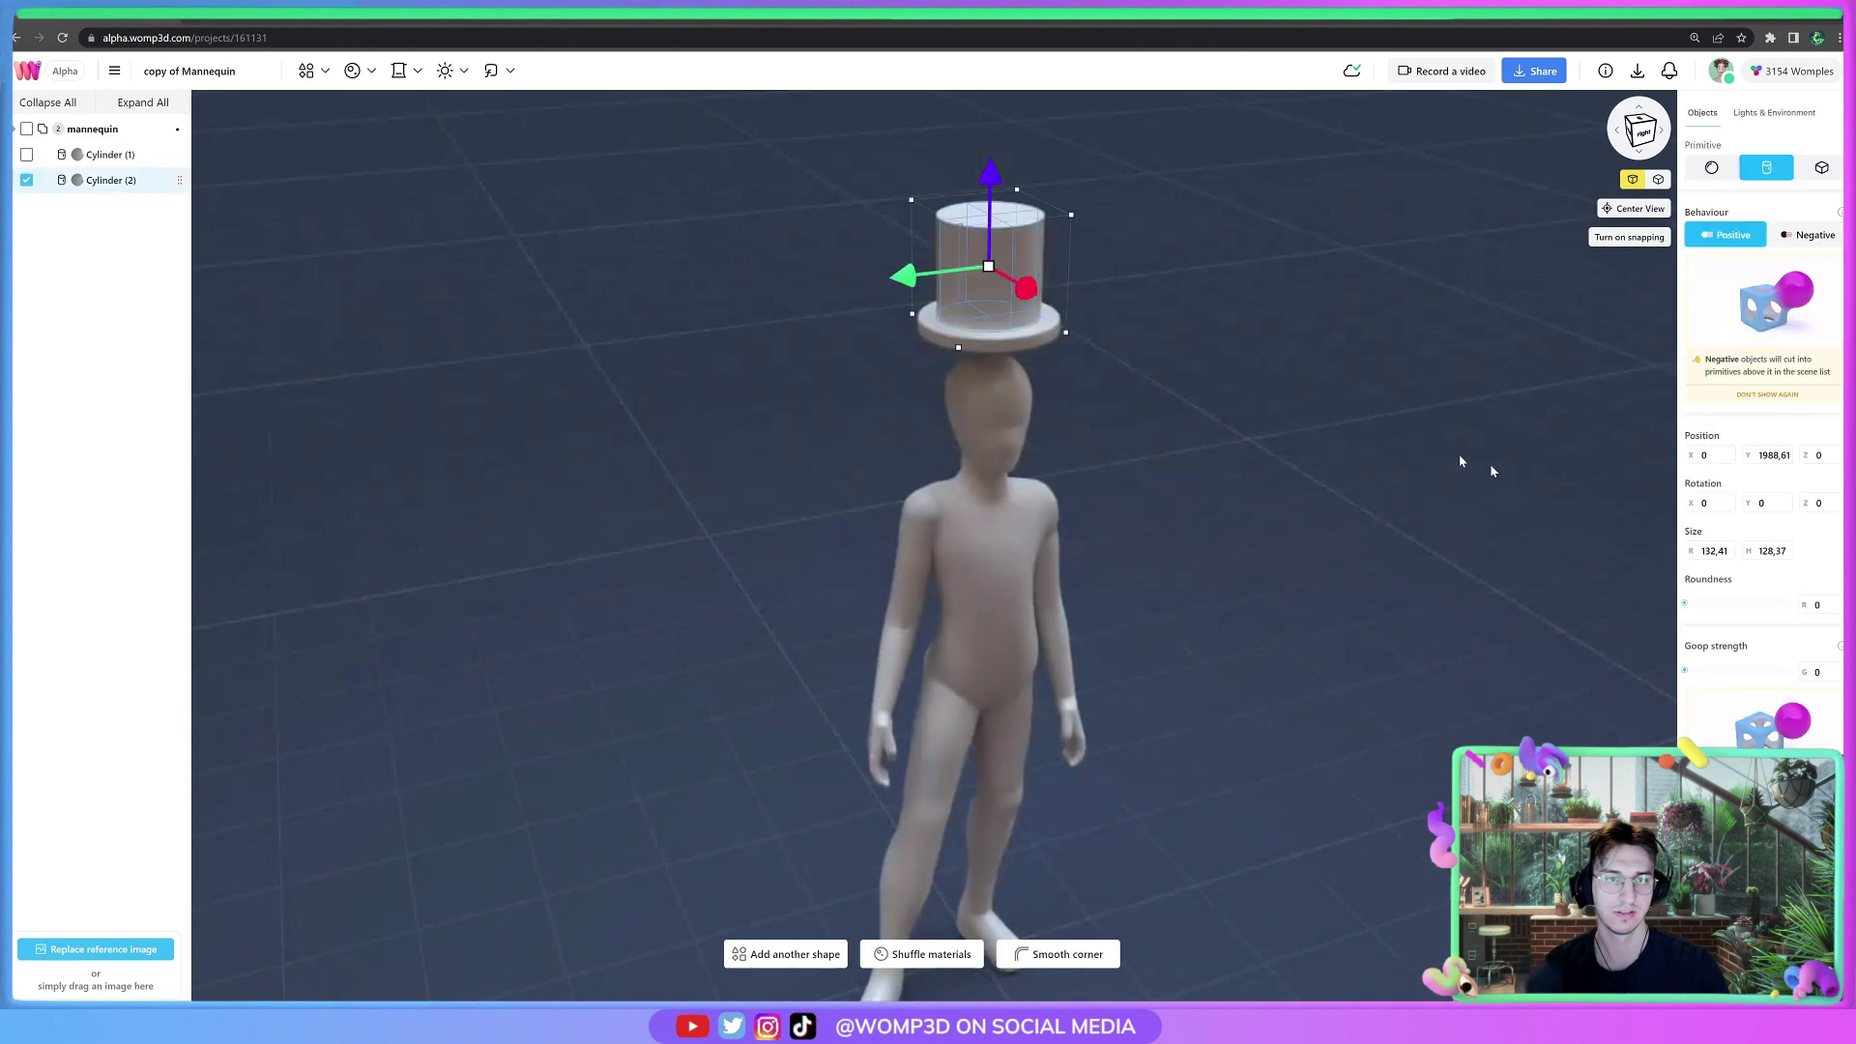
{"action": "left_click_drag", "start_coordinate": [1700, 607], "coordinate": [1737, 603]}
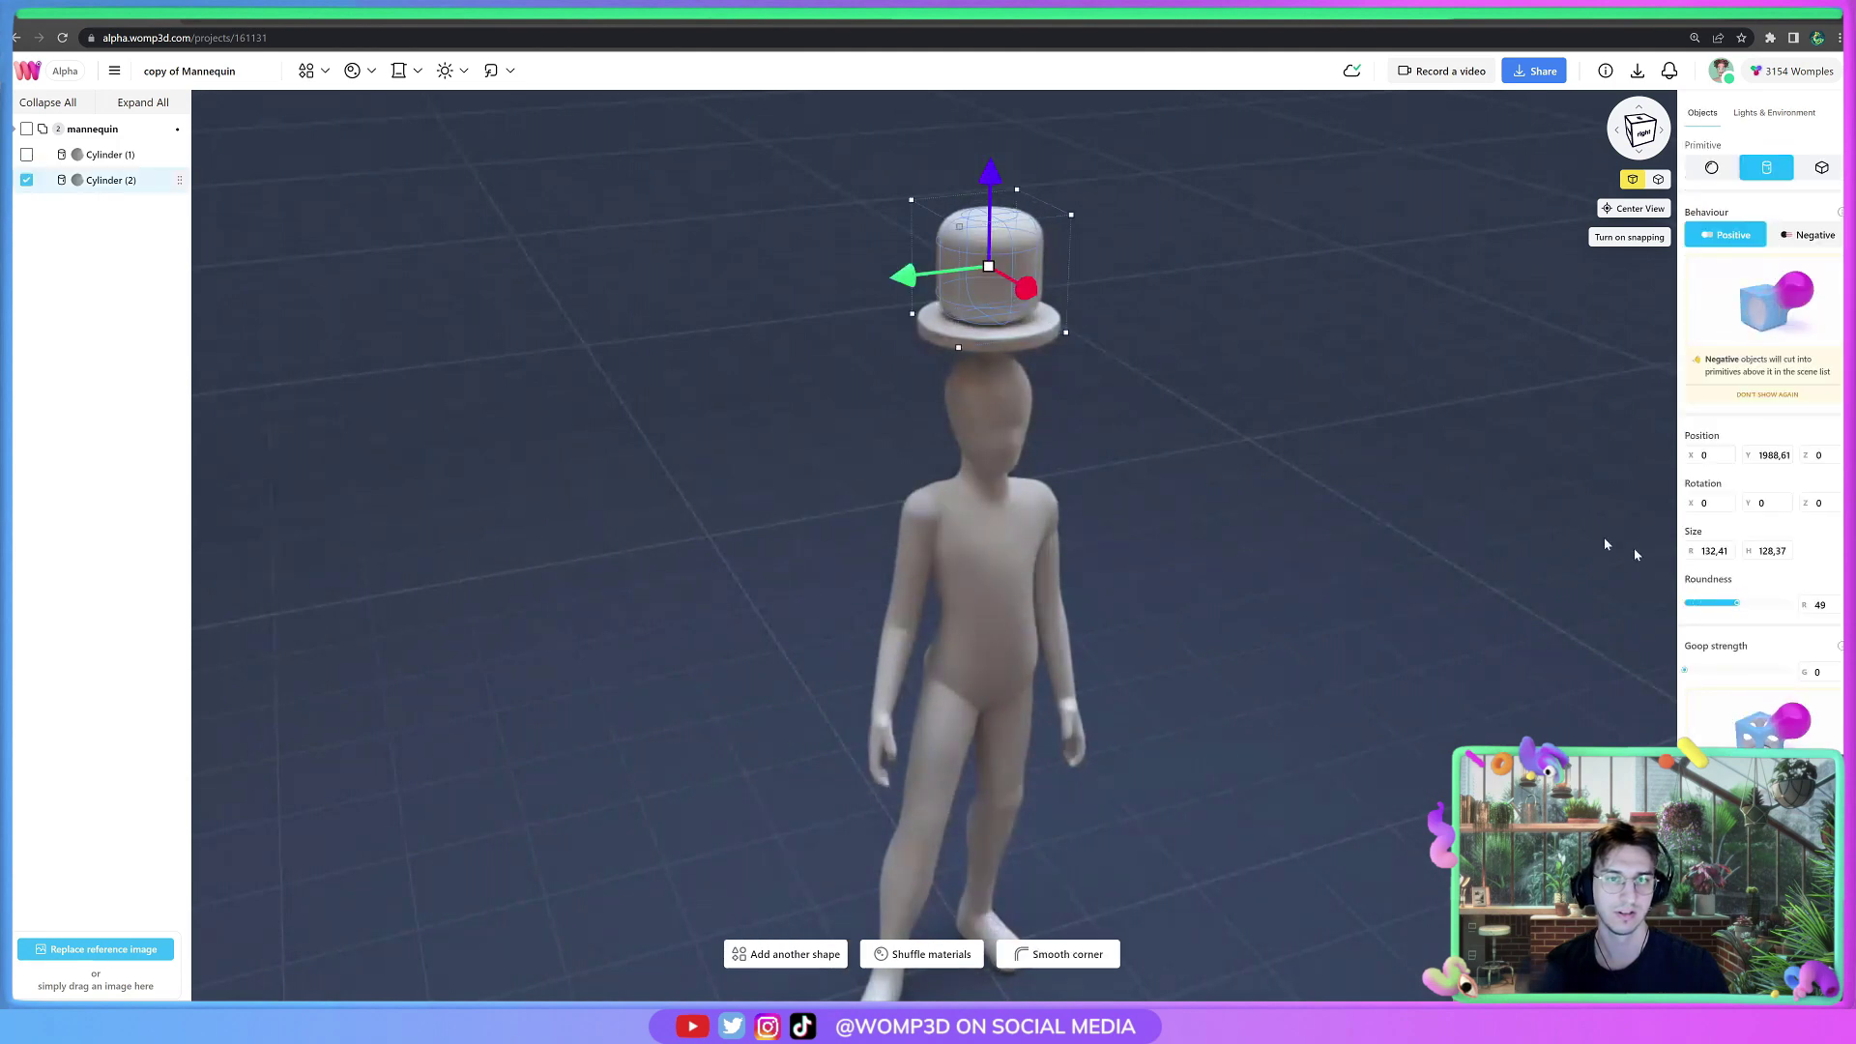
{"action": "left_click_drag", "start_coordinate": [1026, 203], "coordinate": [994, 168]}
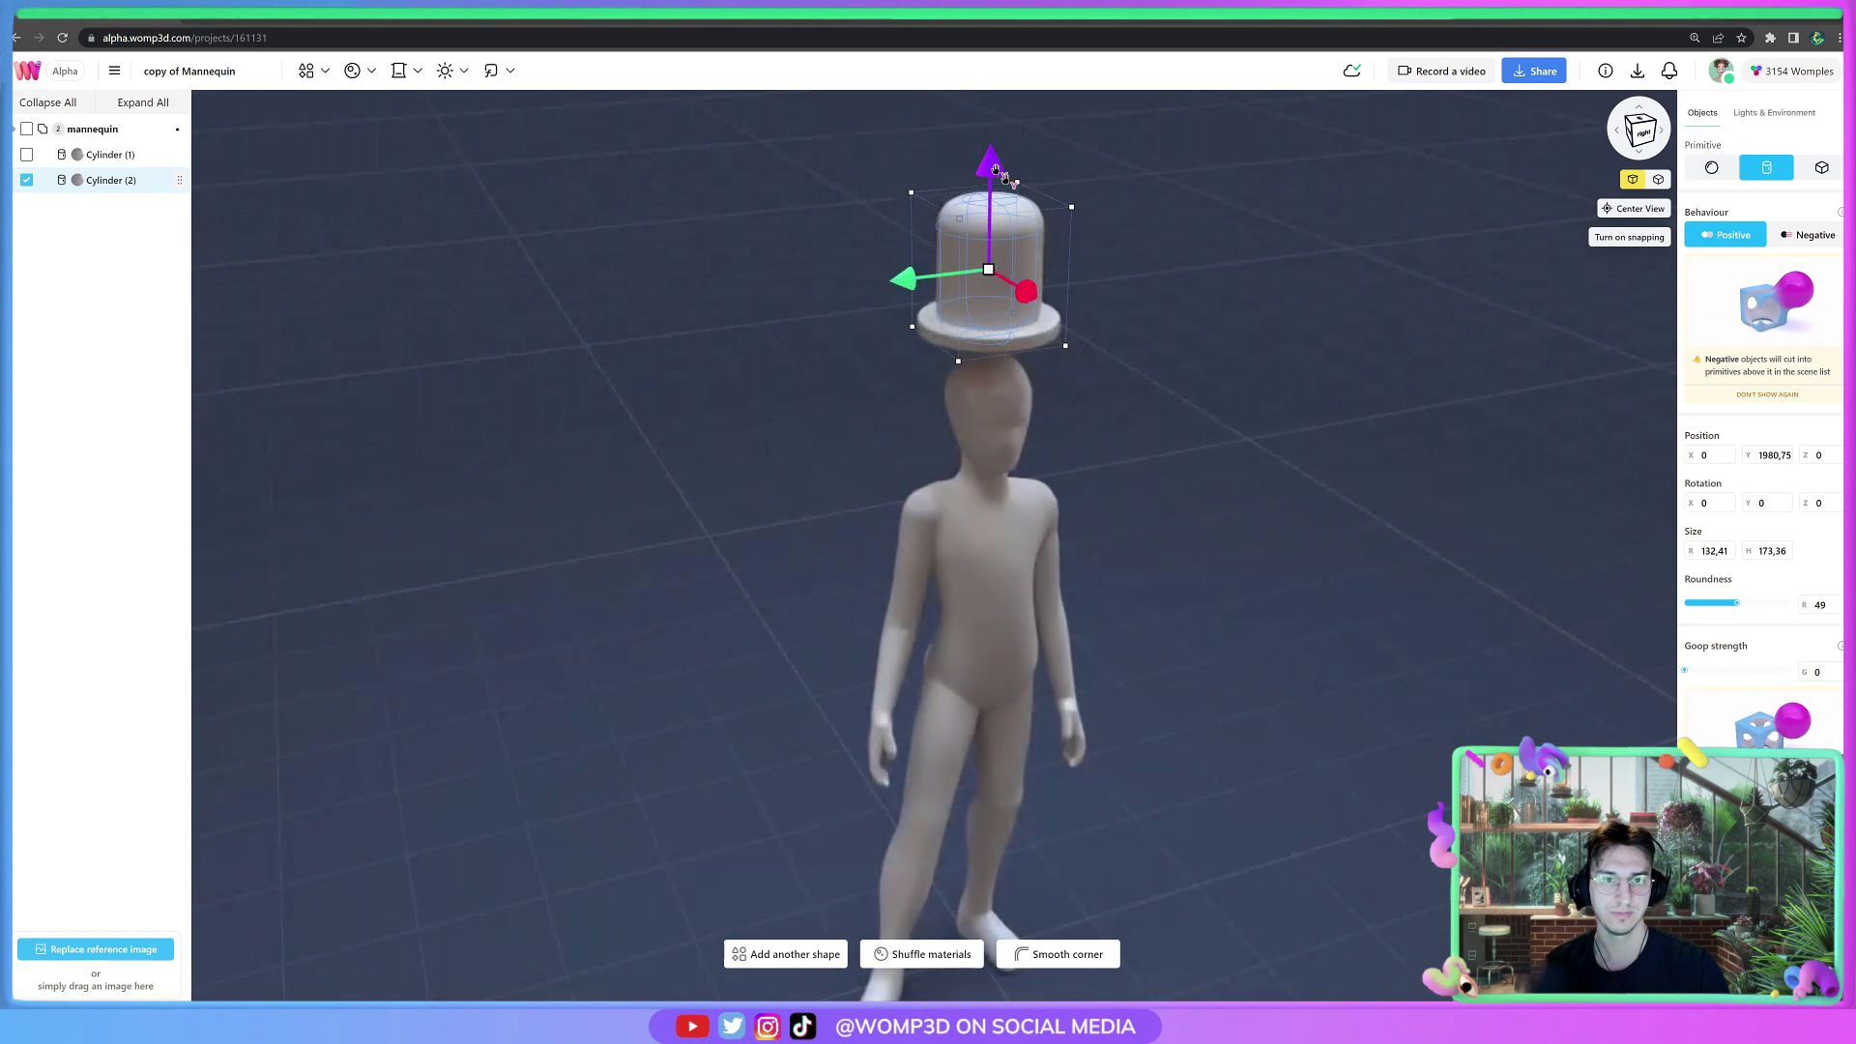
{"action": "left_click", "coordinate": [1218, 381]}
{"action": "left_click_drag", "start_coordinate": [1218, 380], "coordinate": [1142, 352]}
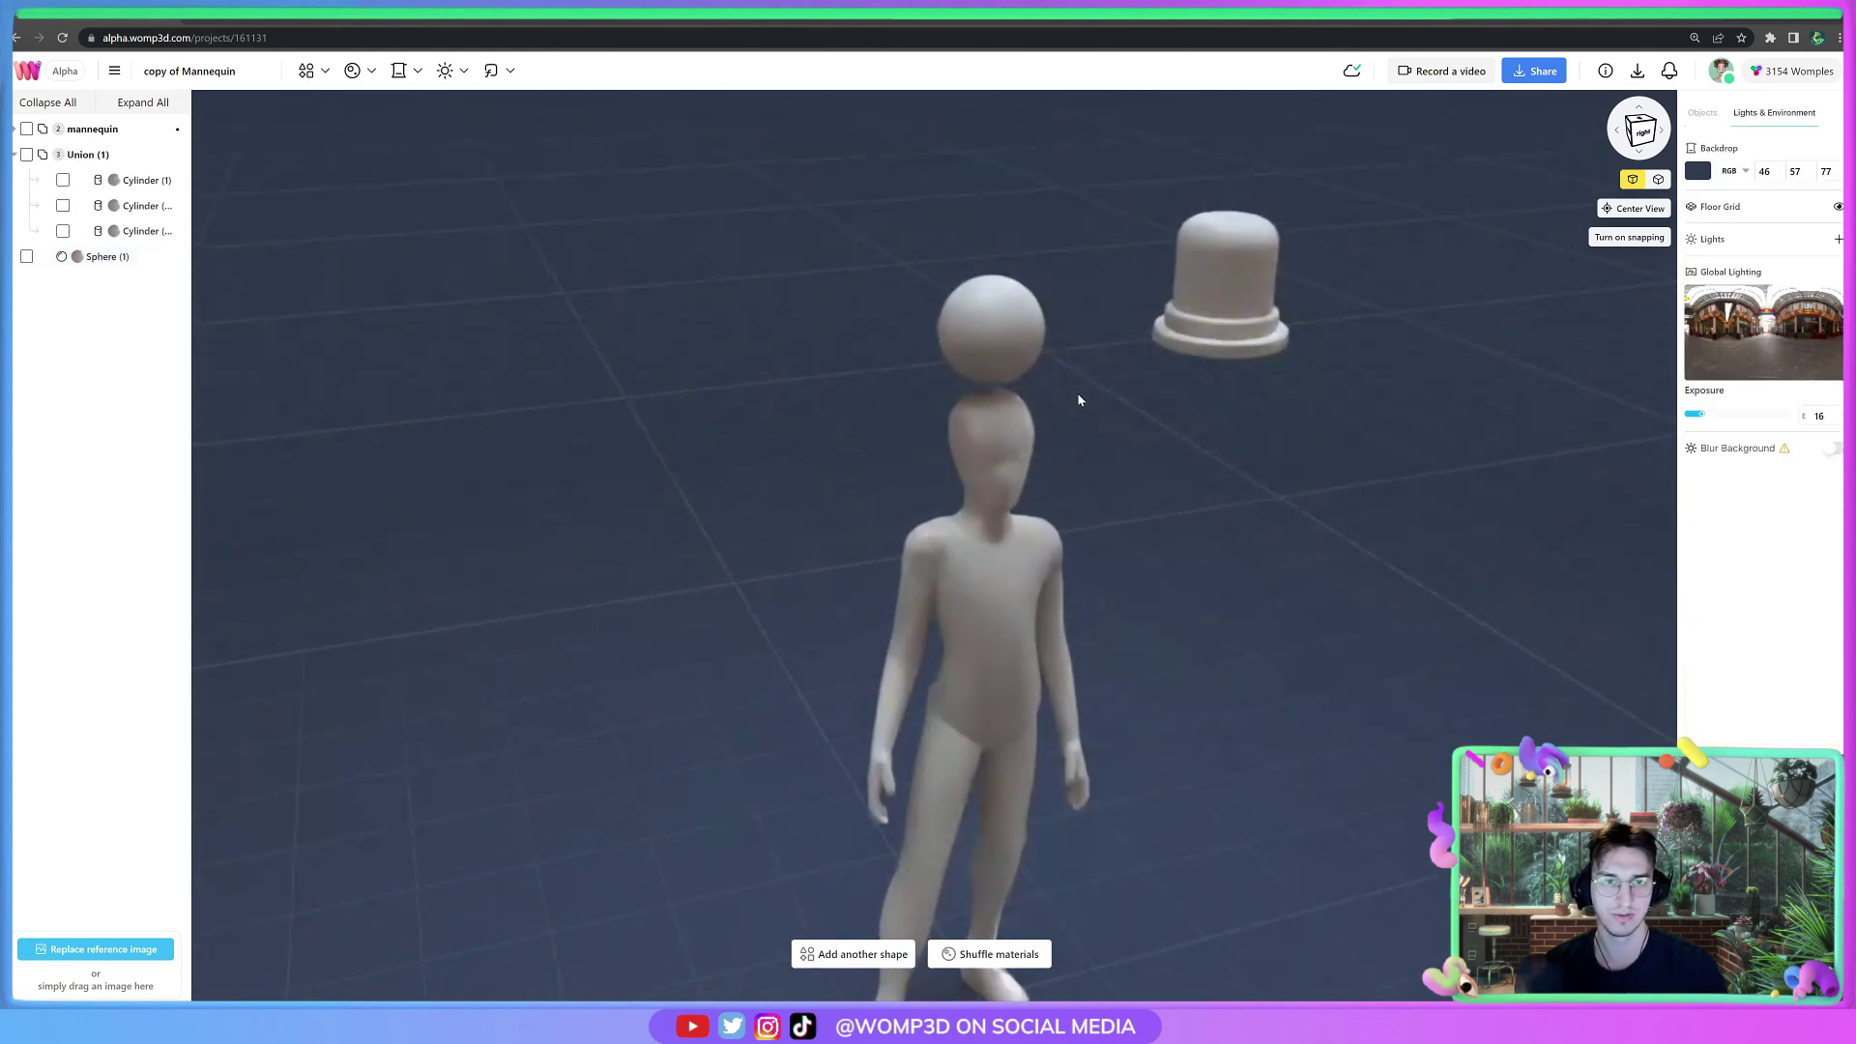
Enlarge the sphere above the mannequin's head to a size of about 163.27.
{"action": "left_click", "coordinate": [995, 332]}
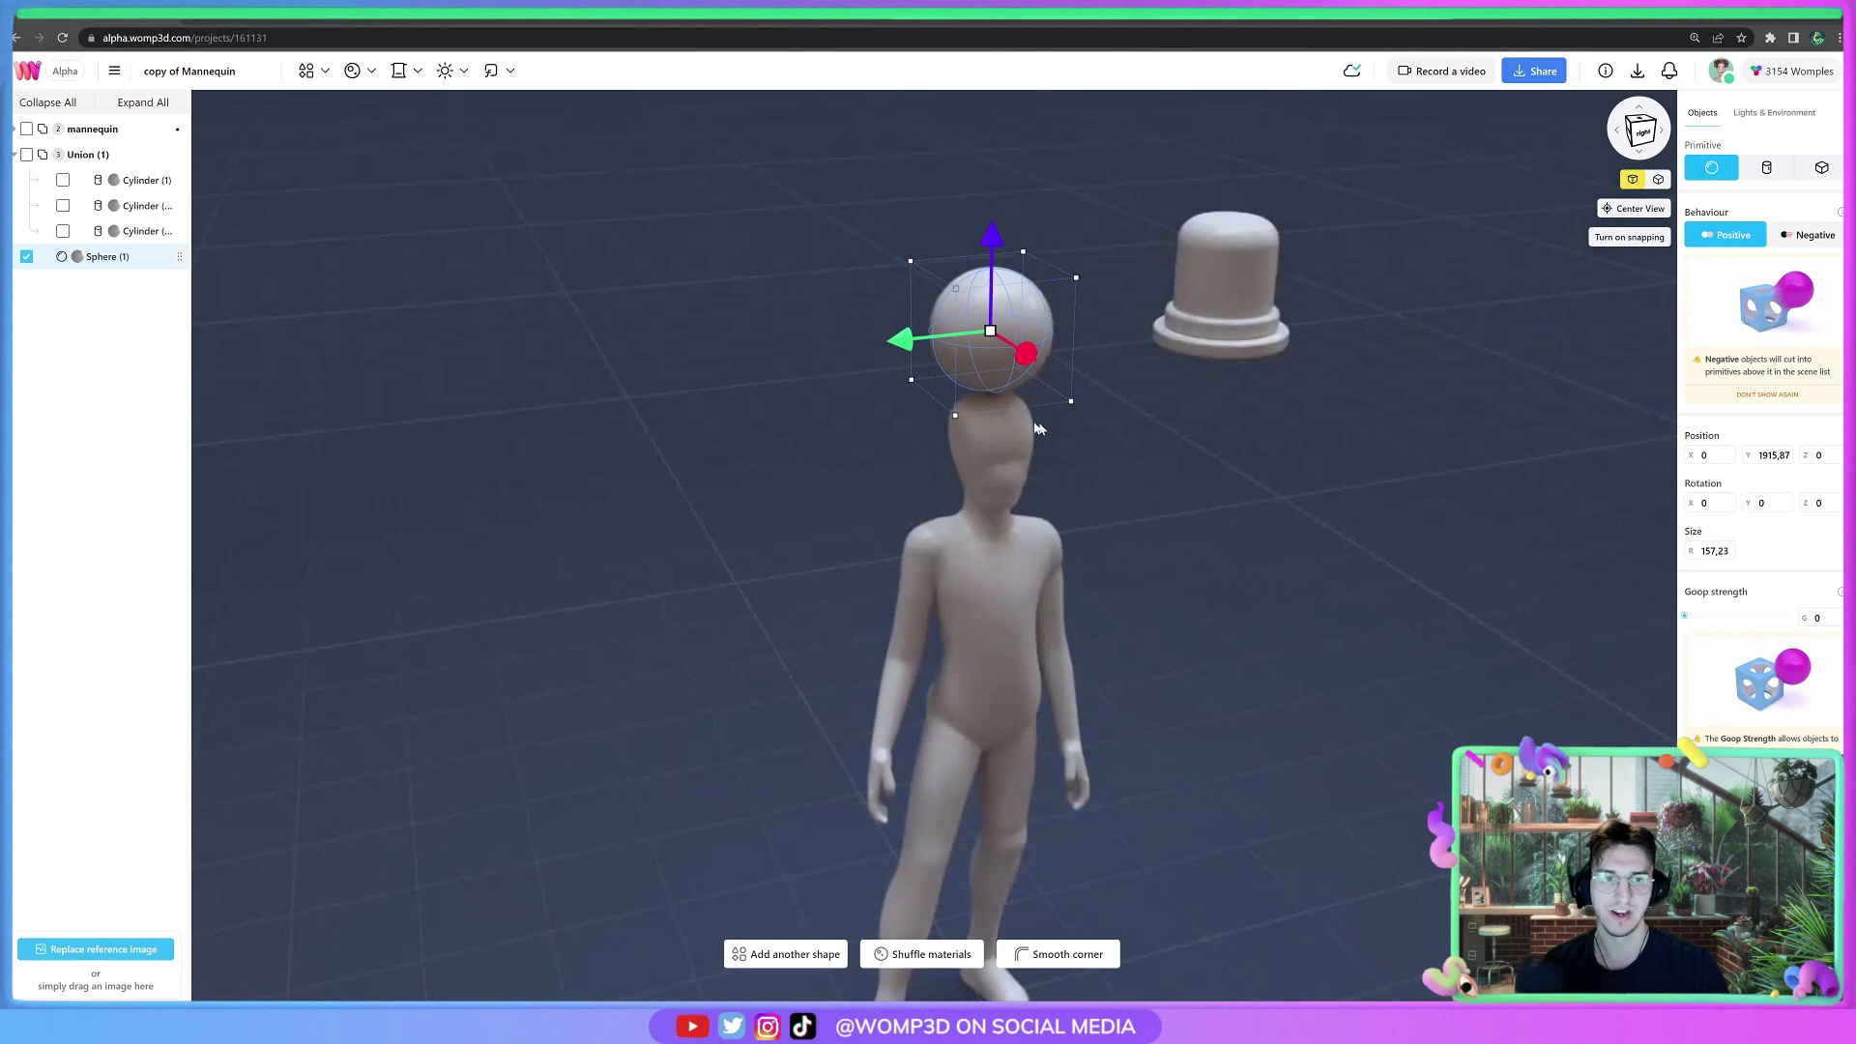
{"action": "left_click_drag", "start_coordinate": [1036, 429], "coordinate": [1069, 414]}
{"action": "left_click", "coordinate": [1052, 330]}
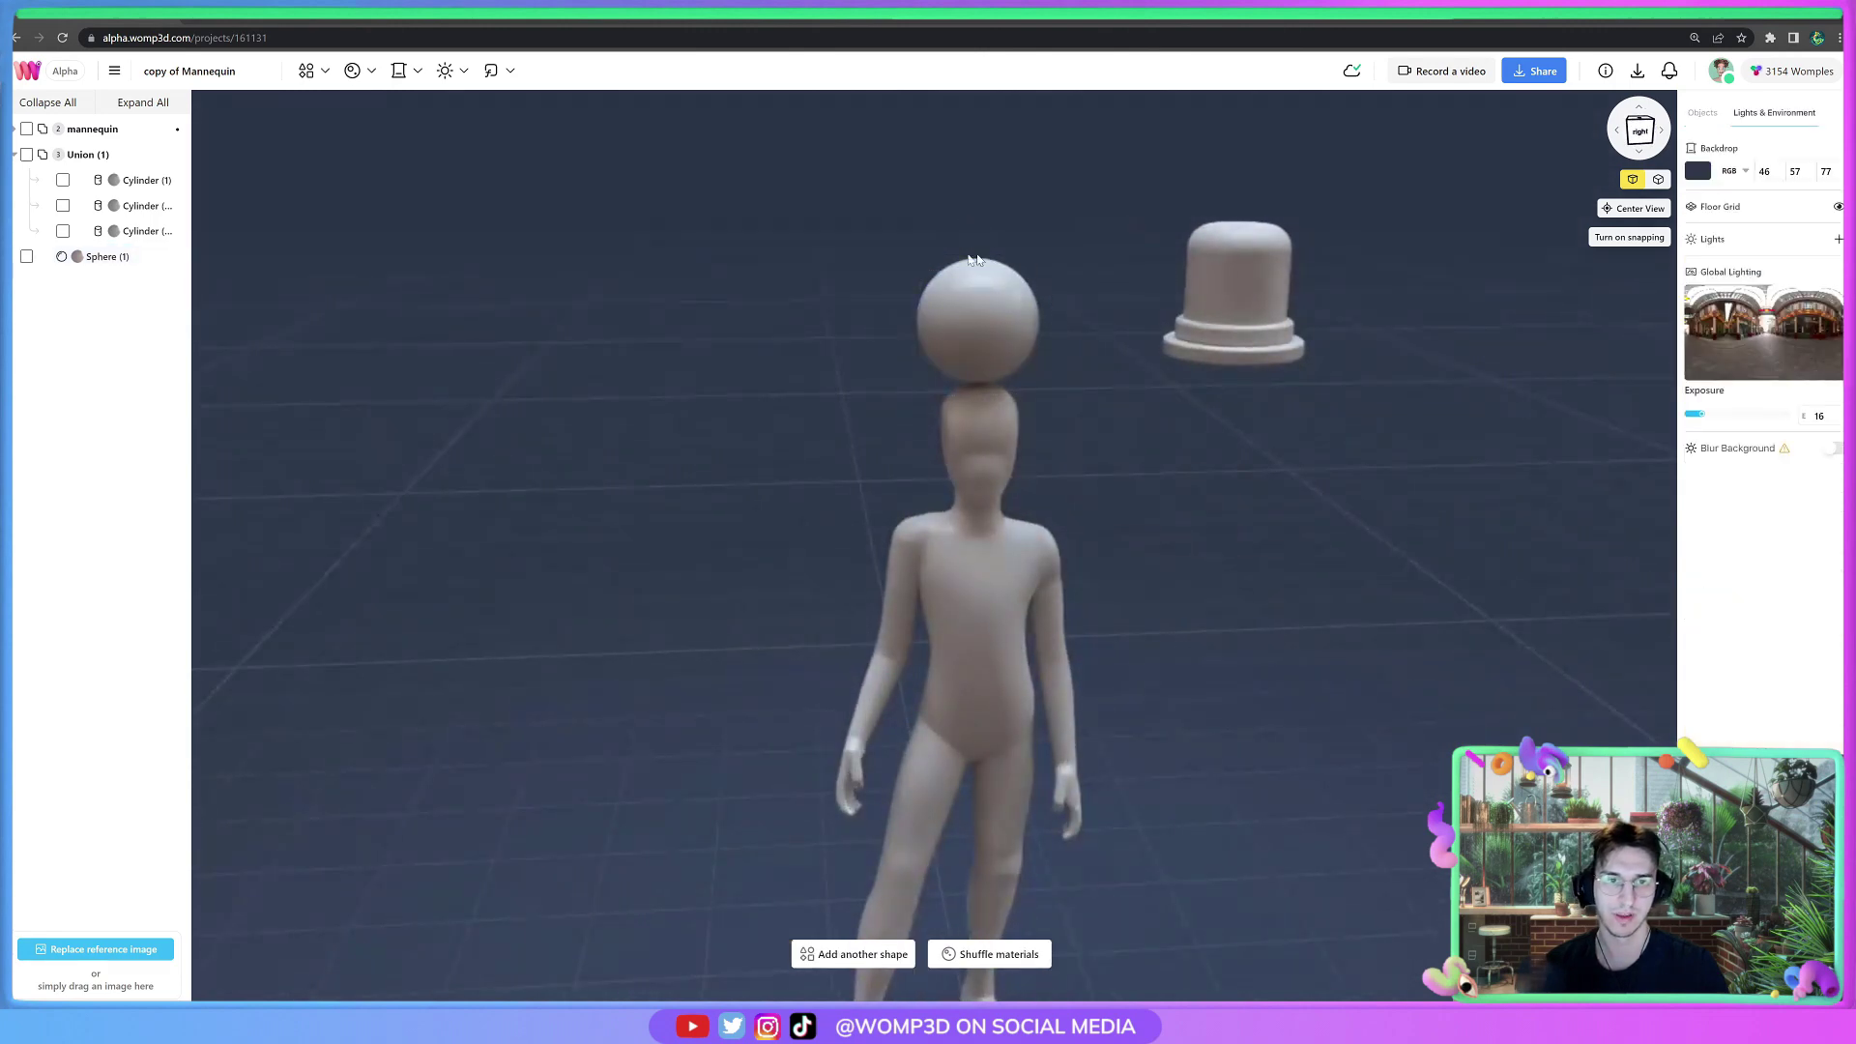
{"action": "mouse_move", "coordinate": [1127, 406]}
{"action": "left_mouse_down"}
{"action": "mouse_move", "coordinate": [1118, 460]}
{"action": "mouse_move", "coordinate": [1113, 386]}
{"action": "left_mouse_up"}
{"action": "left_click", "coordinate": [987, 348]}
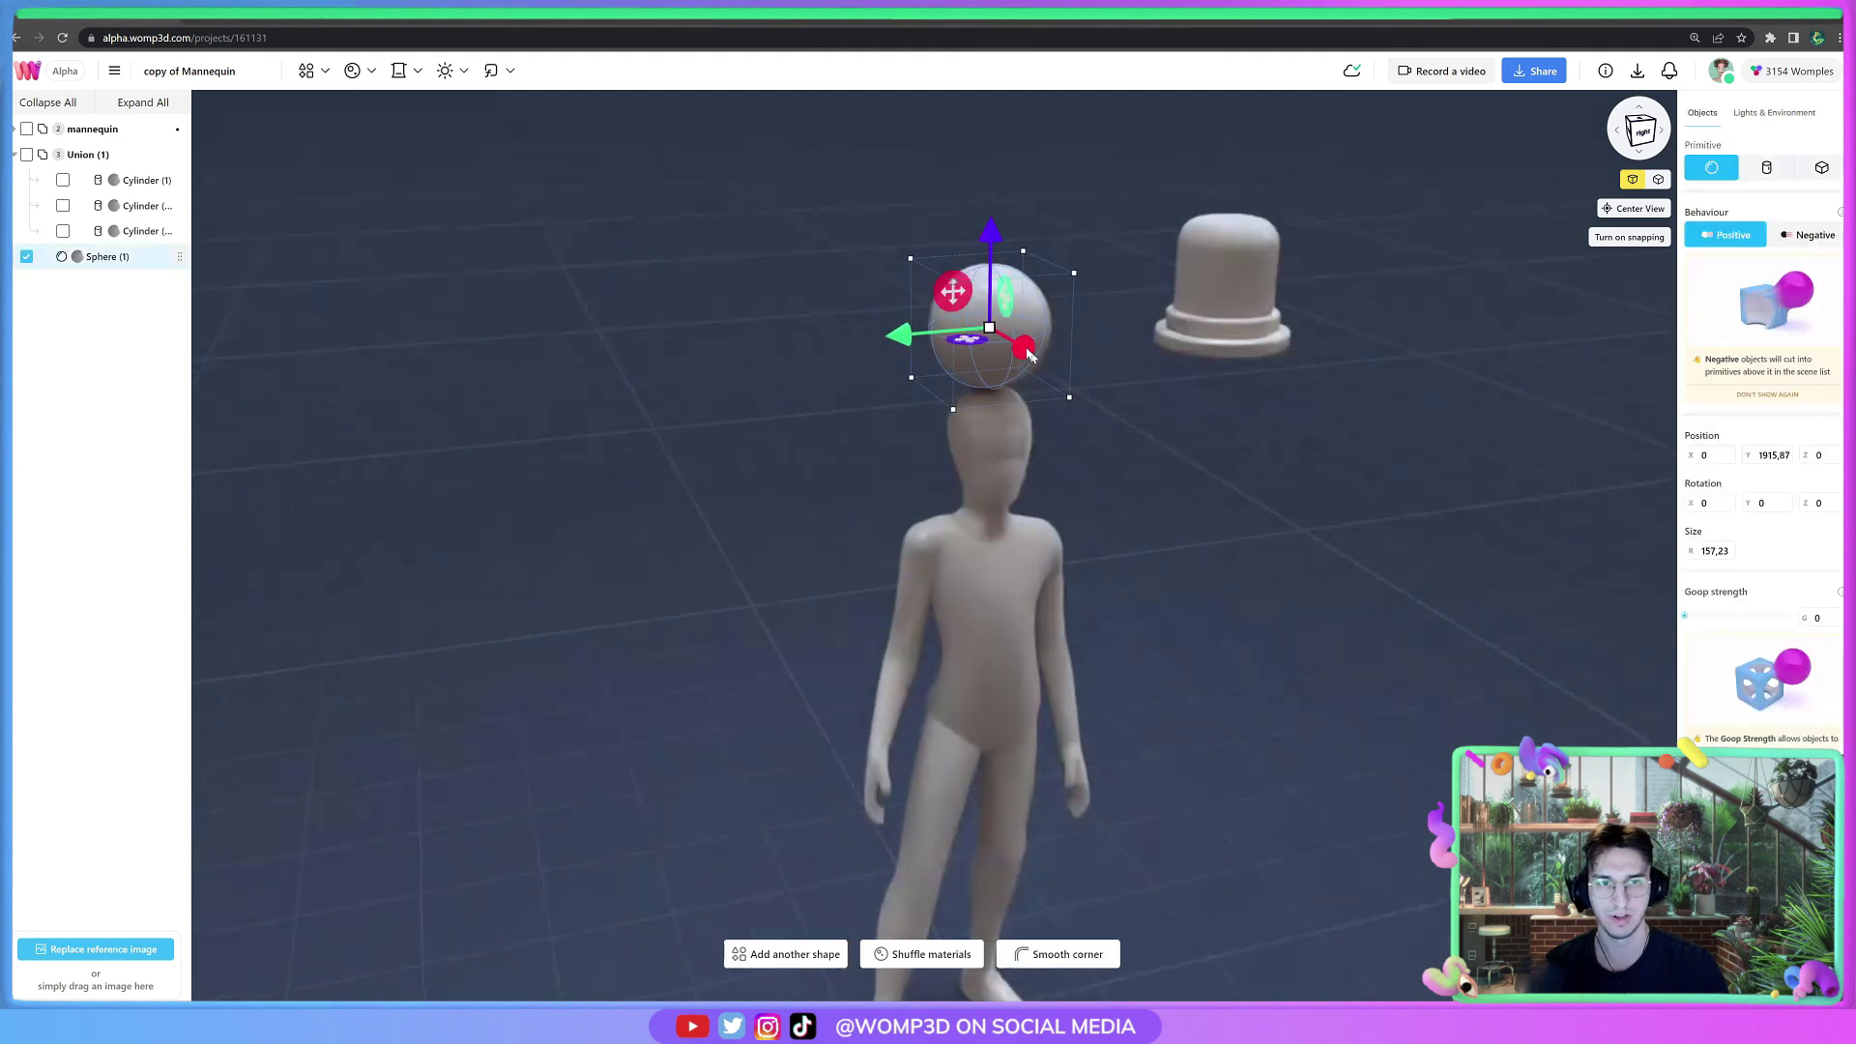
{"action": "left_click", "coordinate": [989, 334]}
{"action": "left_click", "coordinate": [989, 331]}
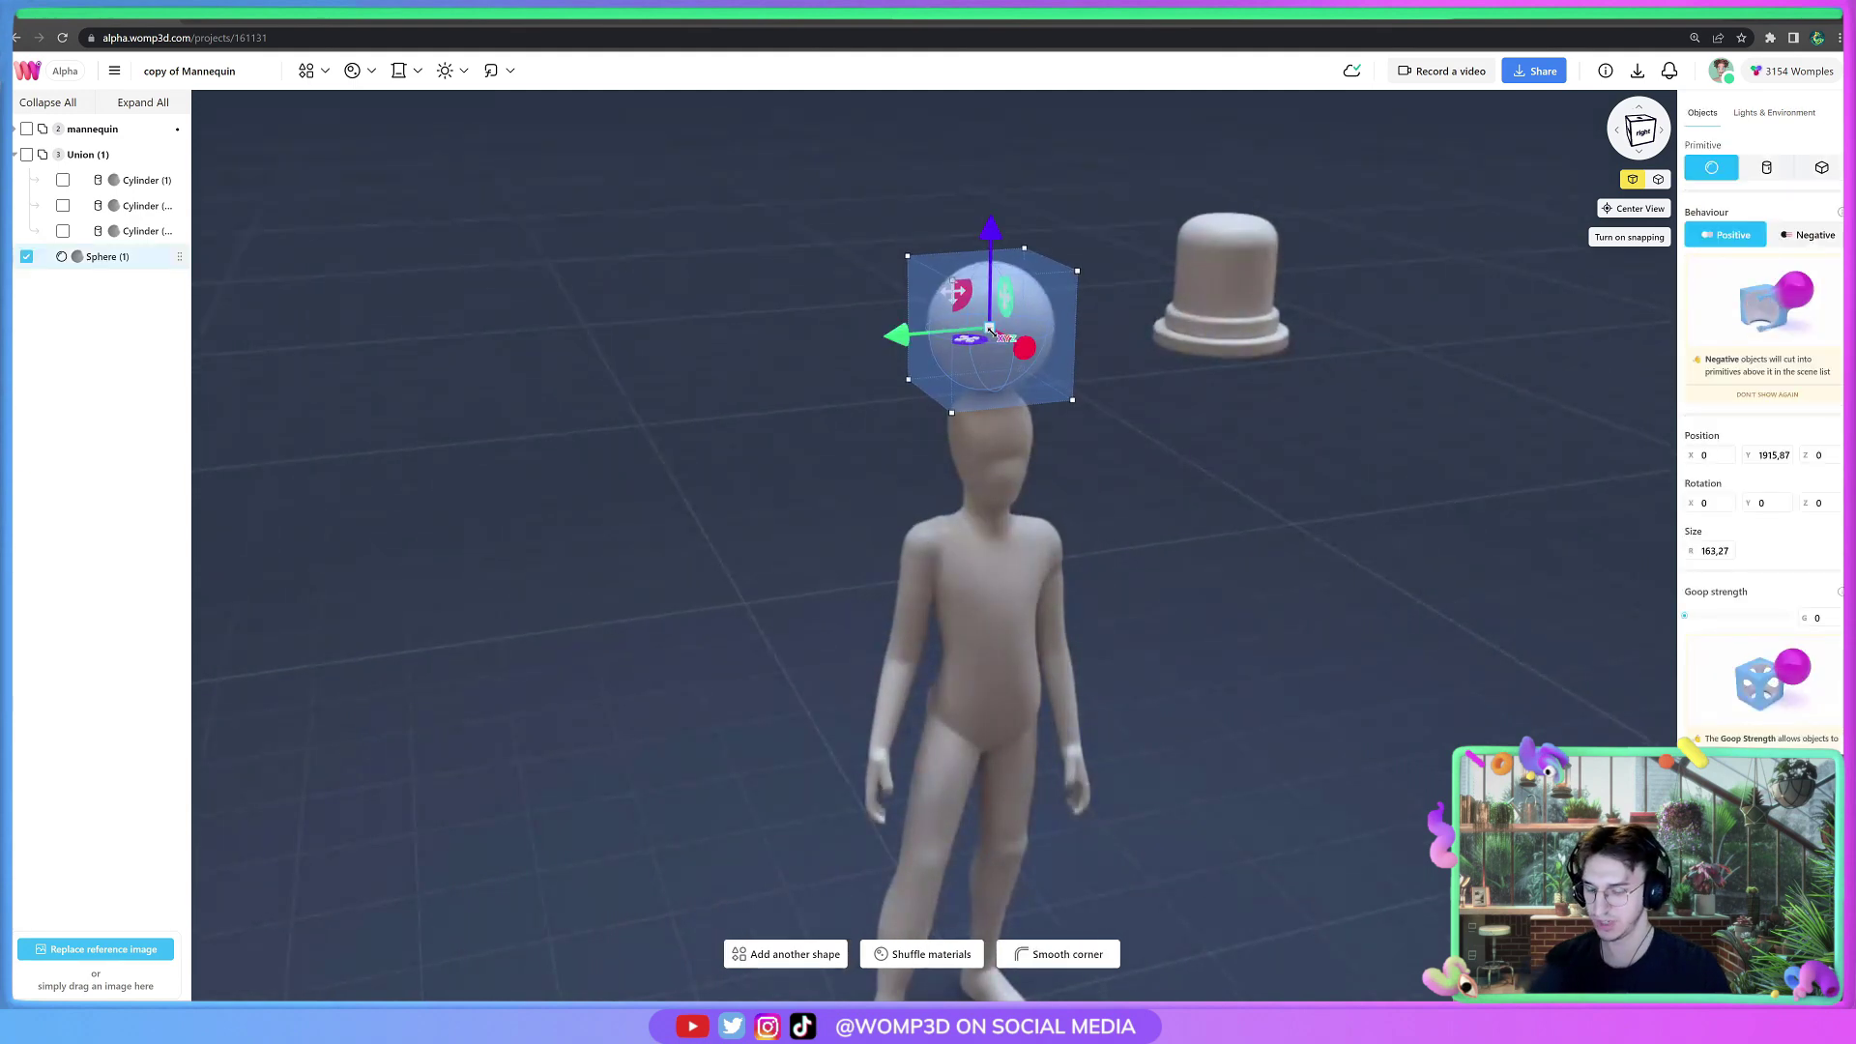
Duplicate the sphere in front of the original and turn the copy into a cylinder rotated 90 degrees about Z.
{"action": "key", "text": "ctrl+v"}
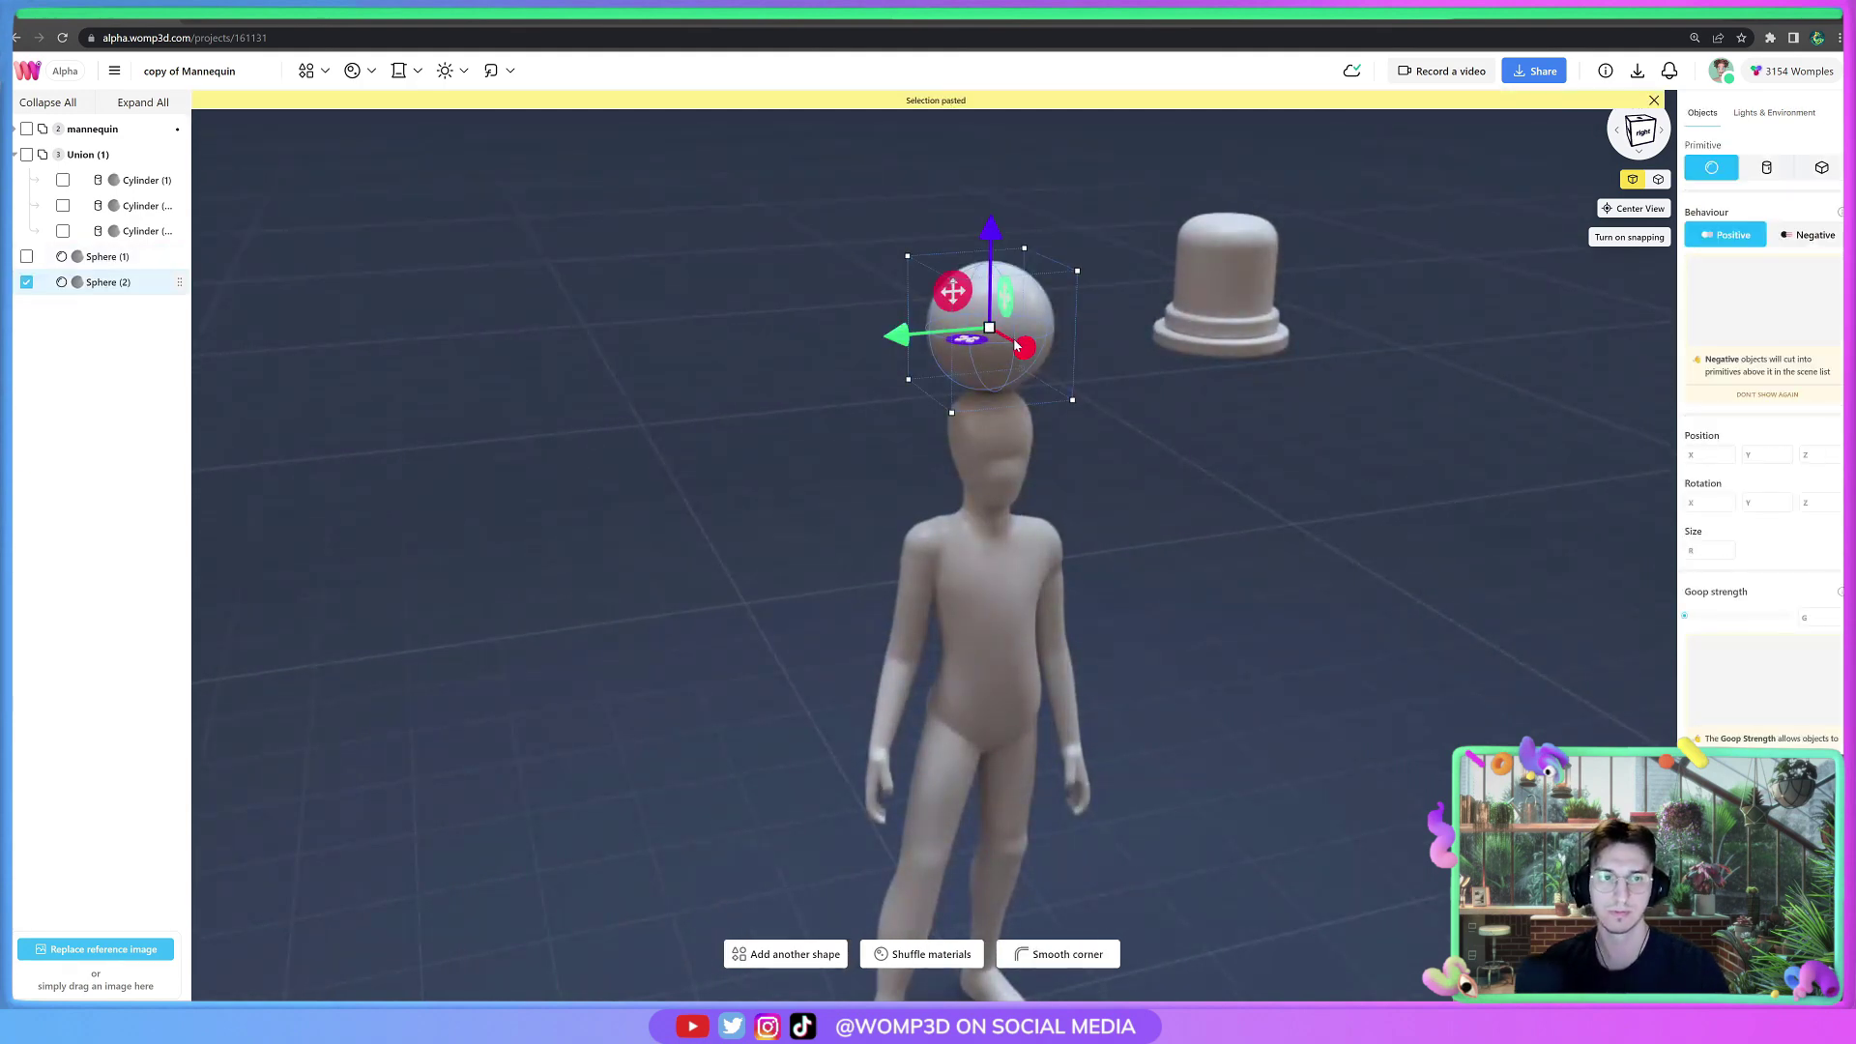
{"action": "left_click_drag", "start_coordinate": [1006, 338], "coordinate": [1022, 359]}
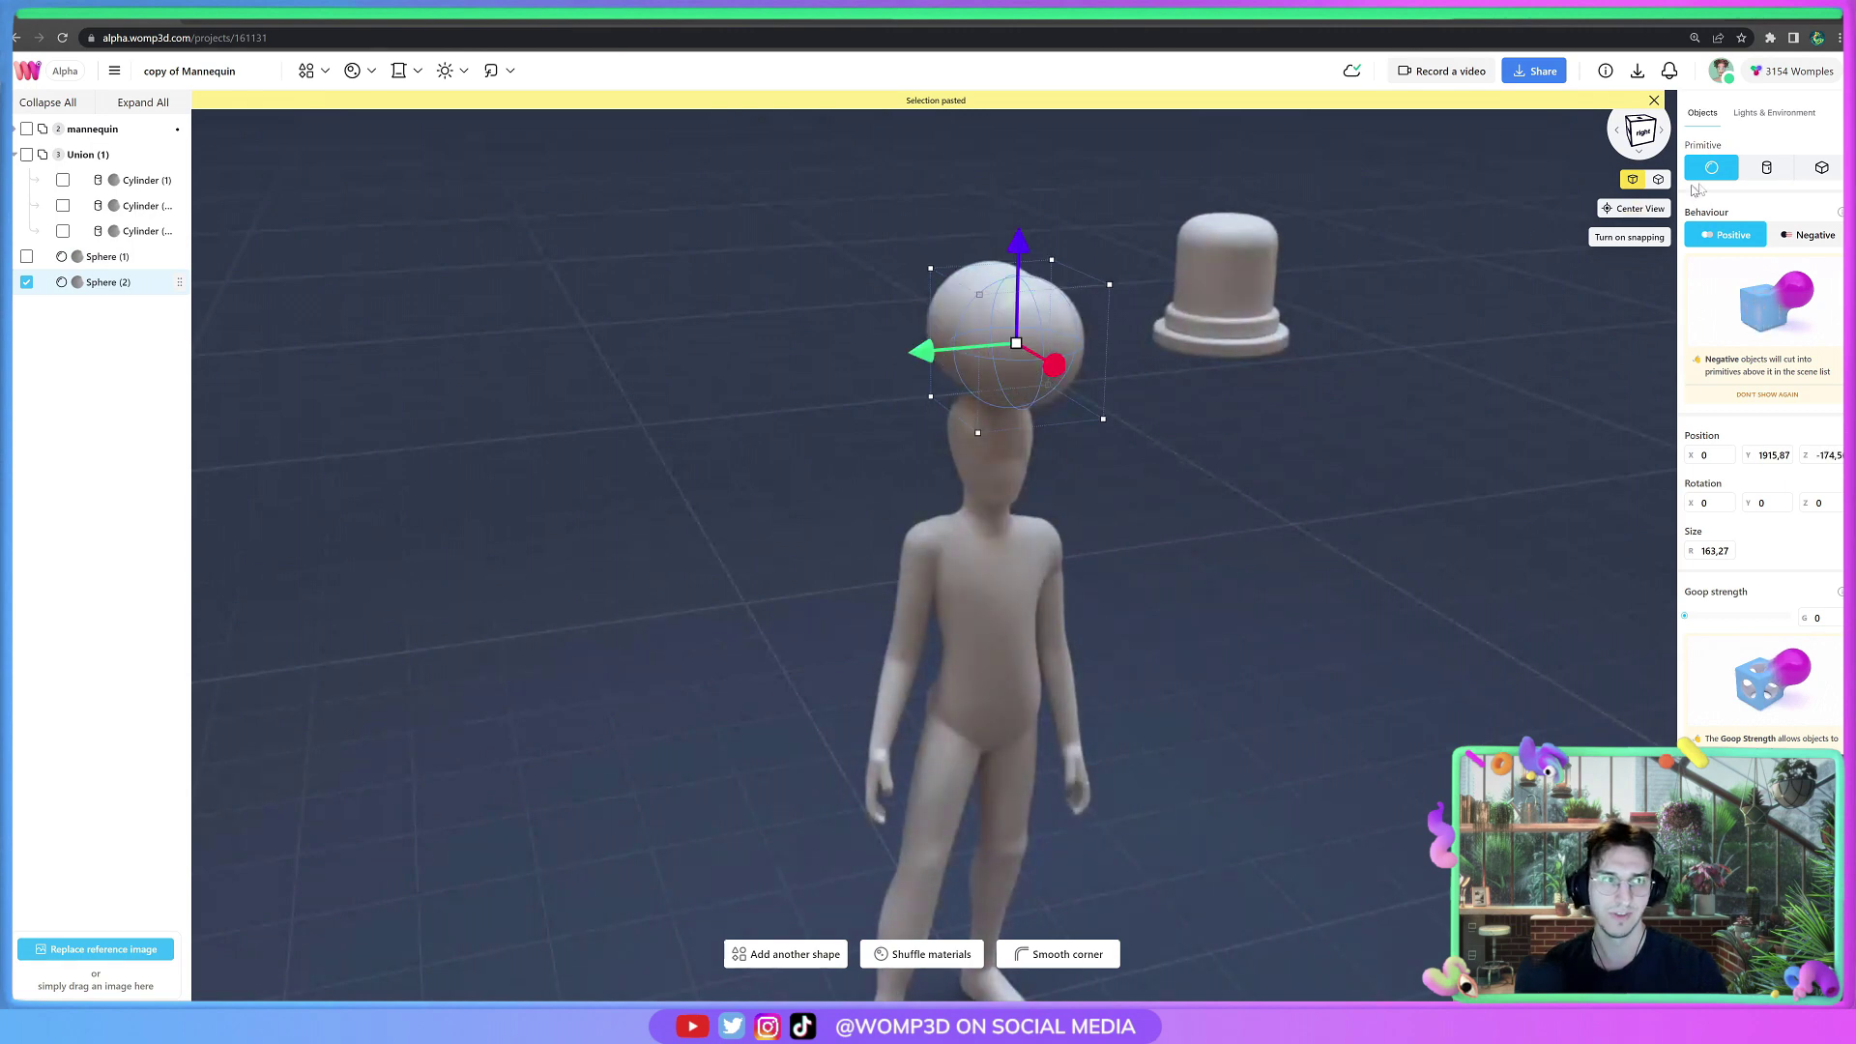
{"action": "left_click", "coordinate": [1766, 167]}
{"action": "left_click_drag", "start_coordinate": [1285, 502], "coordinate": [1205, 546]}
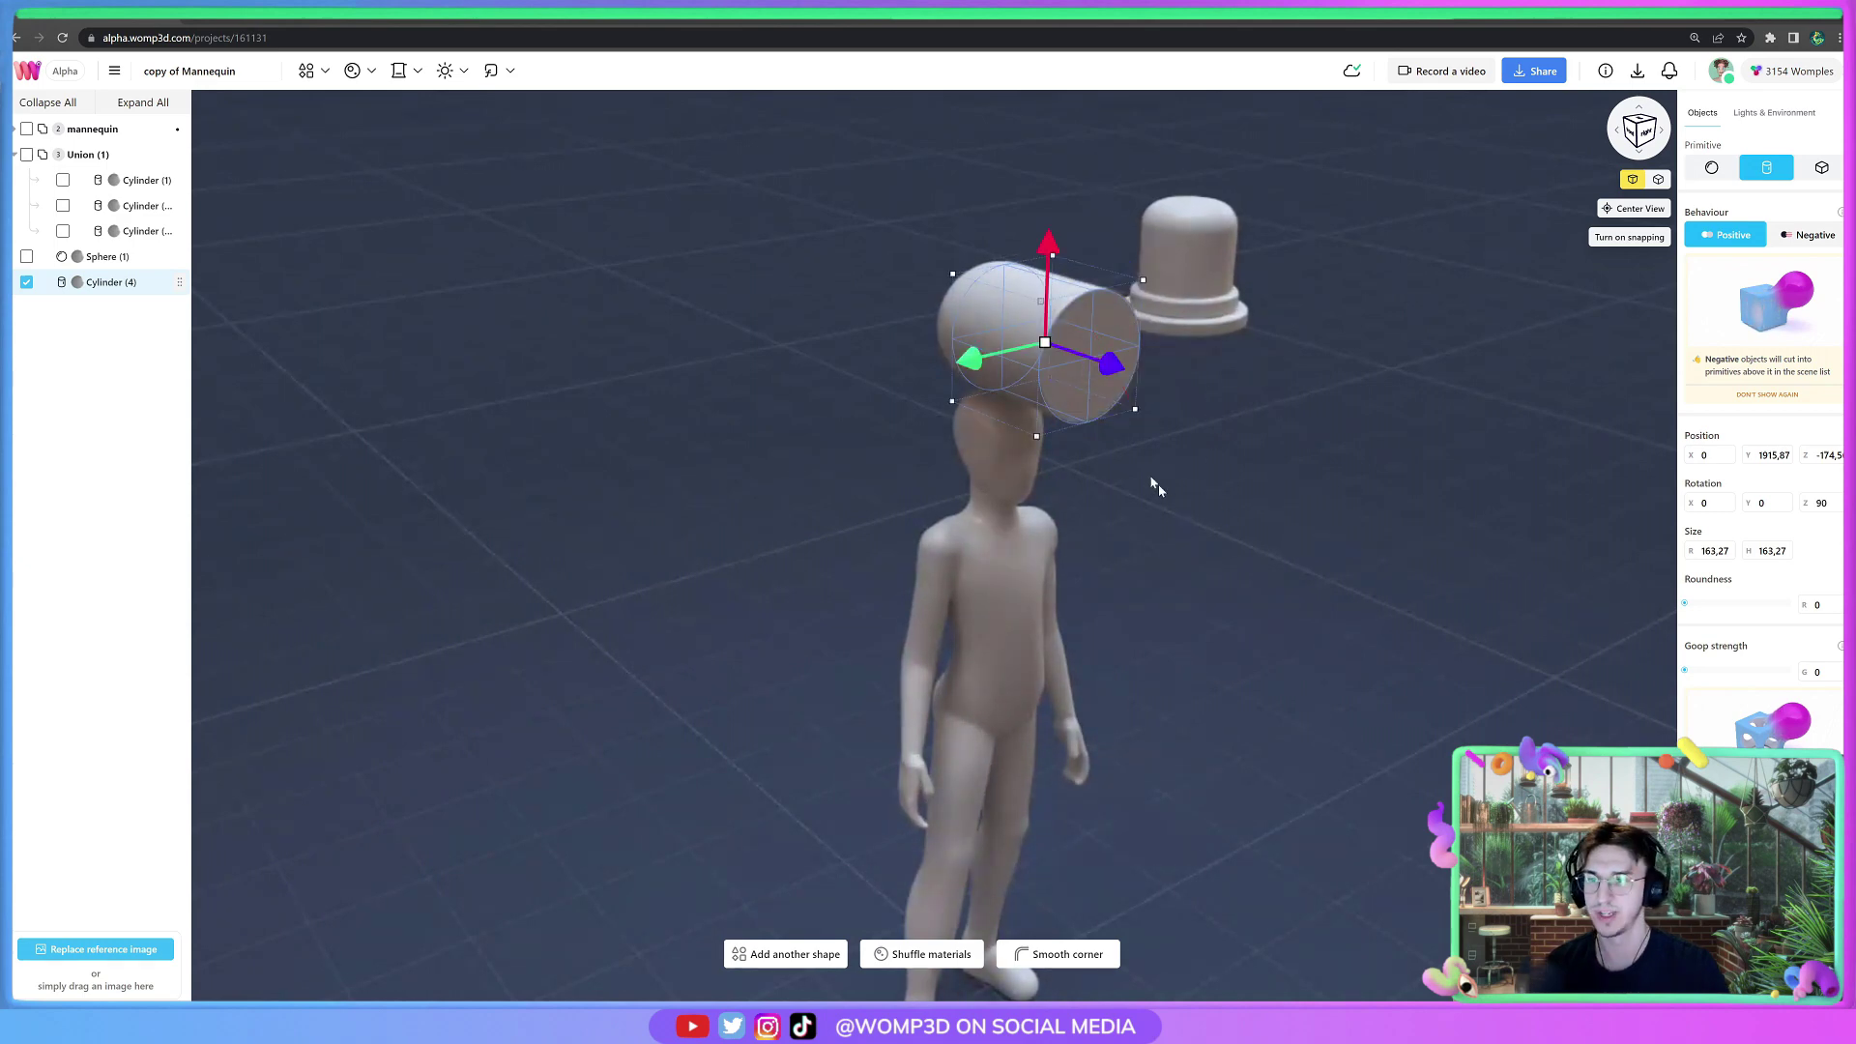
Resize the front cylinder to a radius of about 135.62 and a length of about 178.96, and lower it against the sphere.
{"action": "left_click_drag", "start_coordinate": [1170, 261], "coordinate": [1016, 315]}
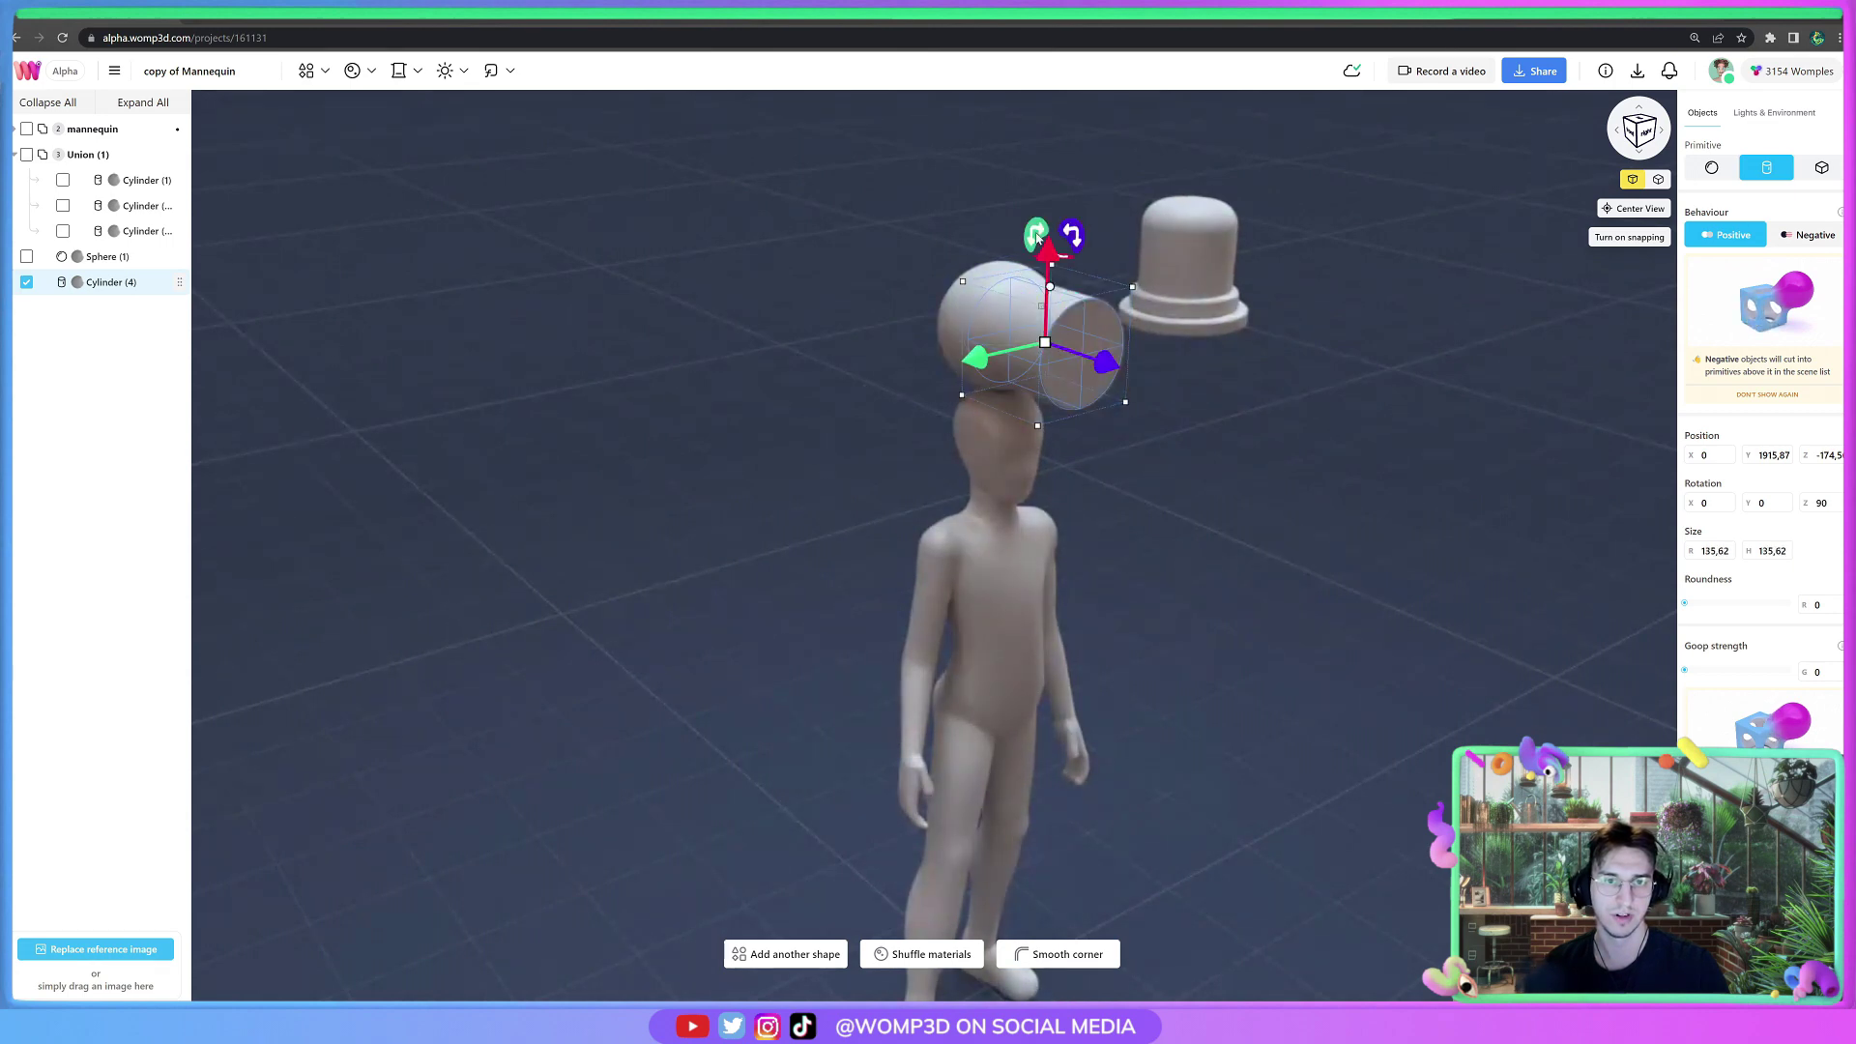
{"action": "left_click_drag", "start_coordinate": [1046, 247], "coordinate": [1052, 274]}
{"action": "left_click", "coordinate": [1232, 446]}
{"action": "left_click_drag", "start_coordinate": [891, 447], "coordinate": [928, 443]}
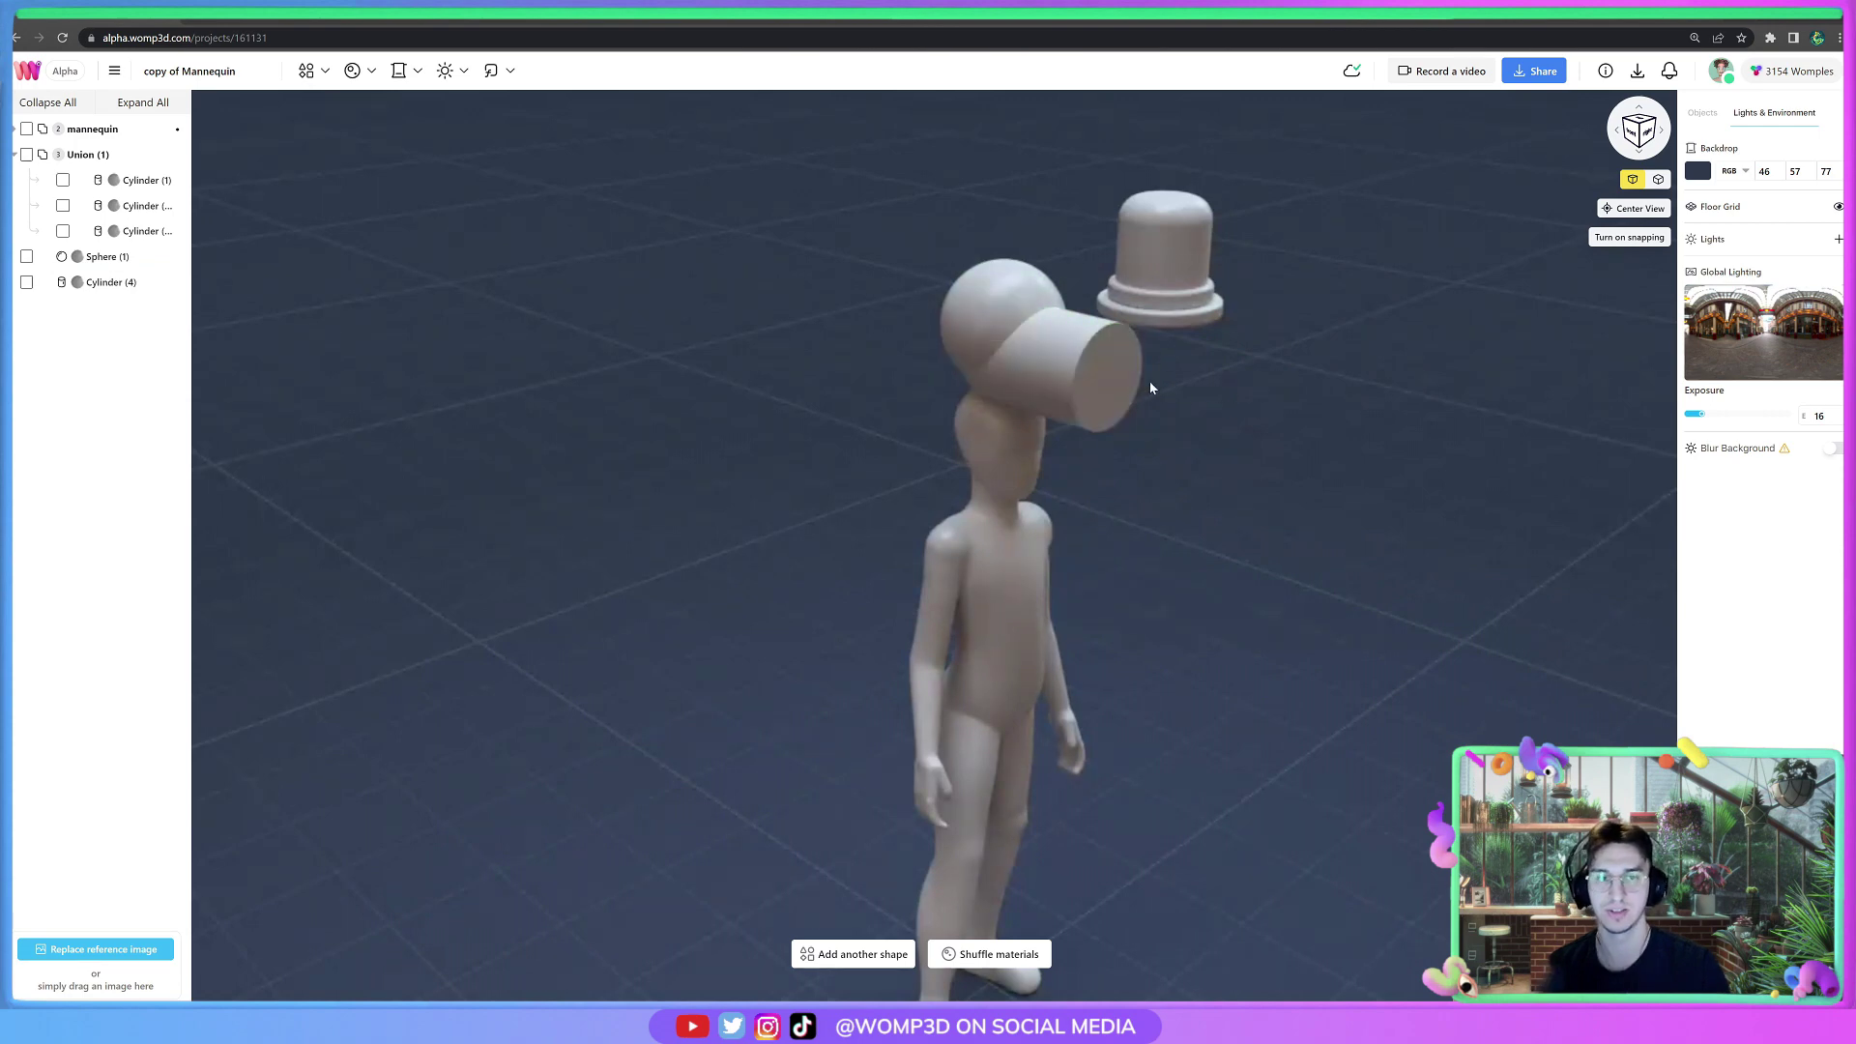
Duplicate the sphere and front cylinder together, make the copies negative, and lower them to hollow out the cap and visor.
{"action": "left_click", "coordinate": [128, 259]}
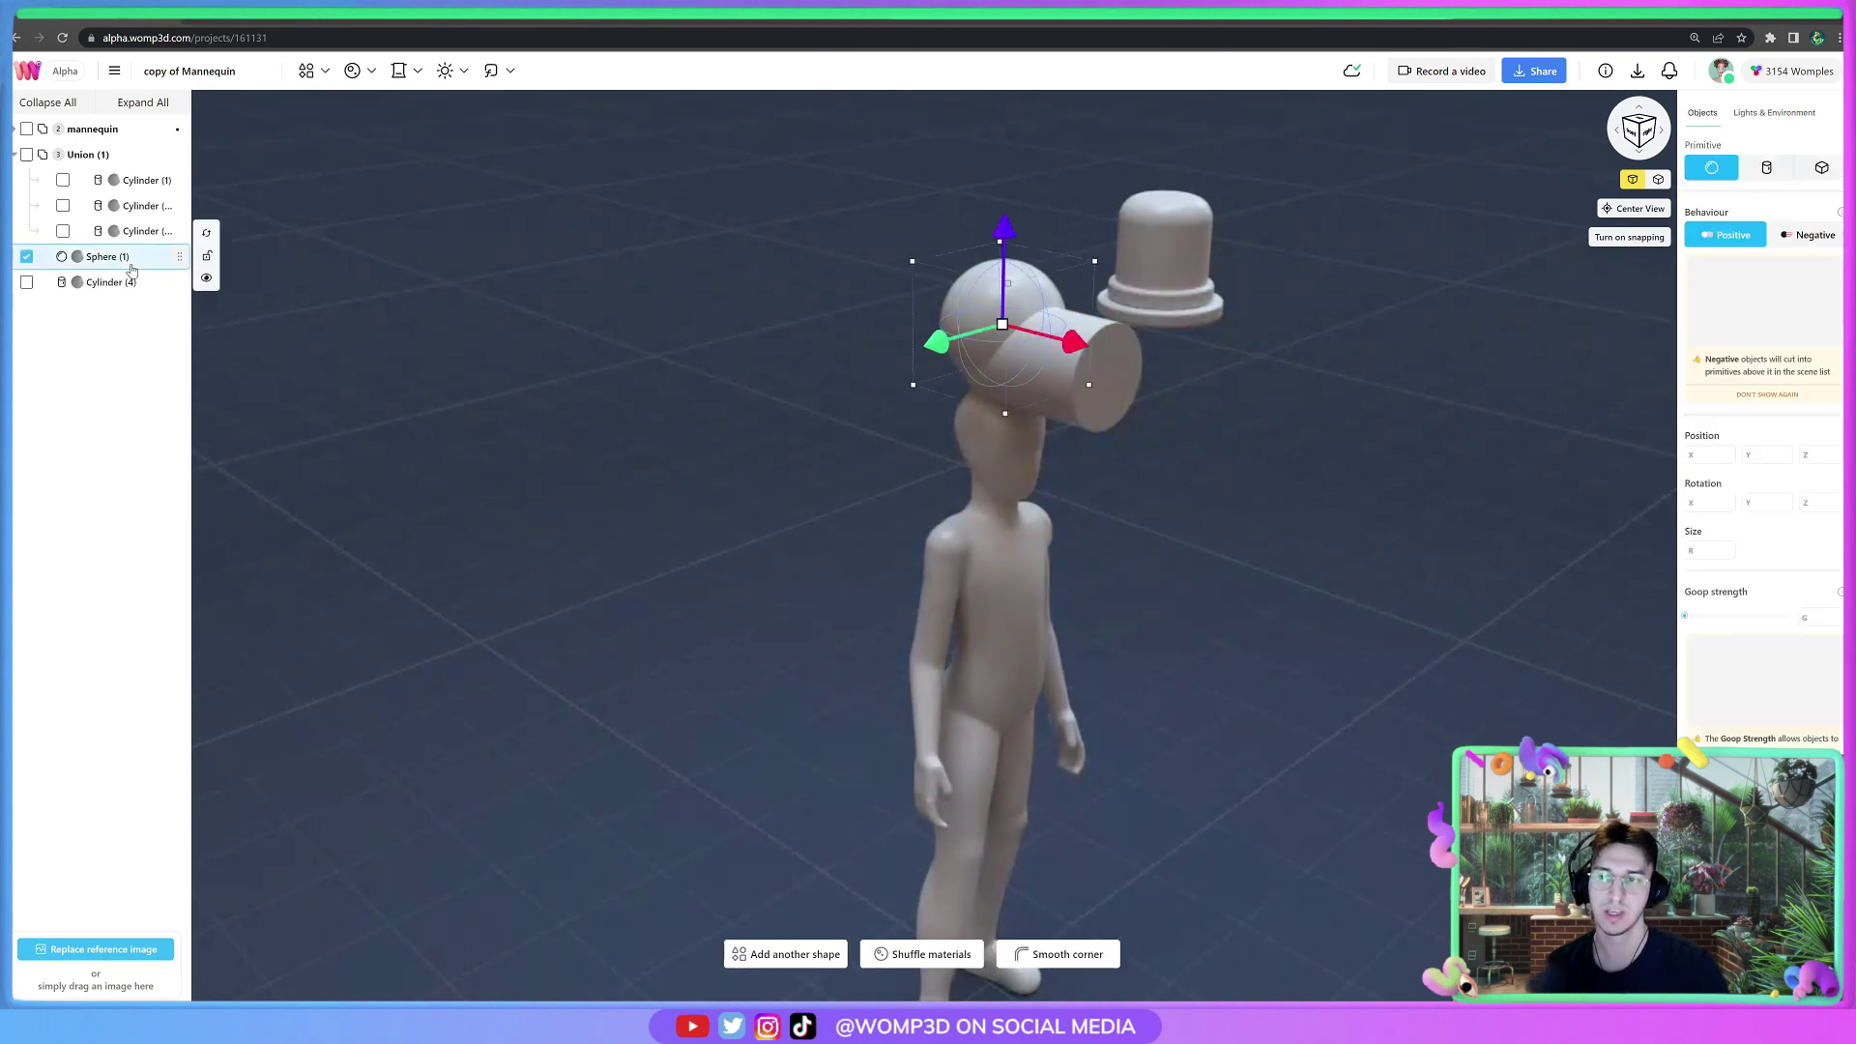
{"action": "left_click", "coordinate": [128, 283], "text": "shift"}
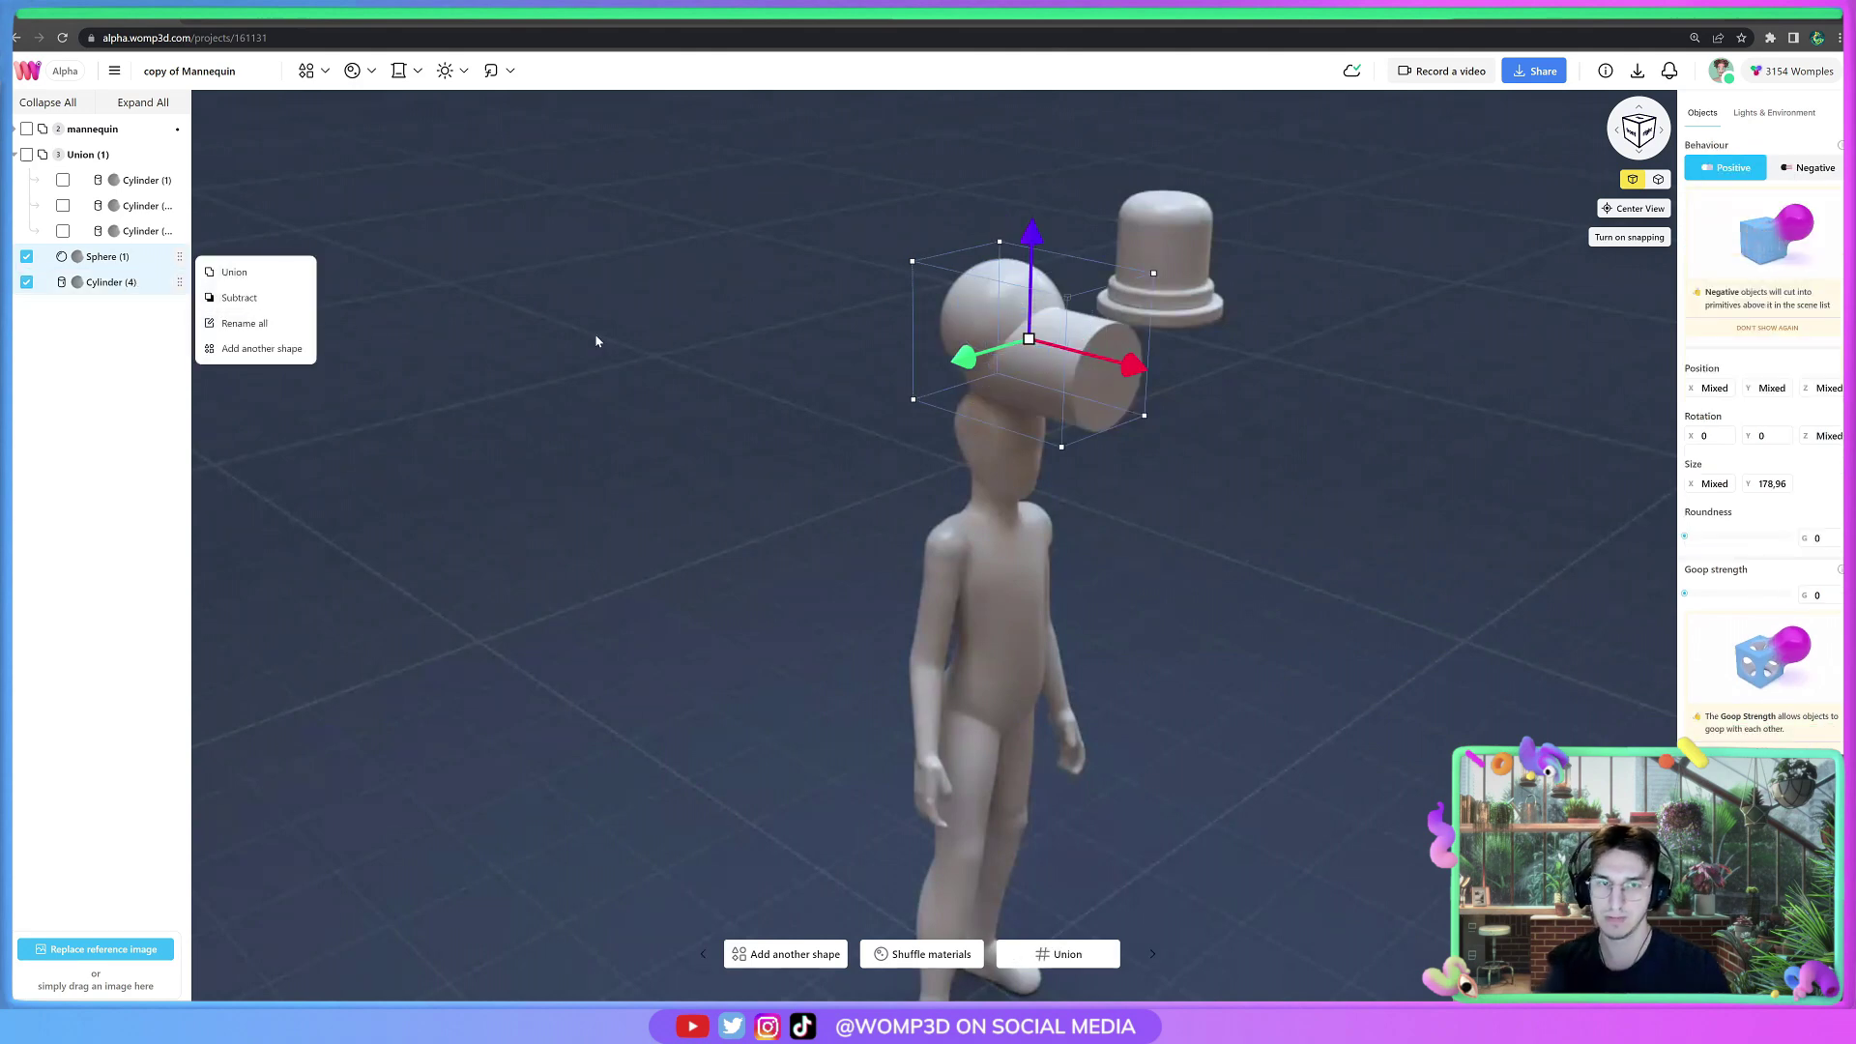
{"action": "key", "text": "ctrl+v"}
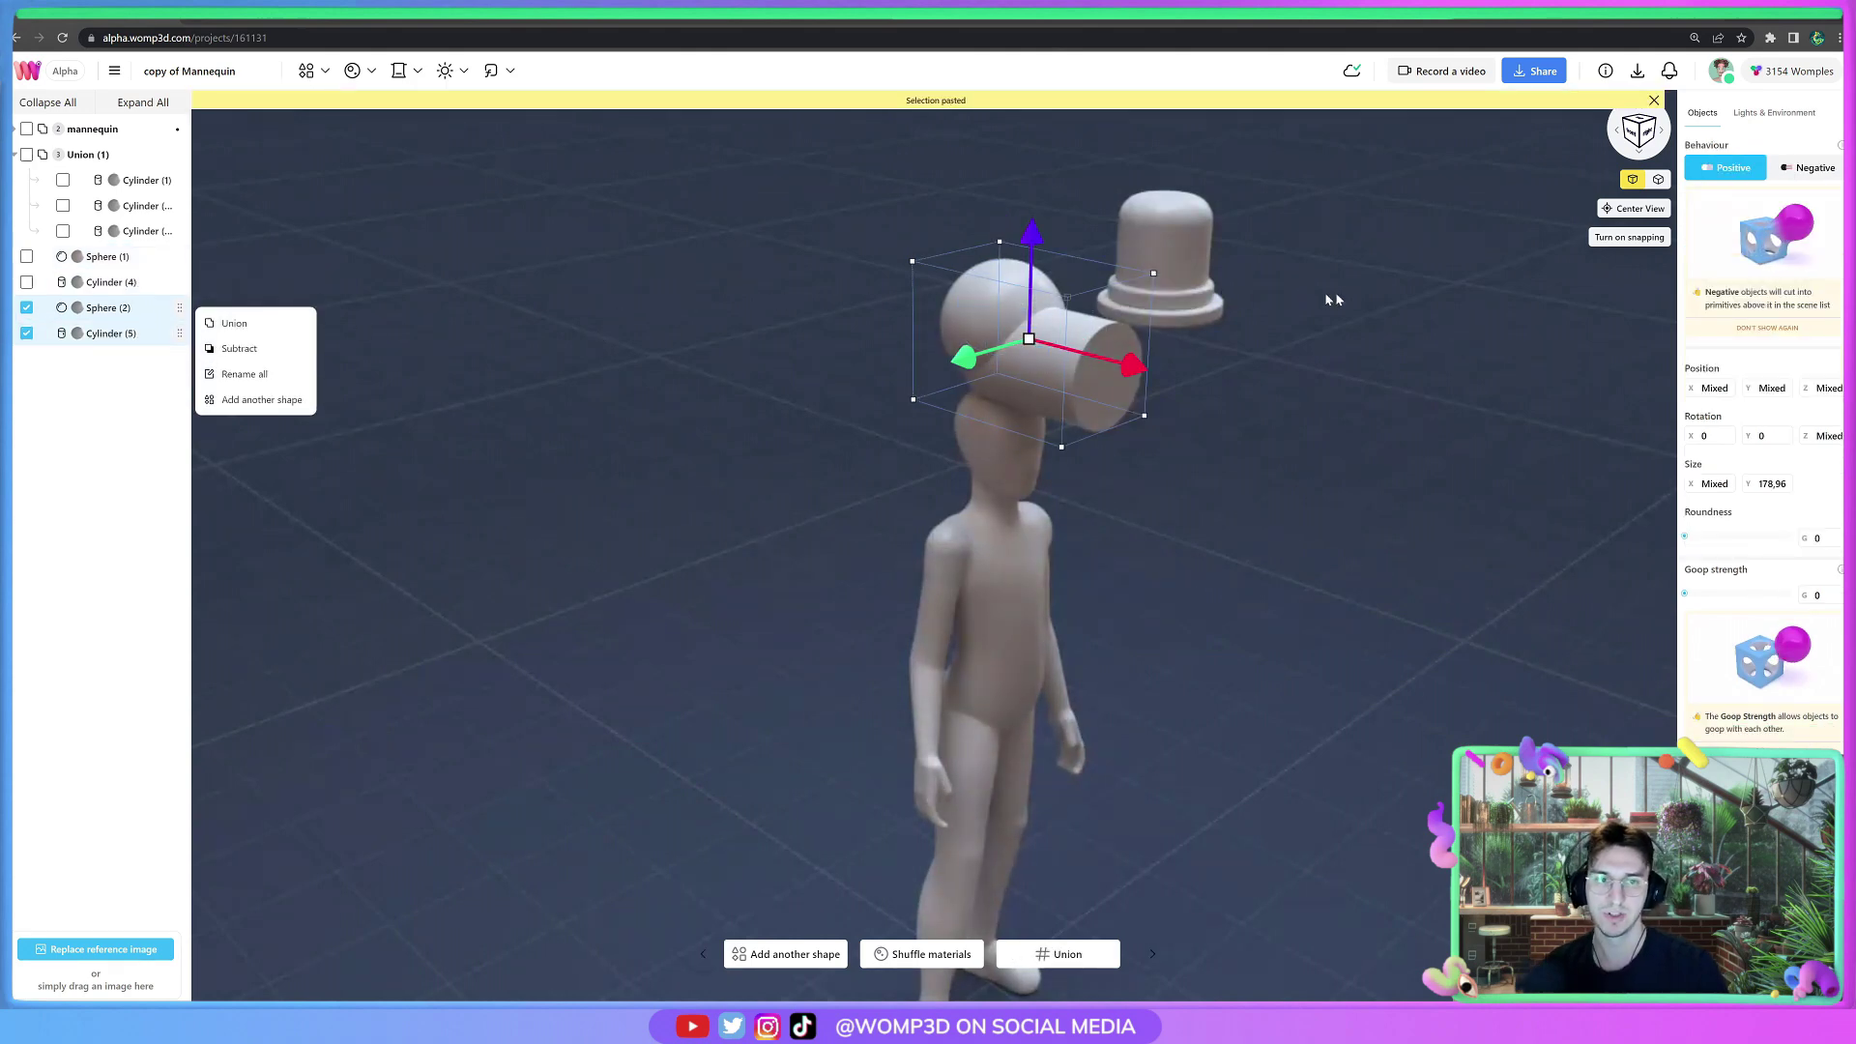
{"action": "left_click", "coordinate": [1804, 174]}
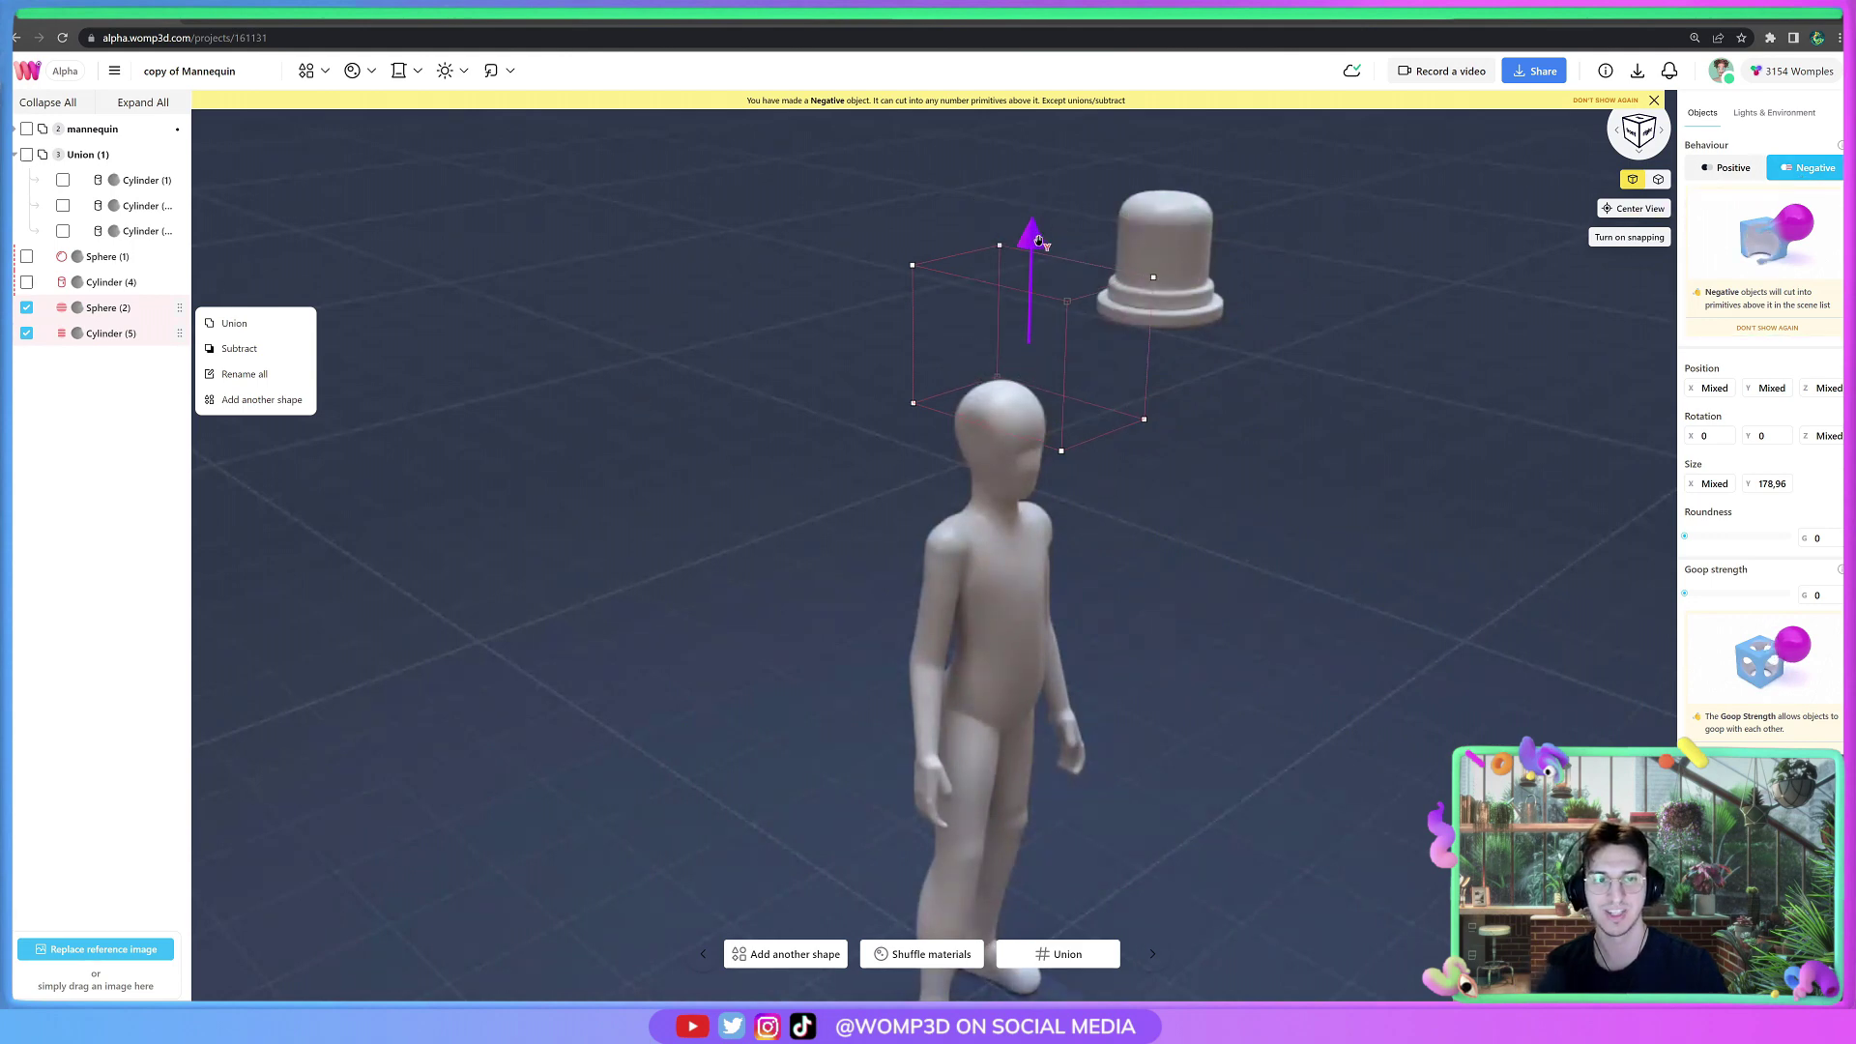
{"action": "left_click_drag", "start_coordinate": [1036, 241], "coordinate": [1040, 257]}
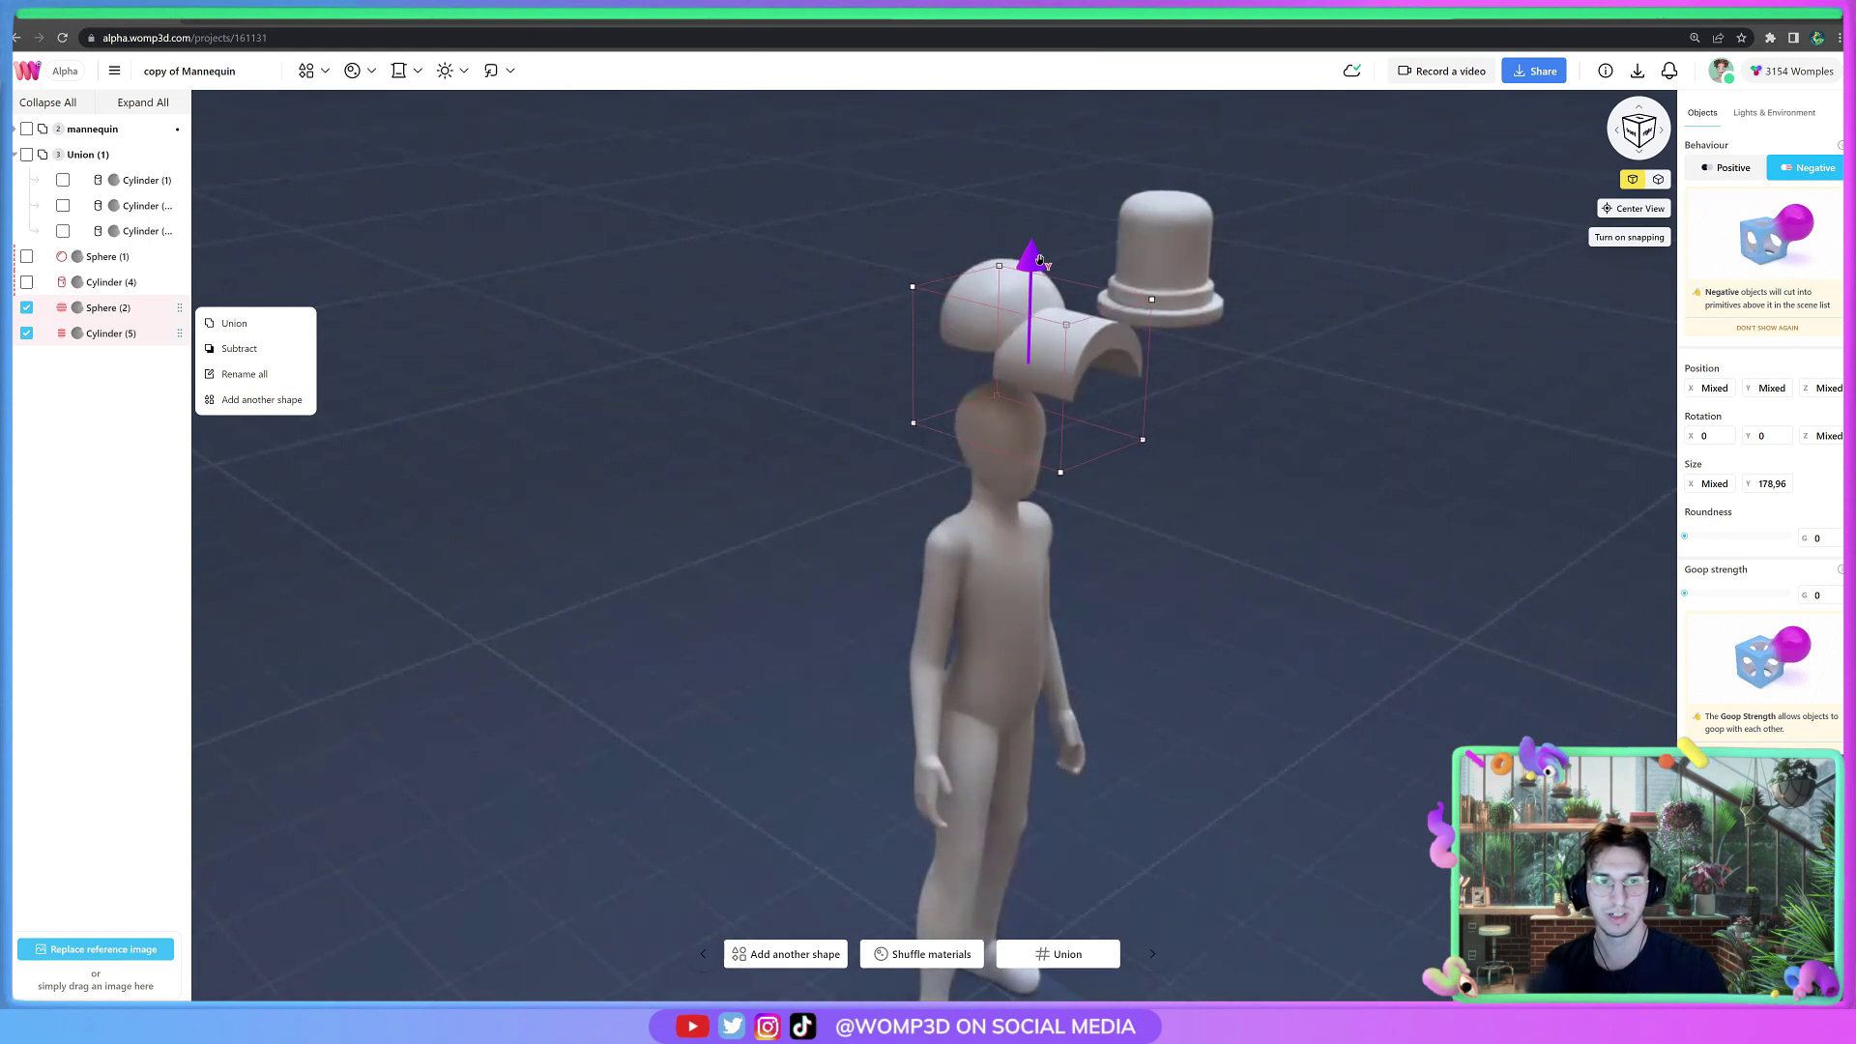
{"action": "left_click_drag", "start_coordinate": [1400, 385], "coordinate": [1344, 362]}
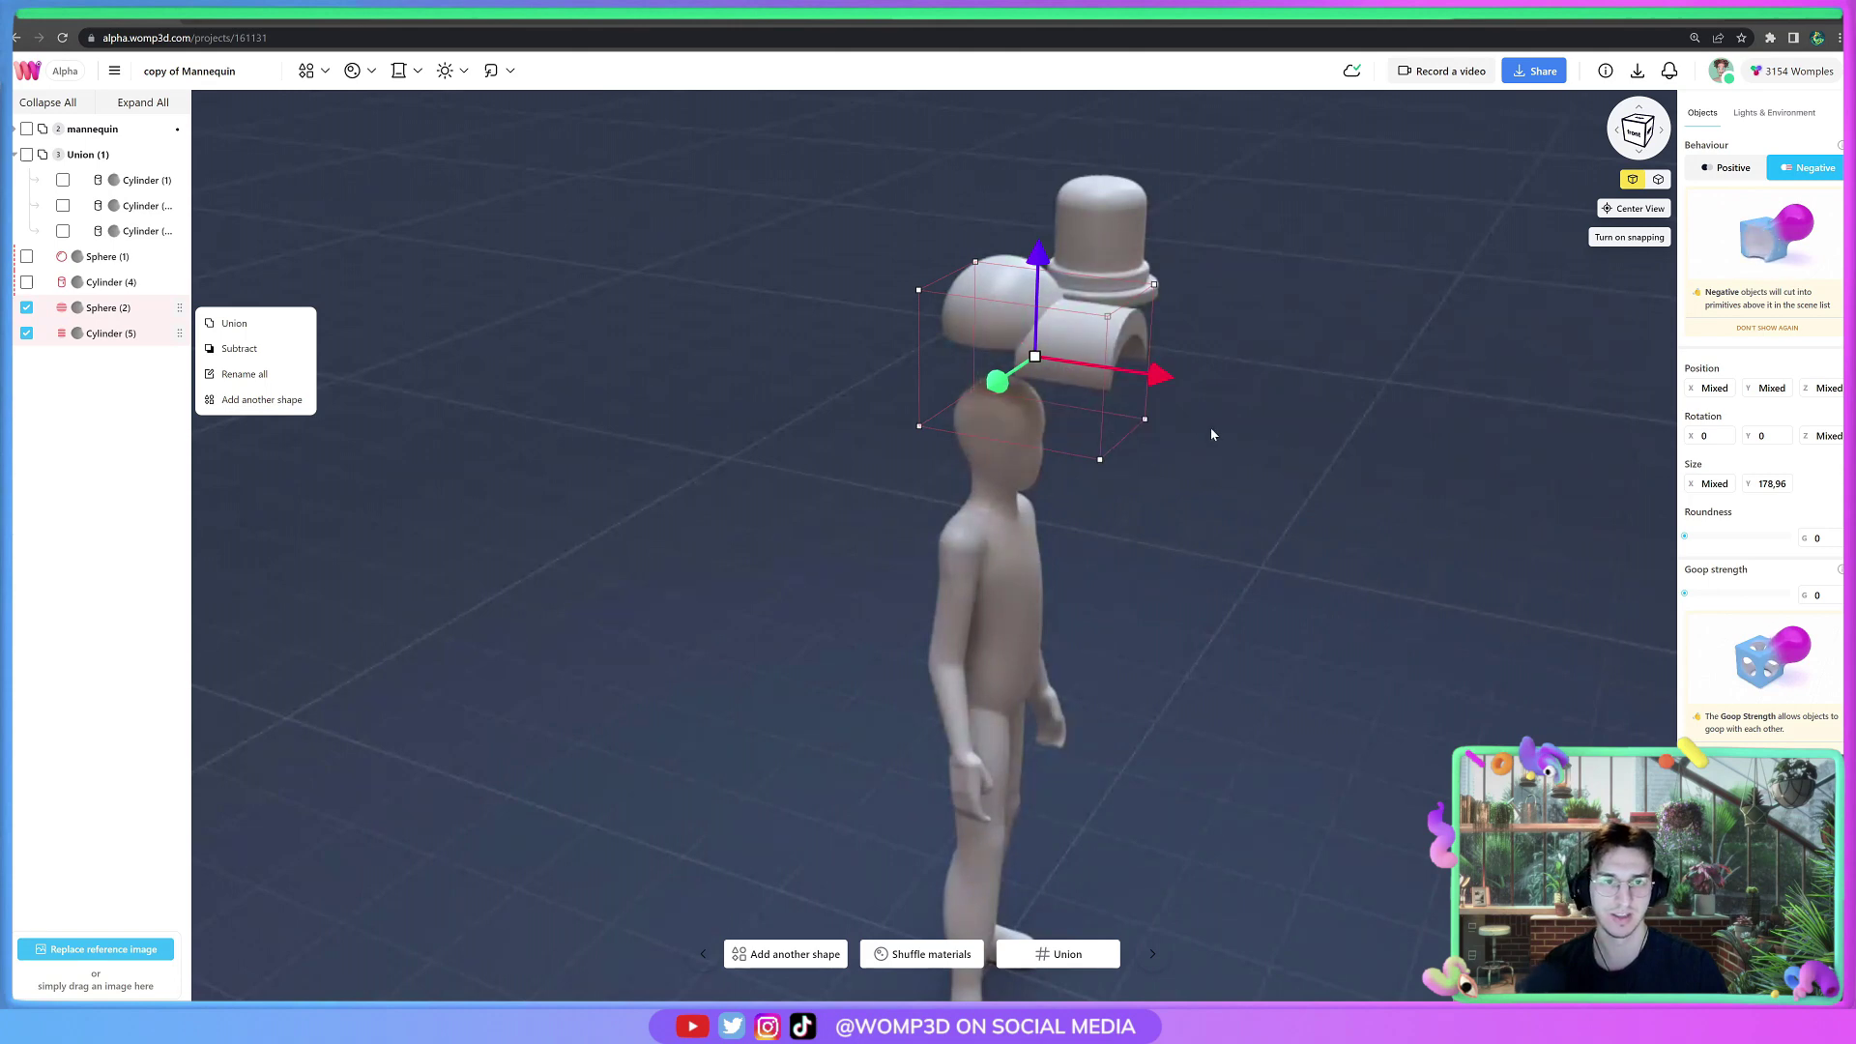
{"action": "left_click_drag", "start_coordinate": [1212, 435], "coordinate": [1259, 436]}
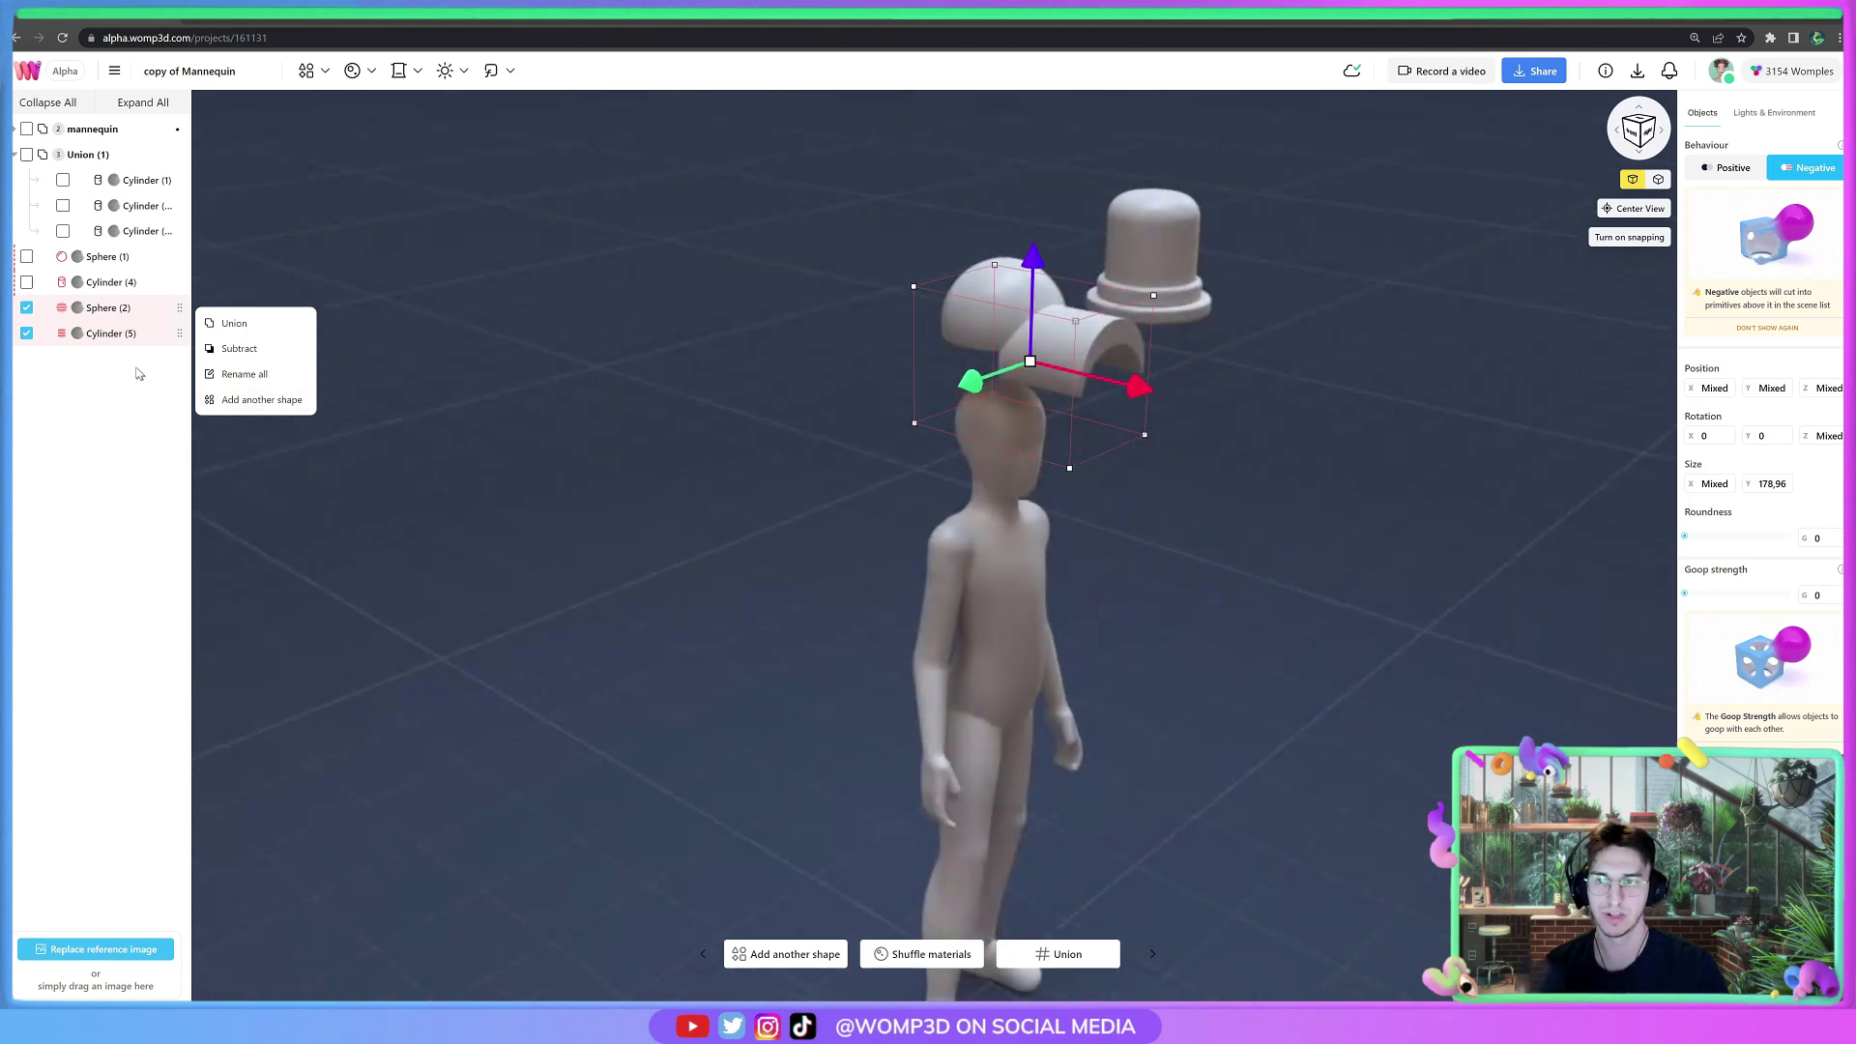
Raise the negative cylinder to Y about 1798.95 and set its goop strength to 38 to thin the visor.
{"action": "left_click", "coordinate": [127, 334]}
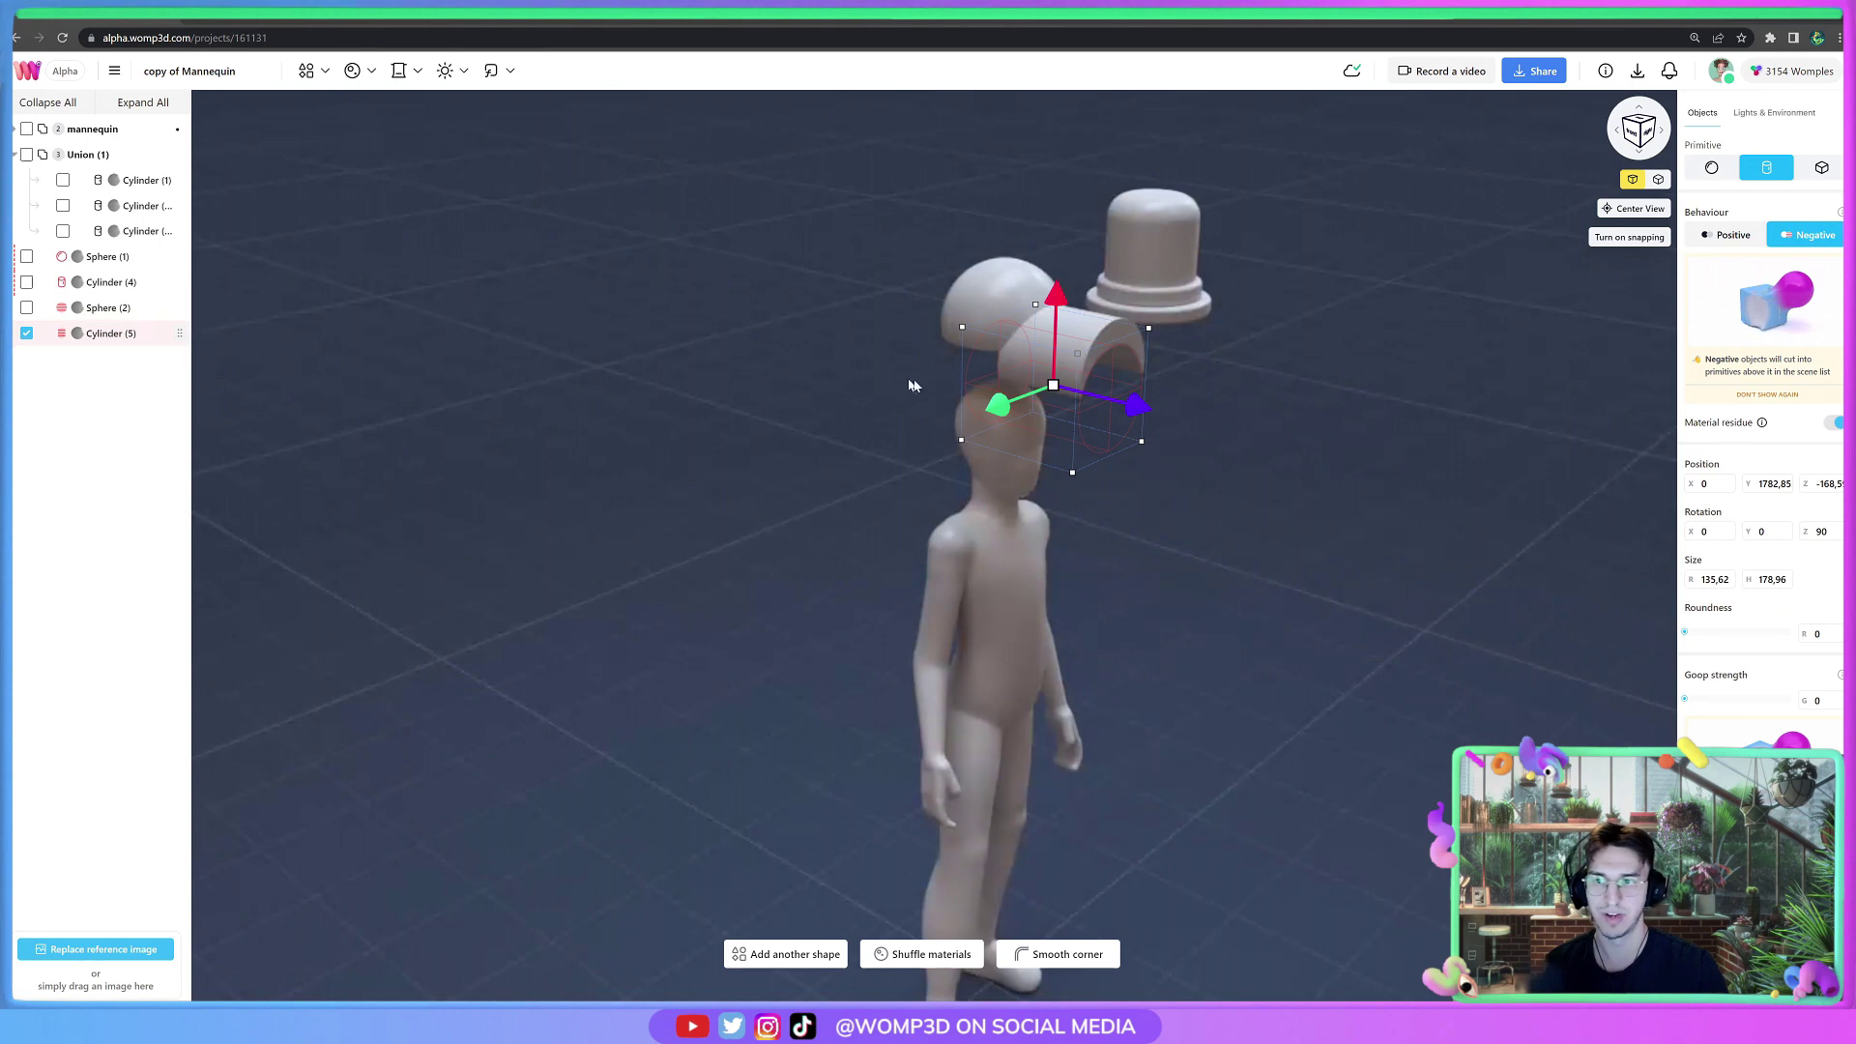
{"action": "left_click_drag", "start_coordinate": [1056, 296], "coordinate": [1054, 294]}
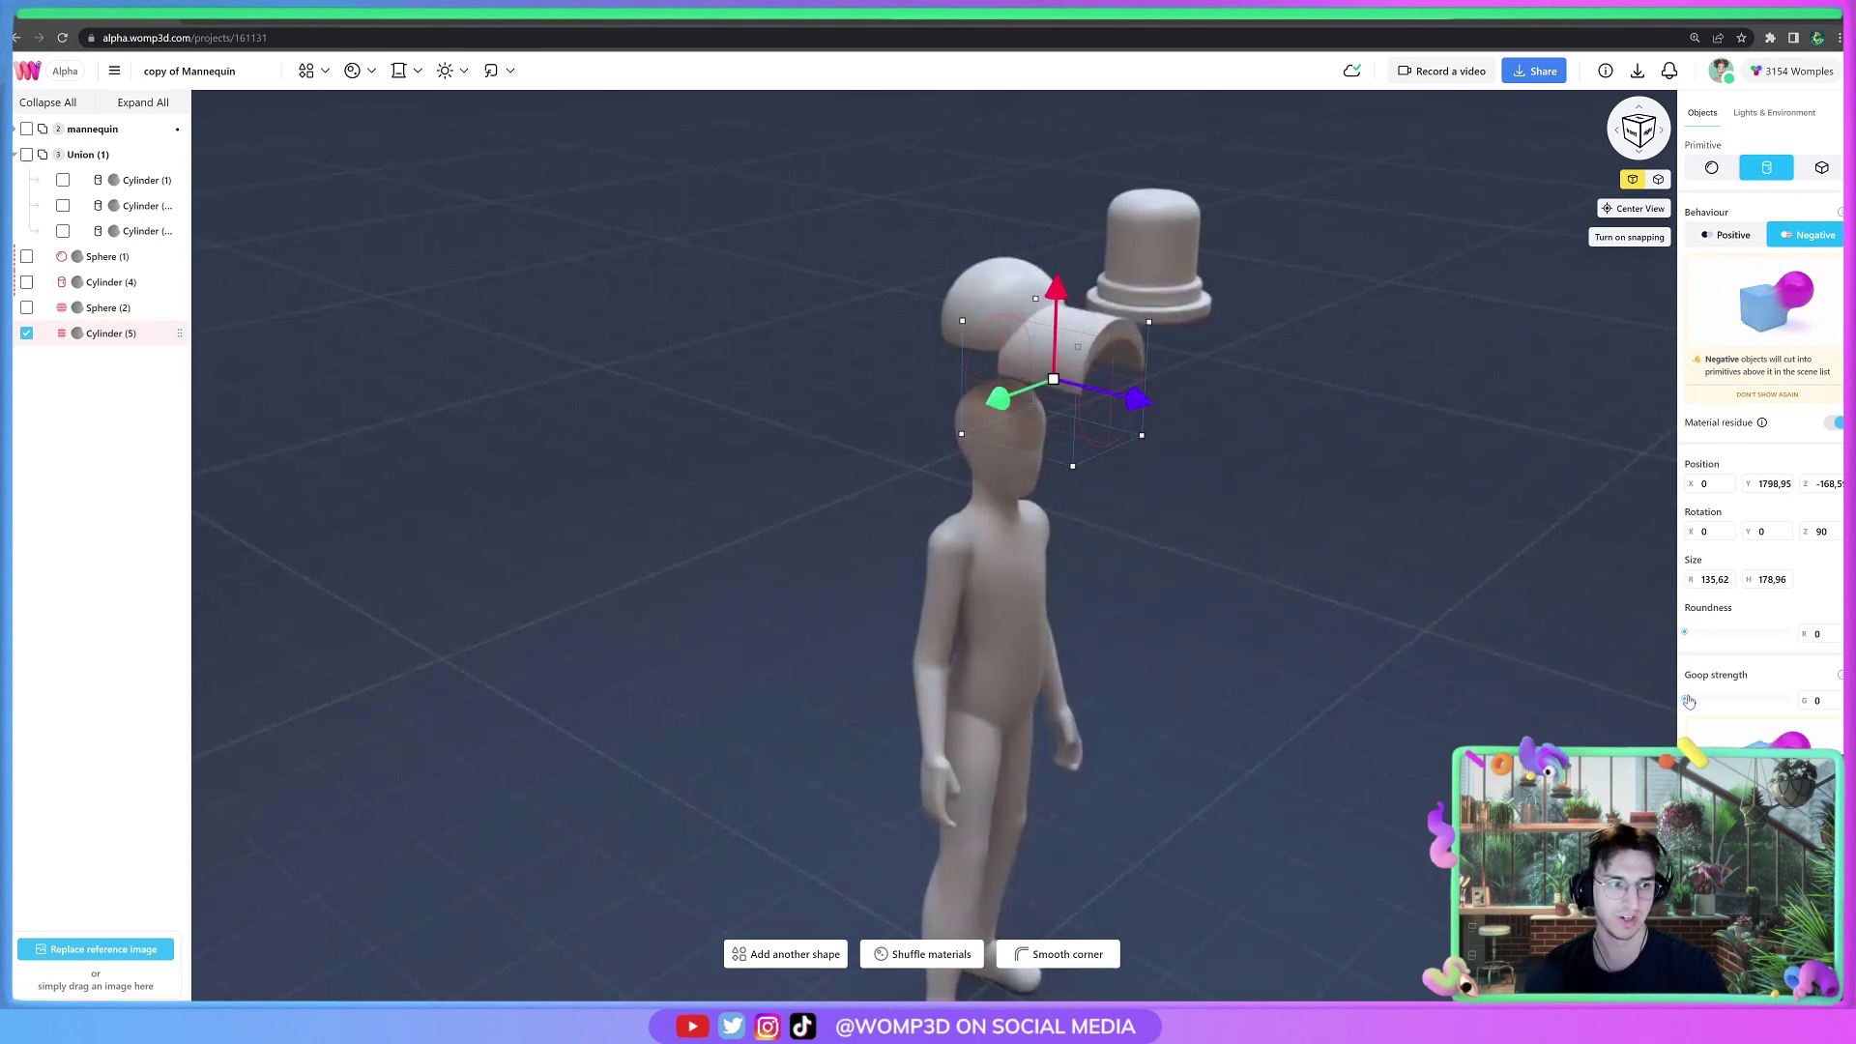
{"action": "left_click_drag", "start_coordinate": [1692, 701], "coordinate": [1689, 702]}
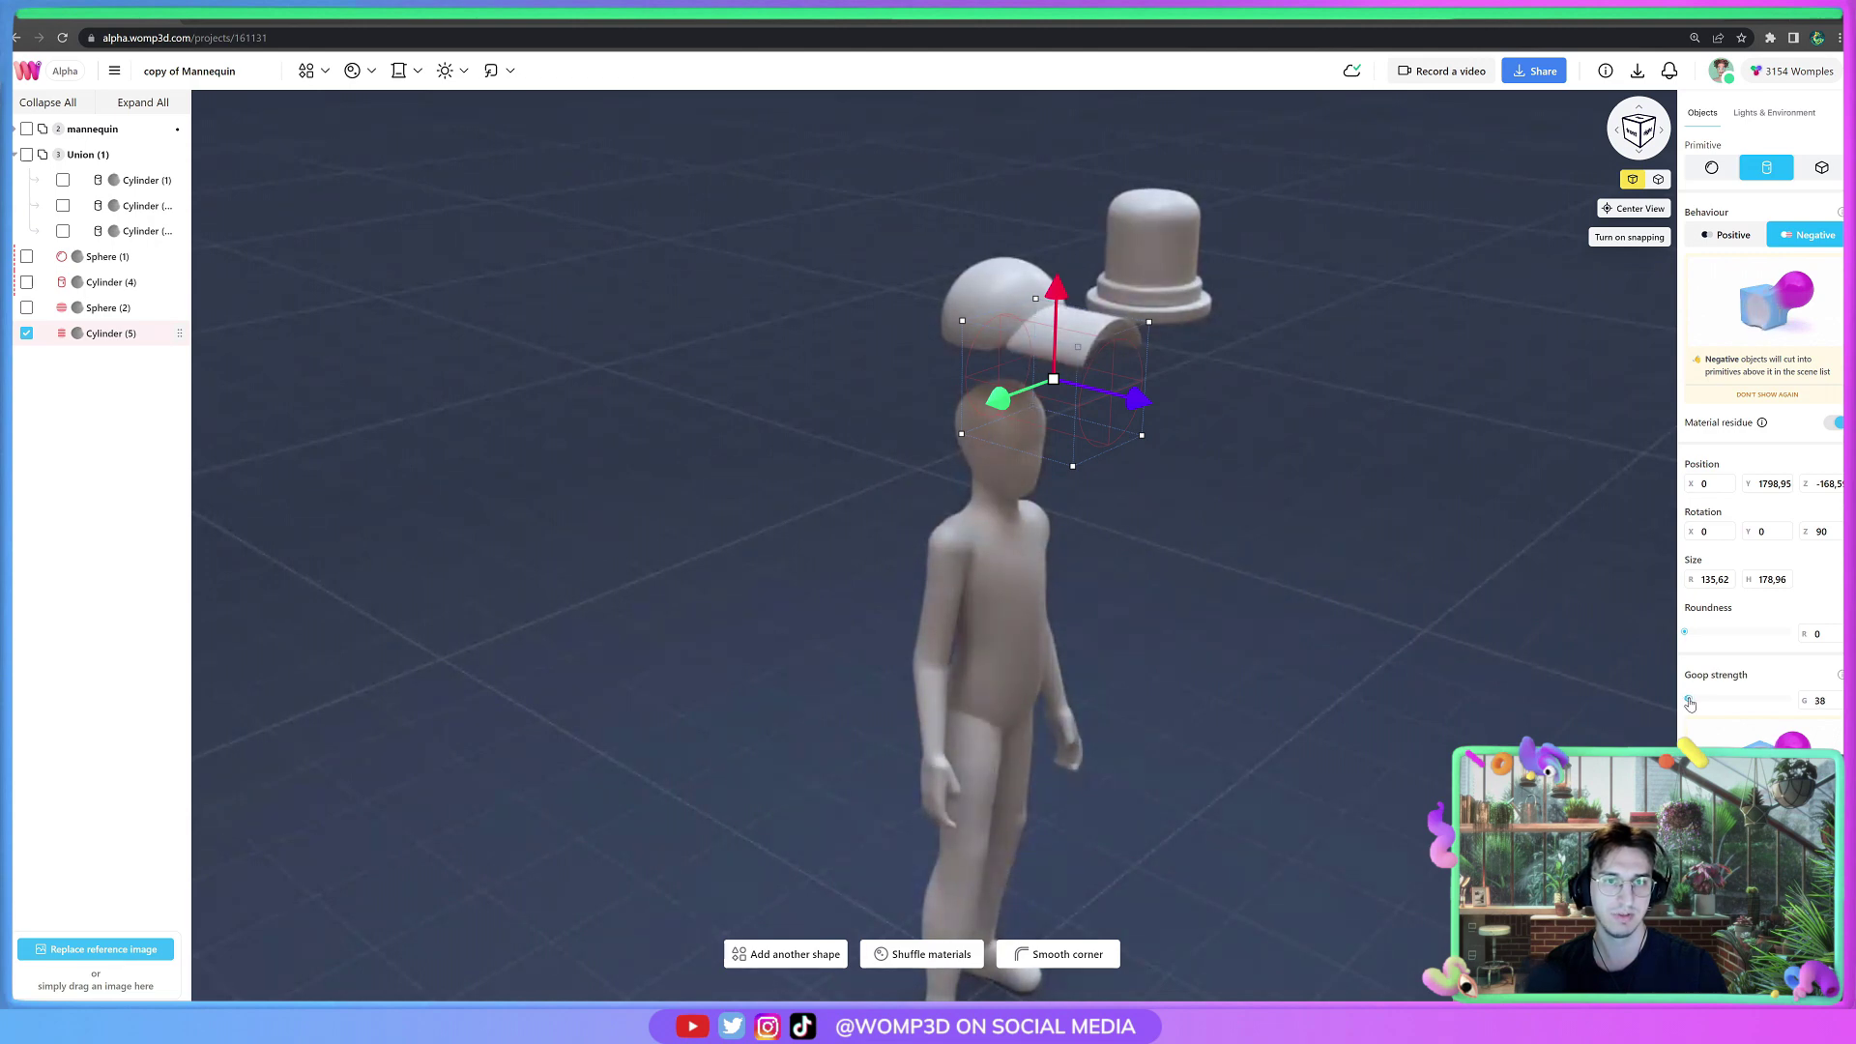
{"action": "left_click", "coordinate": [1255, 613]}
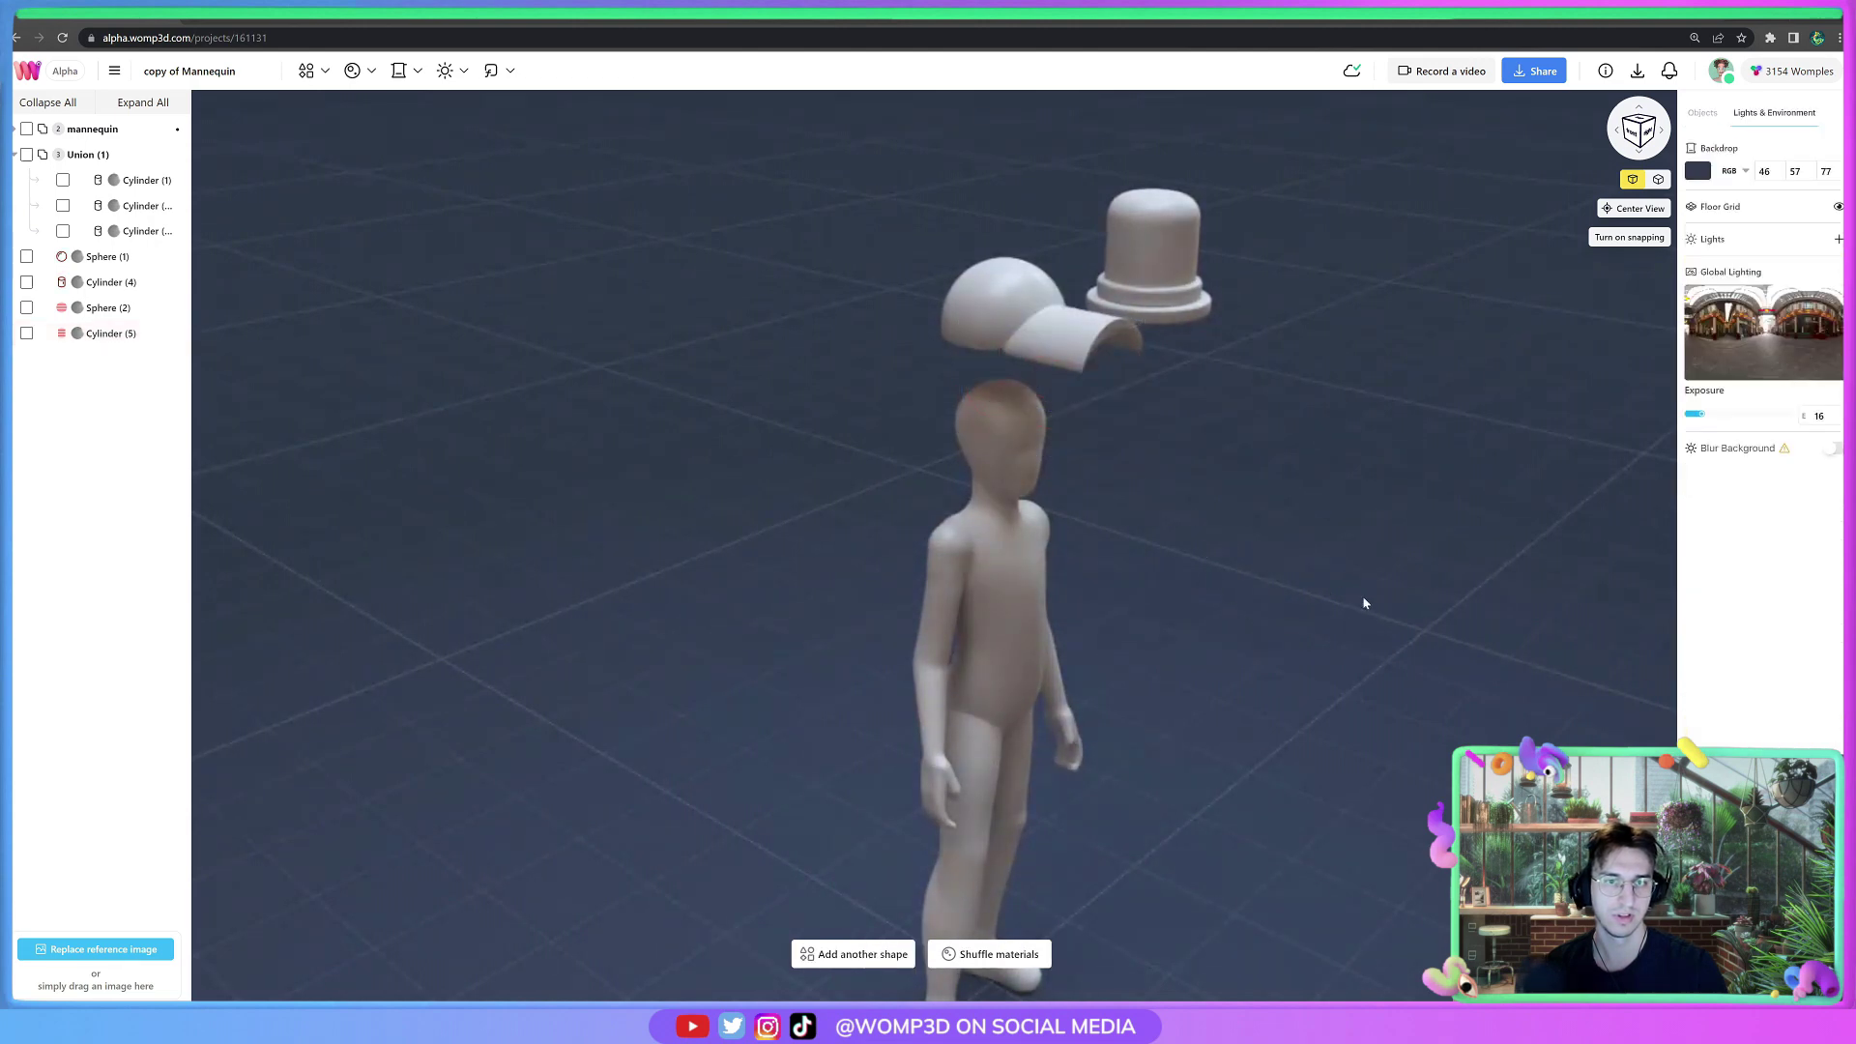
Move the positive visor cylinder back toward the cap's sphere, to Z about -140.
{"action": "left_click_drag", "start_coordinate": [1363, 605], "coordinate": [1060, 329]}
{"action": "left_click", "coordinate": [1061, 328]}
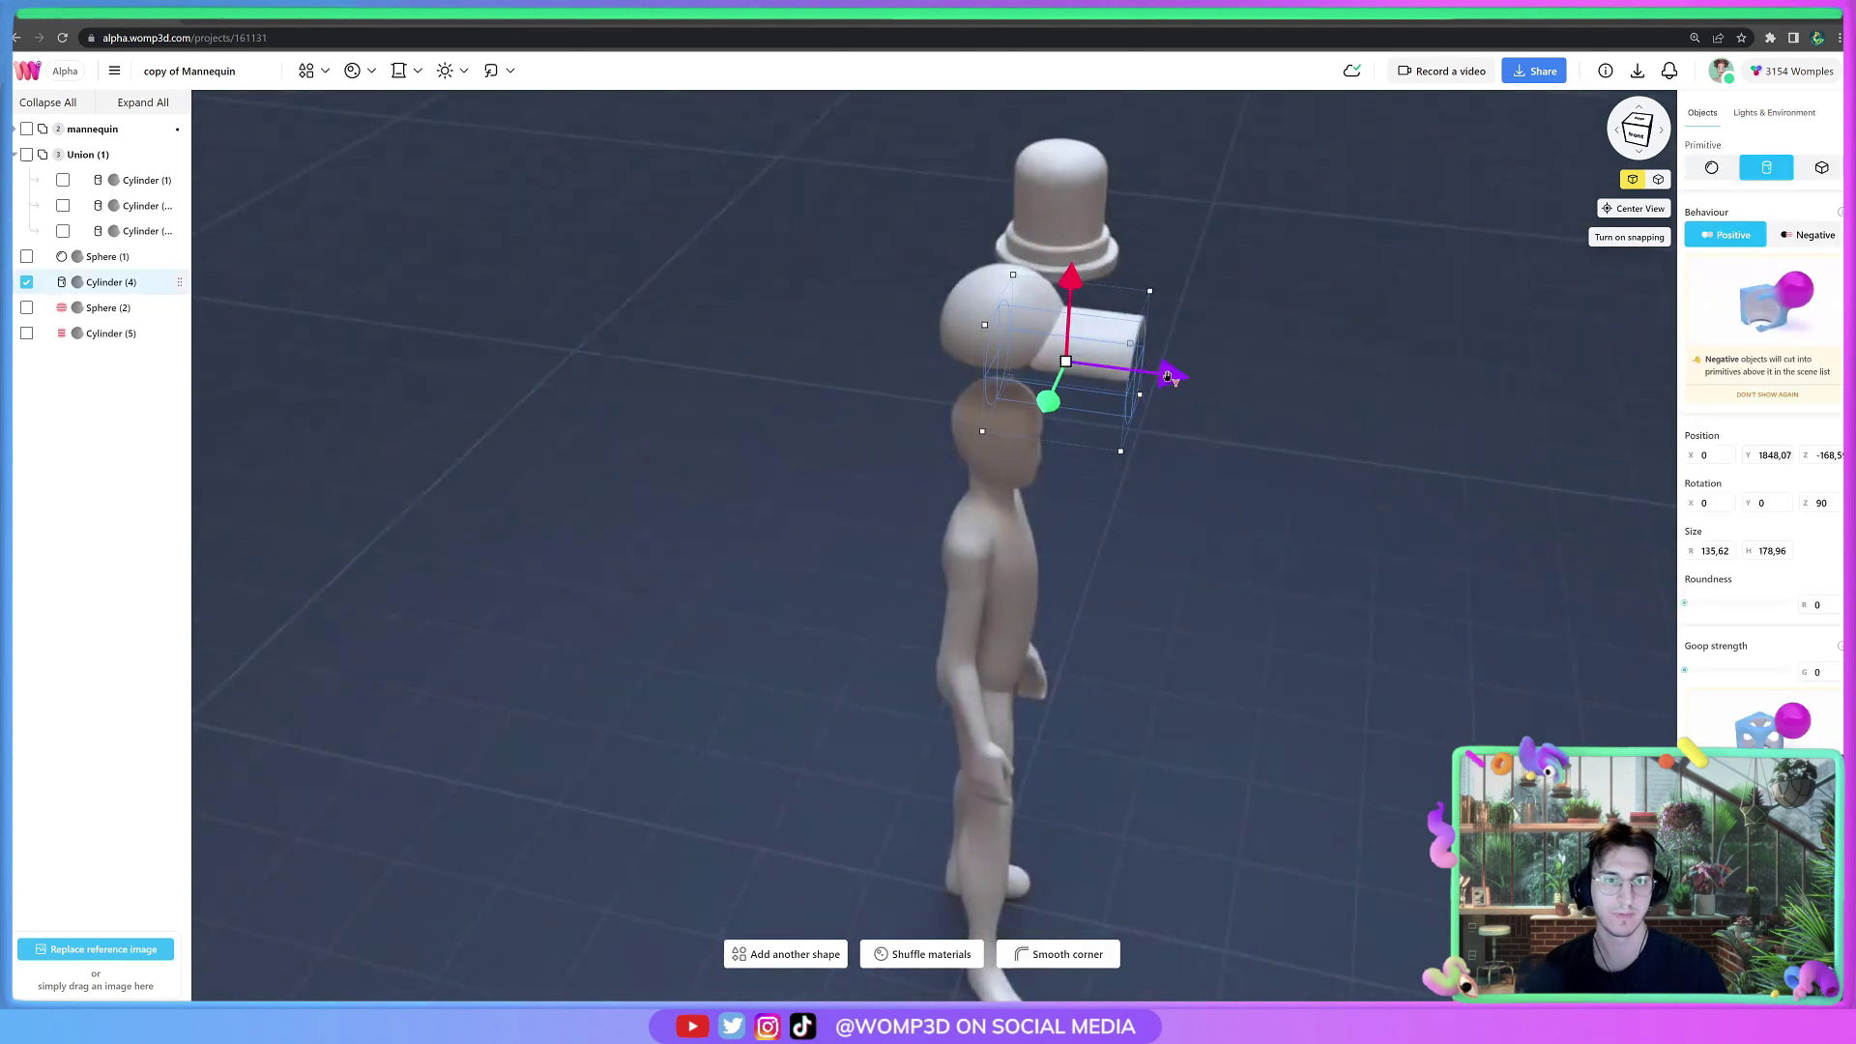
{"action": "left_click_drag", "start_coordinate": [1155, 375], "coordinate": [1158, 374]}
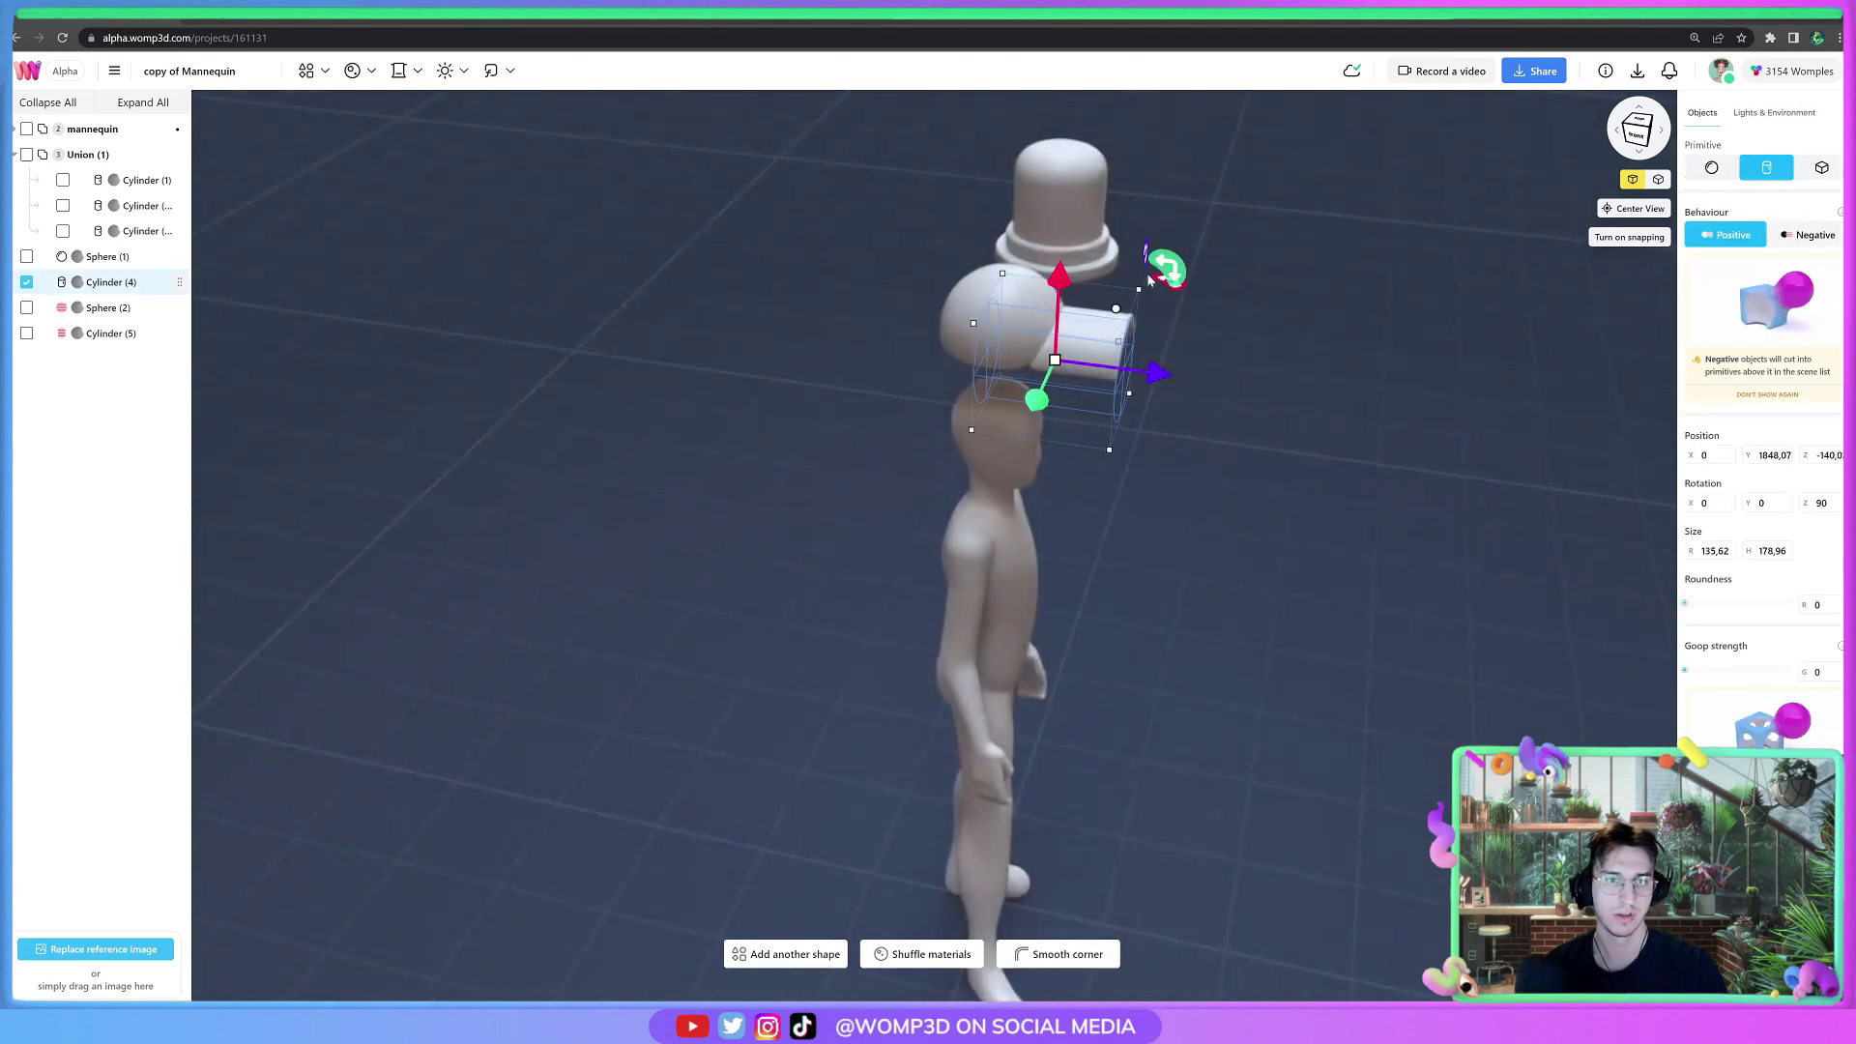
Tilt the positive visor cylinder to a Z rotation of about 84.7 and set its roundness to about 35.
{"action": "left_click_drag", "start_coordinate": [1173, 264], "coordinate": [1168, 255]}
{"action": "left_click", "coordinate": [1222, 481]}
{"action": "left_click_drag", "start_coordinate": [1222, 480], "coordinate": [948, 387]}
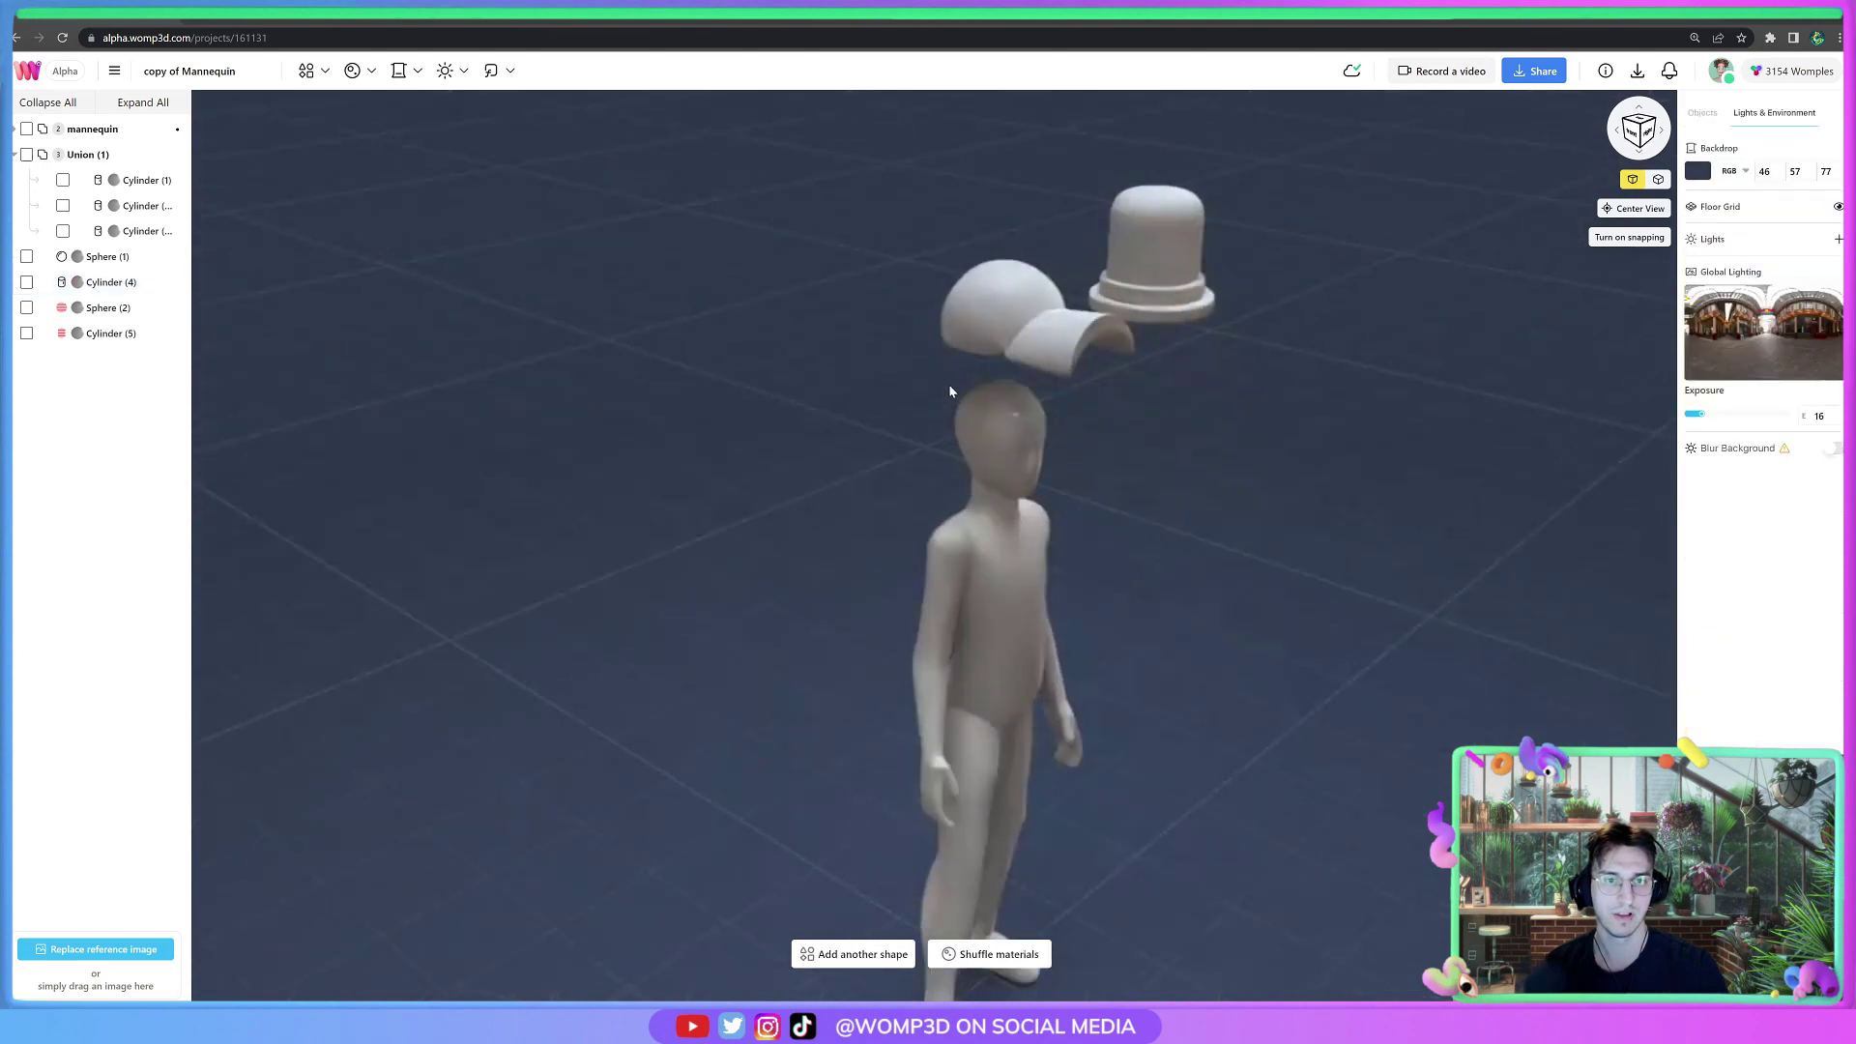
{"action": "left_click", "coordinate": [1073, 381]}
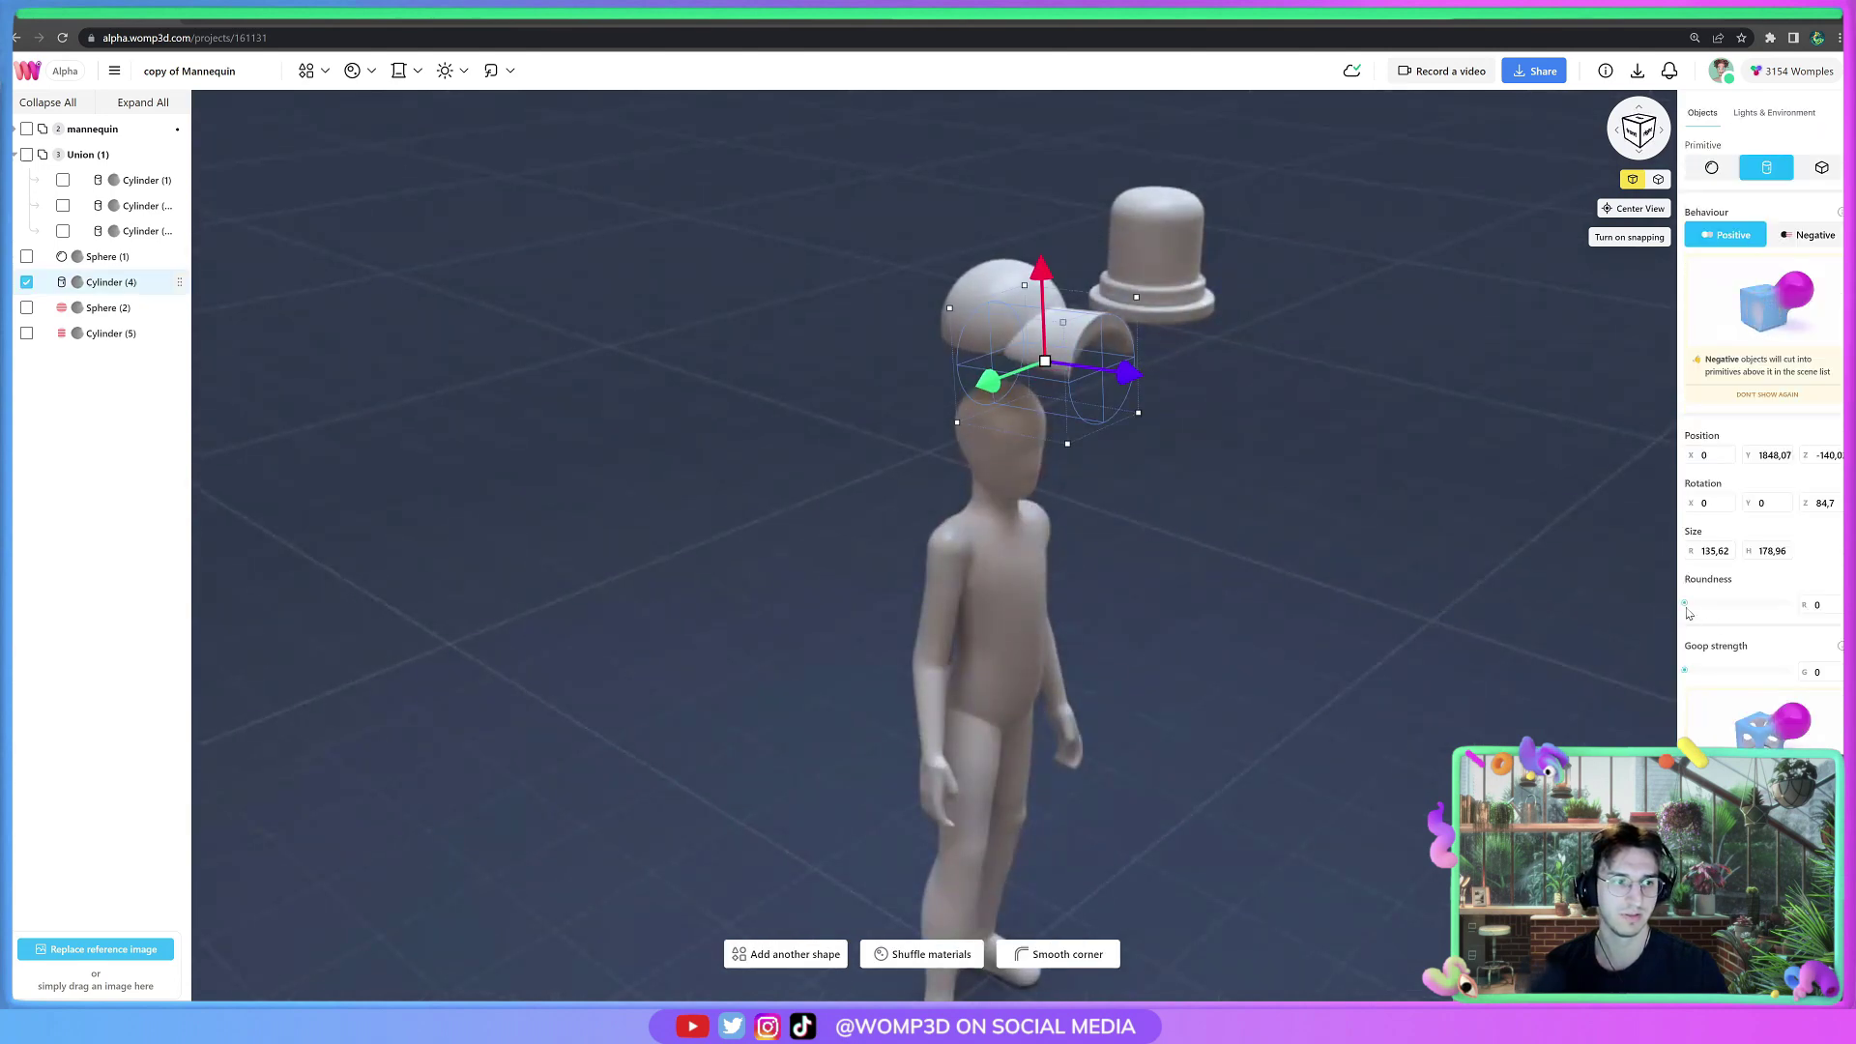
{"action": "left_click_drag", "start_coordinate": [1691, 606], "coordinate": [1725, 612]}
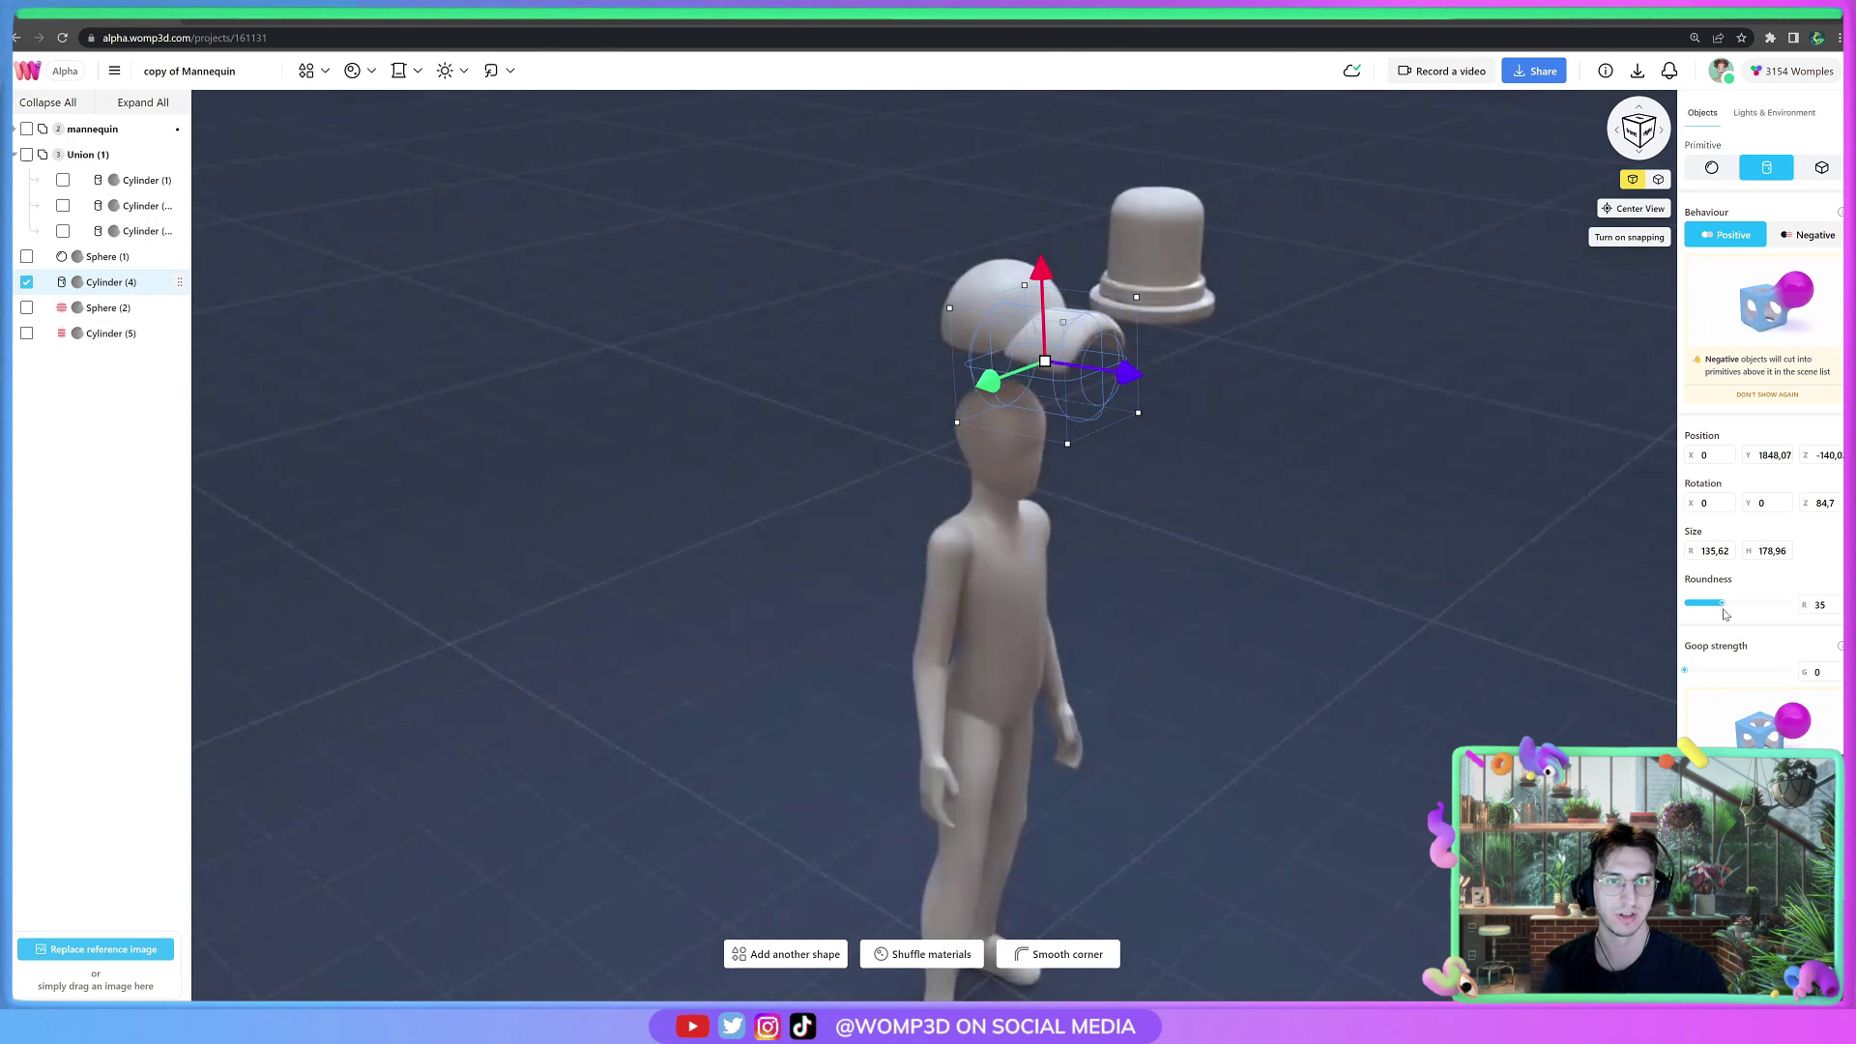
{"action": "left_click", "coordinate": [1111, 576]}
{"action": "left_click_drag", "start_coordinate": [1111, 576], "coordinate": [723, 554]}
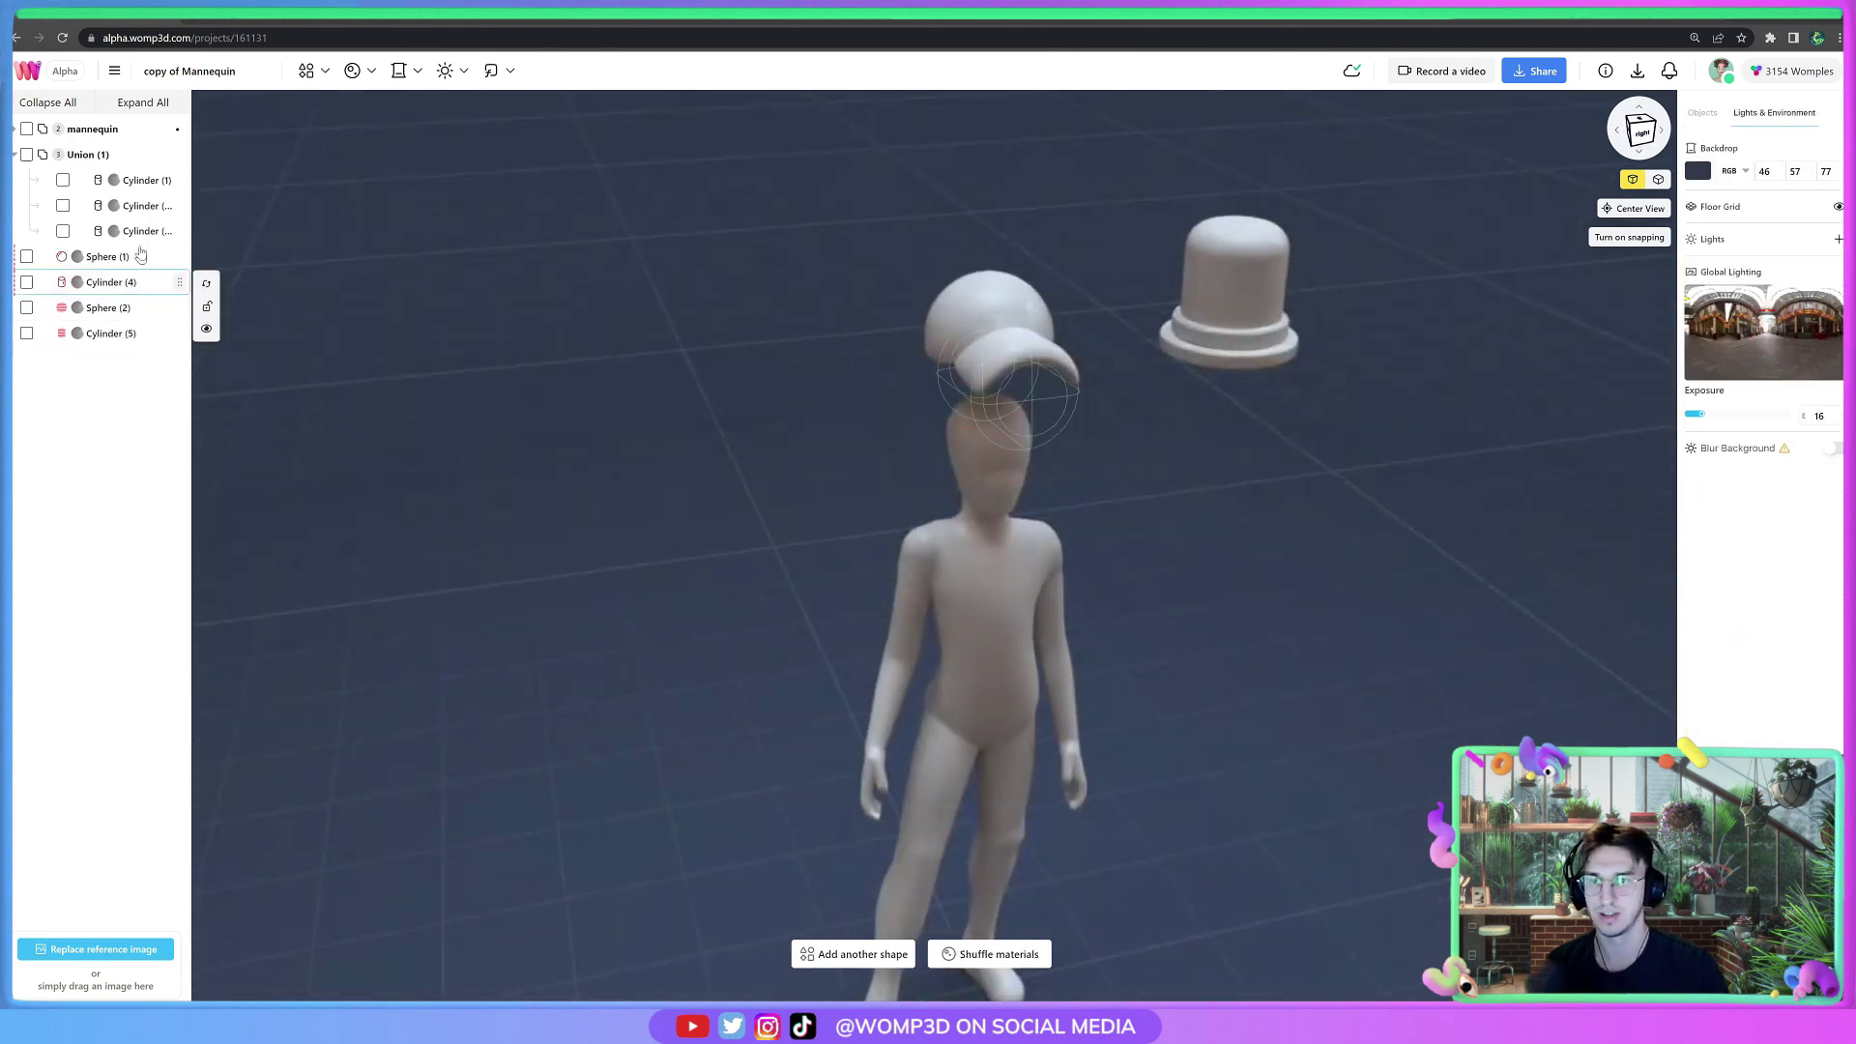
Set the positive visor cylinder's goop strength to 10 to blend it into the cap's dome.
{"action": "left_click", "coordinate": [122, 282]}
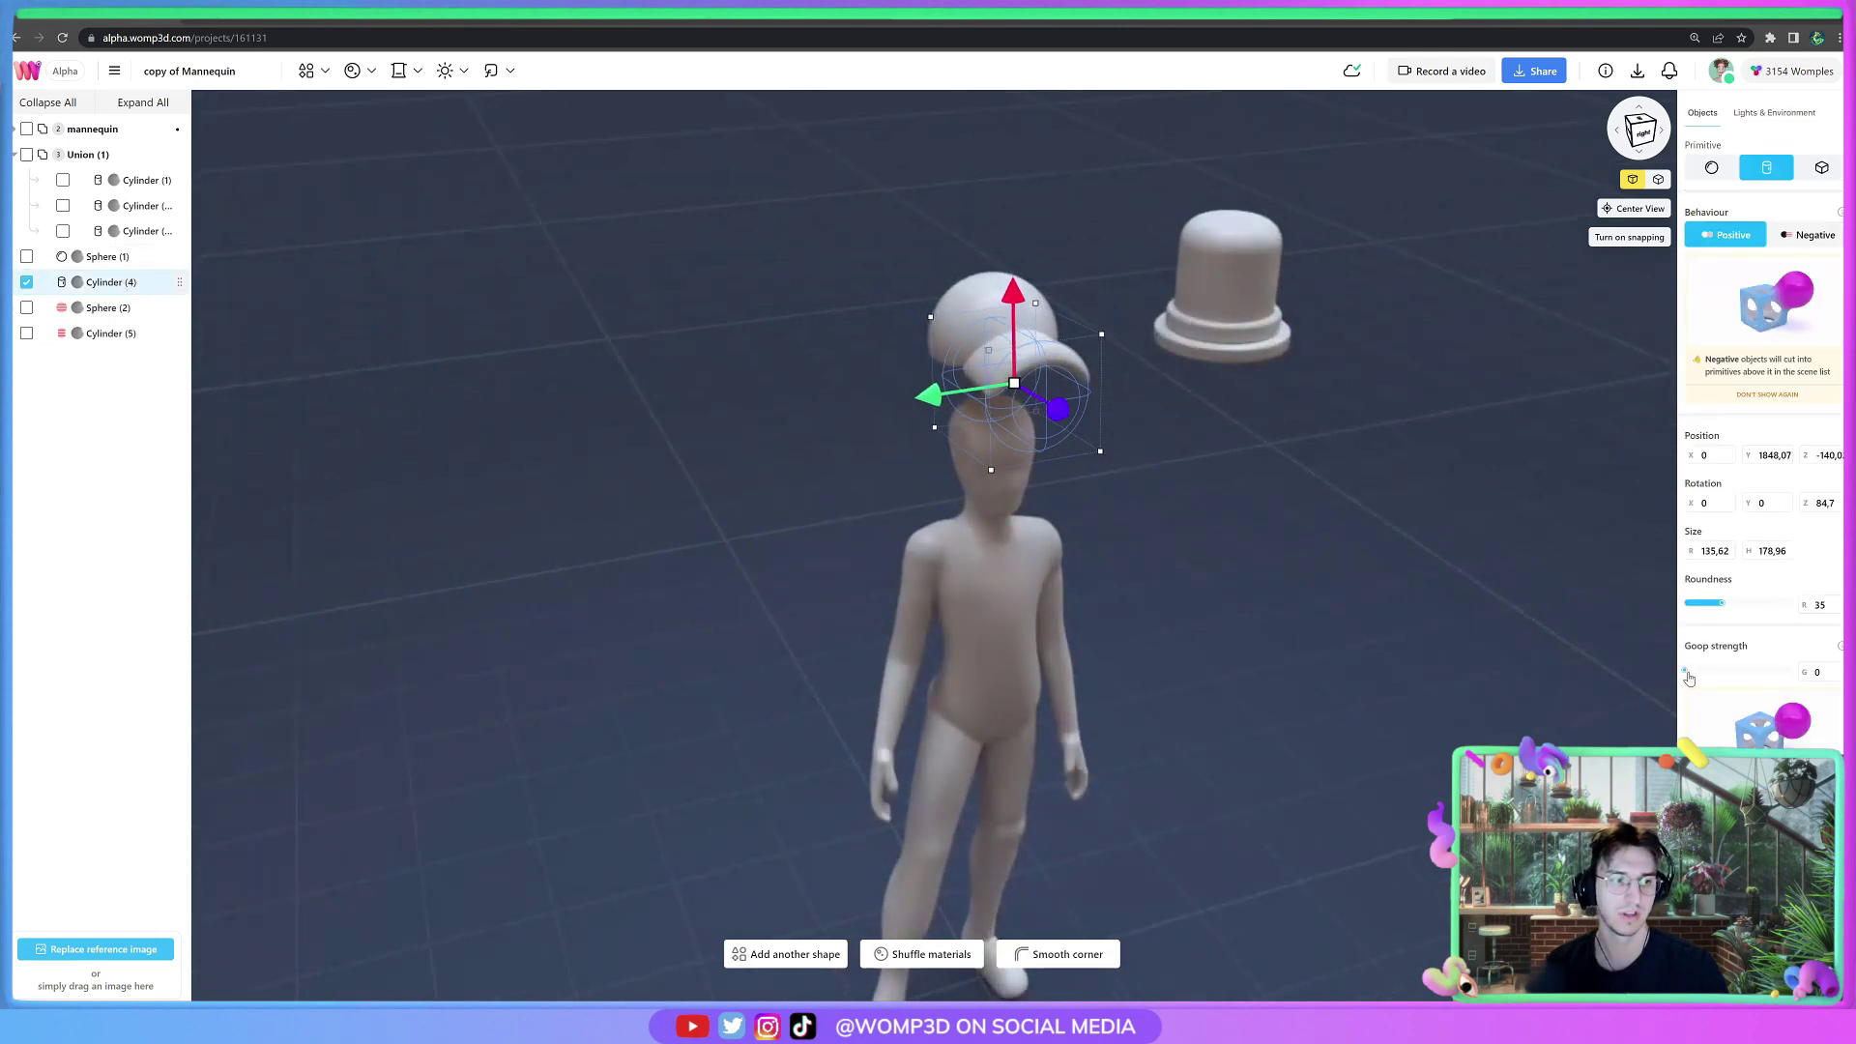
{"action": "left_click_drag", "start_coordinate": [1689, 674], "coordinate": [1691, 675]}
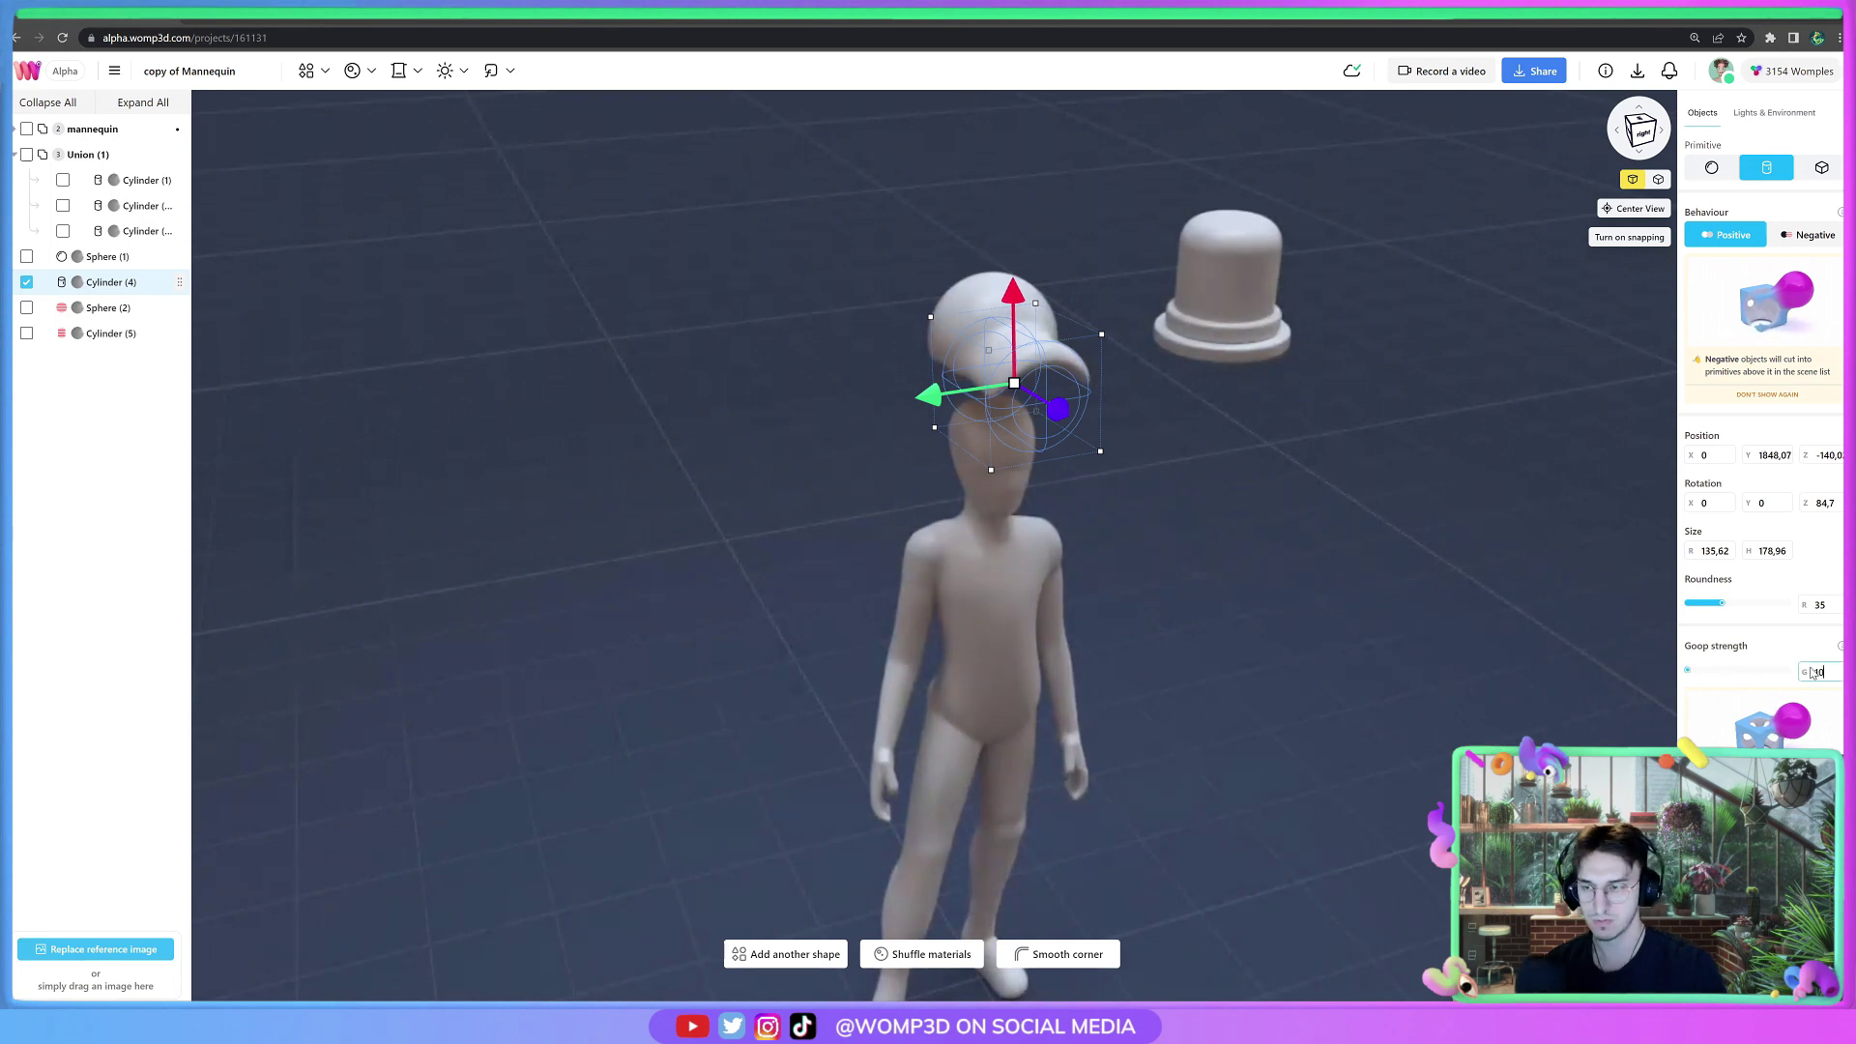
{"action": "left_click", "coordinate": [1493, 629]}
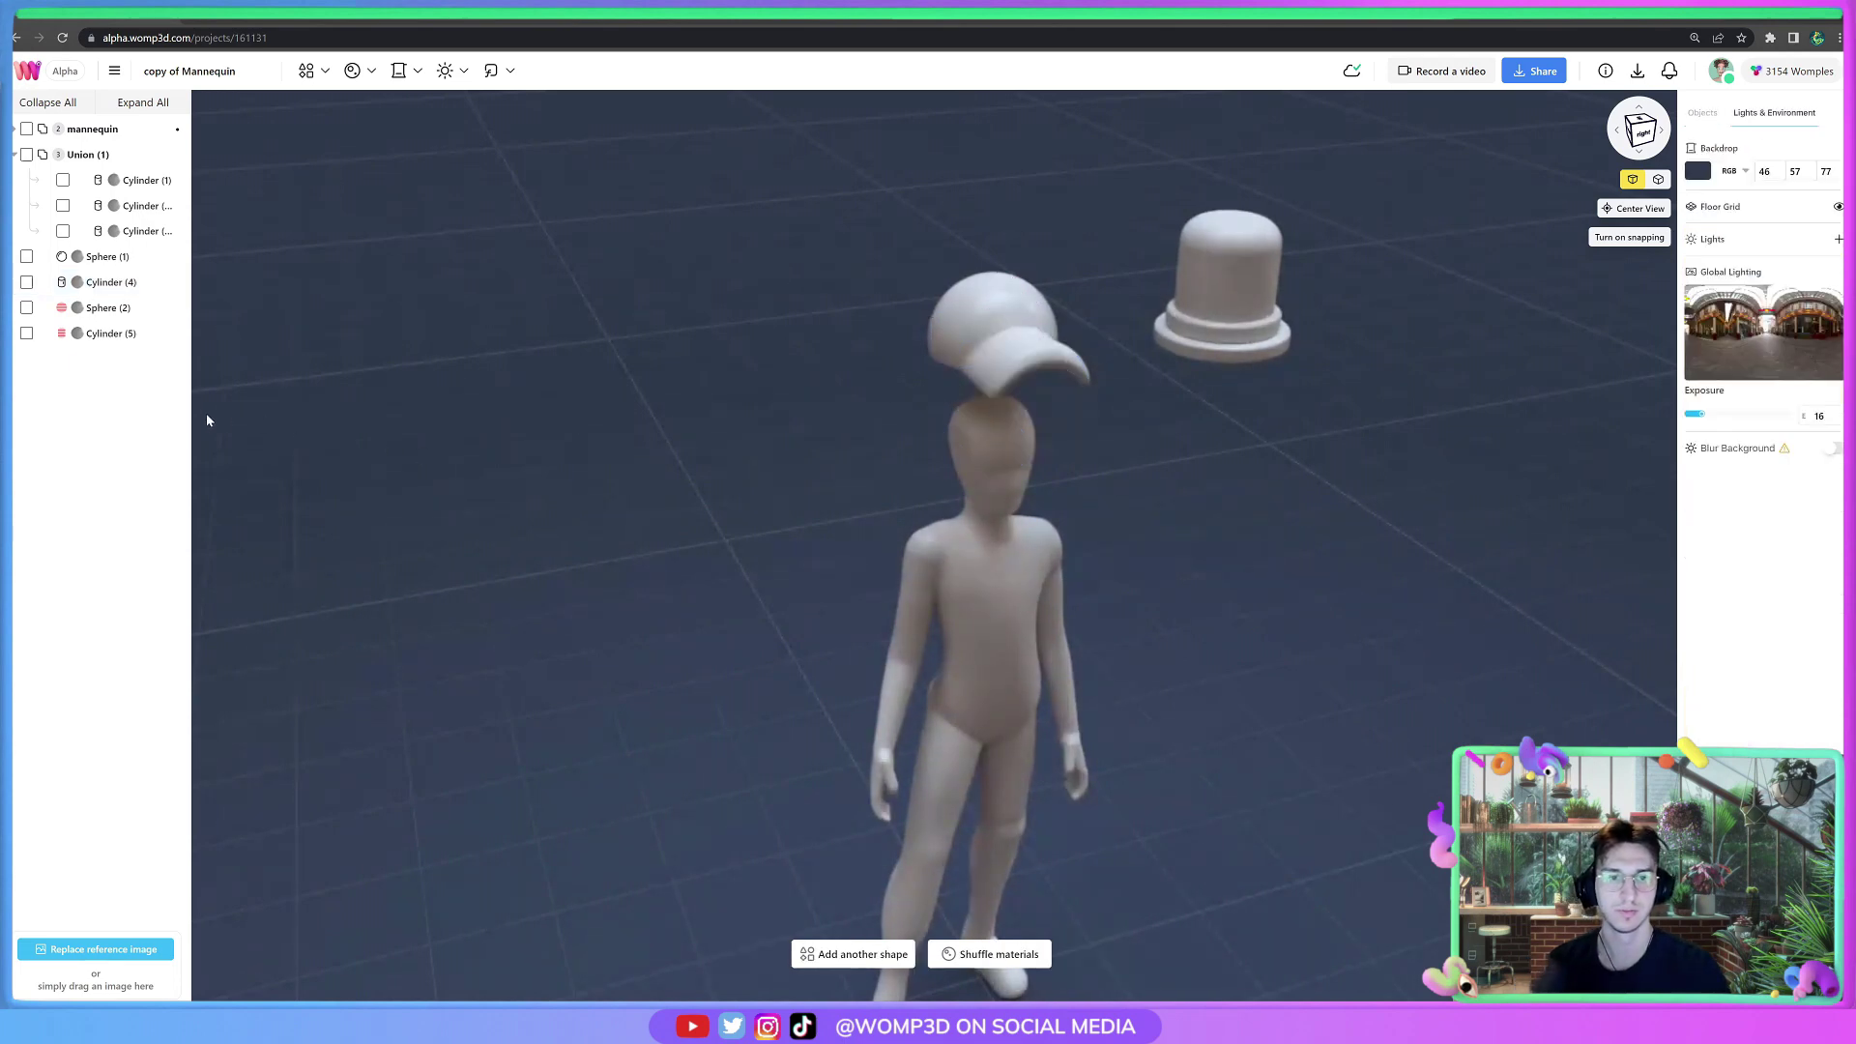
Set the negative visor cylinder's goop strength to 25.
{"action": "left_click", "coordinate": [109, 333]}
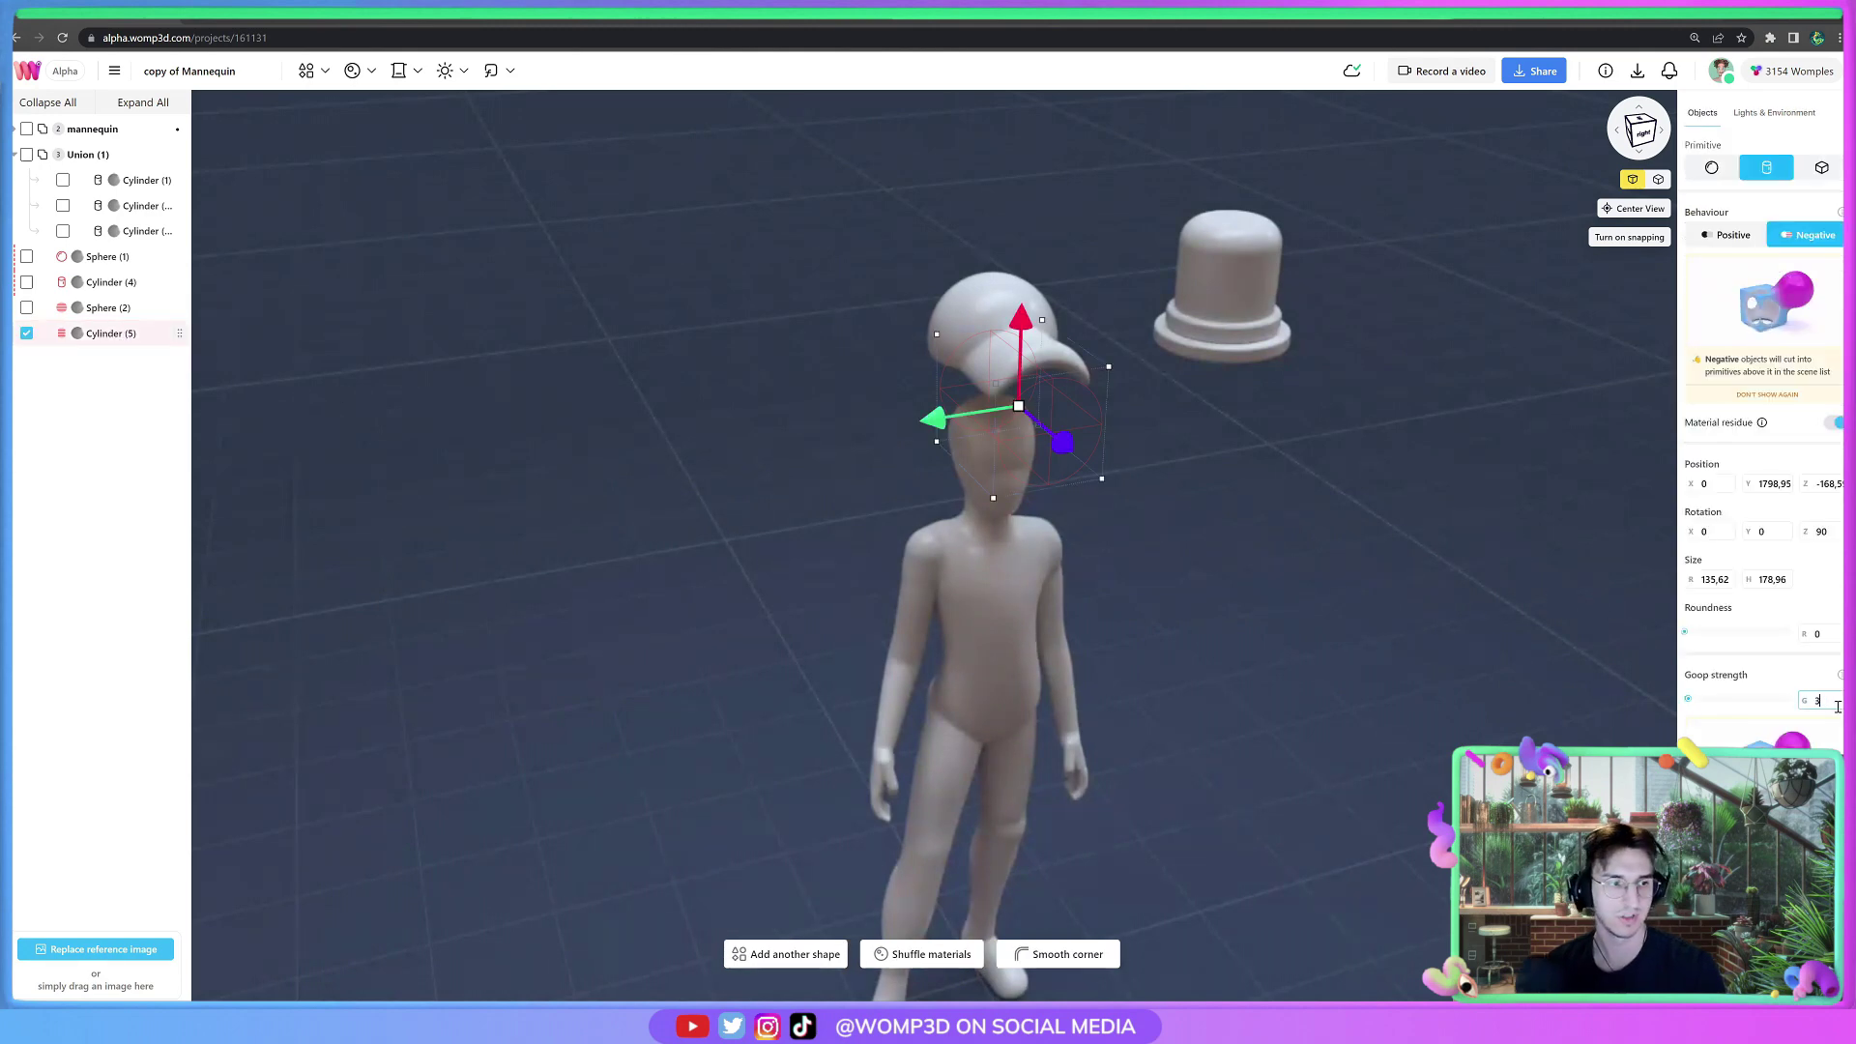
{"action": "key", "text": "Return"}
{"action": "left_click", "coordinate": [1346, 513]}
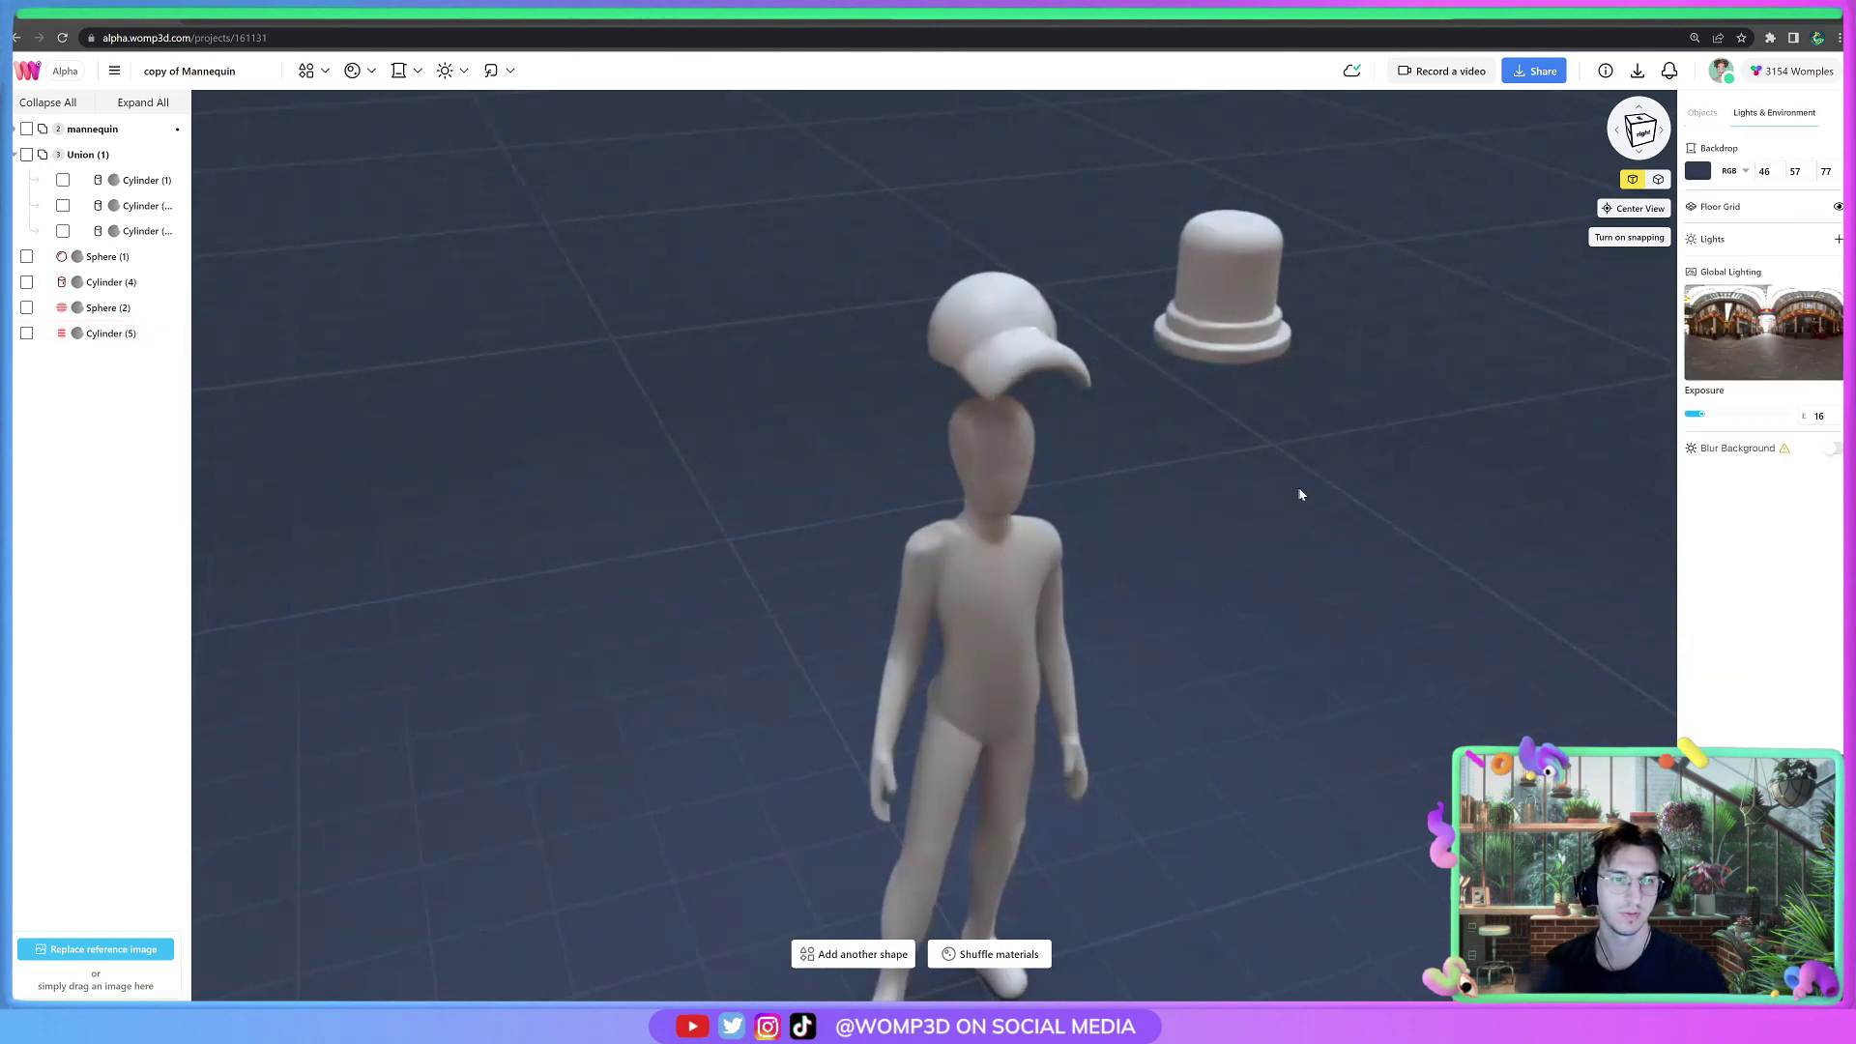
{"action": "left_click_drag", "start_coordinate": [1146, 466], "coordinate": [1082, 454]}
Tilt the negative visor cylinder slightly and raise it a little to refine the underside of the visor.
{"action": "left_click", "coordinate": [109, 333]}
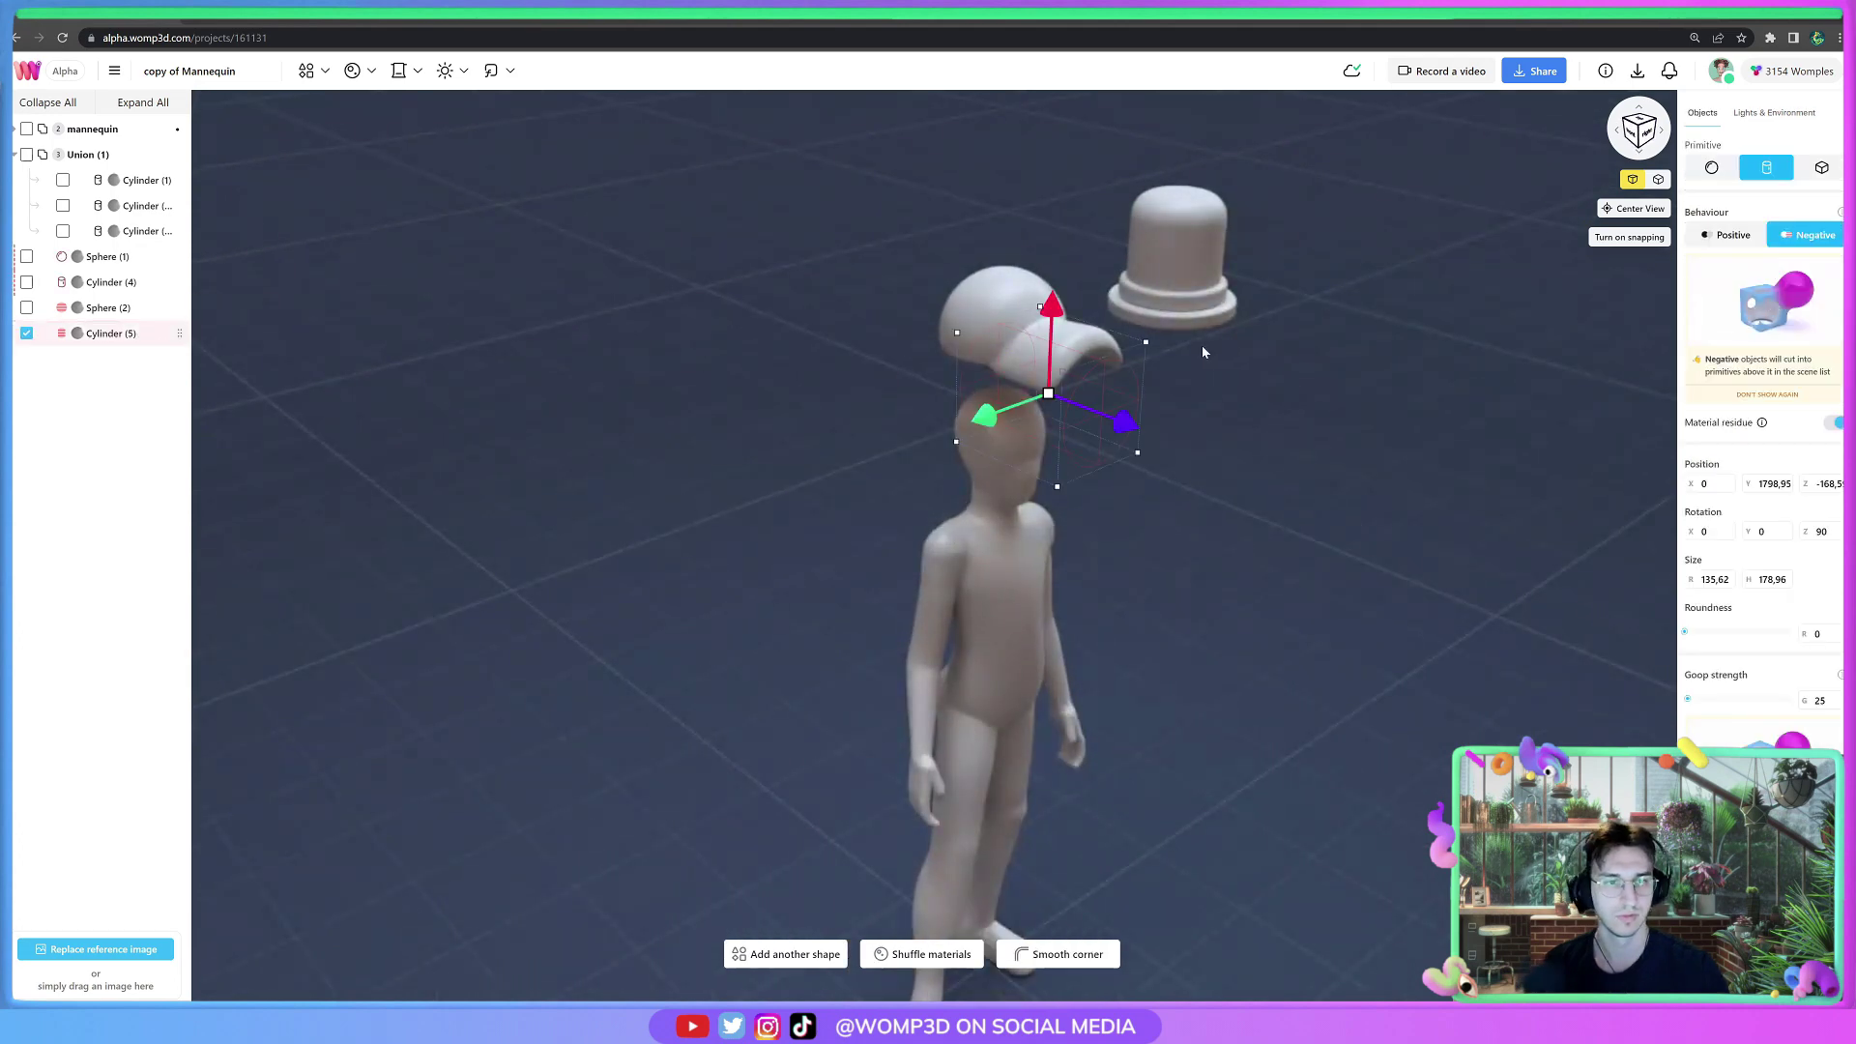
{"action": "left_click_drag", "start_coordinate": [1168, 335], "coordinate": [1165, 319]}
{"action": "left_click_drag", "start_coordinate": [1052, 302], "coordinate": [1050, 295]}
{"action": "left_click", "coordinate": [1069, 431]}
{"action": "left_click_drag", "start_coordinate": [1069, 431], "coordinate": [1156, 410]}
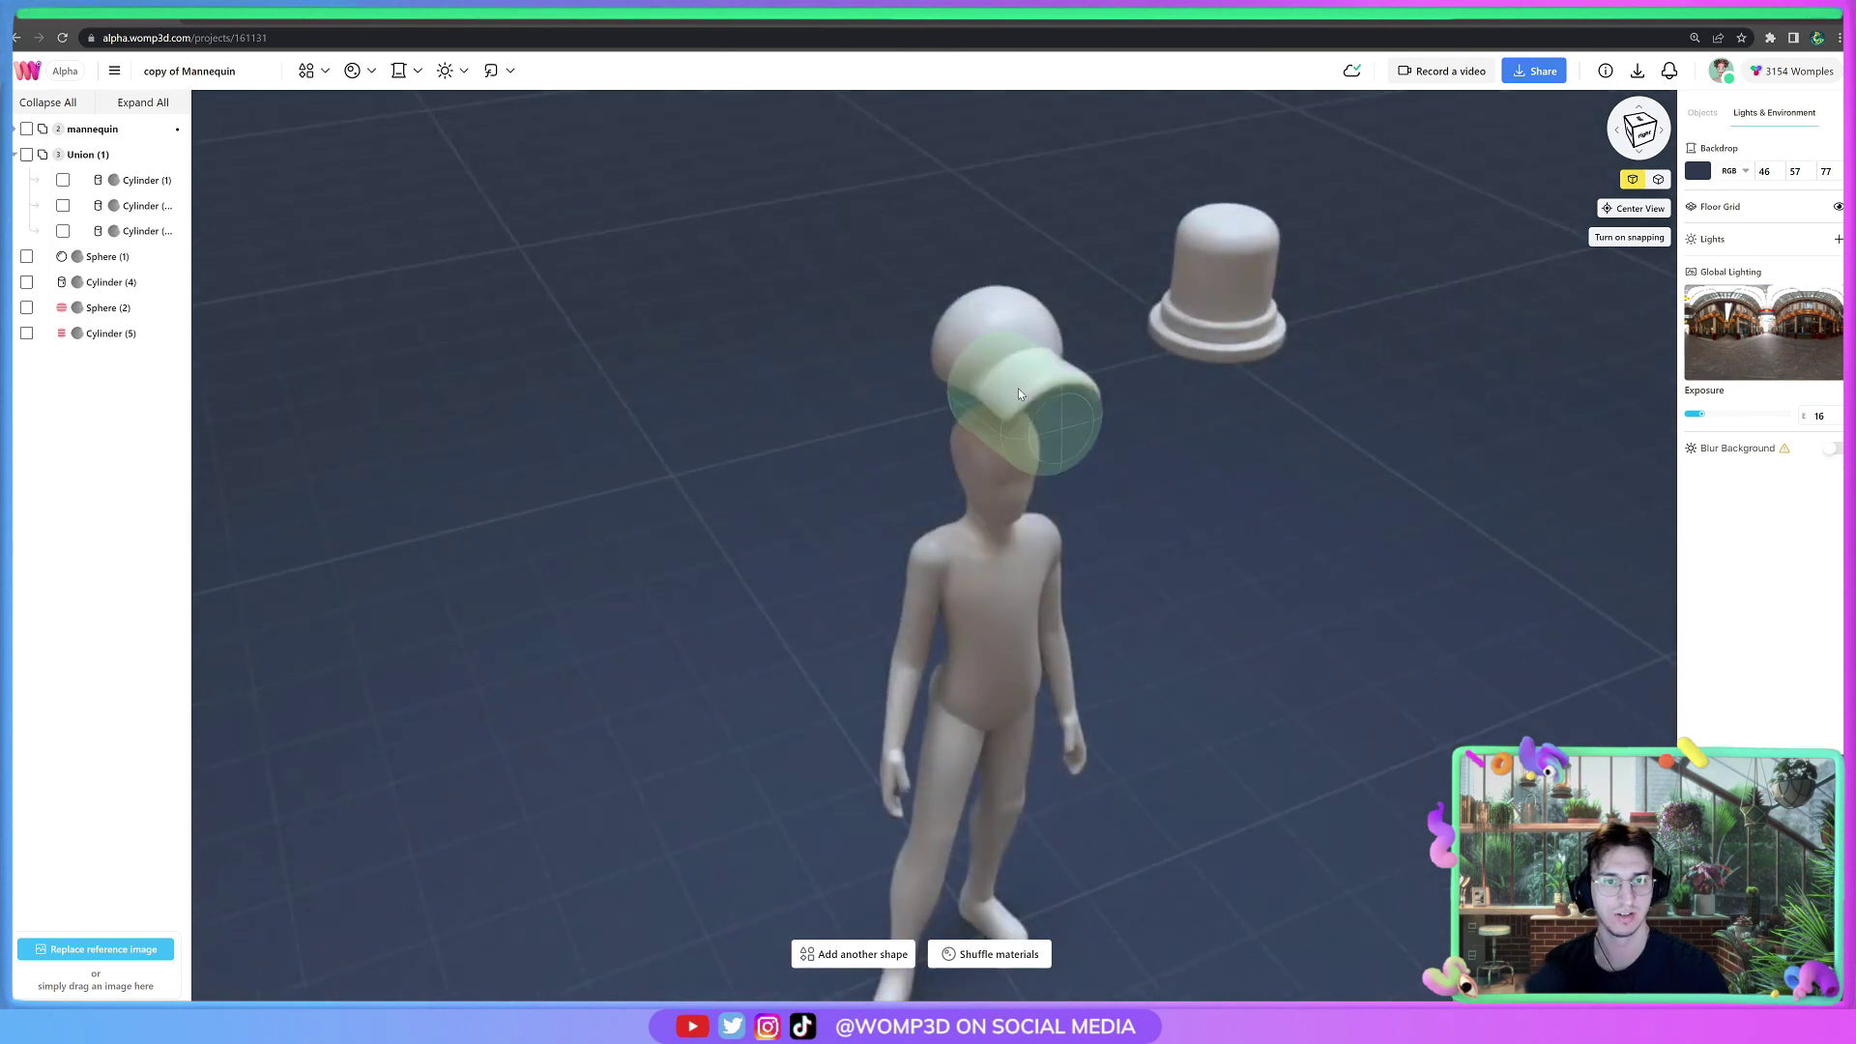
Increase the positive visor cylinder's roundness to about 57 to curve the visor's outer edge.
{"action": "left_click", "coordinate": [1018, 387]}
{"action": "left_click_drag", "start_coordinate": [1744, 609], "coordinate": [1746, 609]}
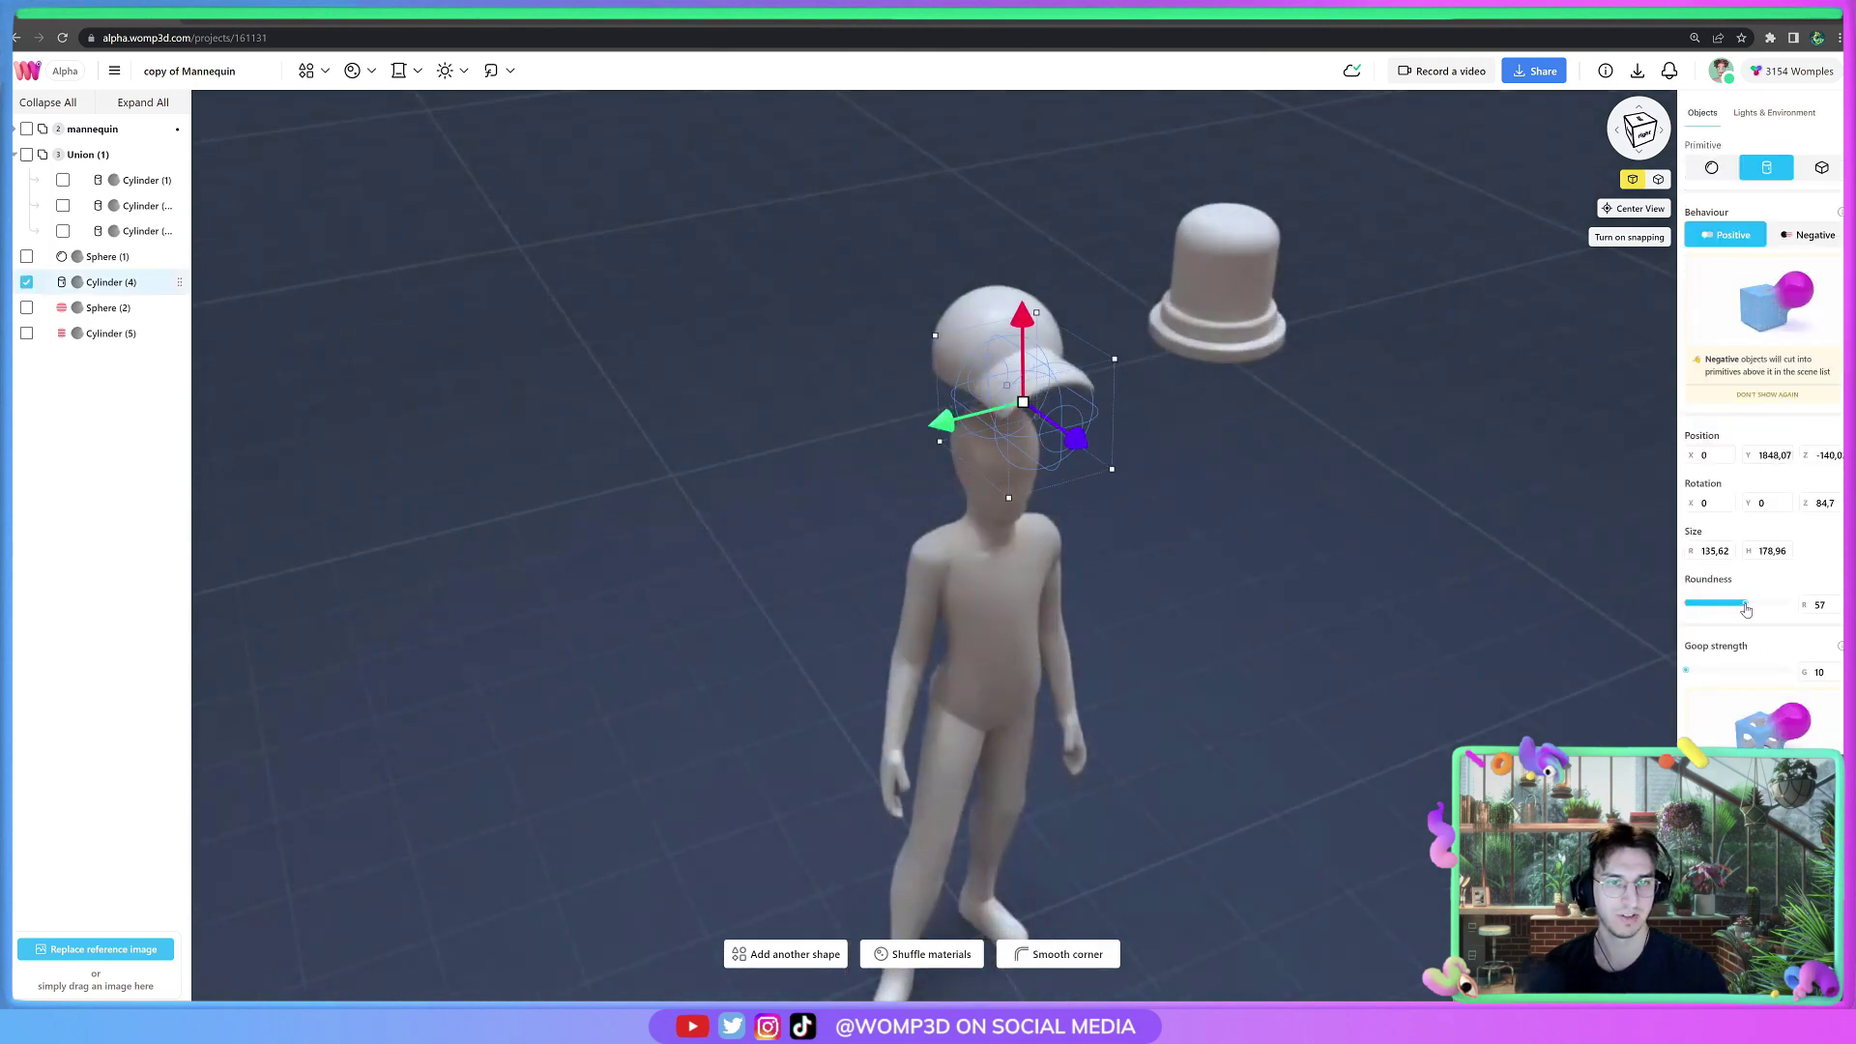
{"action": "left_click", "coordinate": [1546, 618]}
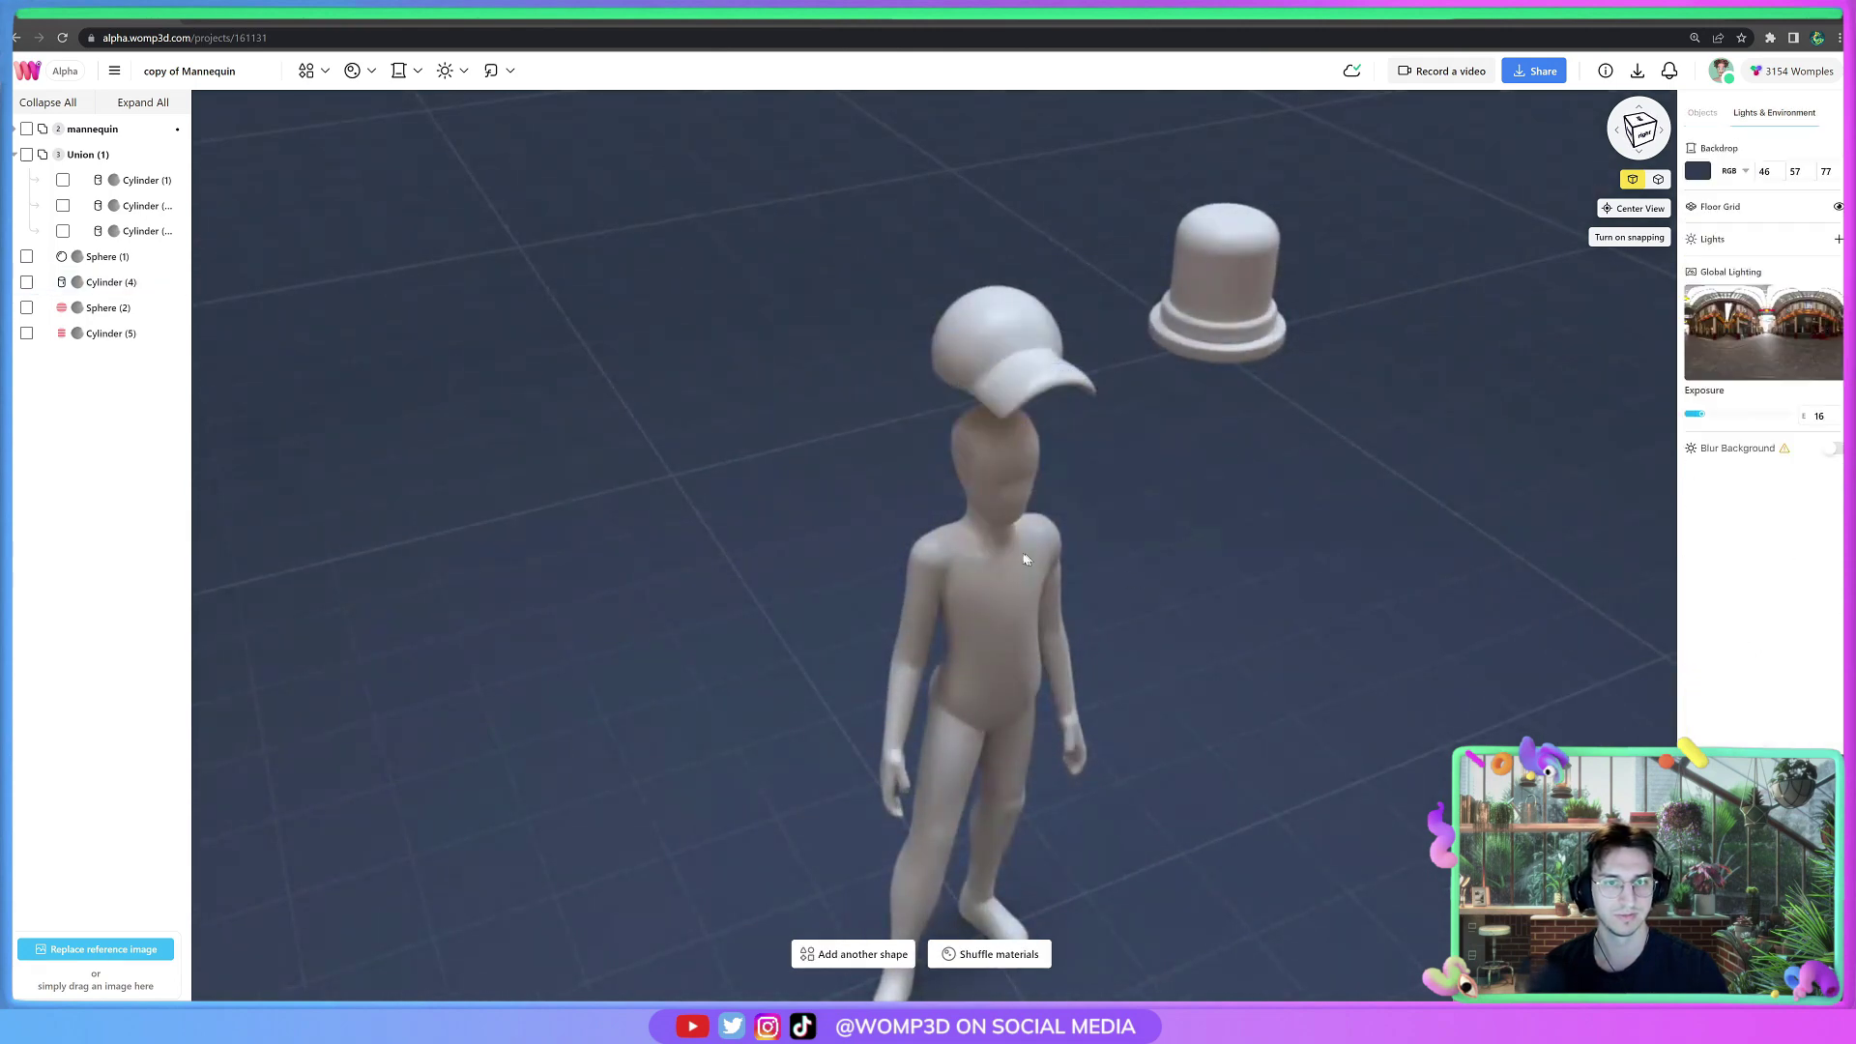
{"action": "left_click_drag", "start_coordinate": [1024, 555], "coordinate": [1102, 526]}
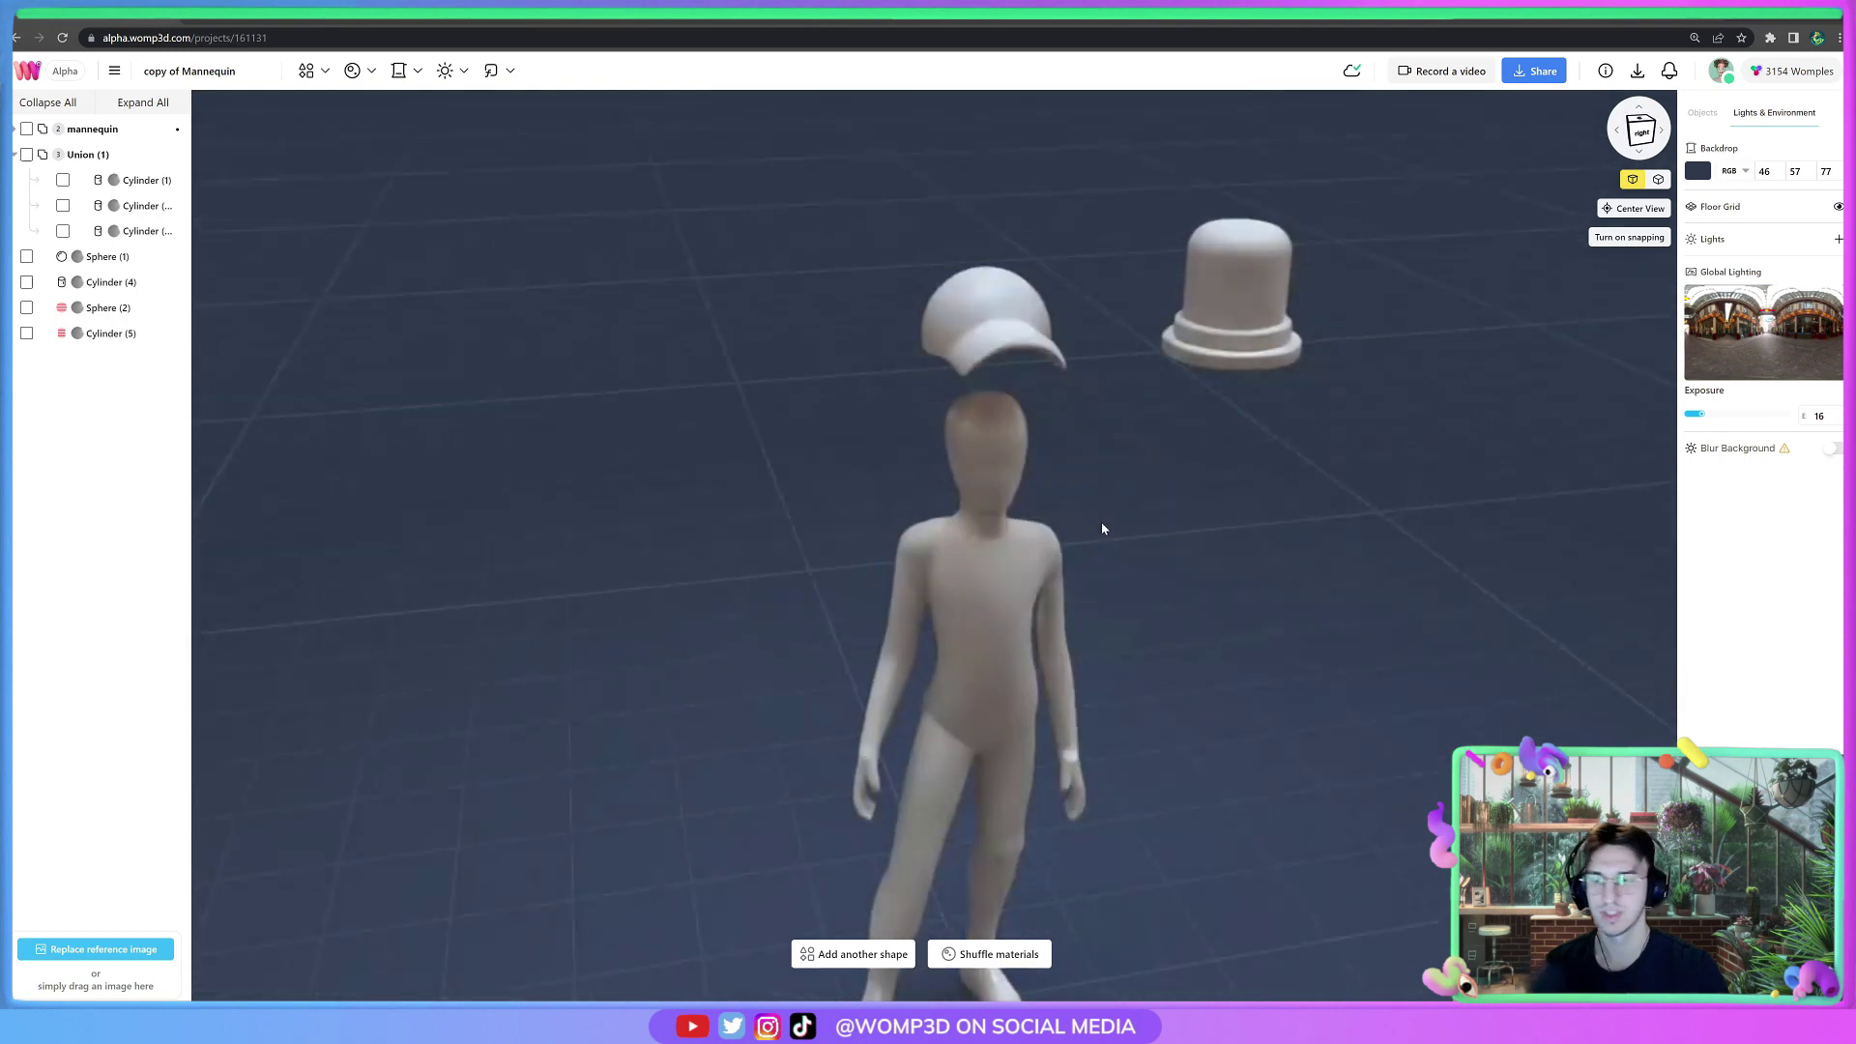
Duplicate the cap's positive sphere, shrink the copy to about 51.4, and place it at Y about 2052.71 as the top button.
{"action": "right_click_drag", "start_coordinate": [1089, 479], "coordinate": [1107, 512]}
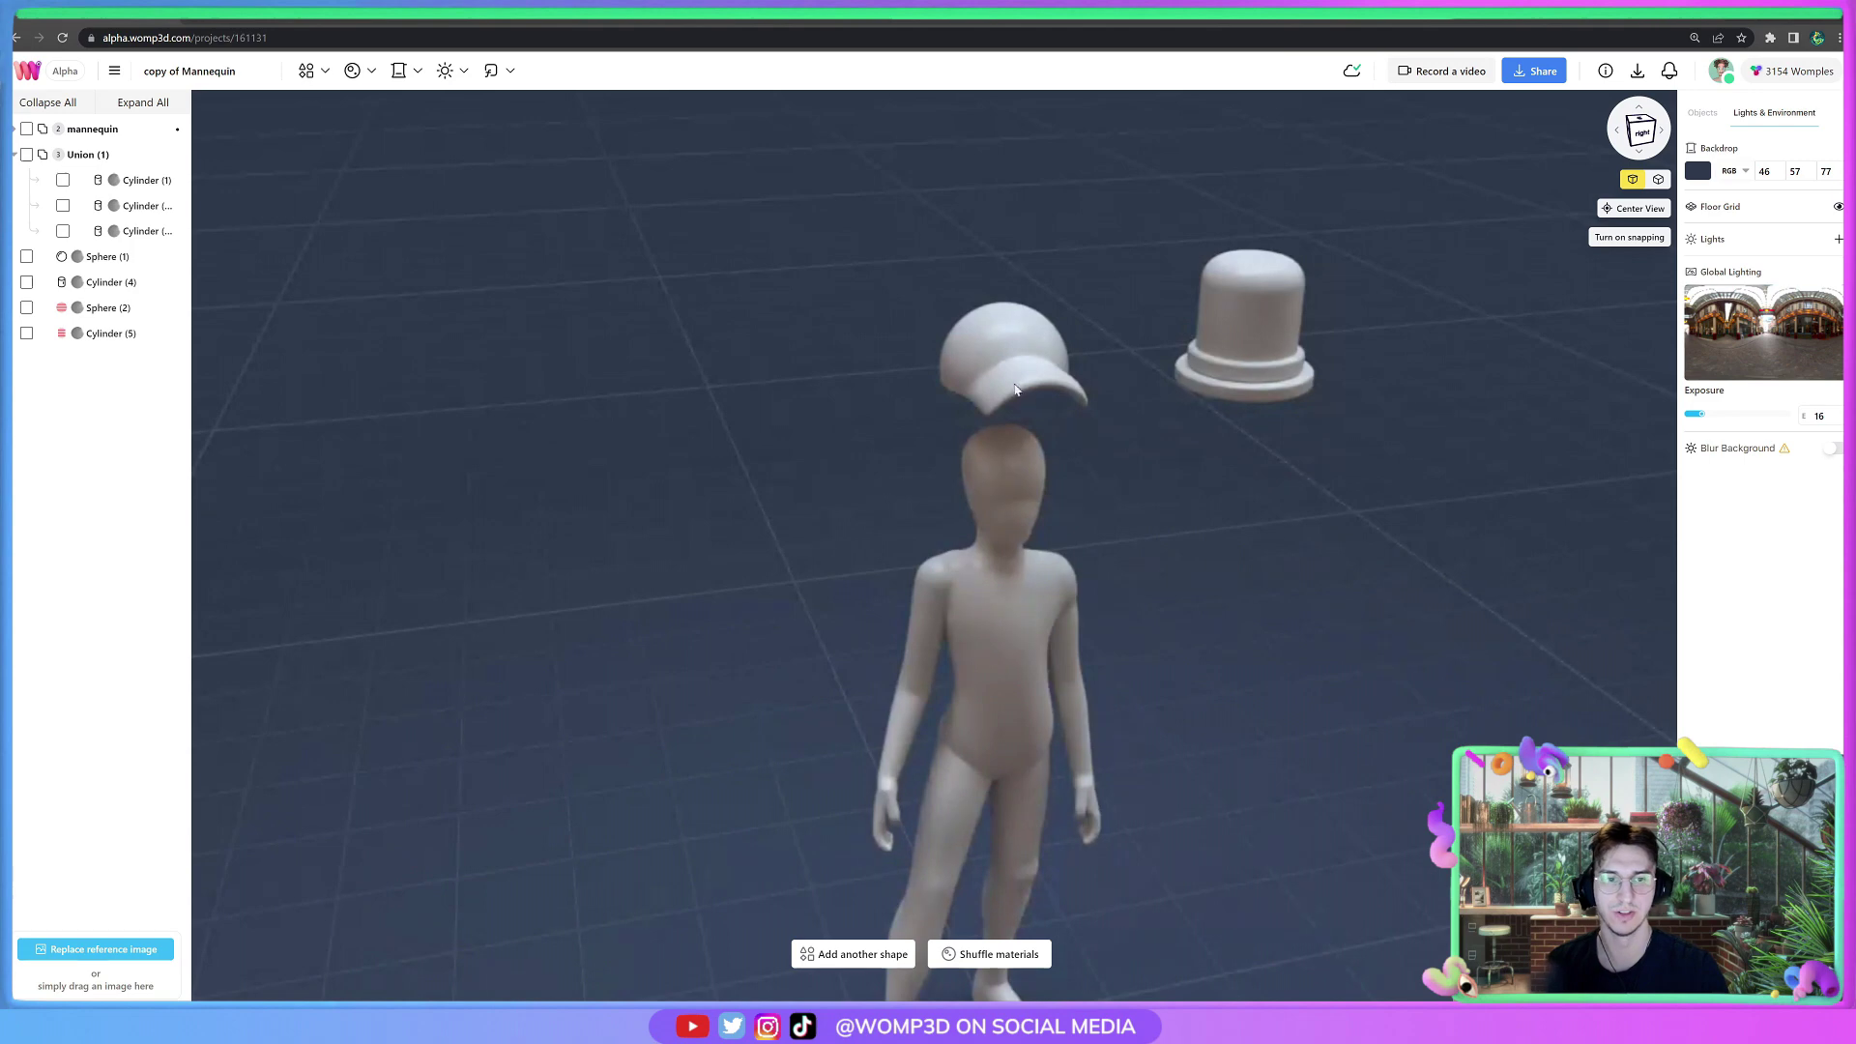
{"action": "left_click", "coordinate": [996, 340]}
{"action": "left_click_drag", "start_coordinate": [1220, 494], "coordinate": [1228, 502]}
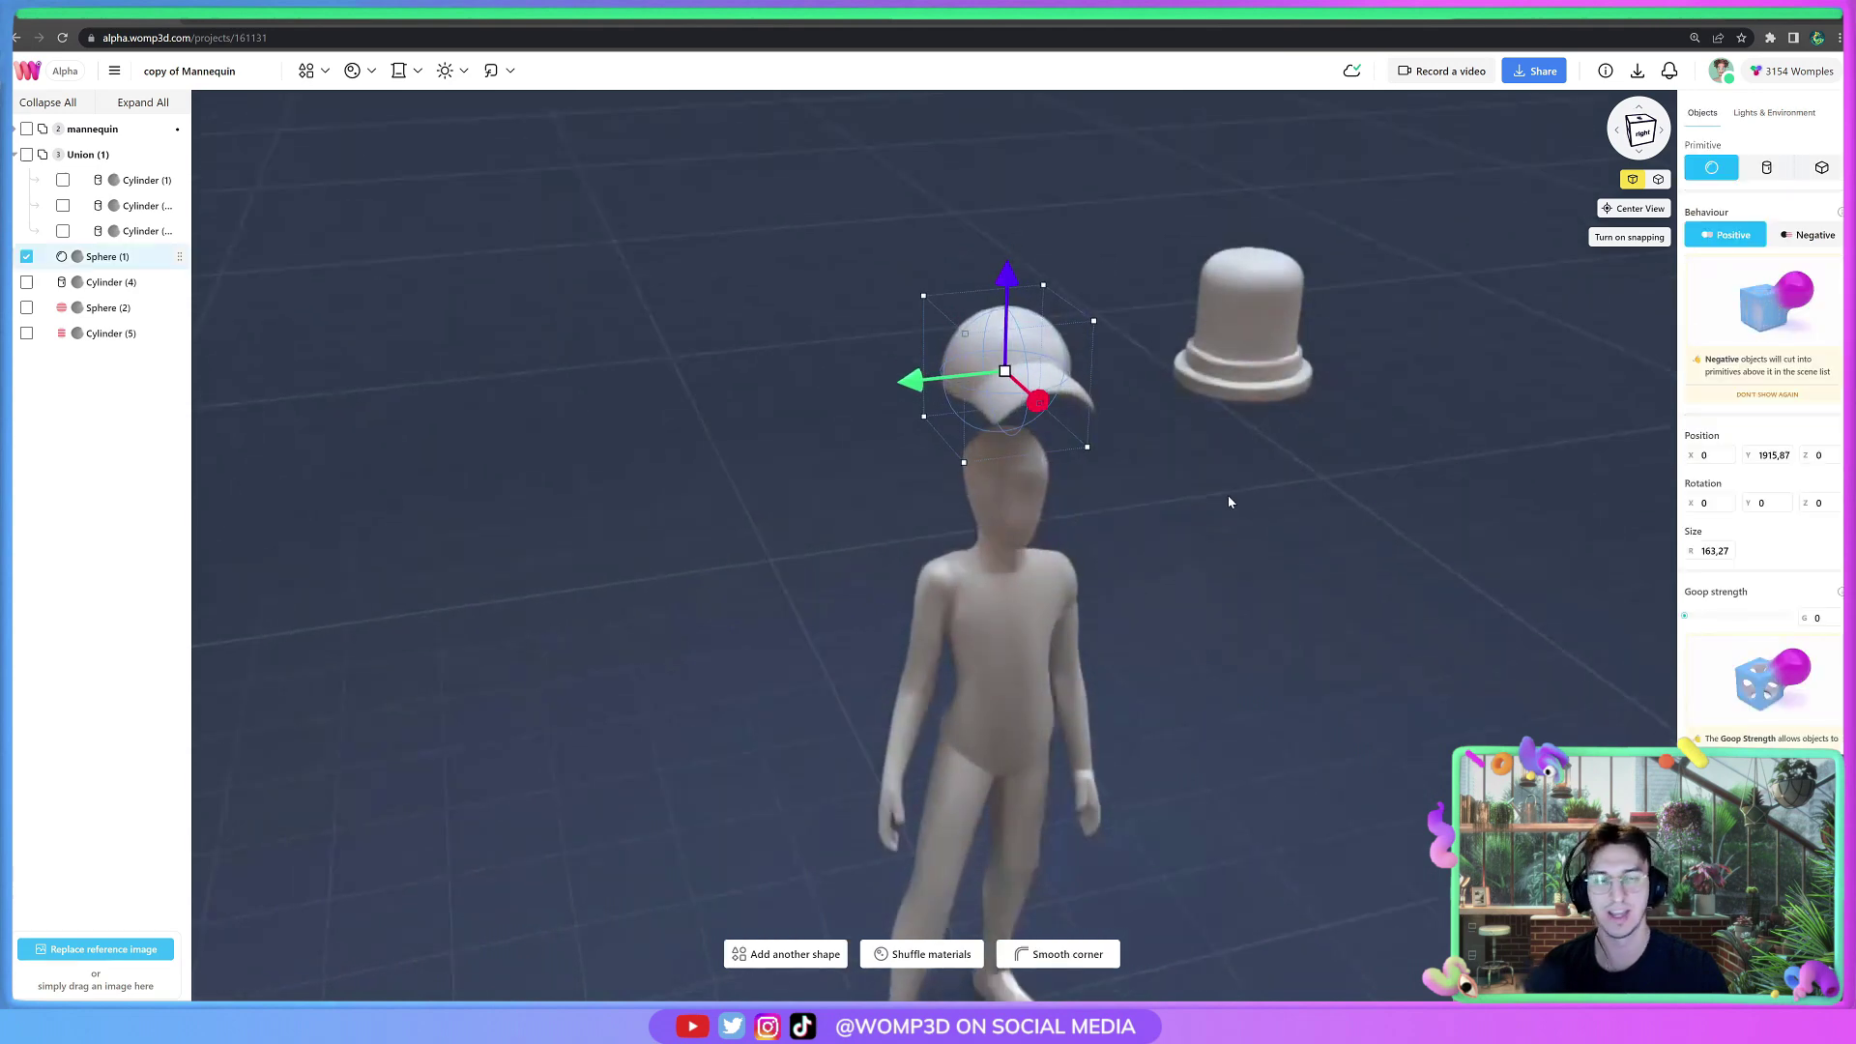
{"action": "key", "text": "ctrl+v"}
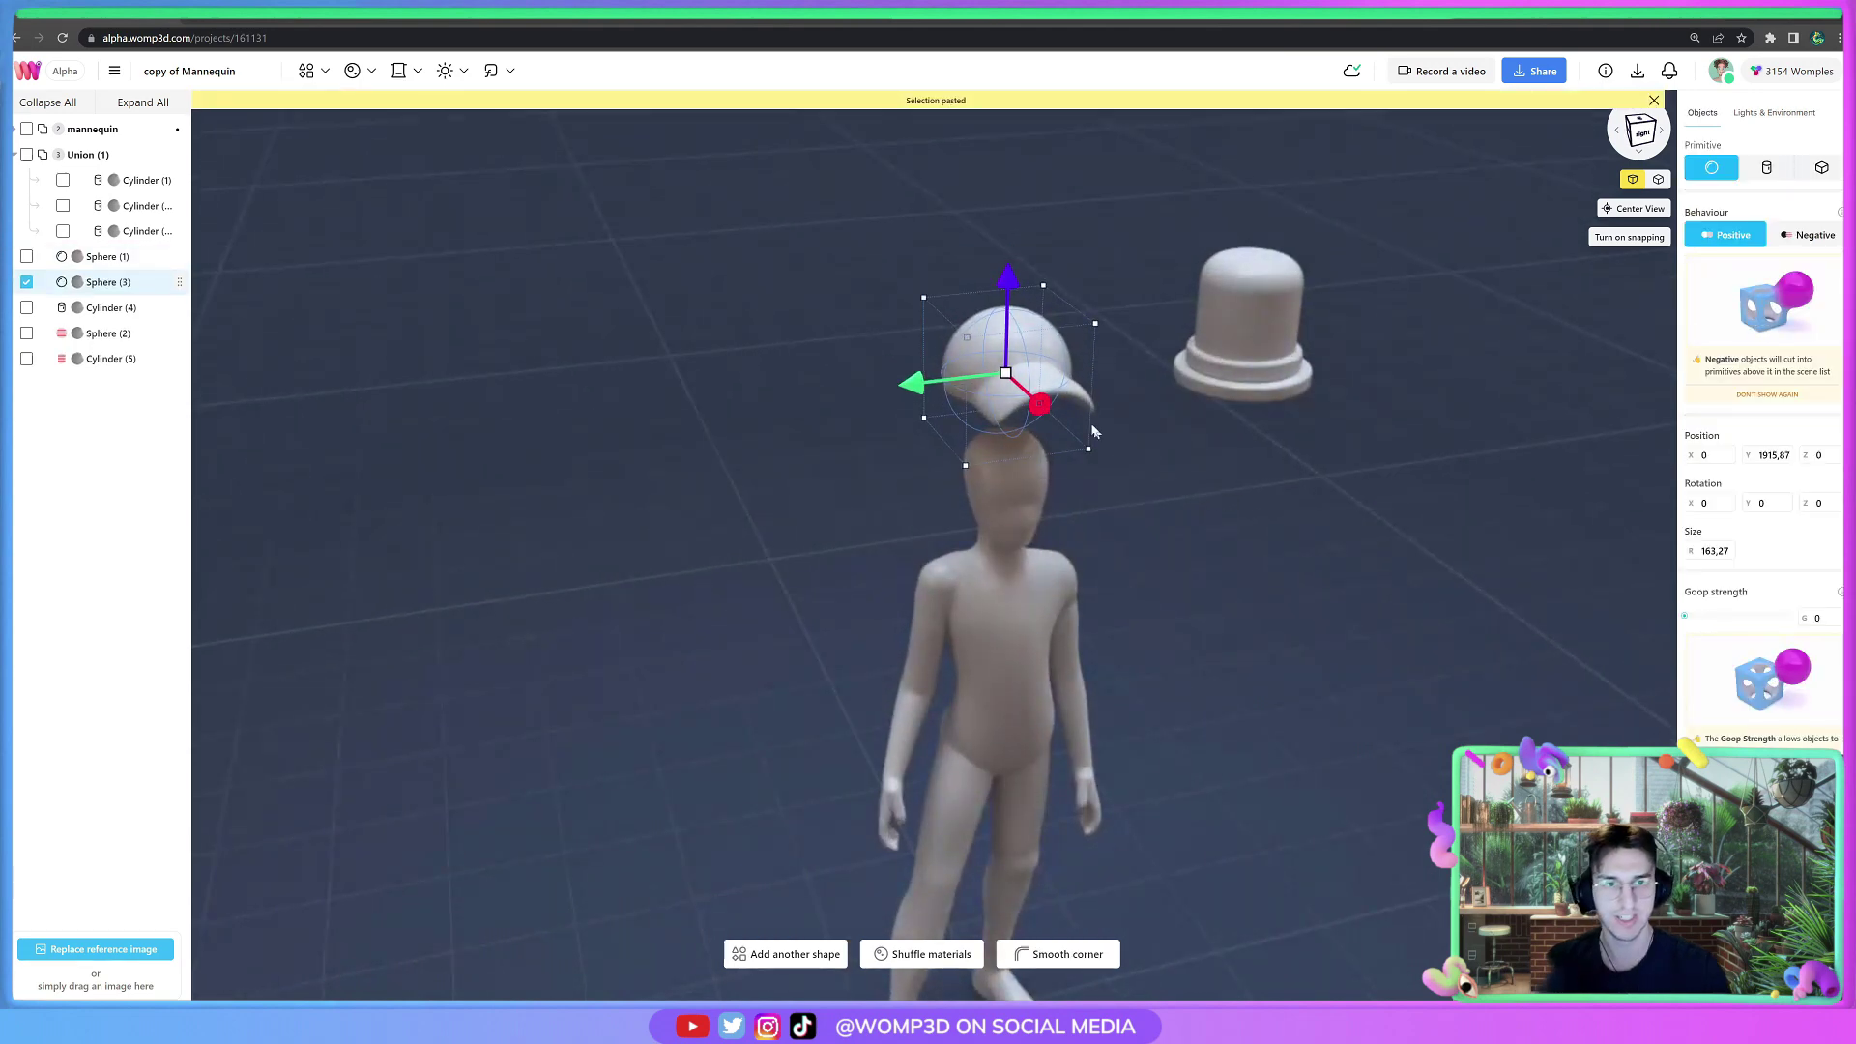
{"action": "left_click_drag", "start_coordinate": [1007, 281], "coordinate": [934, 238]}
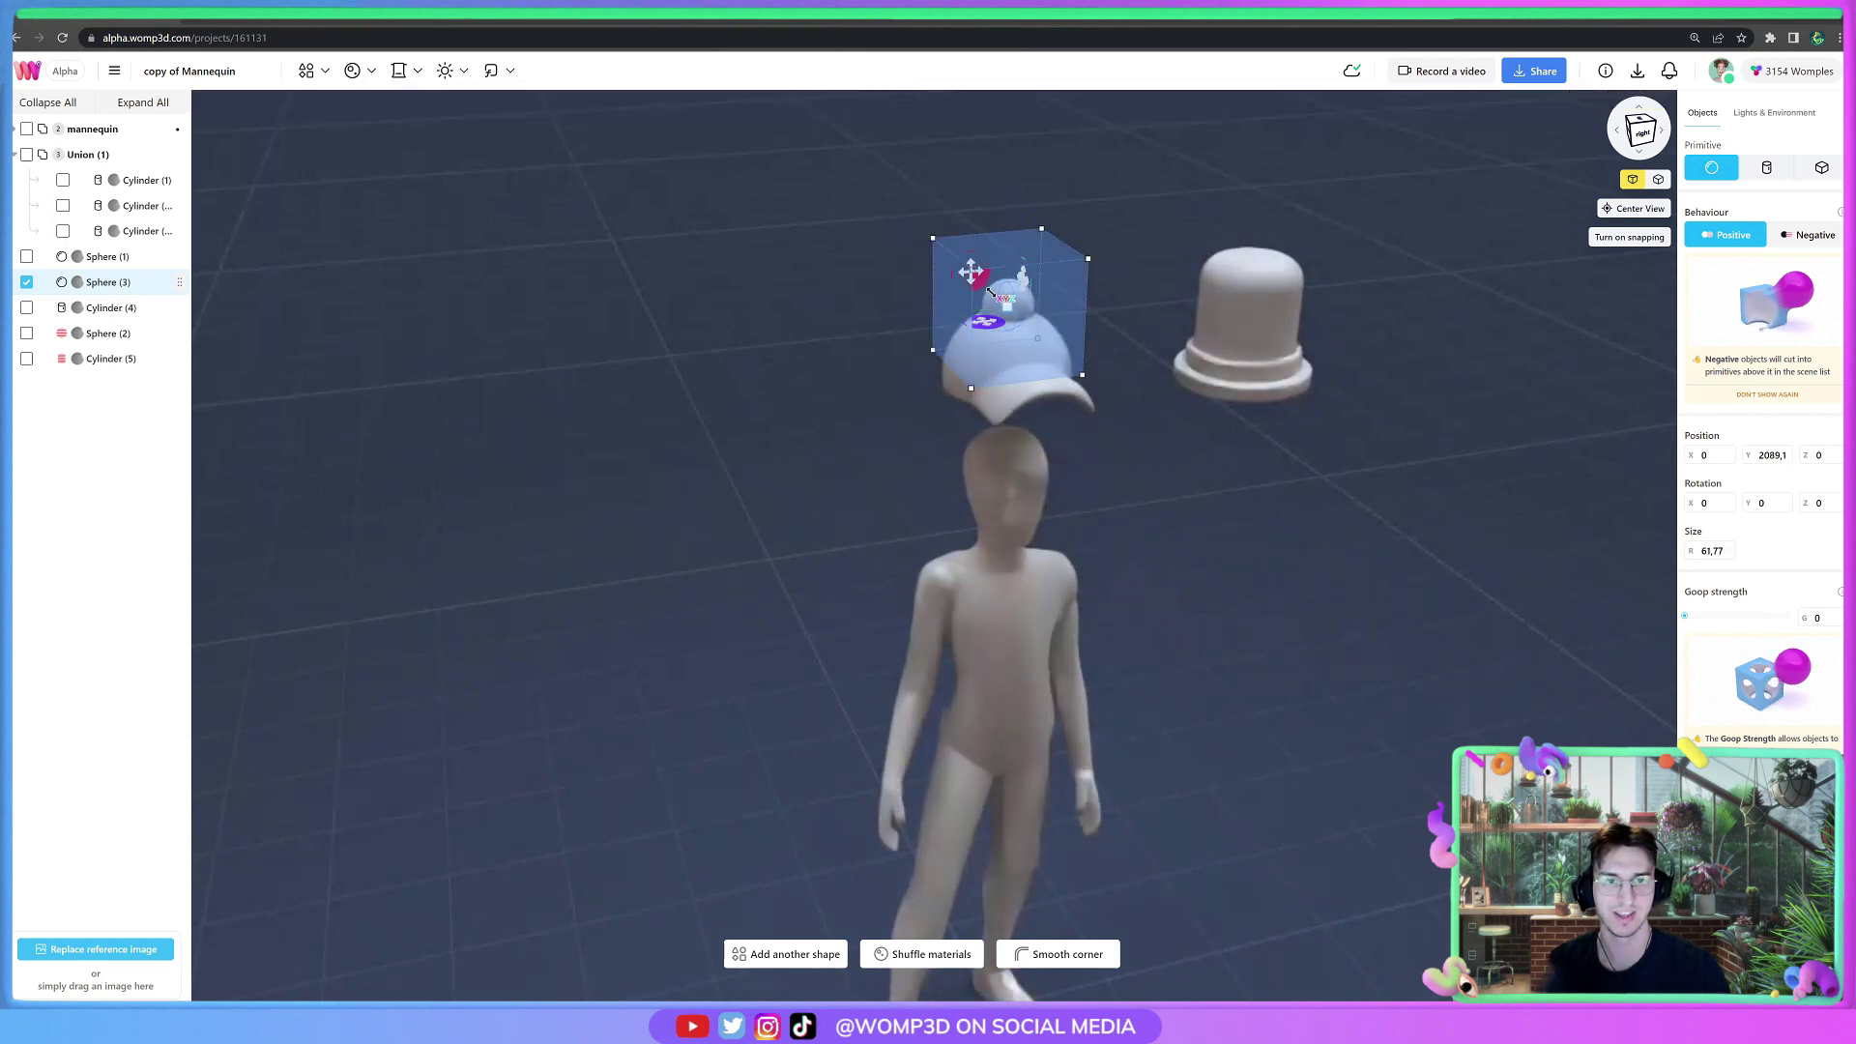
{"action": "left_click_drag", "start_coordinate": [987, 289], "coordinate": [992, 294]}
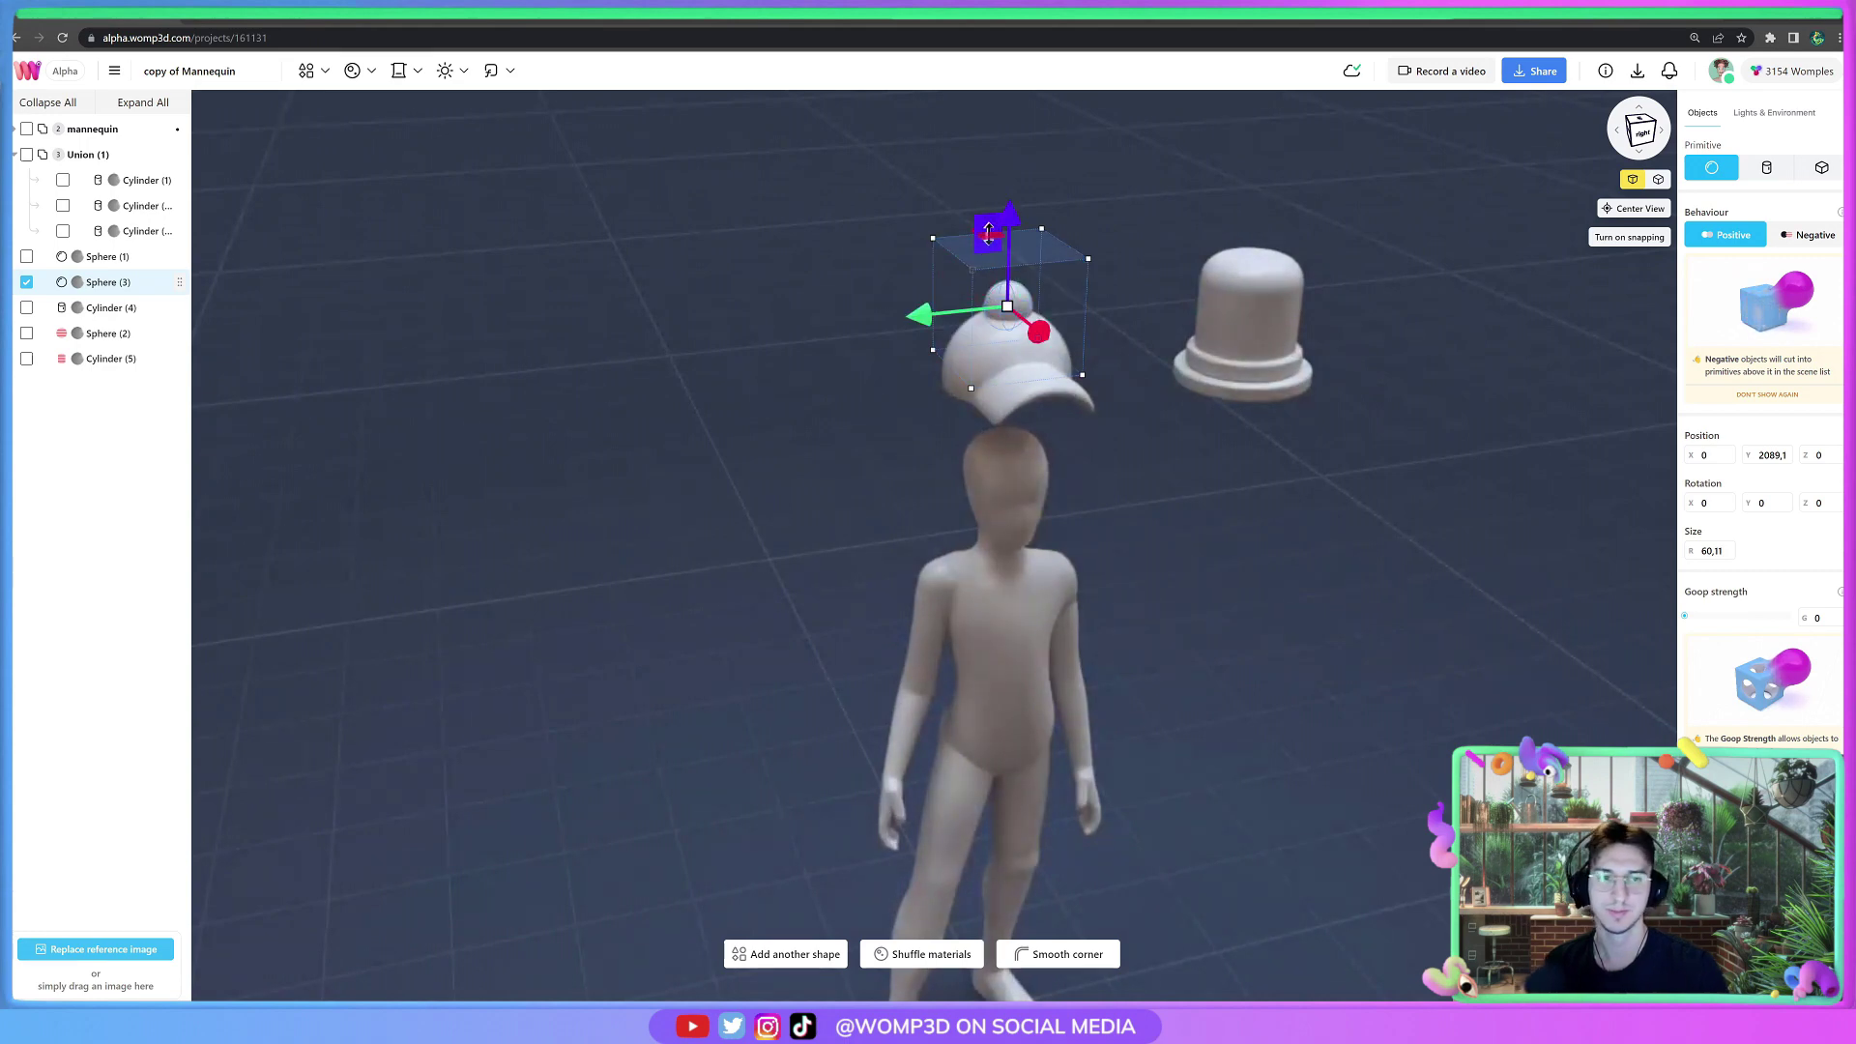
{"action": "left_click_drag", "start_coordinate": [1009, 215], "coordinate": [1012, 228]}
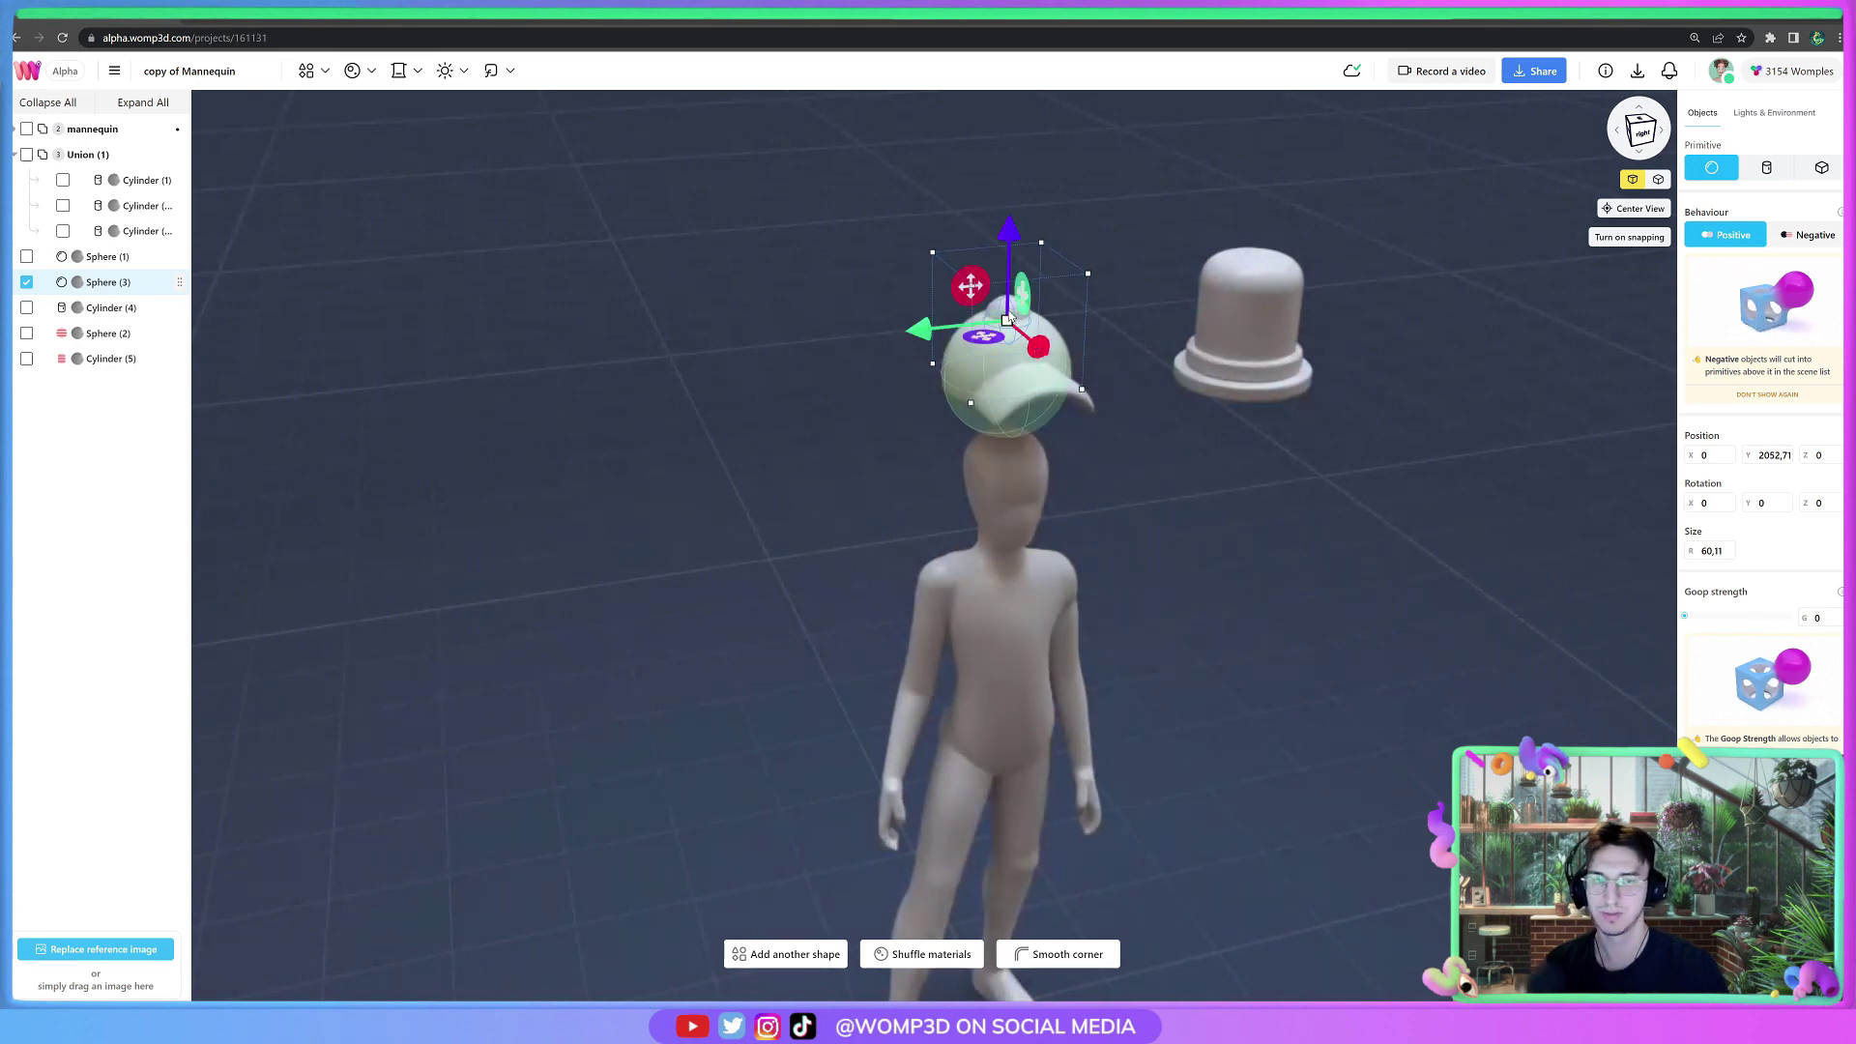
{"action": "left_click_drag", "start_coordinate": [1006, 319], "coordinate": [989, 302]}
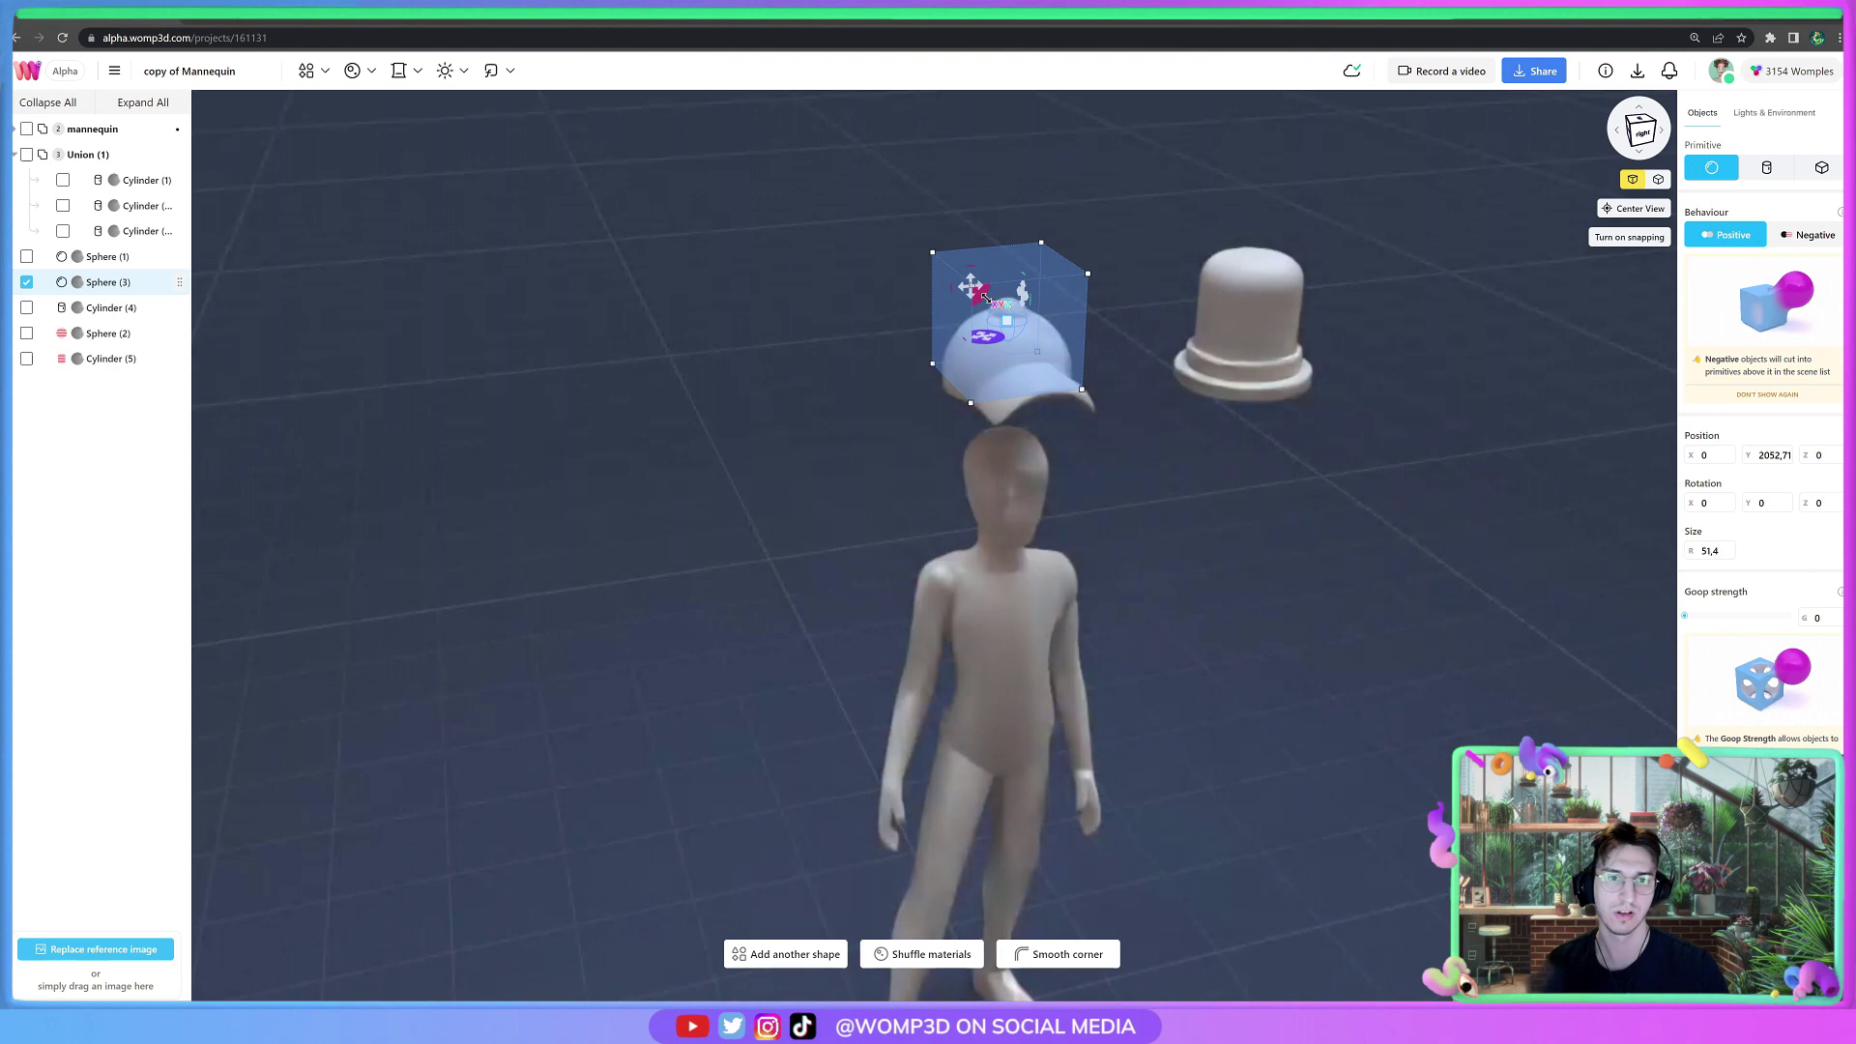
{"action": "left_click", "coordinate": [1241, 513]}
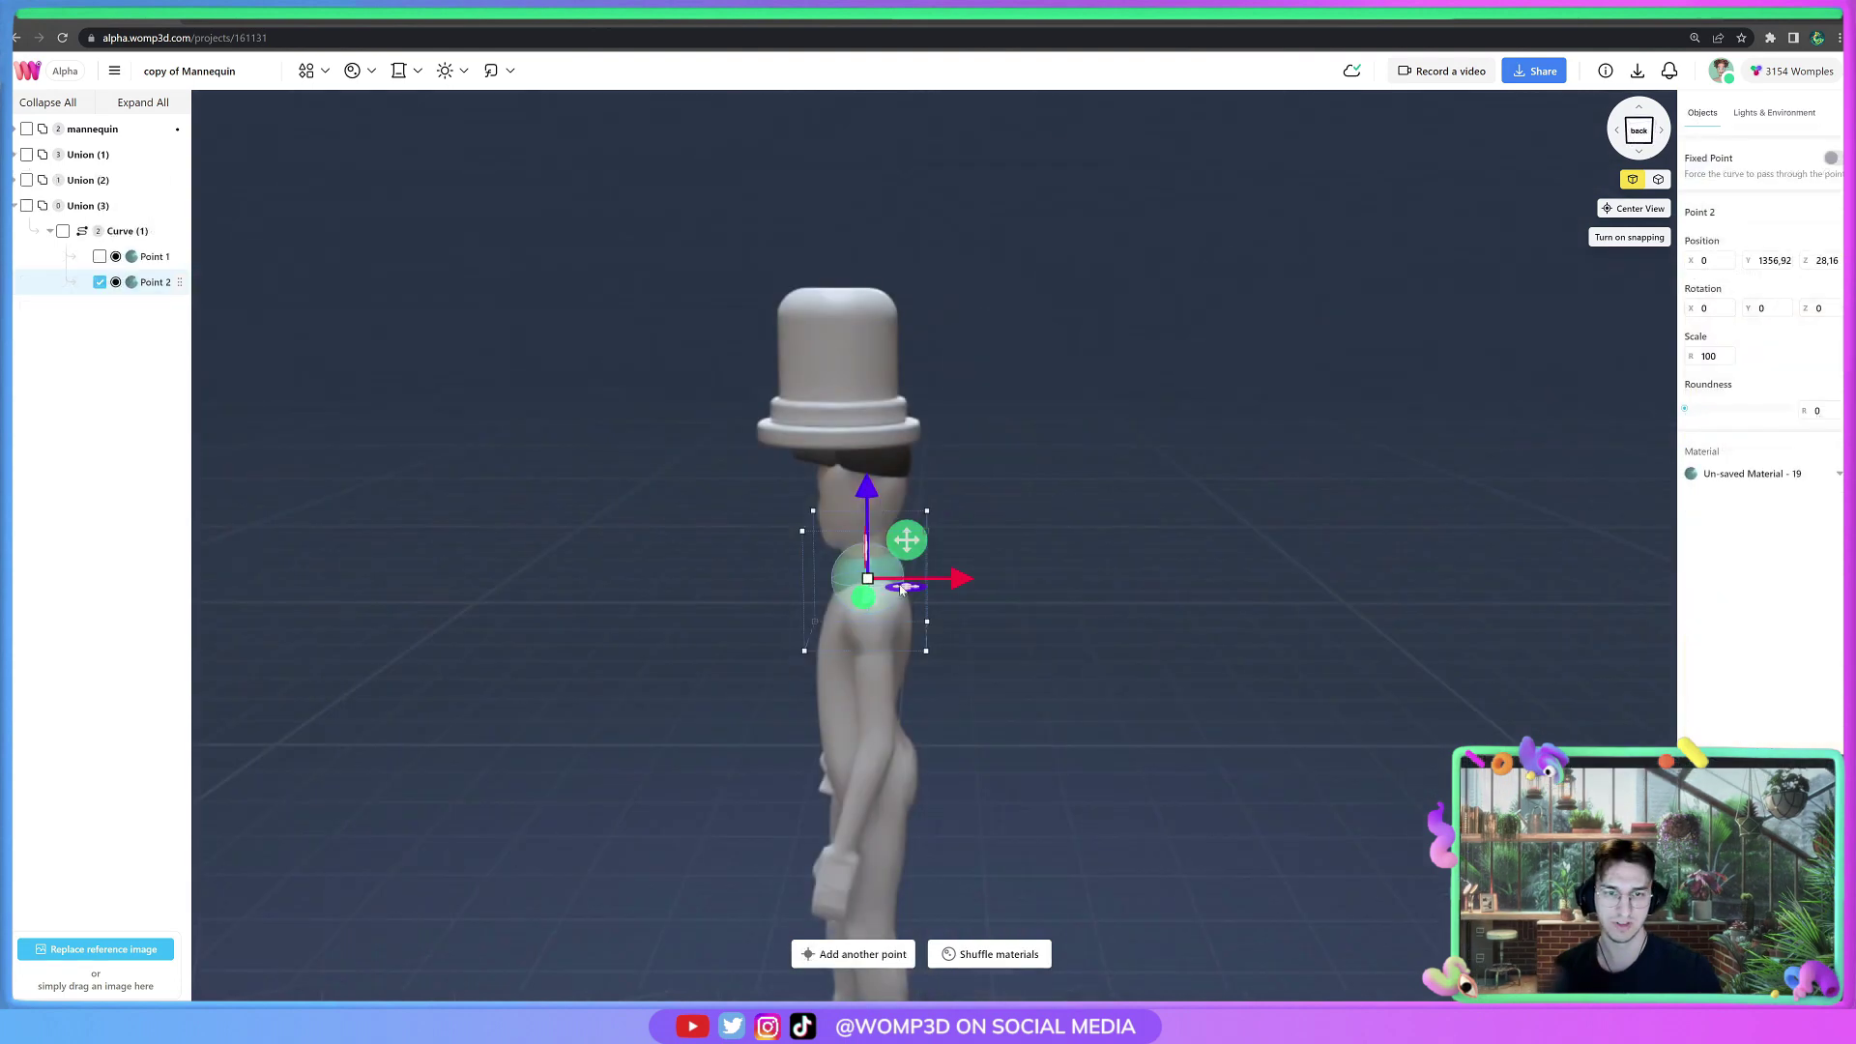
Move the curve's Point 2 down the mannequin's back to about X 38.68, Y 1097.33, Z 116.63, and scale it to about 140.22.
{"action": "left_click_drag", "start_coordinate": [964, 579], "coordinate": [996, 580]}
{"action": "left_click_drag", "start_coordinate": [905, 493], "coordinate": [904, 578]}
{"action": "left_click_drag", "start_coordinate": [1107, 663], "coordinate": [619, 717]}
{"action": "left_click_drag", "start_coordinate": [902, 656], "coordinate": [932, 731]}
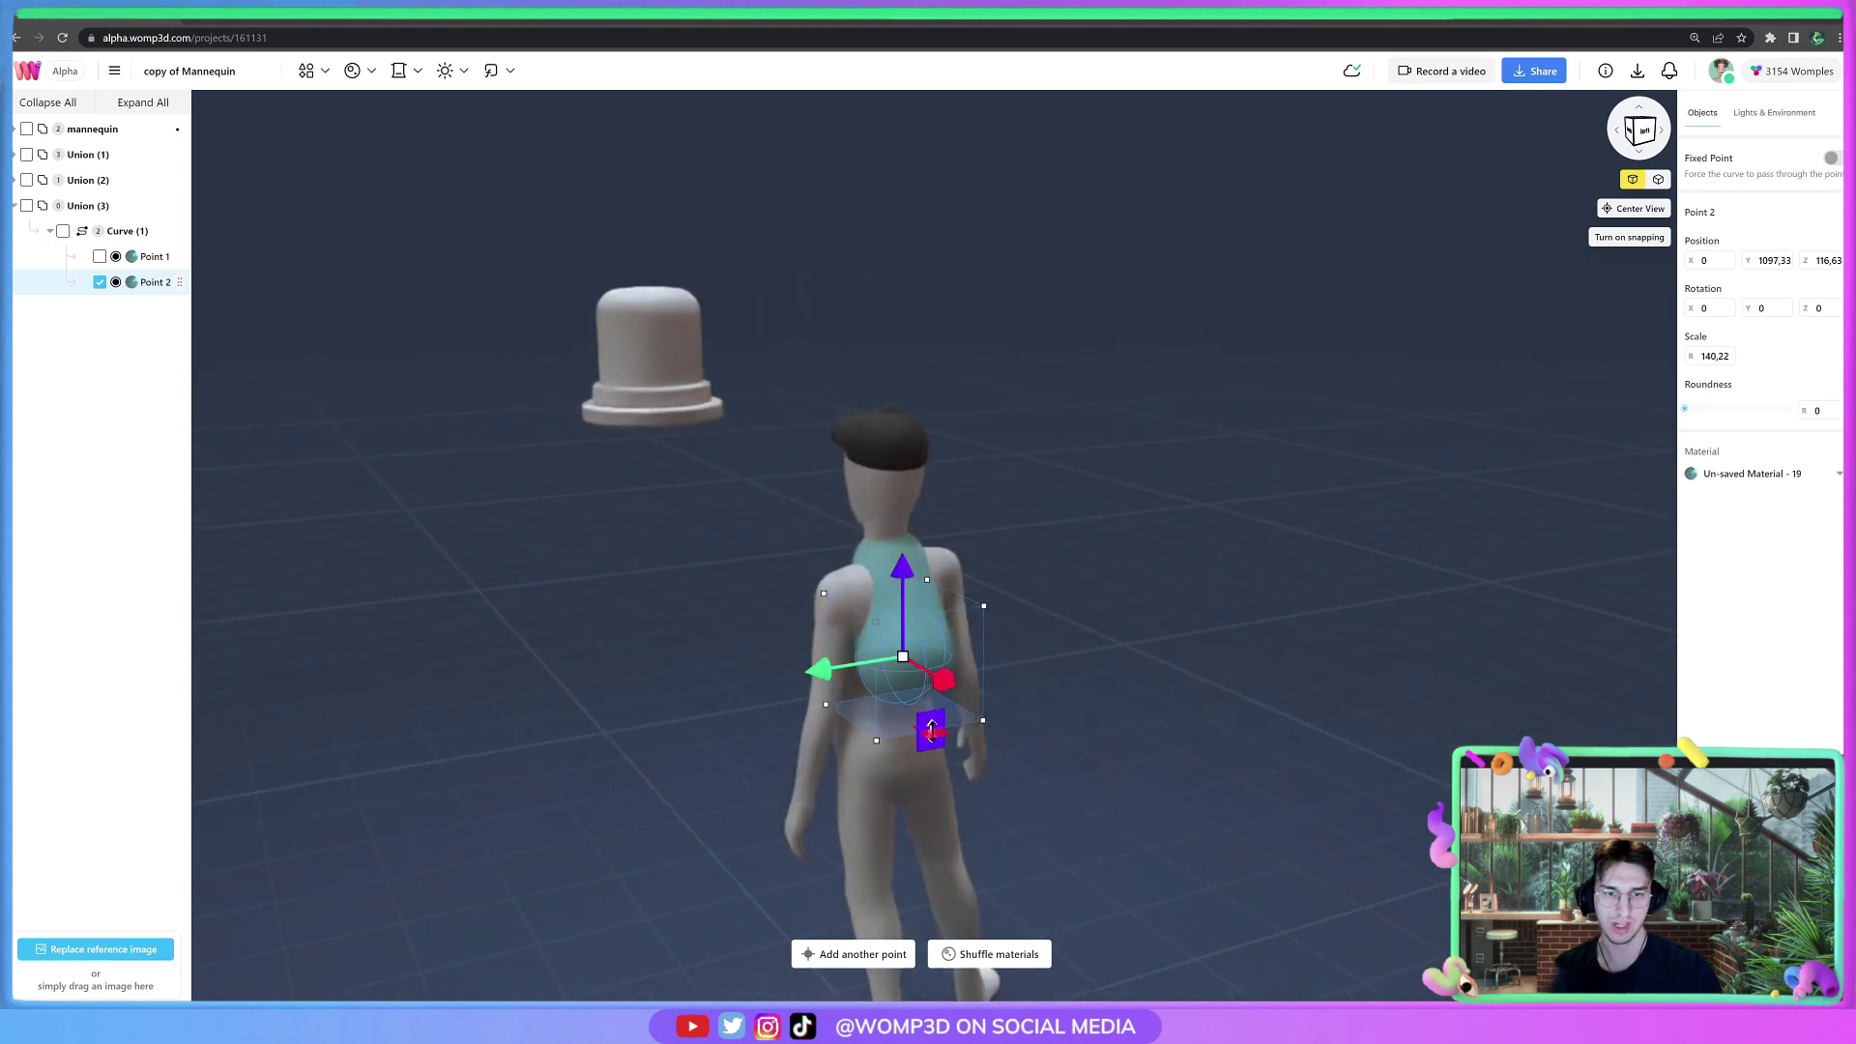
{"action": "left_click_drag", "start_coordinate": [818, 669], "coordinate": [805, 670]}
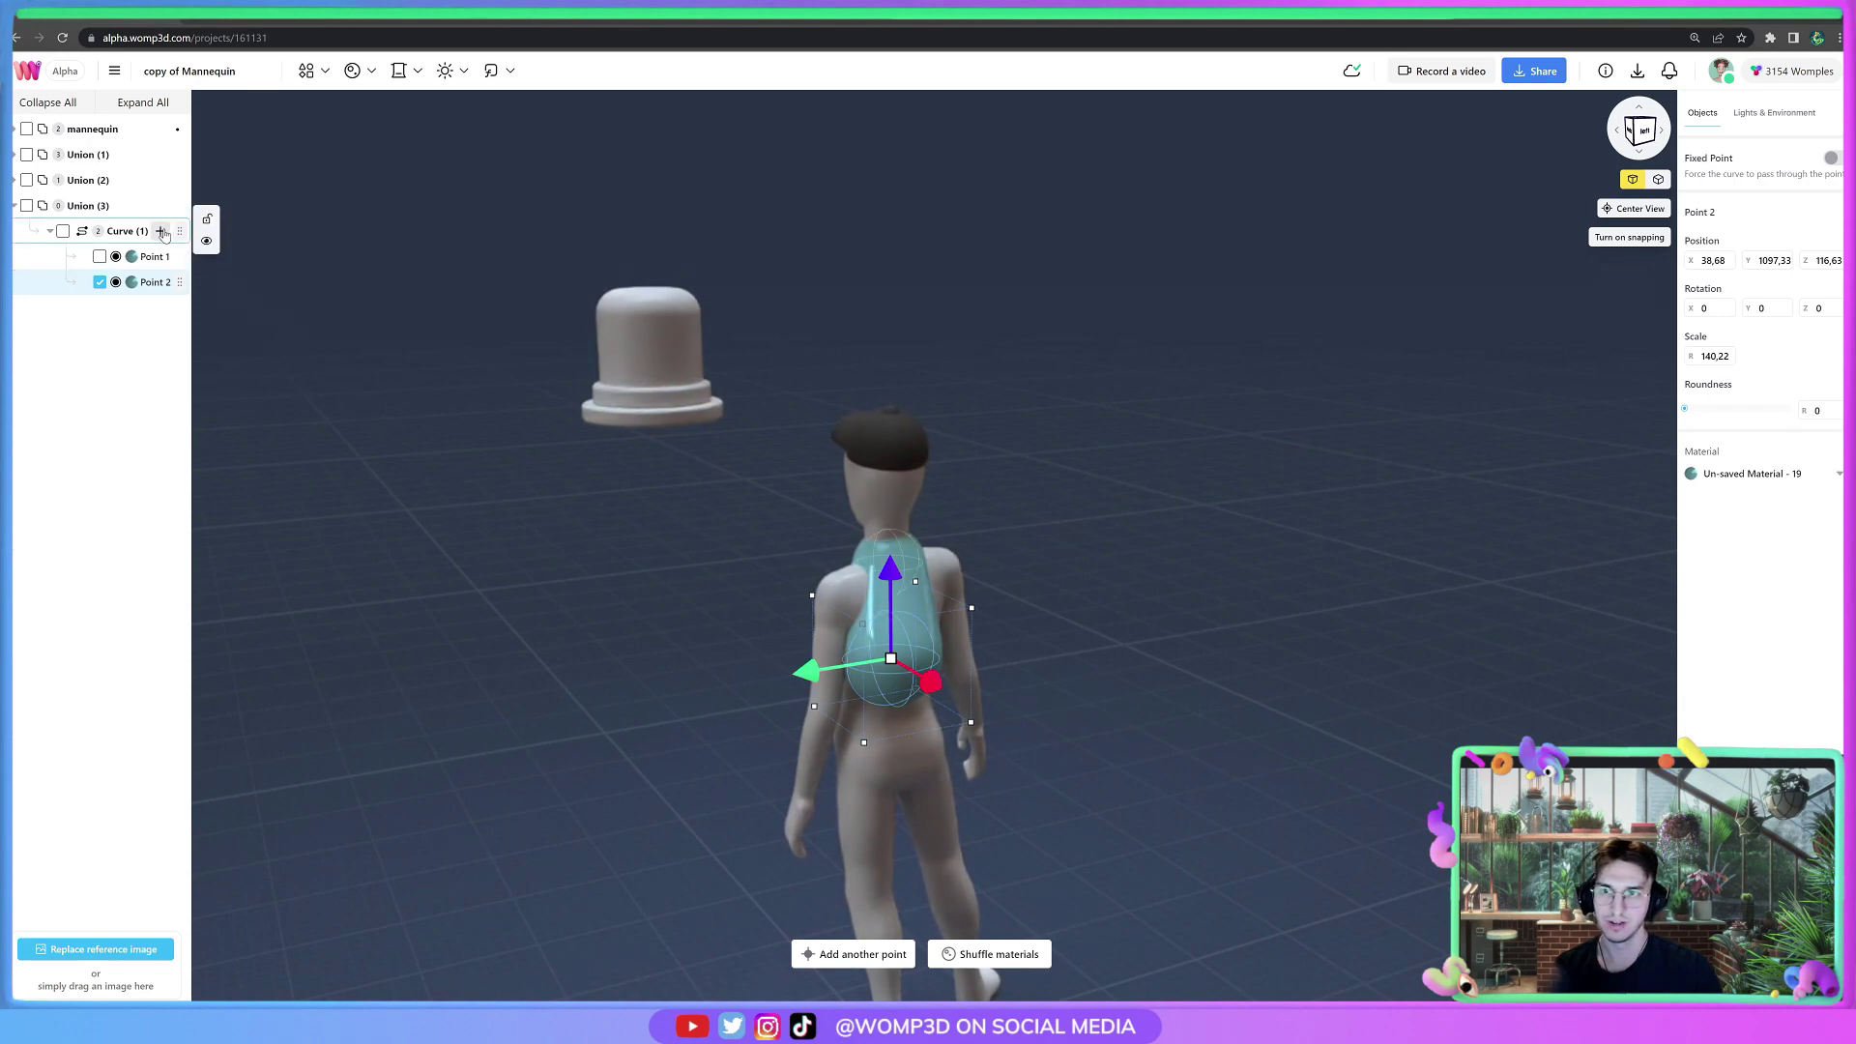
Add a third point to the curve, lower it to about X -45.39, Y 883.05, Z 116.63, and enlarge it.
{"action": "left_click", "coordinate": [161, 231]}
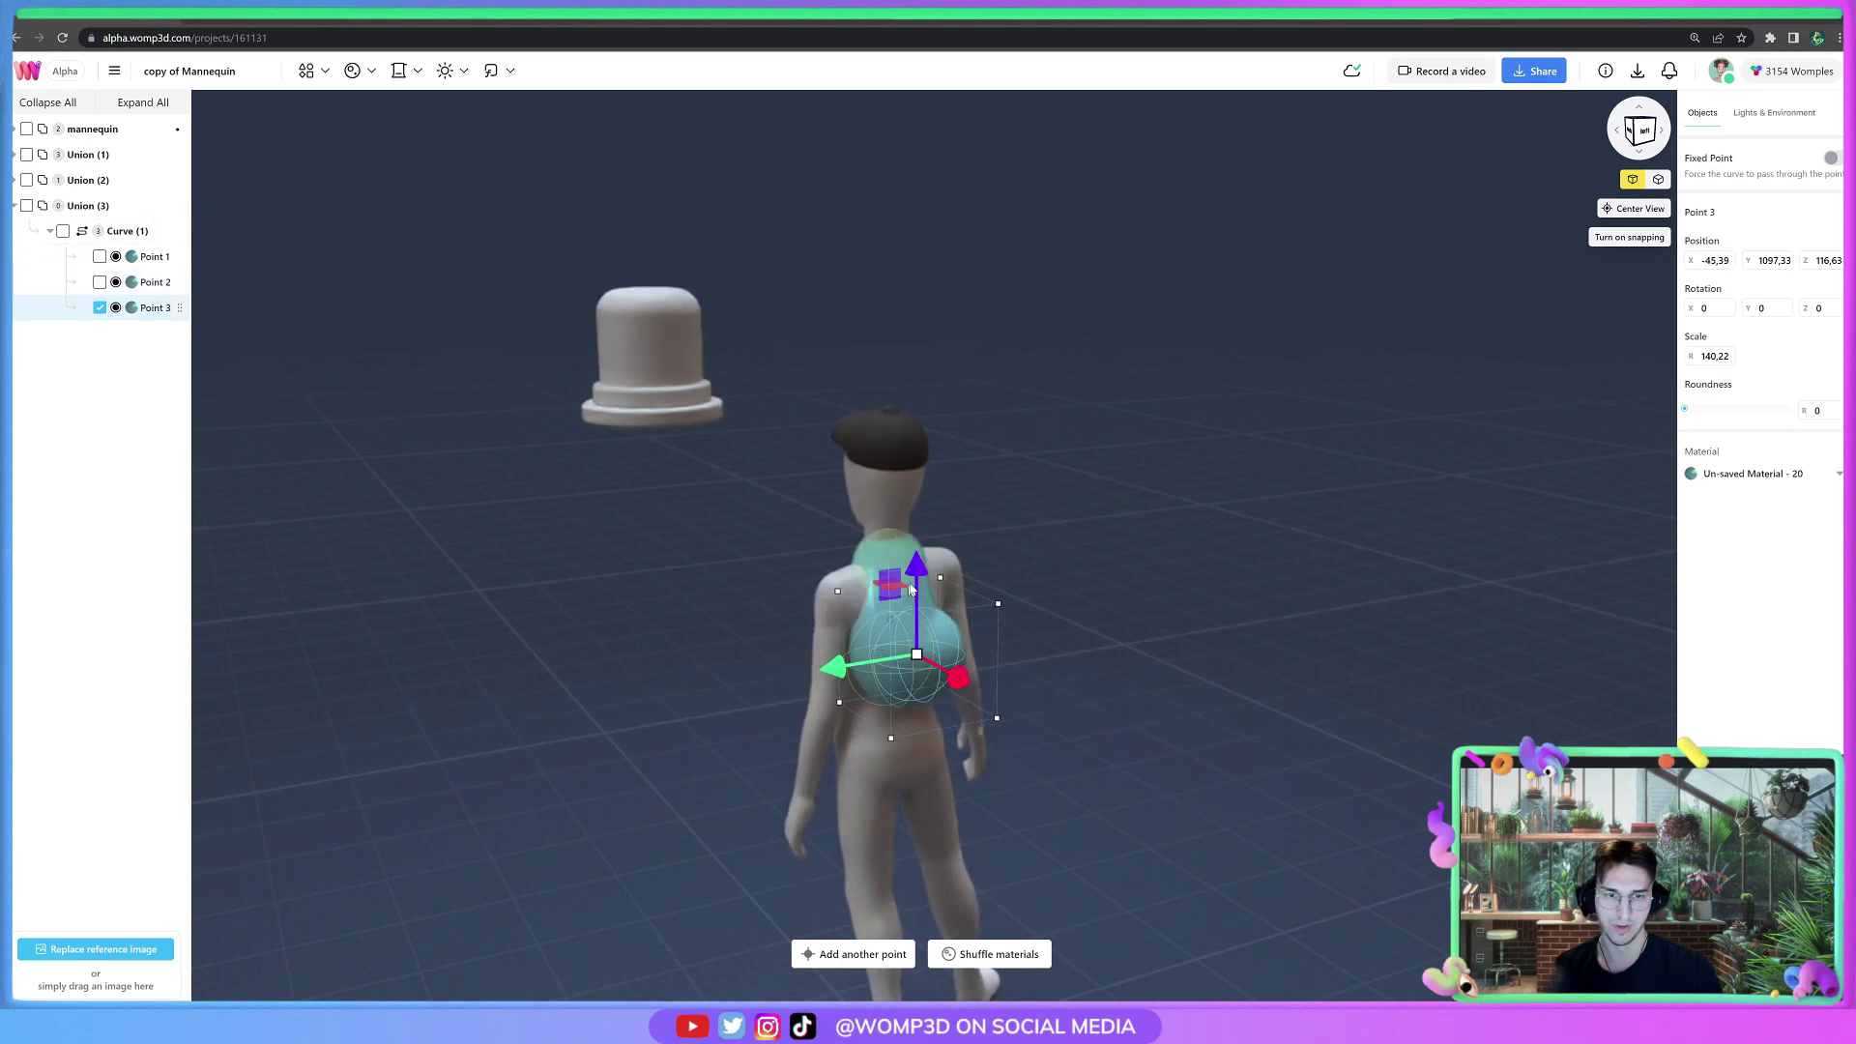
{"action": "left_click_drag", "start_coordinate": [911, 590], "coordinate": [933, 727]}
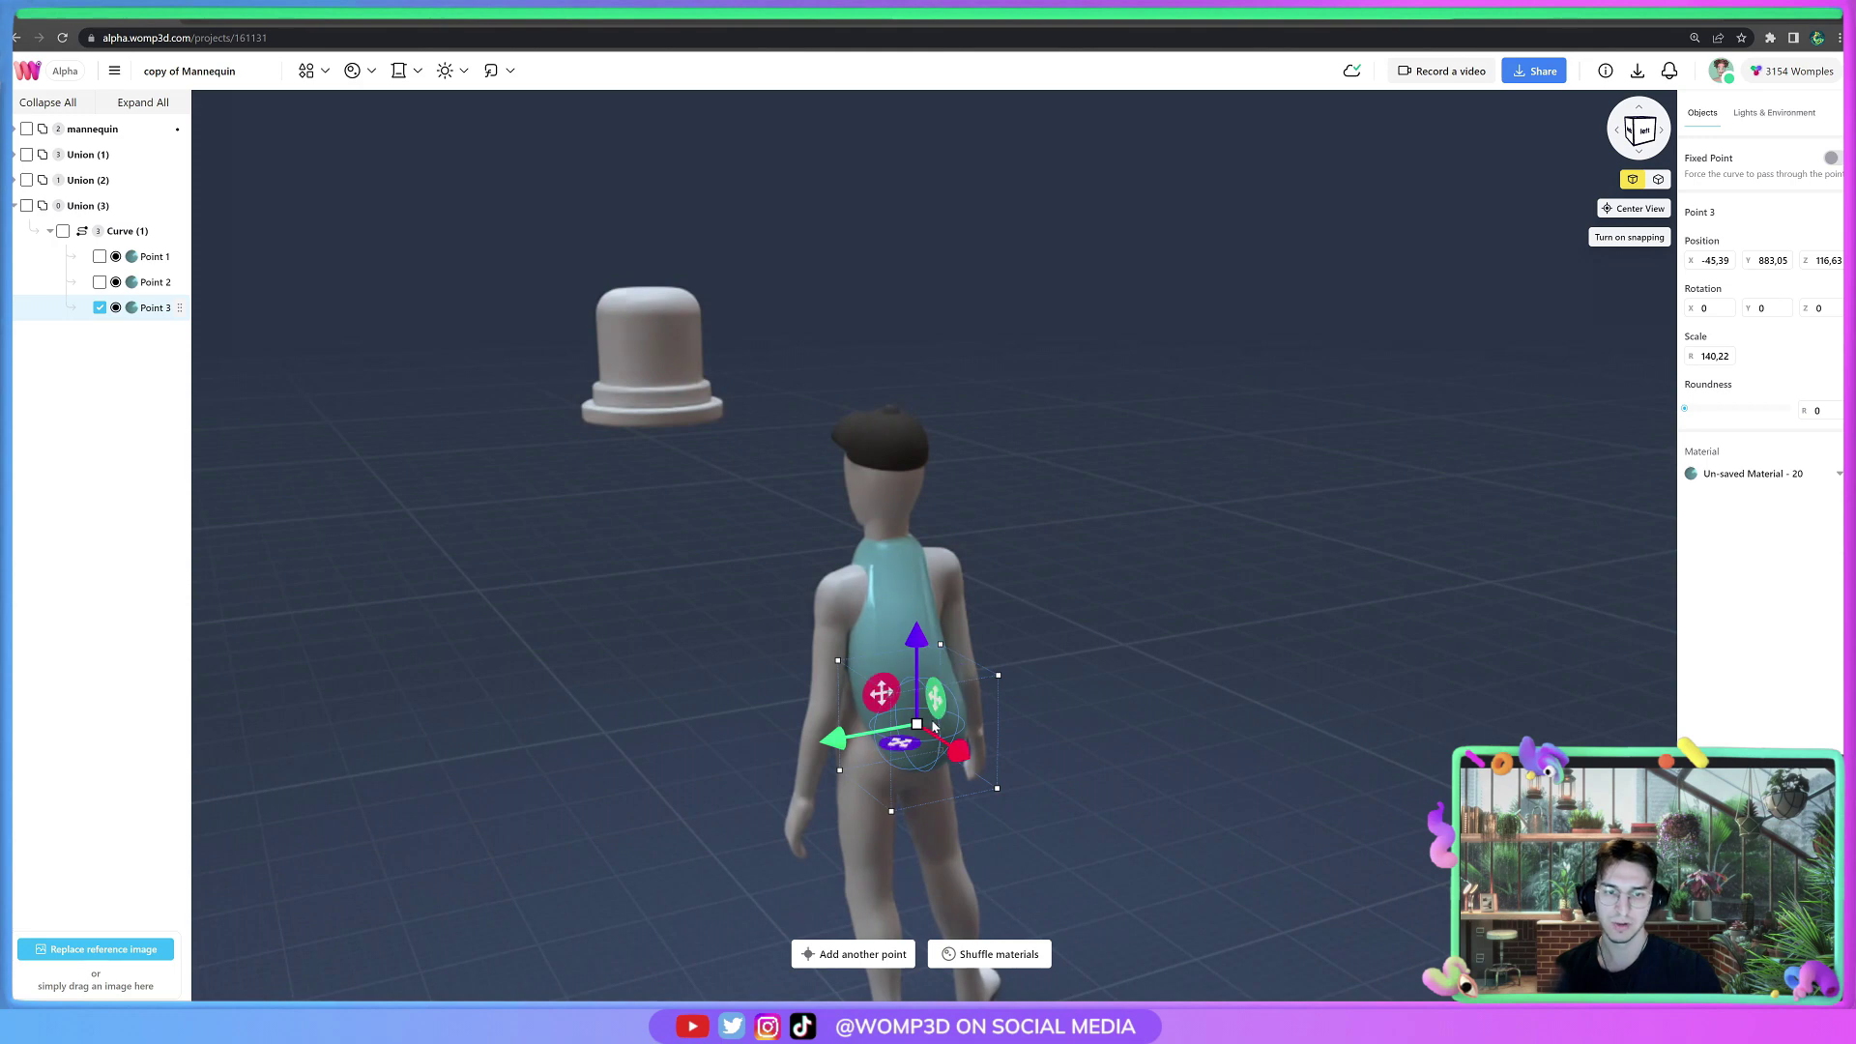
{"action": "left_click_drag", "start_coordinate": [997, 789], "coordinate": [1015, 833]}
{"action": "left_click_drag", "start_coordinate": [1186, 763], "coordinate": [1334, 766]}
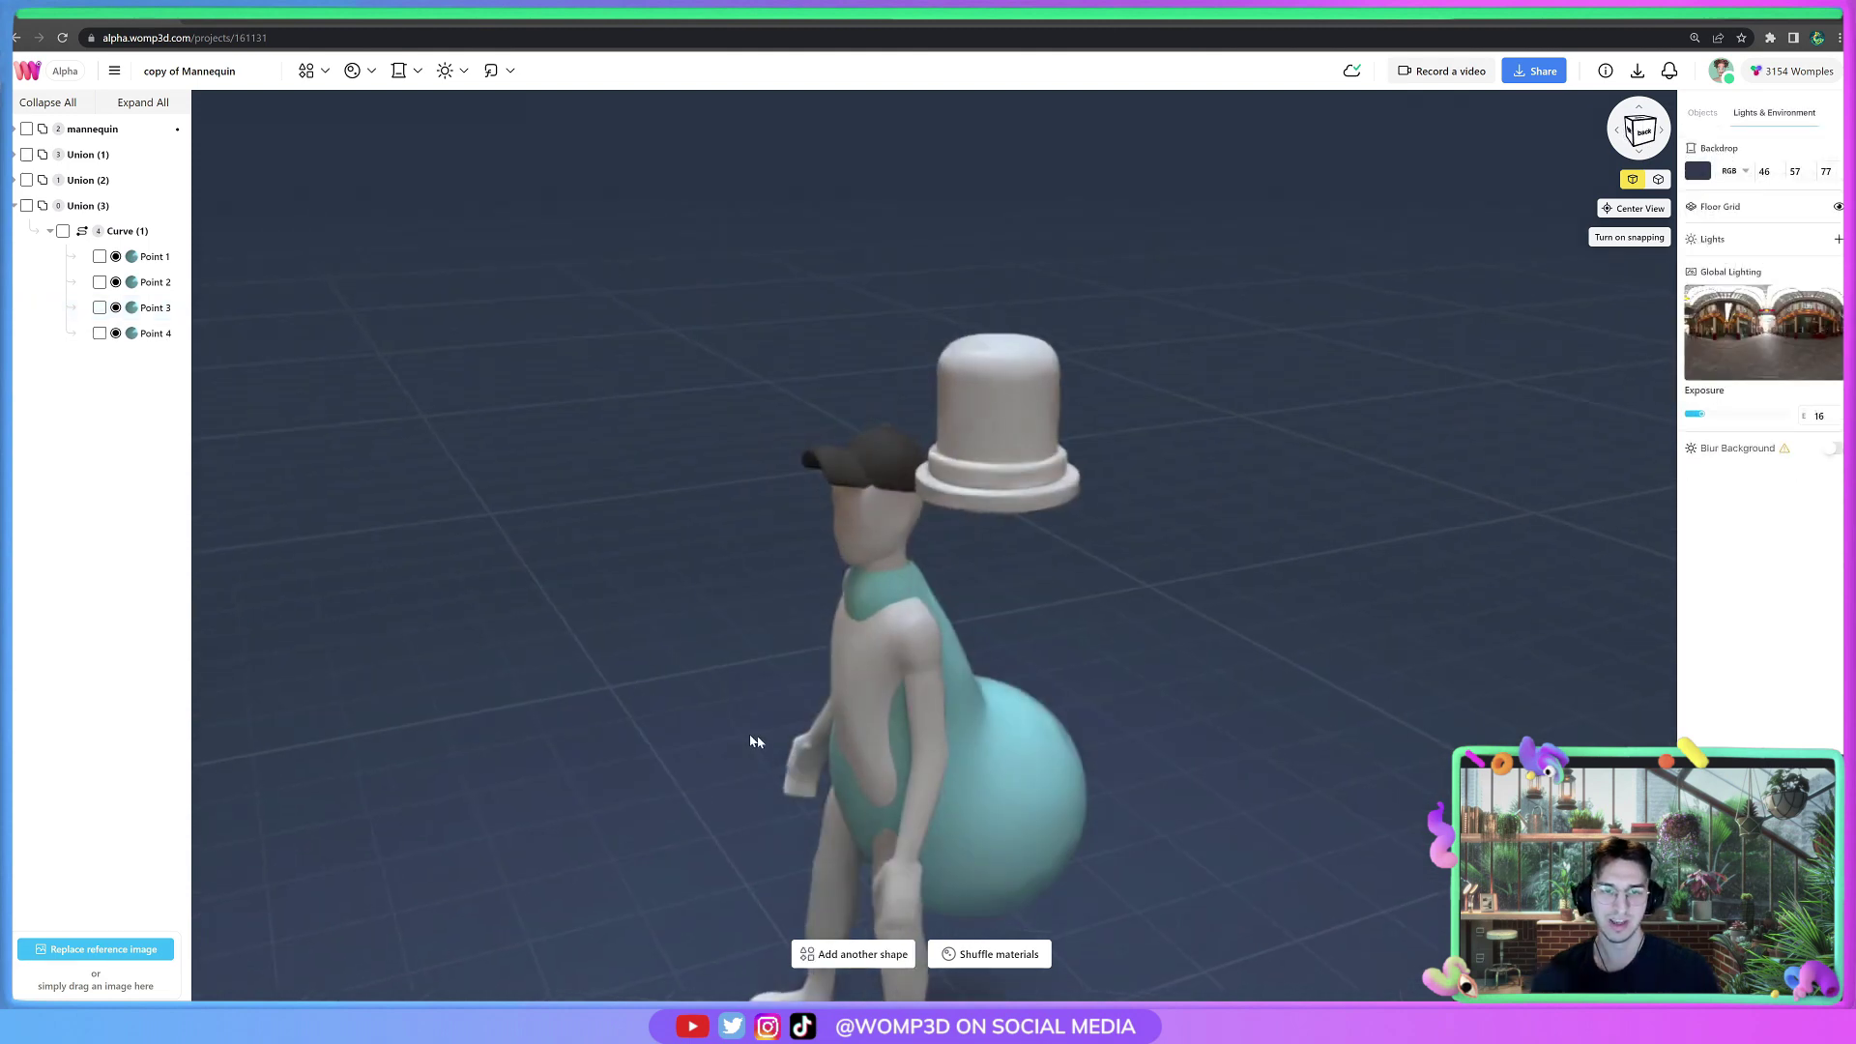
Duplicate the whole four-point curve on the mannequin's back and make the copy negative.
{"action": "left_click_drag", "start_coordinate": [756, 741], "coordinate": [215, 712]}
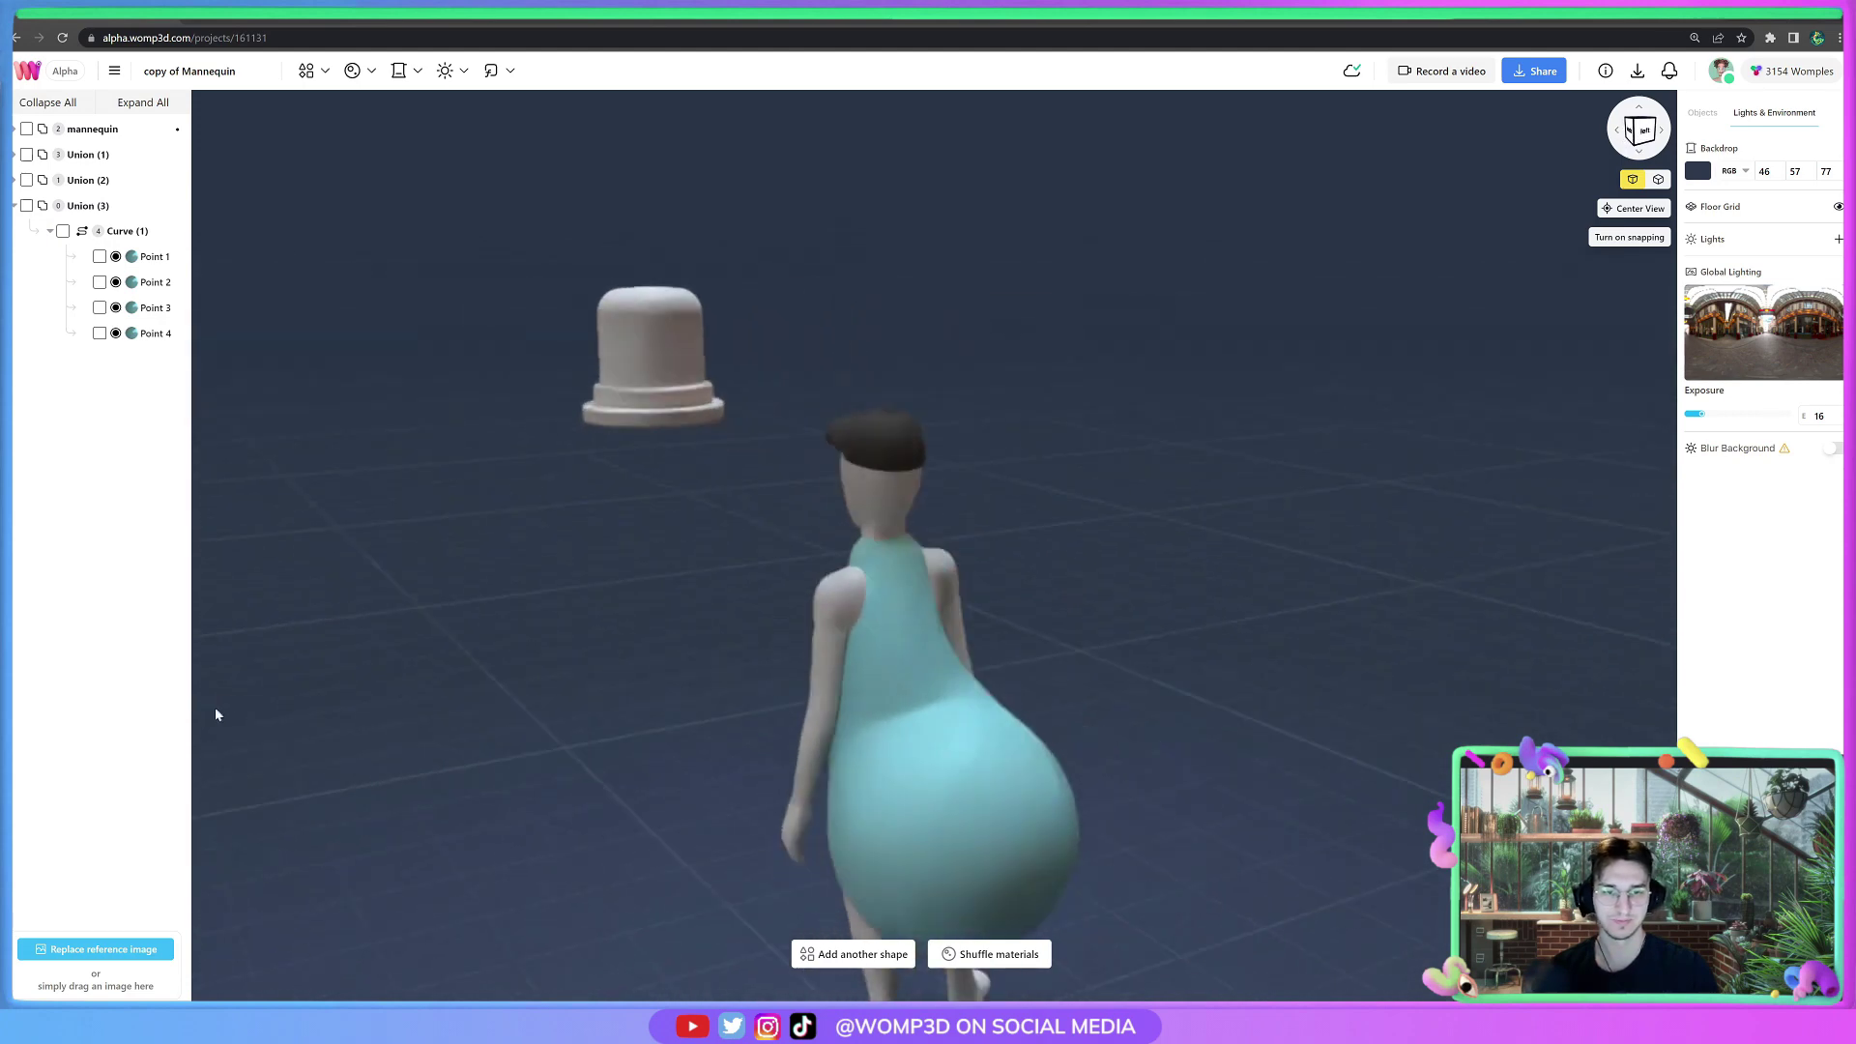
{"action": "left_click_drag", "start_coordinate": [616, 760], "coordinate": [978, 816]}
{"action": "left_click", "coordinate": [979, 816]}
{"action": "left_click", "coordinate": [124, 231]}
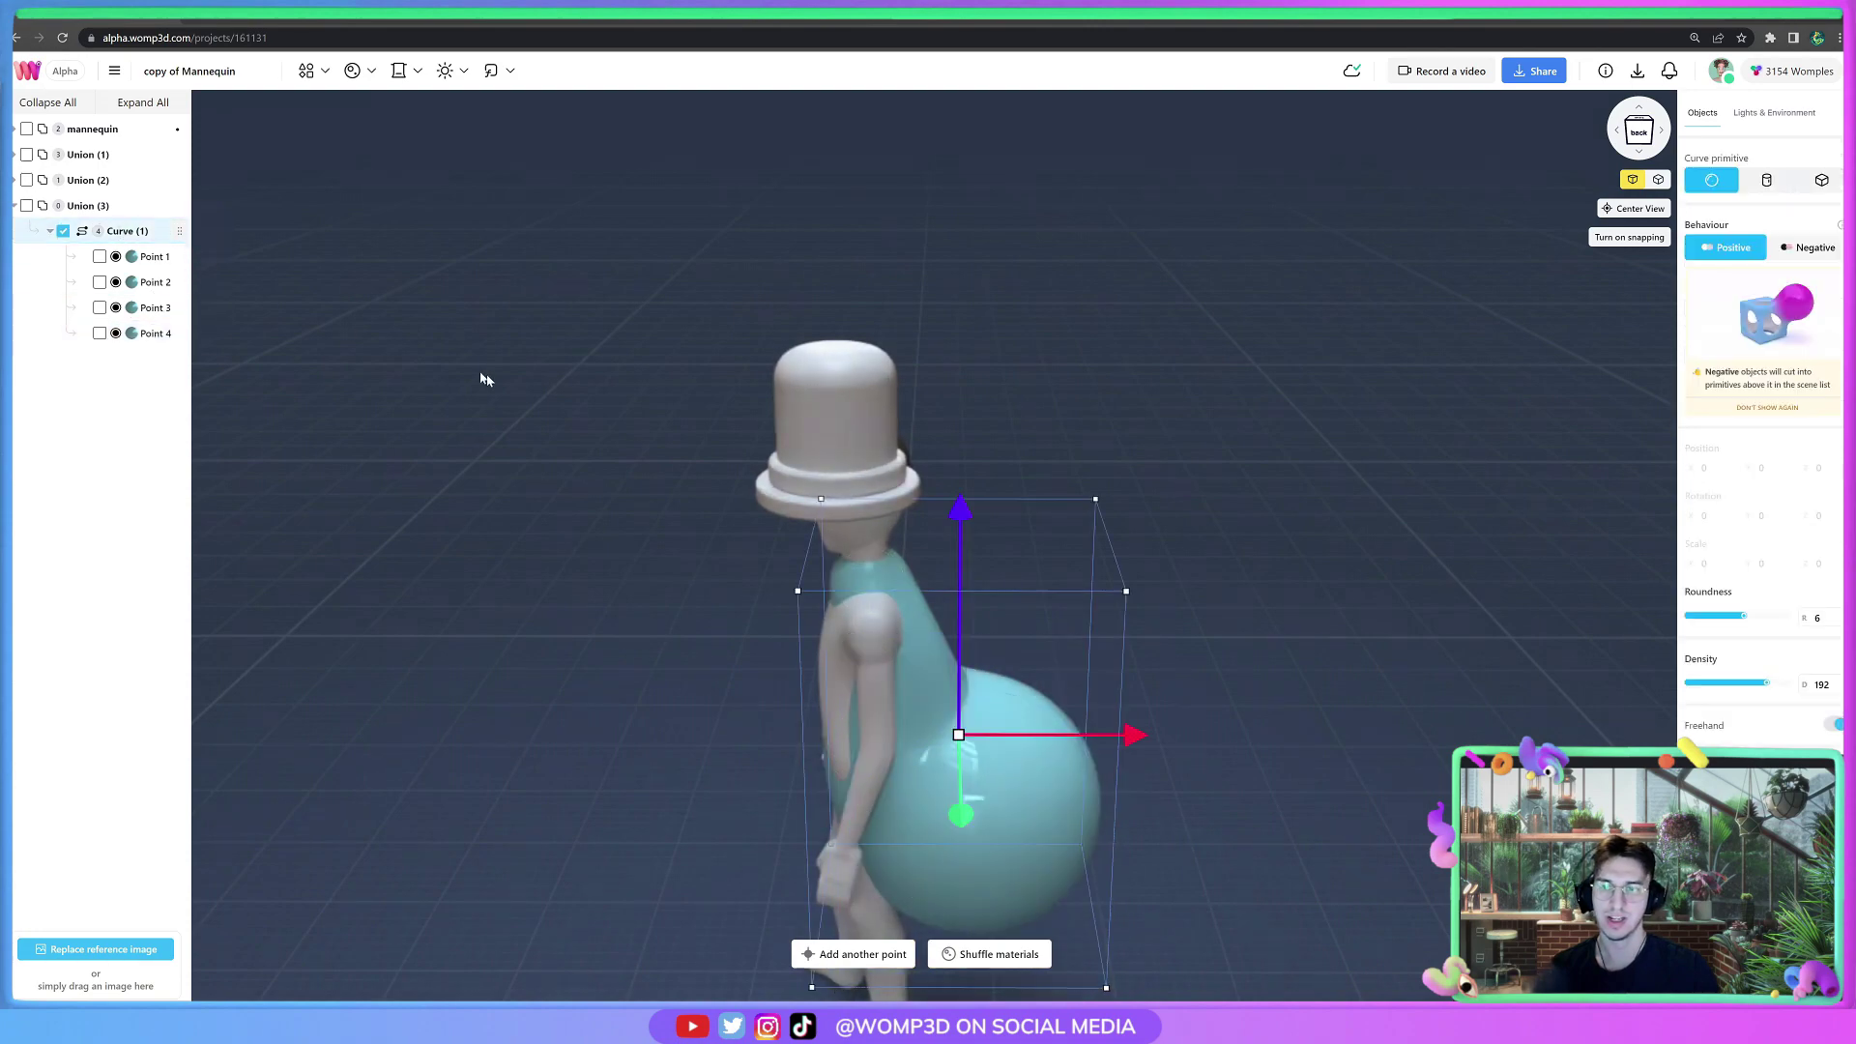
{"action": "left_click_drag", "start_coordinate": [519, 713], "coordinate": [1008, 678]}
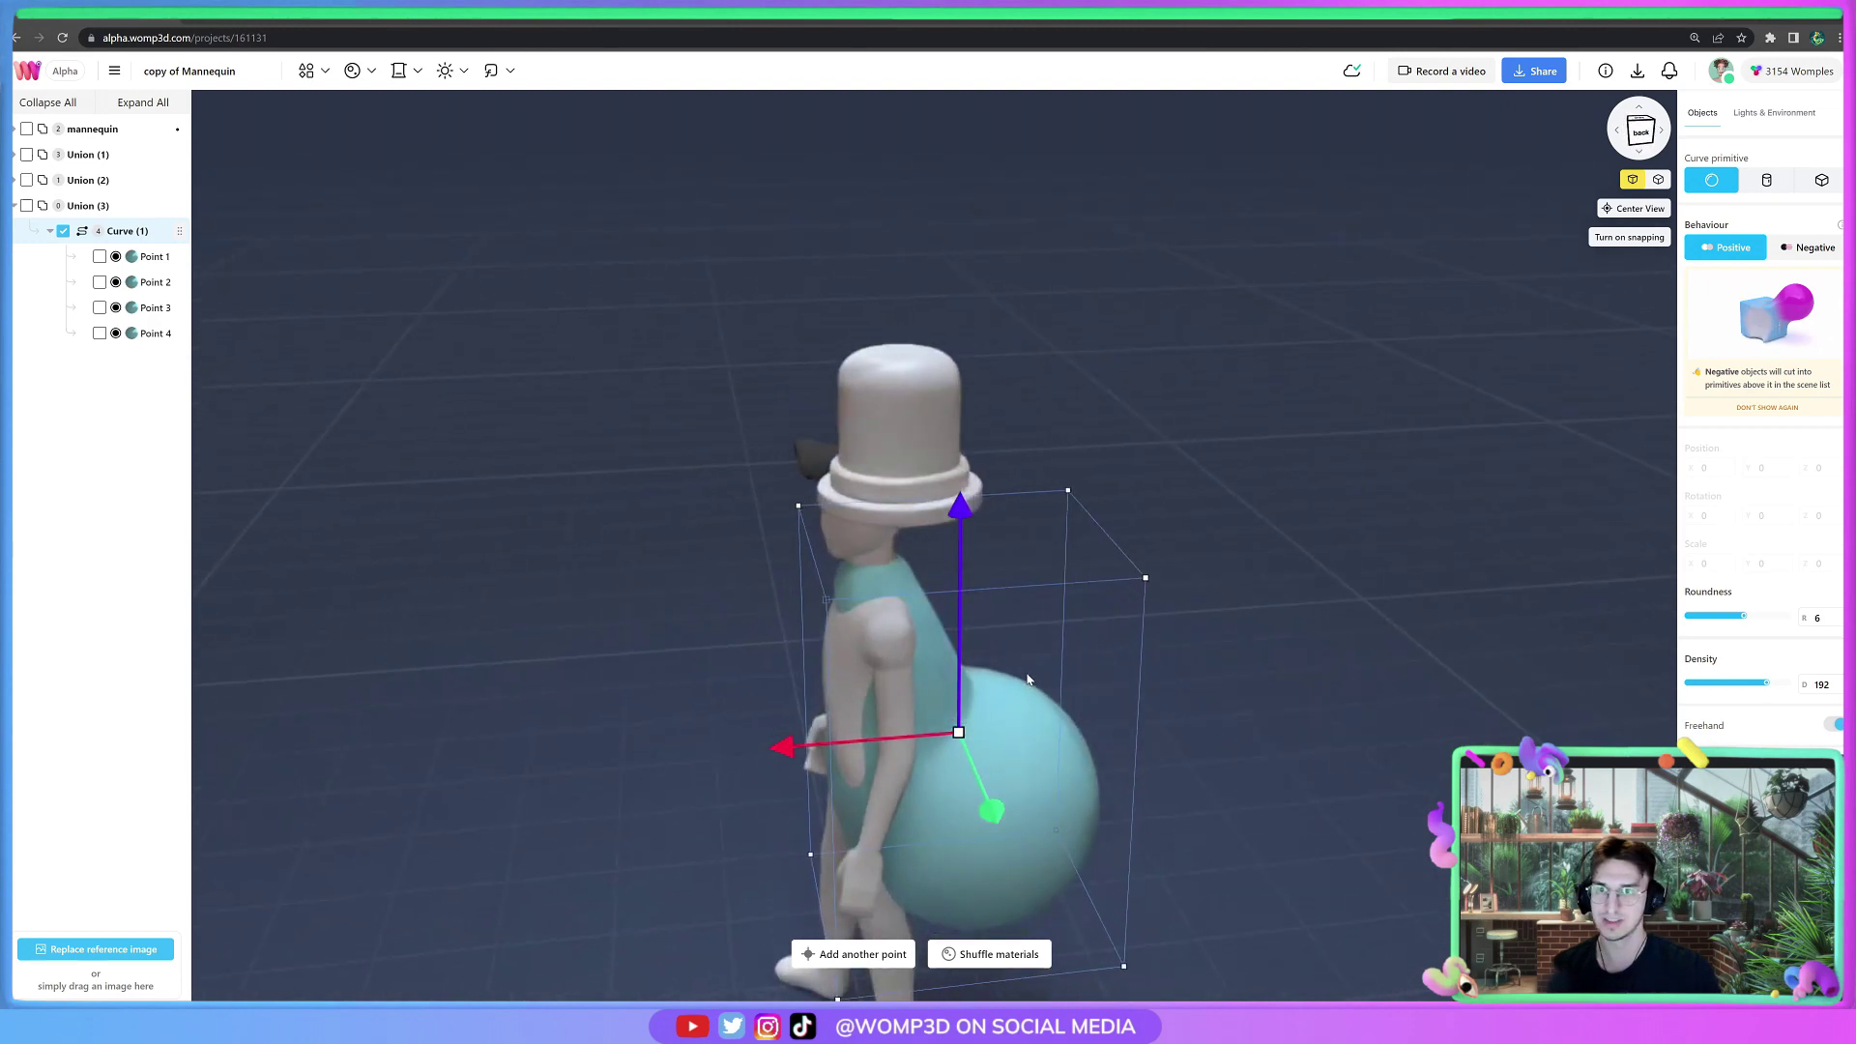
{"action": "key", "text": "ctrl+c"}
{"action": "key", "text": "ctrl+v"}
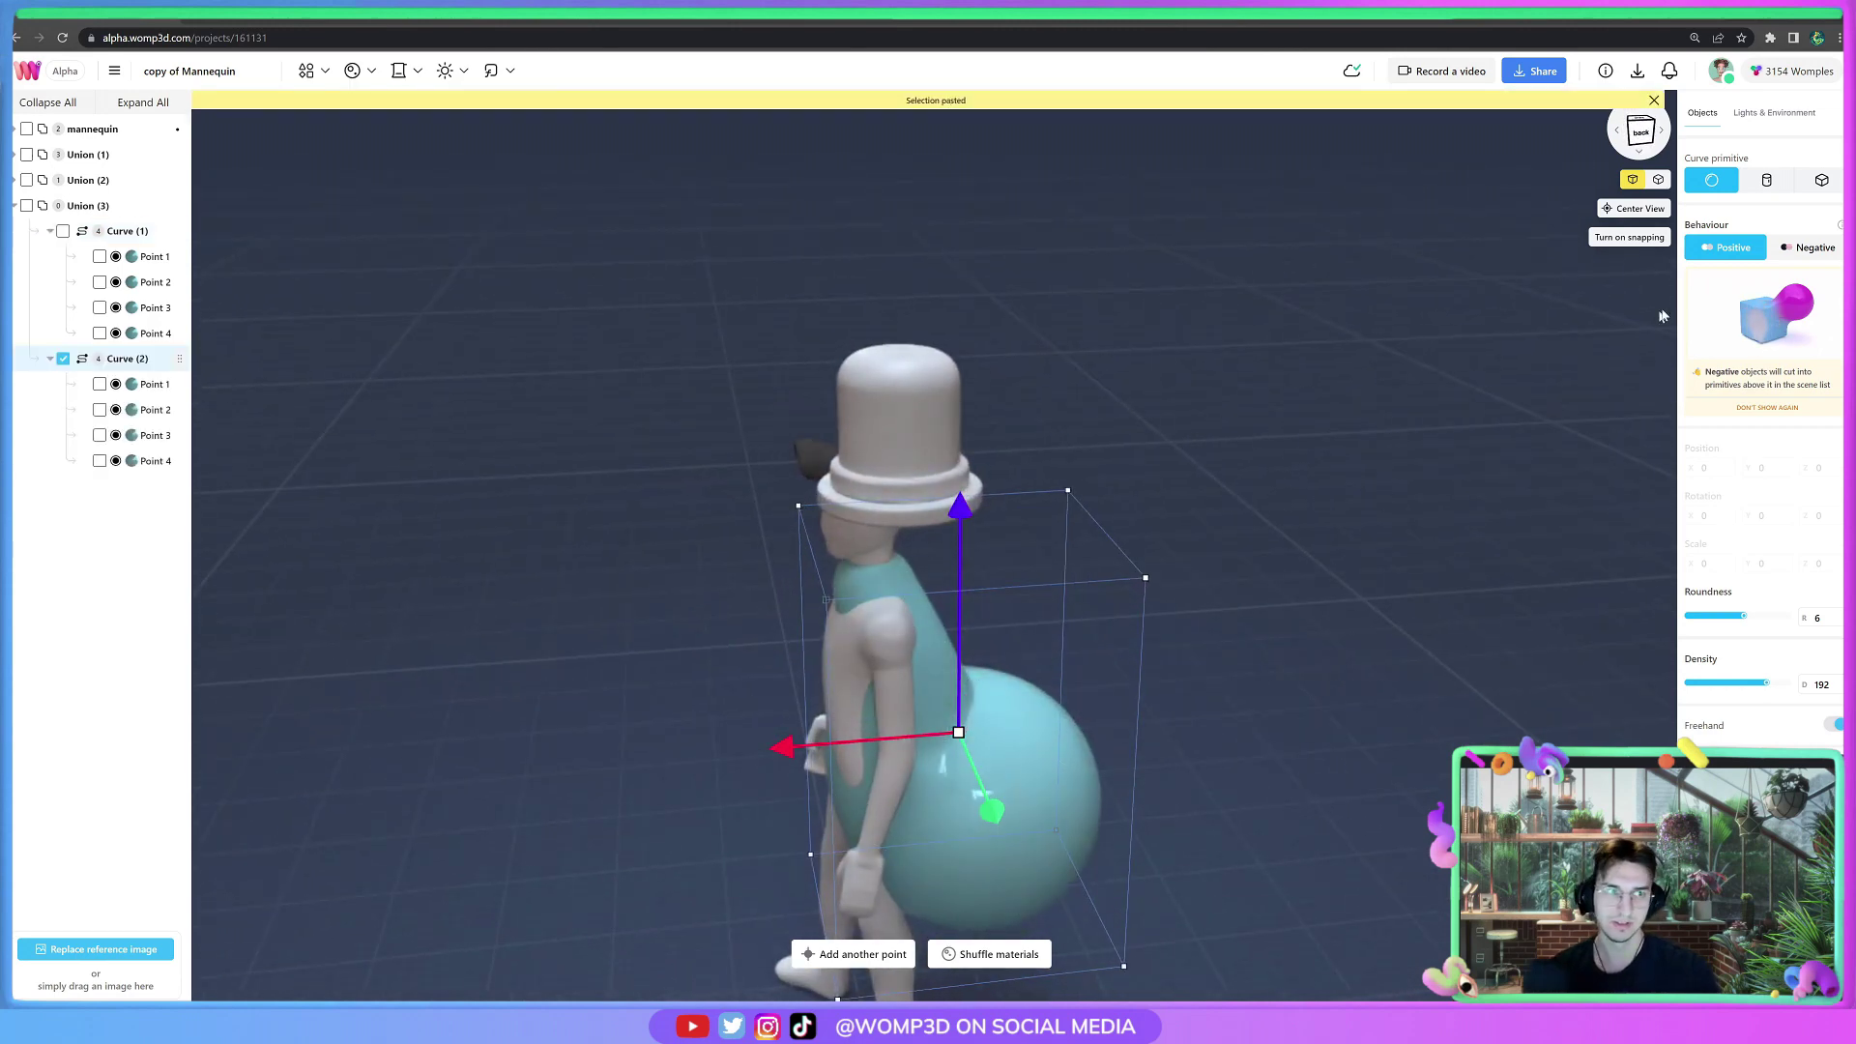
{"action": "left_click", "coordinate": [1817, 247]}
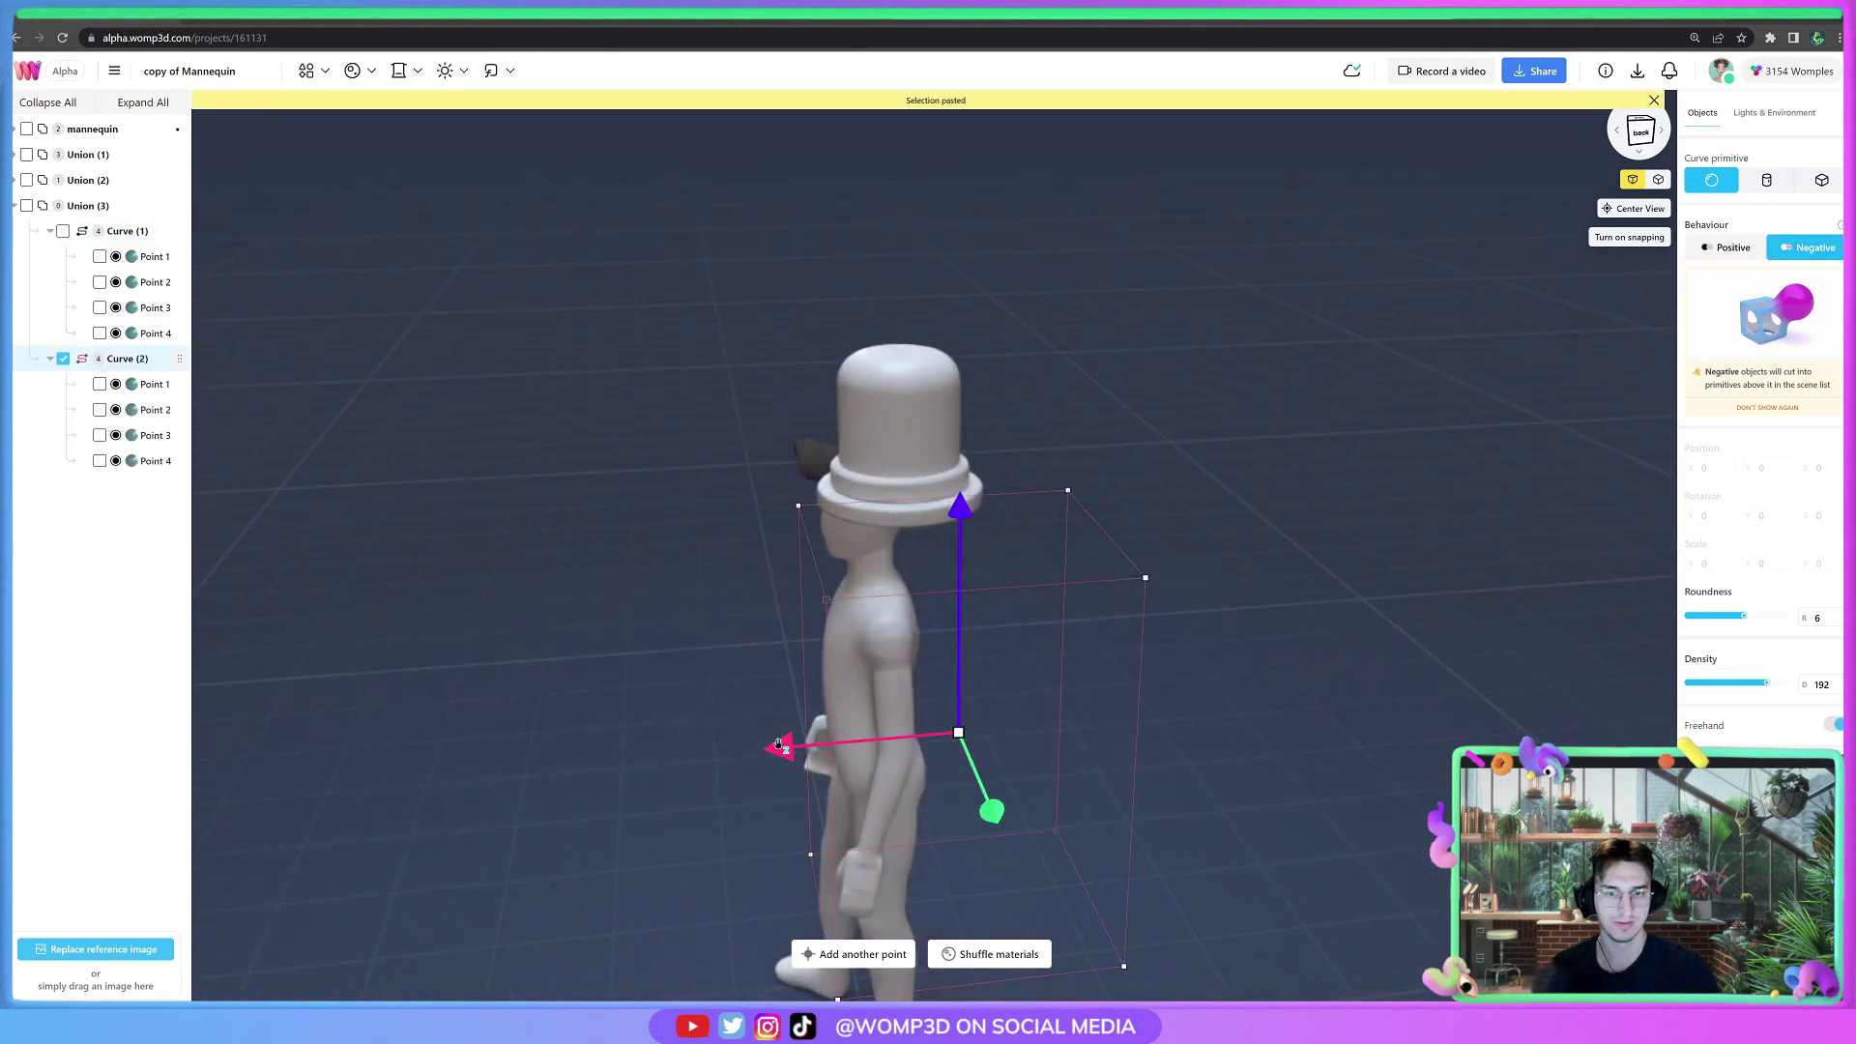
Shift the negative curve toward the mannequin's front to hollow the teal shape into a thin shell behind the body.
{"action": "left_click_drag", "start_coordinate": [779, 744], "coordinate": [761, 745]}
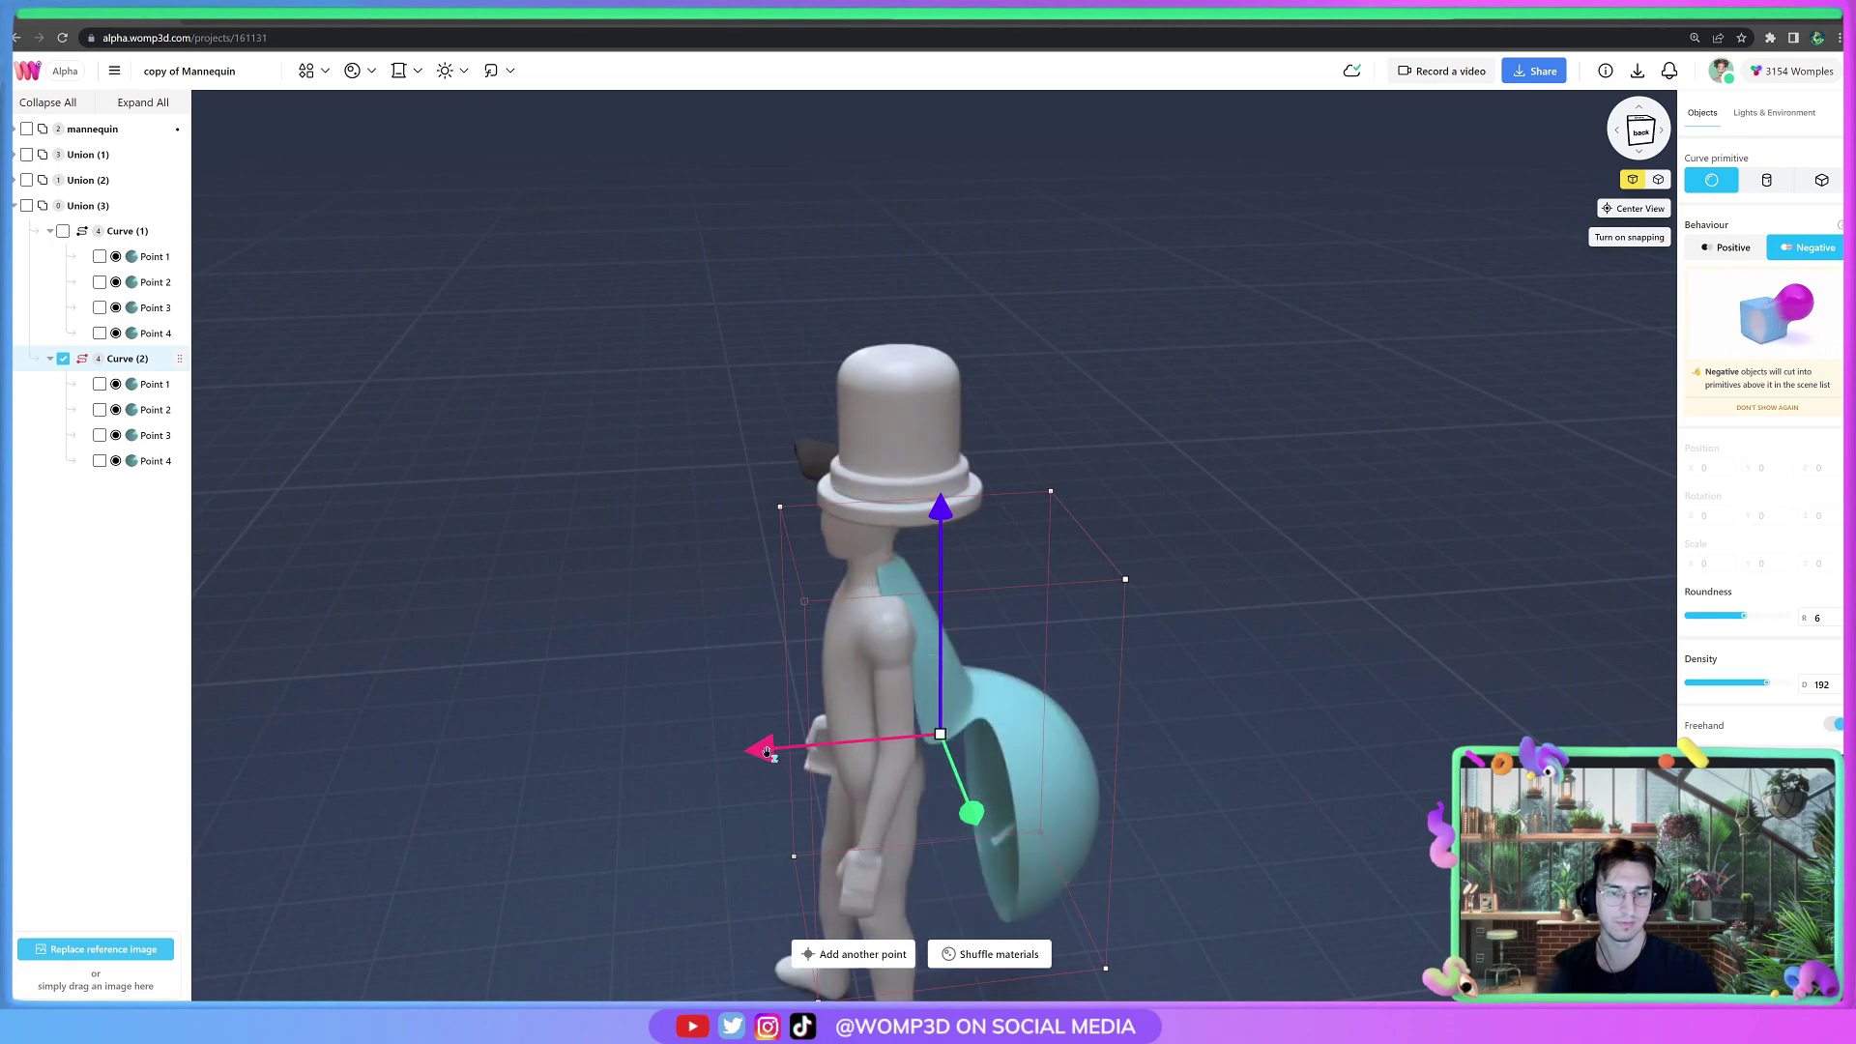
{"action": "left_click_drag", "start_coordinate": [767, 752], "coordinate": [746, 753]}
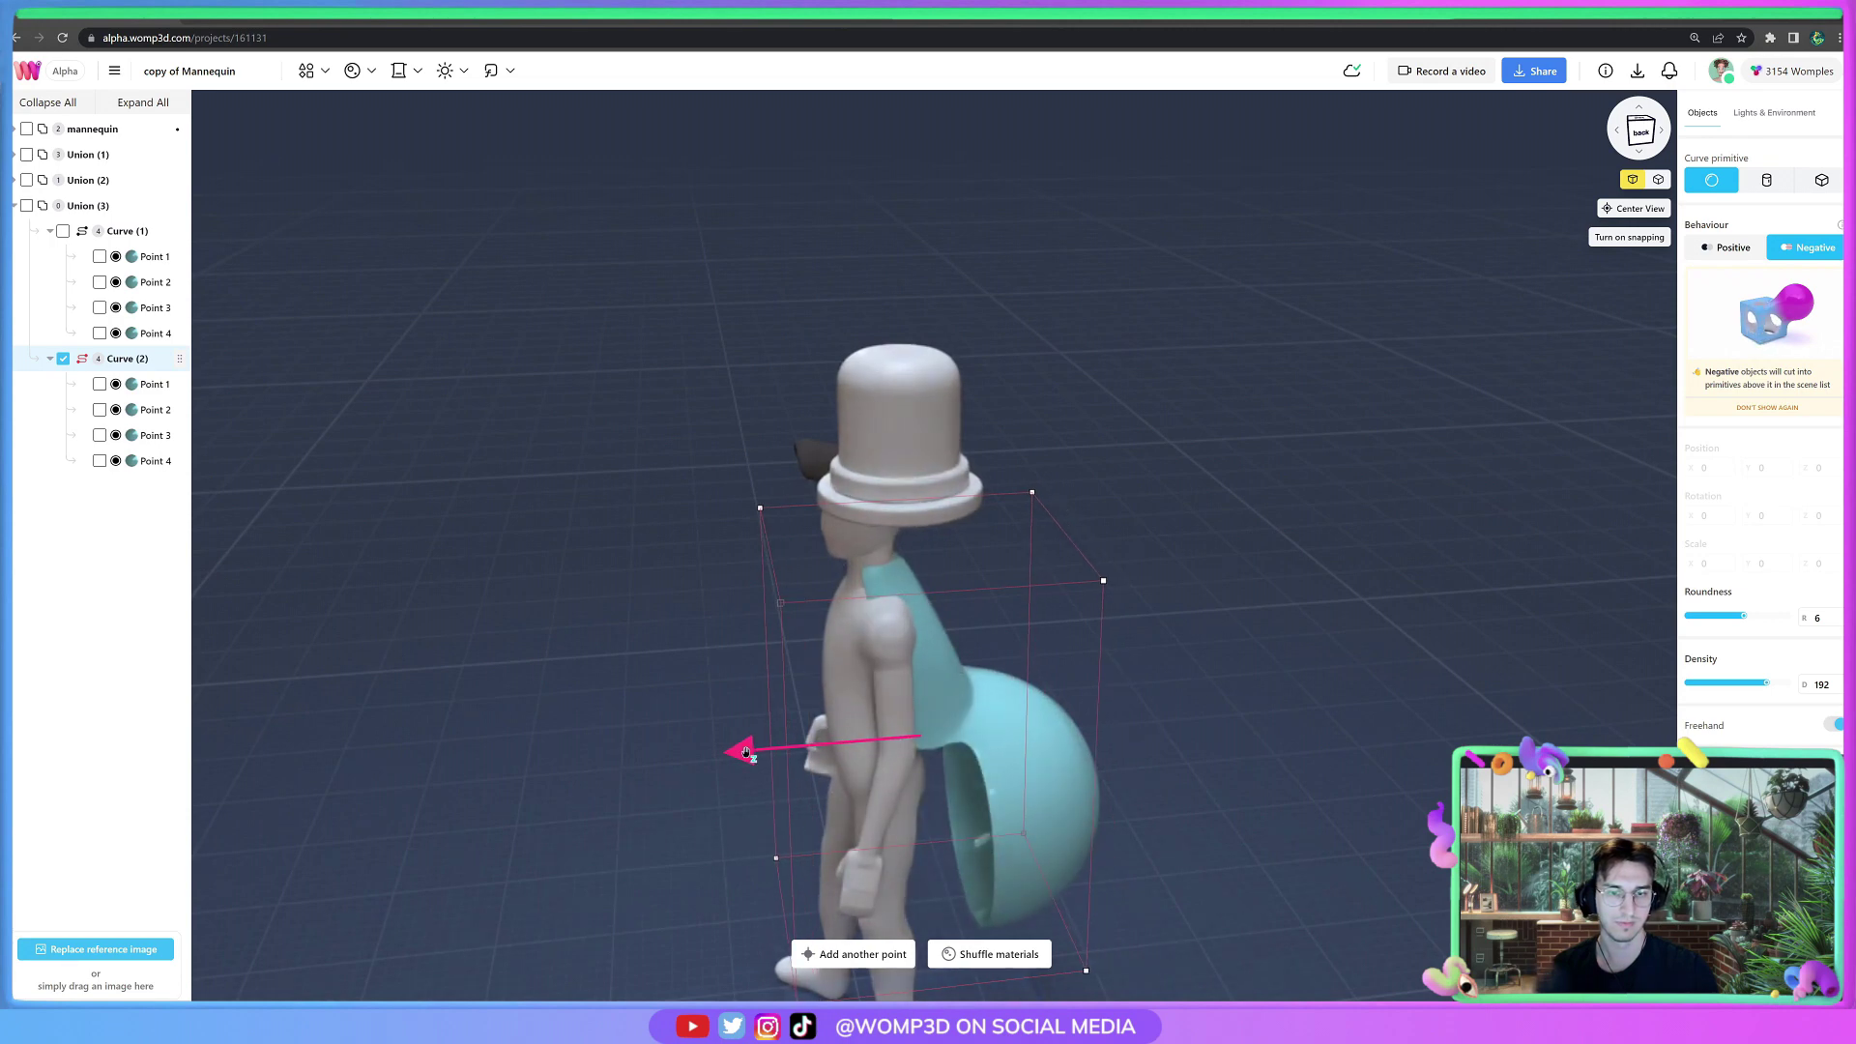
{"action": "left_click", "coordinate": [506, 770]}
{"action": "left_click_drag", "start_coordinate": [505, 770], "coordinate": [1238, 734]}
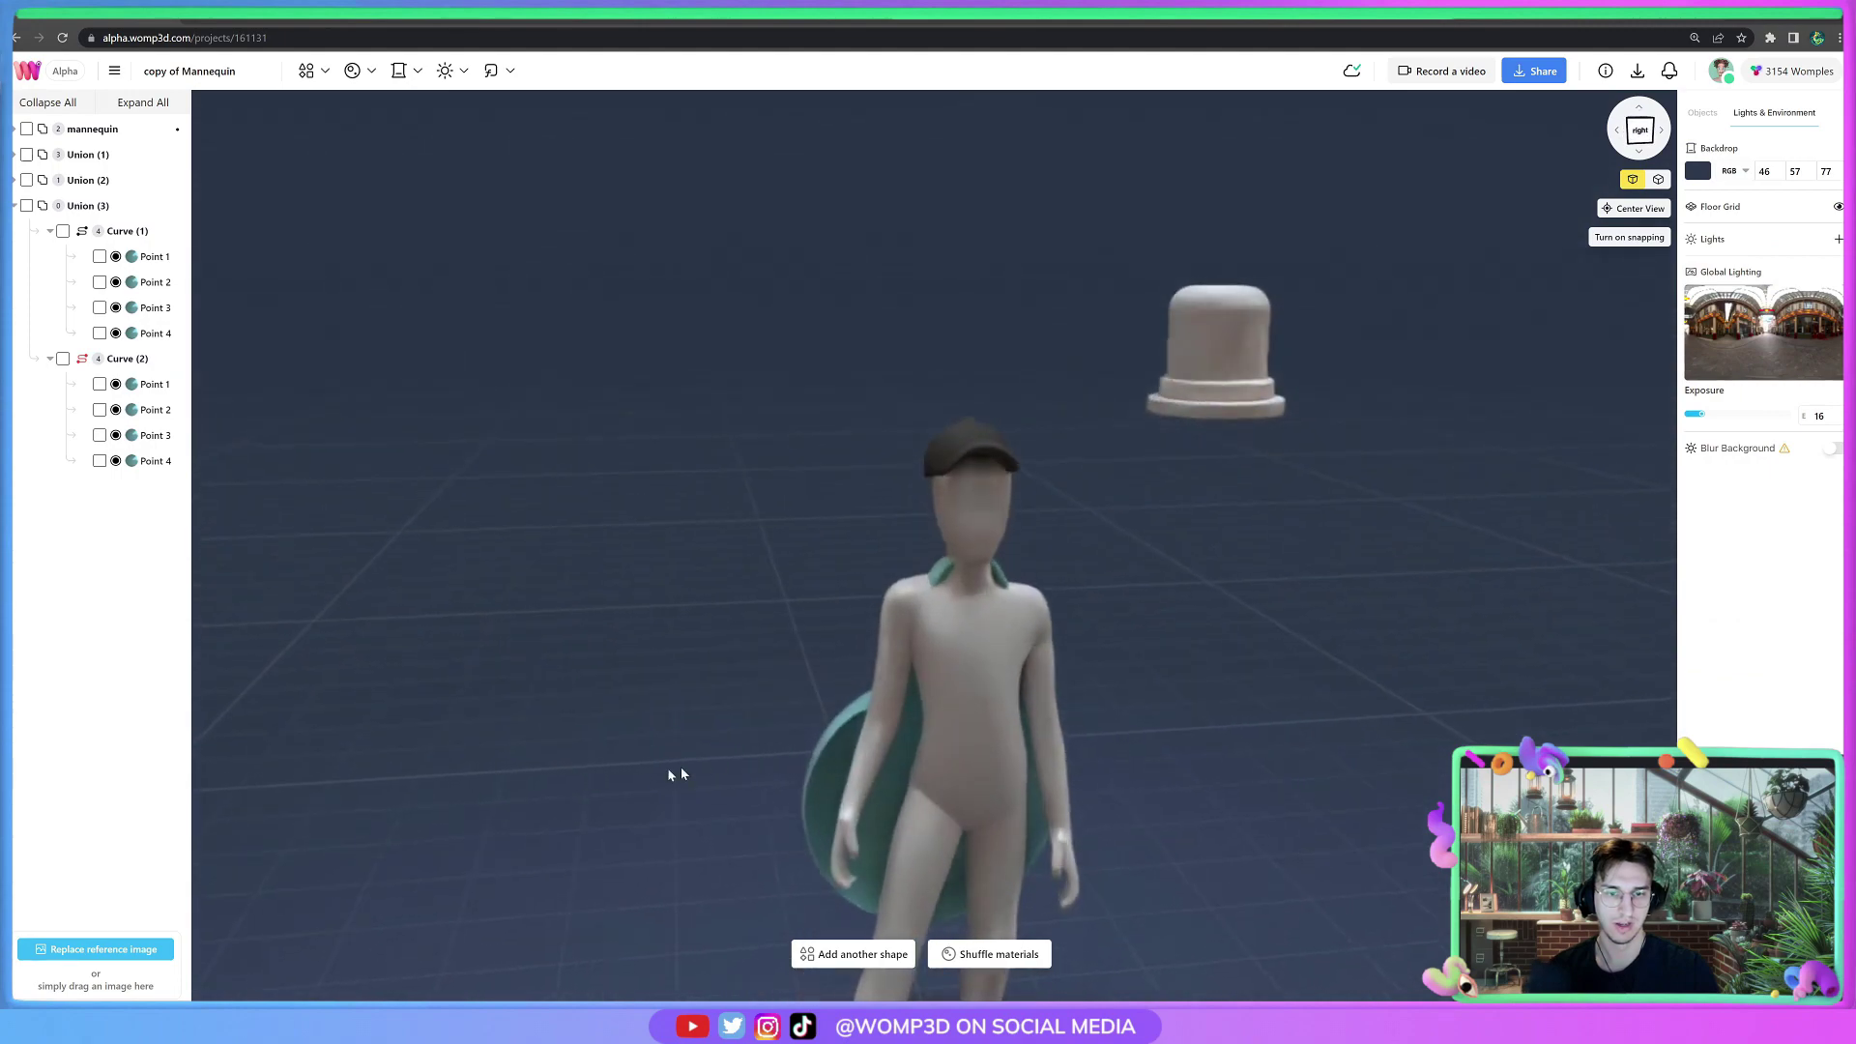
Reposition Point 4 of the negative cape curve to refine the hollow inside the cape's lower end.
{"action": "left_click_drag", "start_coordinate": [681, 773], "coordinate": [457, 640]}
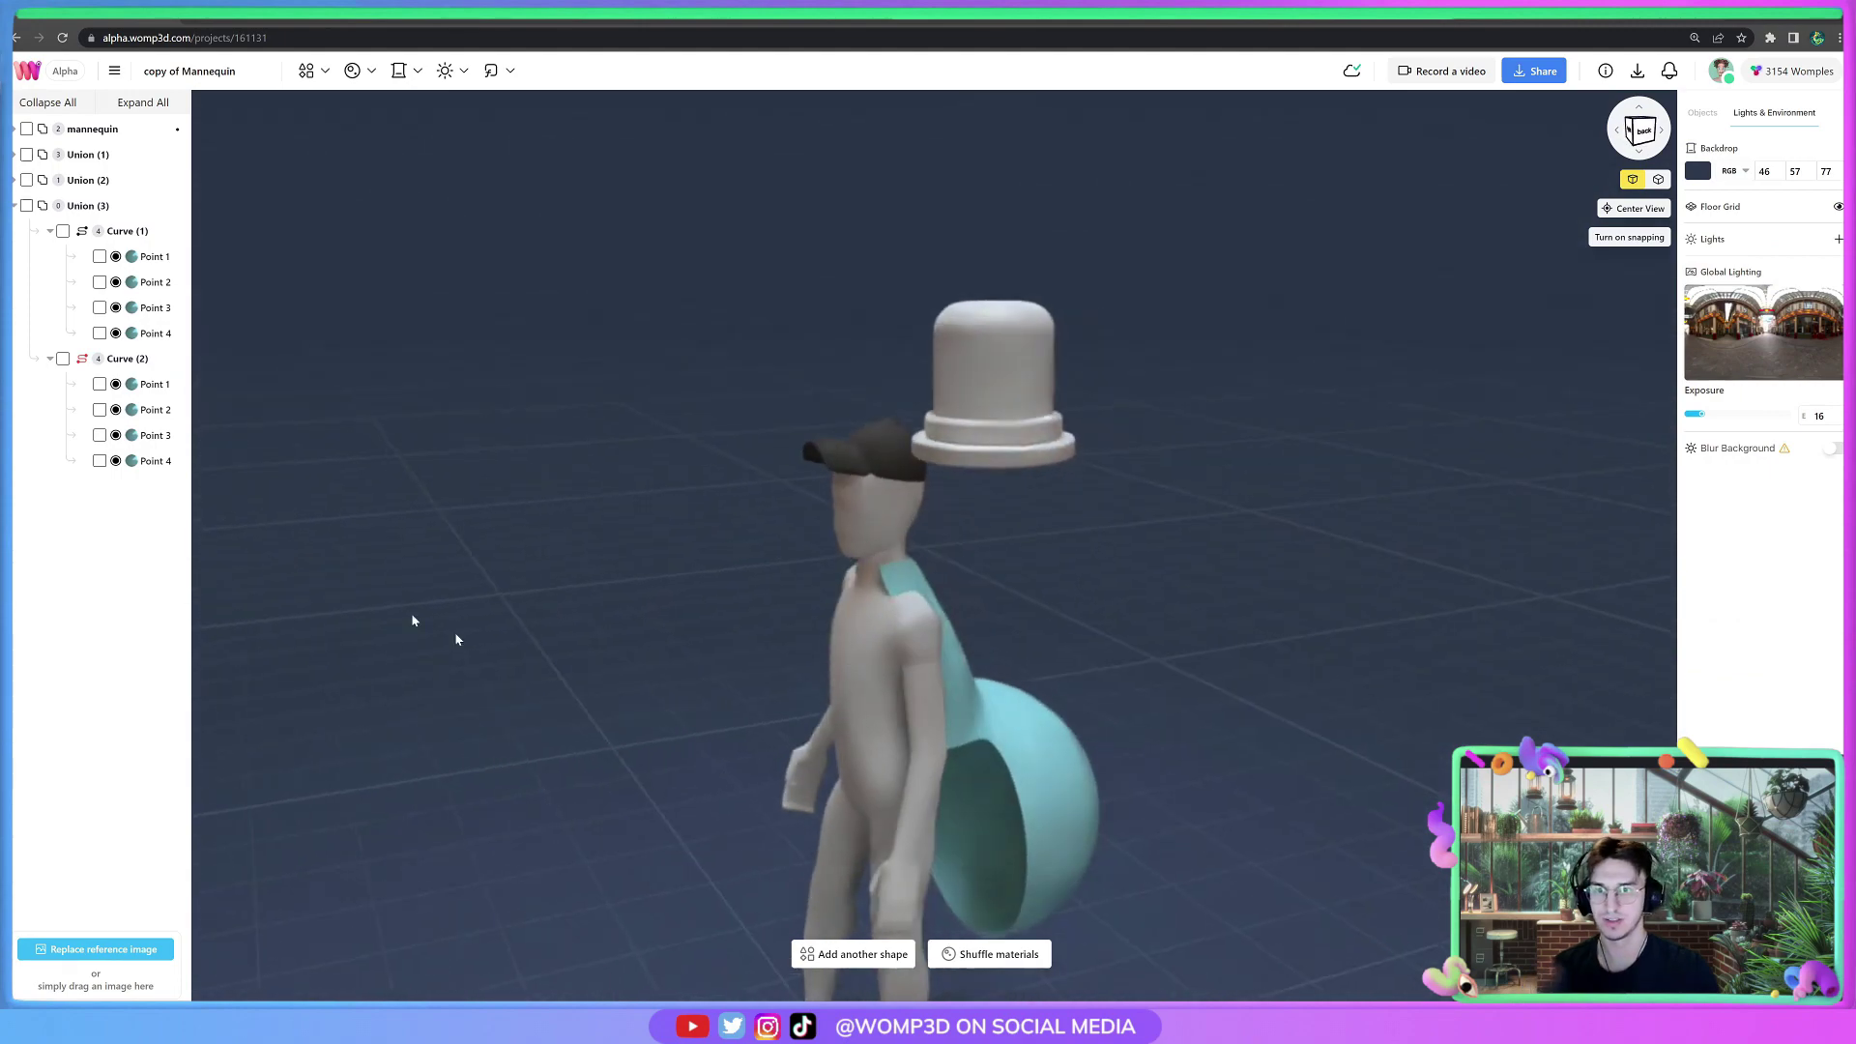
{"action": "left_click", "coordinate": [155, 462]}
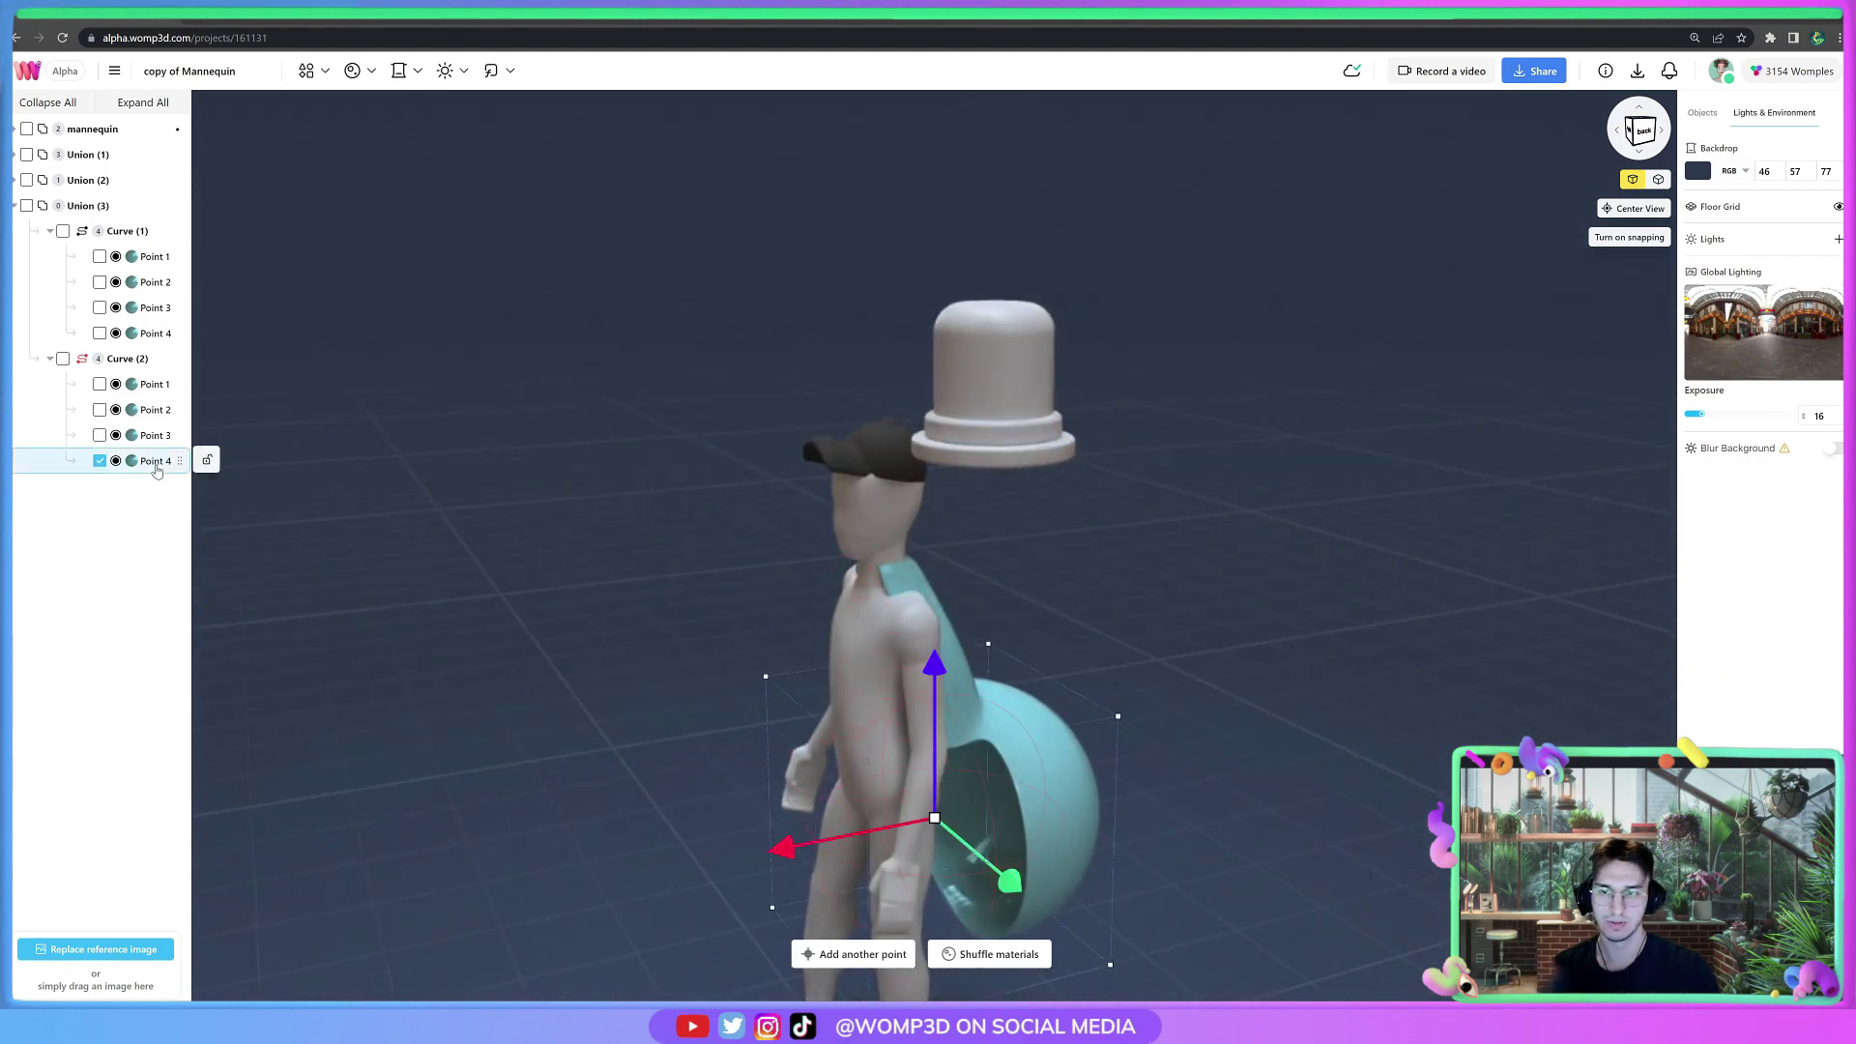
{"action": "left_click_drag", "start_coordinate": [777, 868], "coordinate": [831, 841]}
{"action": "mouse_move", "coordinate": [966, 682]}
{"action": "left_mouse_down"}
{"action": "mouse_move", "coordinate": [978, 672]}
{"action": "mouse_move", "coordinate": [986, 701]}
{"action": "mouse_move", "coordinate": [992, 683]}
{"action": "left_mouse_up"}
{"action": "left_click", "coordinate": [738, 787]}
{"action": "left_click_drag", "start_coordinate": [738, 786], "coordinate": [460, 776]}
{"action": "left_click_drag", "start_coordinate": [717, 786], "coordinate": [925, 713]}
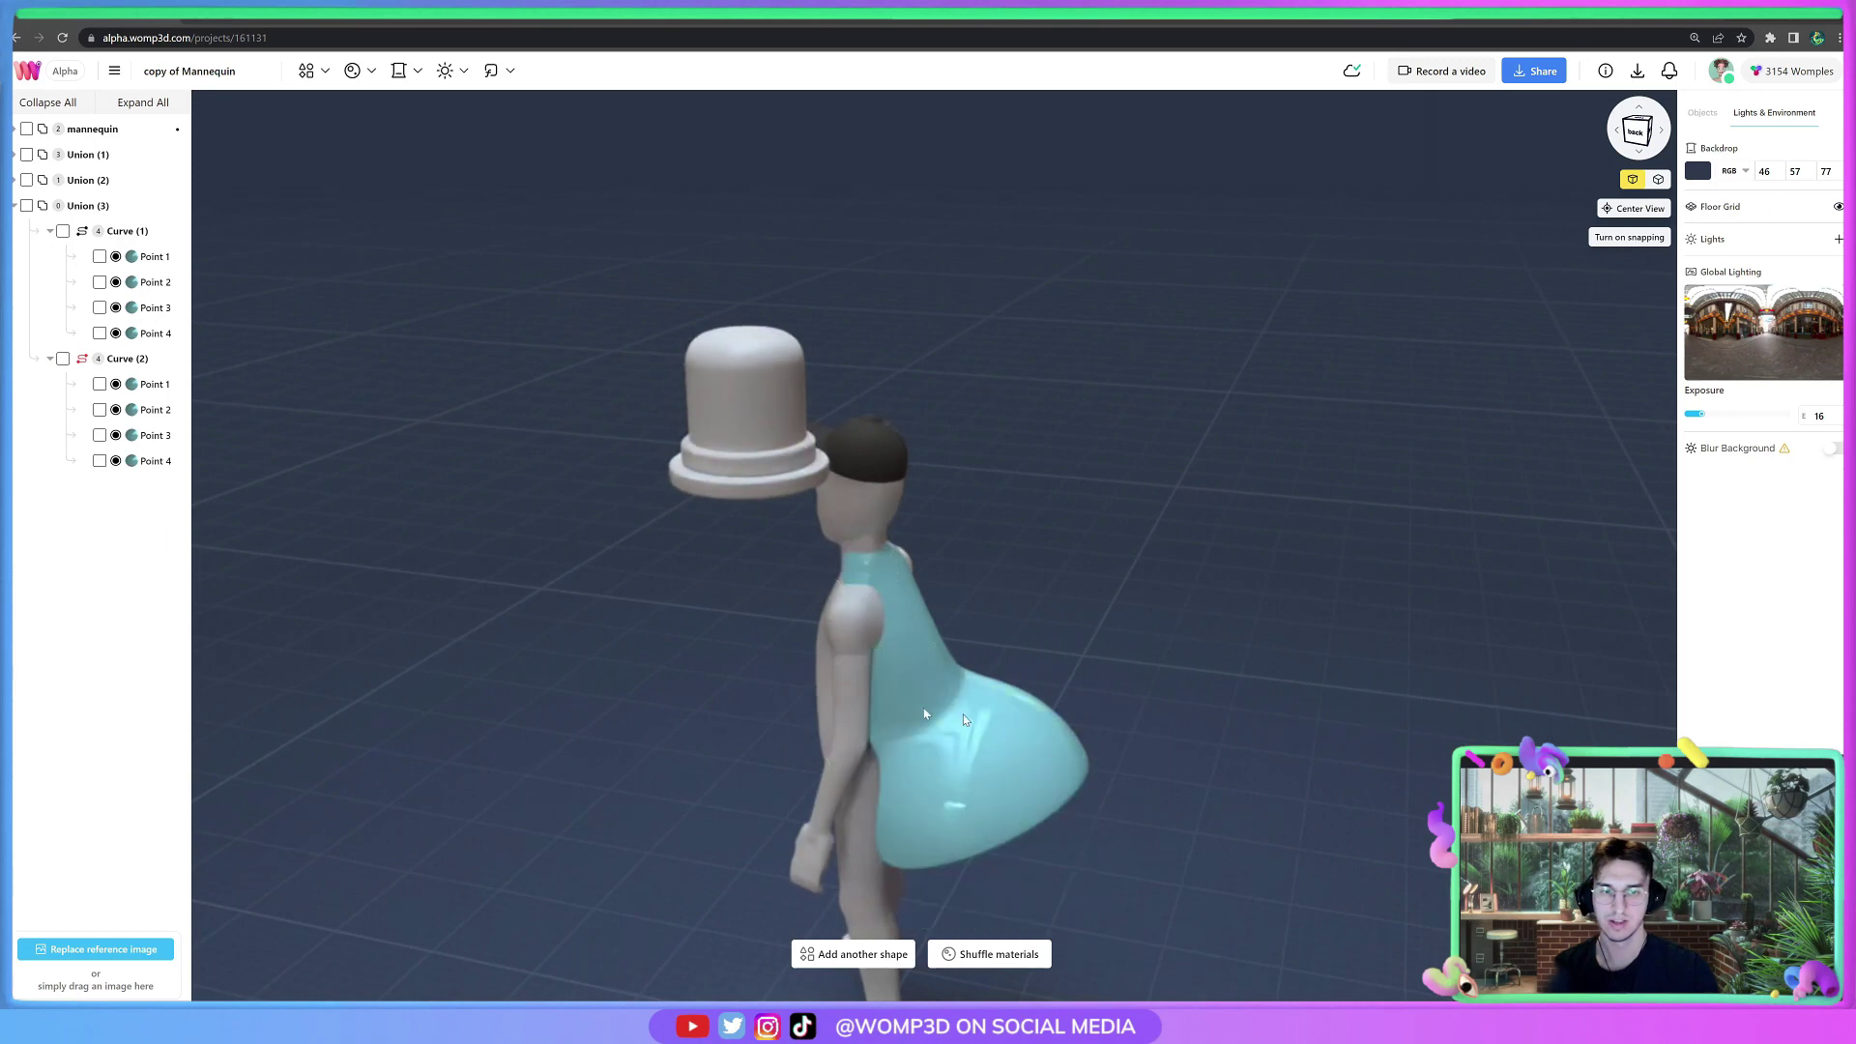
Push Point 3 of the positive cape curve backward to about Z 147.96 to thicken the cape wall.
{"action": "left_click", "coordinate": [151, 436]}
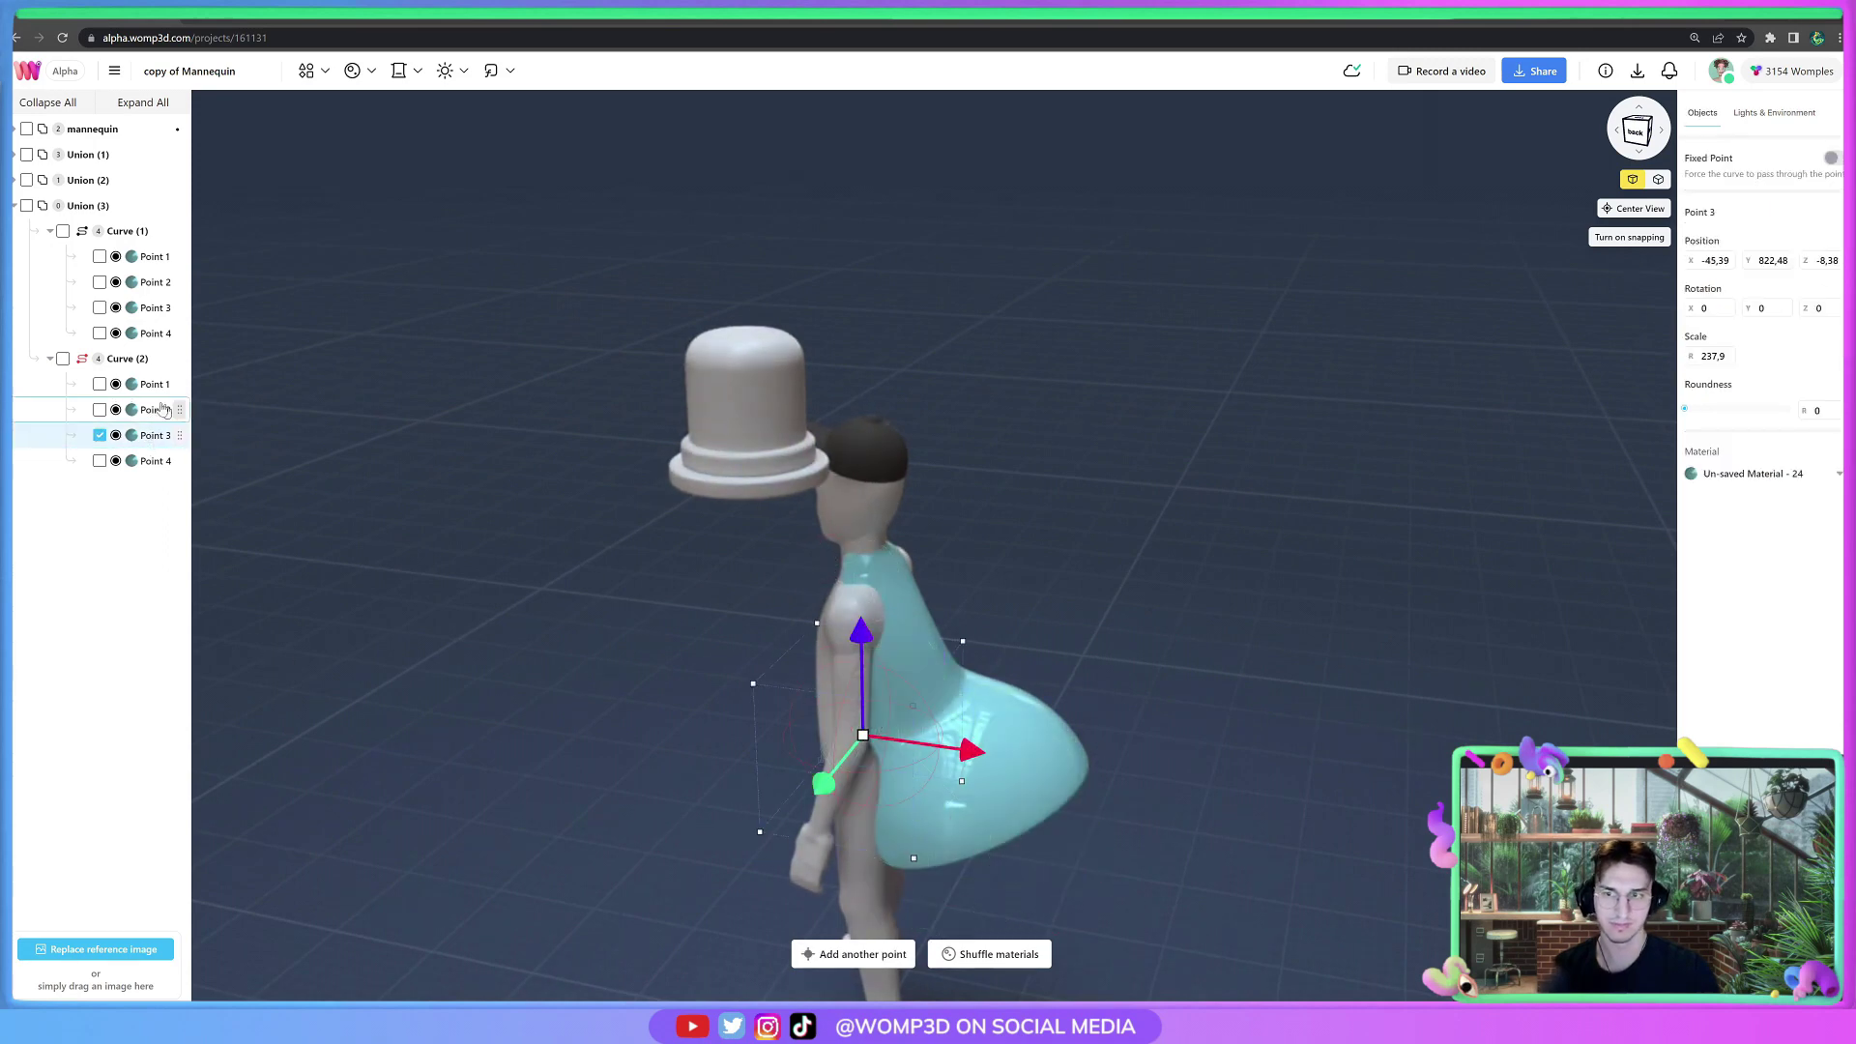
{"action": "left_click", "coordinate": [157, 307]}
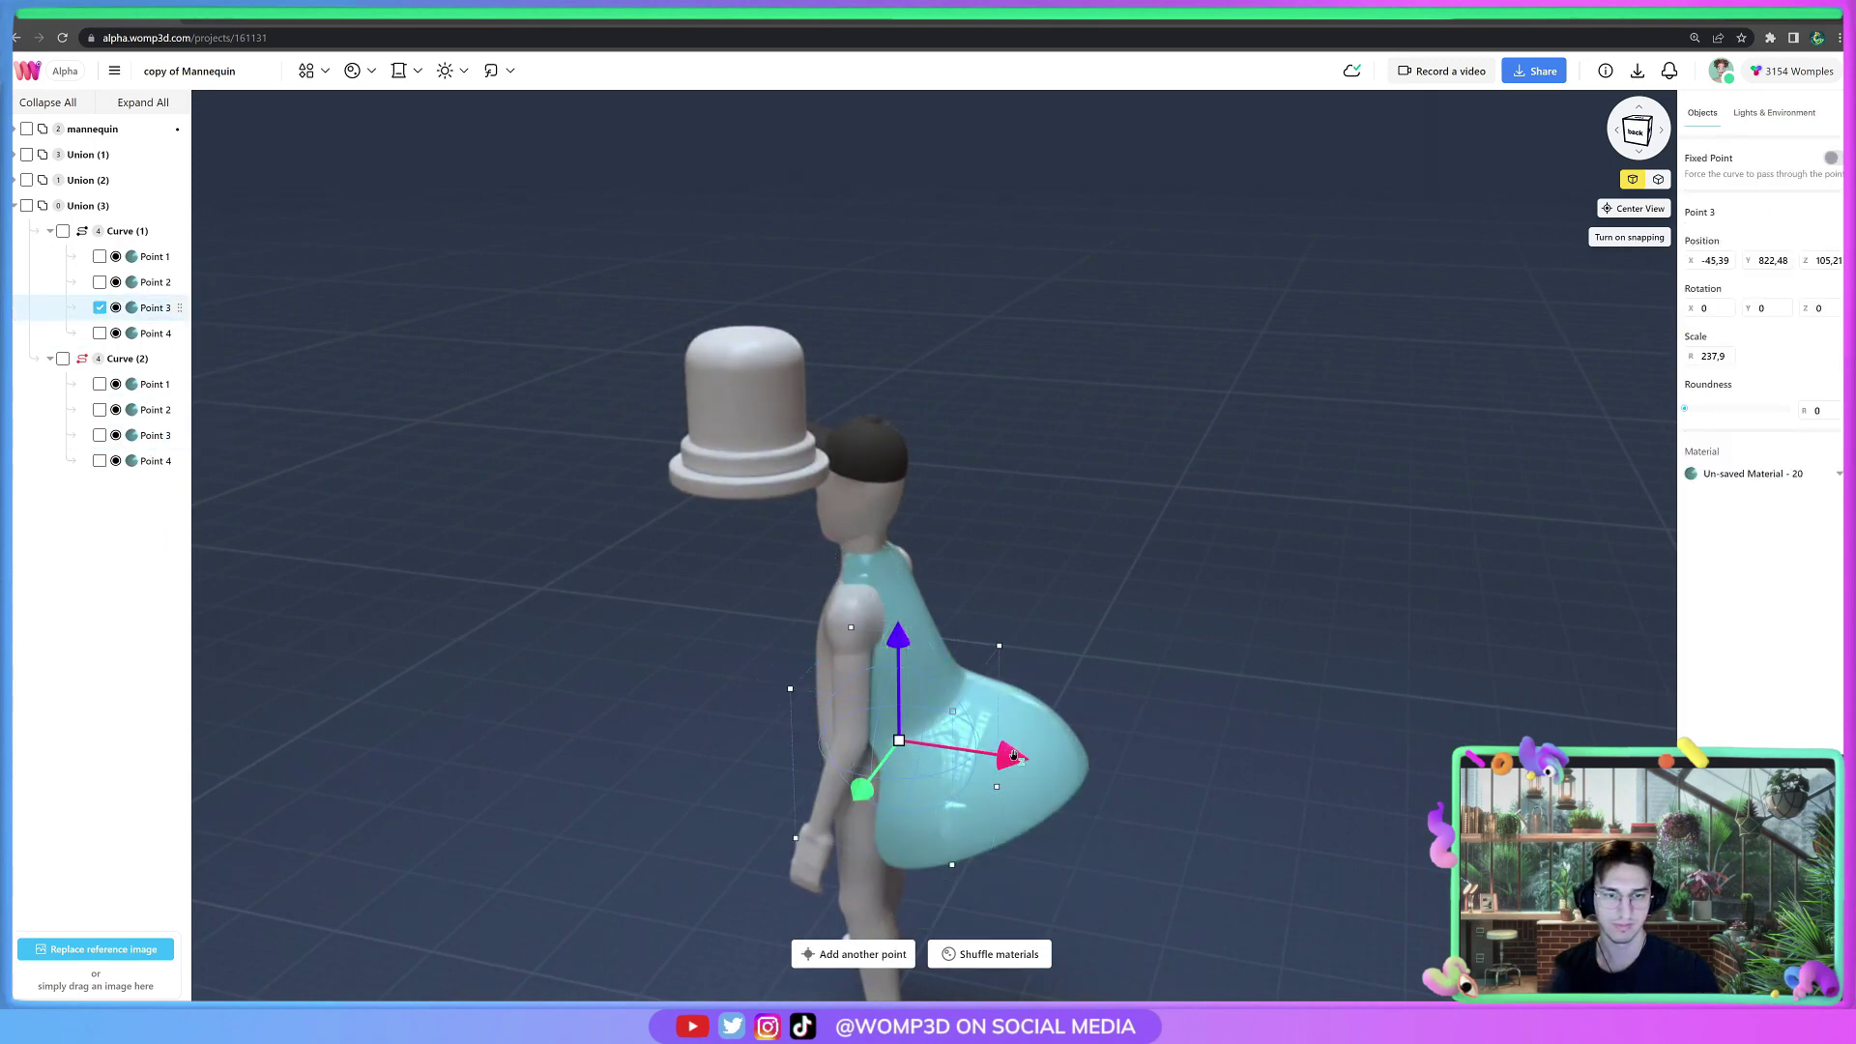
{"action": "left_click_drag", "start_coordinate": [1023, 756], "coordinate": [1027, 757]}
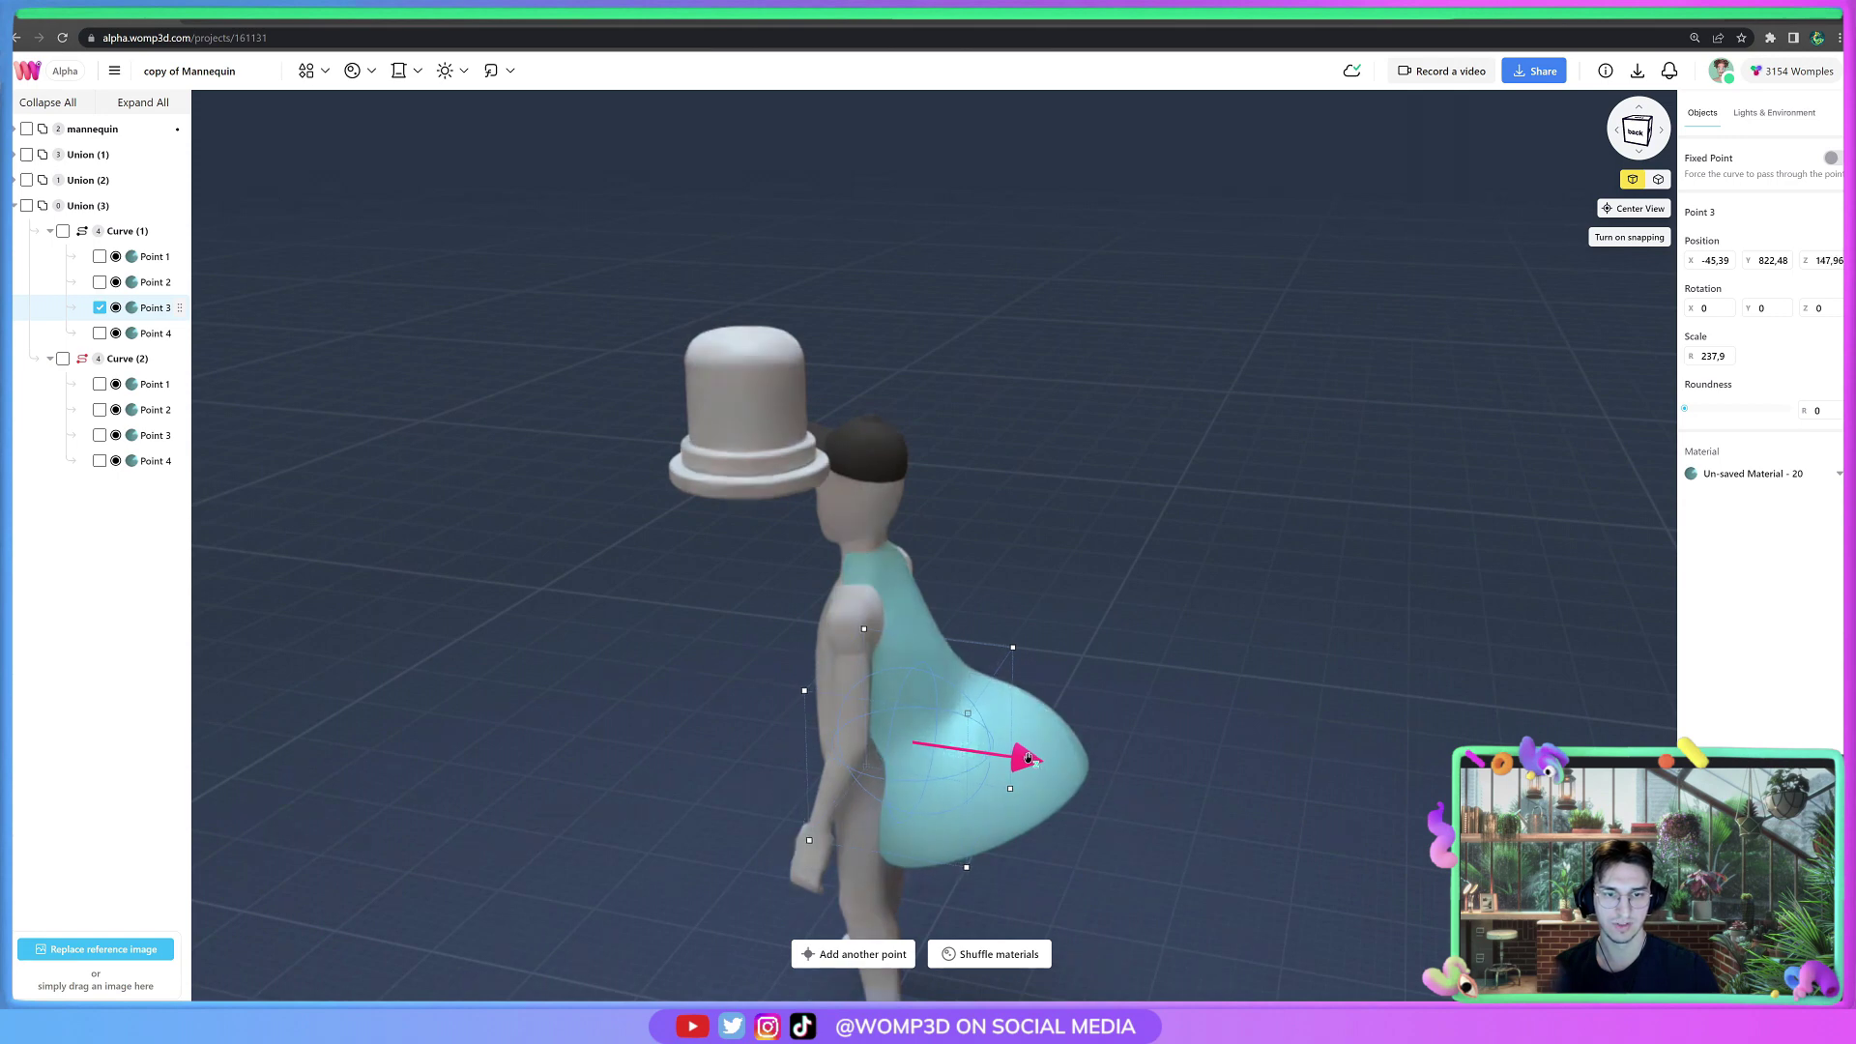
{"action": "left_click", "coordinate": [1272, 729]}
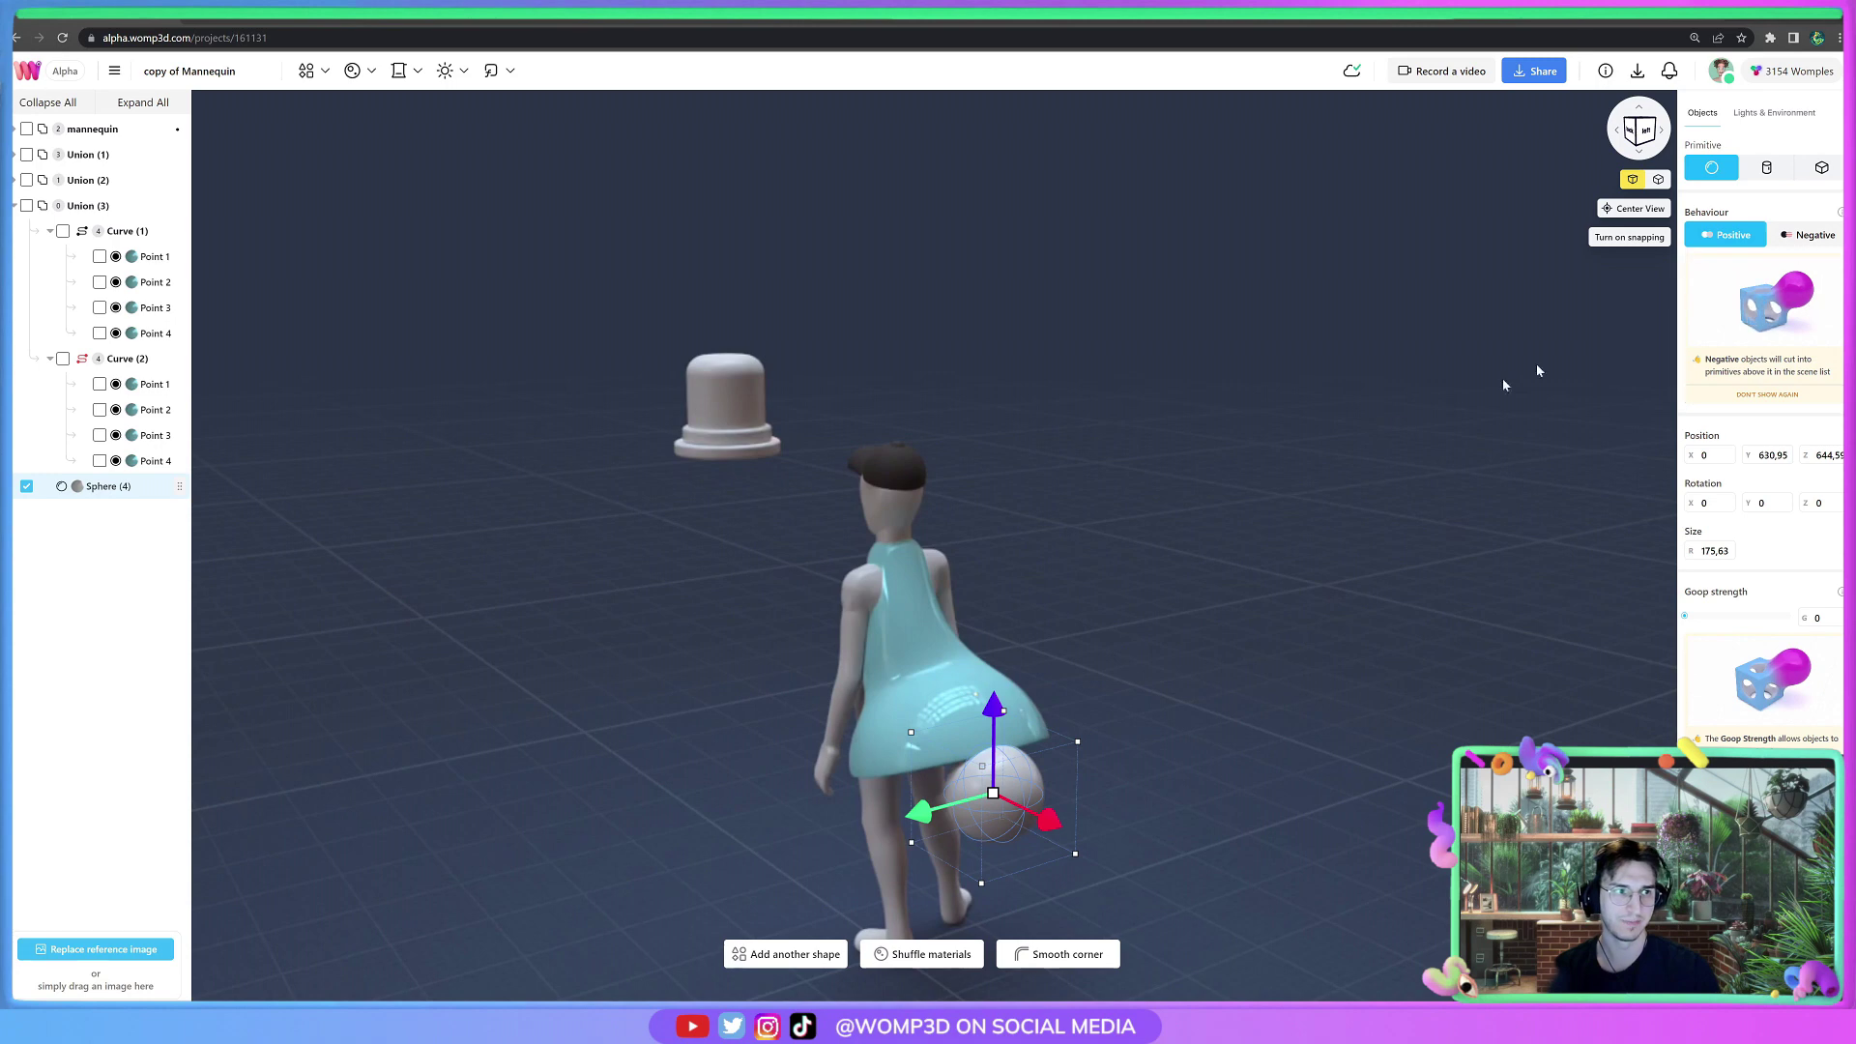
Make the sphere below the cape negative and raise it to the hem inside Union (3), with a goop strength of 70.
{"action": "left_click_drag", "start_coordinate": [1244, 532], "coordinate": [1154, 537]}
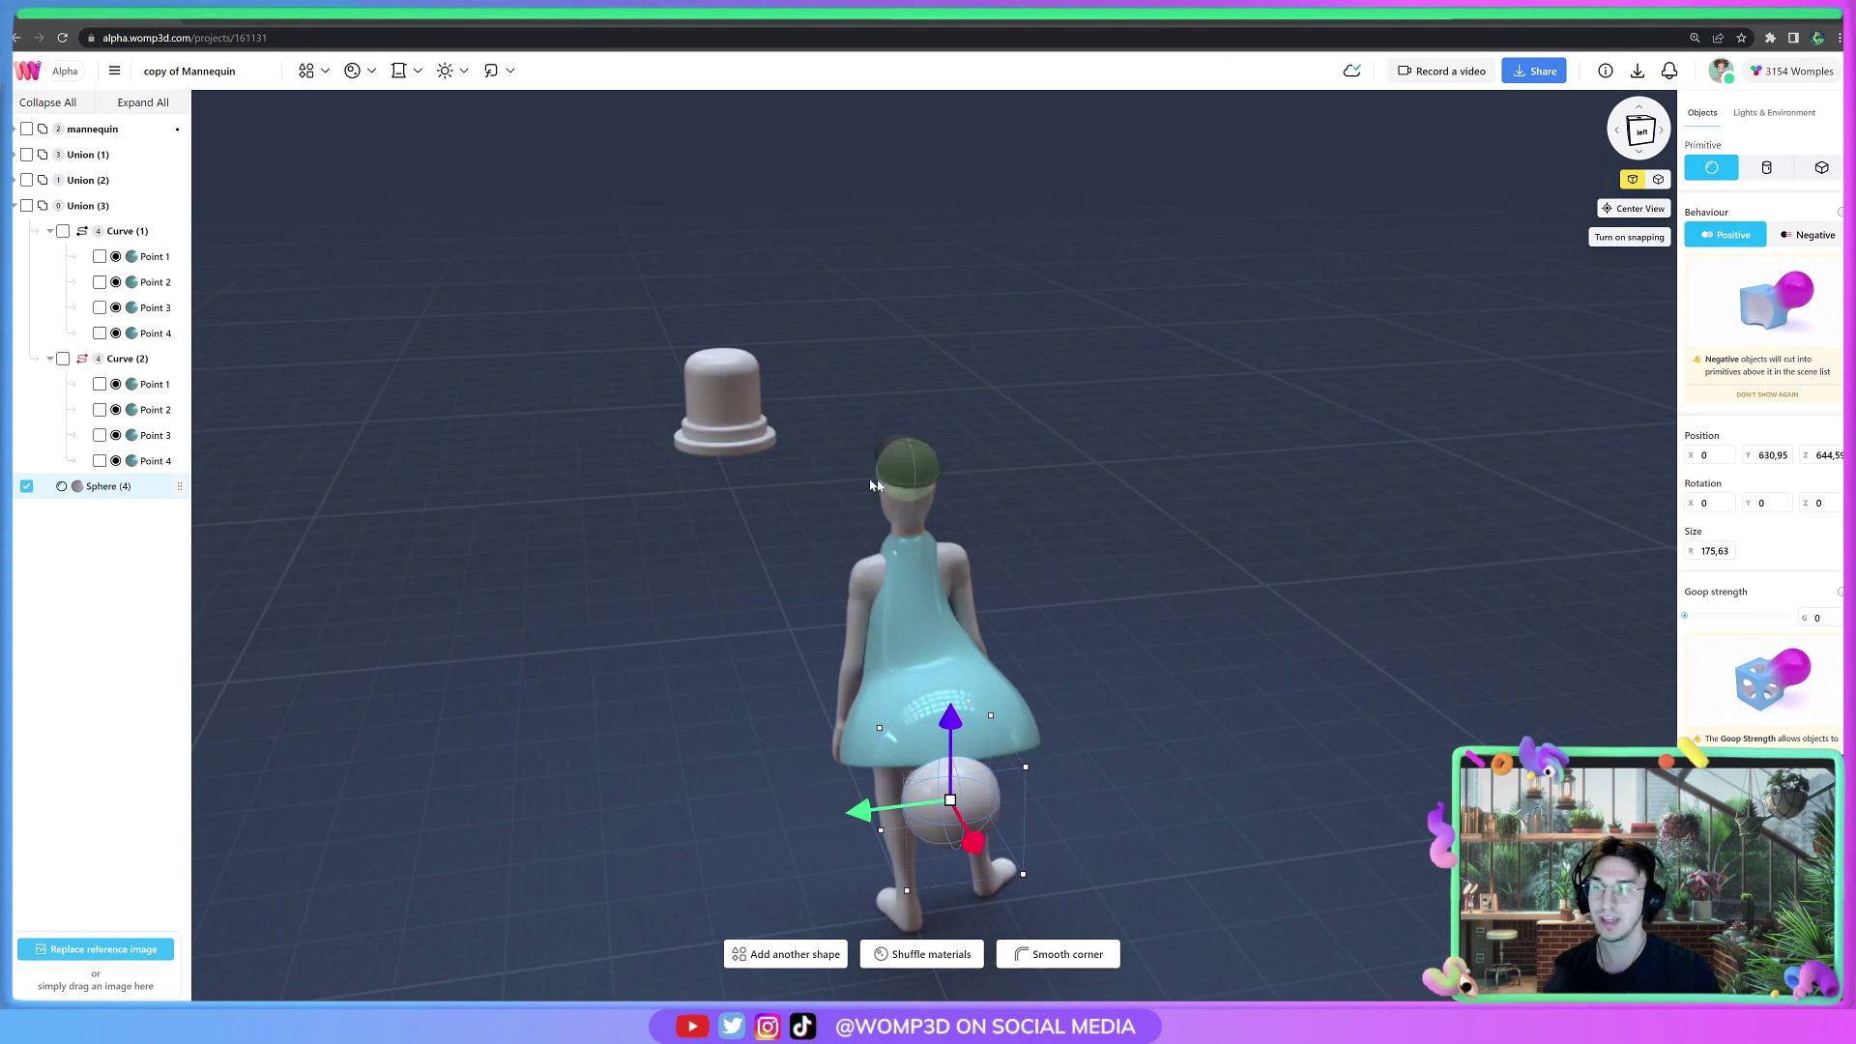
{"action": "left_click", "coordinate": [1807, 235]}
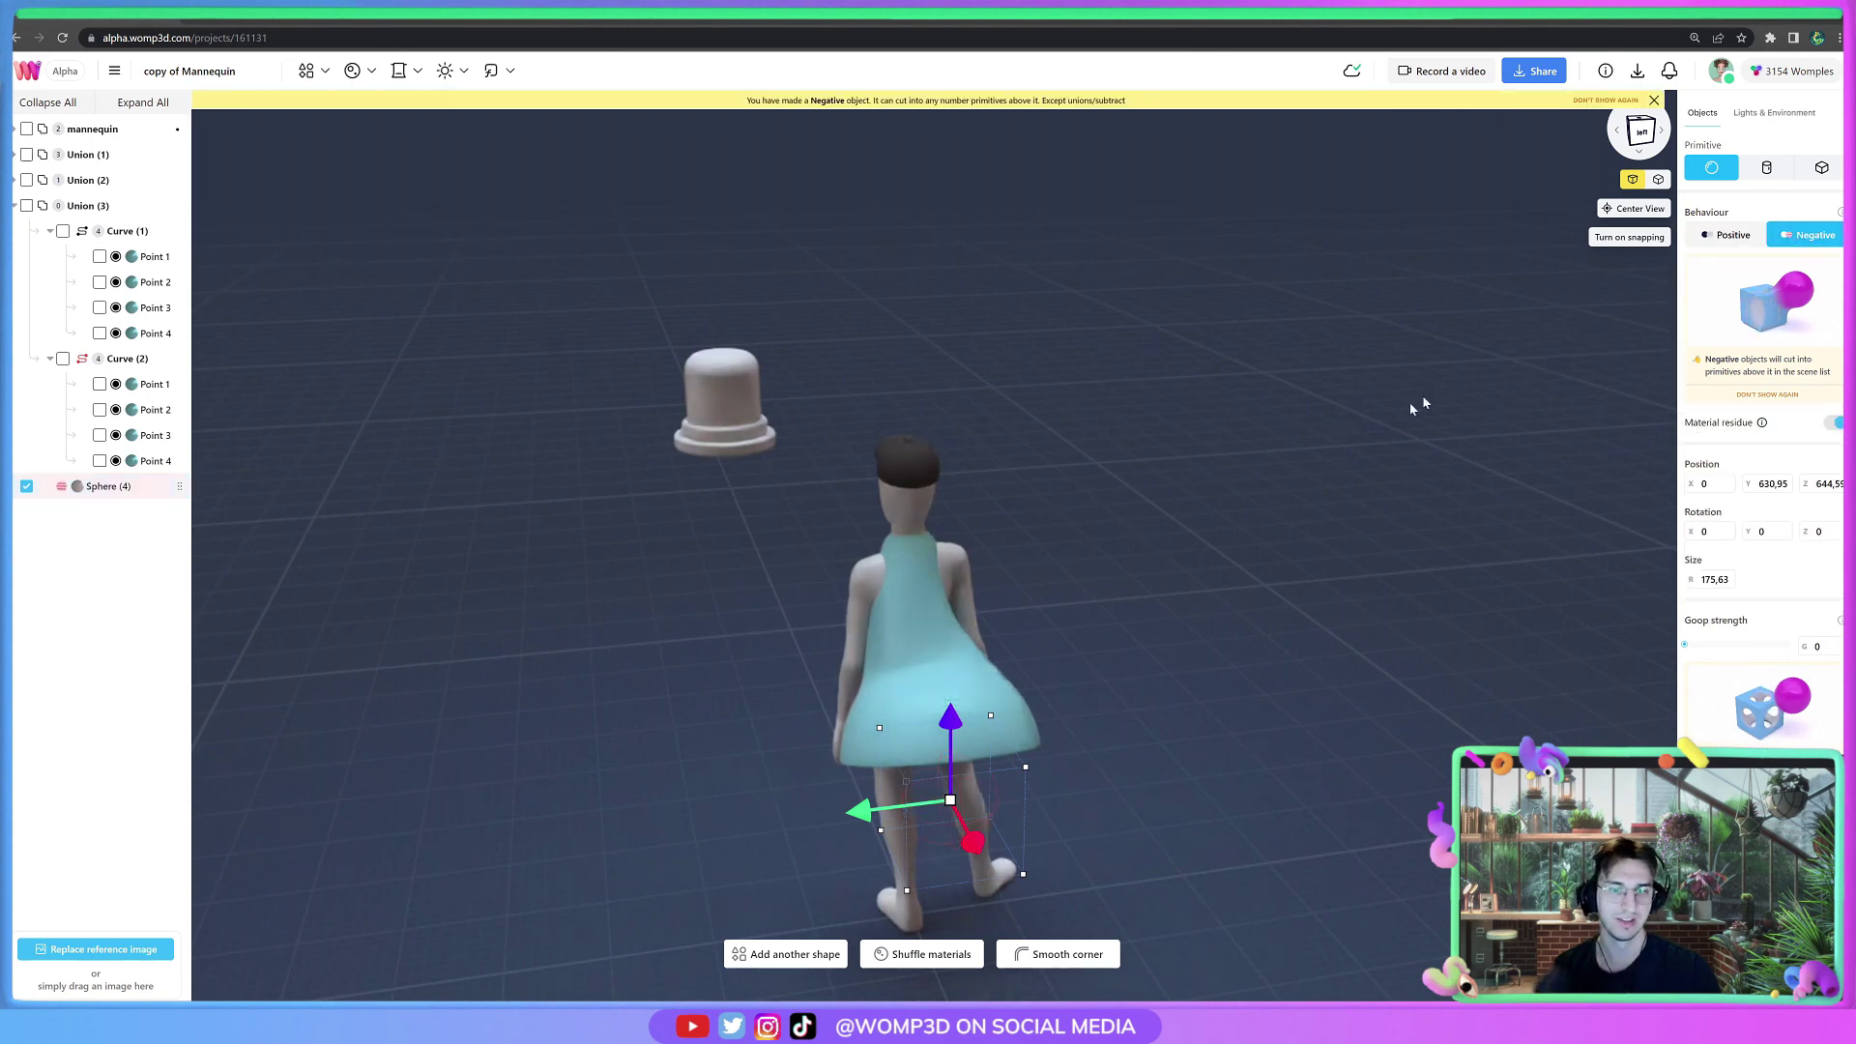
{"action": "left_click_drag", "start_coordinate": [951, 717], "coordinate": [958, 691]}
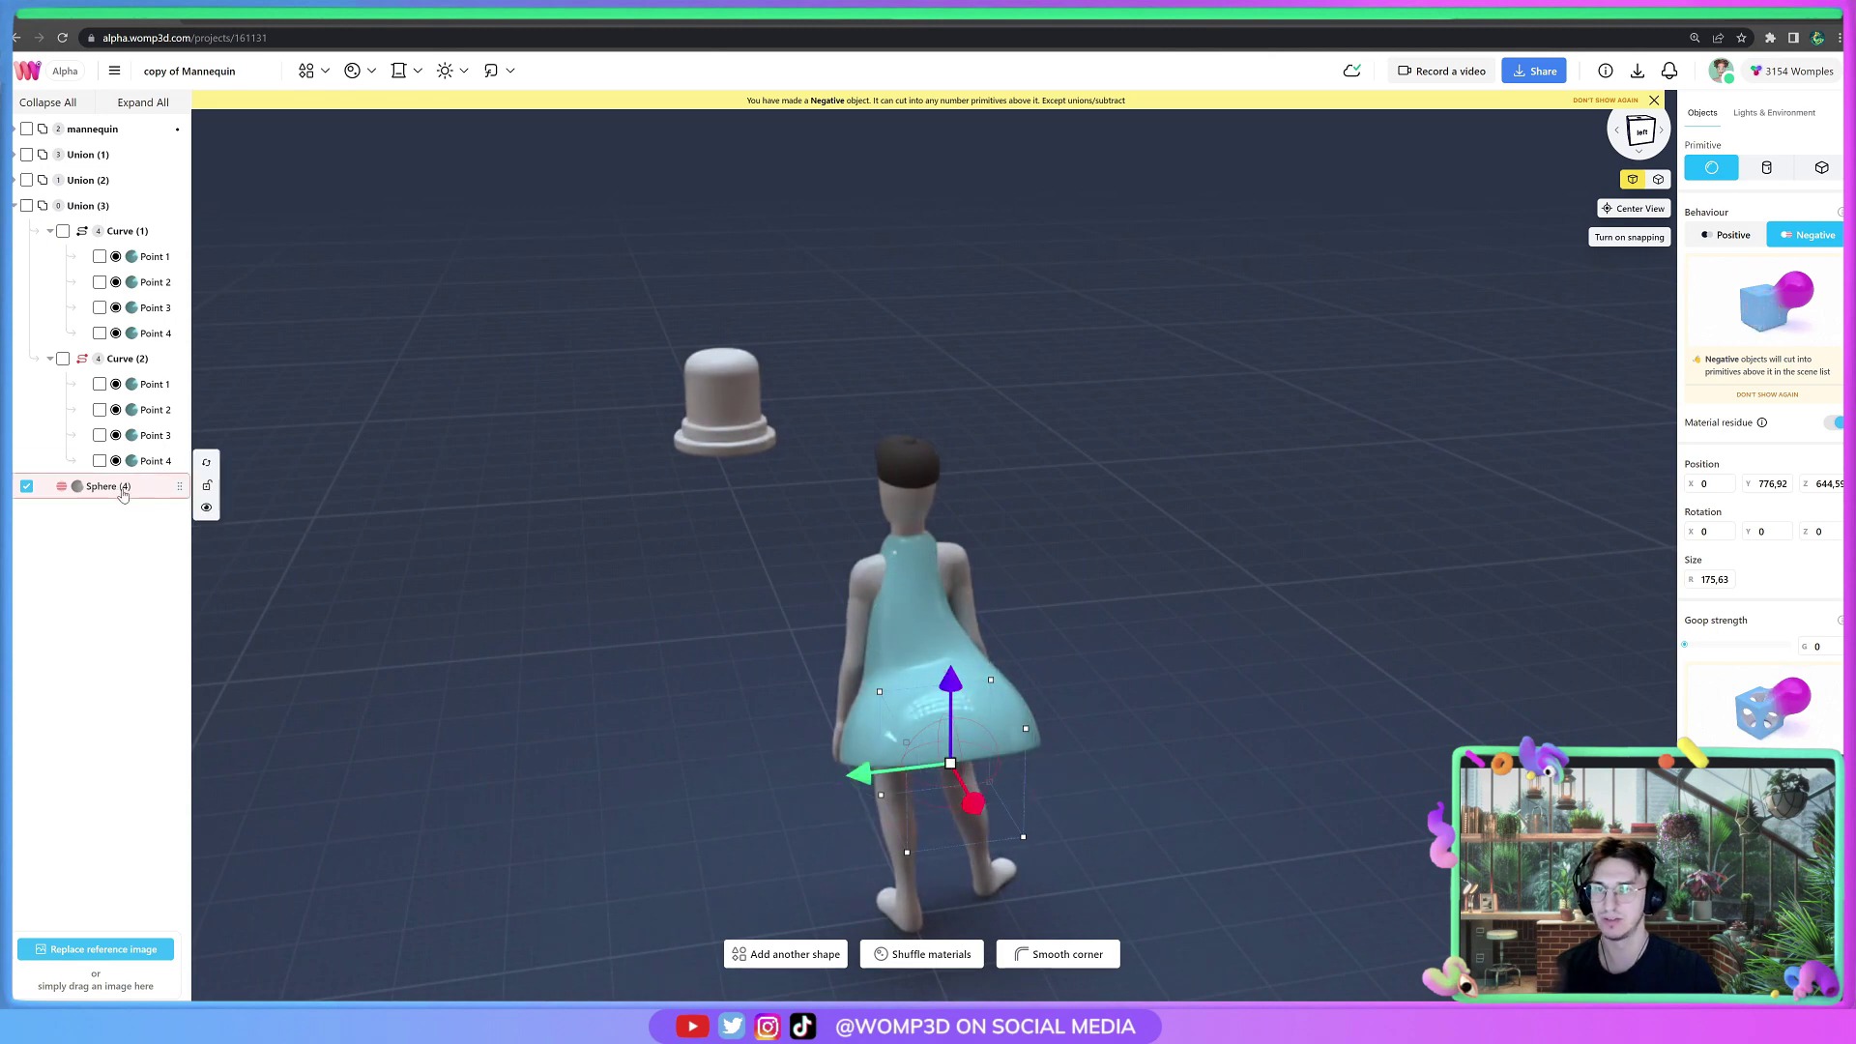
{"action": "left_click_drag", "start_coordinate": [123, 491], "coordinate": [126, 468]}
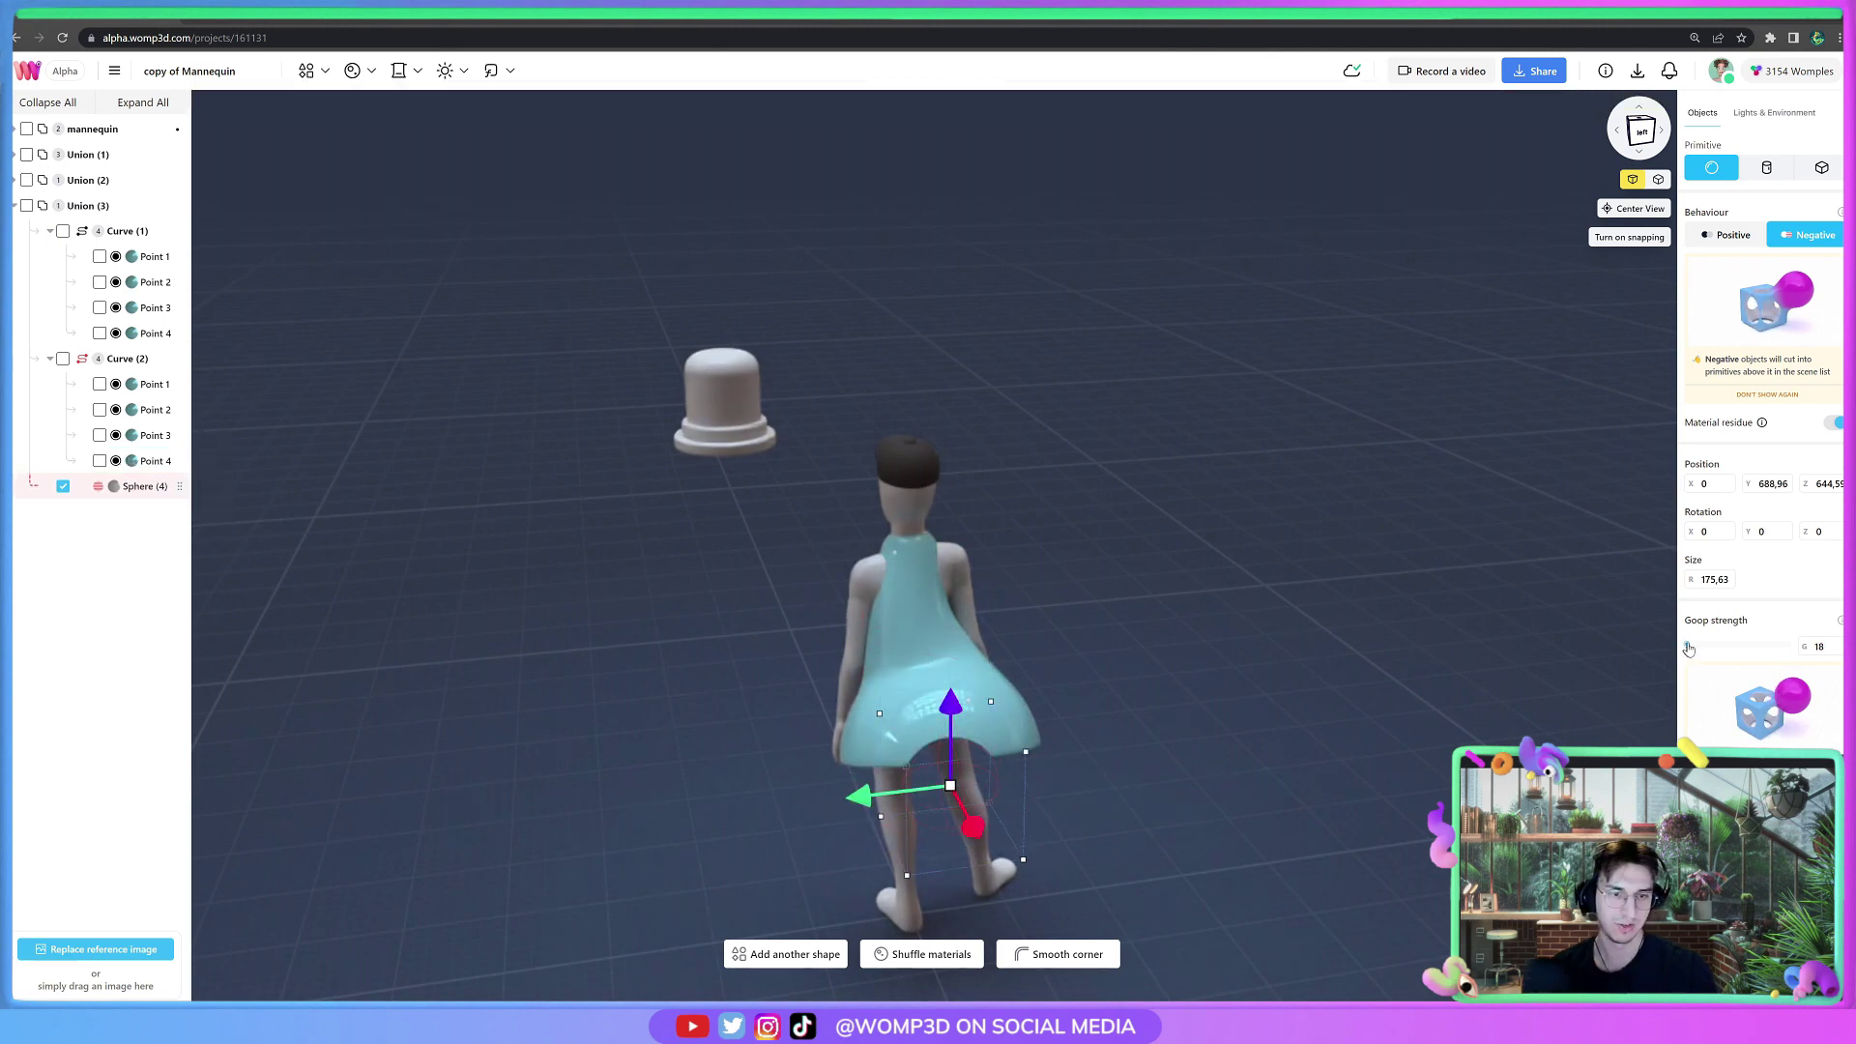
{"action": "left_click_drag", "start_coordinate": [1689, 649], "coordinate": [1691, 649]}
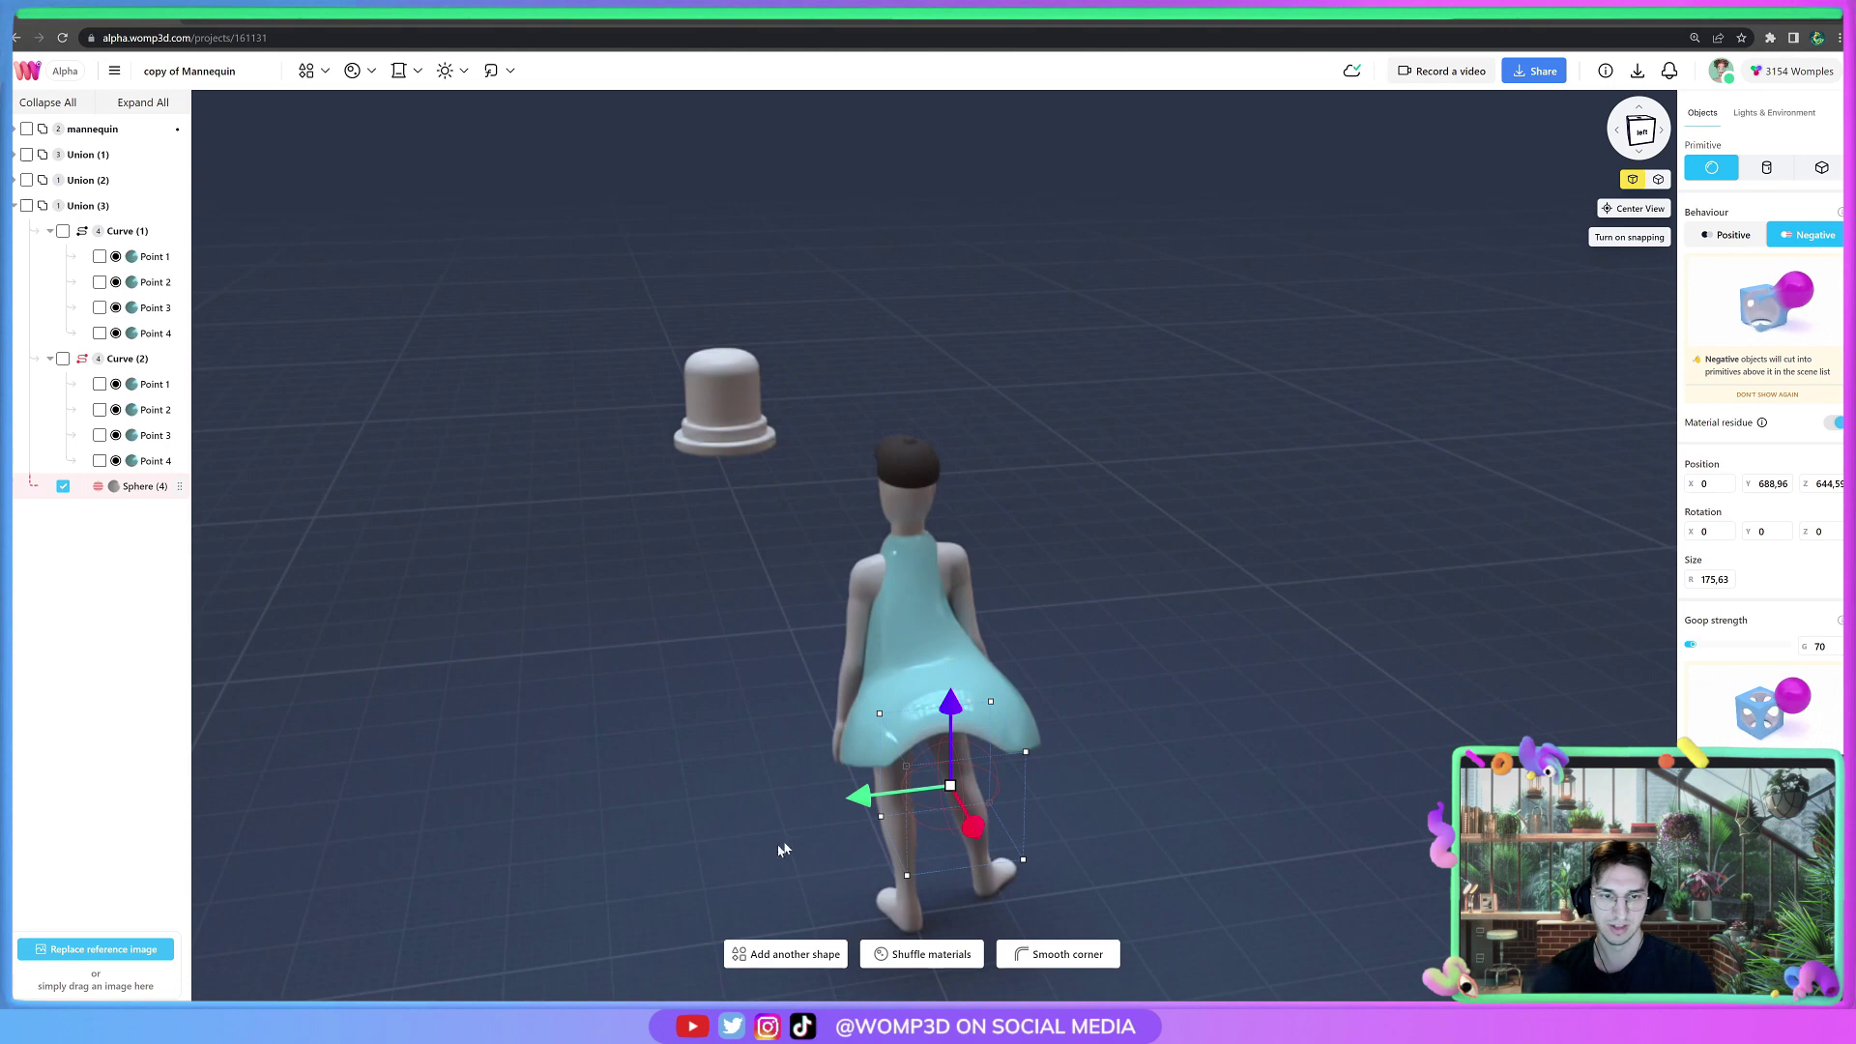
Move the negative sphere to about X -141.83, Y 652.09, and place a copy at about X 318.35 for a second hem scallop.
{"action": "left_click_drag", "start_coordinate": [894, 797], "coordinate": [902, 799]}
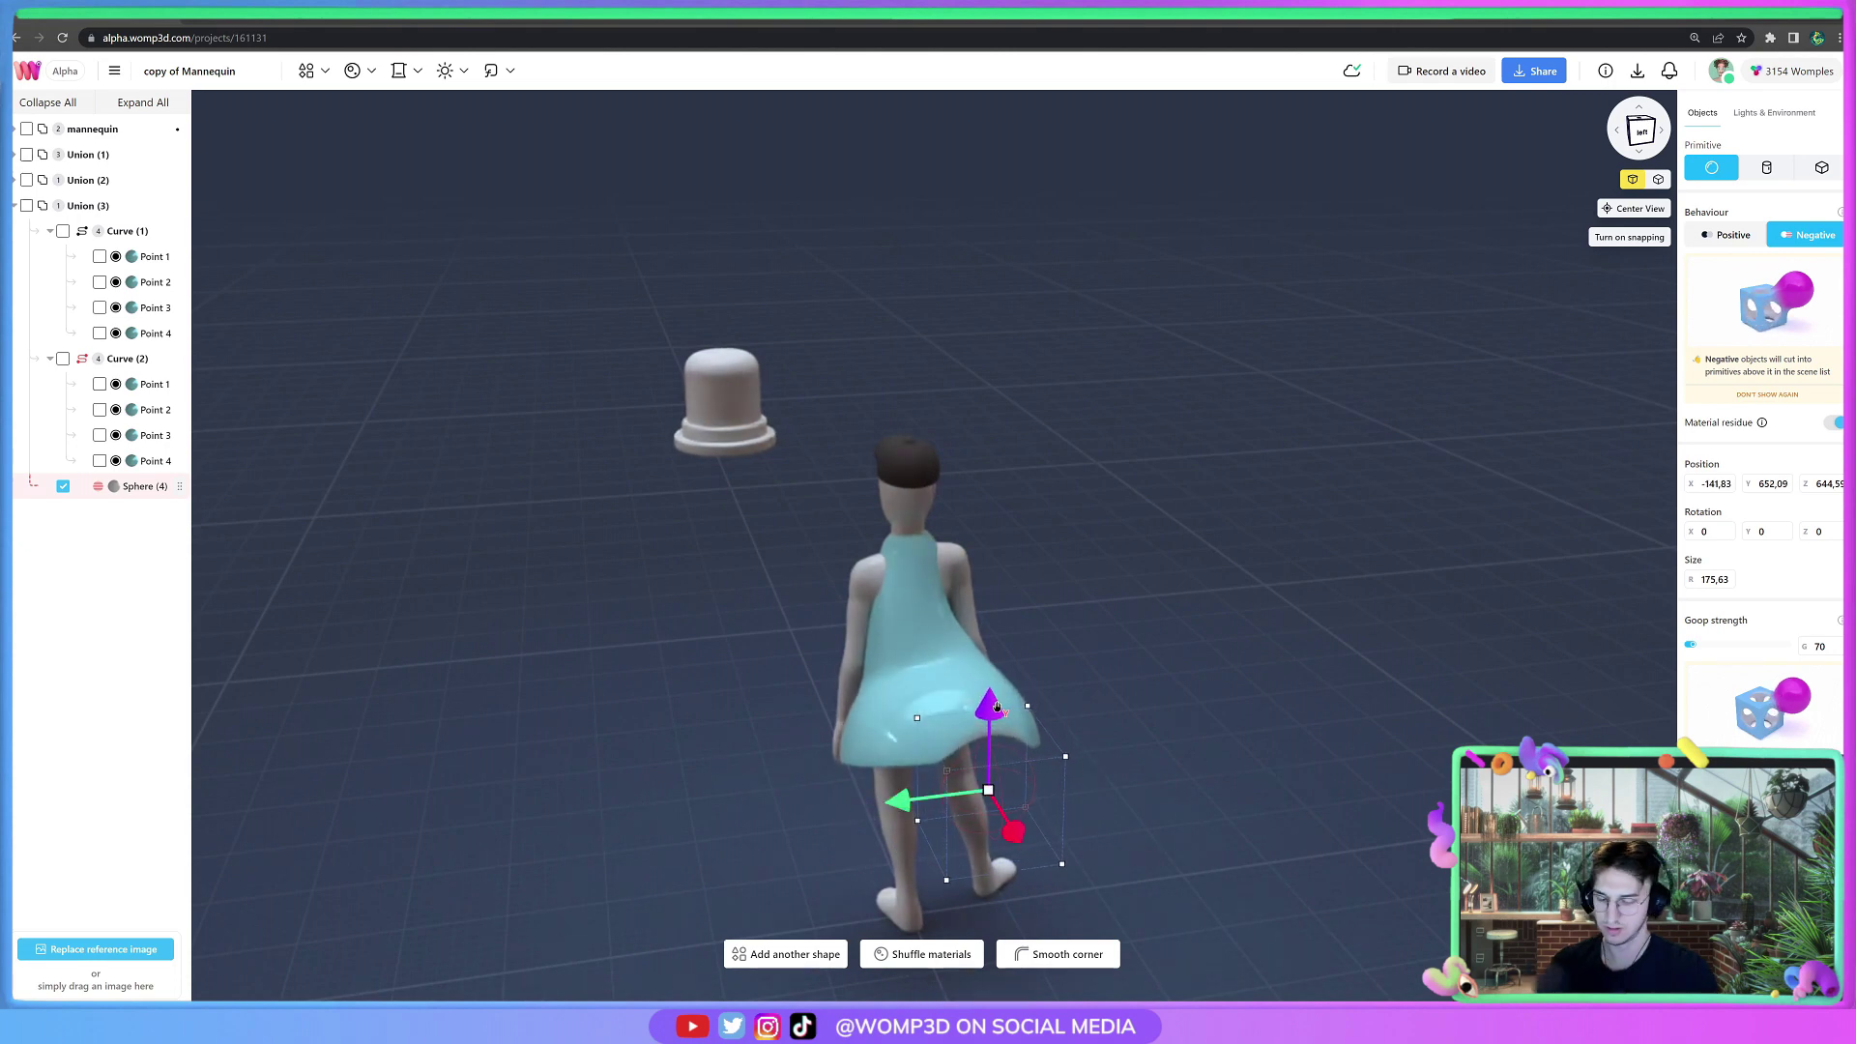
{"action": "key", "text": "ctrl+v"}
{"action": "left_click_drag", "start_coordinate": [898, 799], "coordinate": [815, 794]}
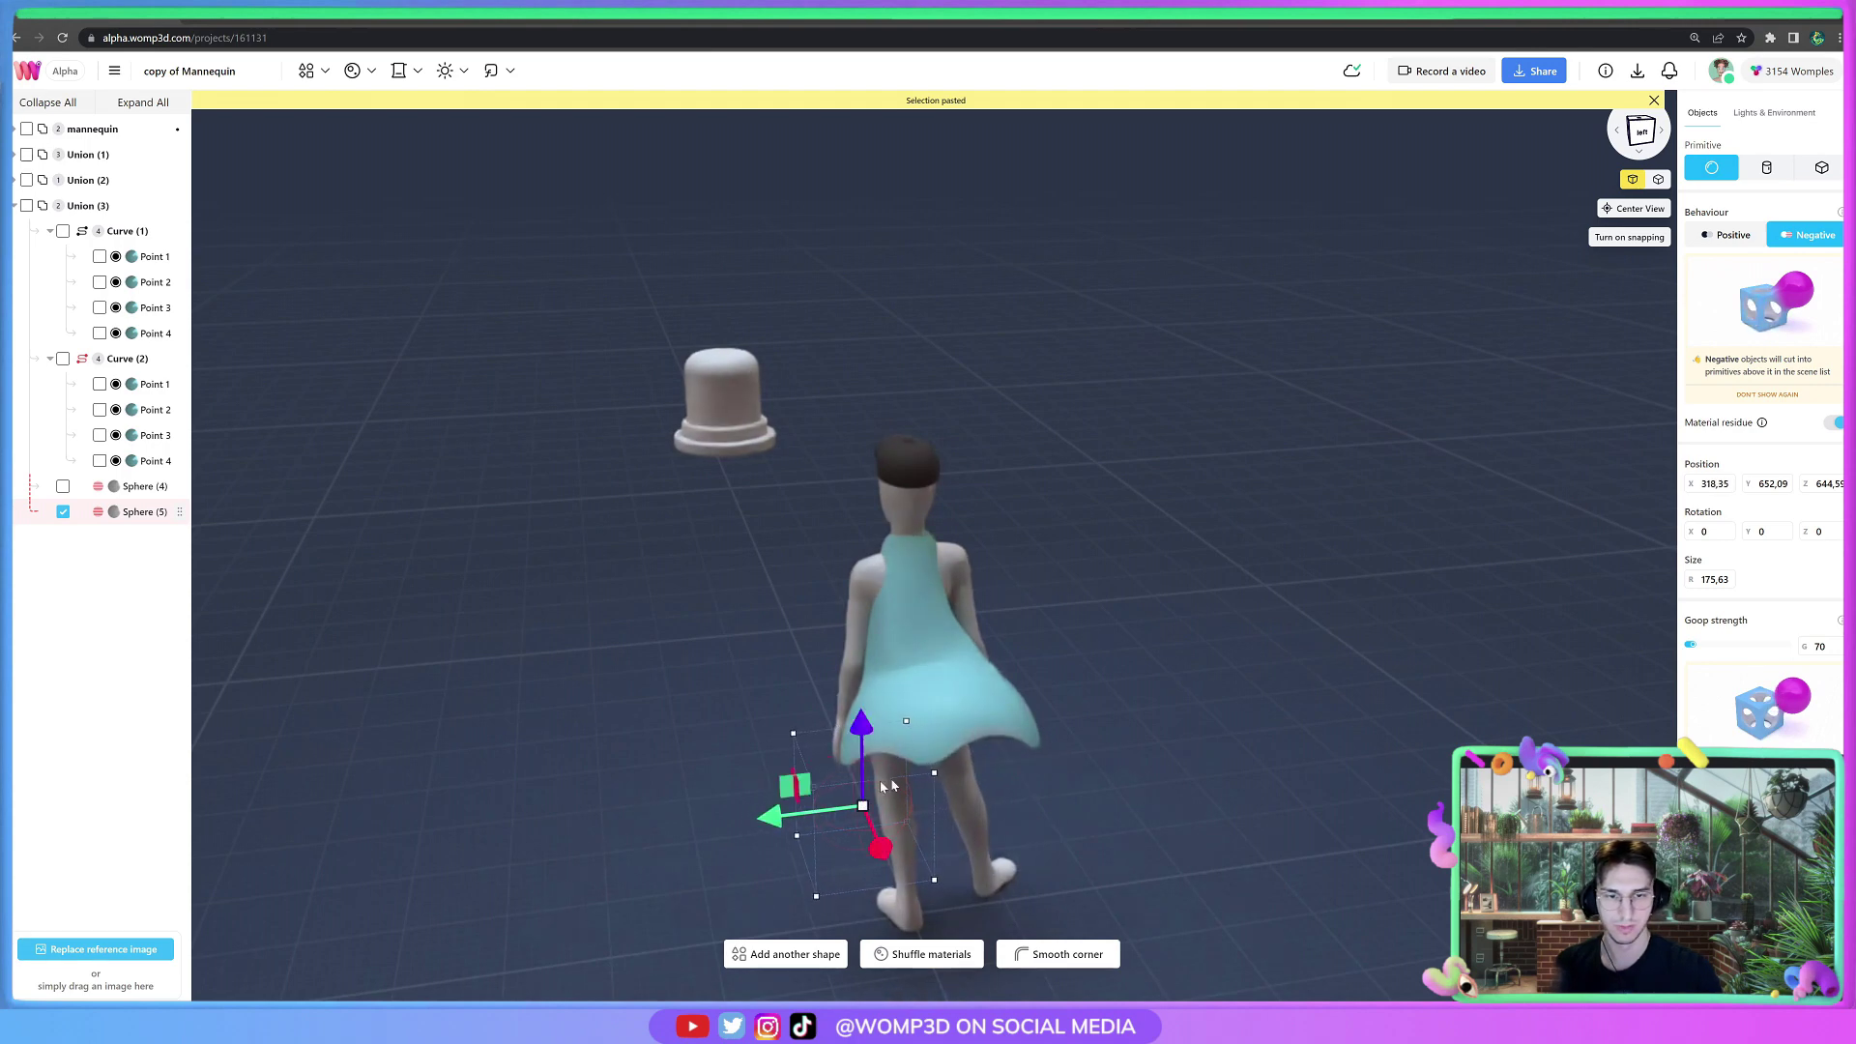
{"action": "left_click_drag", "start_coordinate": [861, 725], "coordinate": [862, 731]}
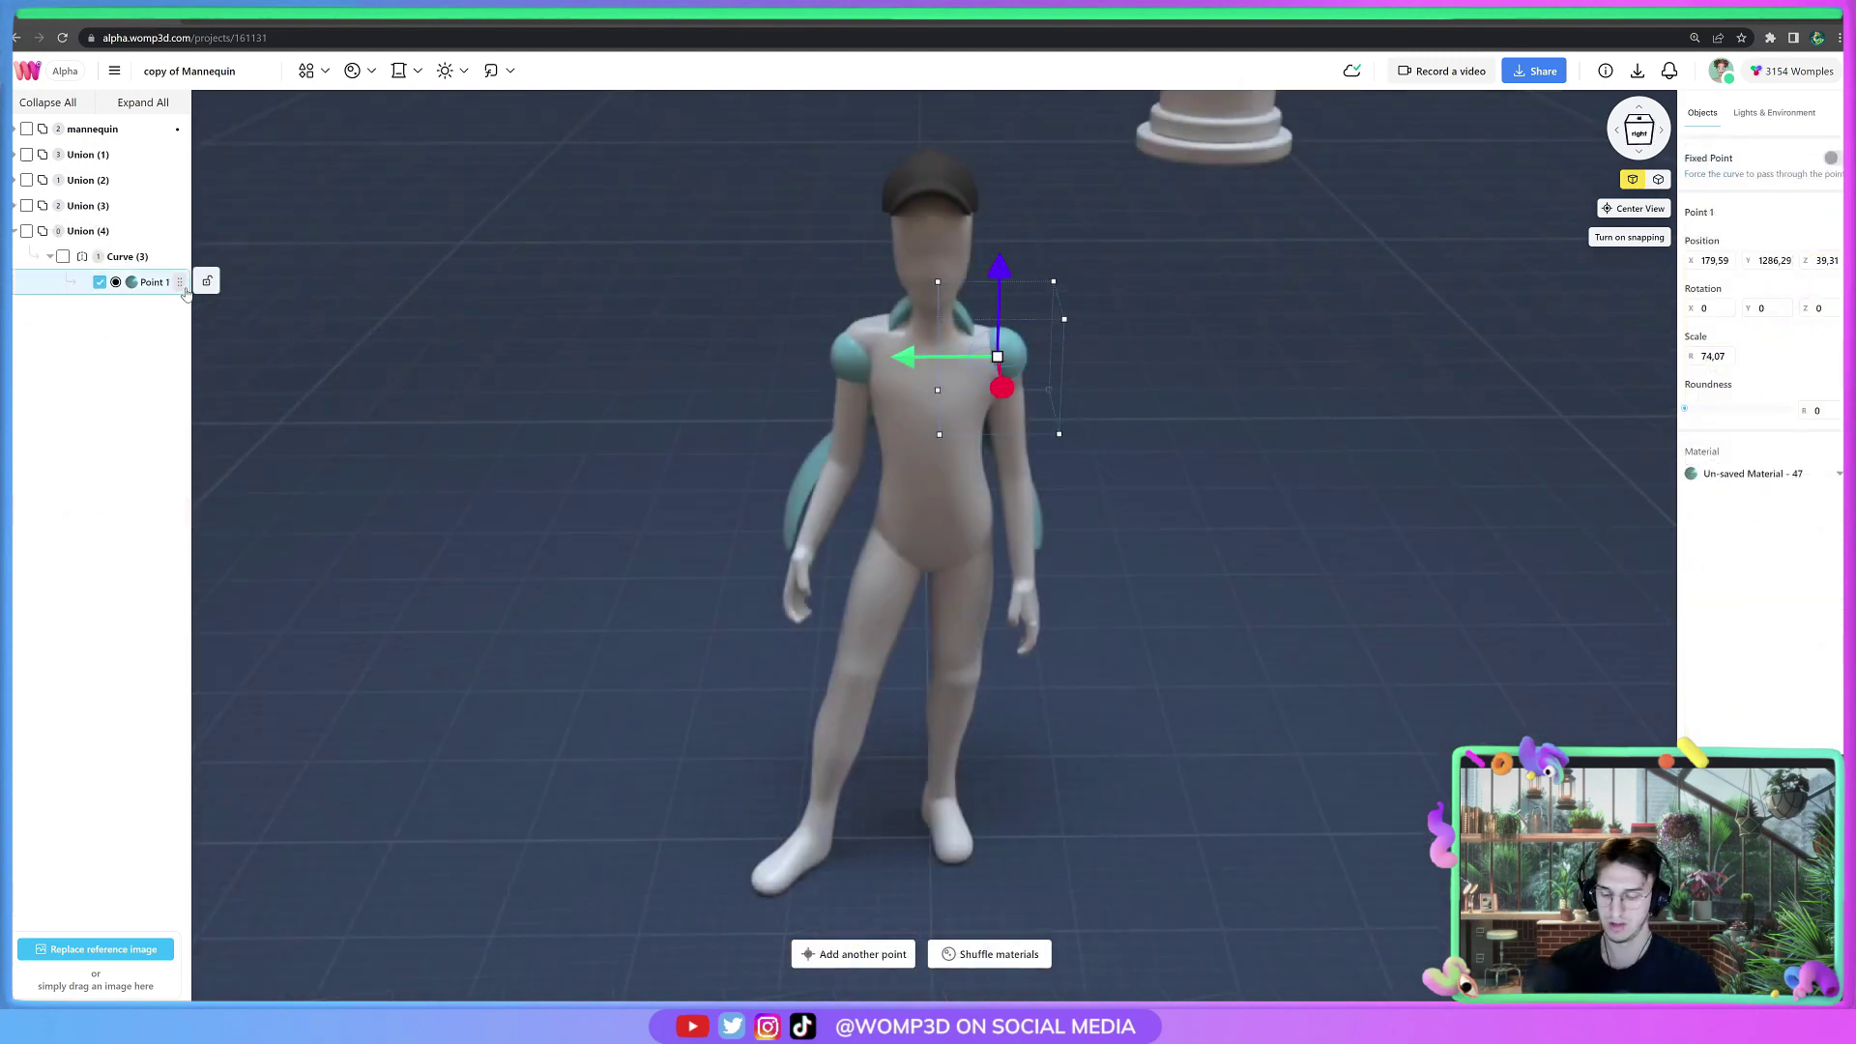
Duplicate the shoulder curve's Point 1 and place the copy down the upper arm at about X 234.22, Y 1082.87.
{"action": "key", "text": "ctrl+v"}
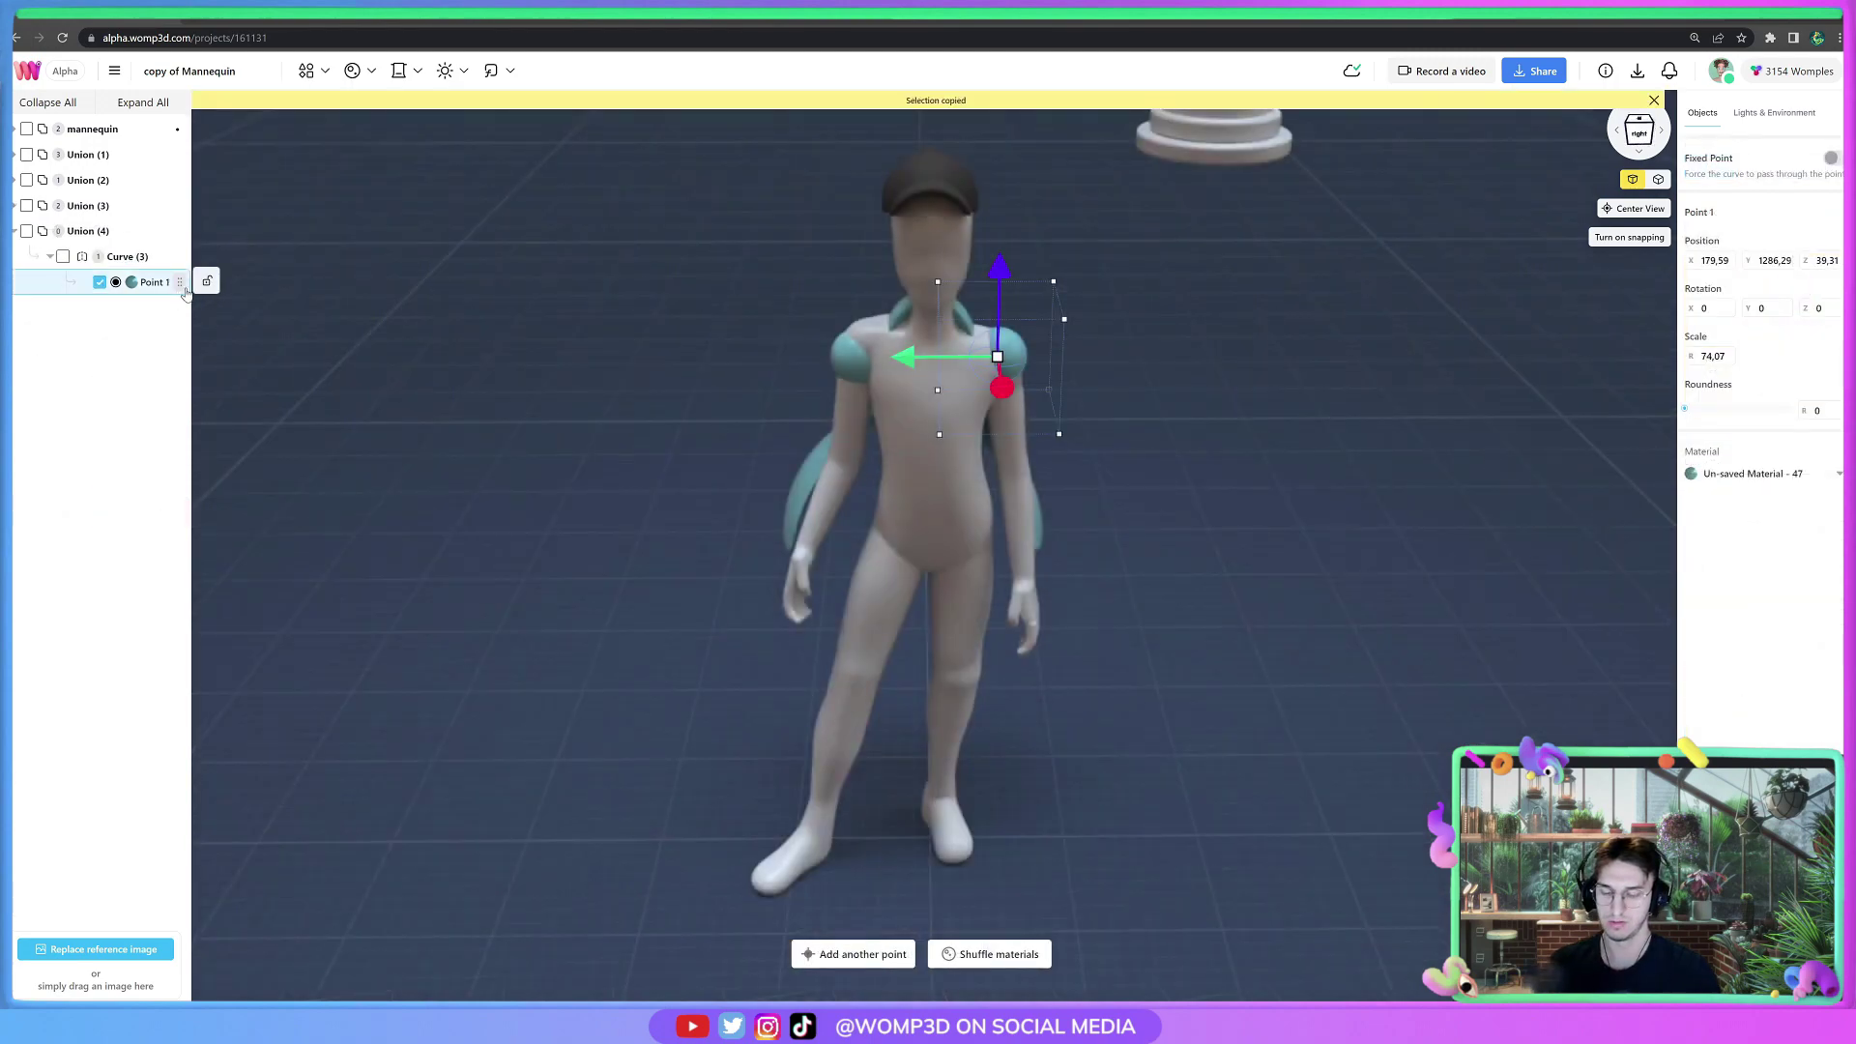
{"action": "left_click_drag", "start_coordinate": [1013, 290], "coordinate": [1010, 363]}
{"action": "left_click_drag", "start_coordinate": [924, 433], "coordinate": [927, 433]}
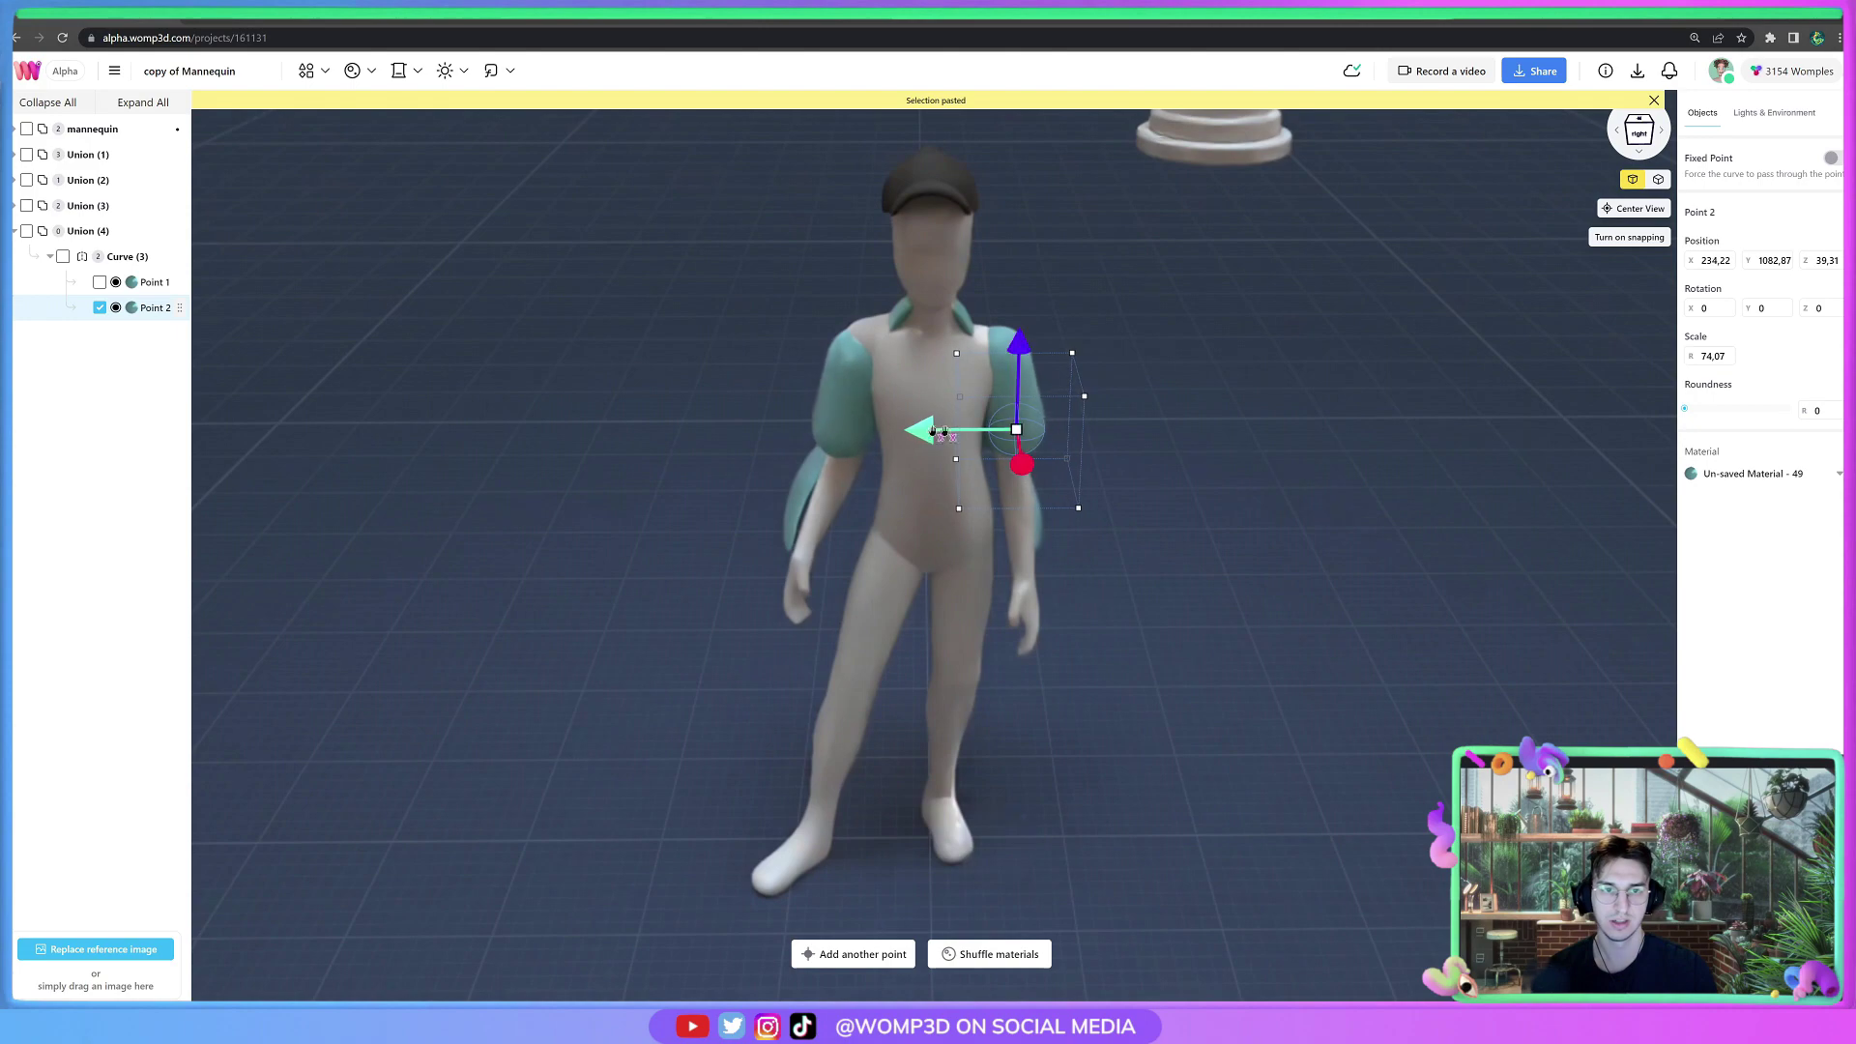
Lower the shoulder curve's second point slightly and enlarge it so the sleeves puff out around the upper arms.
{"action": "left_click_drag", "start_coordinate": [783, 462], "coordinate": [709, 447]}
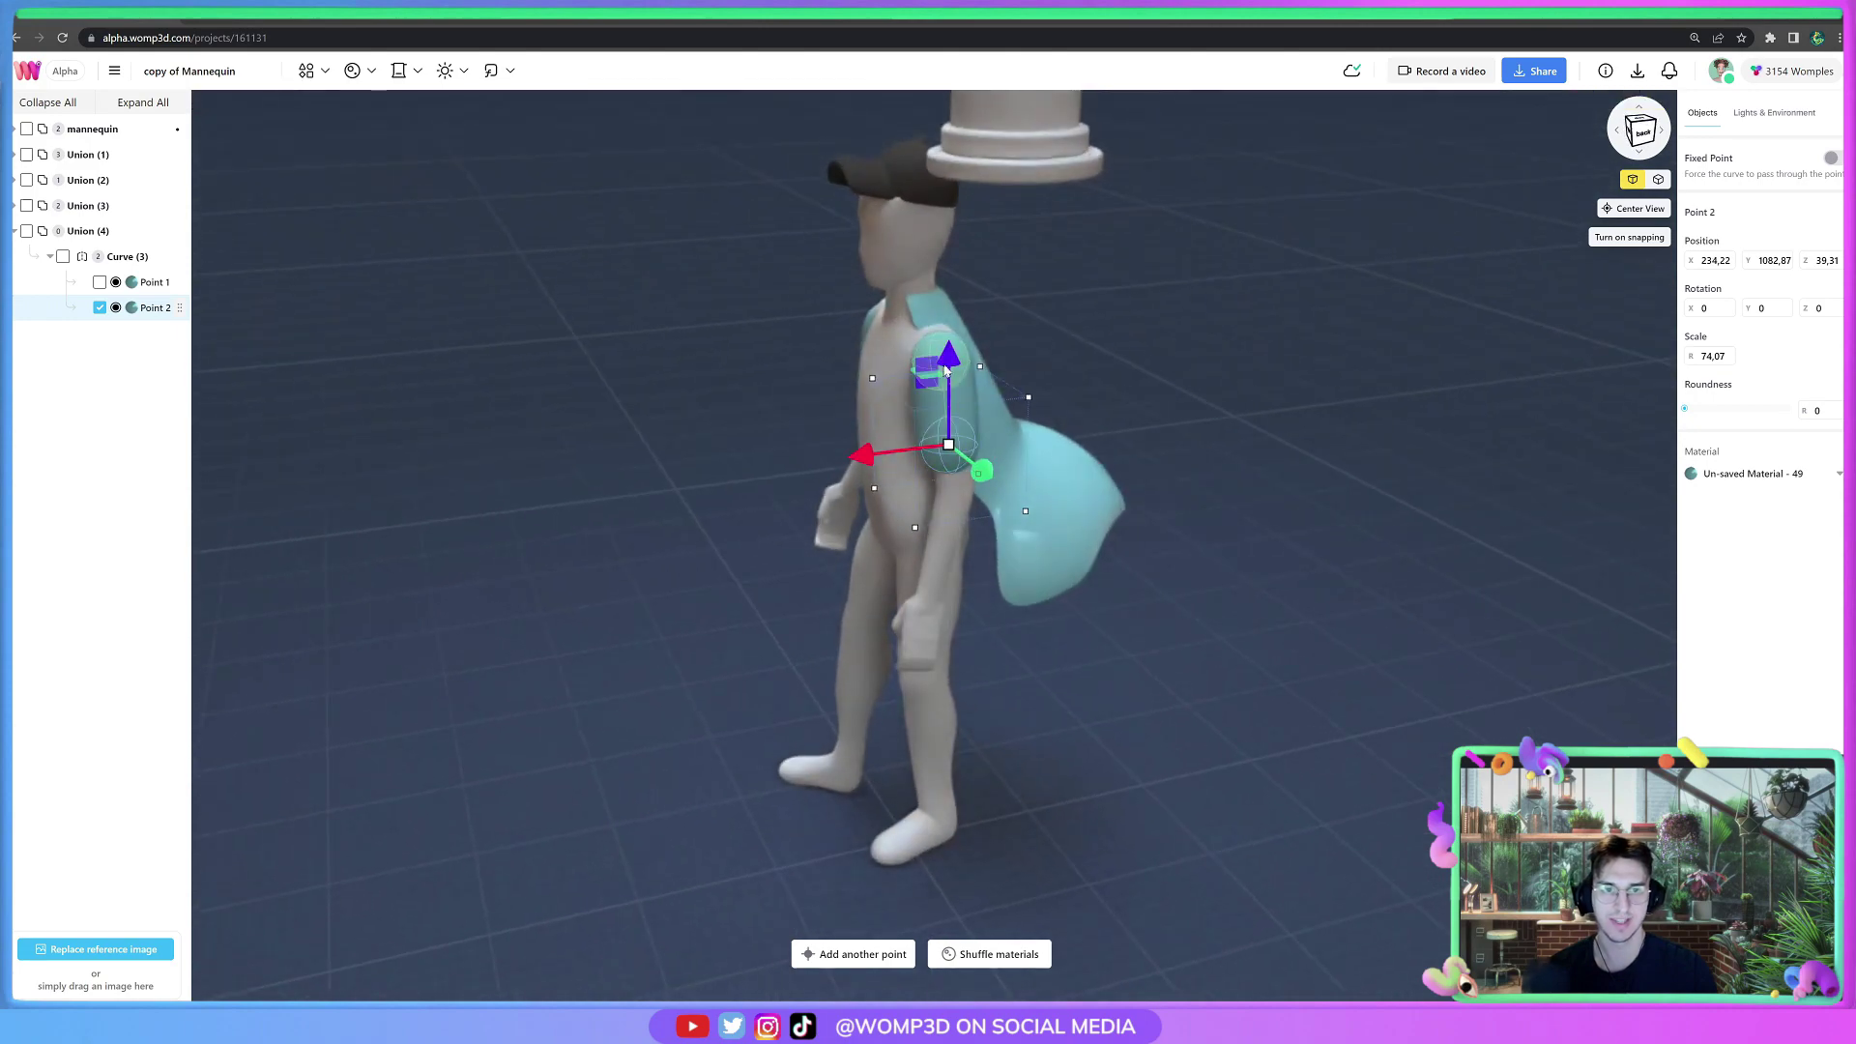
{"action": "left_click_drag", "start_coordinate": [955, 360], "coordinate": [952, 368]}
{"action": "left_click_drag", "start_coordinate": [1160, 496], "coordinate": [1266, 493]}
{"action": "left_click_drag", "start_coordinate": [1060, 441], "coordinate": [811, 459]}
{"action": "right_click_drag", "start_coordinate": [812, 459], "coordinate": [756, 534]}
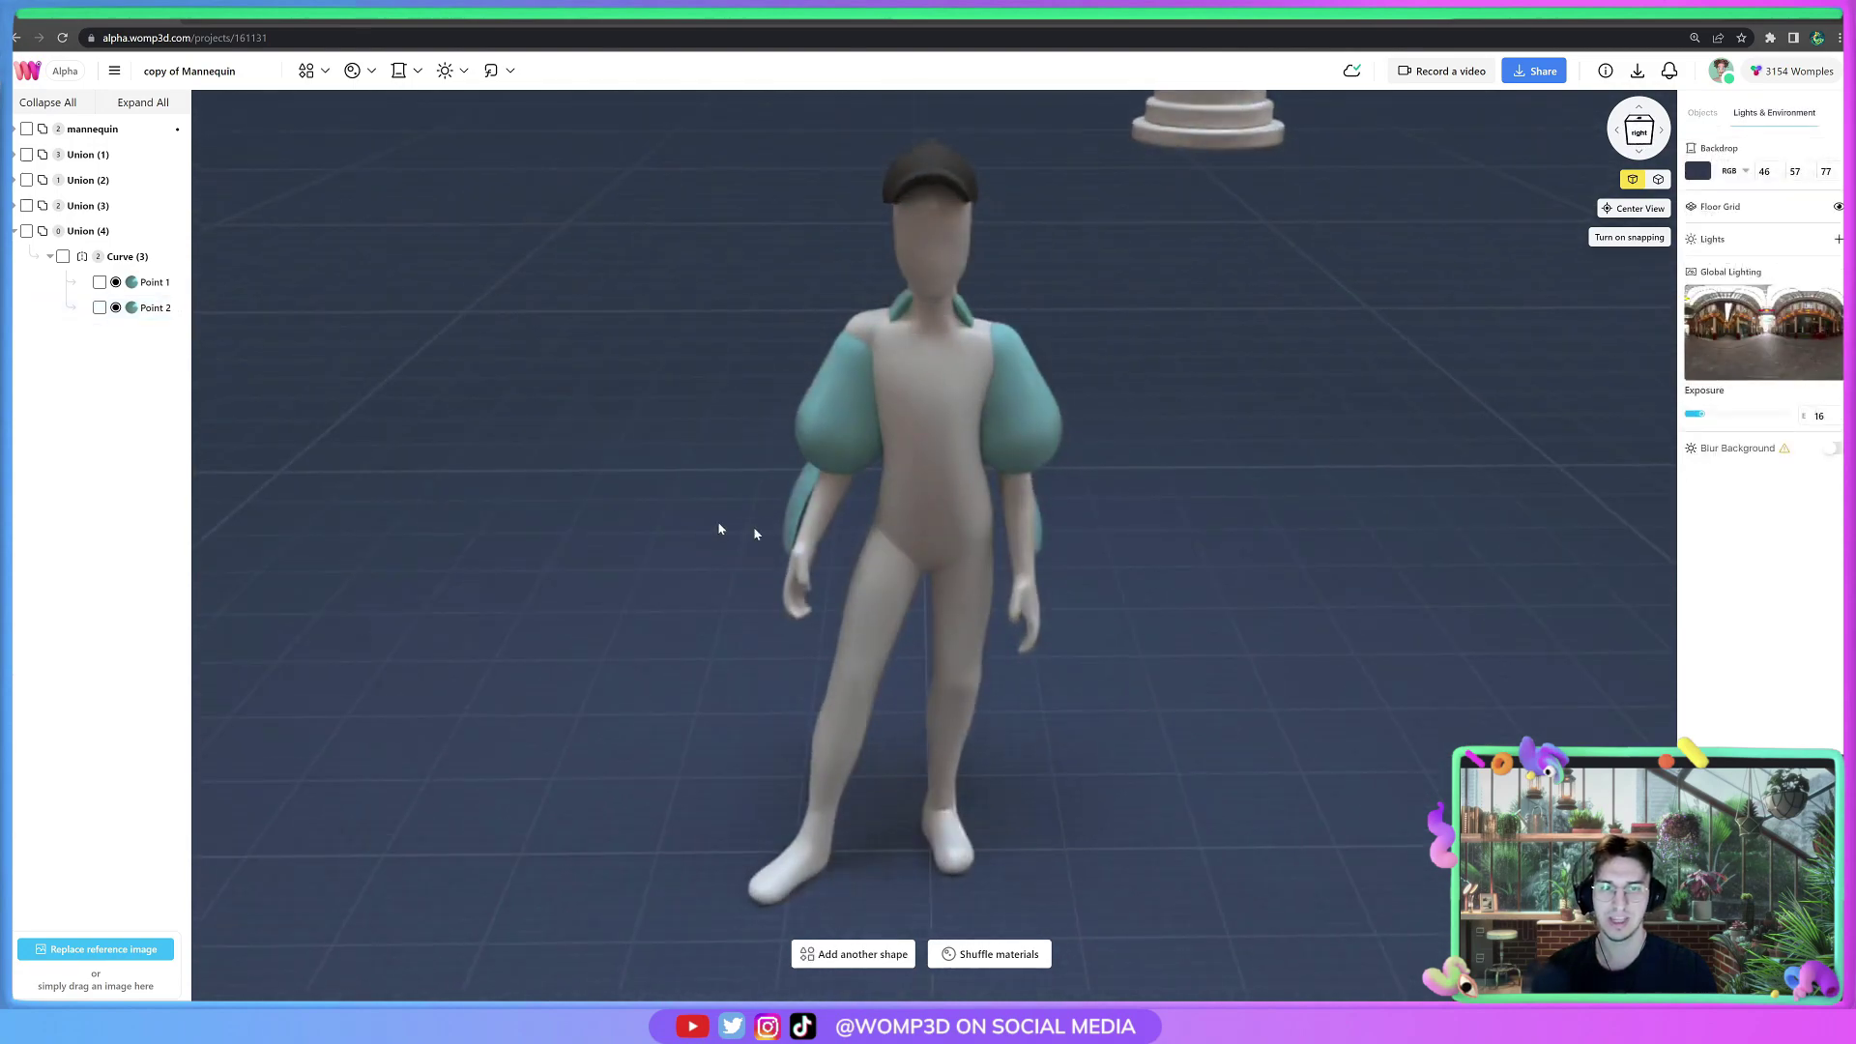
Duplicate the whole two-point sleeve curve and make the copy negative.
{"action": "left_click", "coordinate": [124, 257]}
{"action": "key", "text": "ctrl+c"}
{"action": "key", "text": "ctrl+v"}
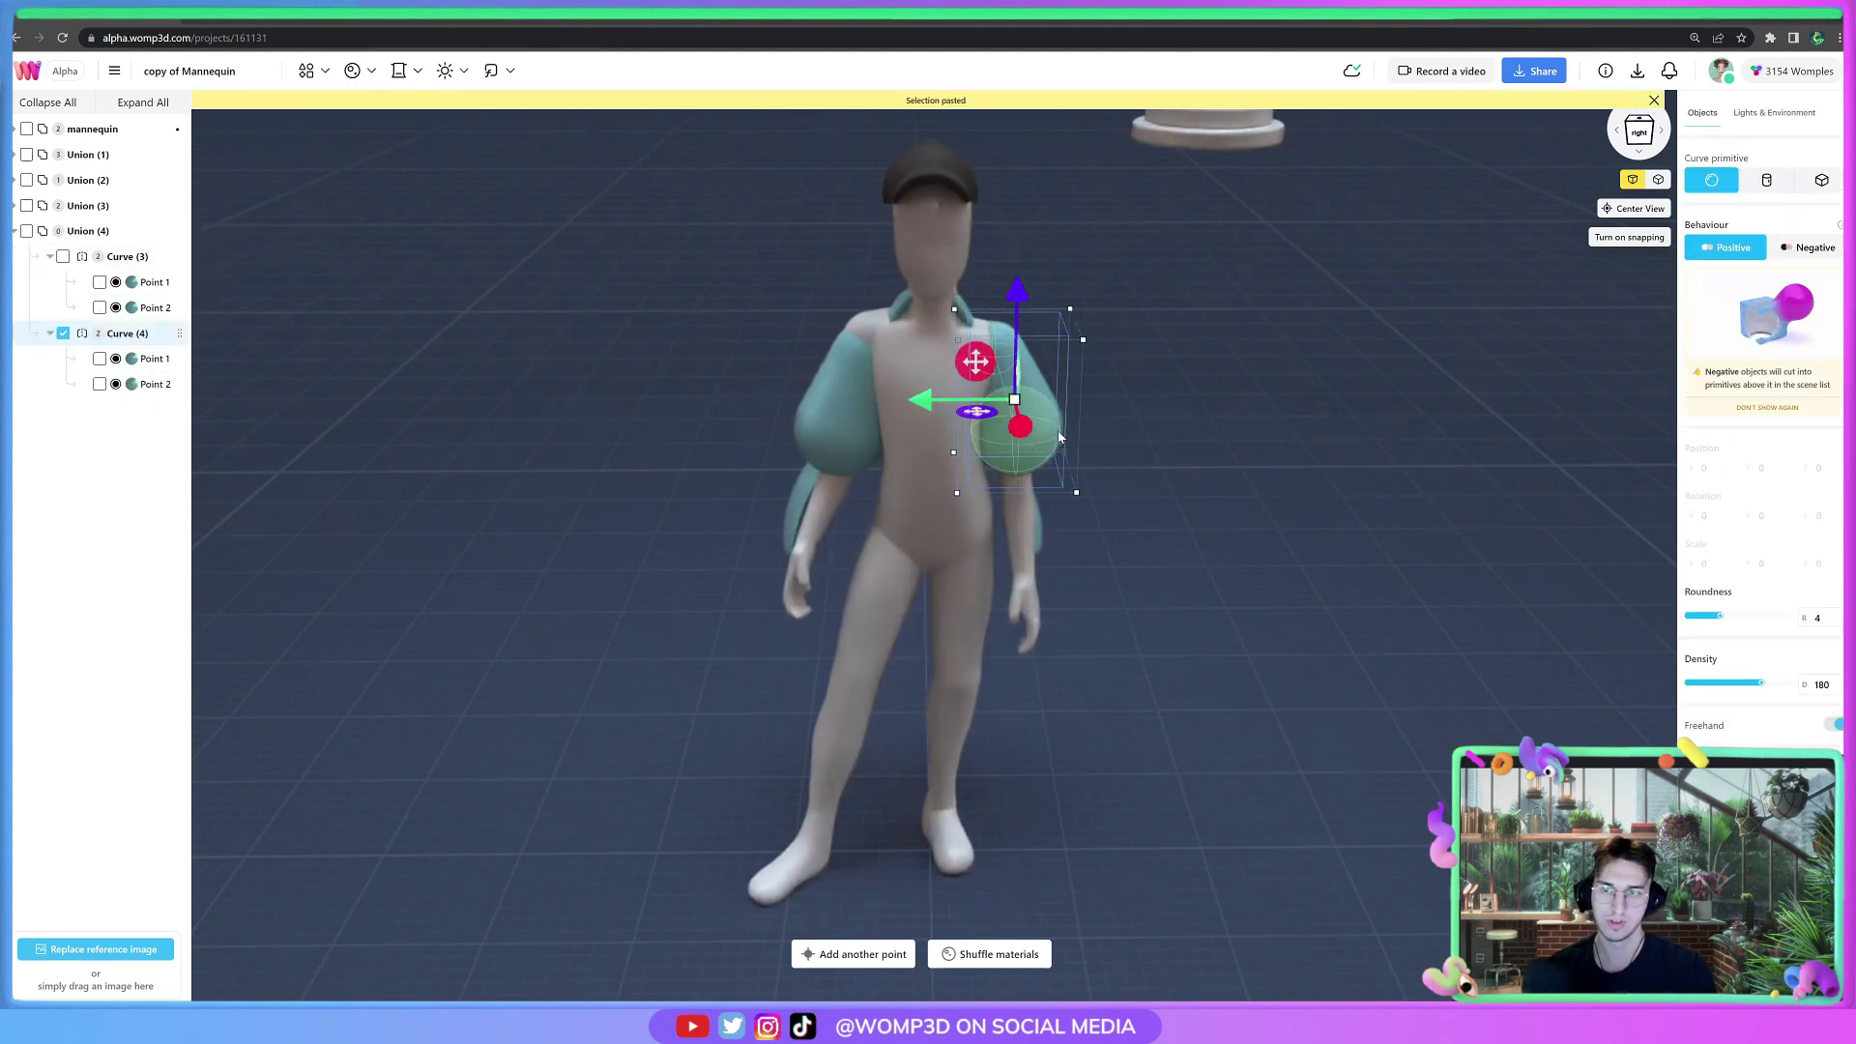
{"action": "left_click", "coordinate": [1804, 255]}
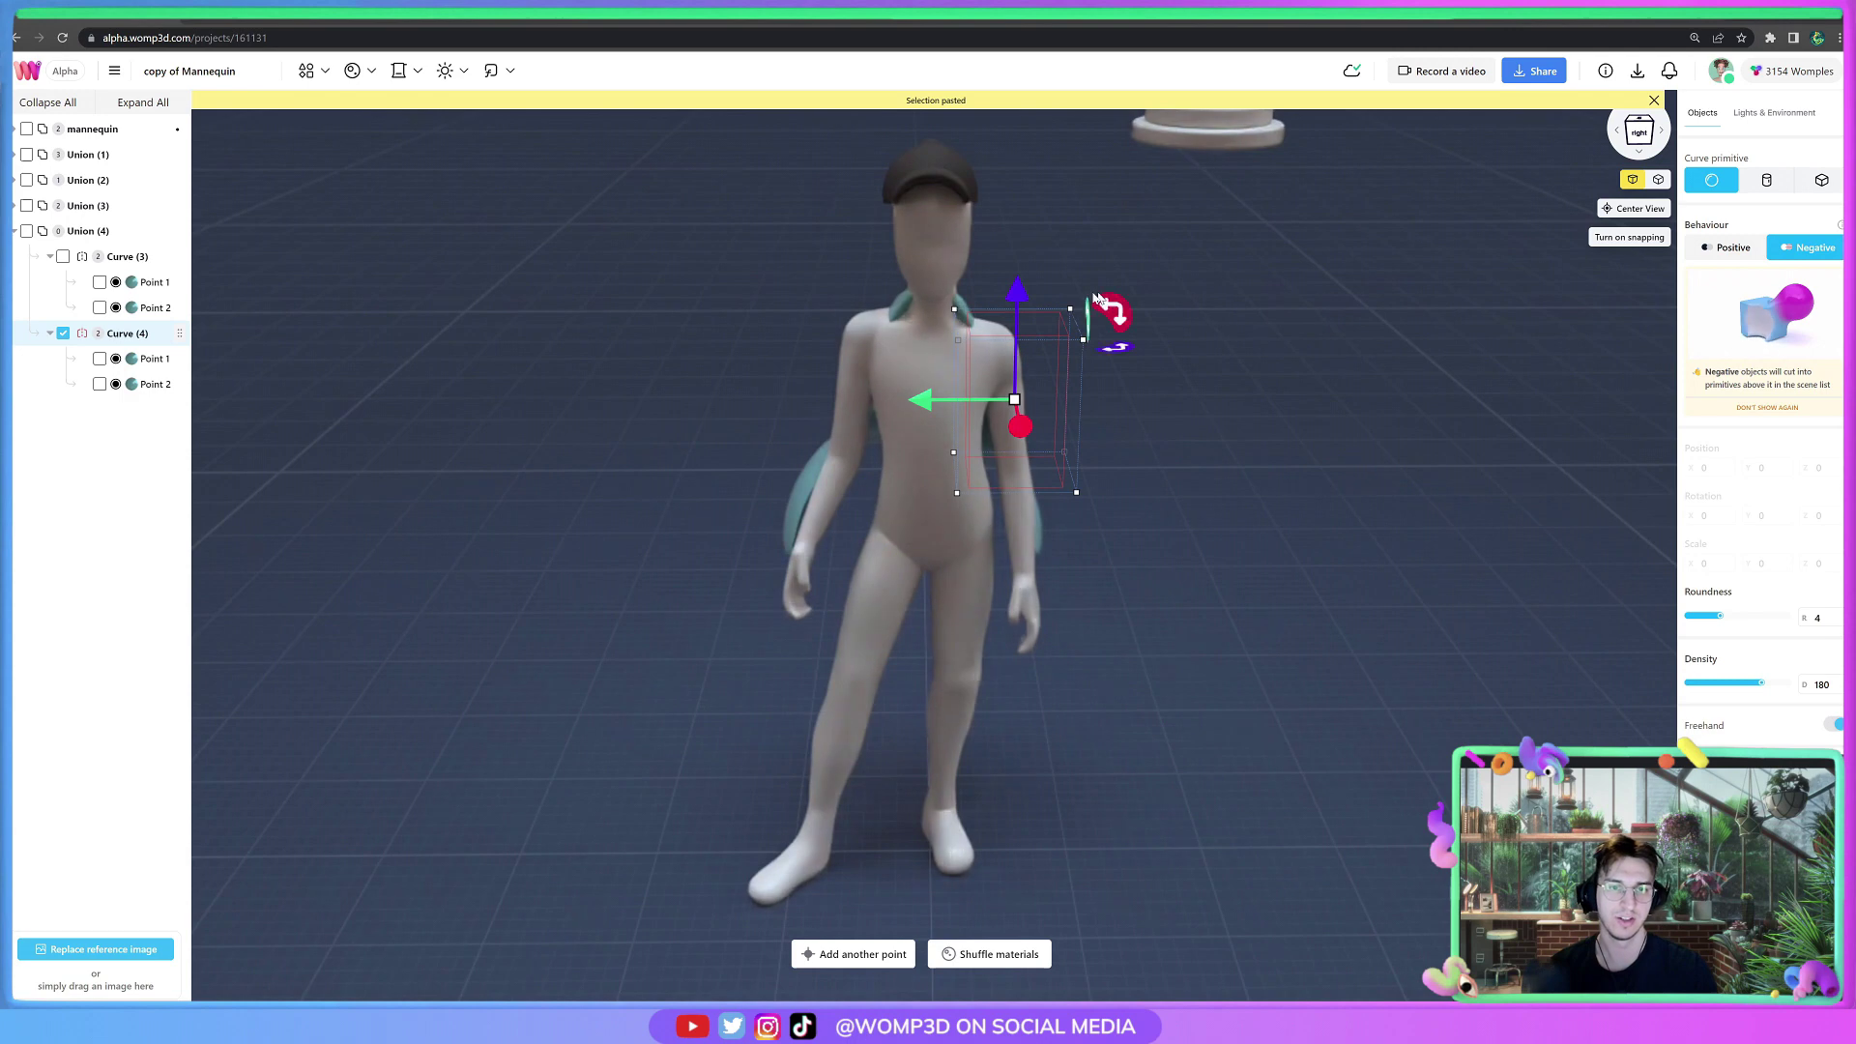
Resize and shift the negative sleeve curve downward so it cuts open the sleeves' lower ends.
{"action": "left_click_drag", "start_coordinate": [1017, 400], "coordinate": [1015, 391]}
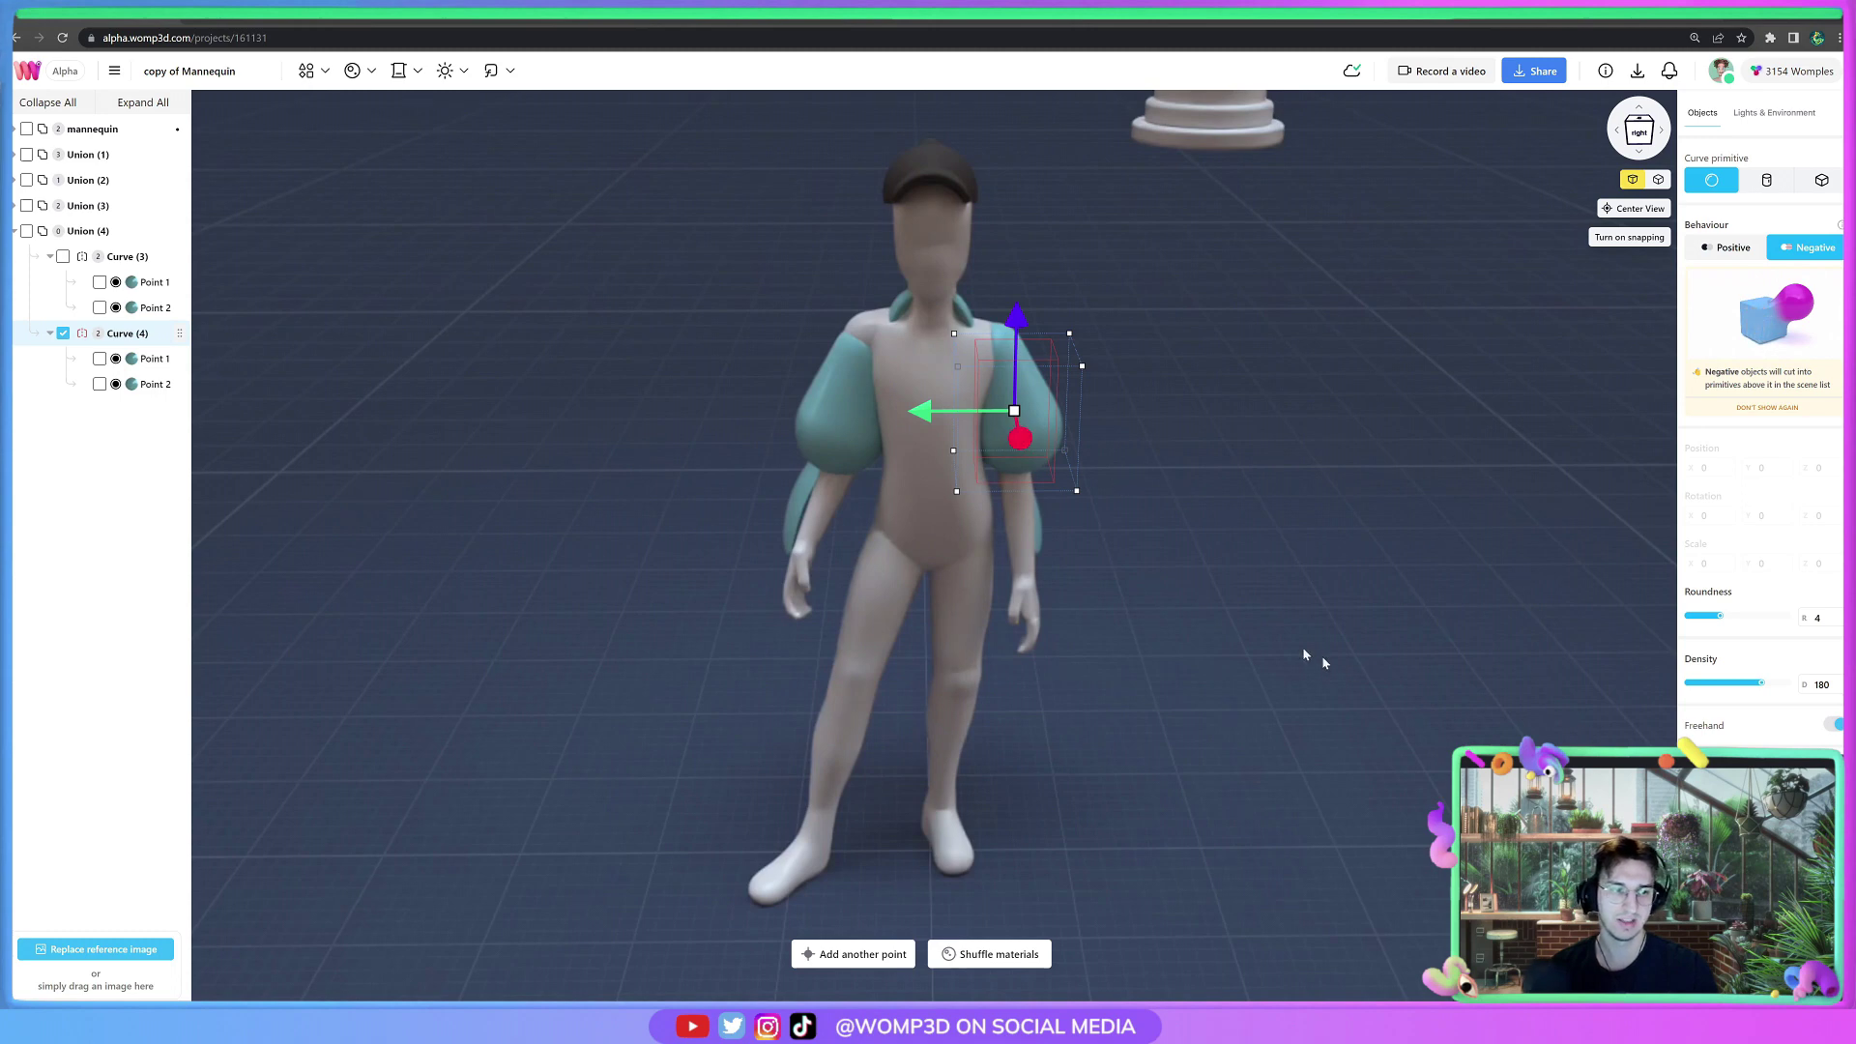
{"action": "left_click_drag", "start_coordinate": [1023, 443], "coordinate": [1022, 440]}
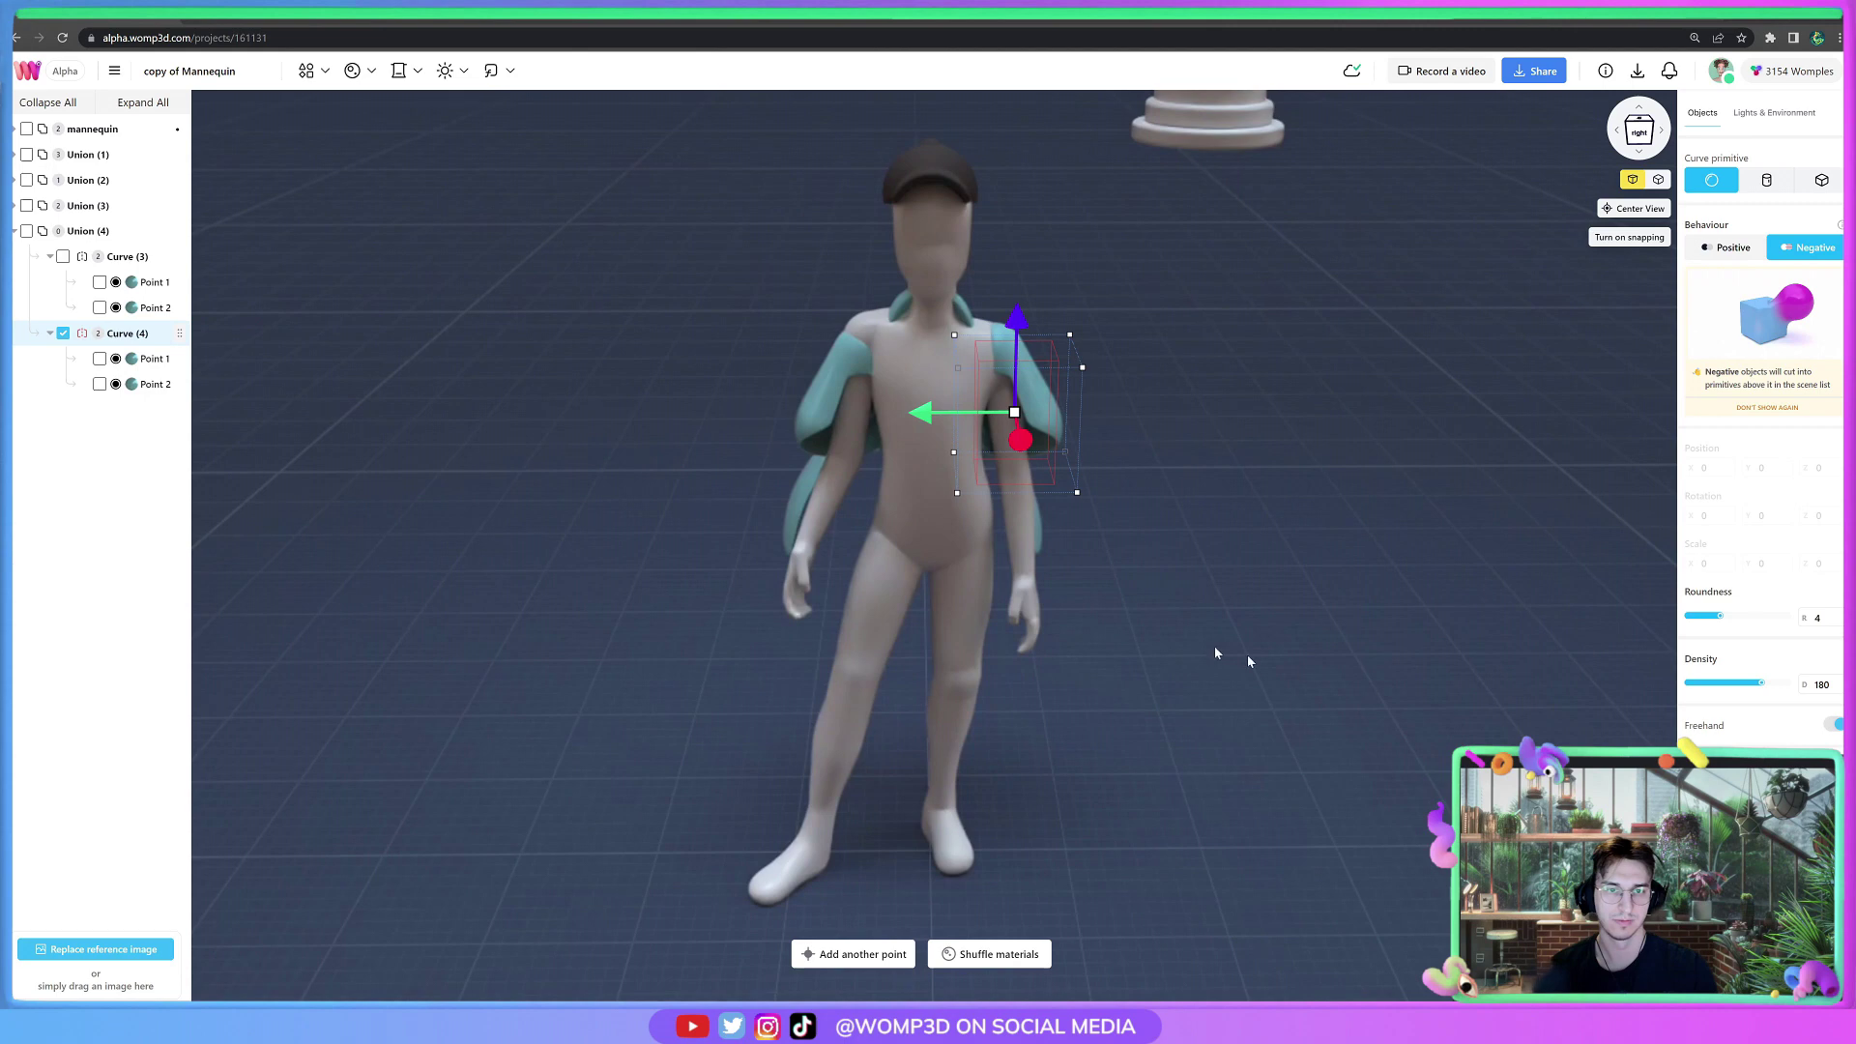
{"action": "mouse_move", "coordinate": [1015, 414]}
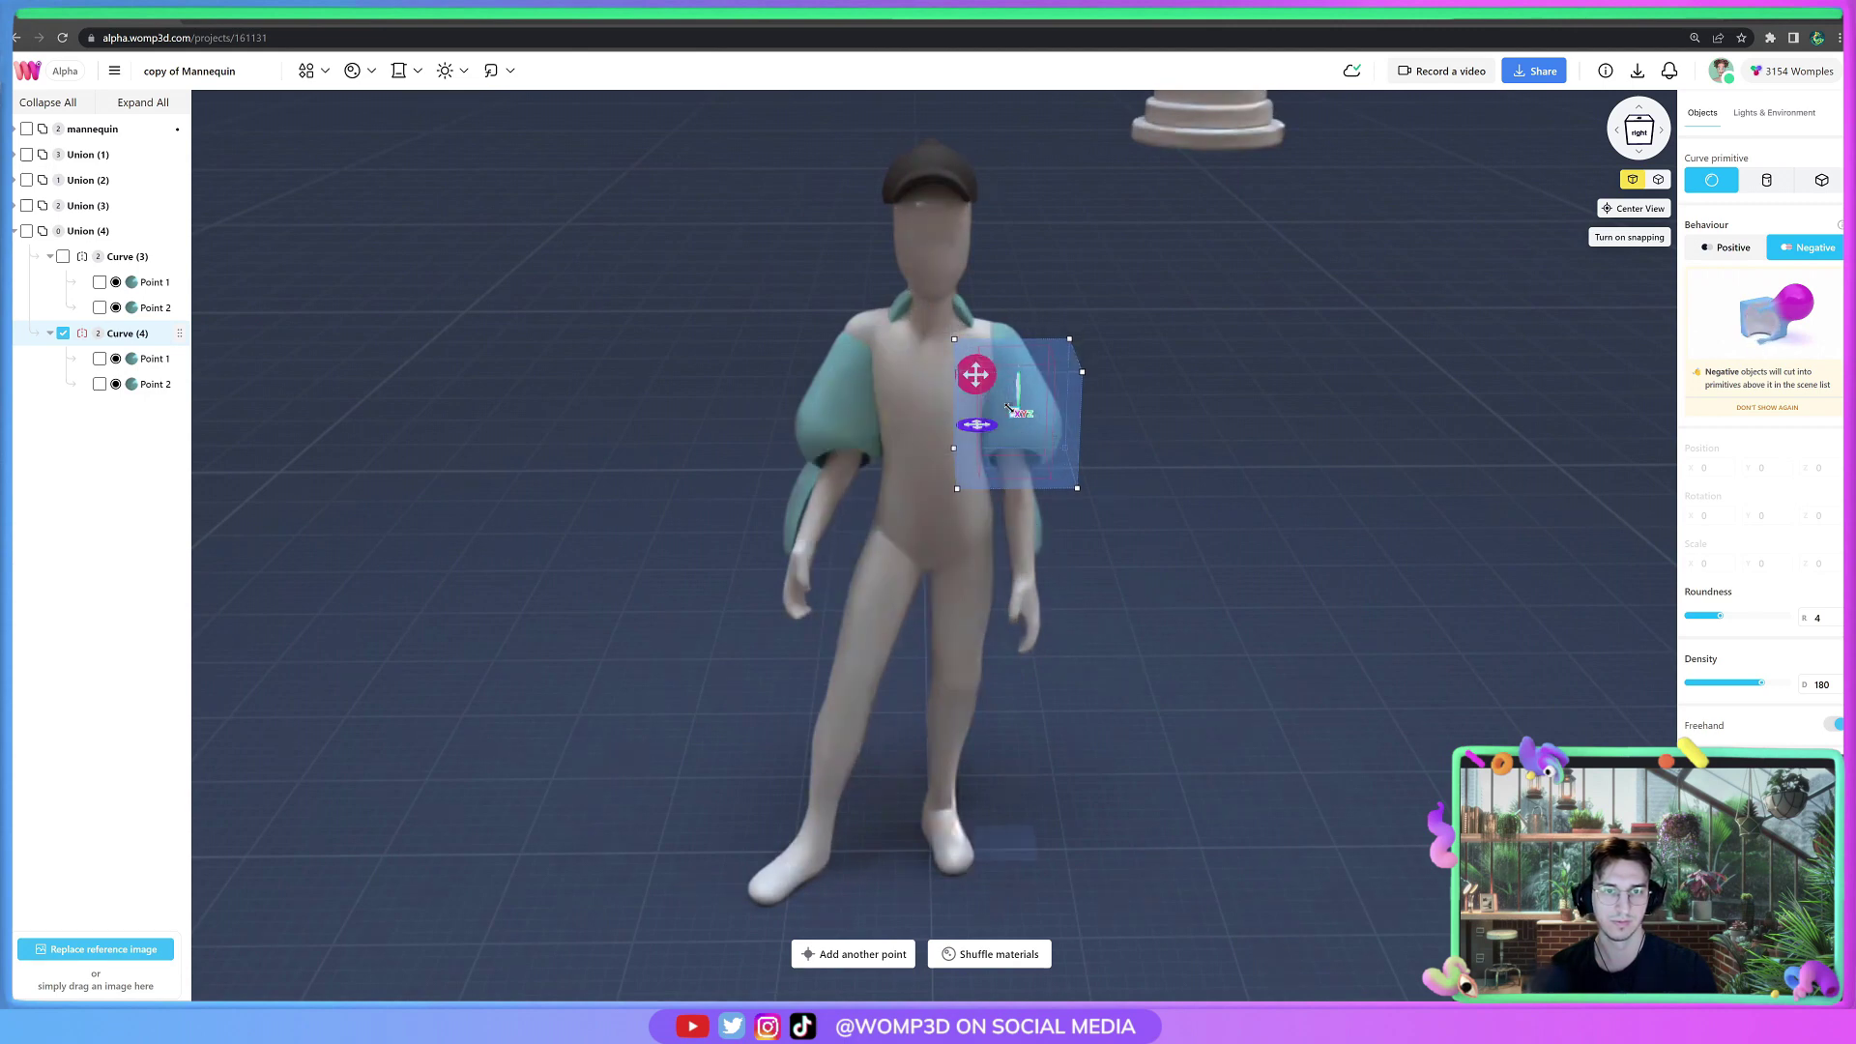
{"action": "left_click", "coordinate": [1011, 411]}
{"action": "left_click_drag", "start_coordinate": [1013, 410], "coordinate": [1015, 415]}
{"action": "left_click", "coordinate": [1247, 469]}
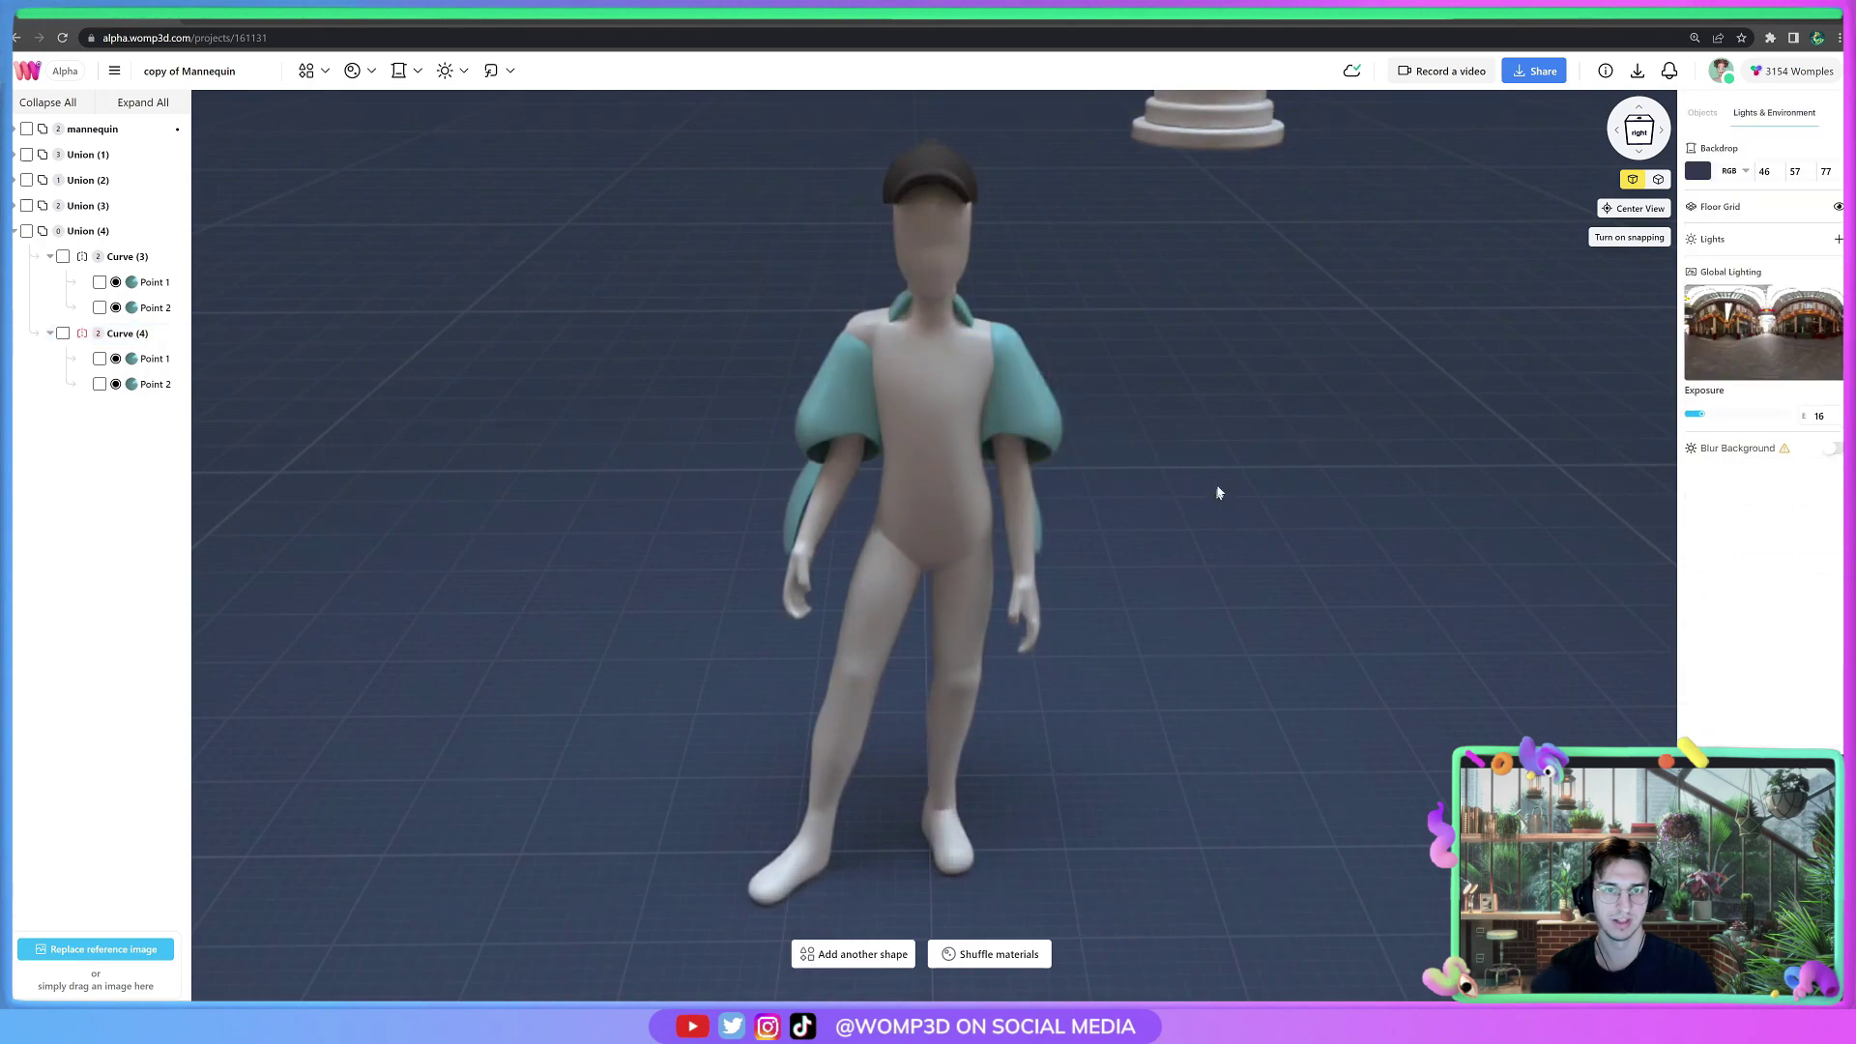
Shift the negative sleeve curve in depth and outward from the body to refine the sleeve openings.
{"action": "left_click_drag", "start_coordinate": [1218, 489], "coordinate": [1093, 503]}
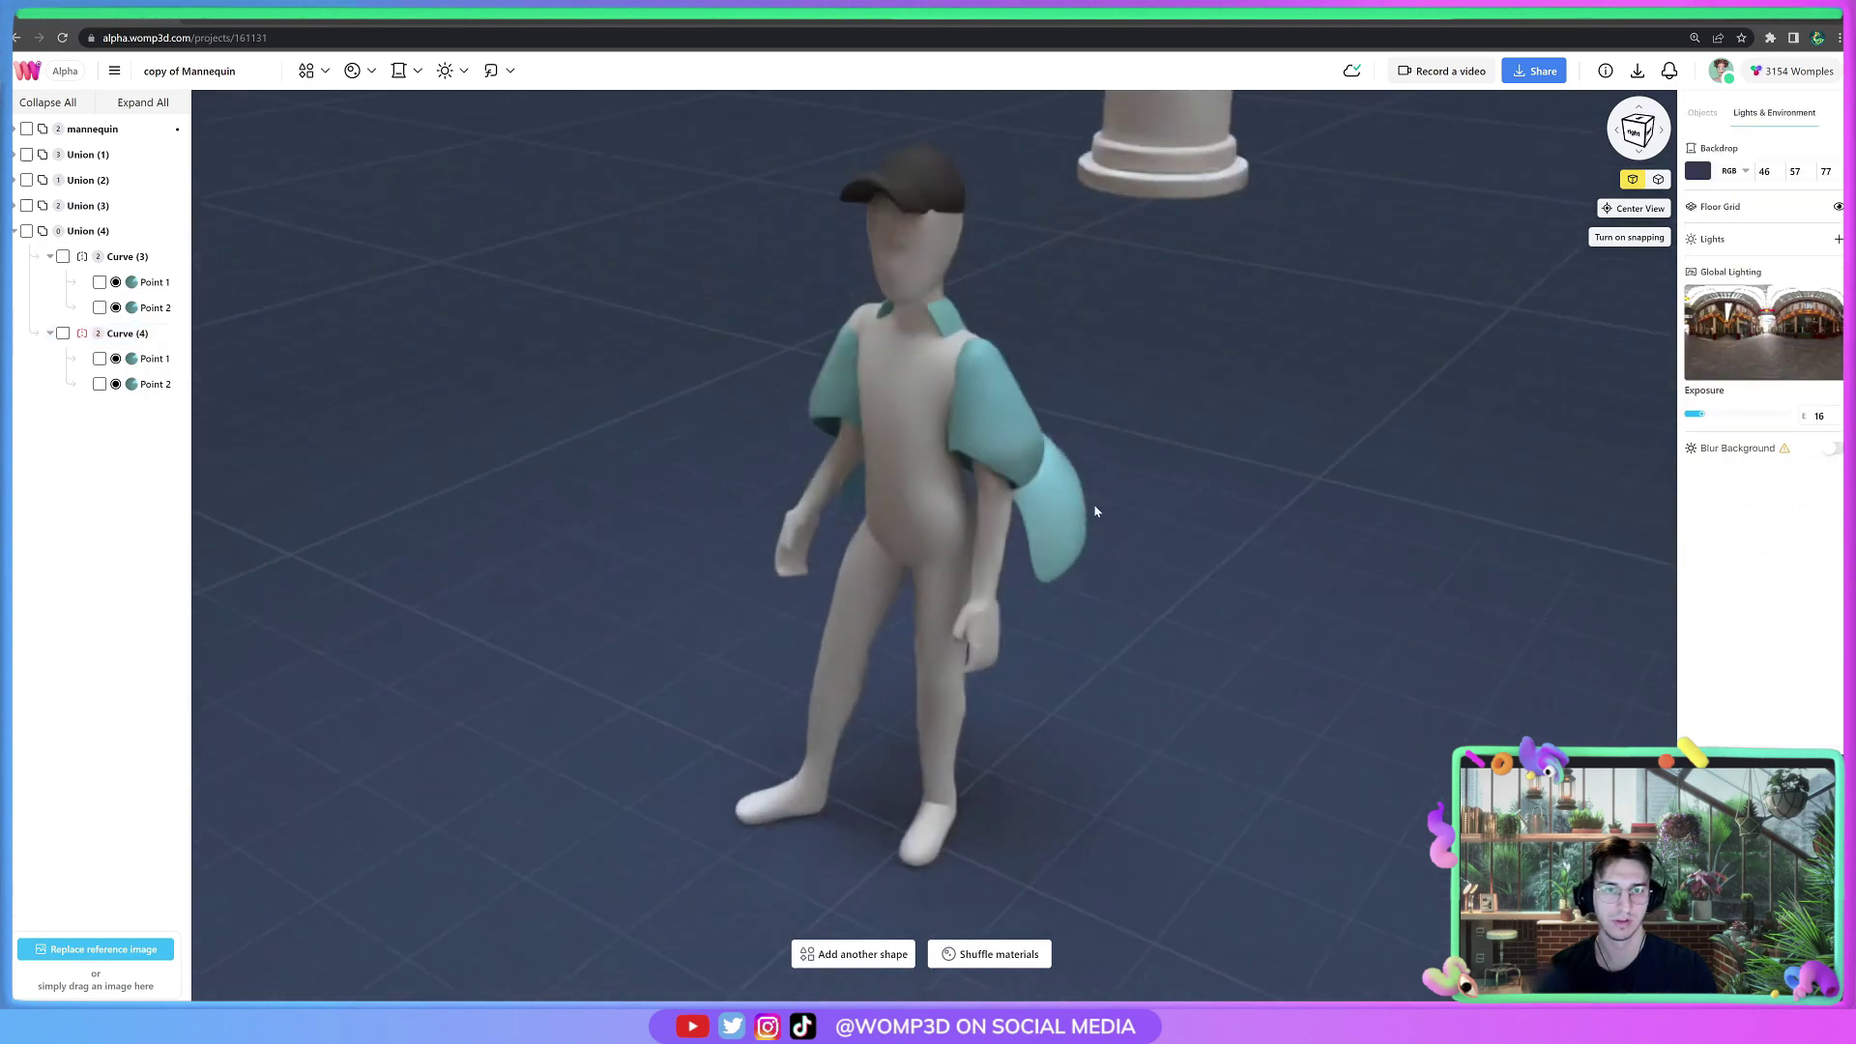
{"action": "left_click", "coordinate": [127, 334]}
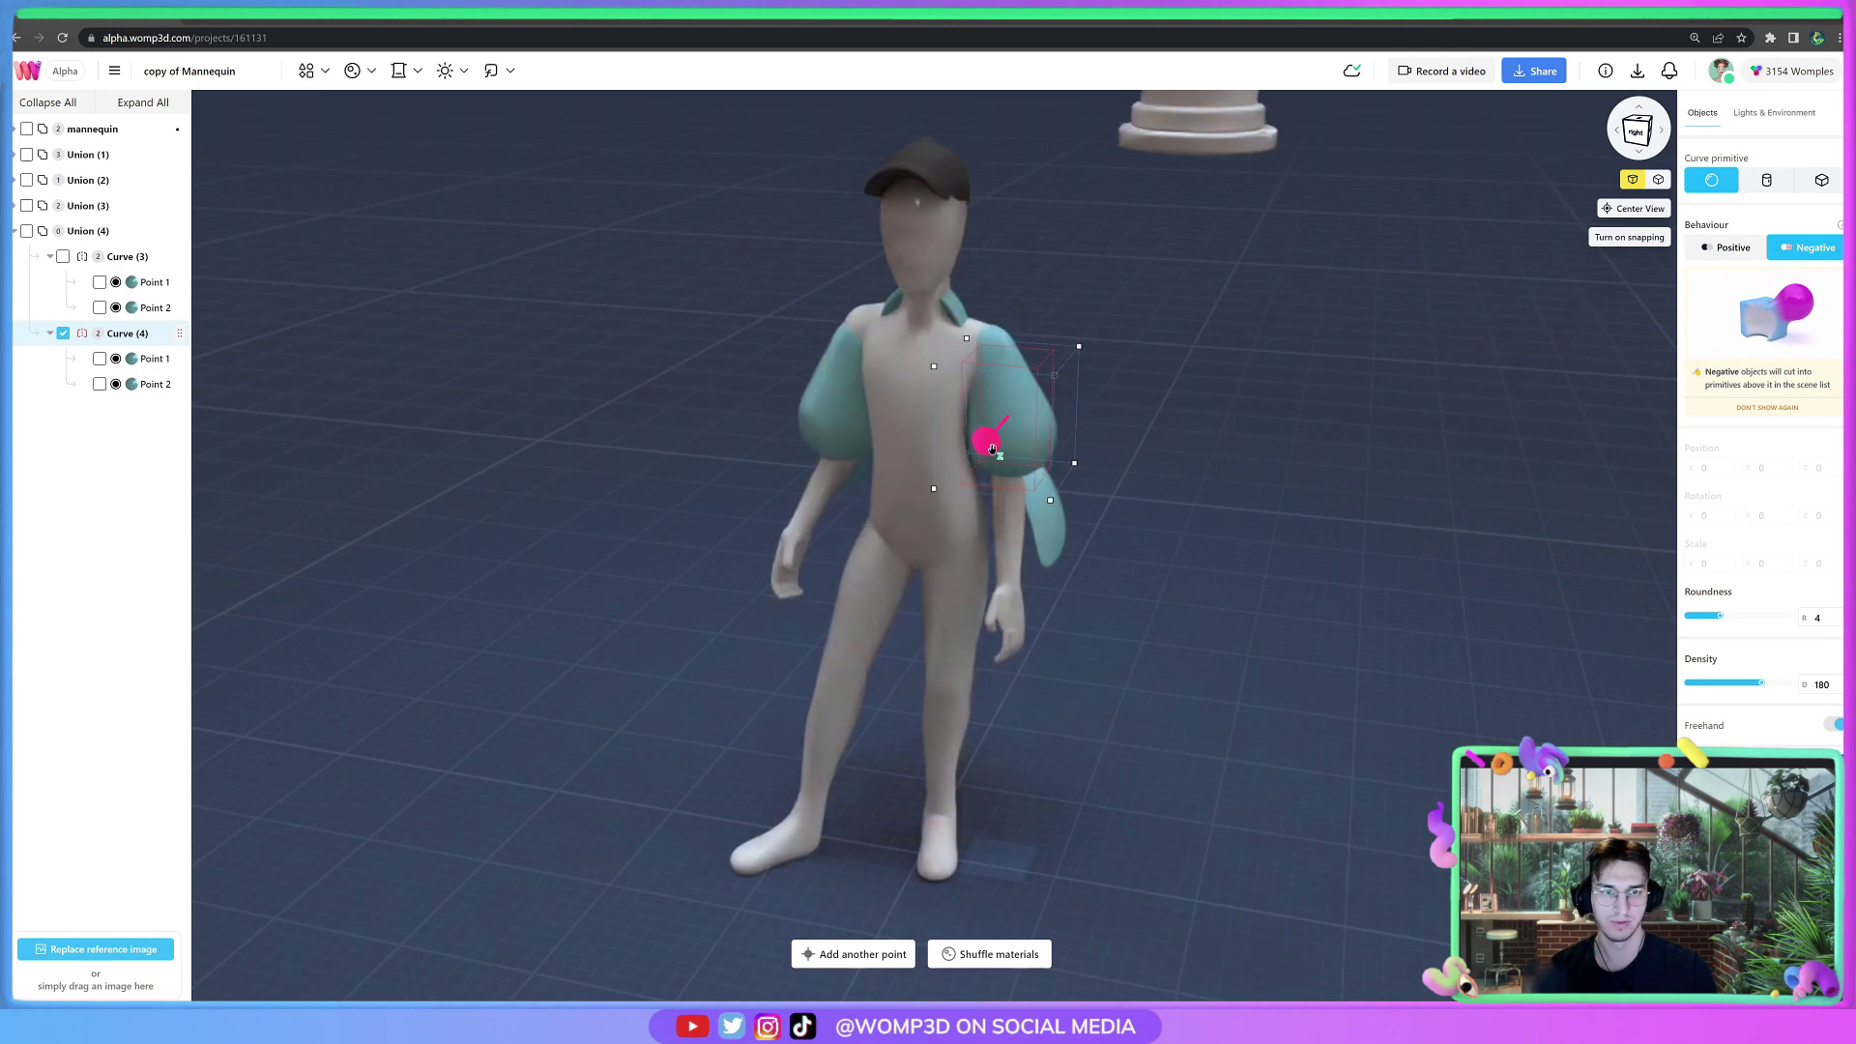
{"action": "left_click_drag", "start_coordinate": [992, 449], "coordinate": [997, 450]}
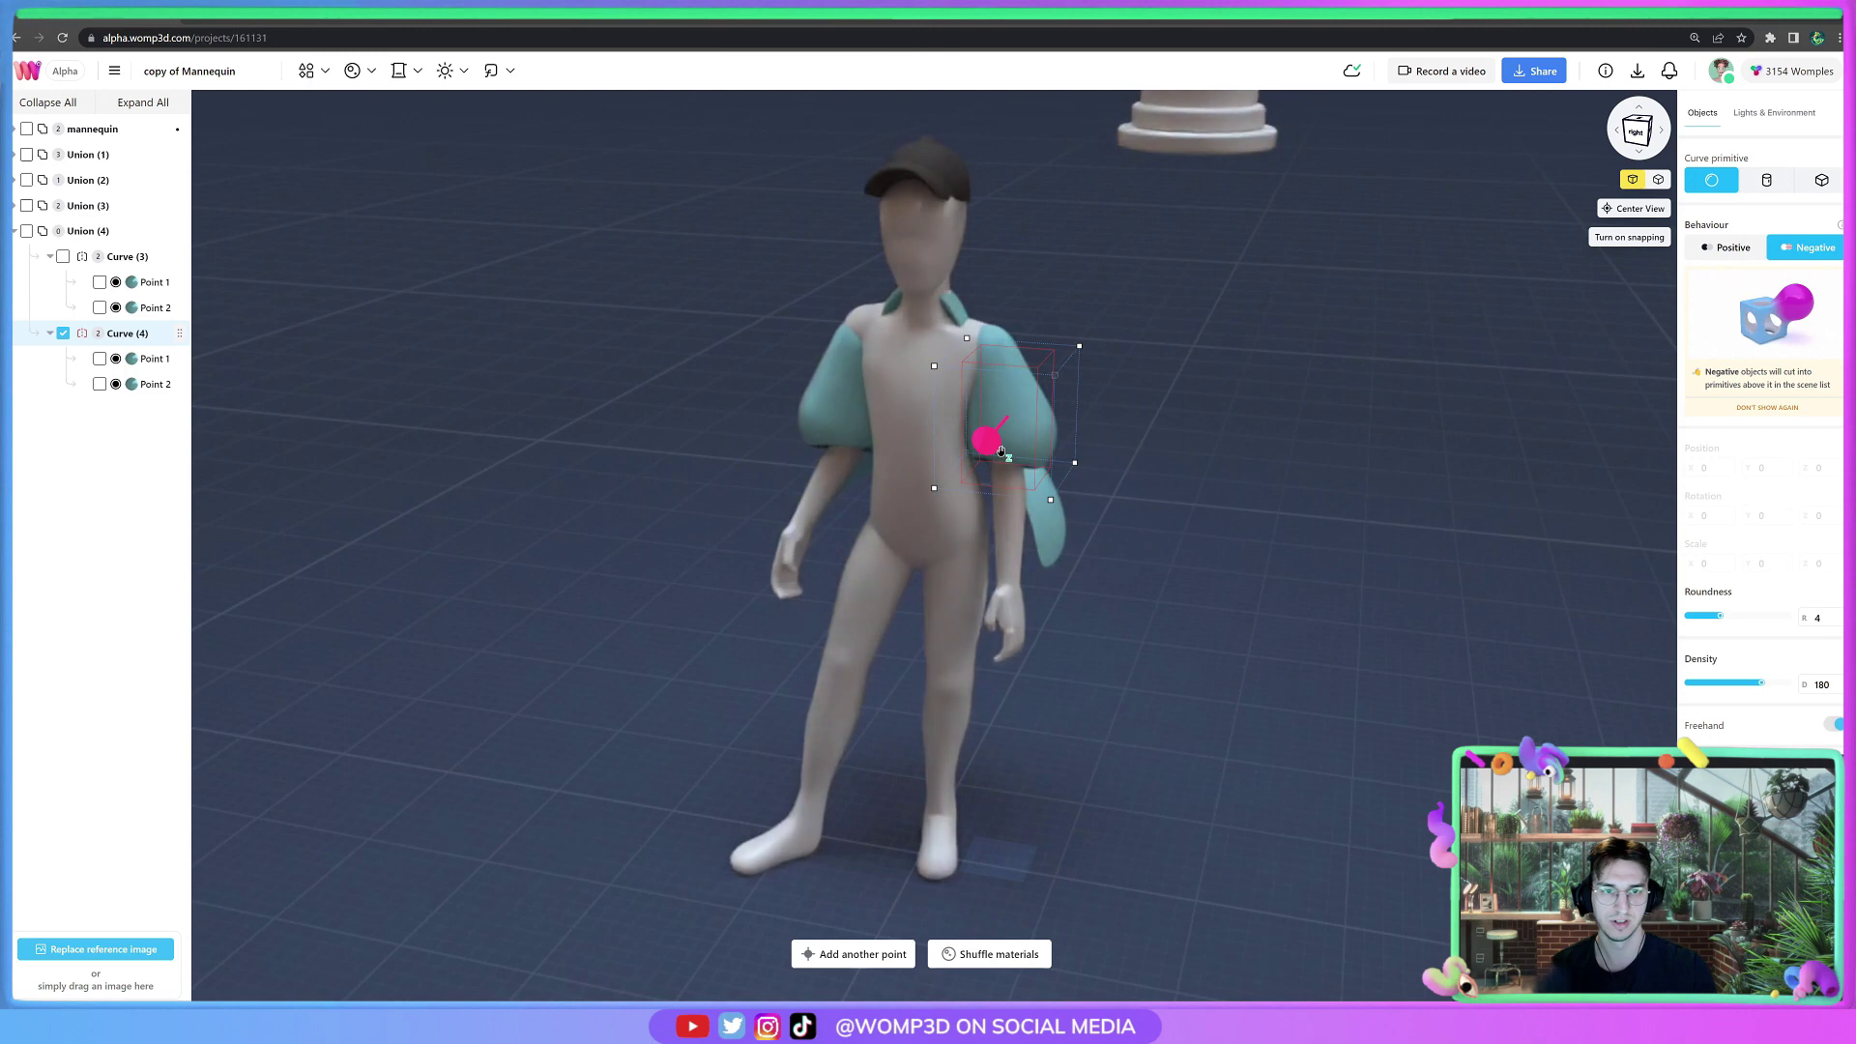
{"action": "left_click_drag", "start_coordinate": [1144, 493], "coordinate": [1095, 398]}
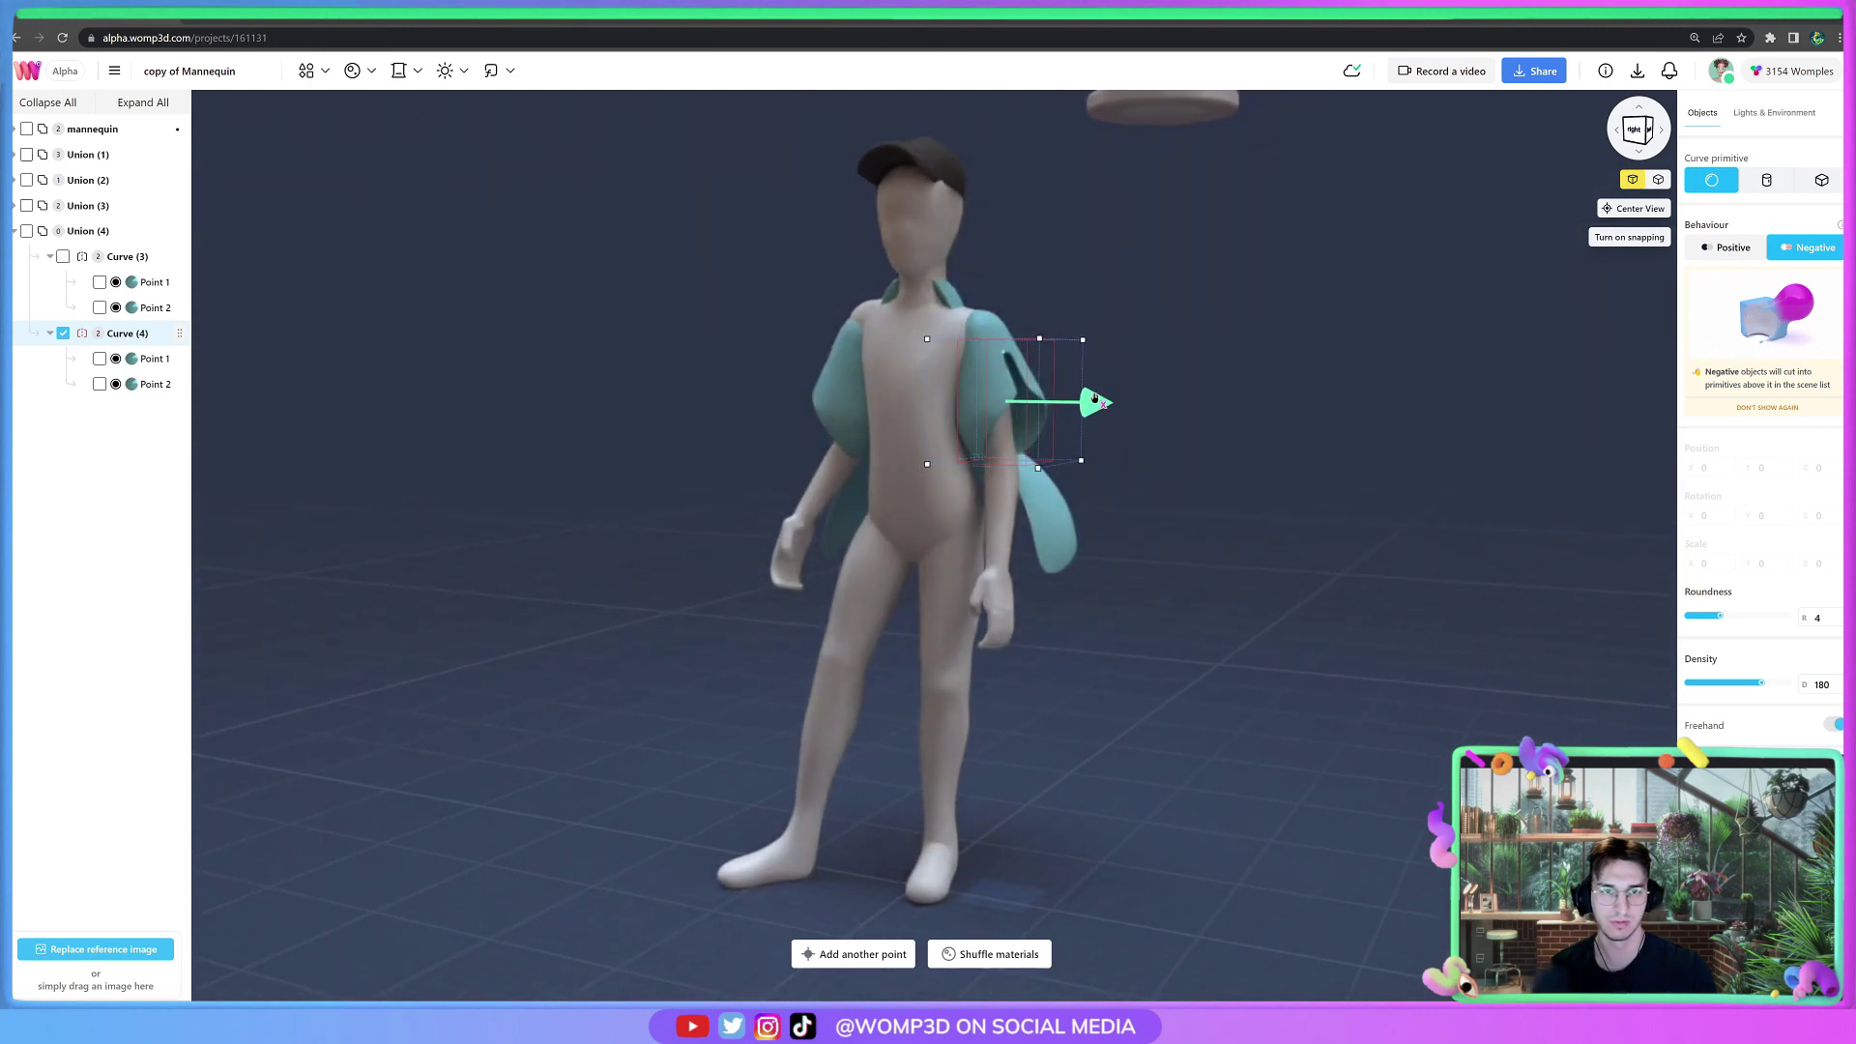
{"action": "left_click", "coordinate": [1097, 565]}
{"action": "left_click_drag", "start_coordinate": [1168, 619], "coordinate": [1233, 620]}
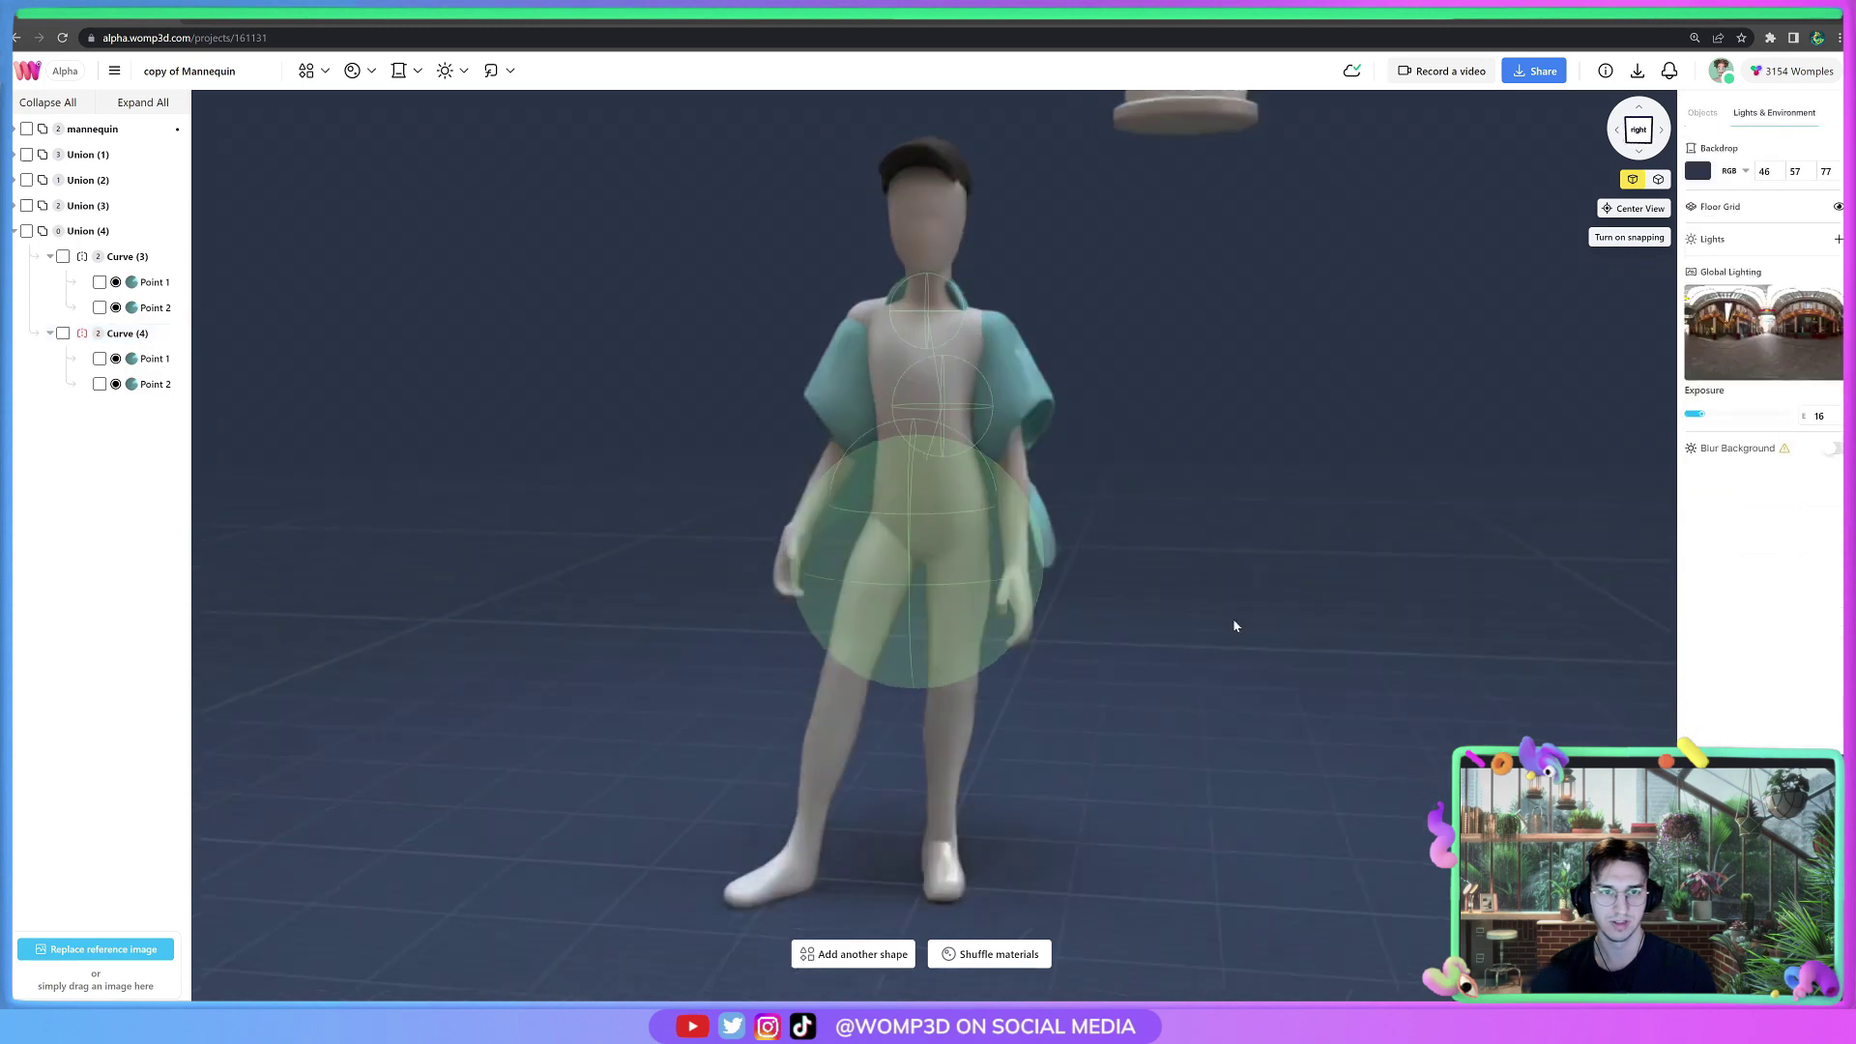
{"action": "left_click_drag", "start_coordinate": [1210, 539], "coordinate": [1216, 564]}
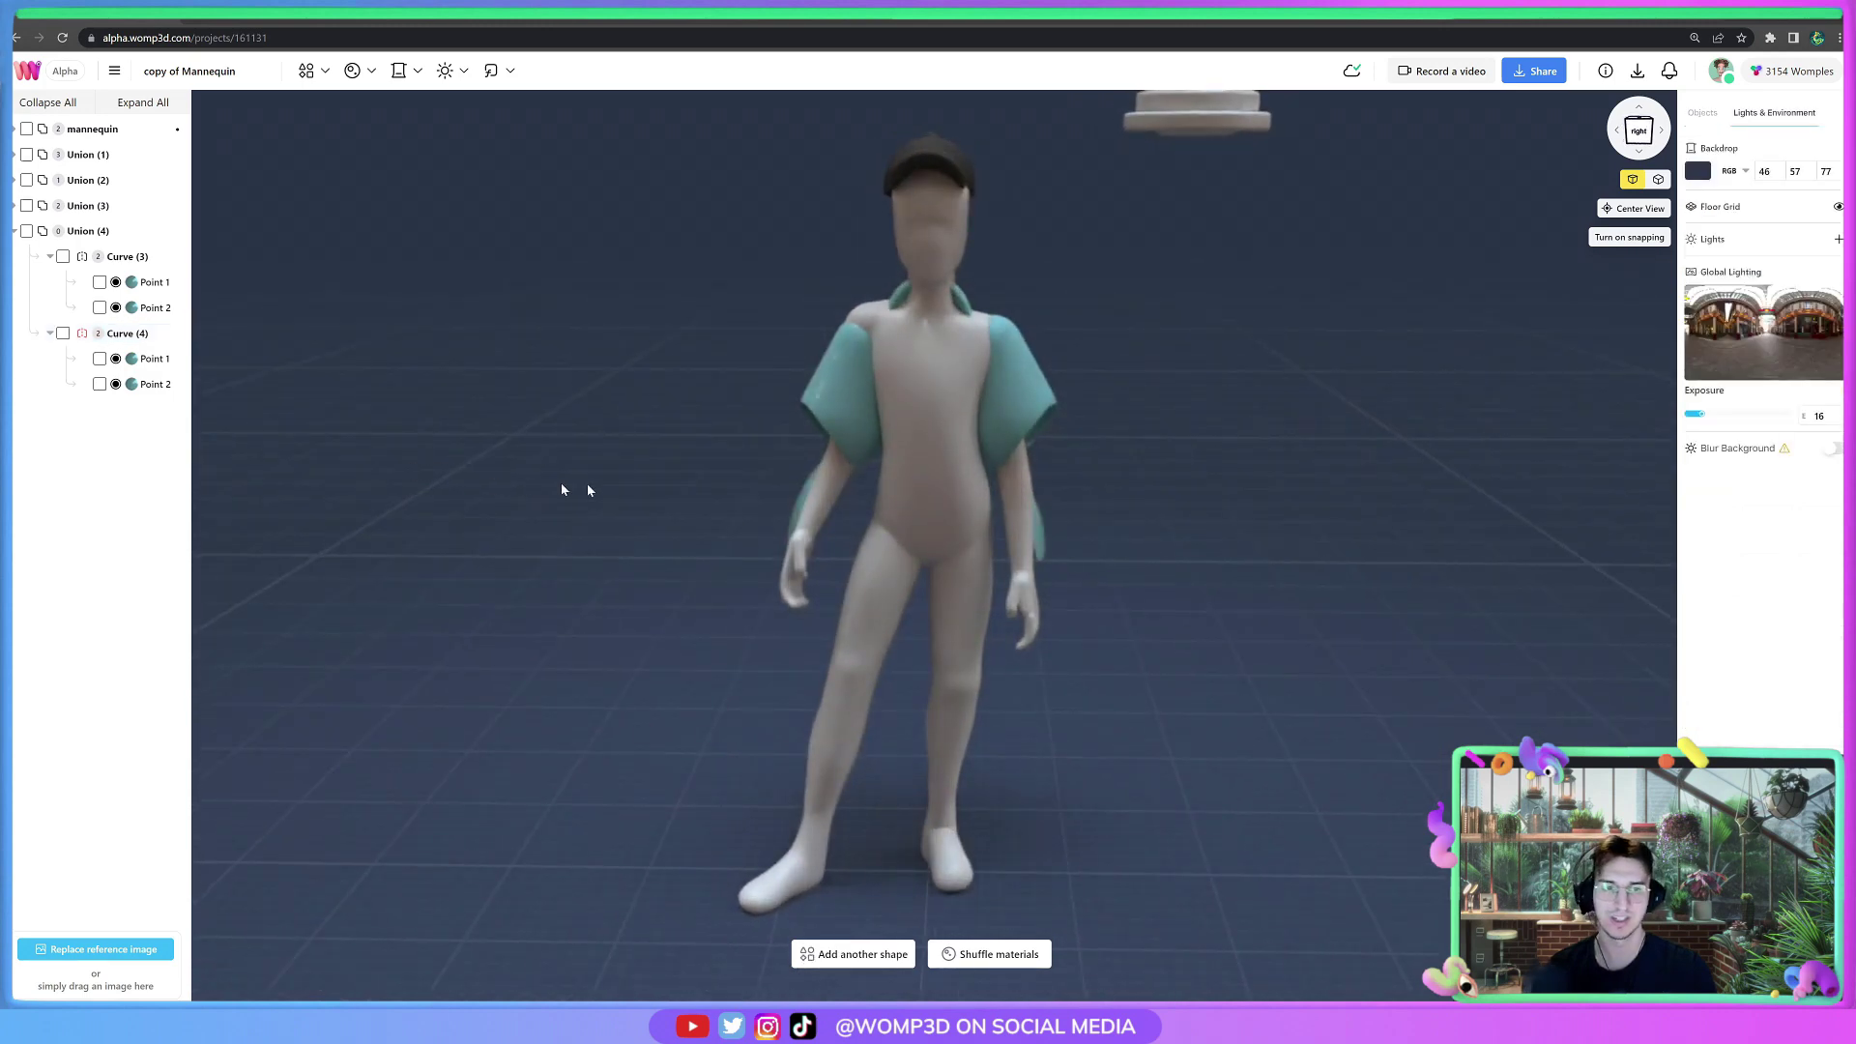
Stretch Point 1 of the box-shaped shoulder curve toward the chest centre to about 138.24 wide, at about X 65.68.
{"action": "left_click_drag", "start_coordinate": [1253, 498], "coordinate": [508, 555]}
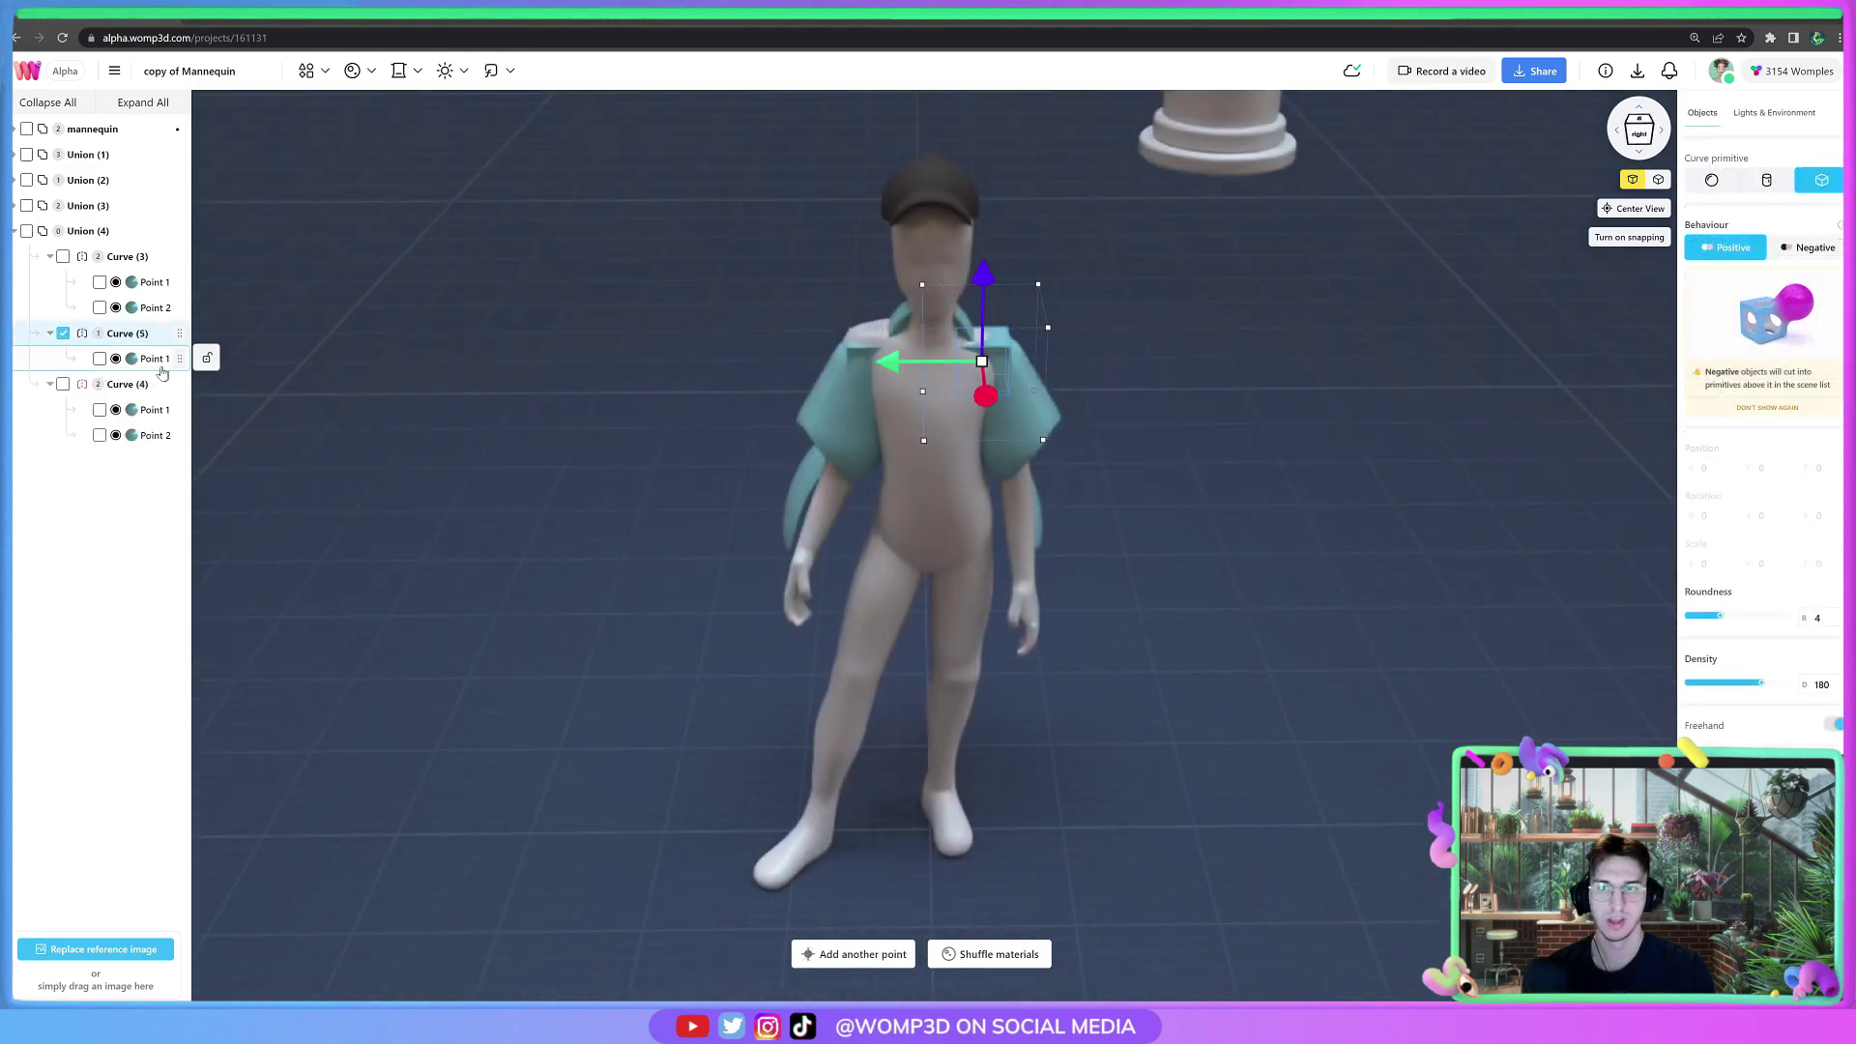
{"action": "left_click", "coordinate": [148, 366]}
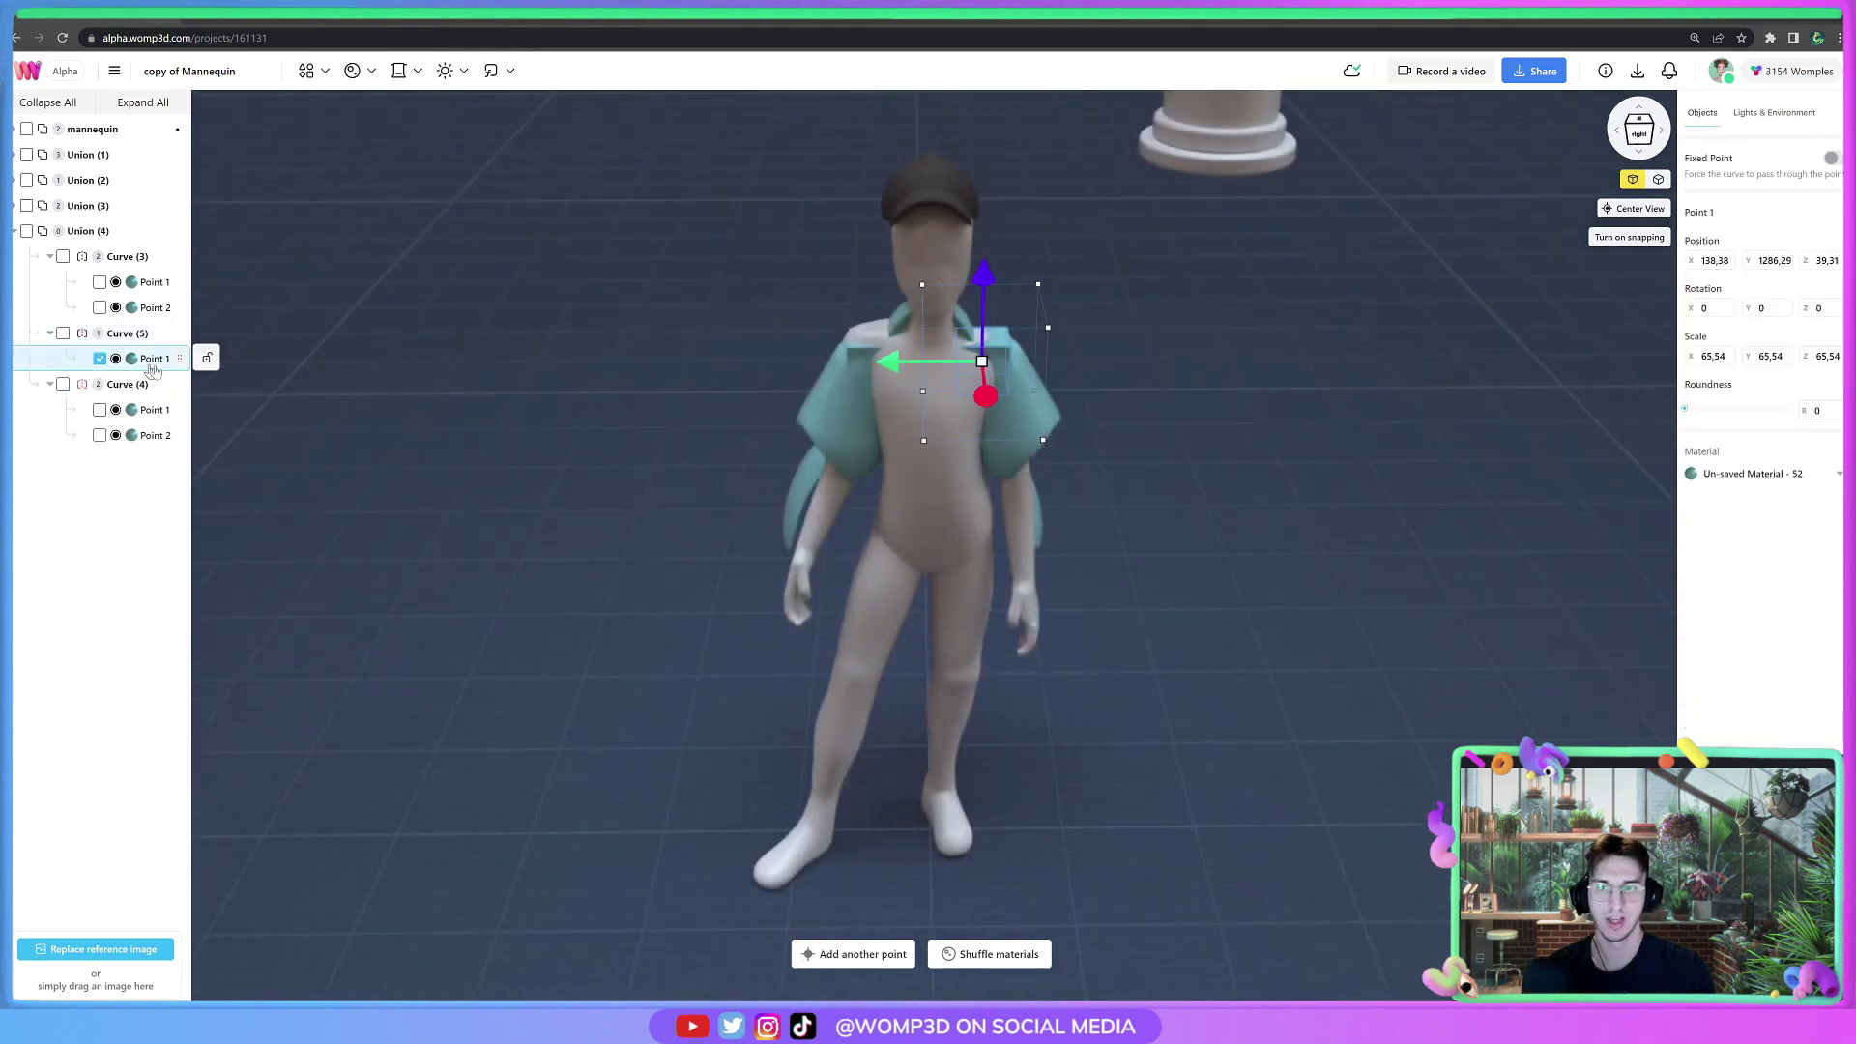
{"action": "mouse_move", "coordinate": [947, 348]}
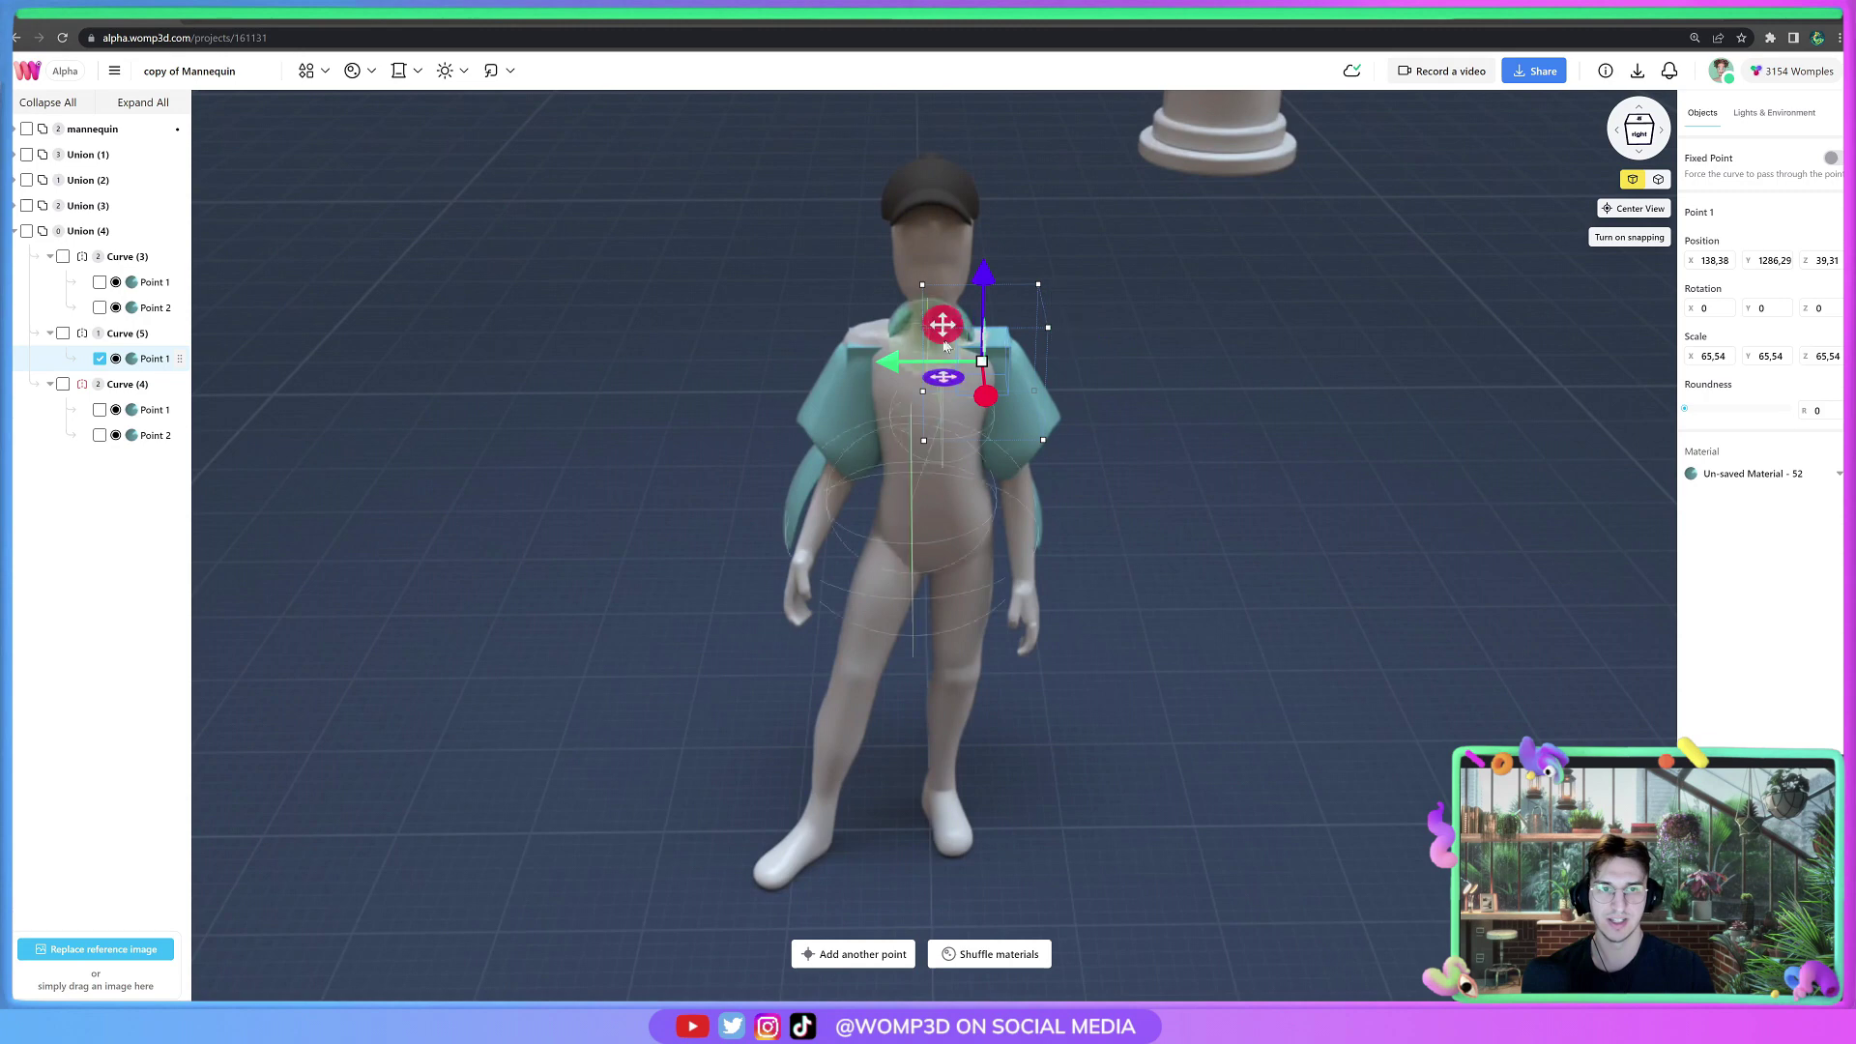
{"action": "left_click_drag", "start_coordinate": [898, 338], "coordinate": [894, 338]}
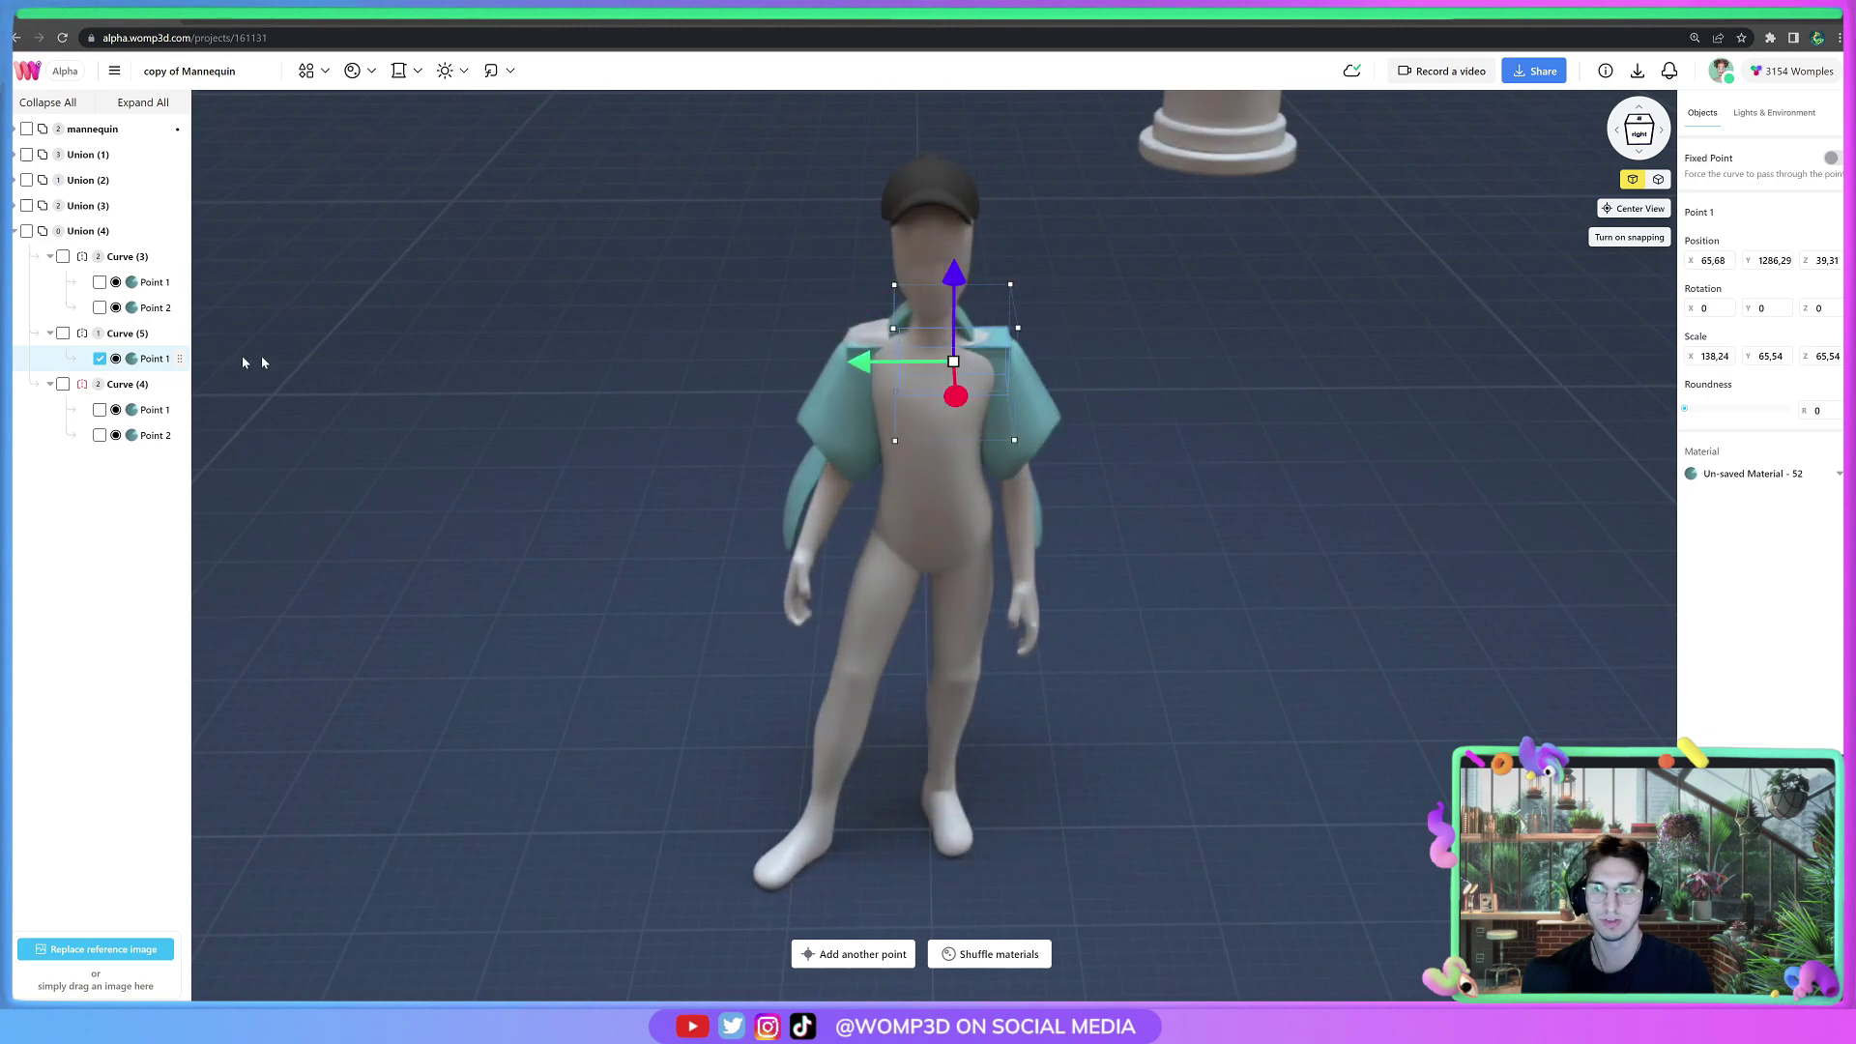
Set the shoulder curve's Point 1 roundness to 100, tilt it about 15.62 around Y and raise it to about Y 1332.
{"action": "left_click_drag", "start_coordinate": [1751, 416], "coordinate": [1796, 414]}
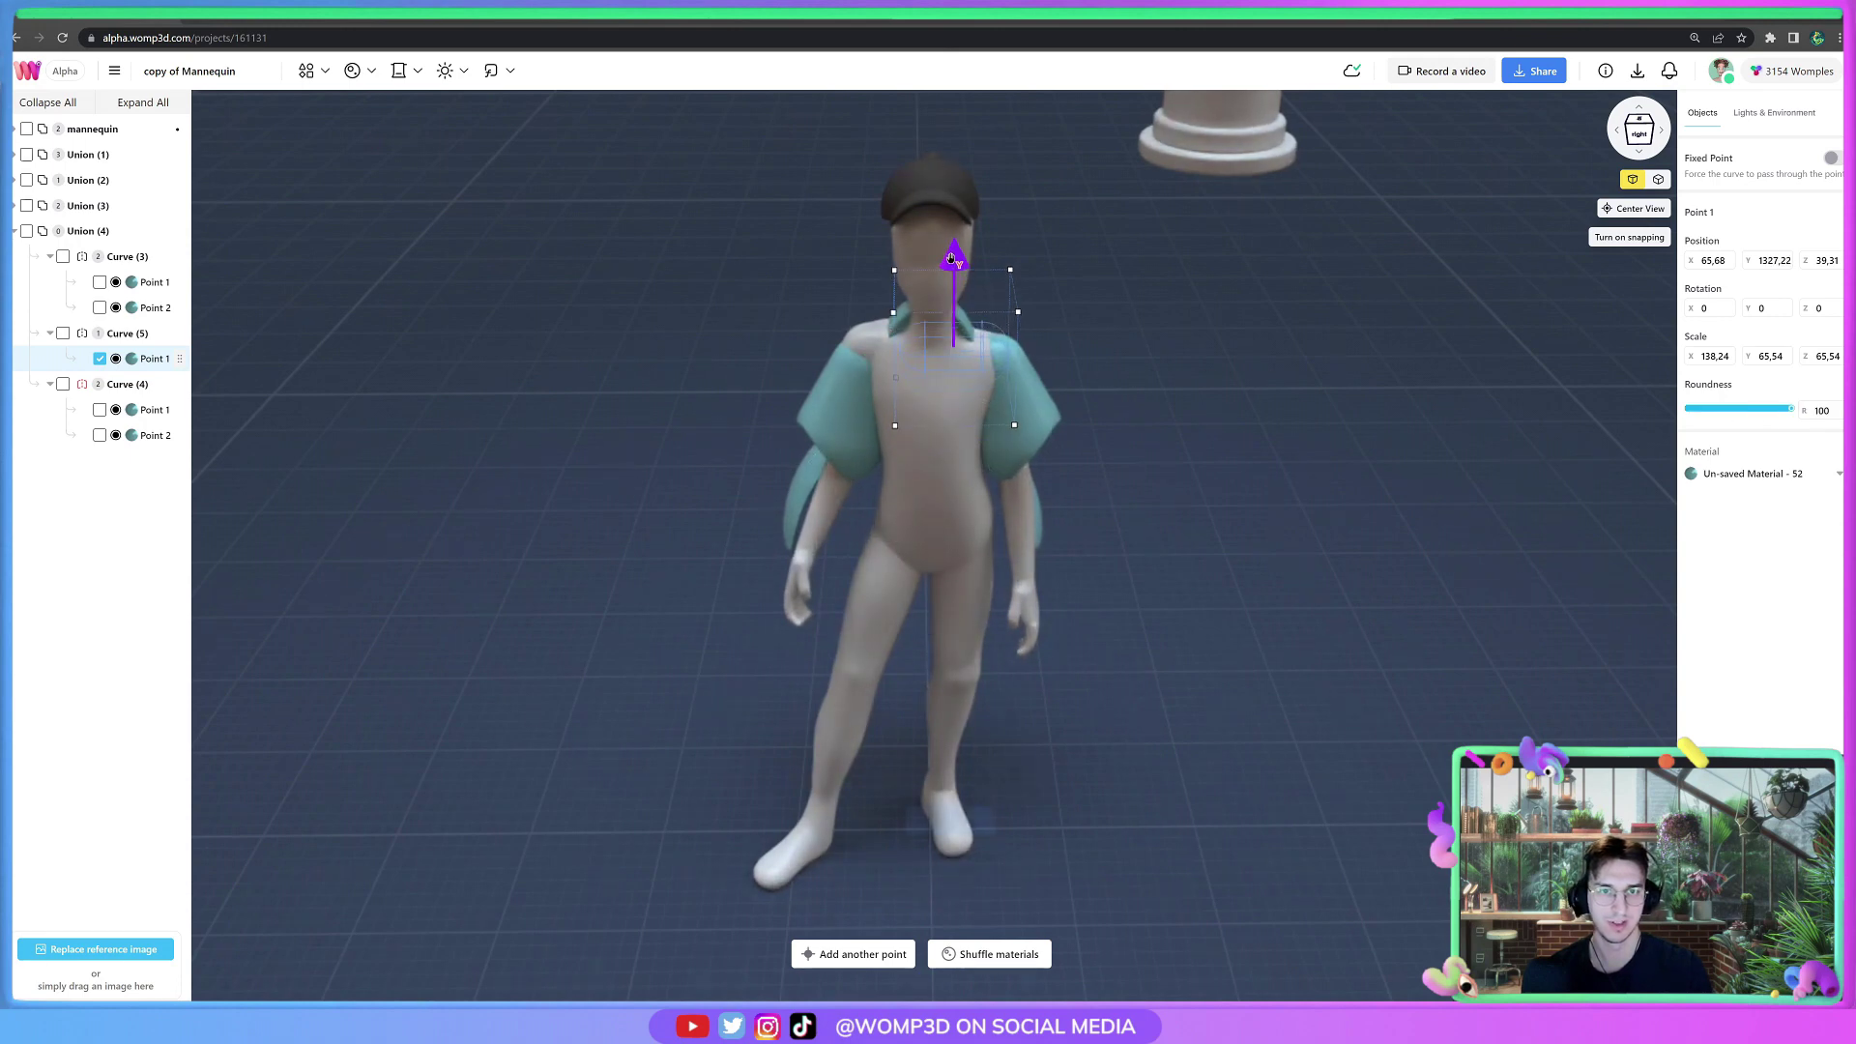
{"action": "left_click_drag", "start_coordinate": [1048, 290], "coordinate": [1097, 308]}
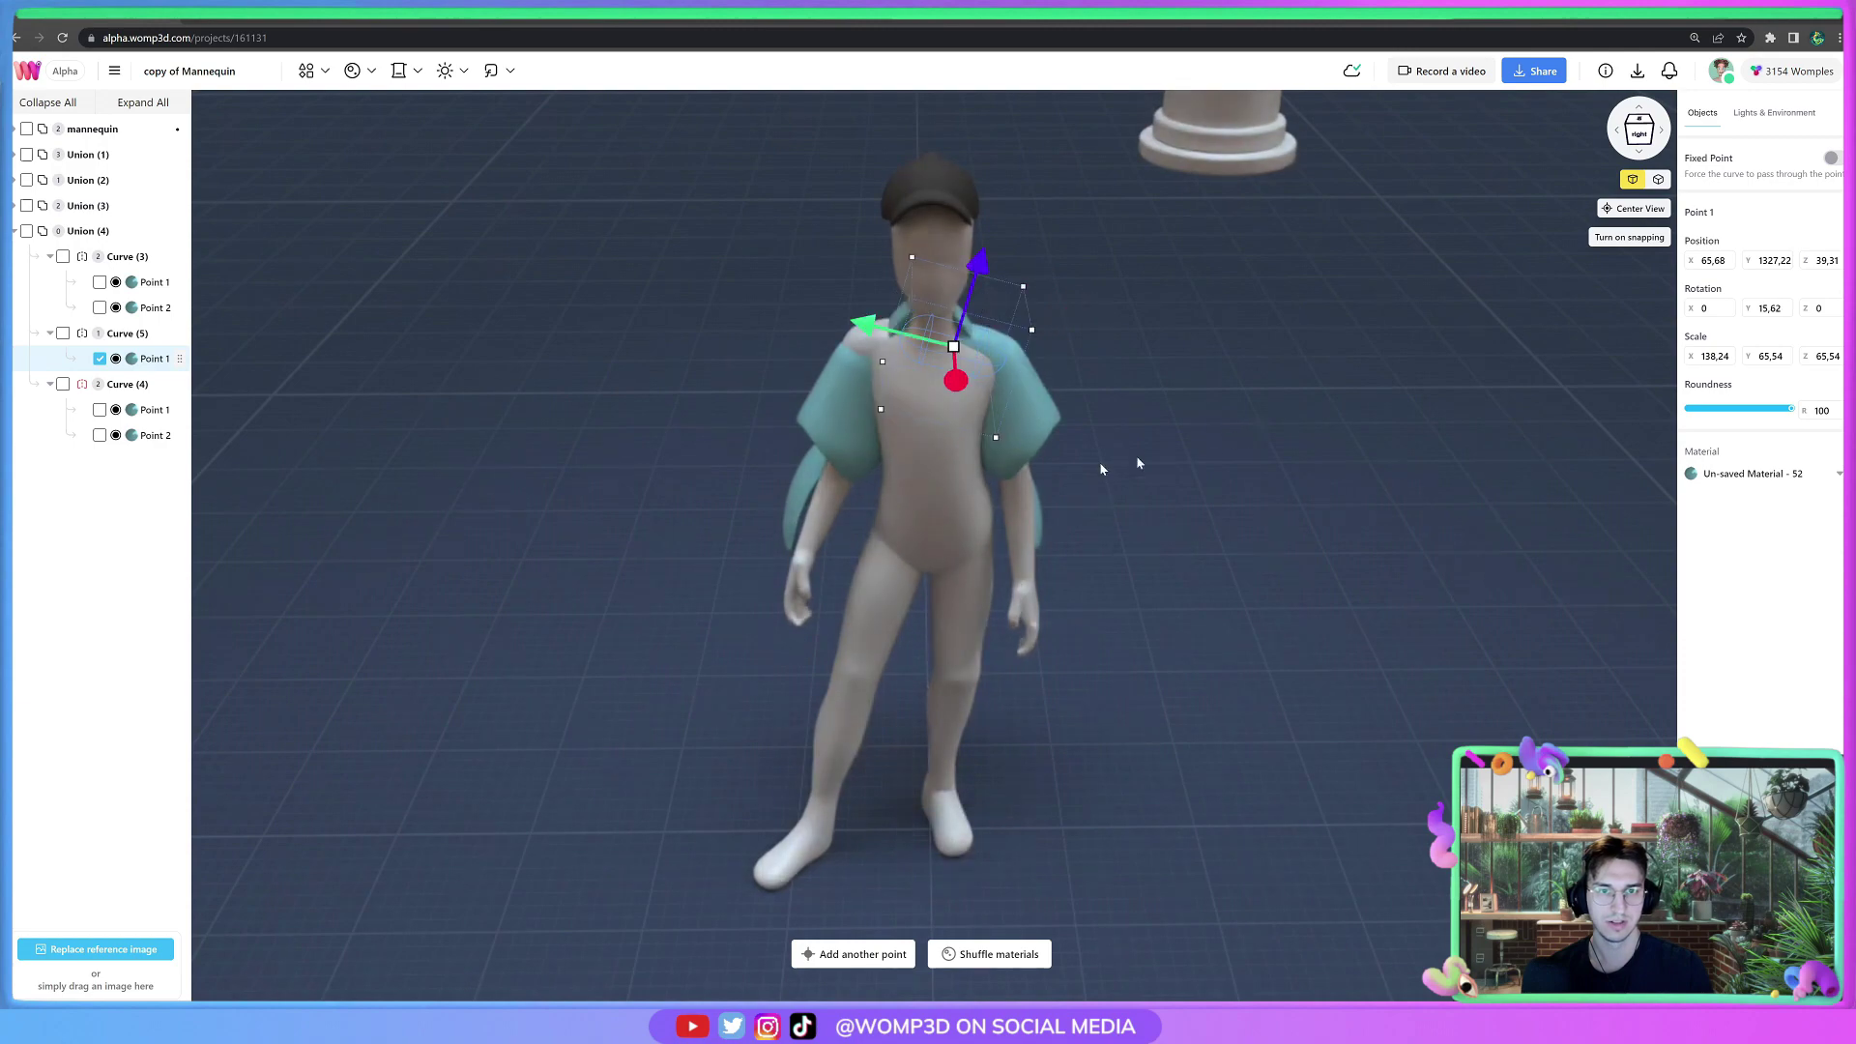
{"action": "left_click_drag", "start_coordinate": [1137, 458], "coordinate": [1101, 420]}
{"action": "left_click", "coordinate": [1251, 473]}
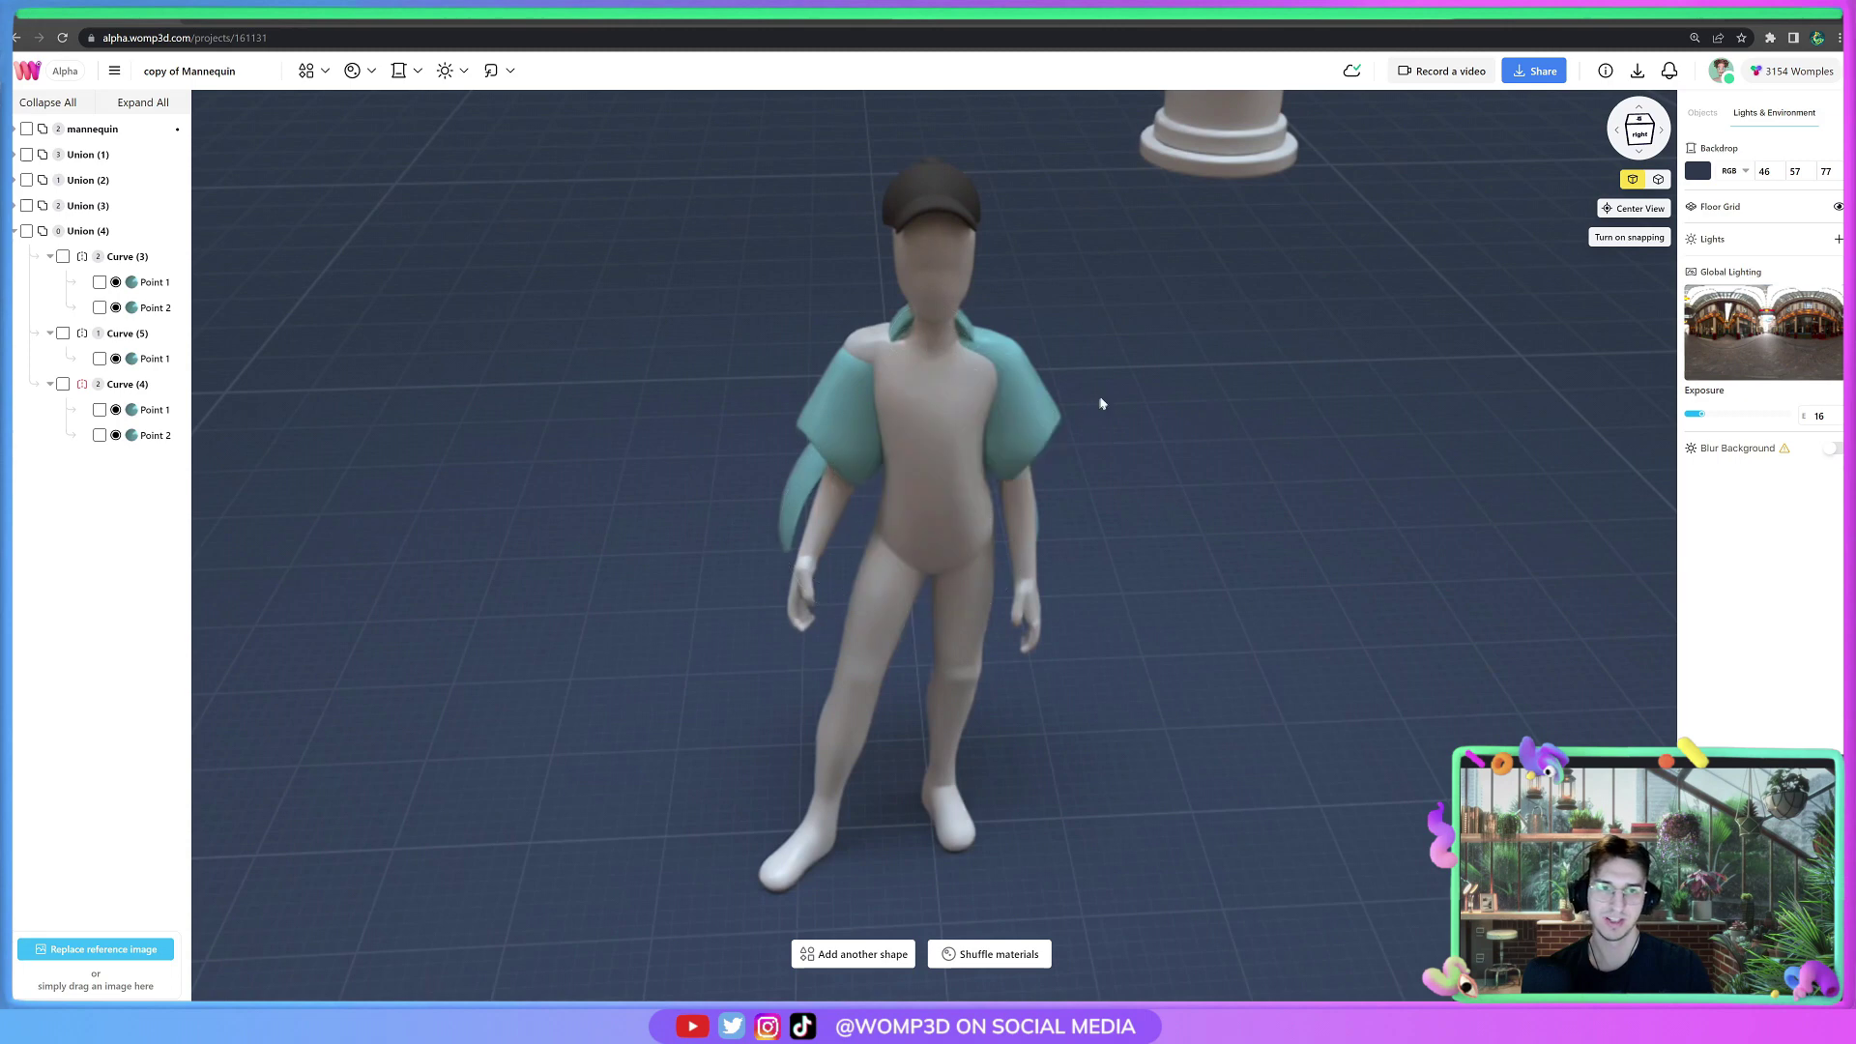
{"action": "left_click", "coordinate": [973, 350]}
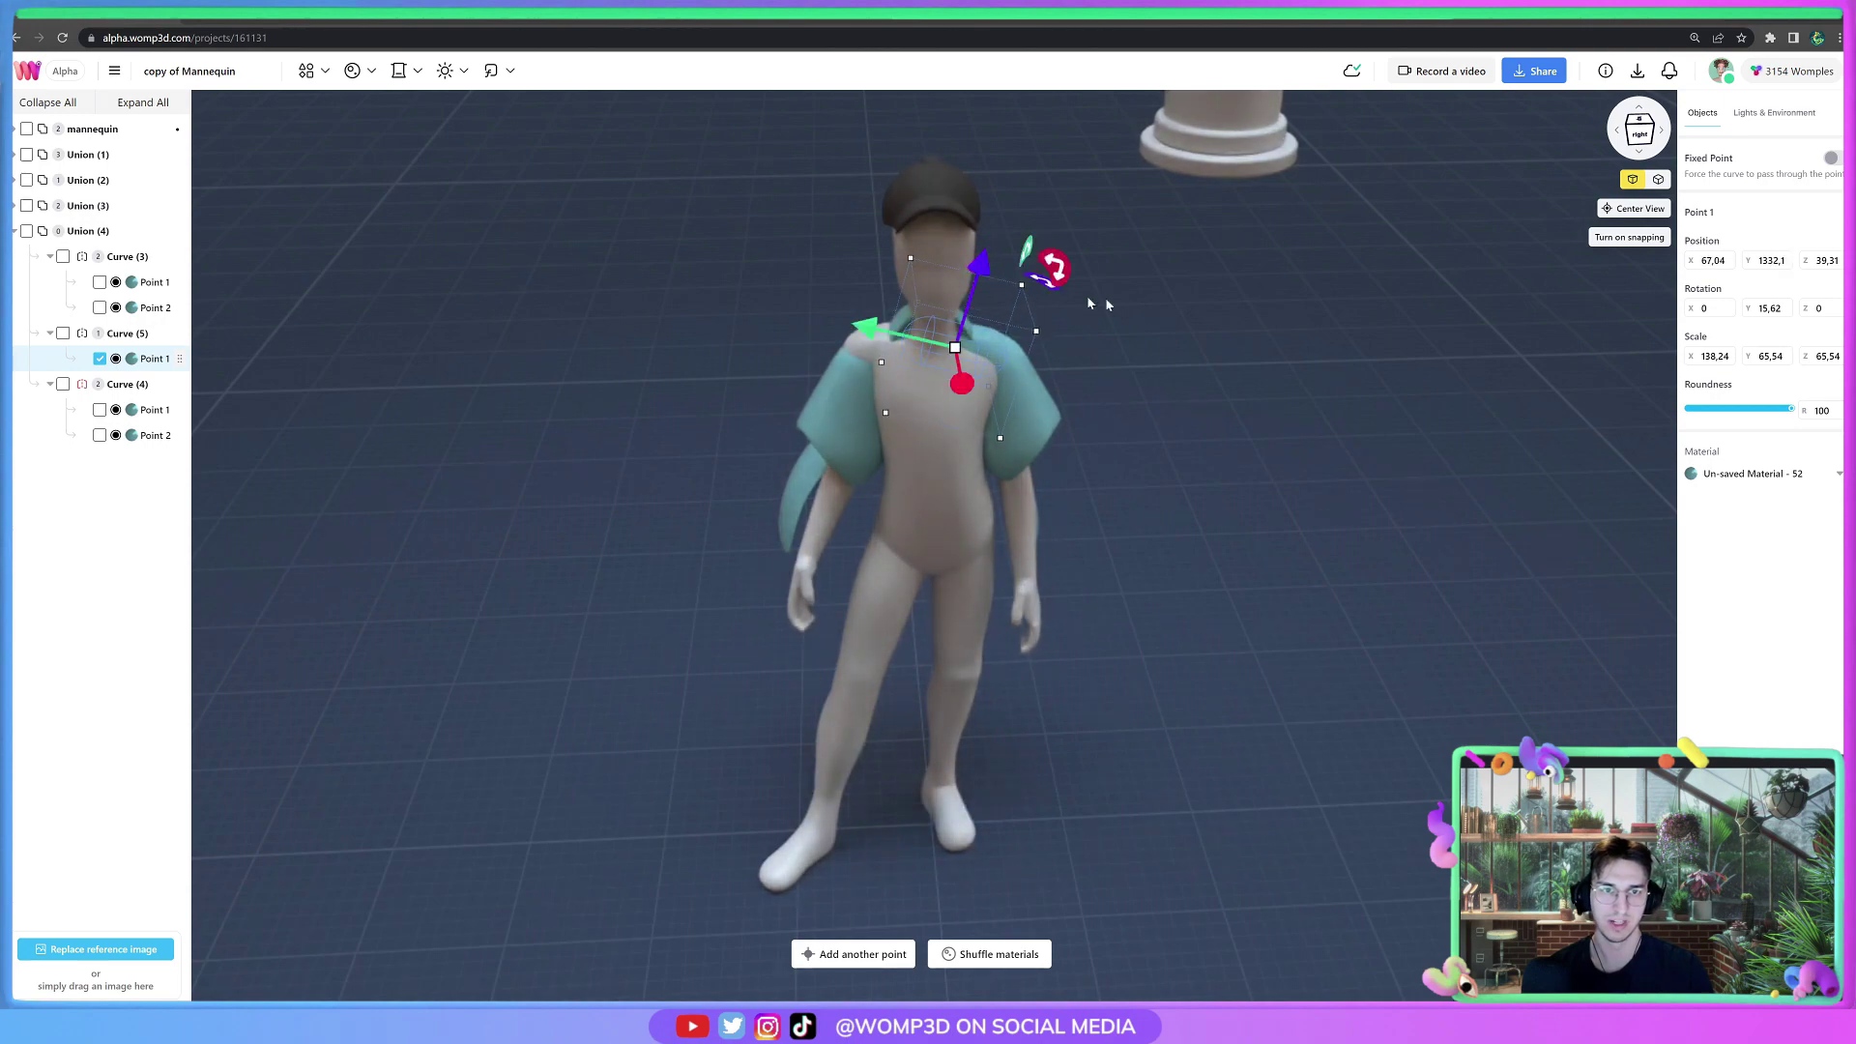
{"action": "left_click", "coordinate": [745, 394]}
{"action": "left_click_drag", "start_coordinate": [745, 394], "coordinate": [514, 377]}
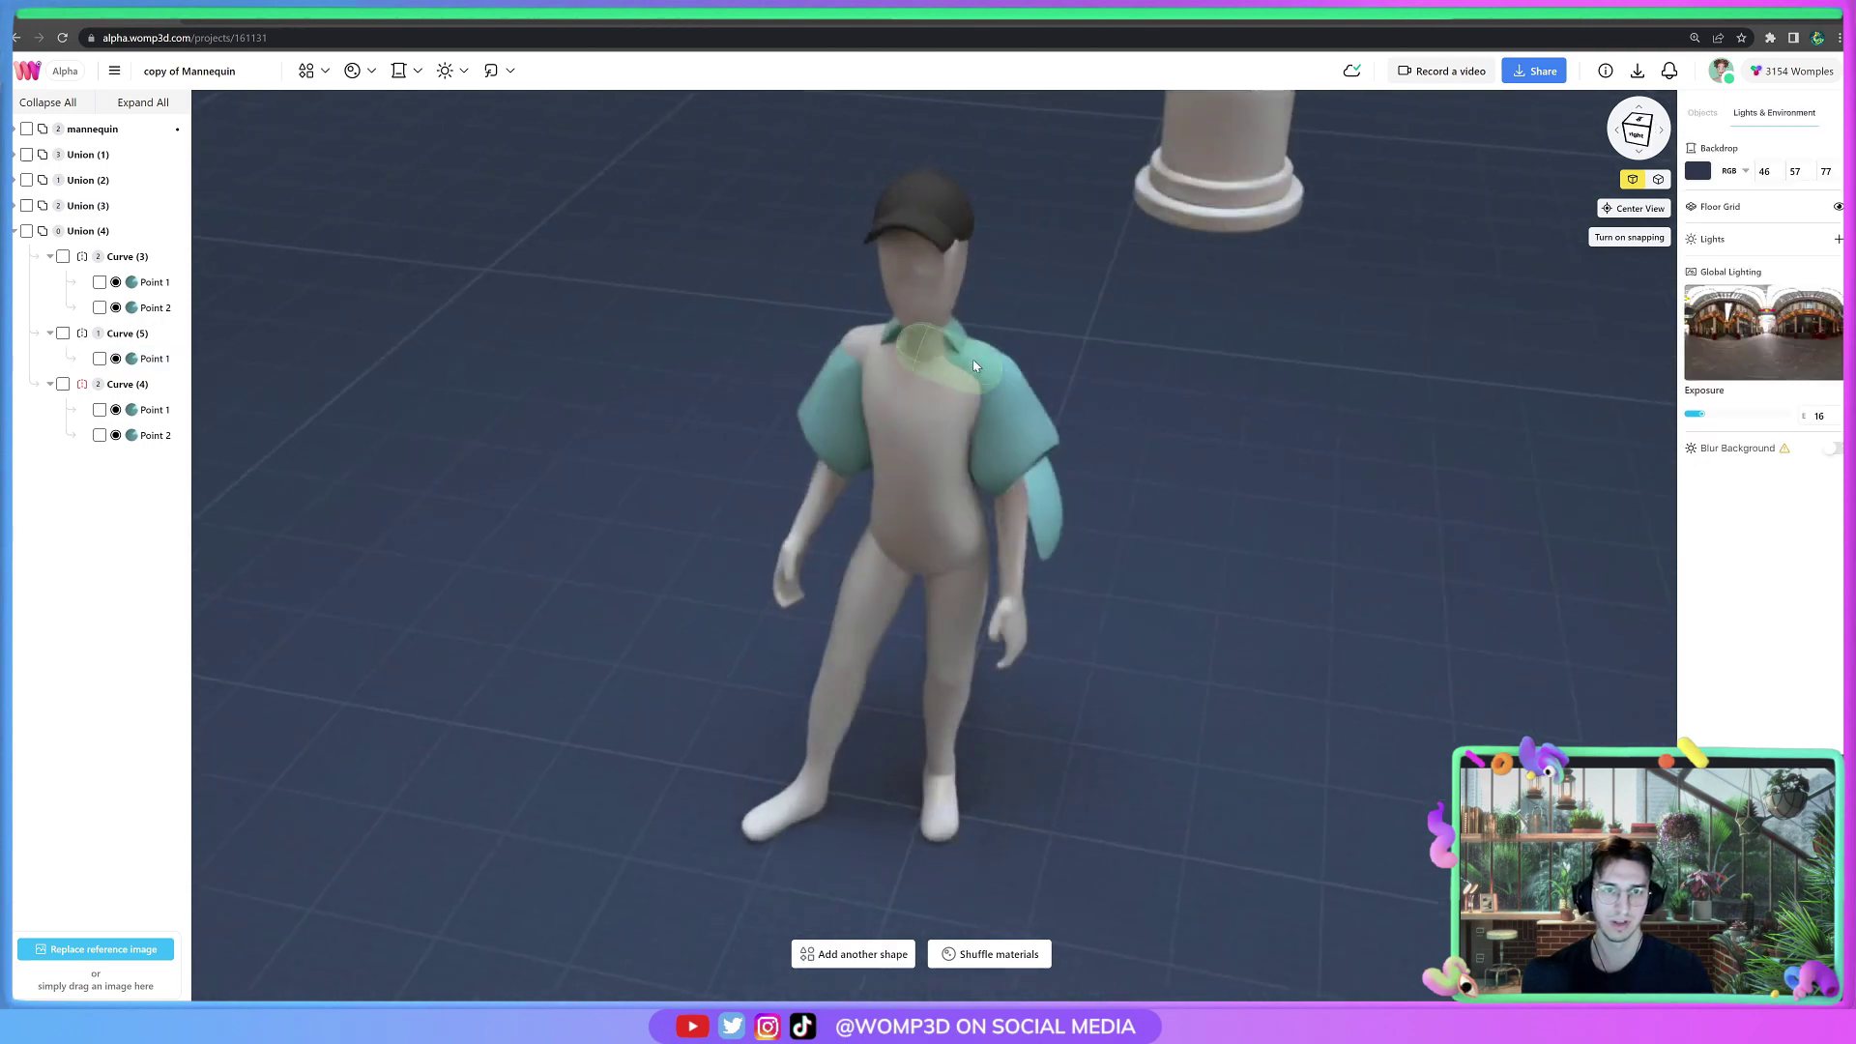
Add a second point to the shoulder curve, lower it over the chest and enlarge it to about 148.19 wide and 169.79 tall.
{"action": "left_click", "coordinate": [974, 365]}
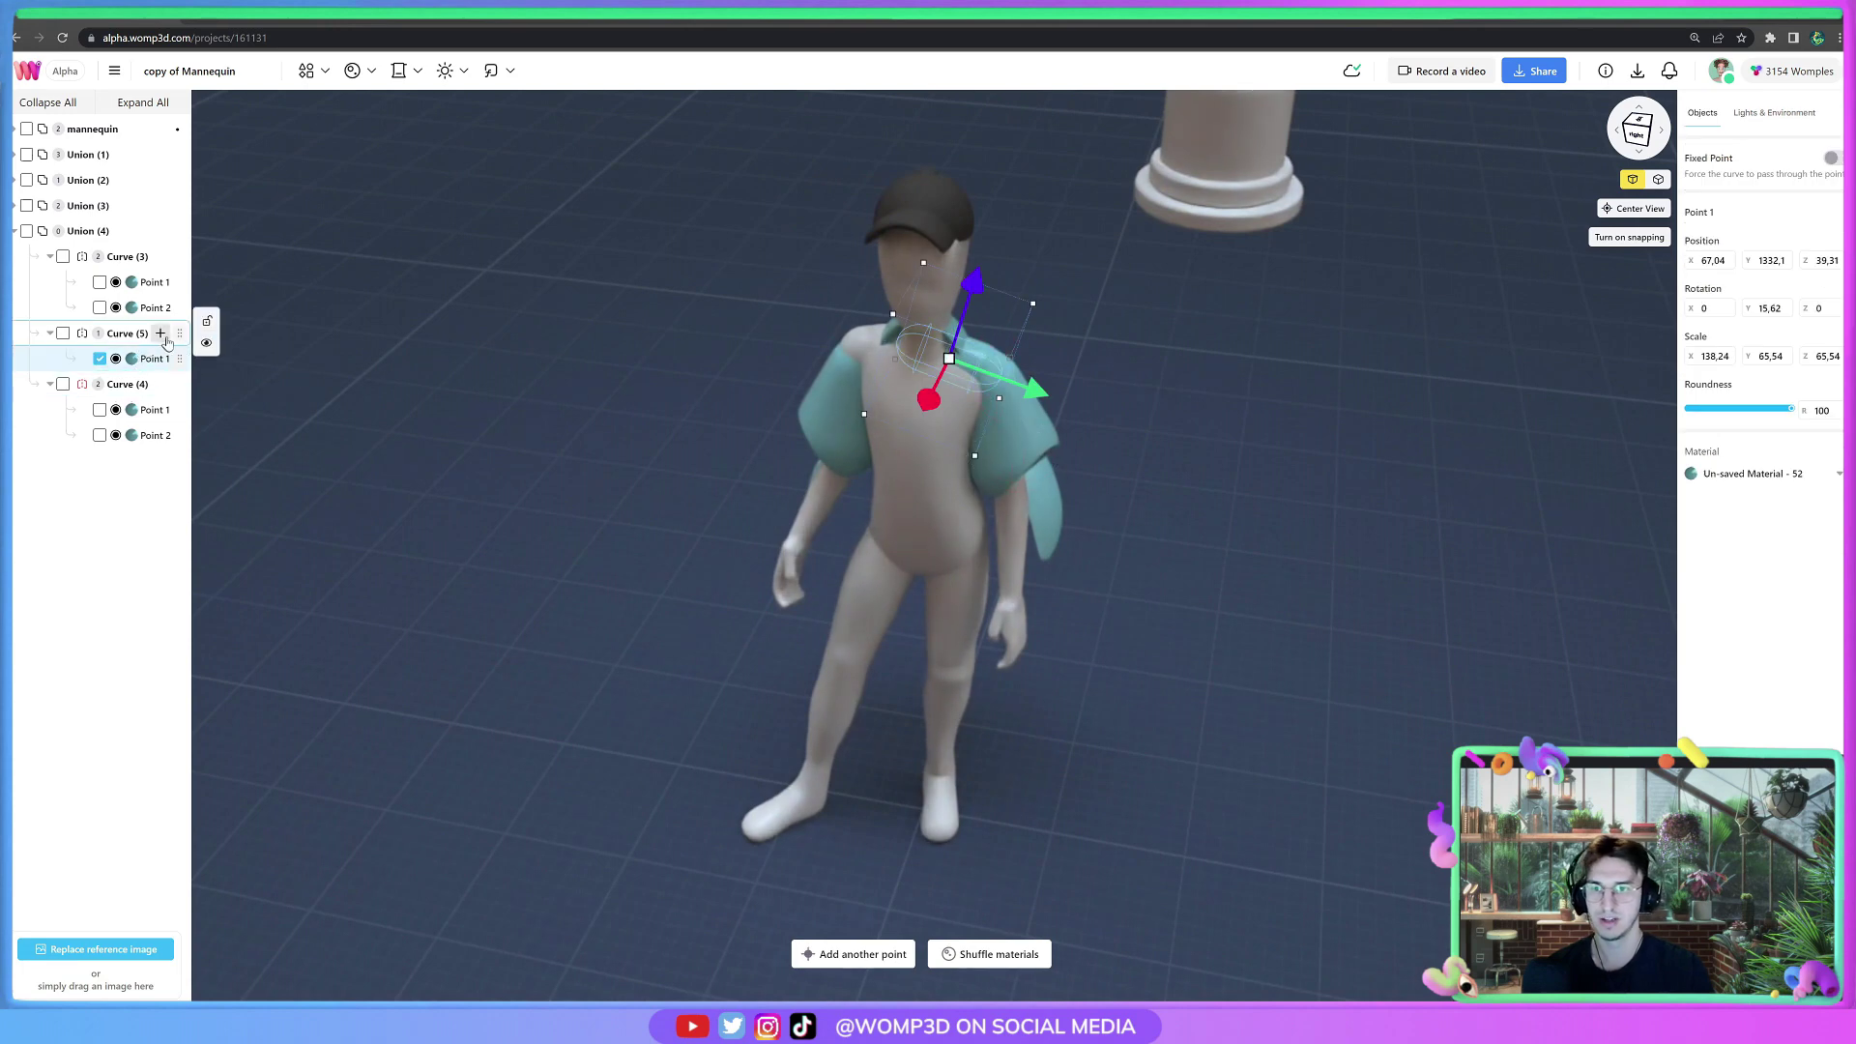
{"action": "left_click", "coordinate": [161, 333]}
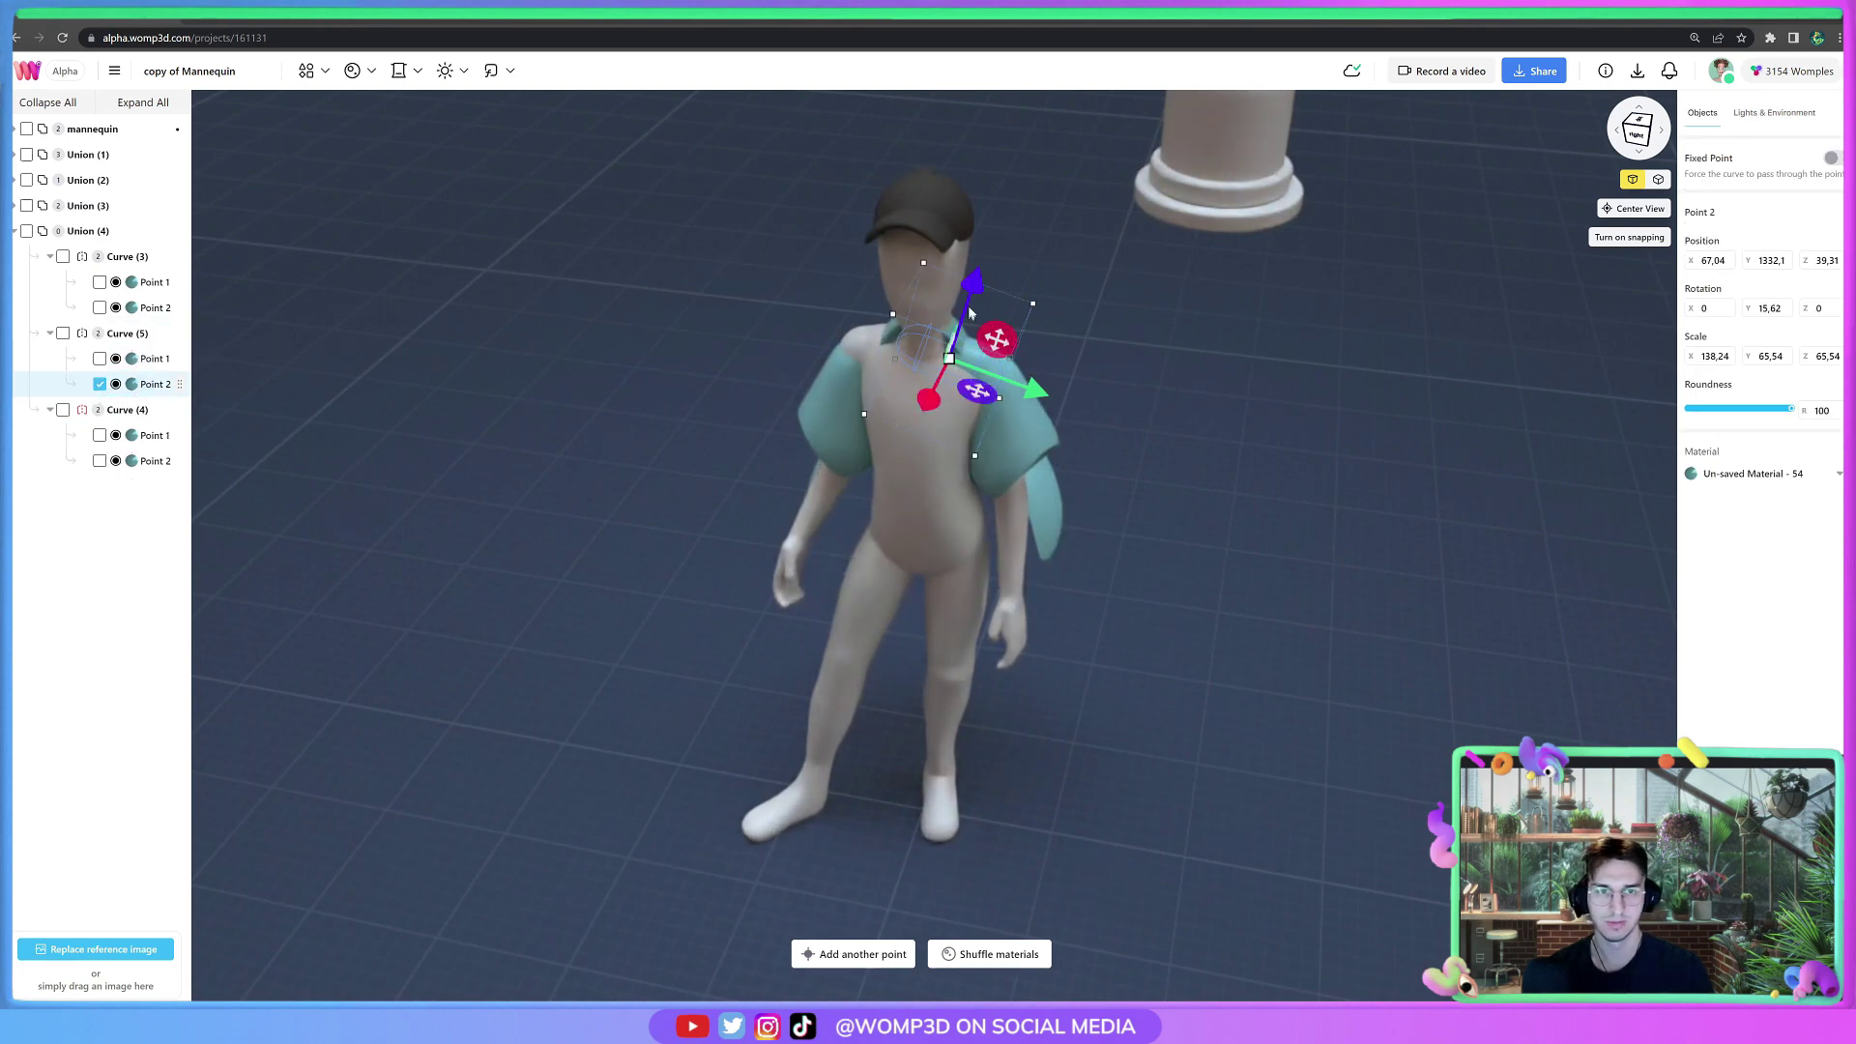
{"action": "left_click_drag", "start_coordinate": [973, 308], "coordinate": [923, 425]}
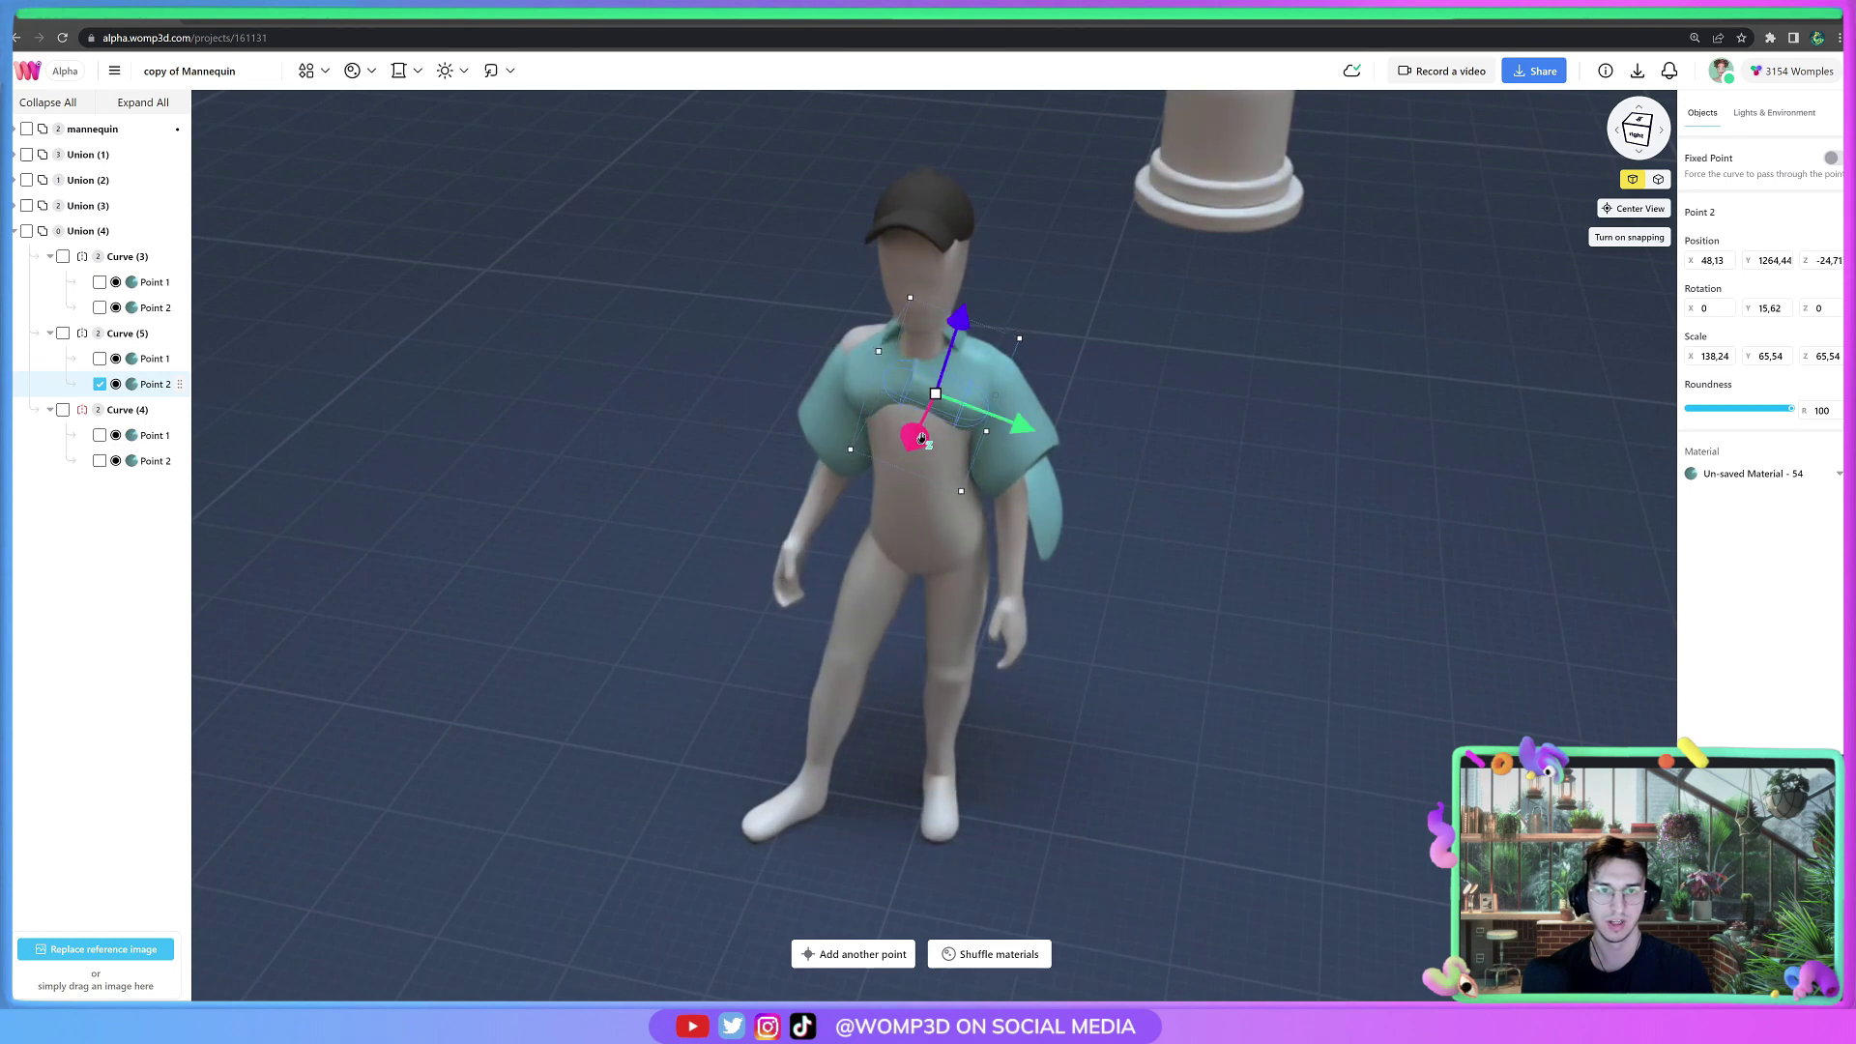
{"action": "left_click", "coordinate": [946, 407]}
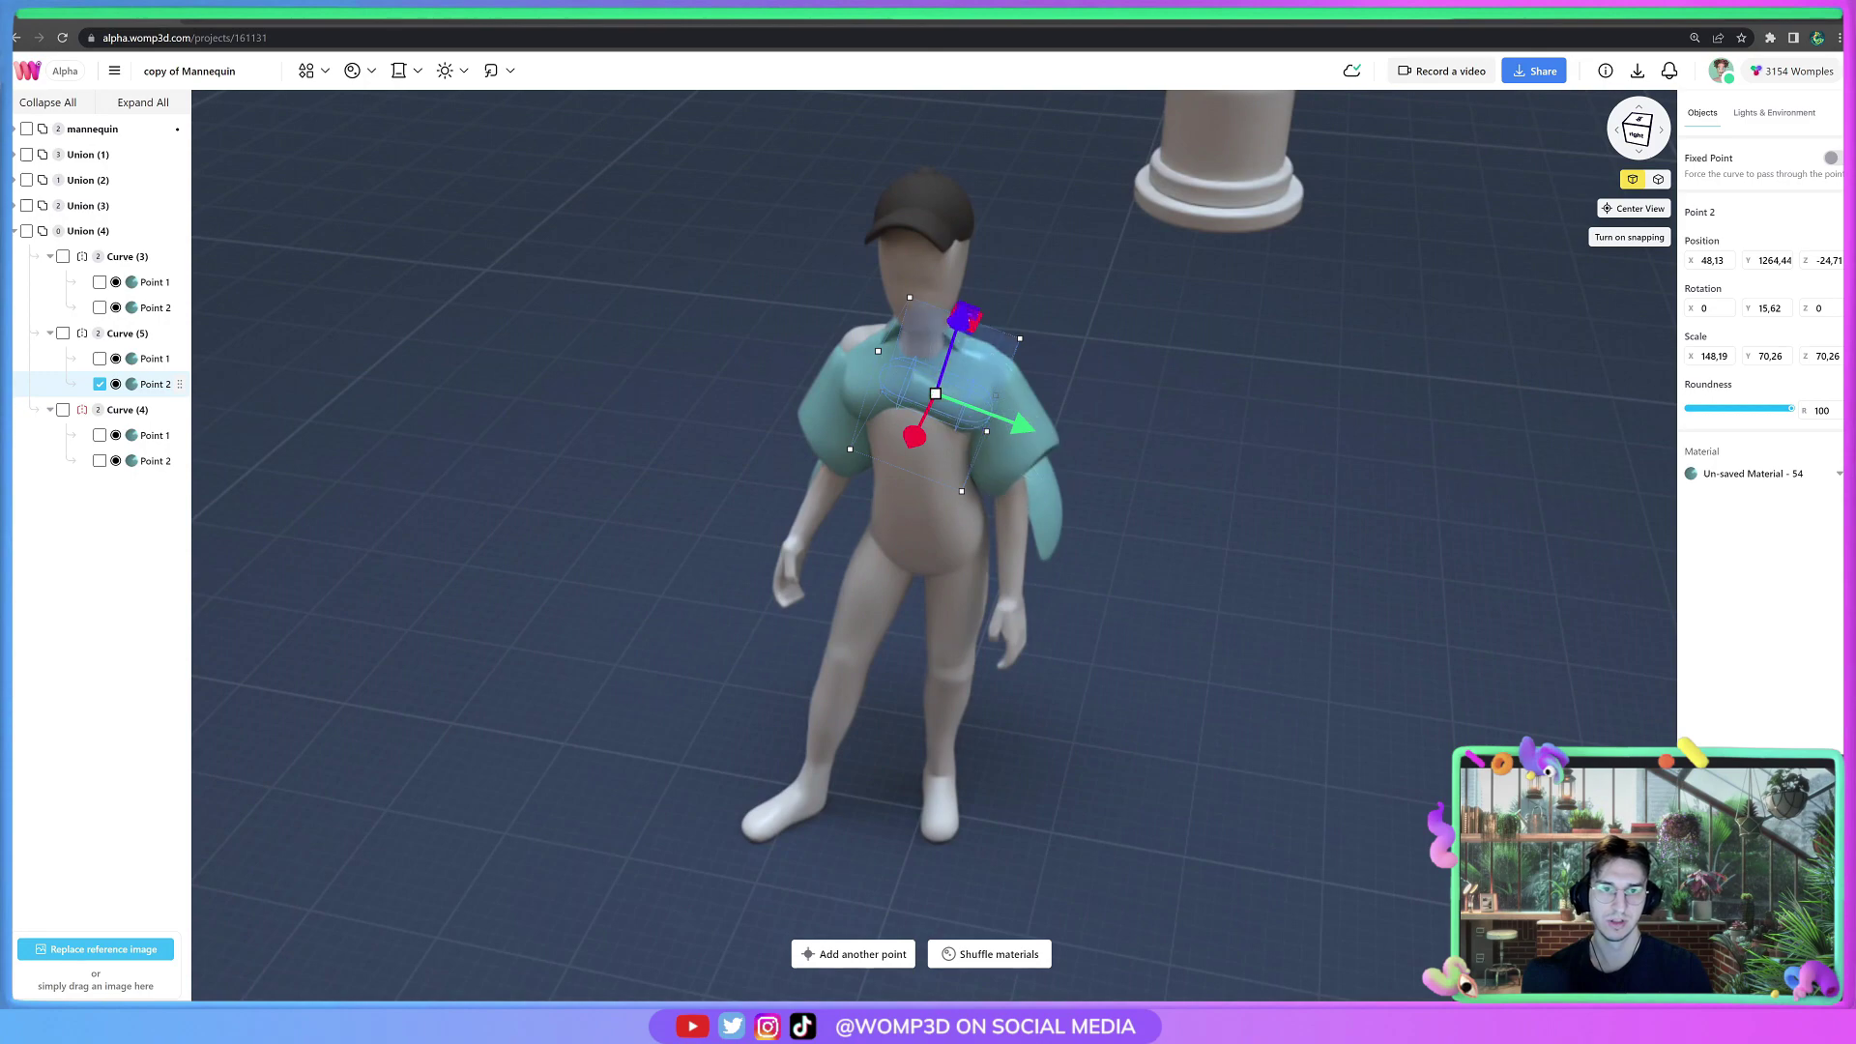
{"action": "left_click_drag", "start_coordinate": [975, 285], "coordinate": [983, 256]}
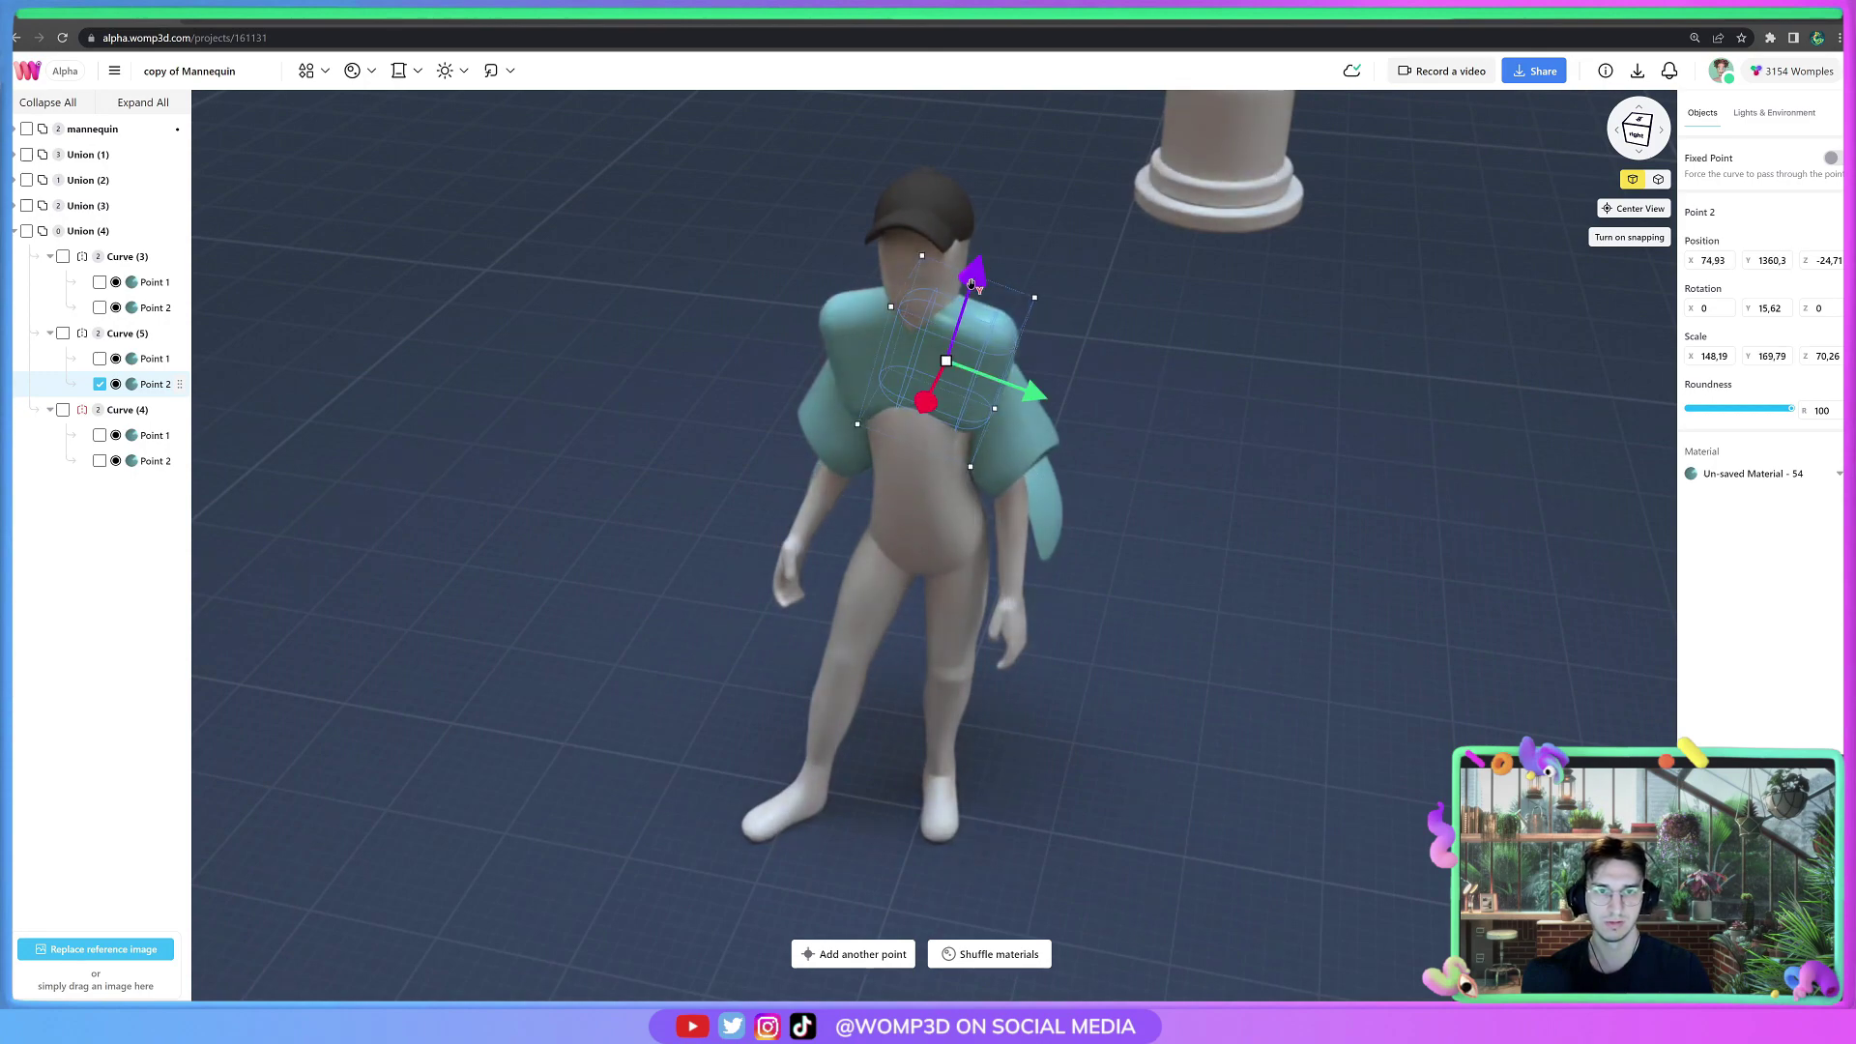
{"action": "left_click_drag", "start_coordinate": [971, 355], "coordinate": [969, 361]}
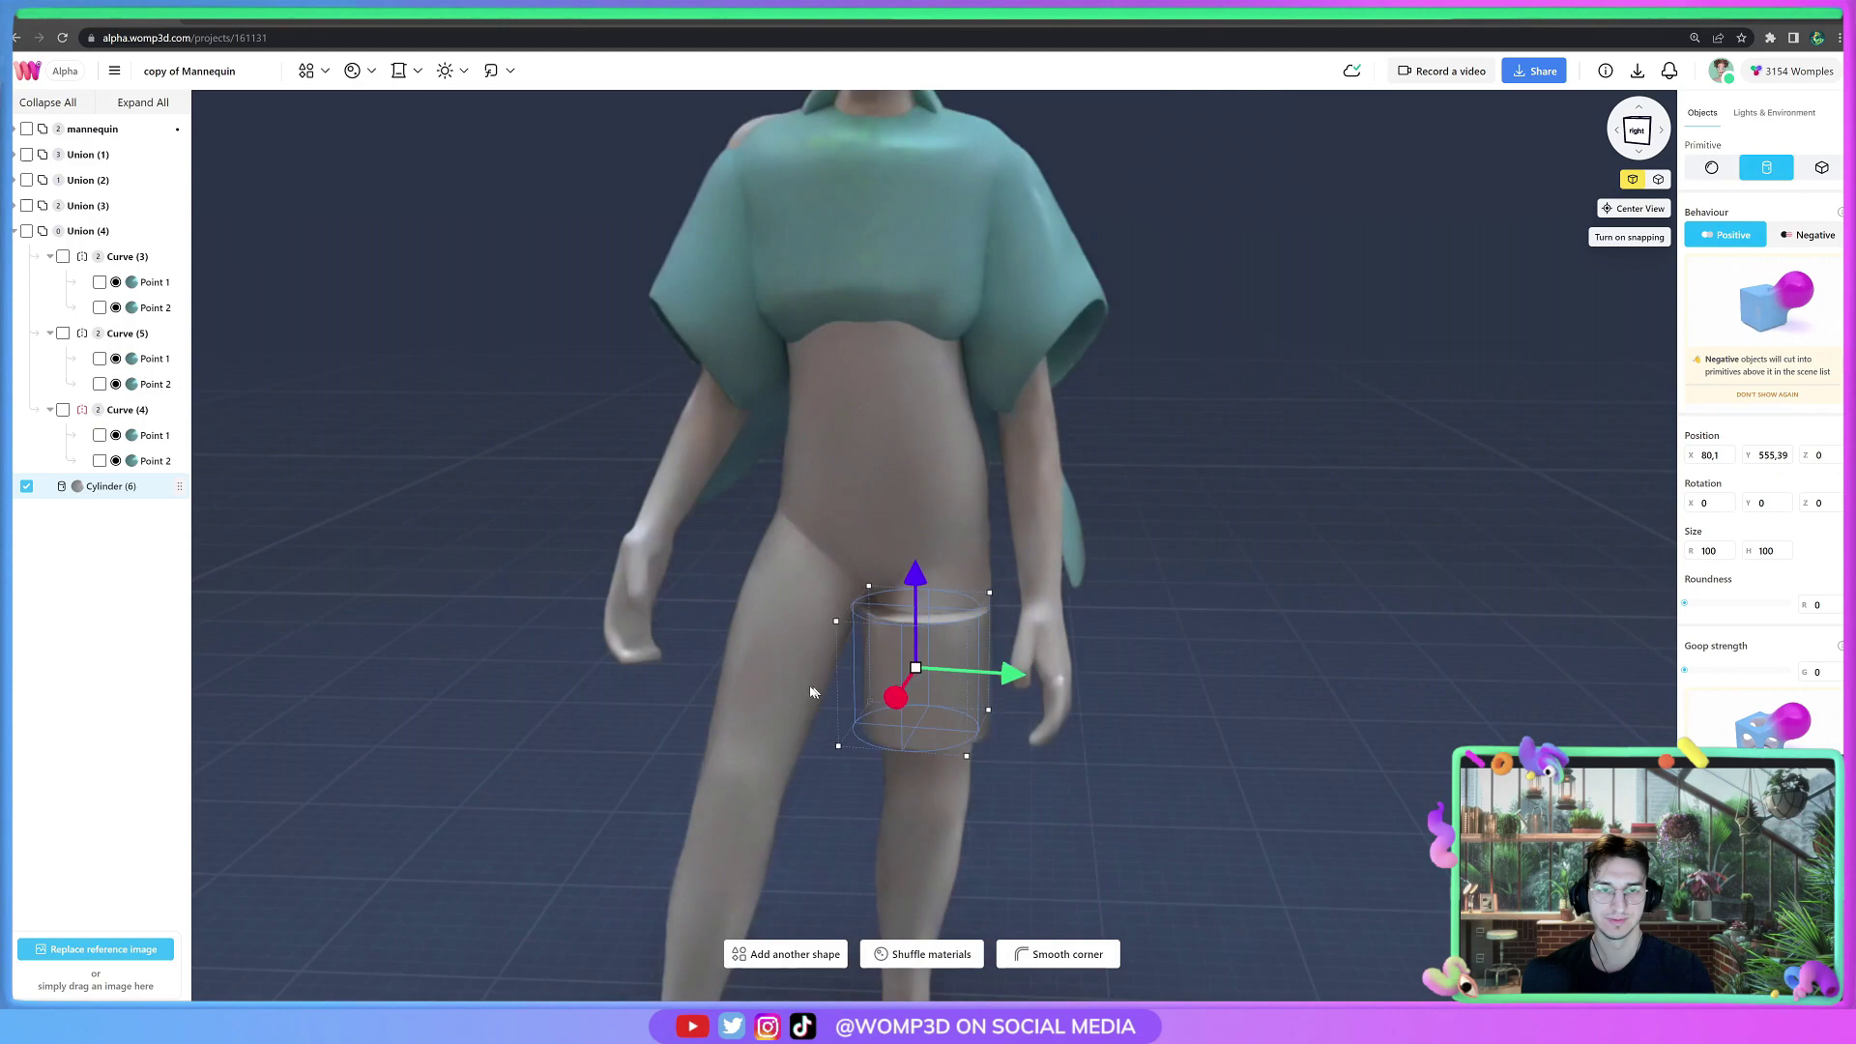
Fit the cylinder around the bare upper thigh, rotated about -12.12 around Z and sized to about 109.26 by 155.32.
{"action": "left_click_drag", "start_coordinate": [484, 666], "coordinate": [752, 669]}
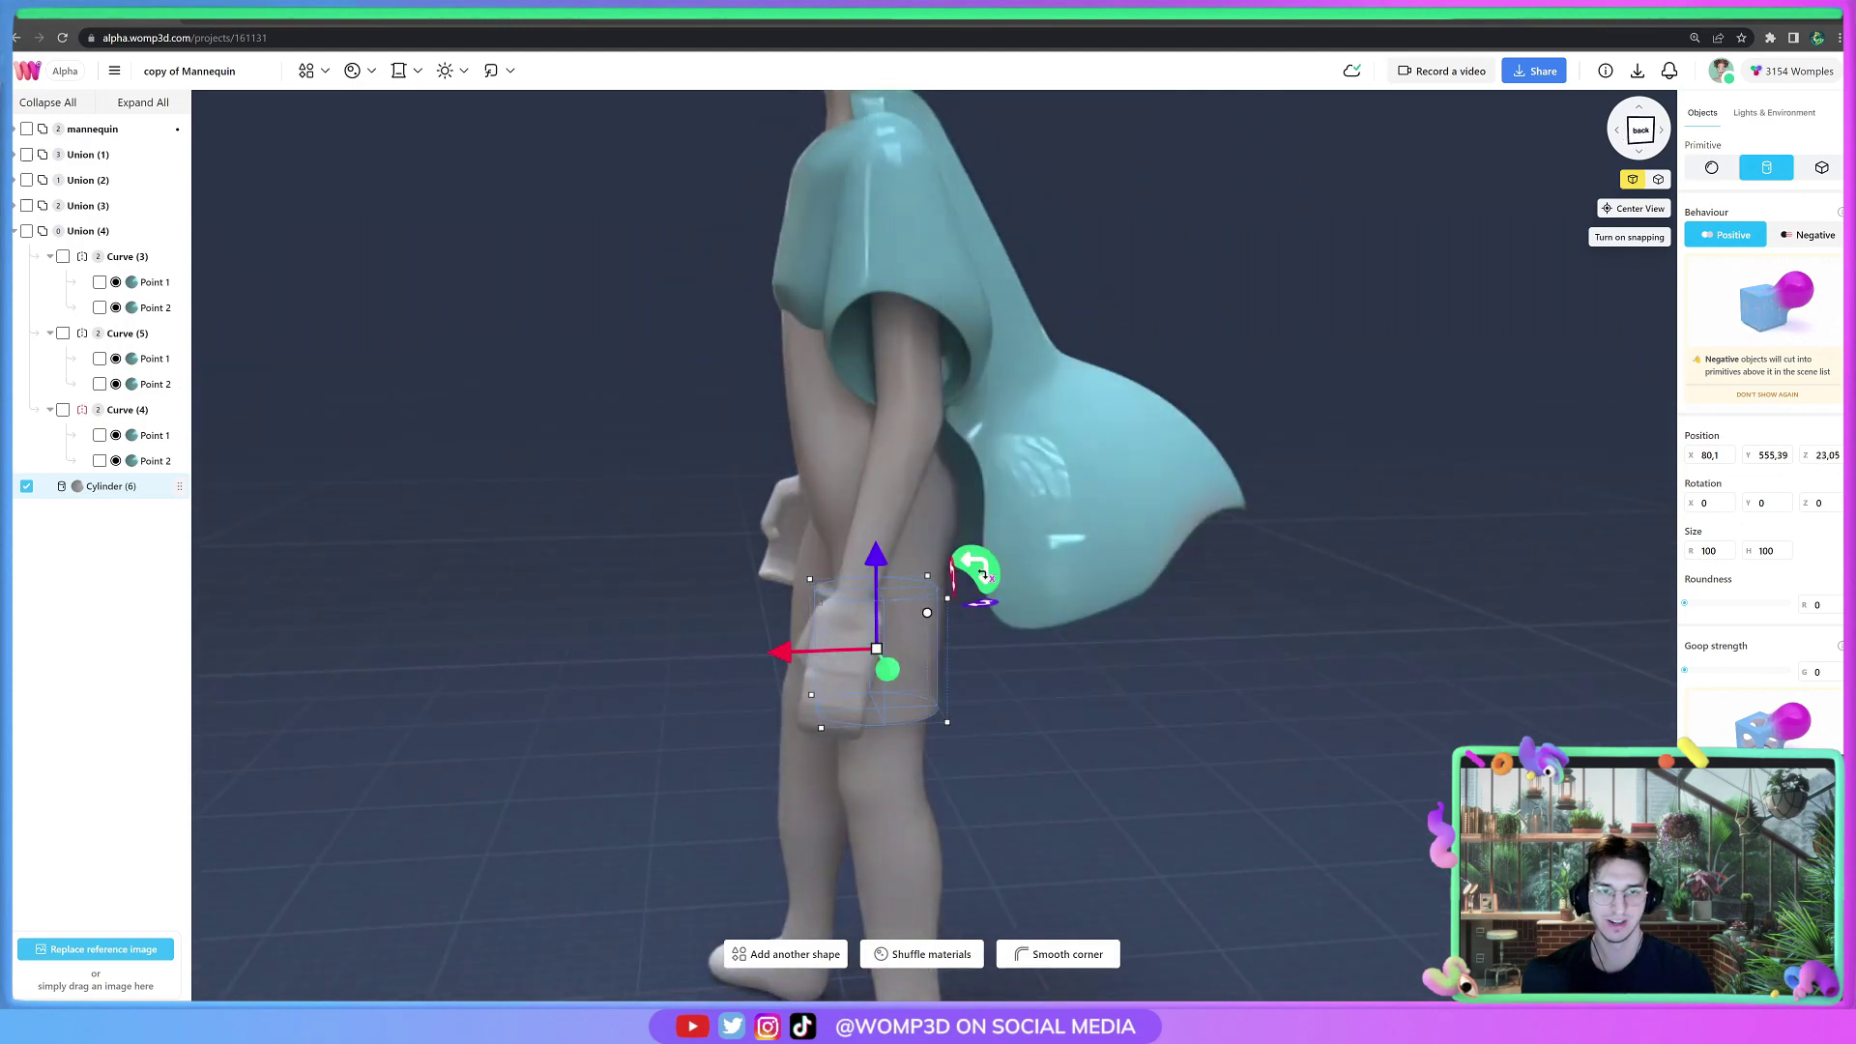
{"action": "left_click_drag", "start_coordinate": [978, 568], "coordinate": [1003, 590]}
{"action": "left_click_drag", "start_coordinate": [1357, 771], "coordinate": [1586, 771]}
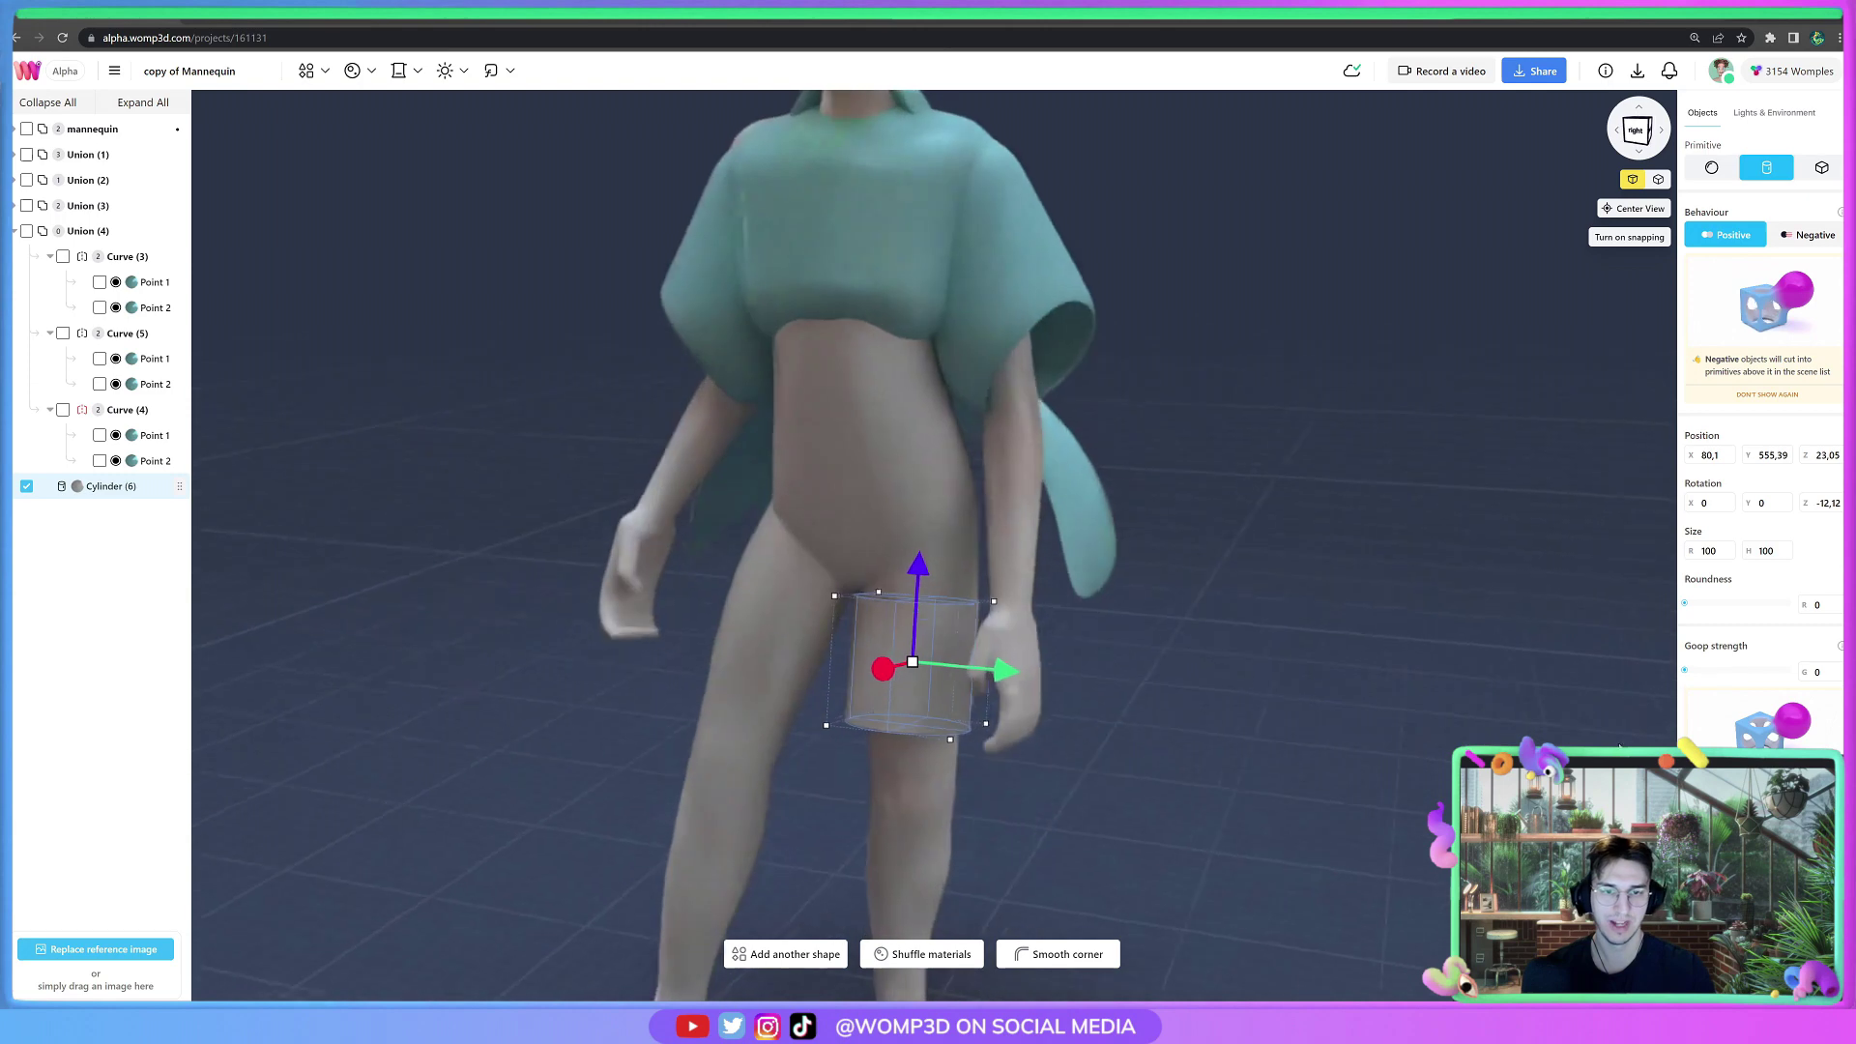
{"action": "left_click_drag", "start_coordinate": [967, 736], "coordinate": [971, 743]}
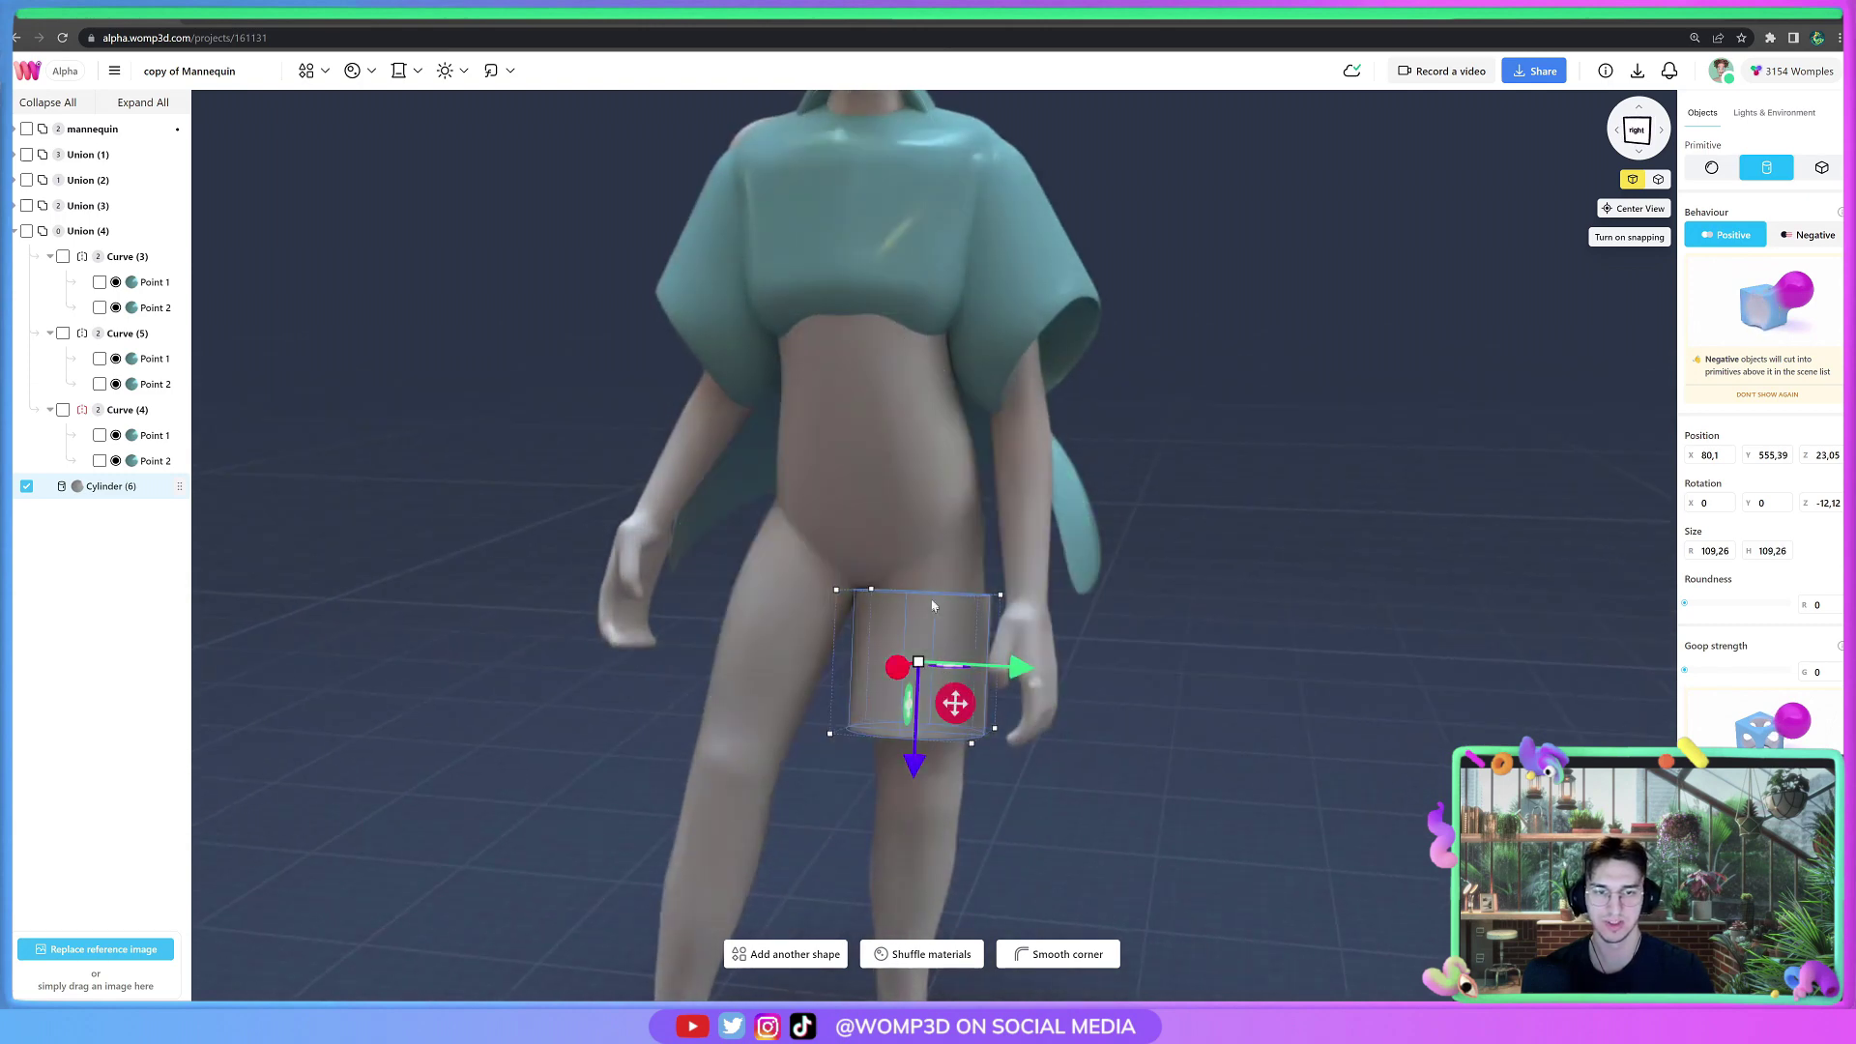
{"action": "left_click_drag", "start_coordinate": [934, 591], "coordinate": [938, 537]}
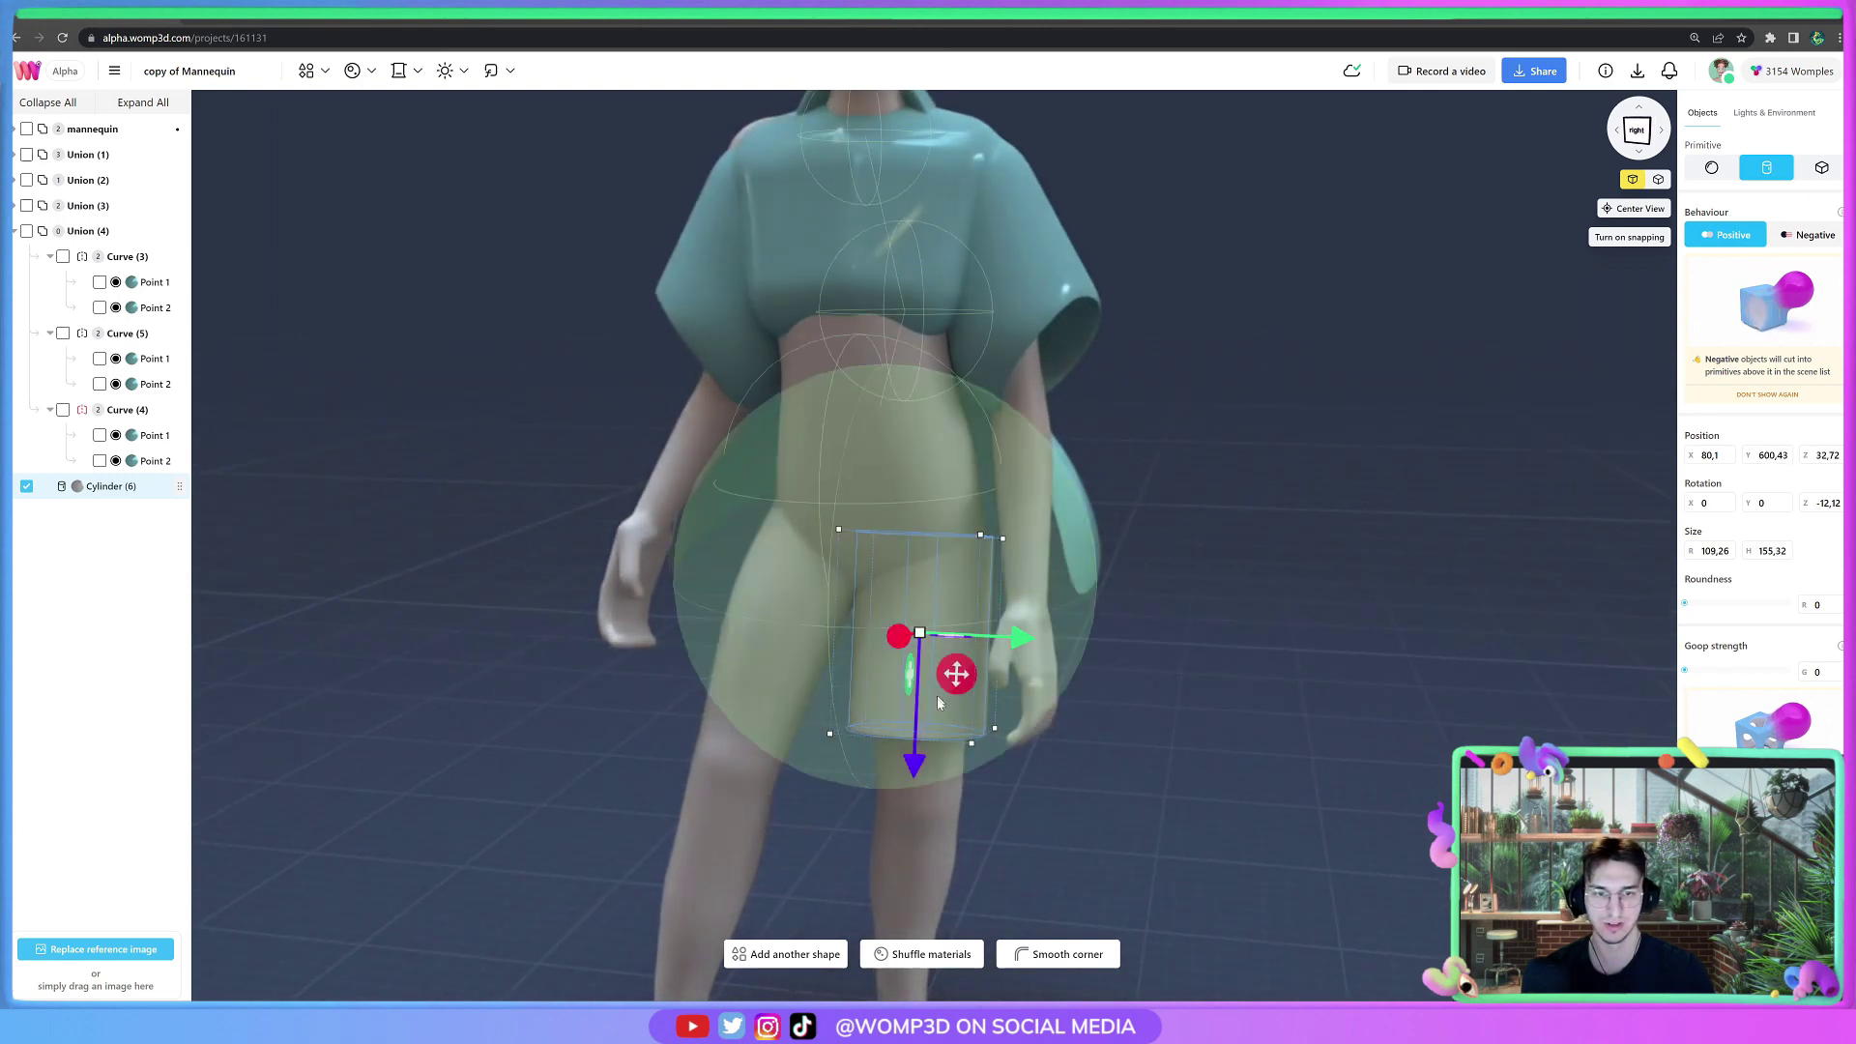
{"action": "left_click", "coordinate": [1160, 779]}
{"action": "left_click_drag", "start_coordinate": [1160, 779], "coordinate": [1123, 729]}
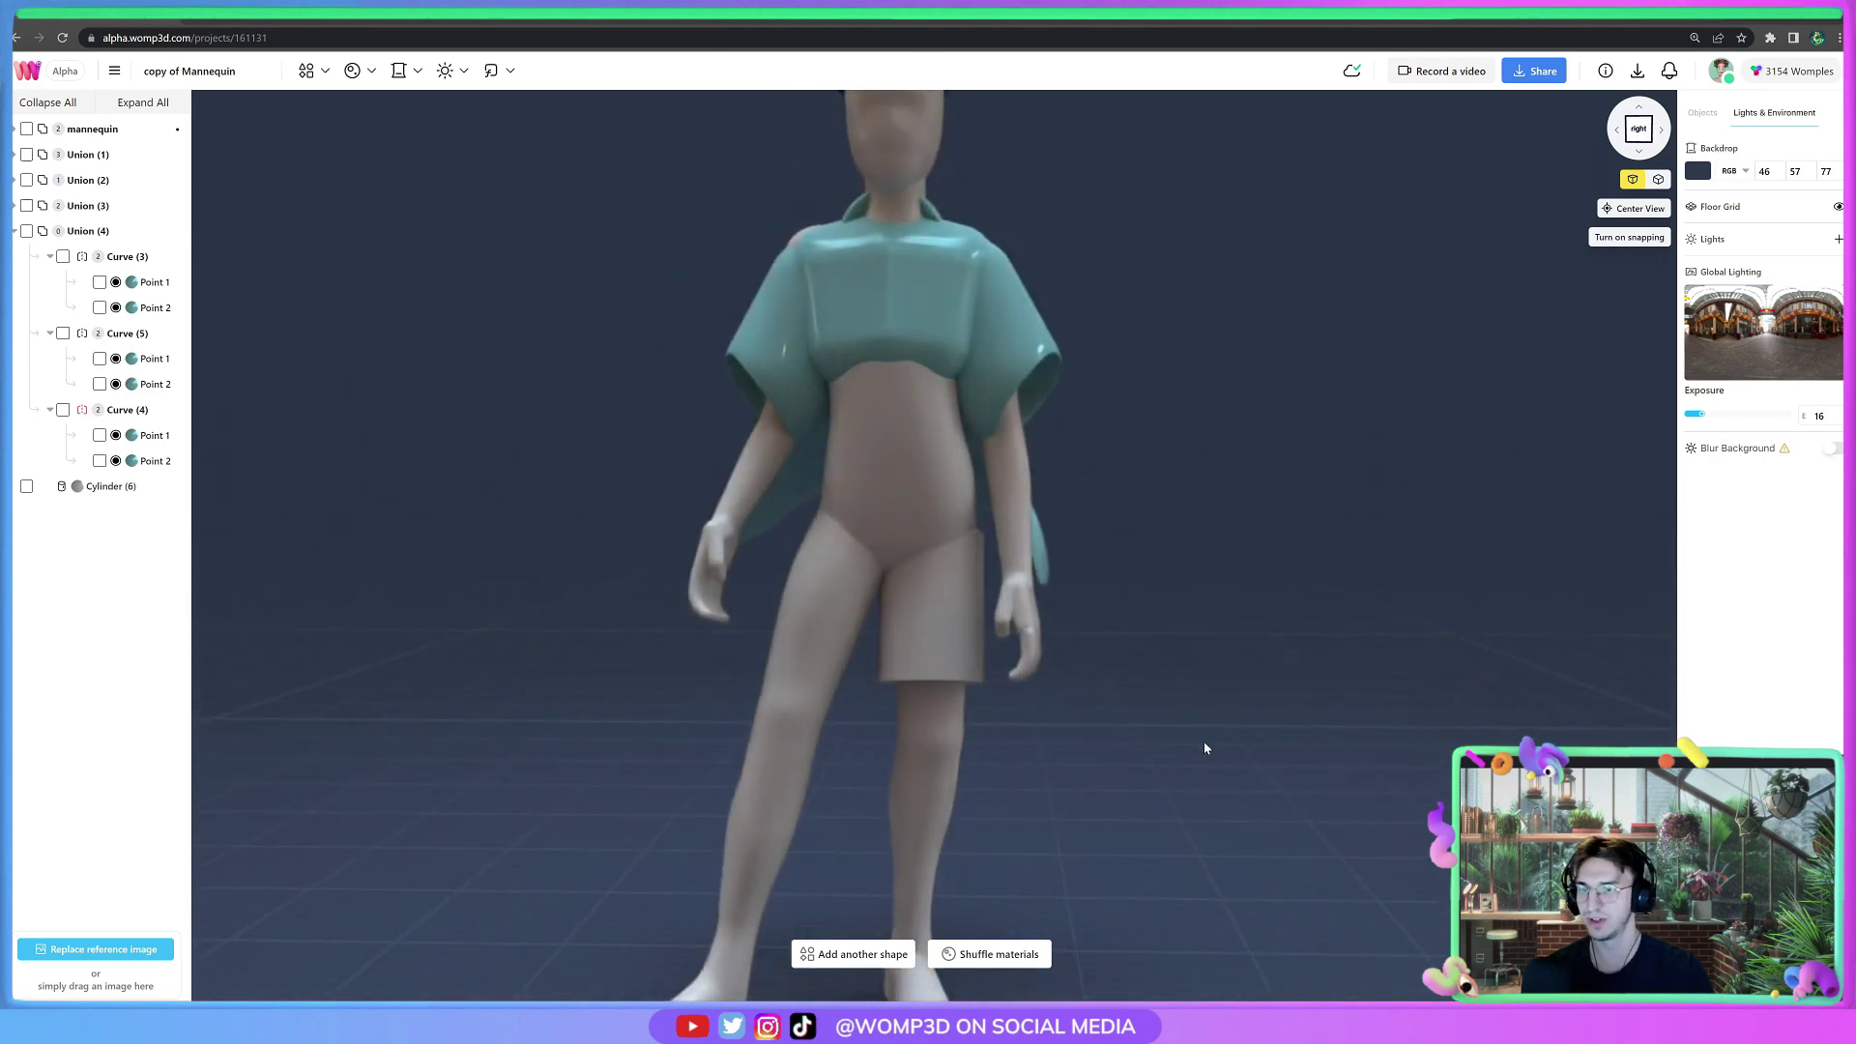
Set the thigh cylinder's roundness to 24 and shift it on the leg to about Y 596.86, Z 49.37.
{"action": "left_click", "coordinate": [949, 654]}
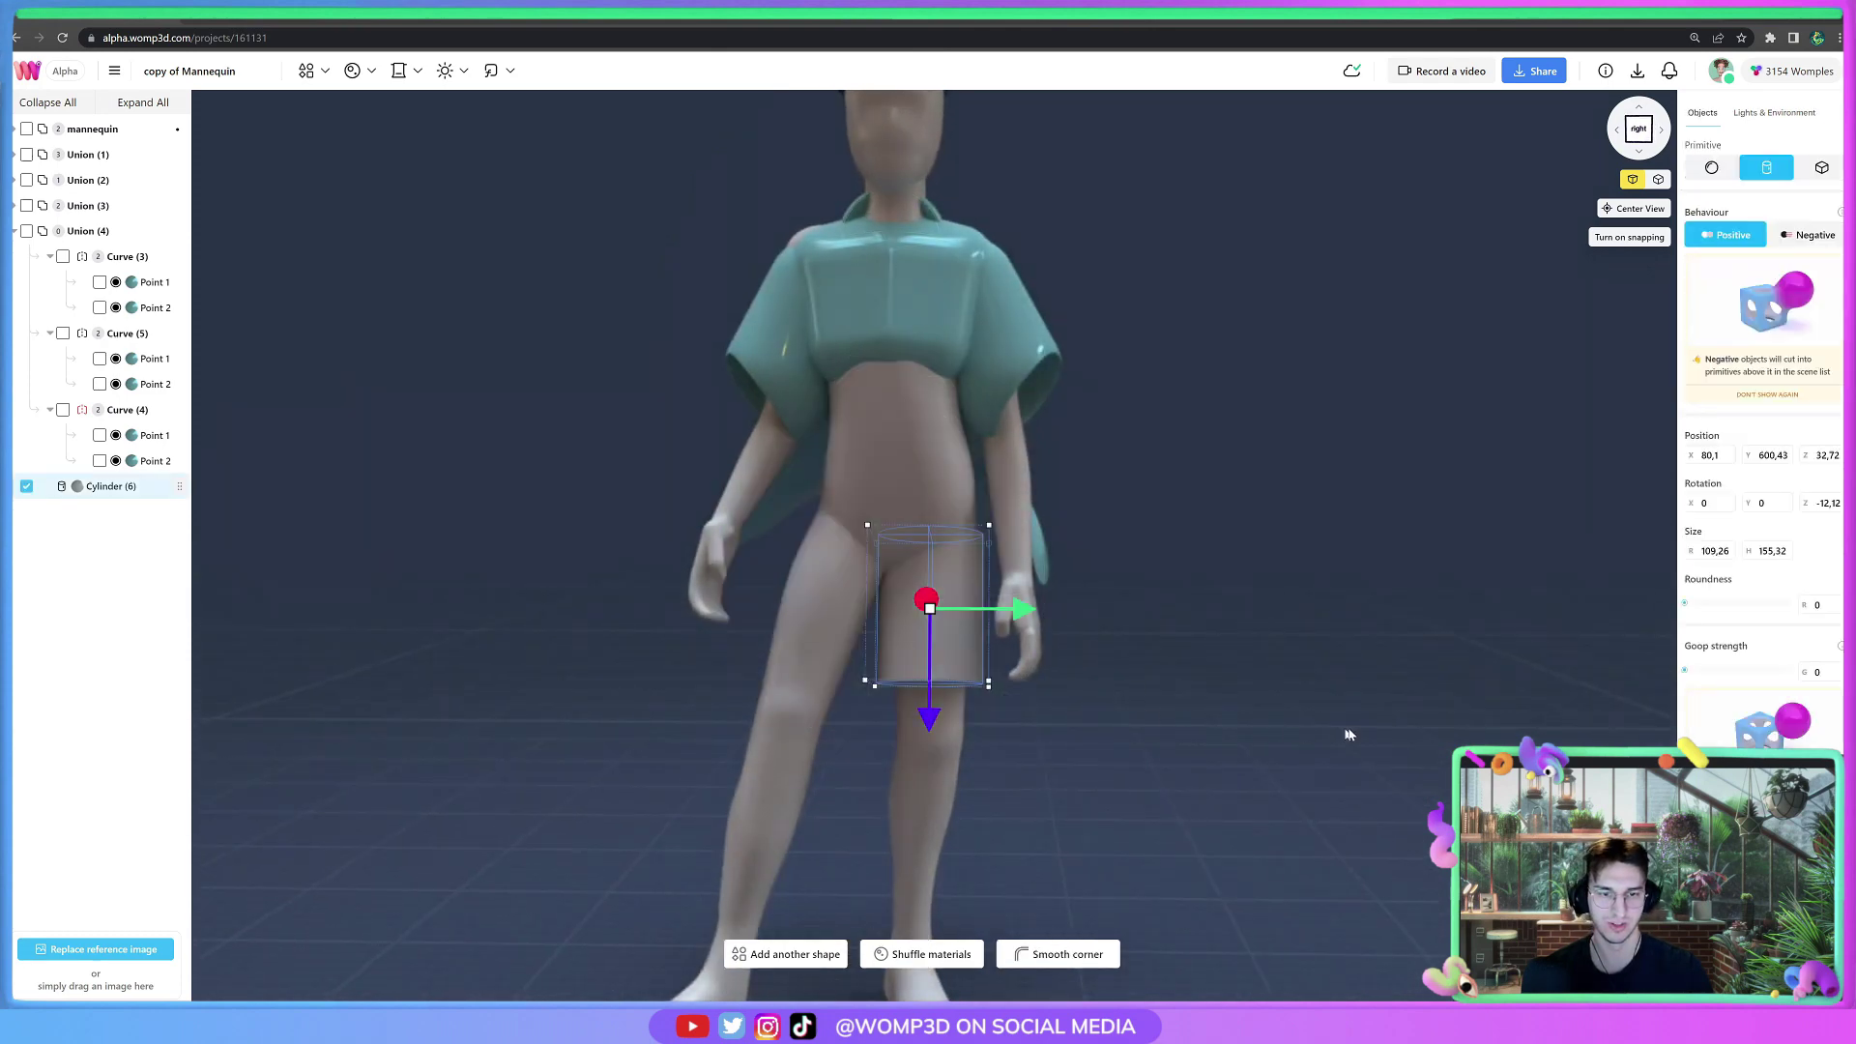
{"action": "left_click_drag", "start_coordinate": [1696, 611], "coordinate": [1712, 610]}
{"action": "left_click", "coordinate": [1160, 723]}
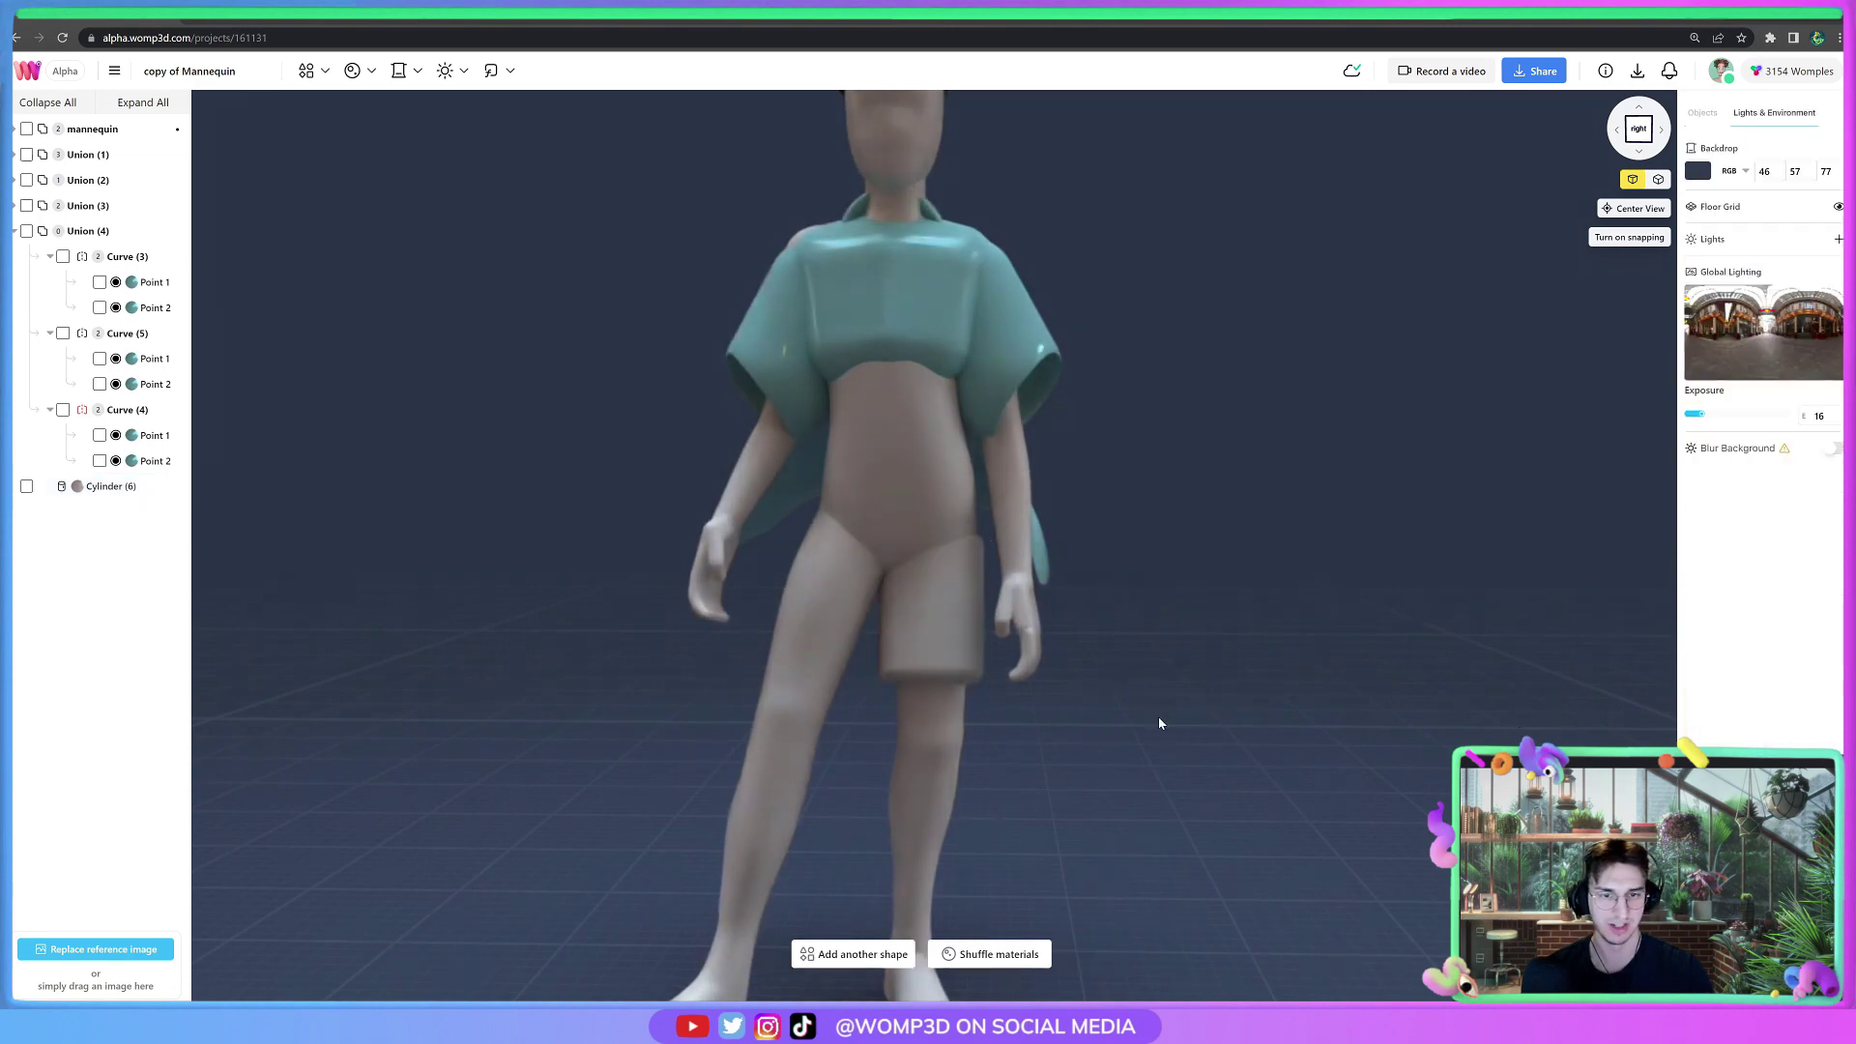
{"action": "left_click_drag", "start_coordinate": [1218, 719], "coordinate": [1309, 630]}
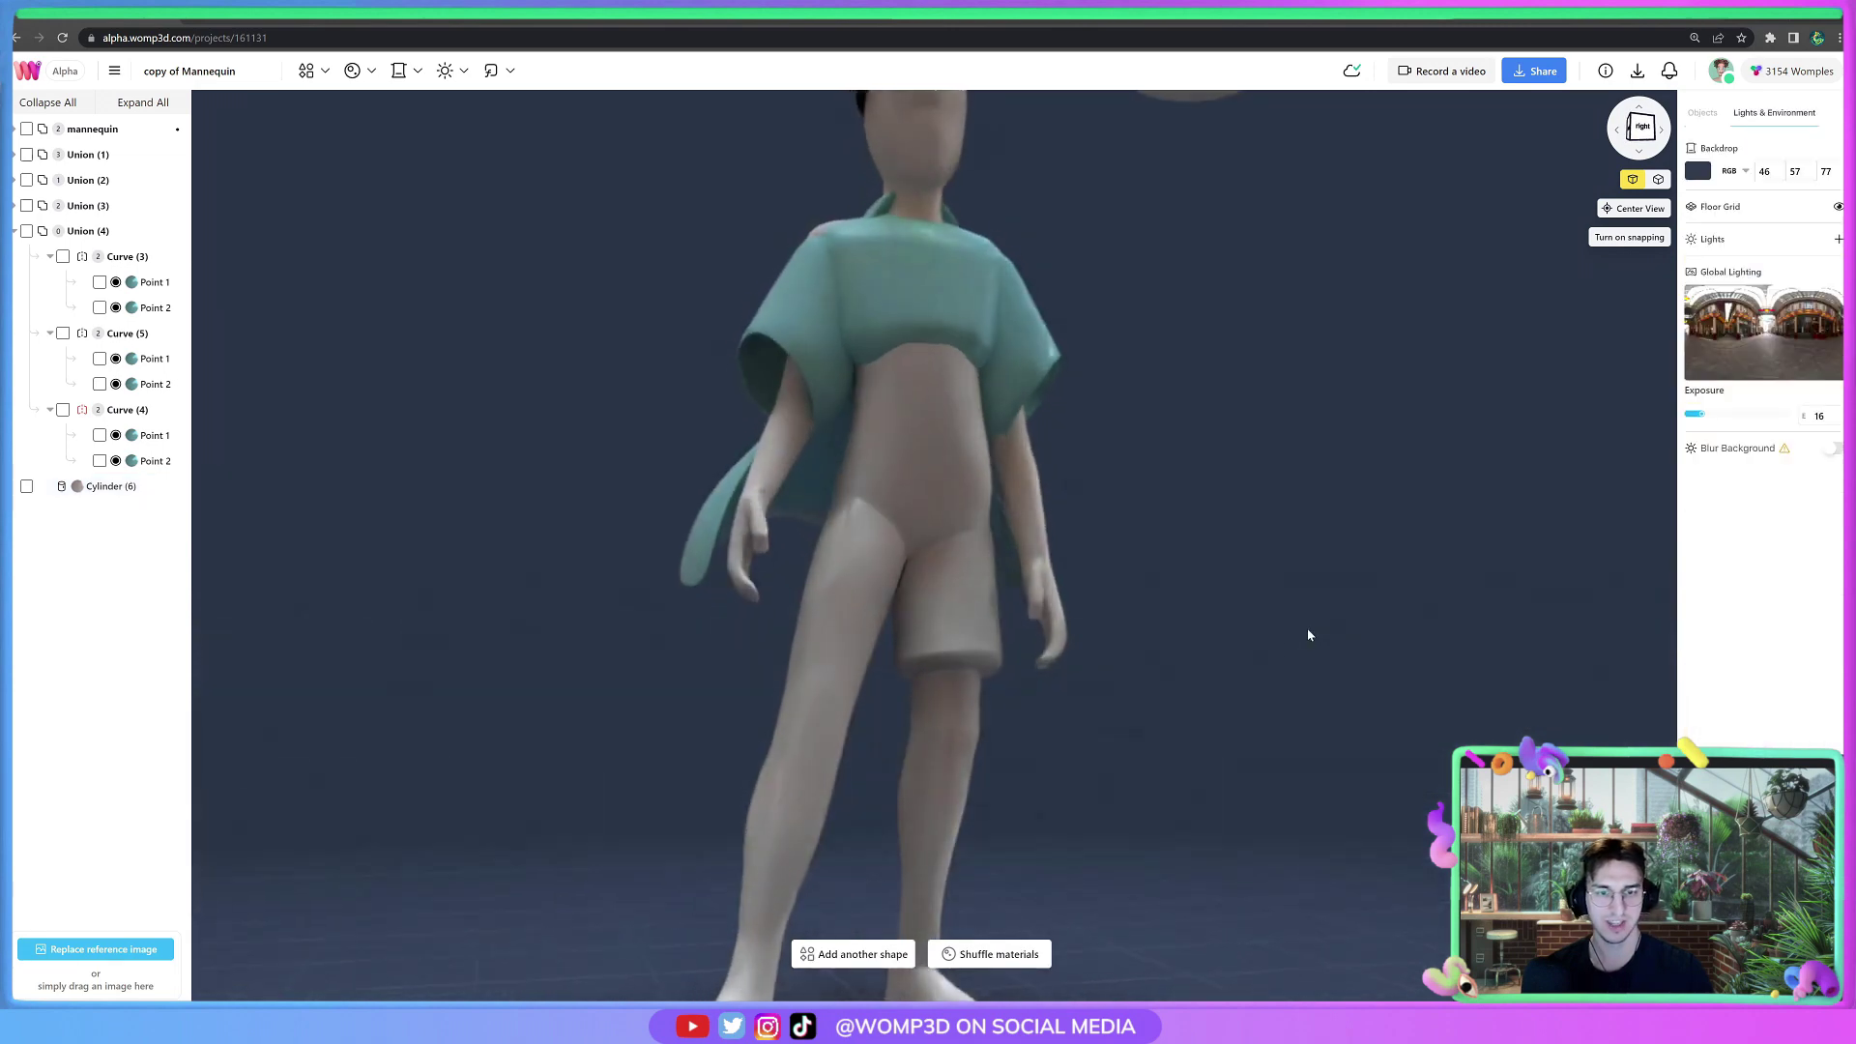
{"action": "left_click", "coordinate": [991, 628]}
{"action": "left_click_drag", "start_coordinate": [1150, 752], "coordinate": [1011, 581]}
{"action": "left_click", "coordinate": [1164, 712]}
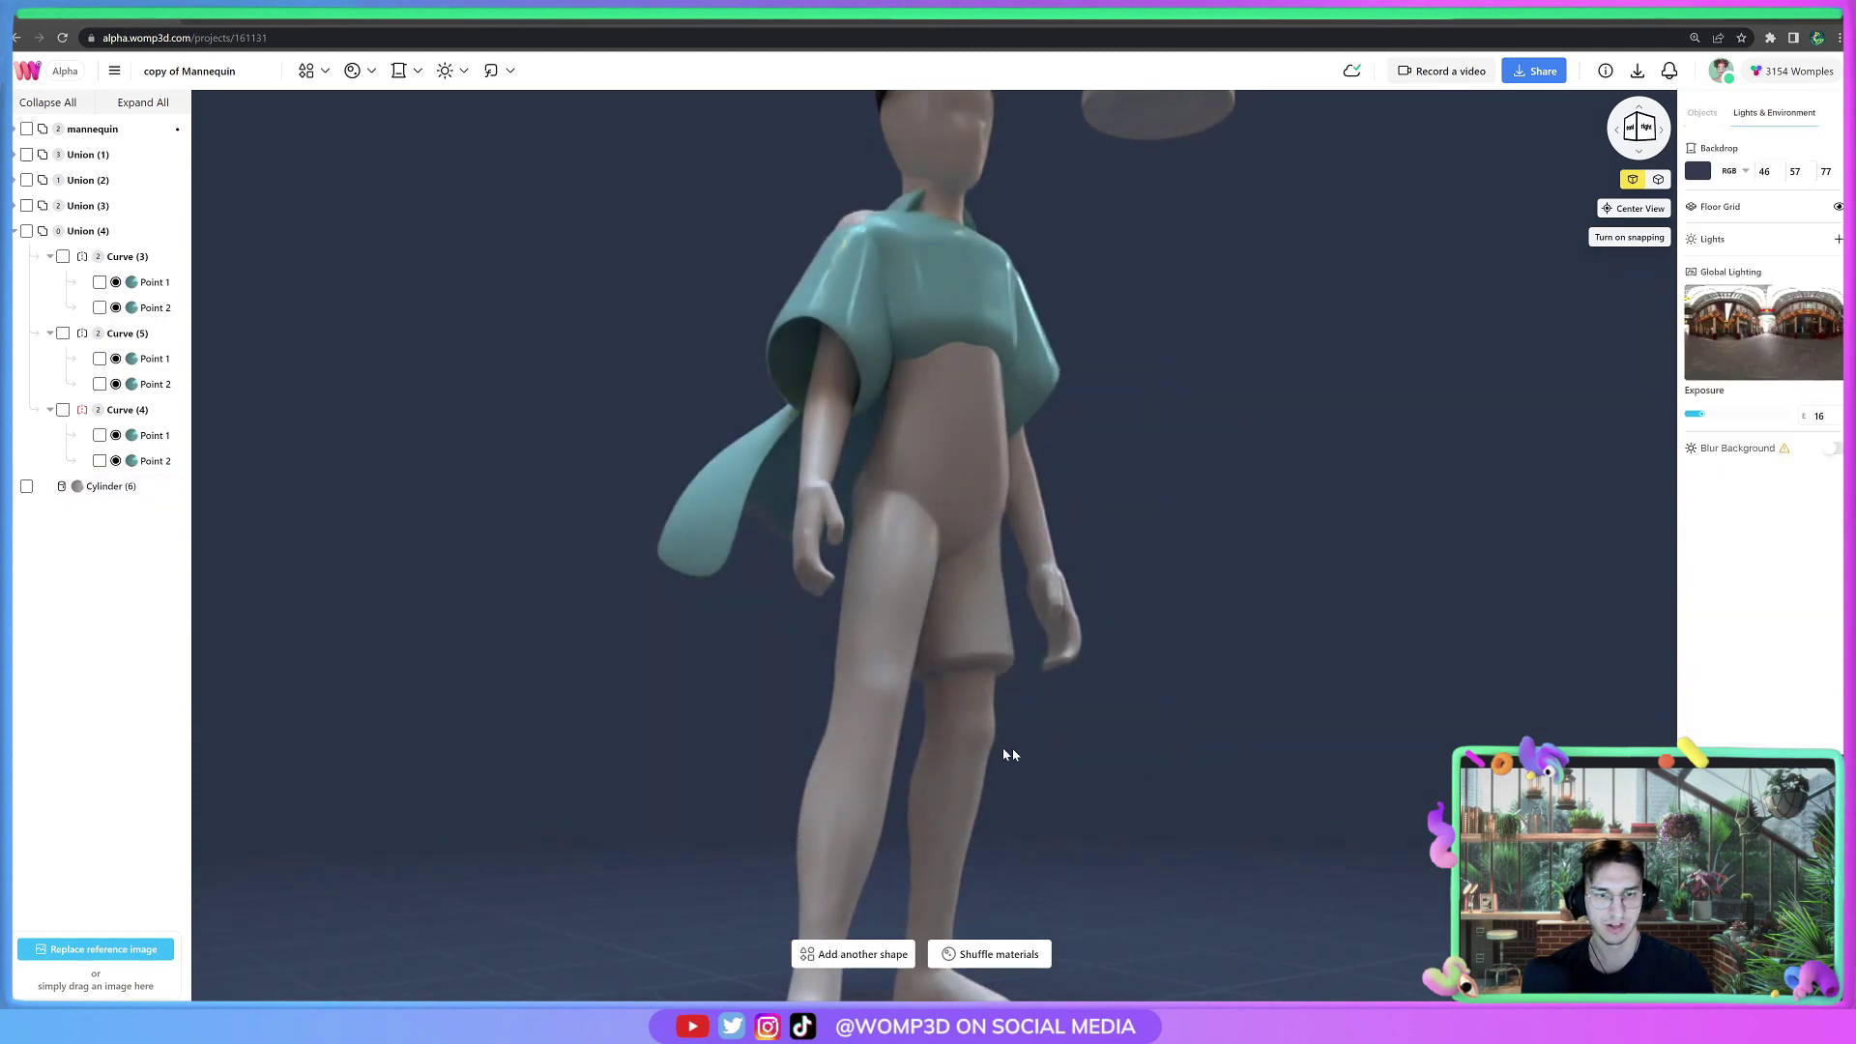
{"action": "left_click_drag", "start_coordinate": [1004, 750], "coordinate": [1015, 762]}
{"action": "scroll", "coordinate": [1015, 762], "scroll_direction": "up", "scroll_amount": 2}
Duplicate the thigh cylinder lower down, shrink the copy to about 92.59 by 131.62 and make it negative to hollow the leg opening.
{"action": "left_click", "coordinate": [972, 638]}
{"action": "key", "text": "ctrl+c"}
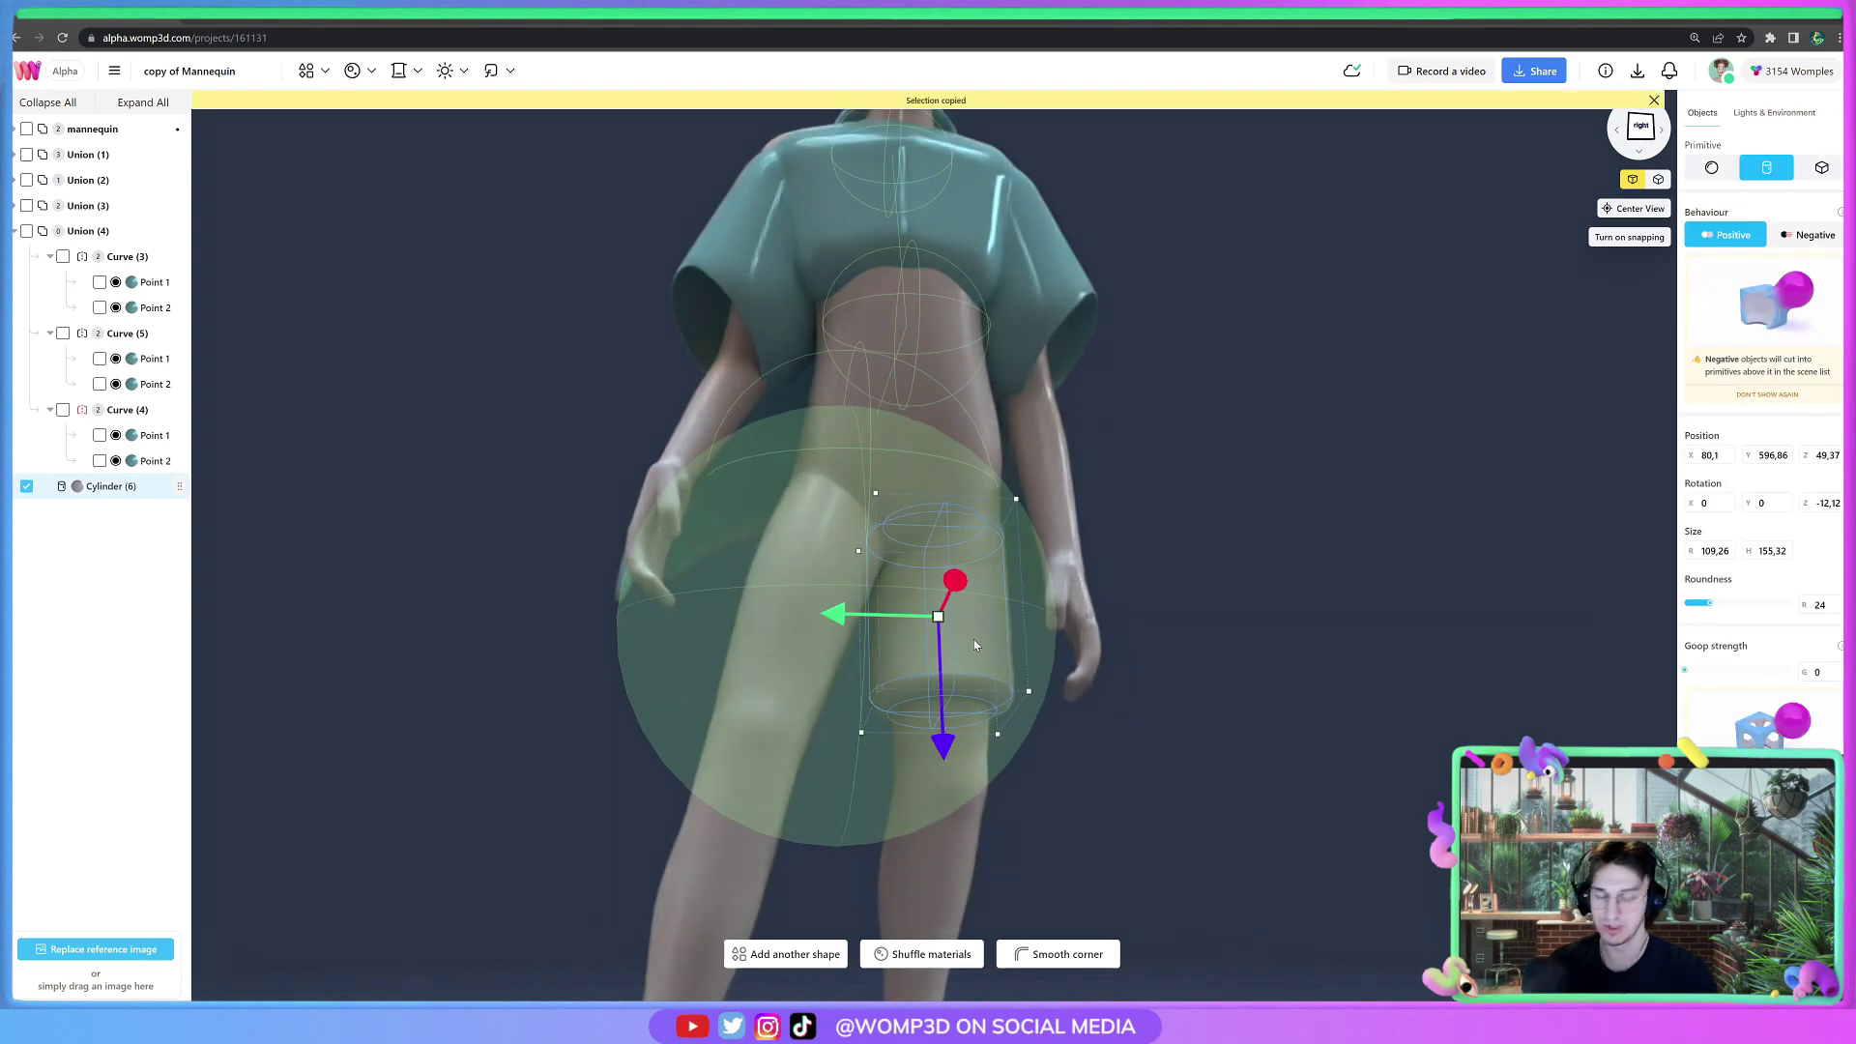
{"action": "key", "text": "ctrl+v"}
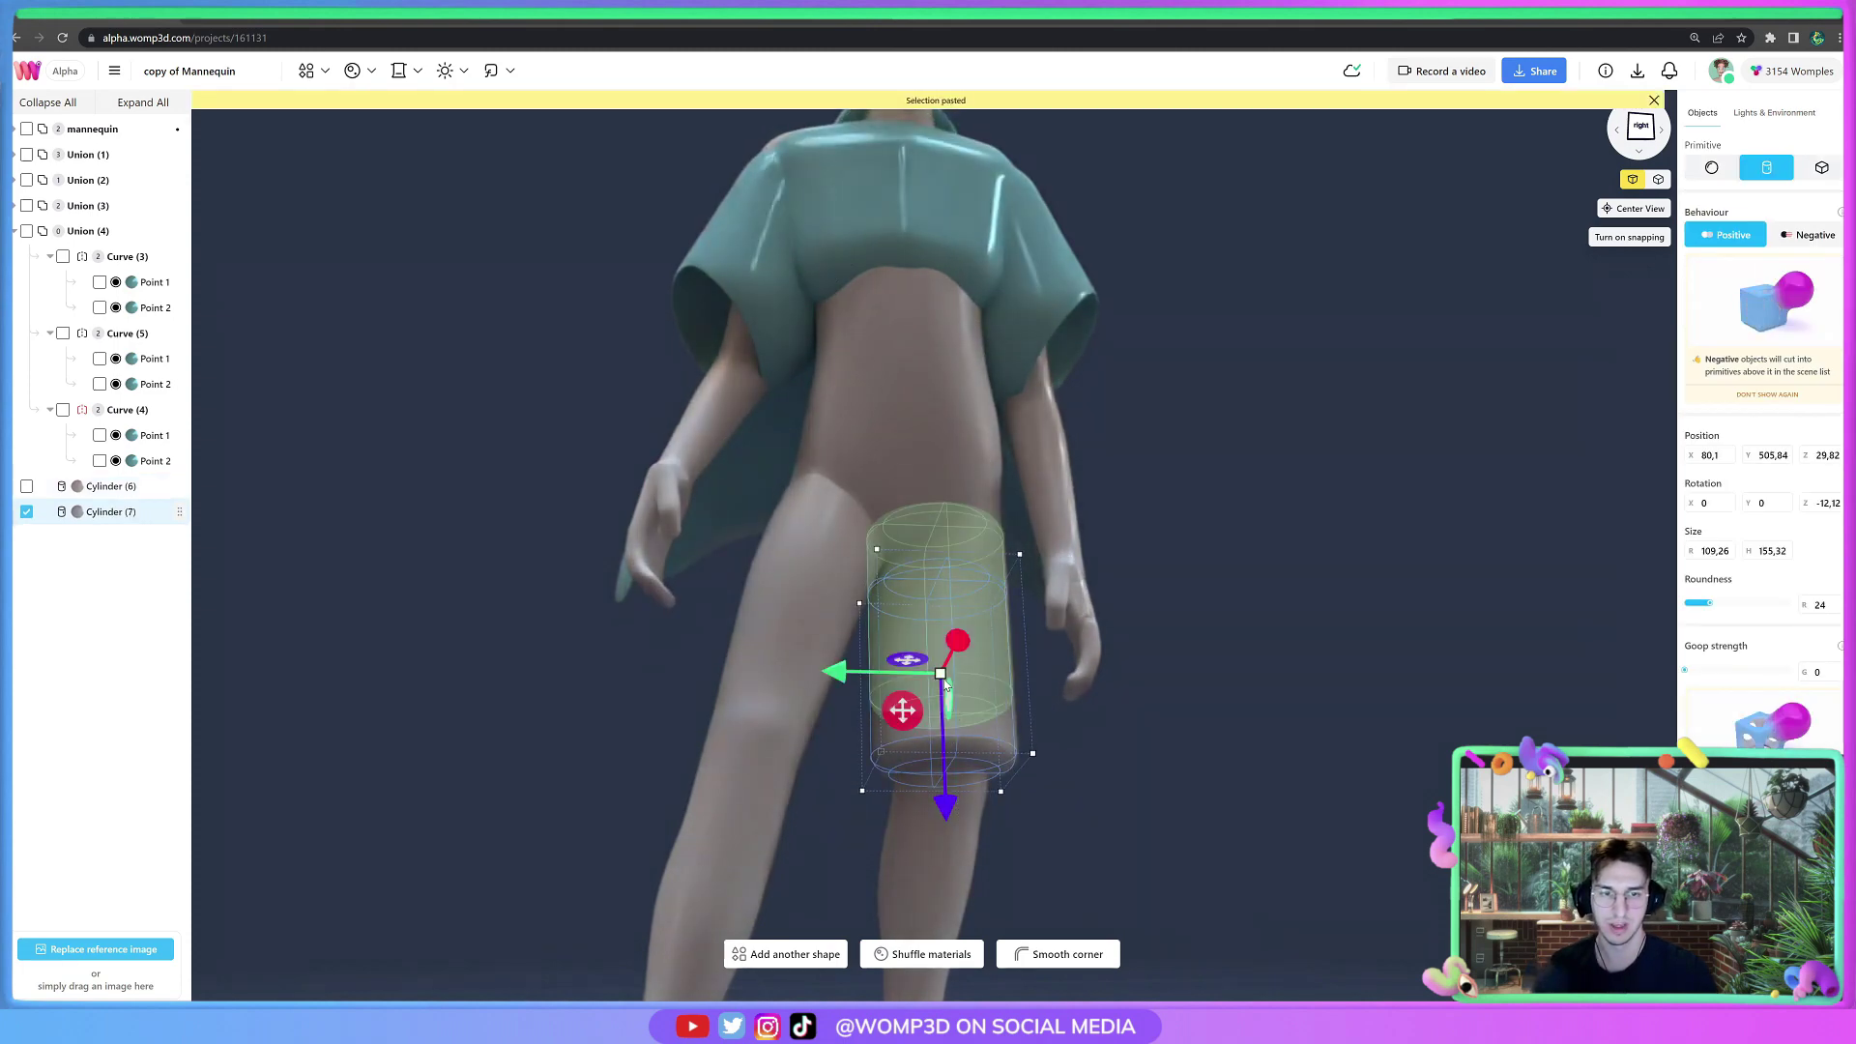
{"action": "left_click_drag", "start_coordinate": [942, 676], "coordinate": [937, 669]}
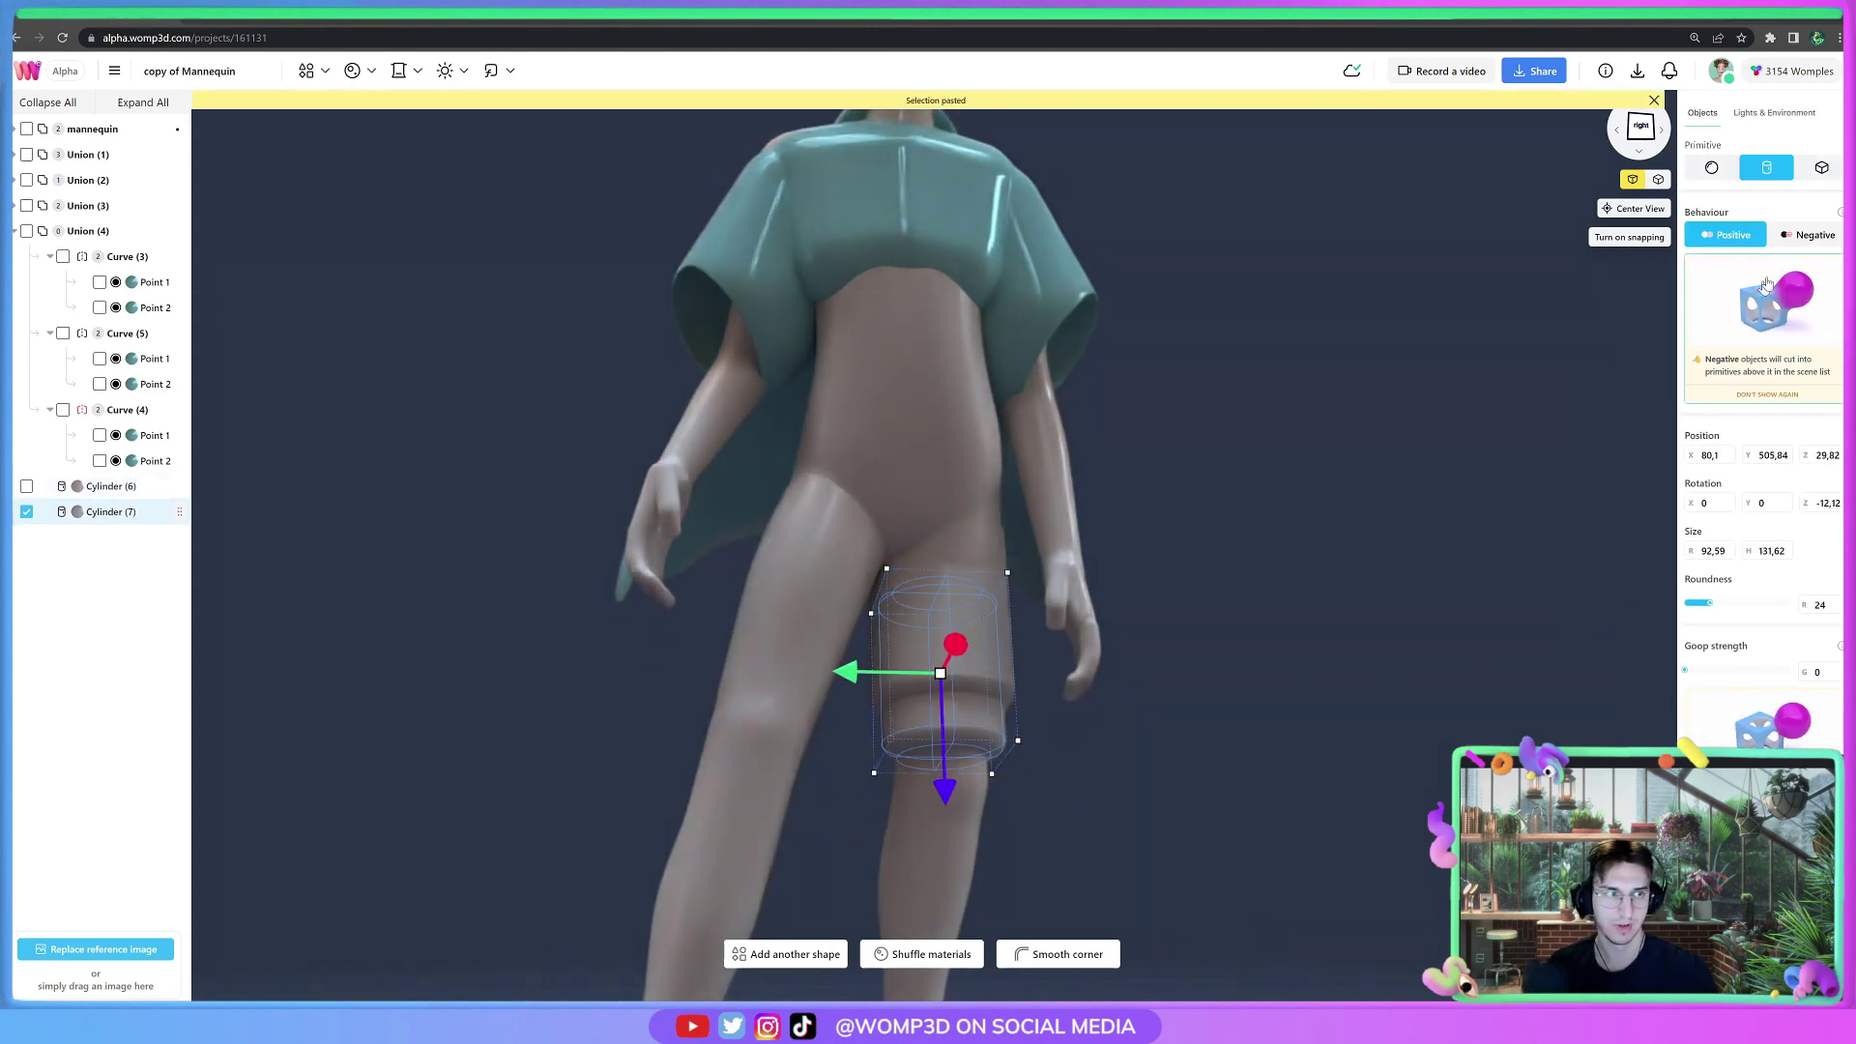
{"action": "left_click", "coordinate": [1808, 235]}
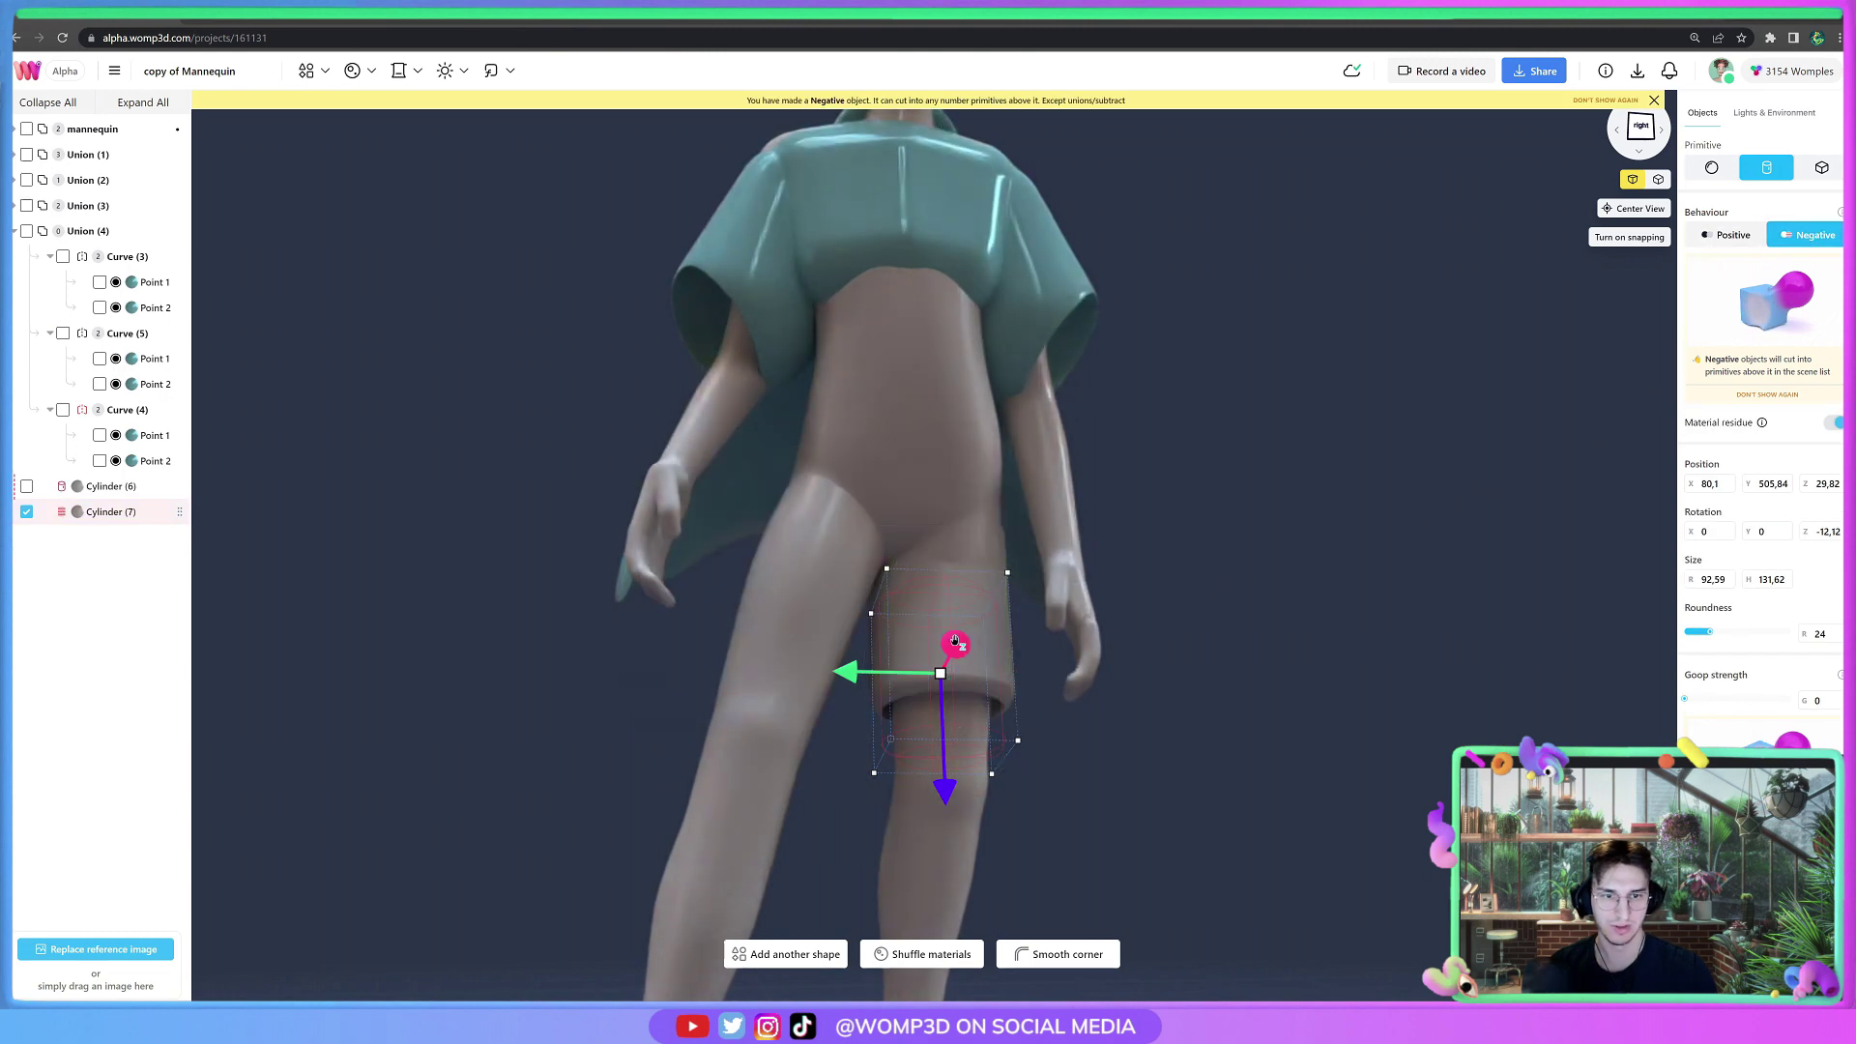
{"action": "left_click_drag", "start_coordinate": [955, 641], "coordinate": [955, 640]}
{"action": "left_click", "coordinate": [1073, 802]}
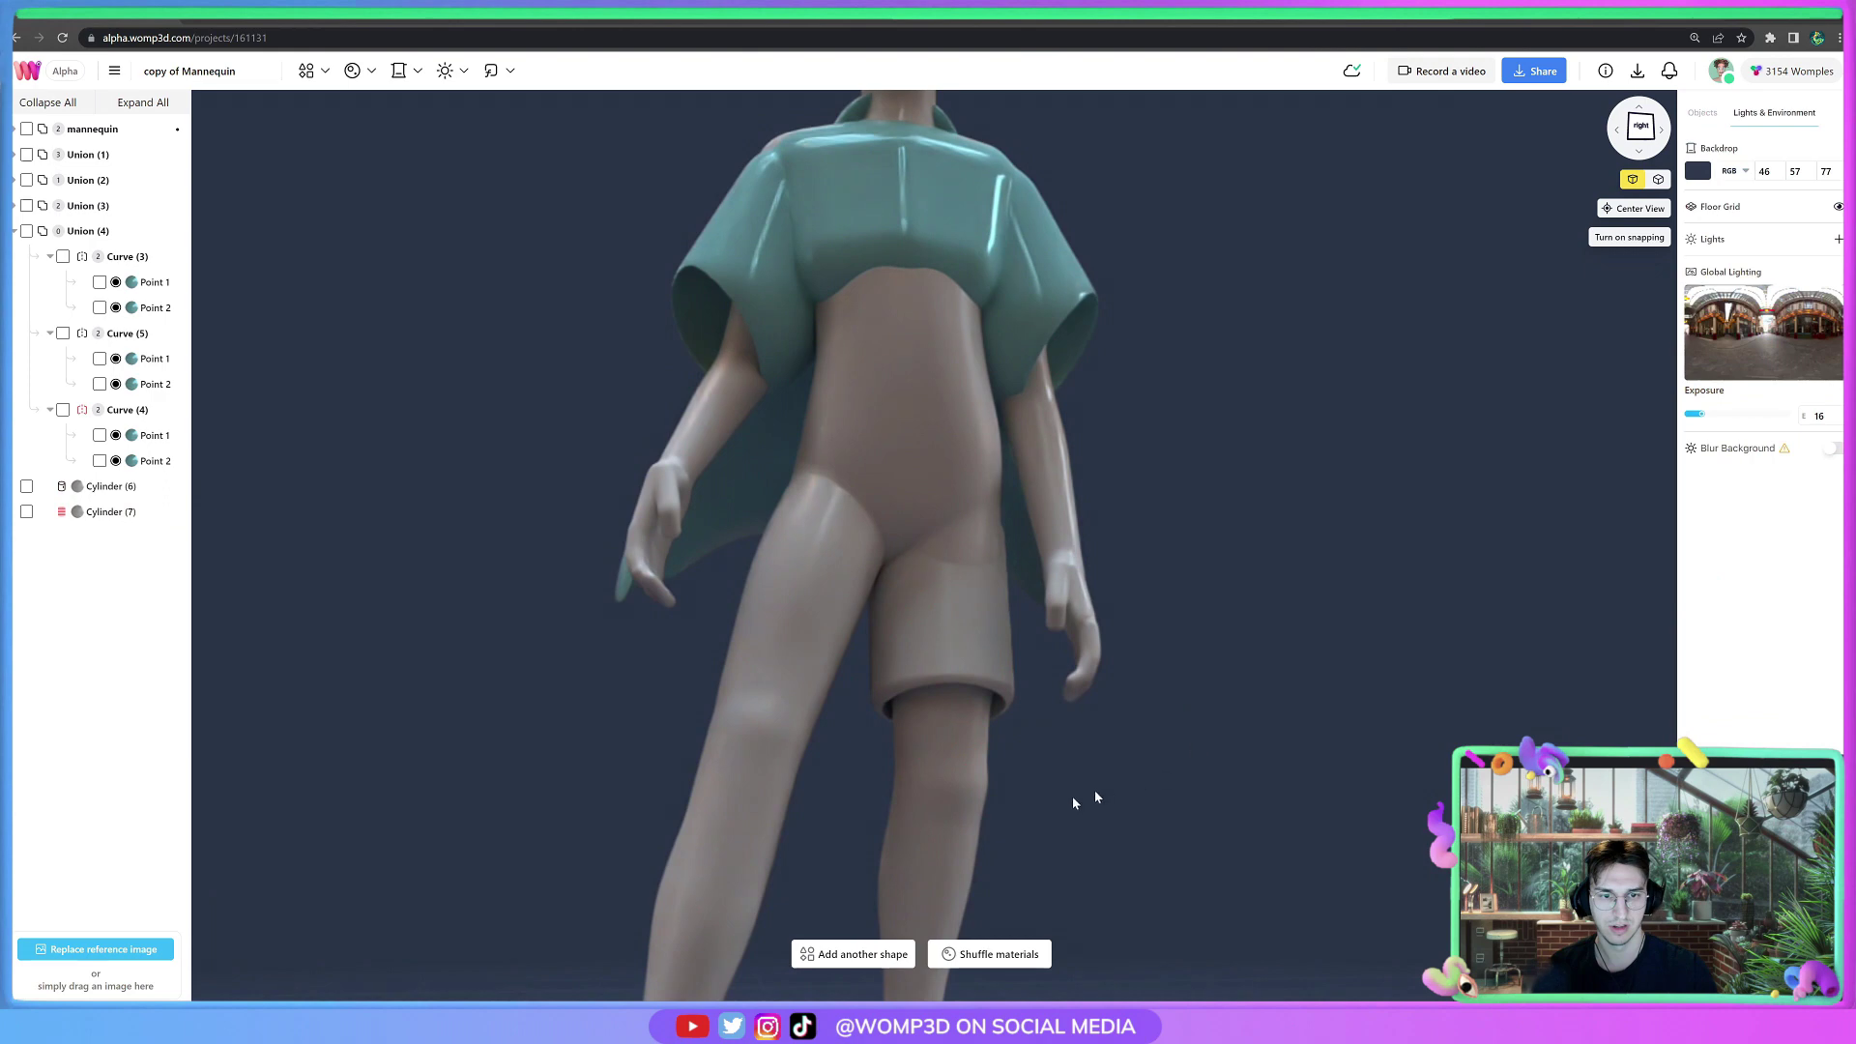
{"action": "left_click_drag", "start_coordinate": [1099, 788], "coordinate": [1098, 841]}
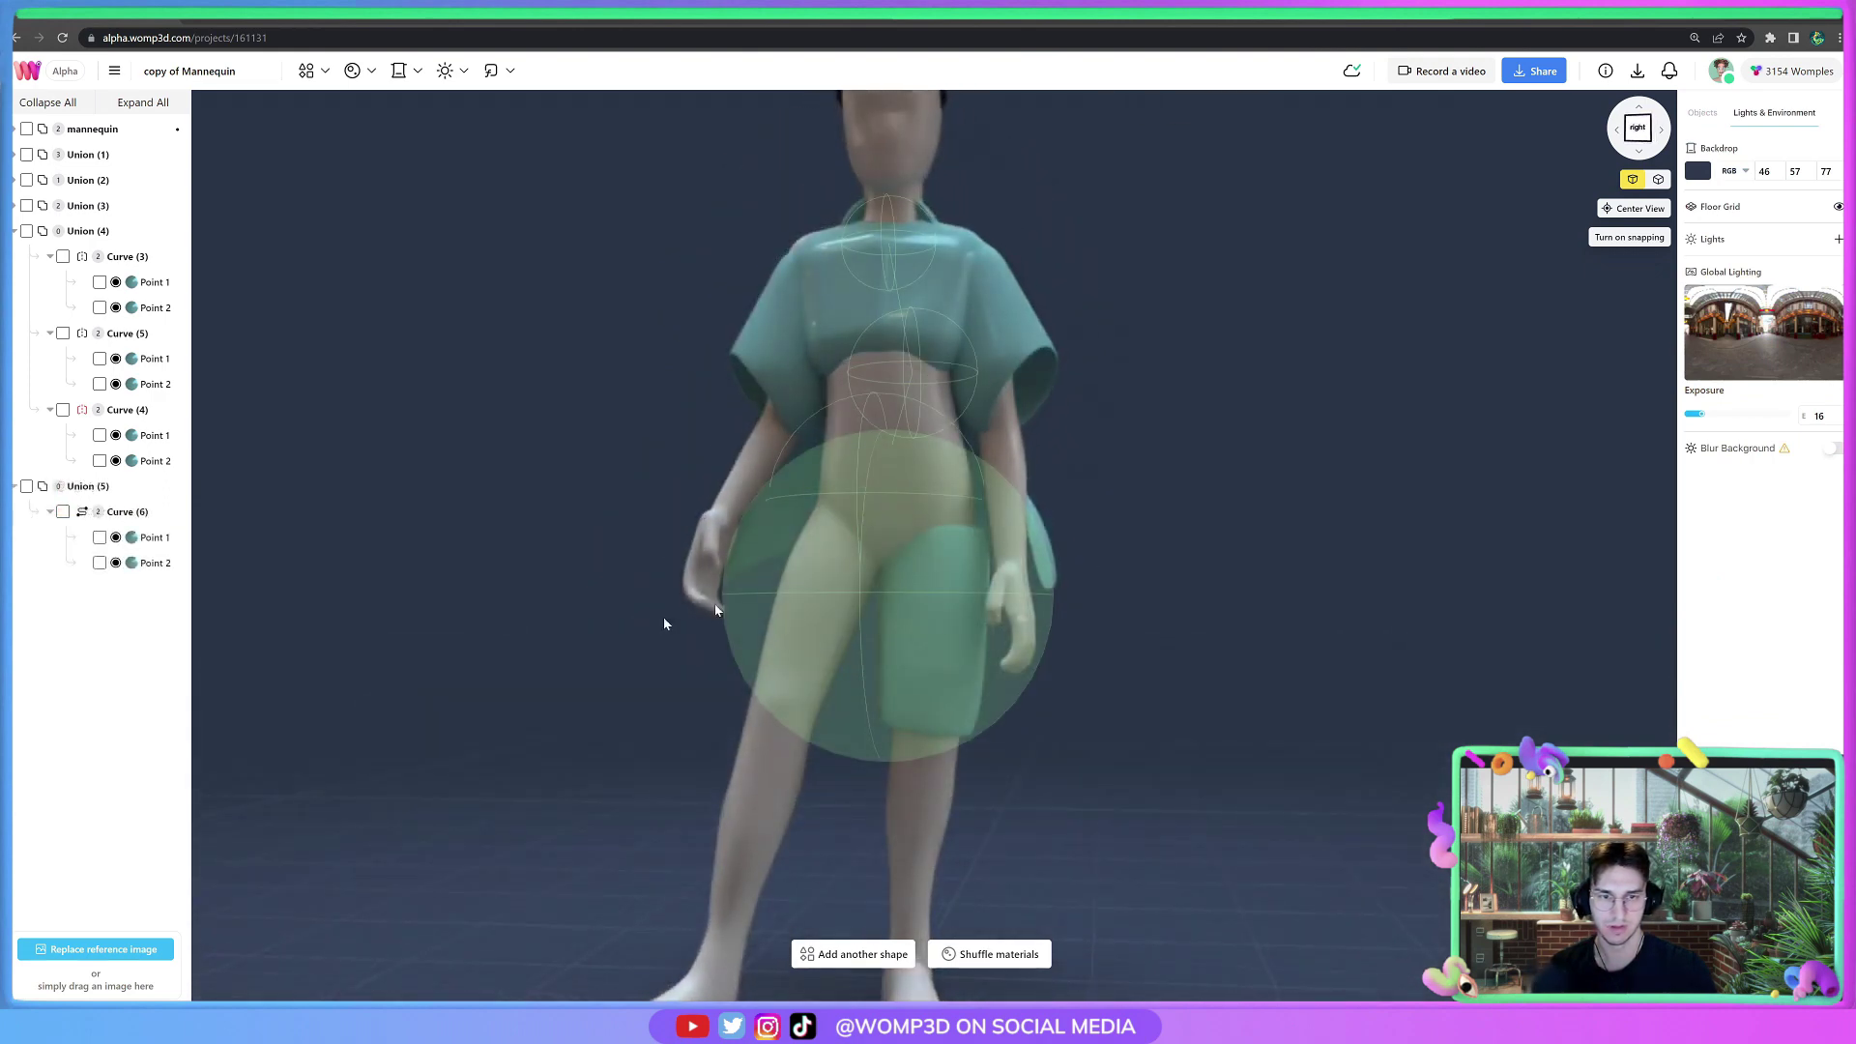
Add a third point to the trouser-leg curve, move it below the knee to about Y 286, Z 44, and tilt it slightly along the leg.
{"action": "left_click", "coordinate": [161, 513]}
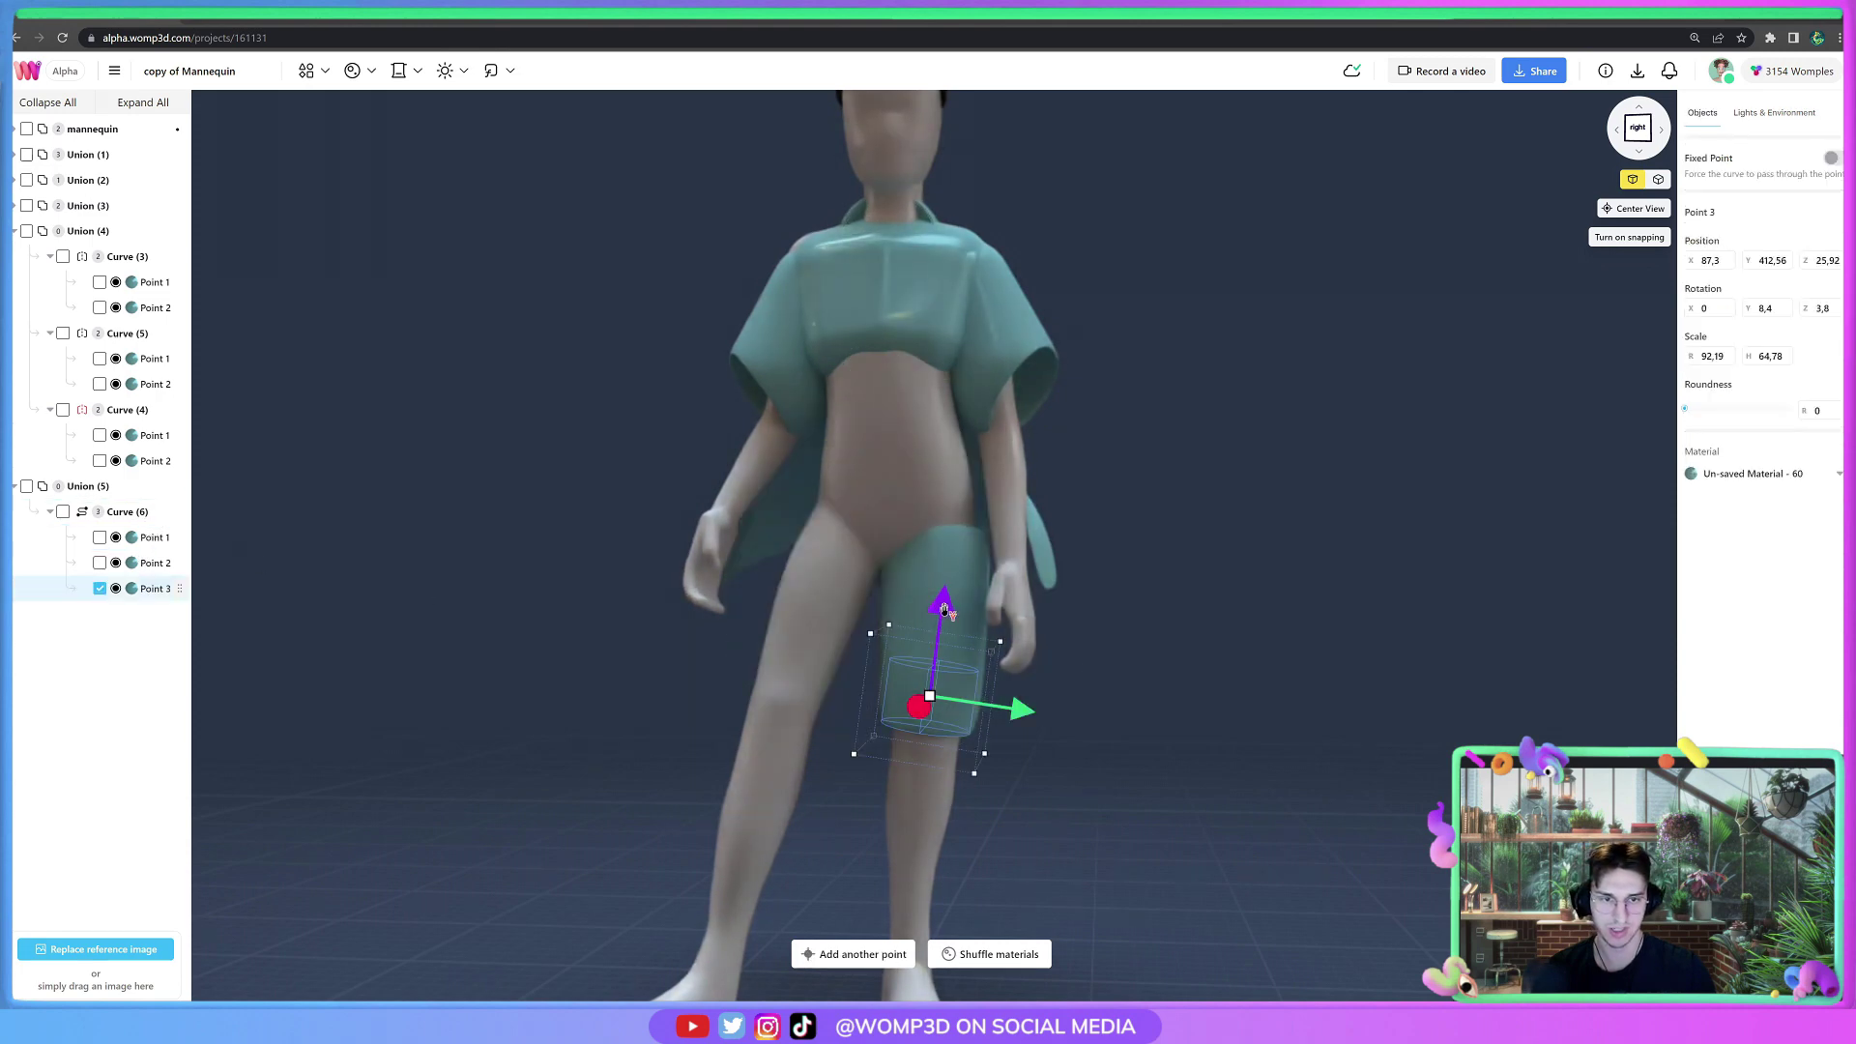
{"action": "left_click_drag", "start_coordinate": [944, 609], "coordinate": [949, 669]}
{"action": "left_click_drag", "start_coordinate": [598, 740], "coordinate": [416, 740]}
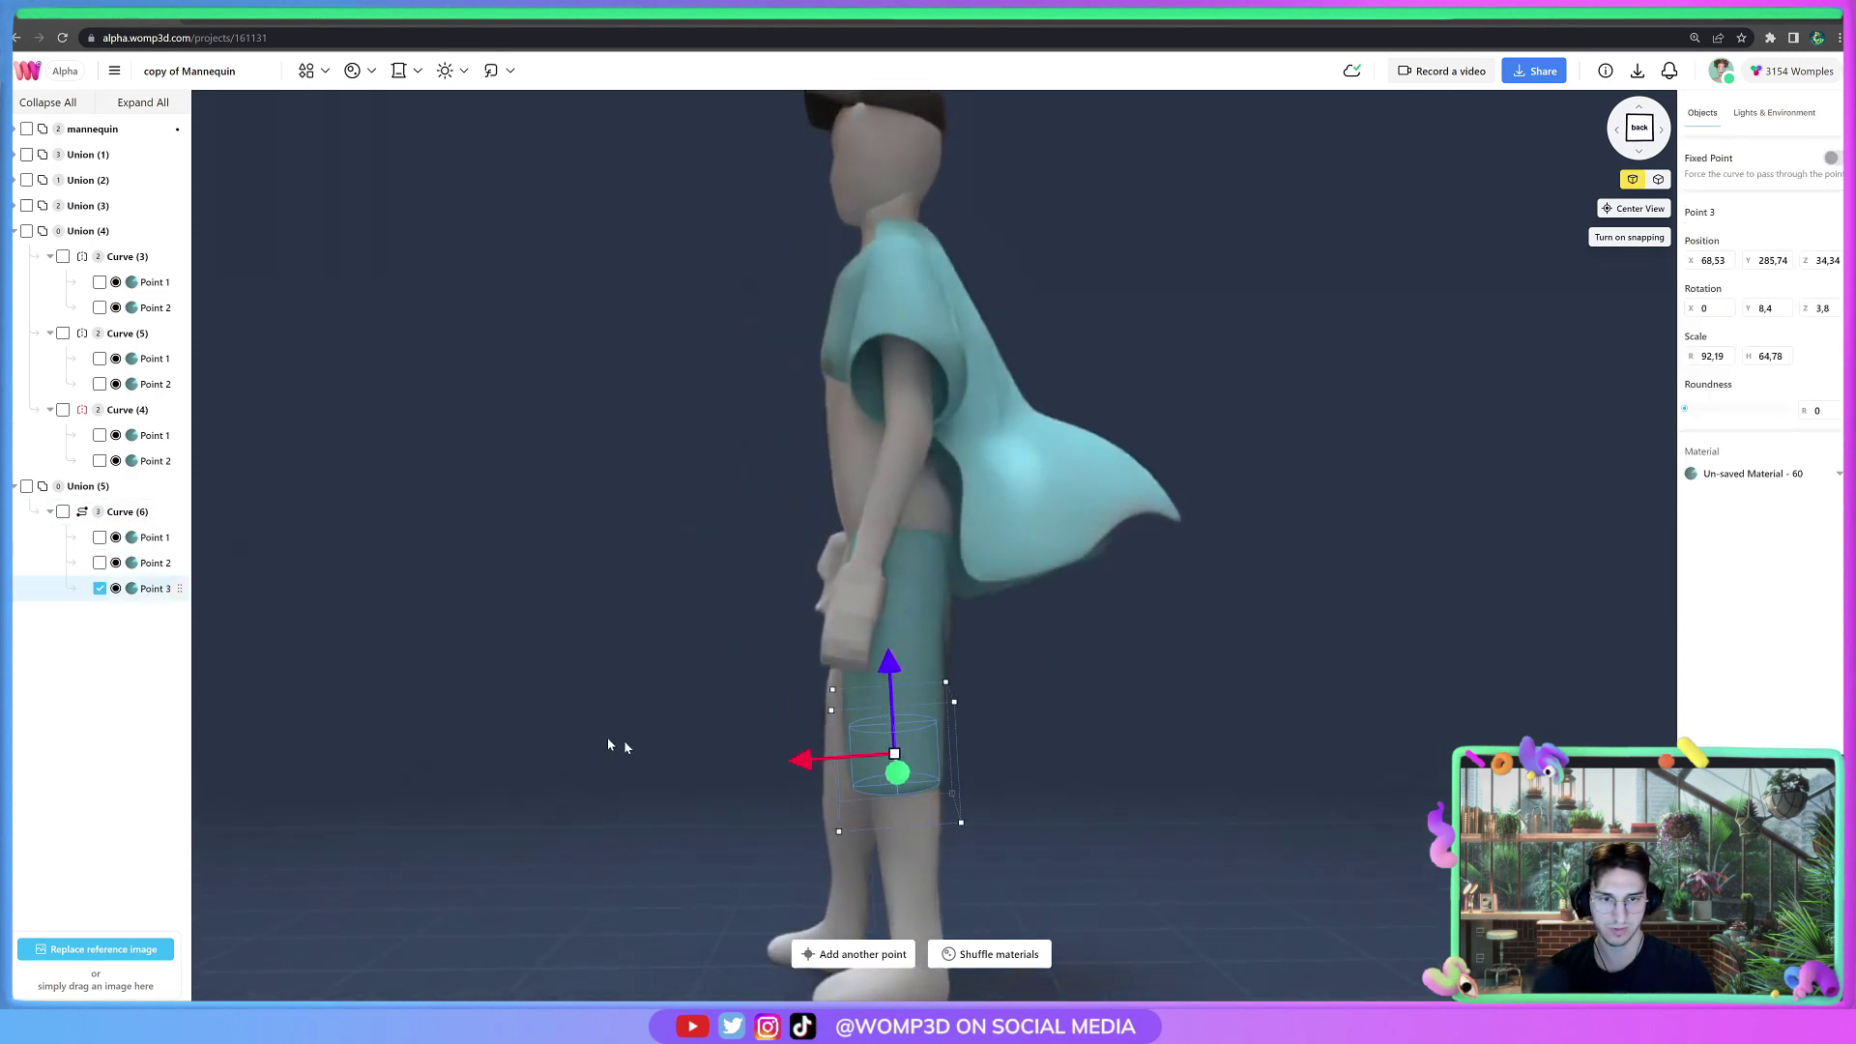
{"action": "left_click_drag", "start_coordinate": [807, 762], "coordinate": [812, 762]}
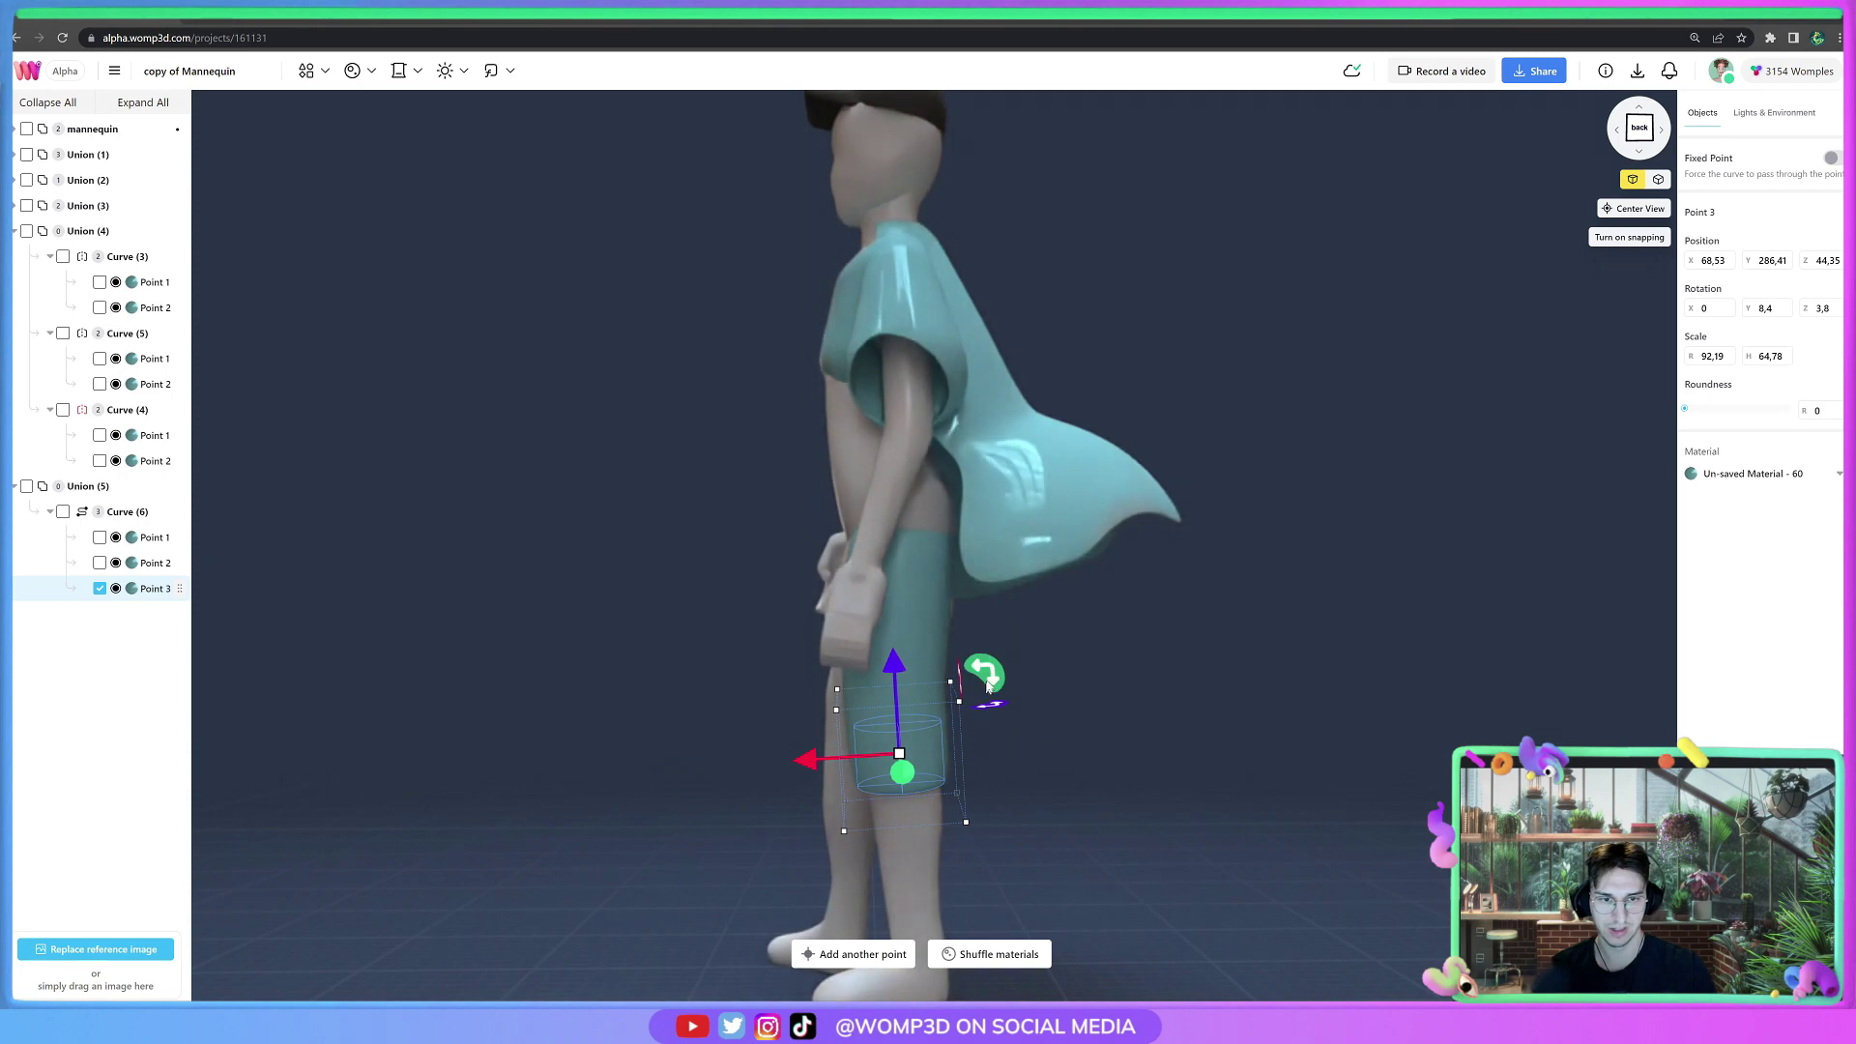
{"action": "left_click_drag", "start_coordinate": [987, 675], "coordinate": [982, 670]}
{"action": "left_click", "coordinate": [538, 816]}
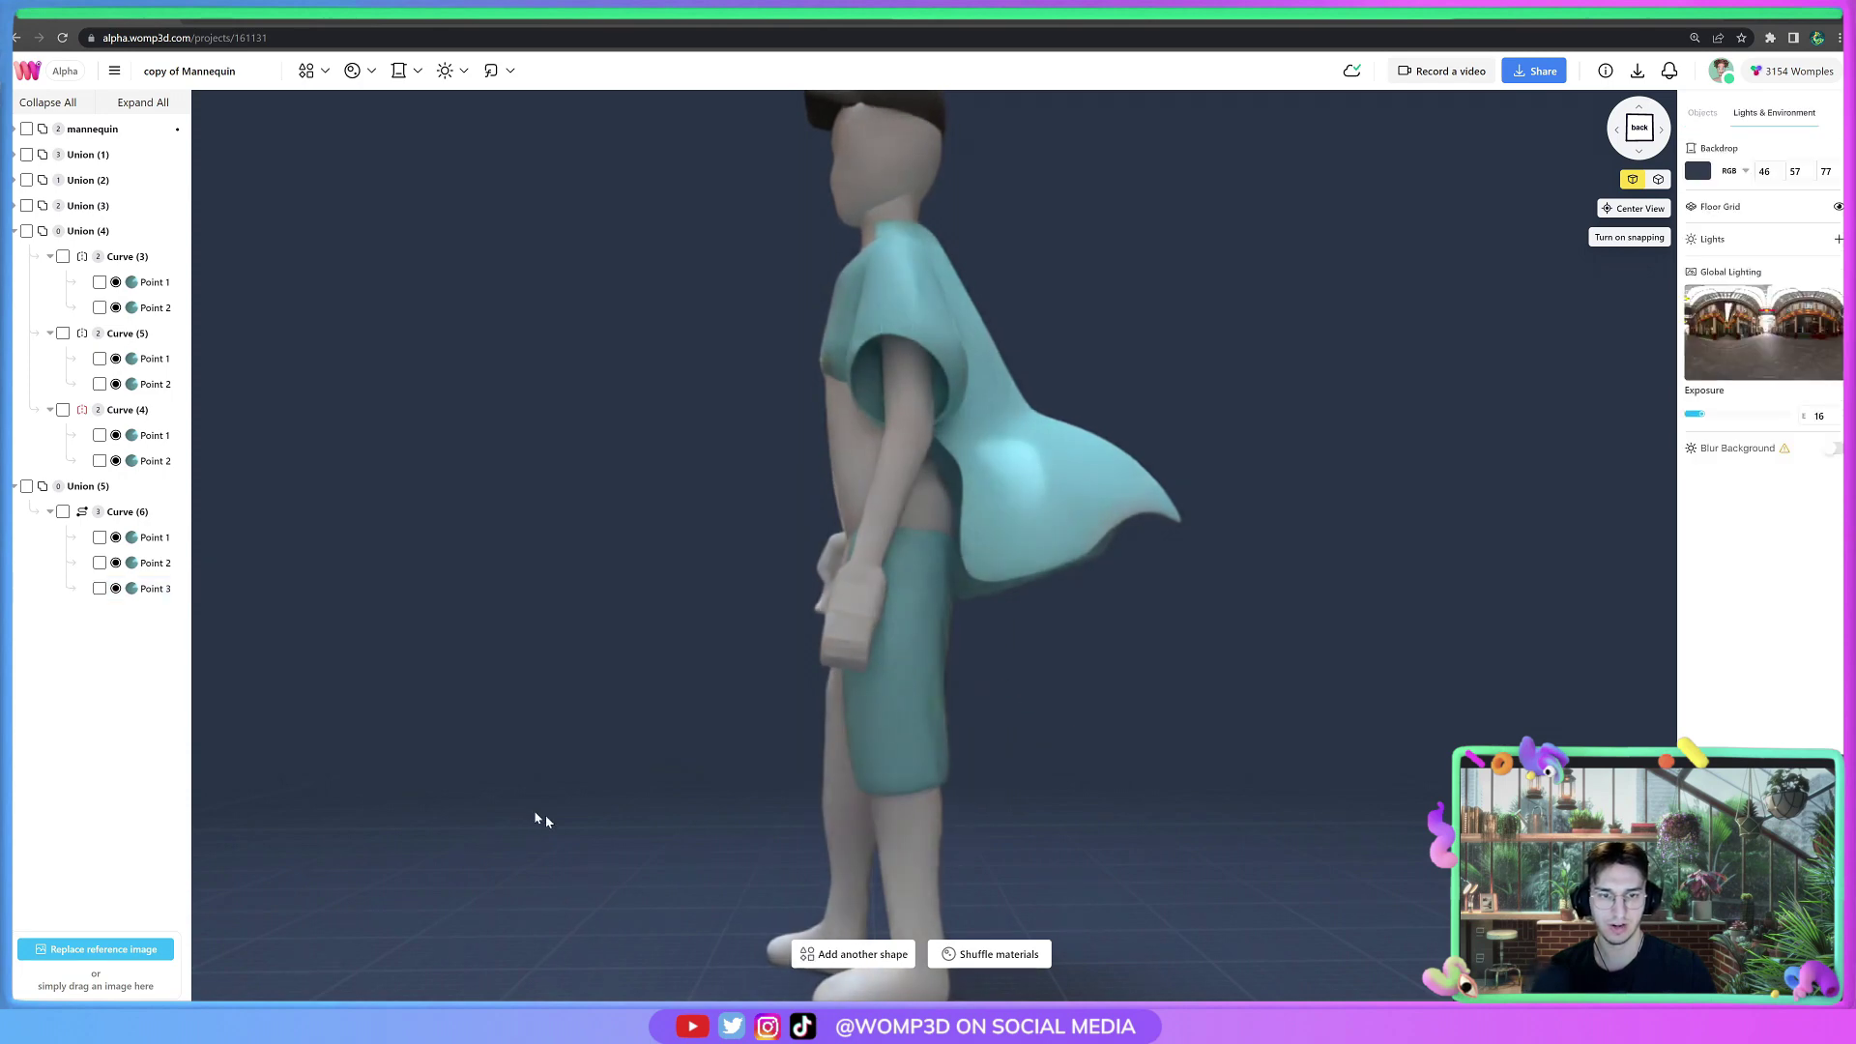
Widen Point 4 at the trouser leg's hem to about 129.15 by 90.76 and reposition it around the ankle at about Y 76.84, Z 59.14.
{"action": "left_click_drag", "start_coordinate": [539, 816], "coordinate": [1252, 859]}
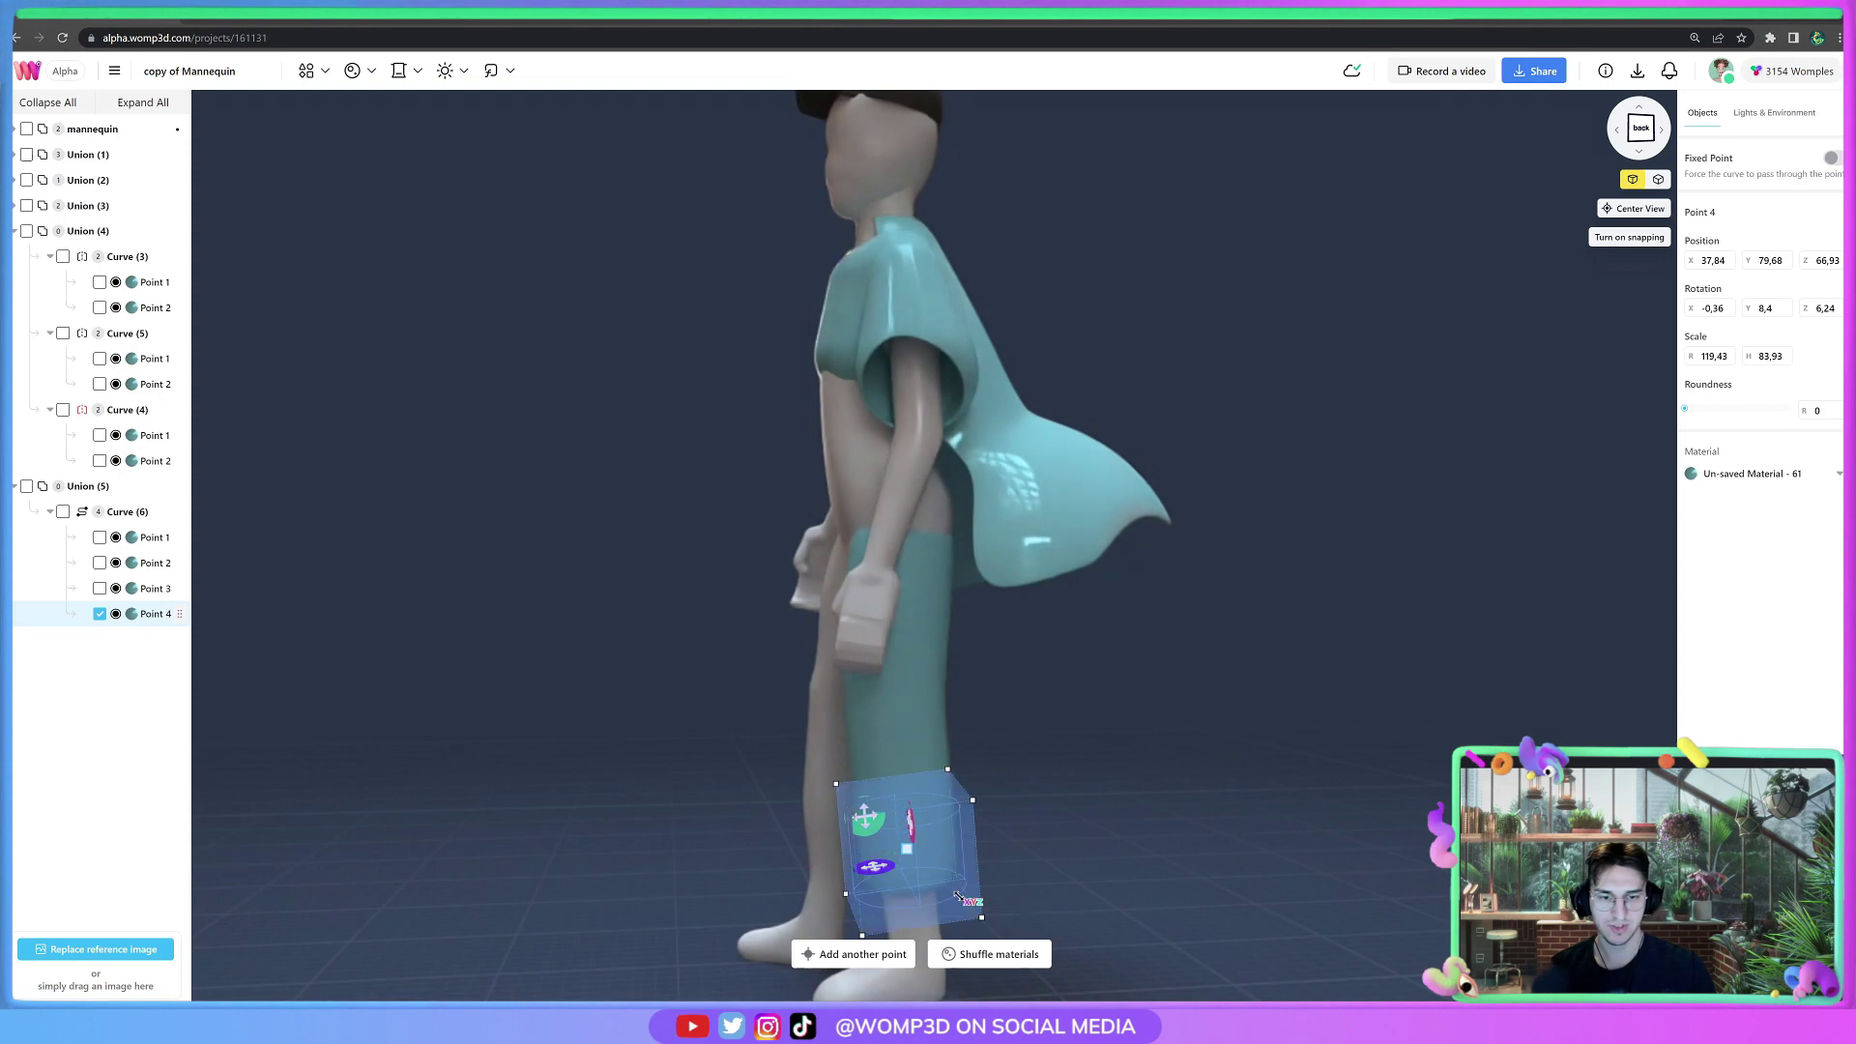
{"action": "left_click_drag", "start_coordinate": [957, 897], "coordinate": [978, 907]}
{"action": "left_click_drag", "start_coordinate": [542, 825], "coordinate": [1179, 843]}
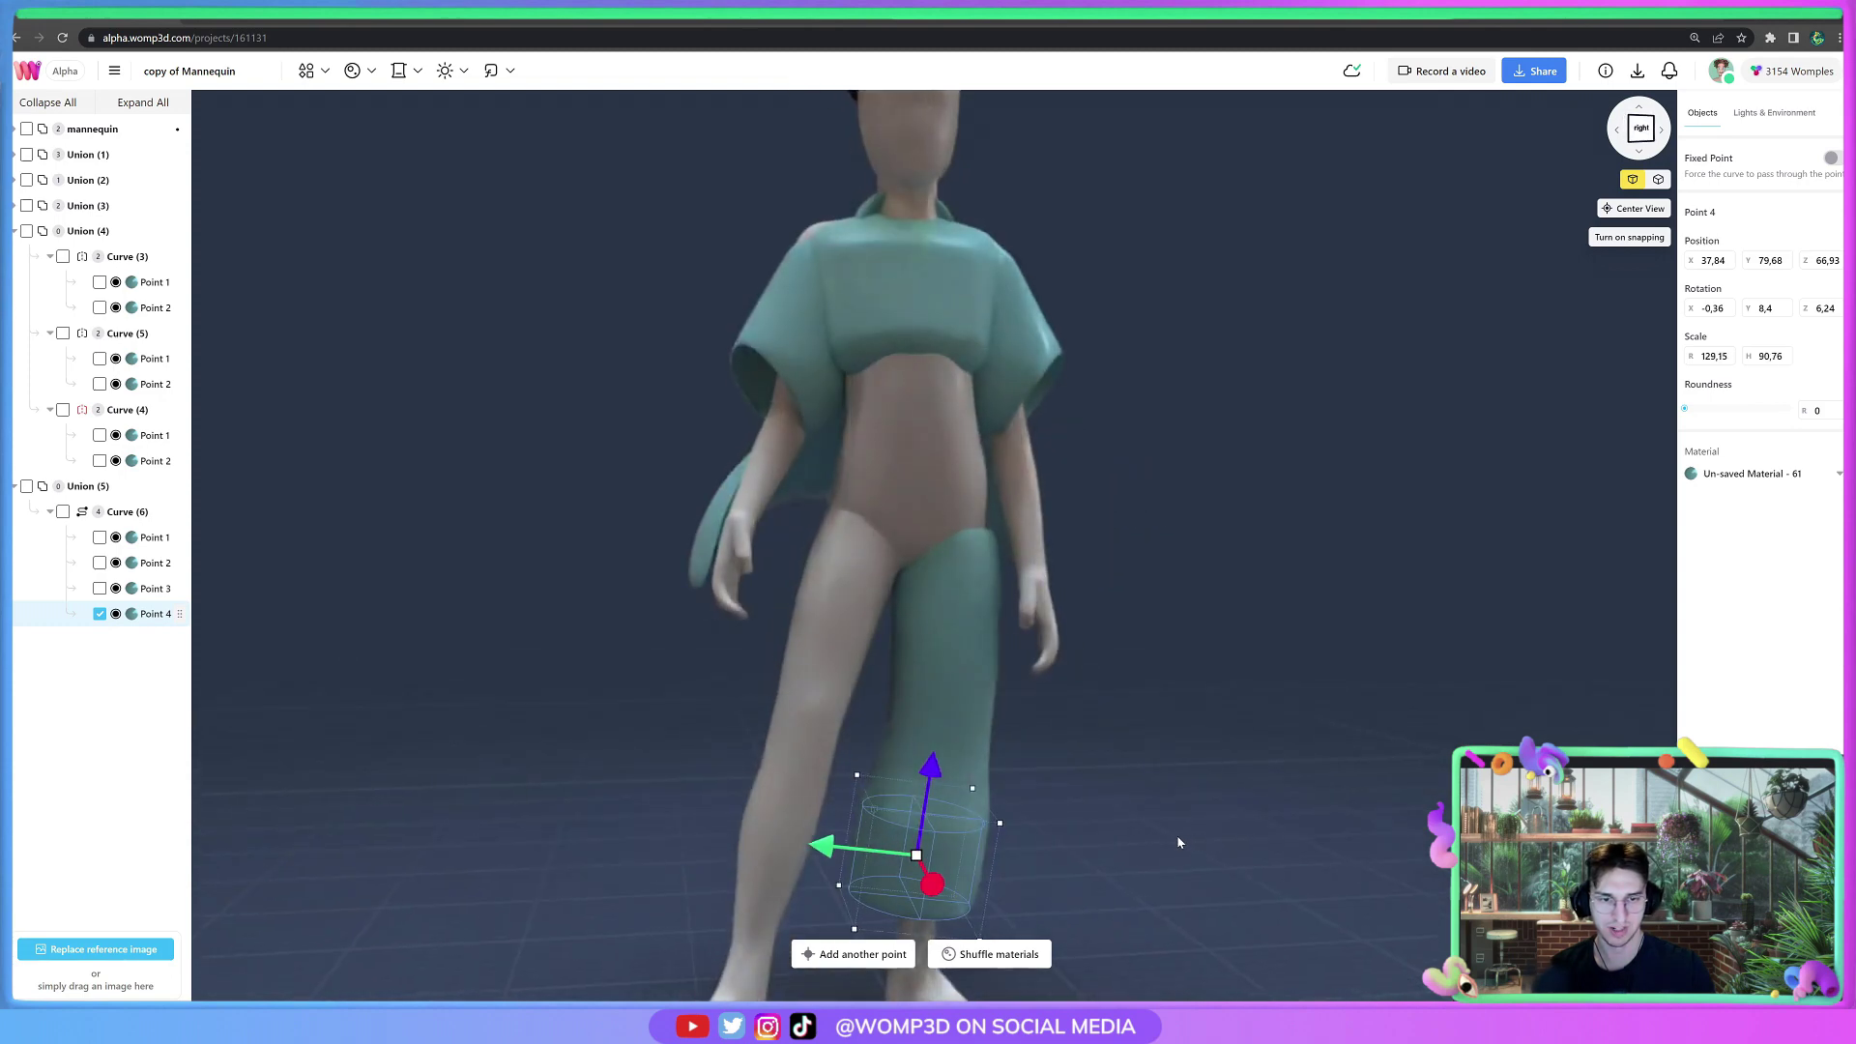
{"action": "left_click_drag", "start_coordinate": [658, 867], "coordinate": [1141, 876]}
{"action": "left_click_drag", "start_coordinate": [1081, 795], "coordinate": [1074, 783]}
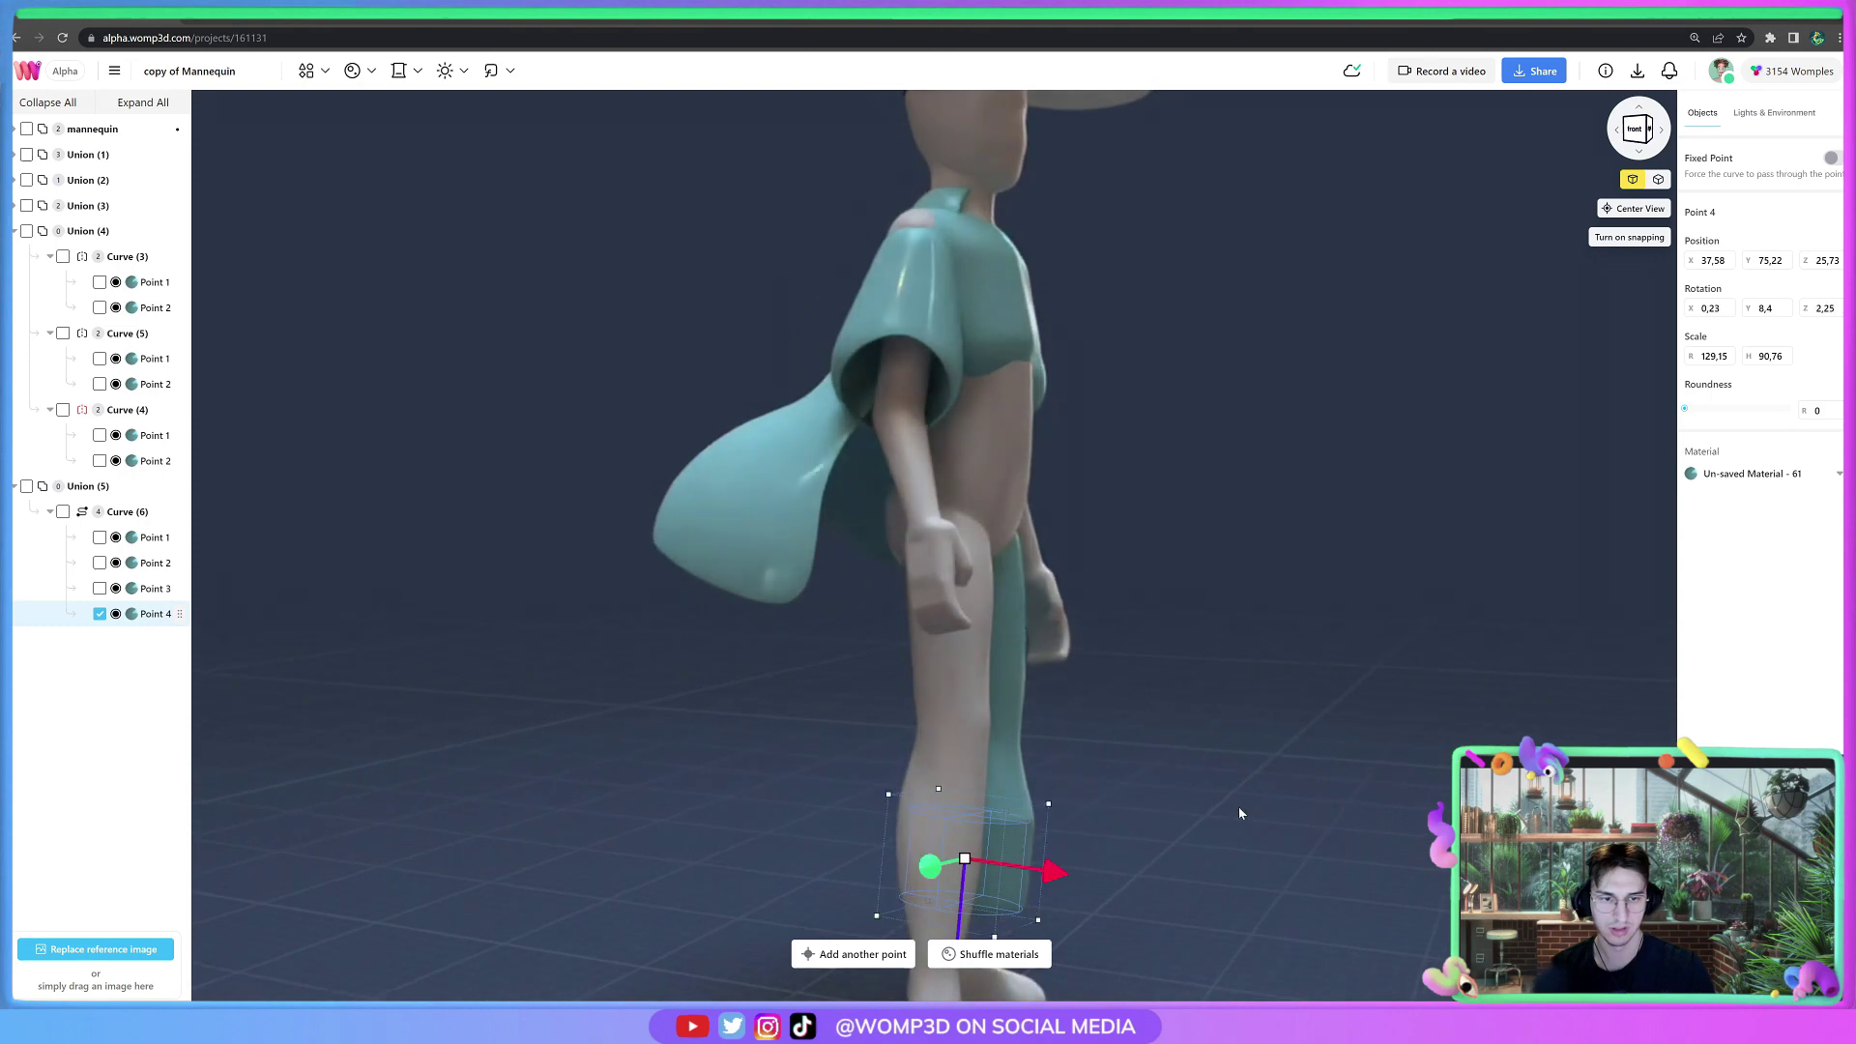
{"action": "left_click", "coordinate": [1238, 806]}
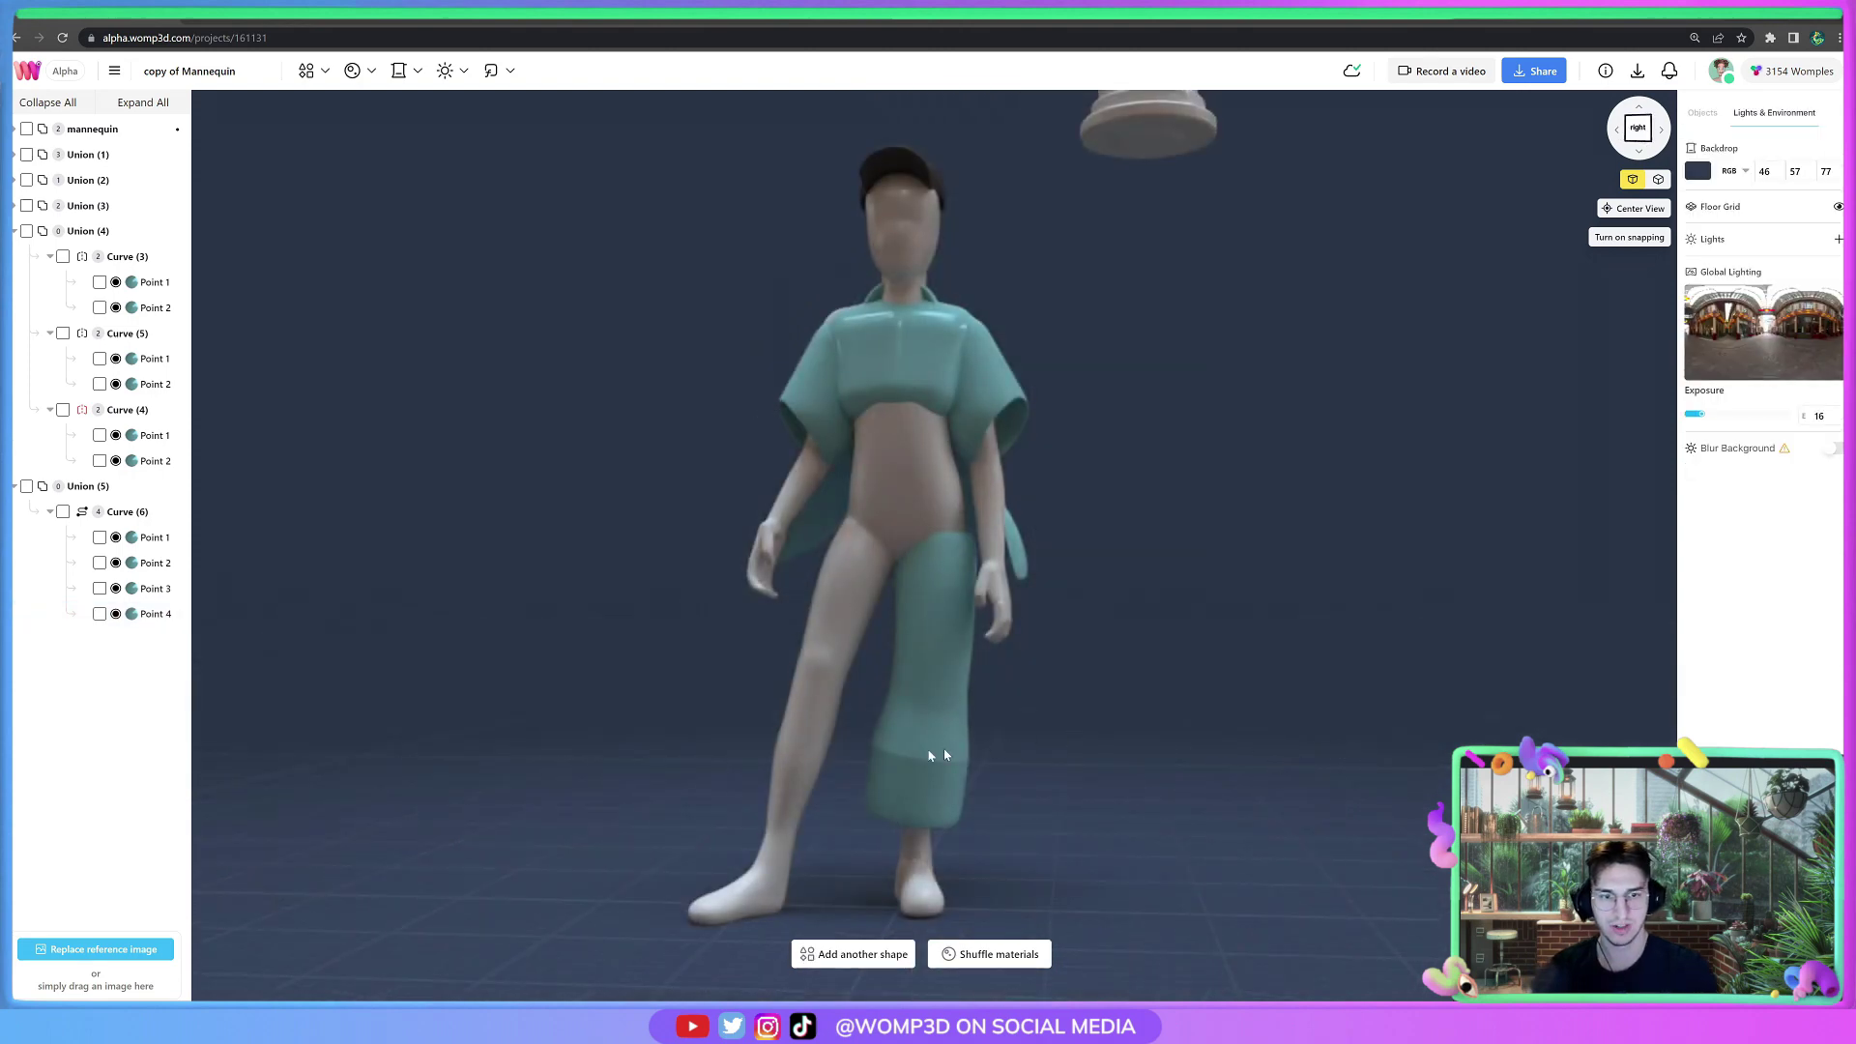
{"action": "left_click", "coordinate": [898, 791]}
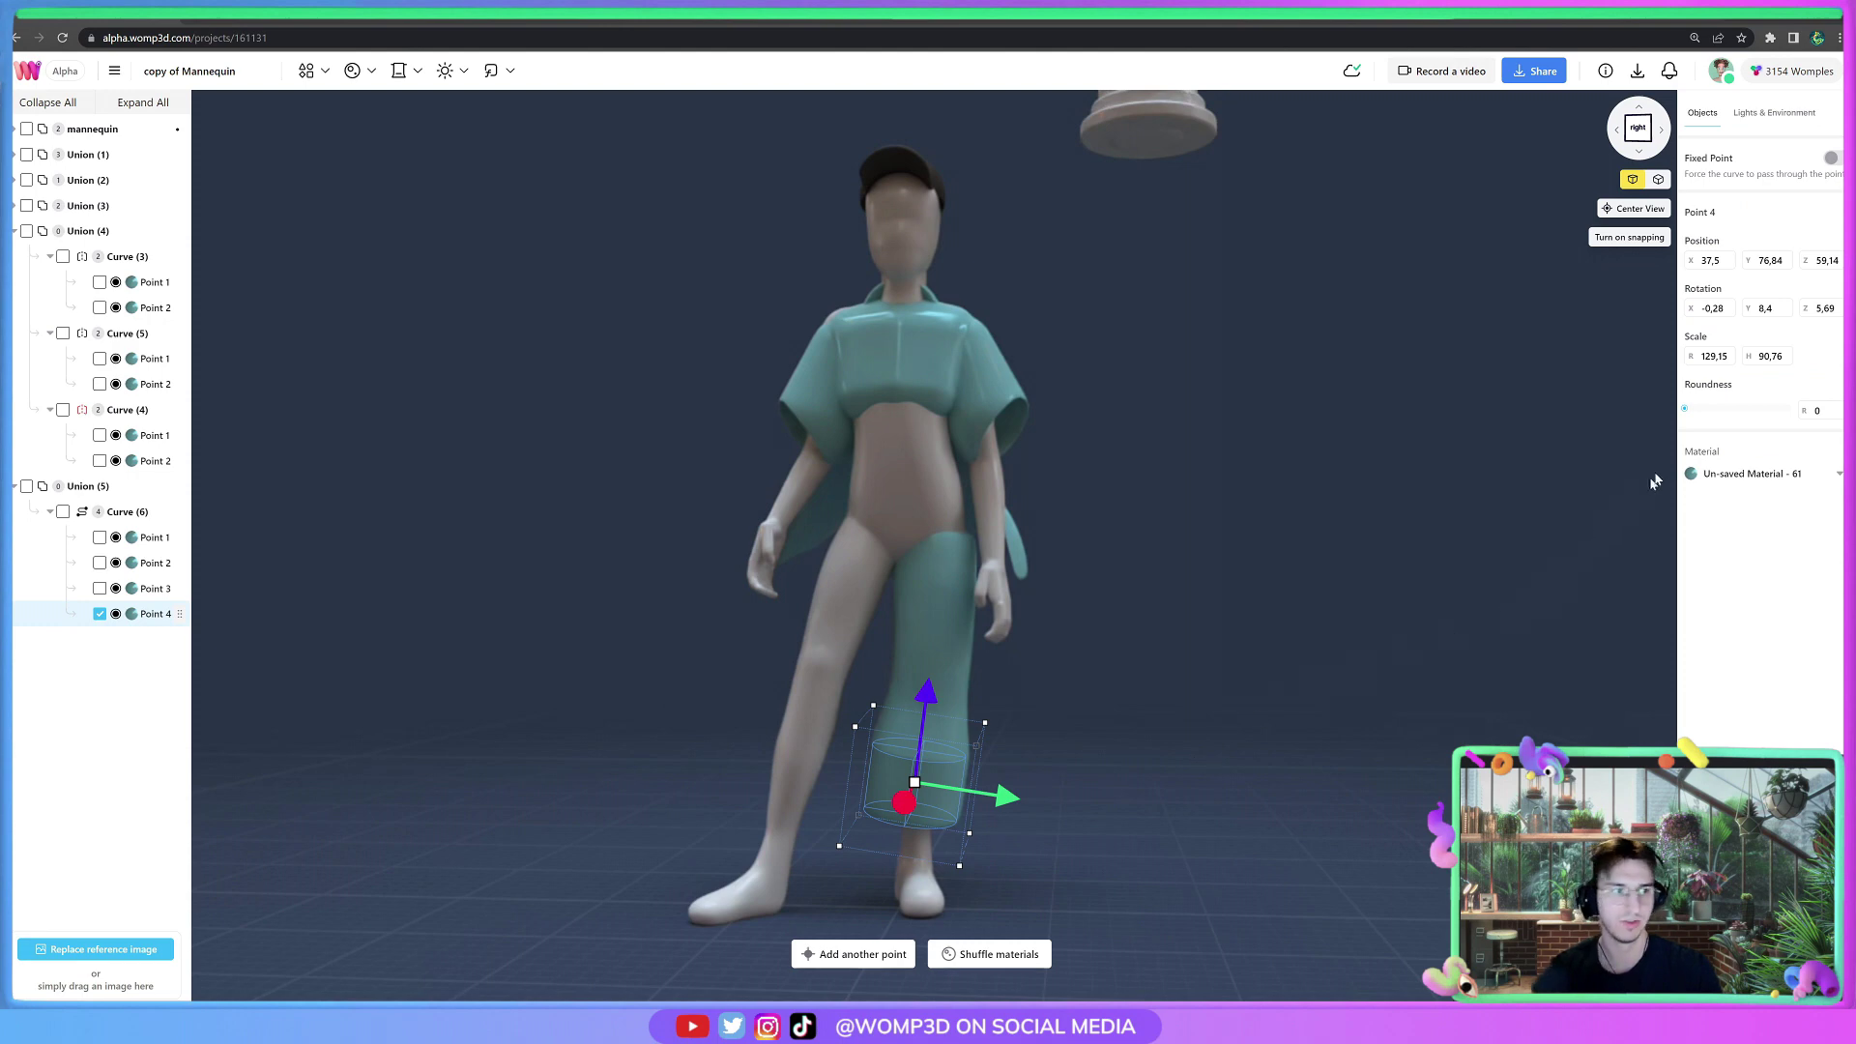
Set the roundness of Point 4 at the trouser leg's hem to about 39.
{"action": "left_click_drag", "start_coordinate": [1699, 412], "coordinate": [1729, 411]}
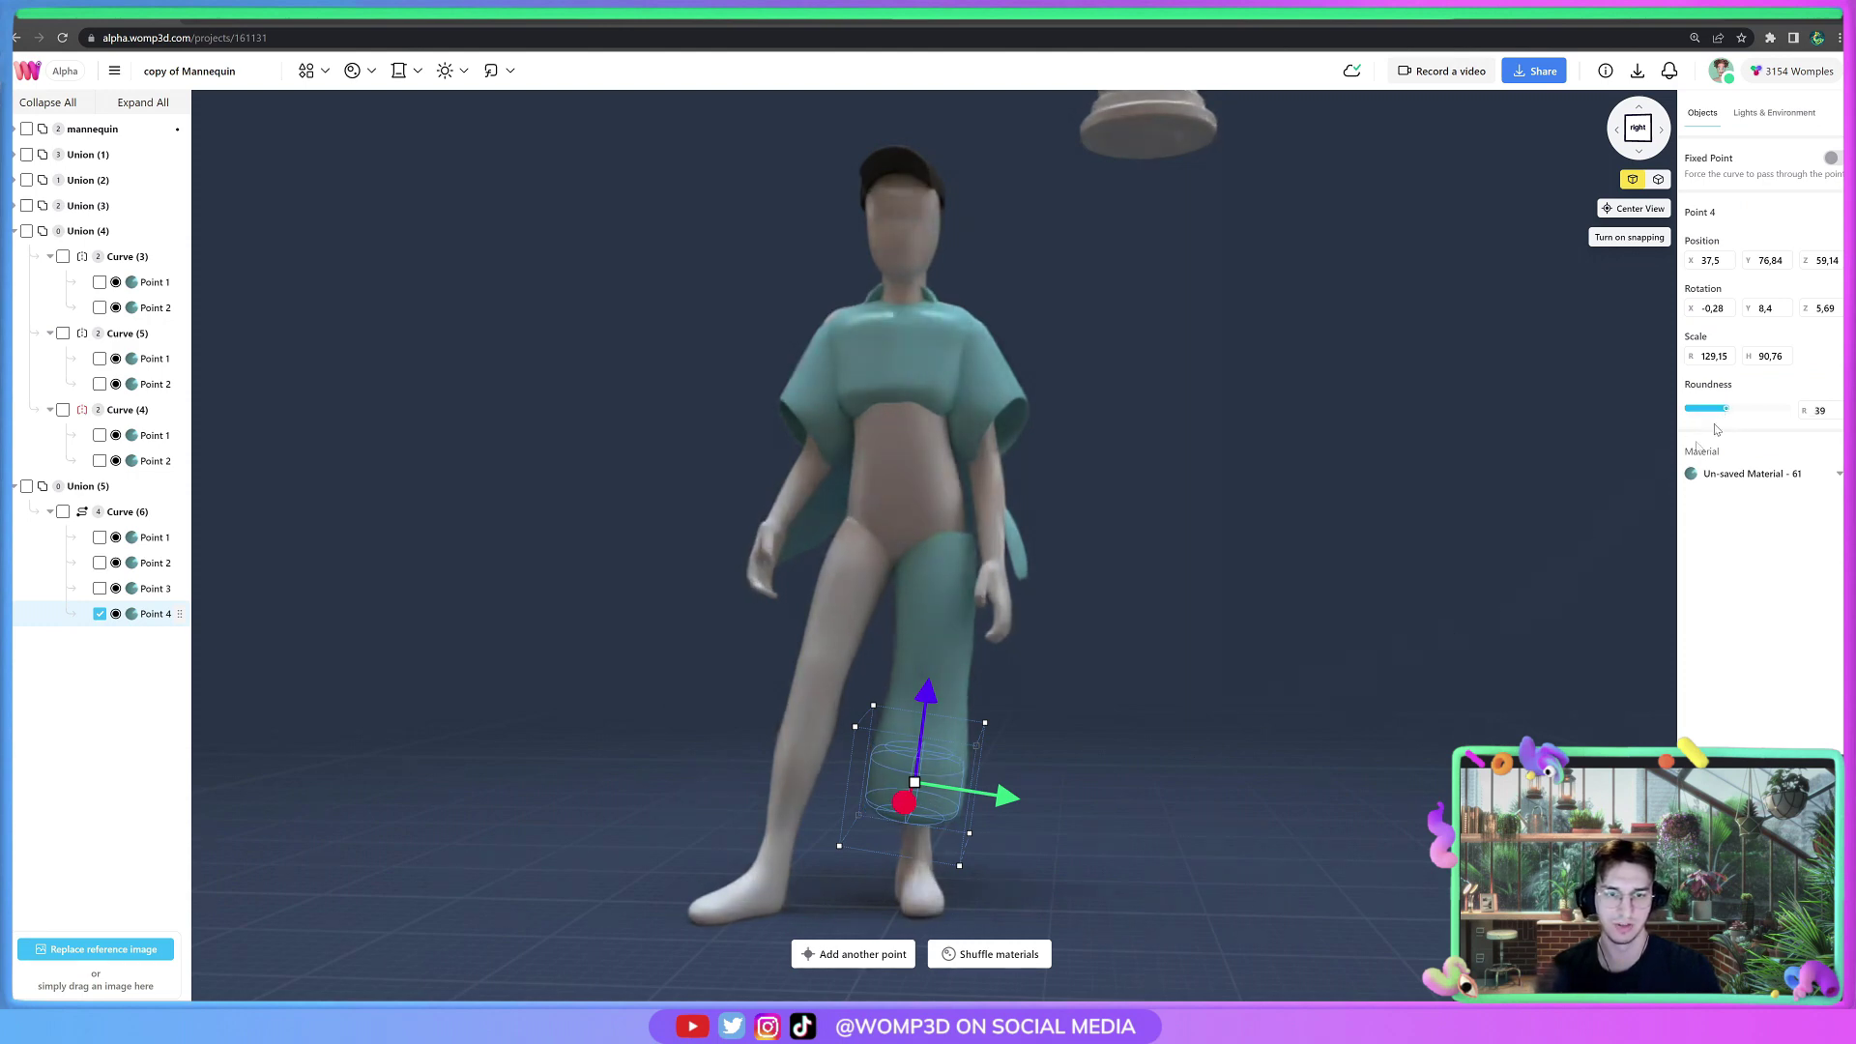
{"action": "left_click", "coordinate": [1365, 740]}
{"action": "left_click", "coordinate": [880, 789]}
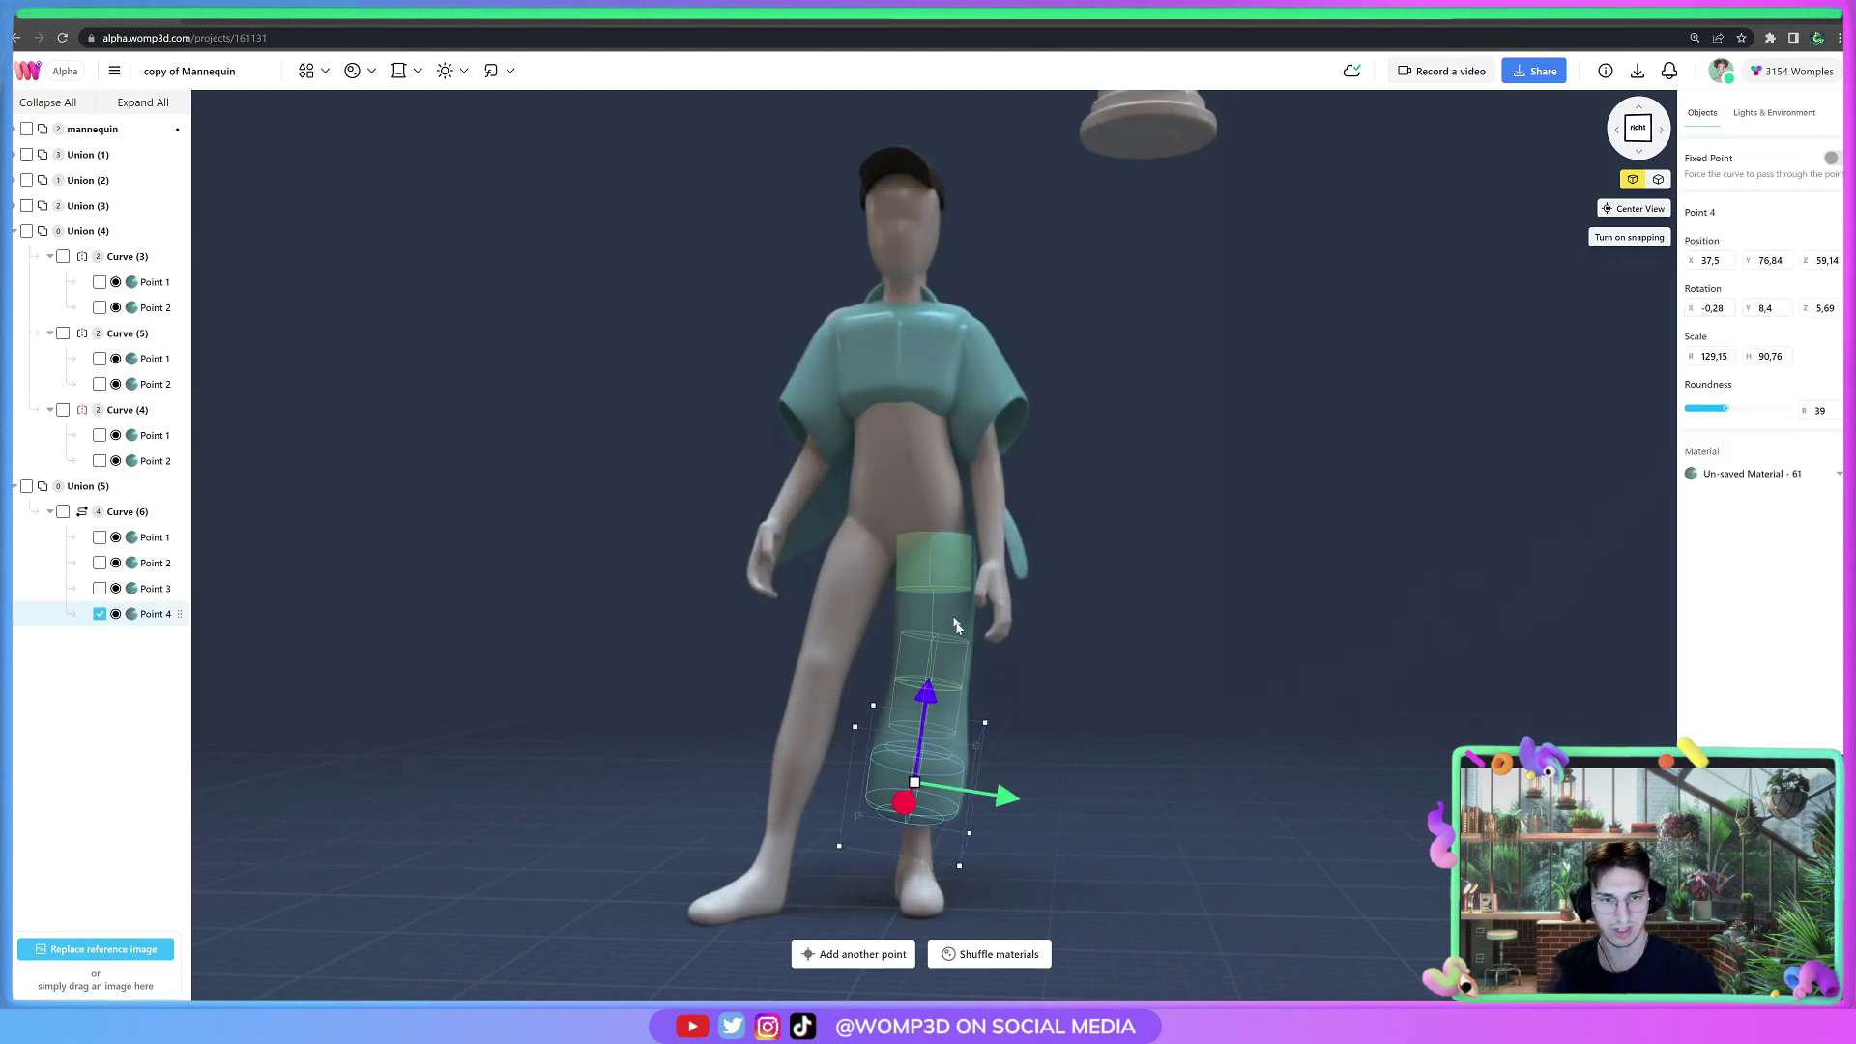
{"action": "left_click", "coordinate": [1159, 787]}
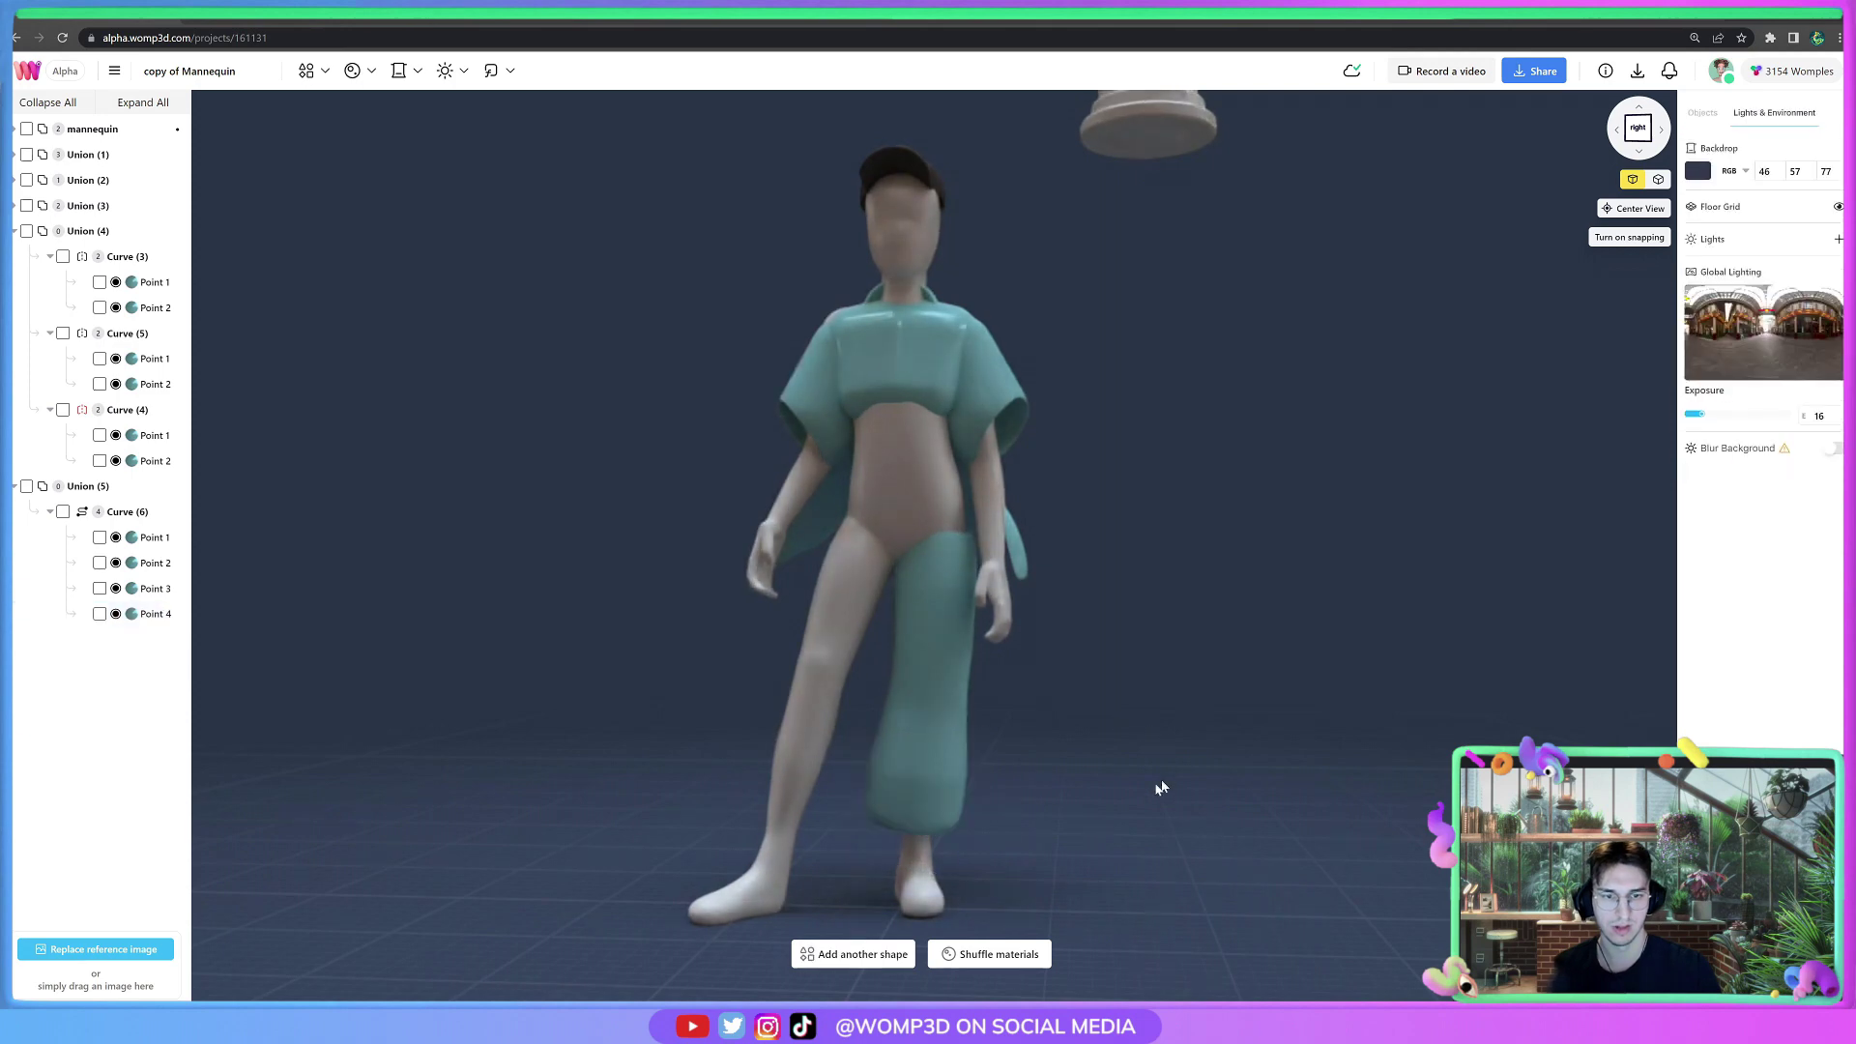
Slightly rescale Point 3 of the trouser-leg curve just below the knee.
{"action": "left_click_drag", "start_coordinate": [1160, 787], "coordinate": [354, 785]}
{"action": "left_click_drag", "start_coordinate": [1079, 799], "coordinate": [949, 689]}
{"action": "left_click", "coordinate": [944, 708]}
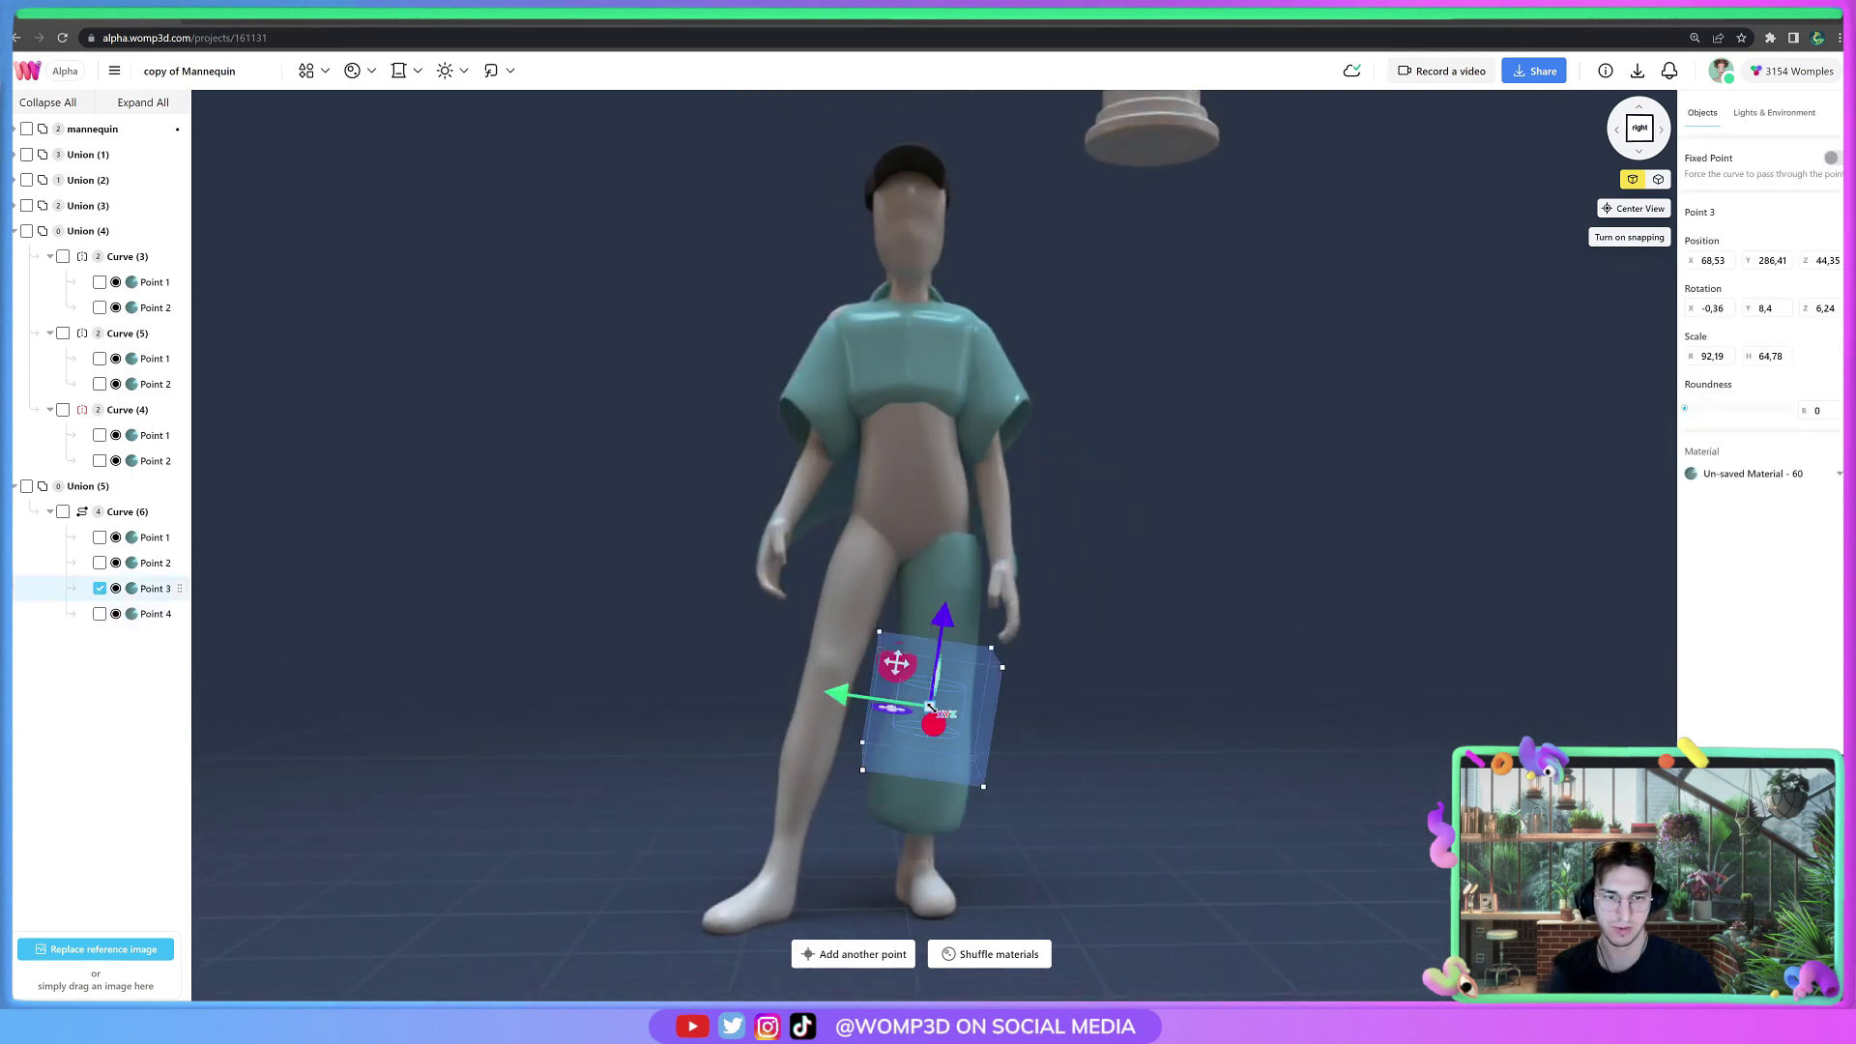
{"action": "left_click_drag", "start_coordinate": [905, 689], "coordinate": [891, 665]}
{"action": "left_click", "coordinate": [1283, 749]}
Round Point 1 at the top of the trouser leg to 55, tilt it to Y -5.54 and raise it to about Y 697.78.
{"action": "left_click", "coordinate": [963, 563]}
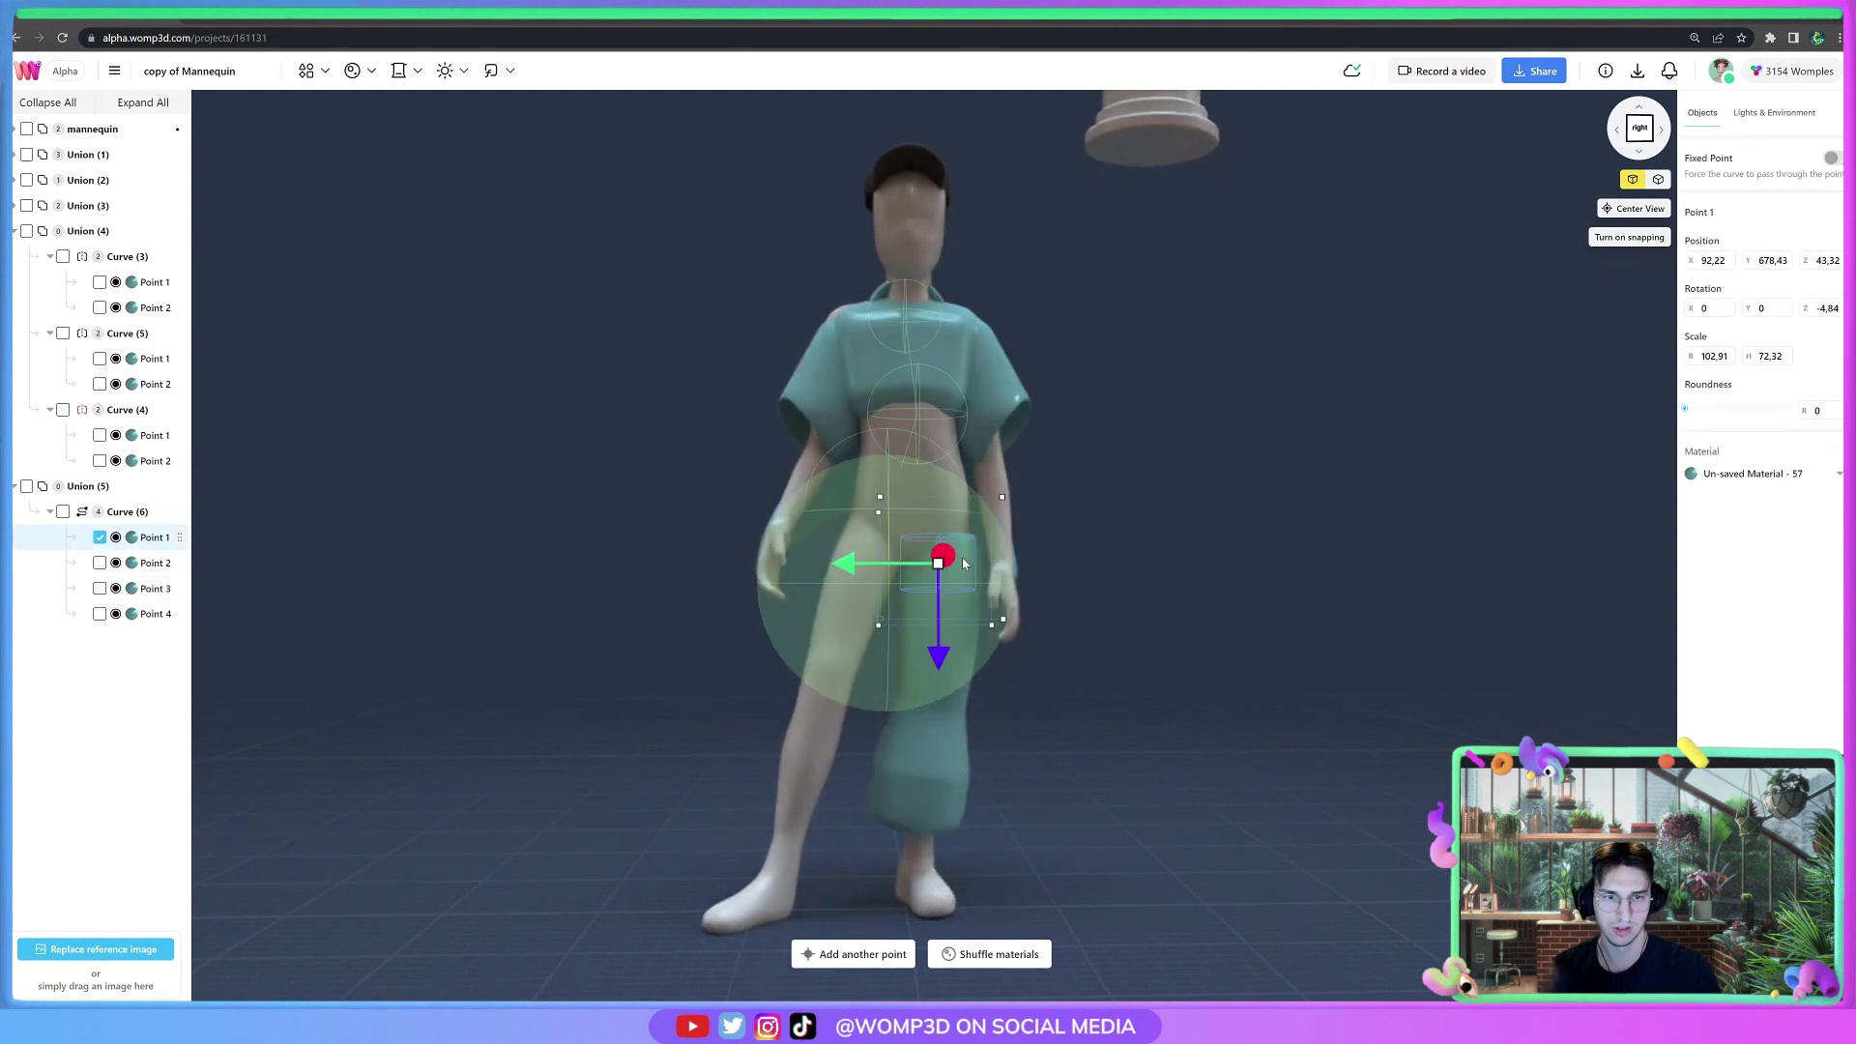
{"action": "left_click_drag", "start_coordinate": [1712, 414], "coordinate": [1745, 416]}
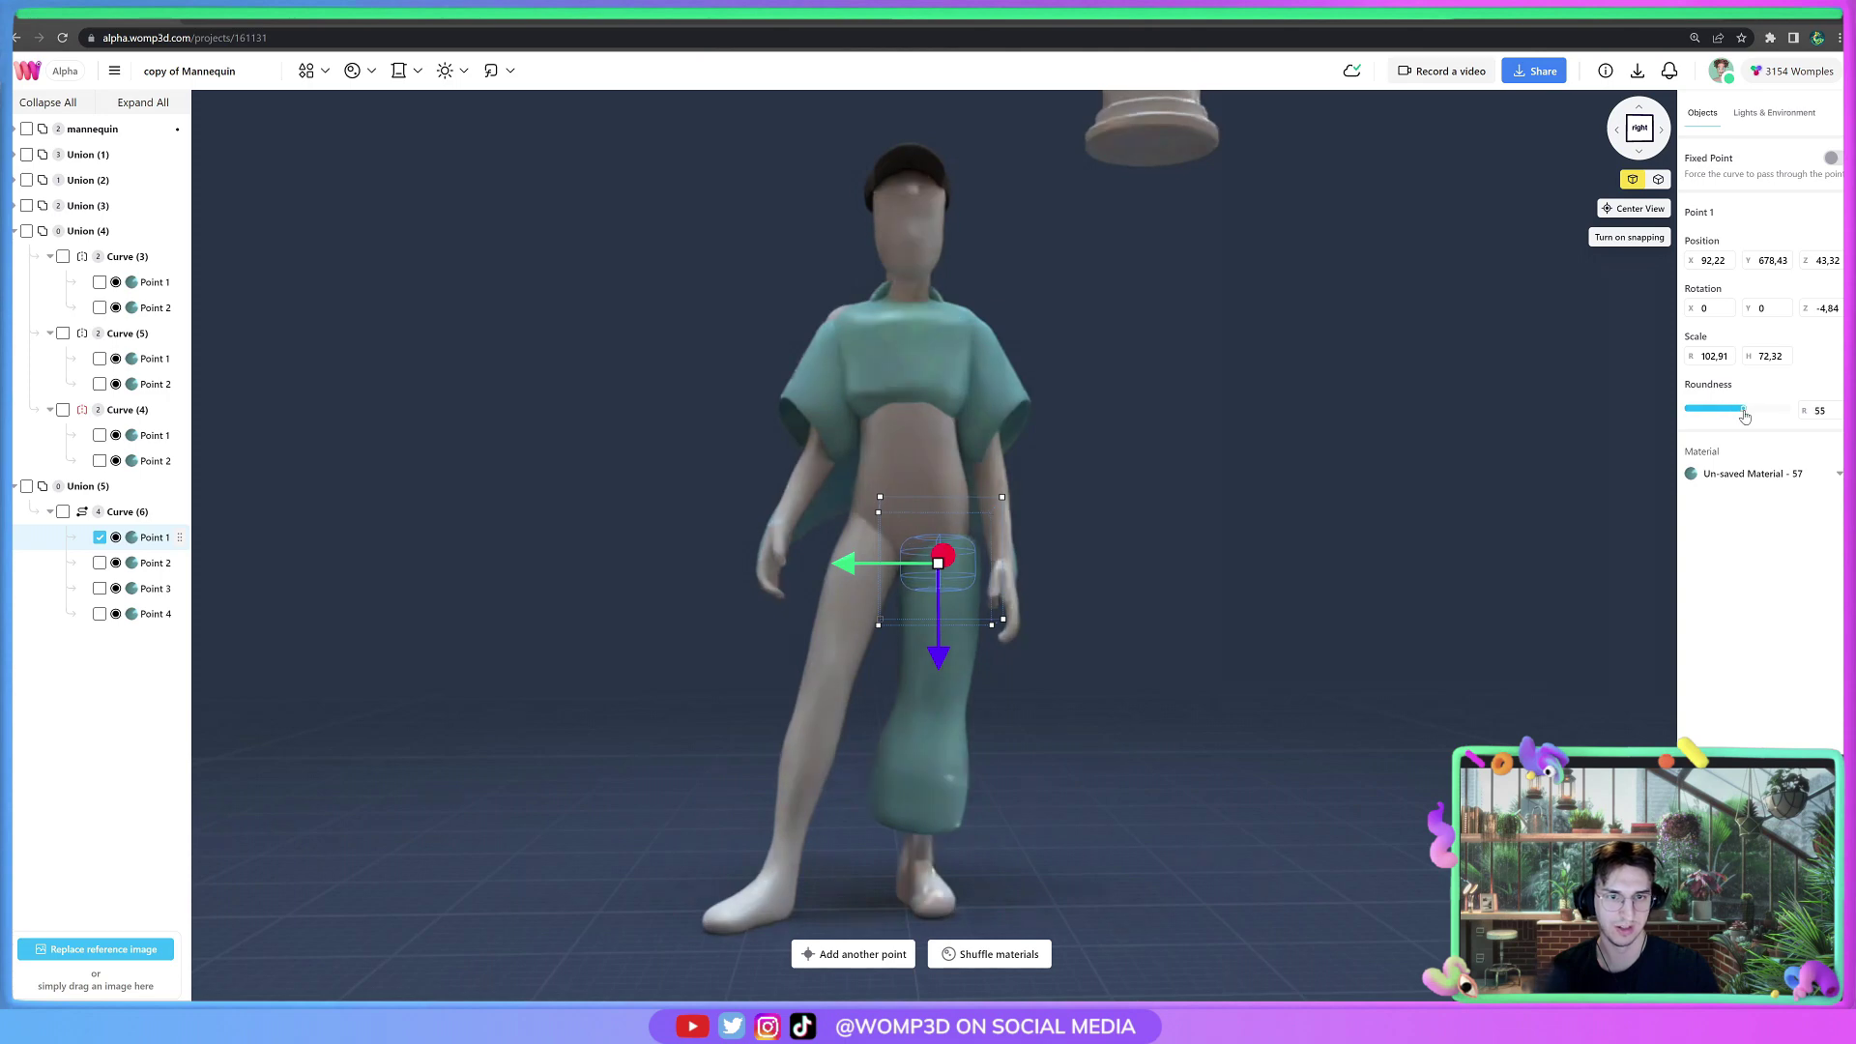
{"action": "left_click_drag", "start_coordinate": [1015, 493], "coordinate": [1003, 491]}
{"action": "left_click_drag", "start_coordinate": [846, 571], "coordinate": [844, 571]}
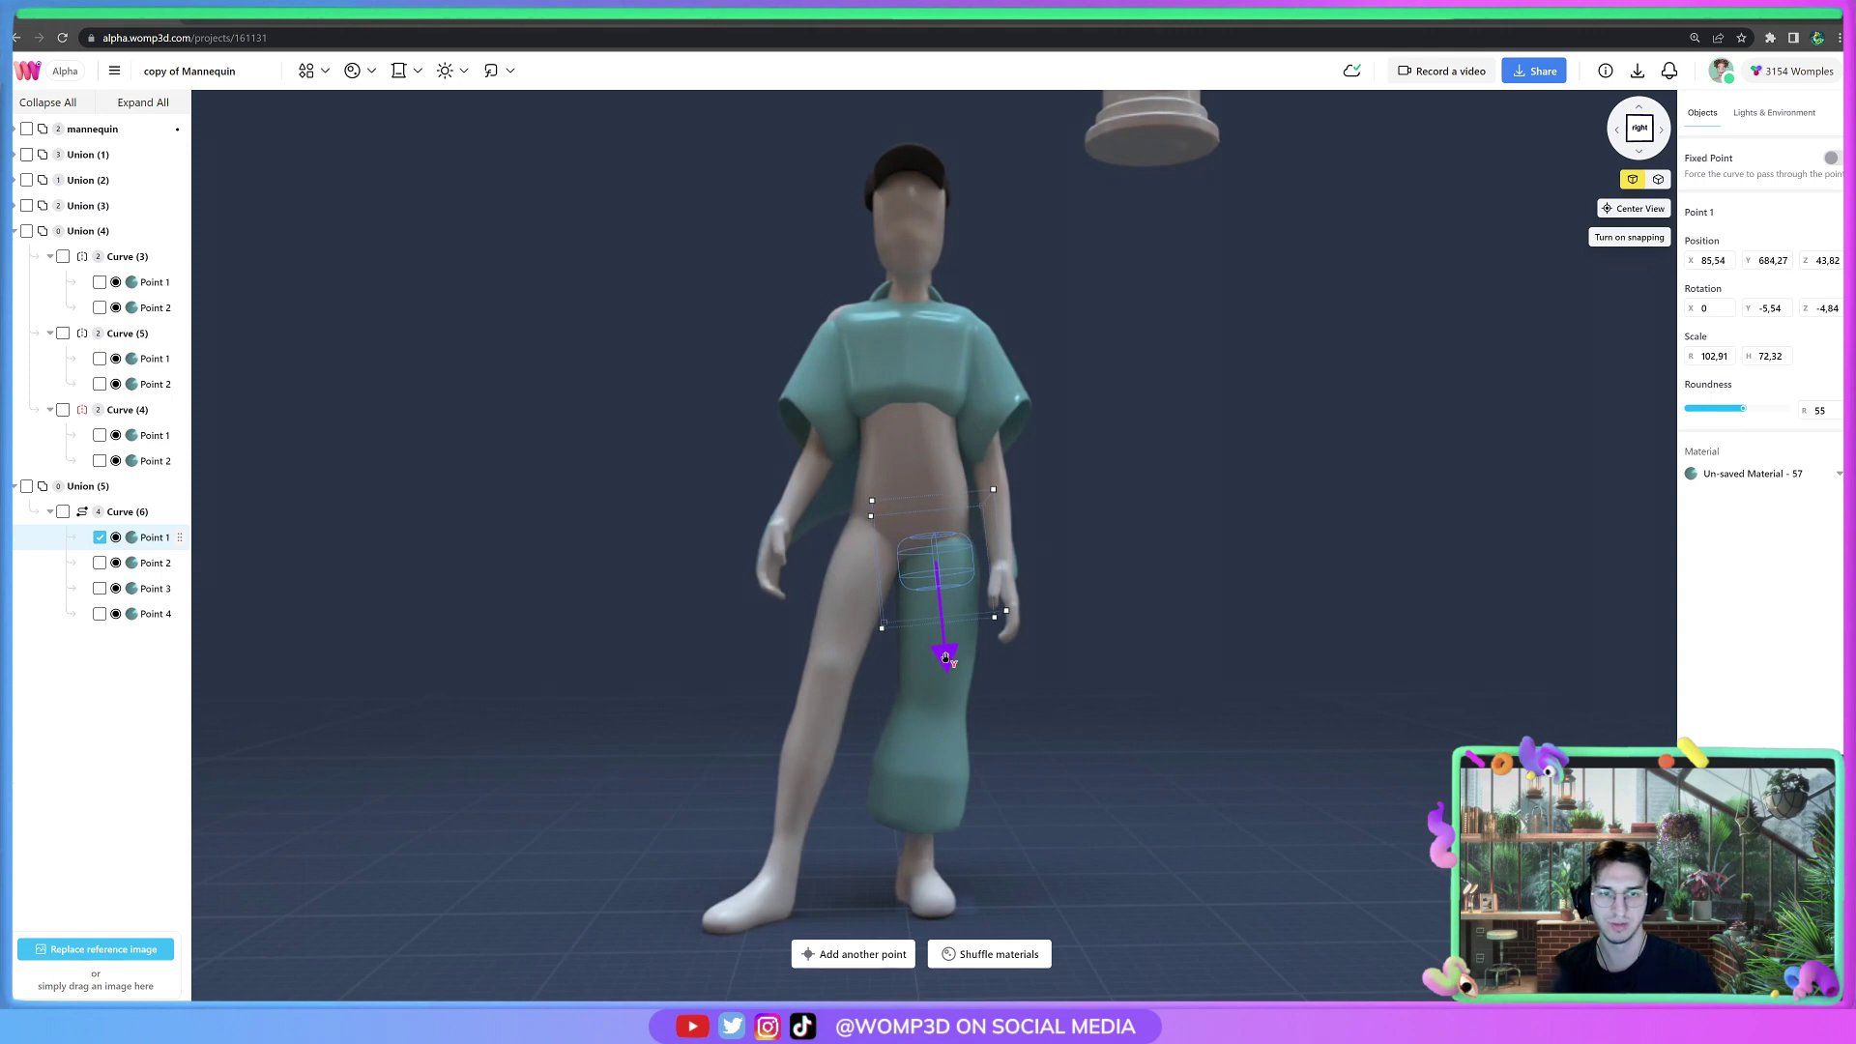
{"action": "left_click_drag", "start_coordinate": [945, 657], "coordinate": [945, 658]}
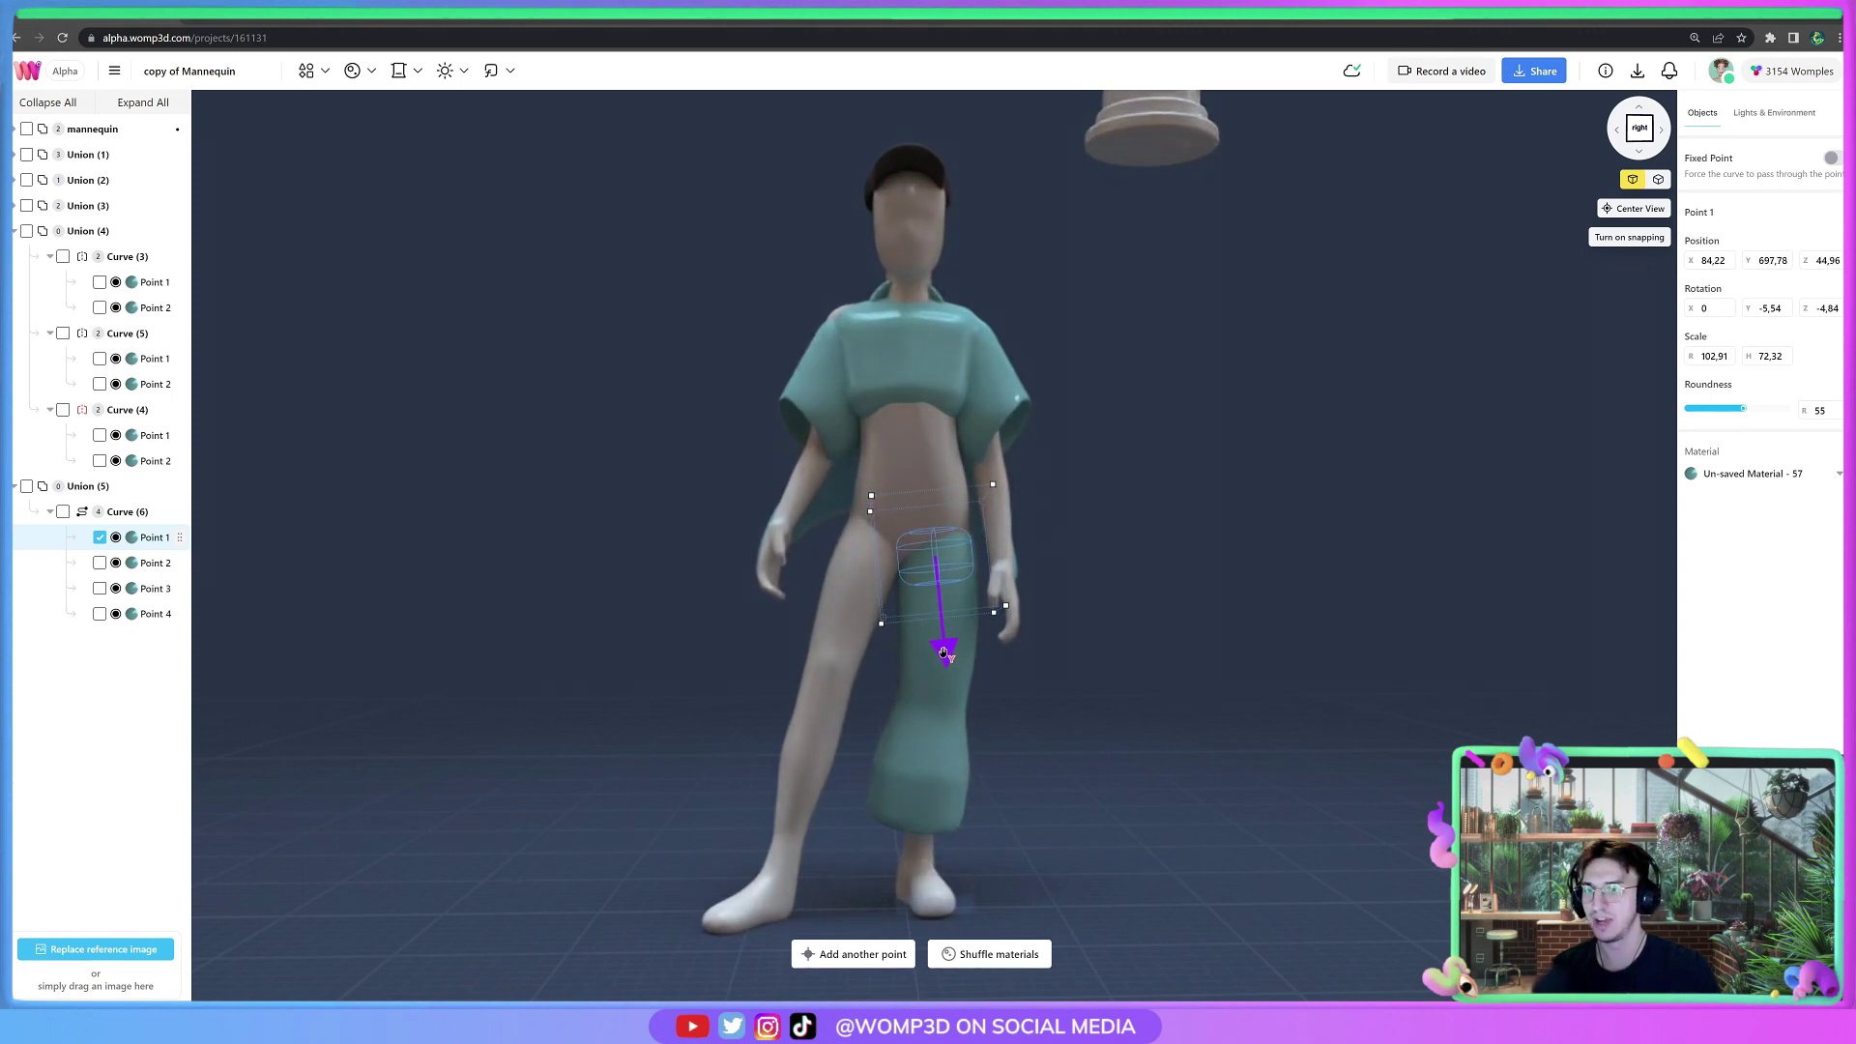
{"action": "left_click", "coordinate": [1127, 653]}
Duplicate the trouser-leg curve, make the copy negative and resize it to hollow out the leg.
{"action": "left_click_drag", "start_coordinate": [1123, 650], "coordinate": [1077, 770]}
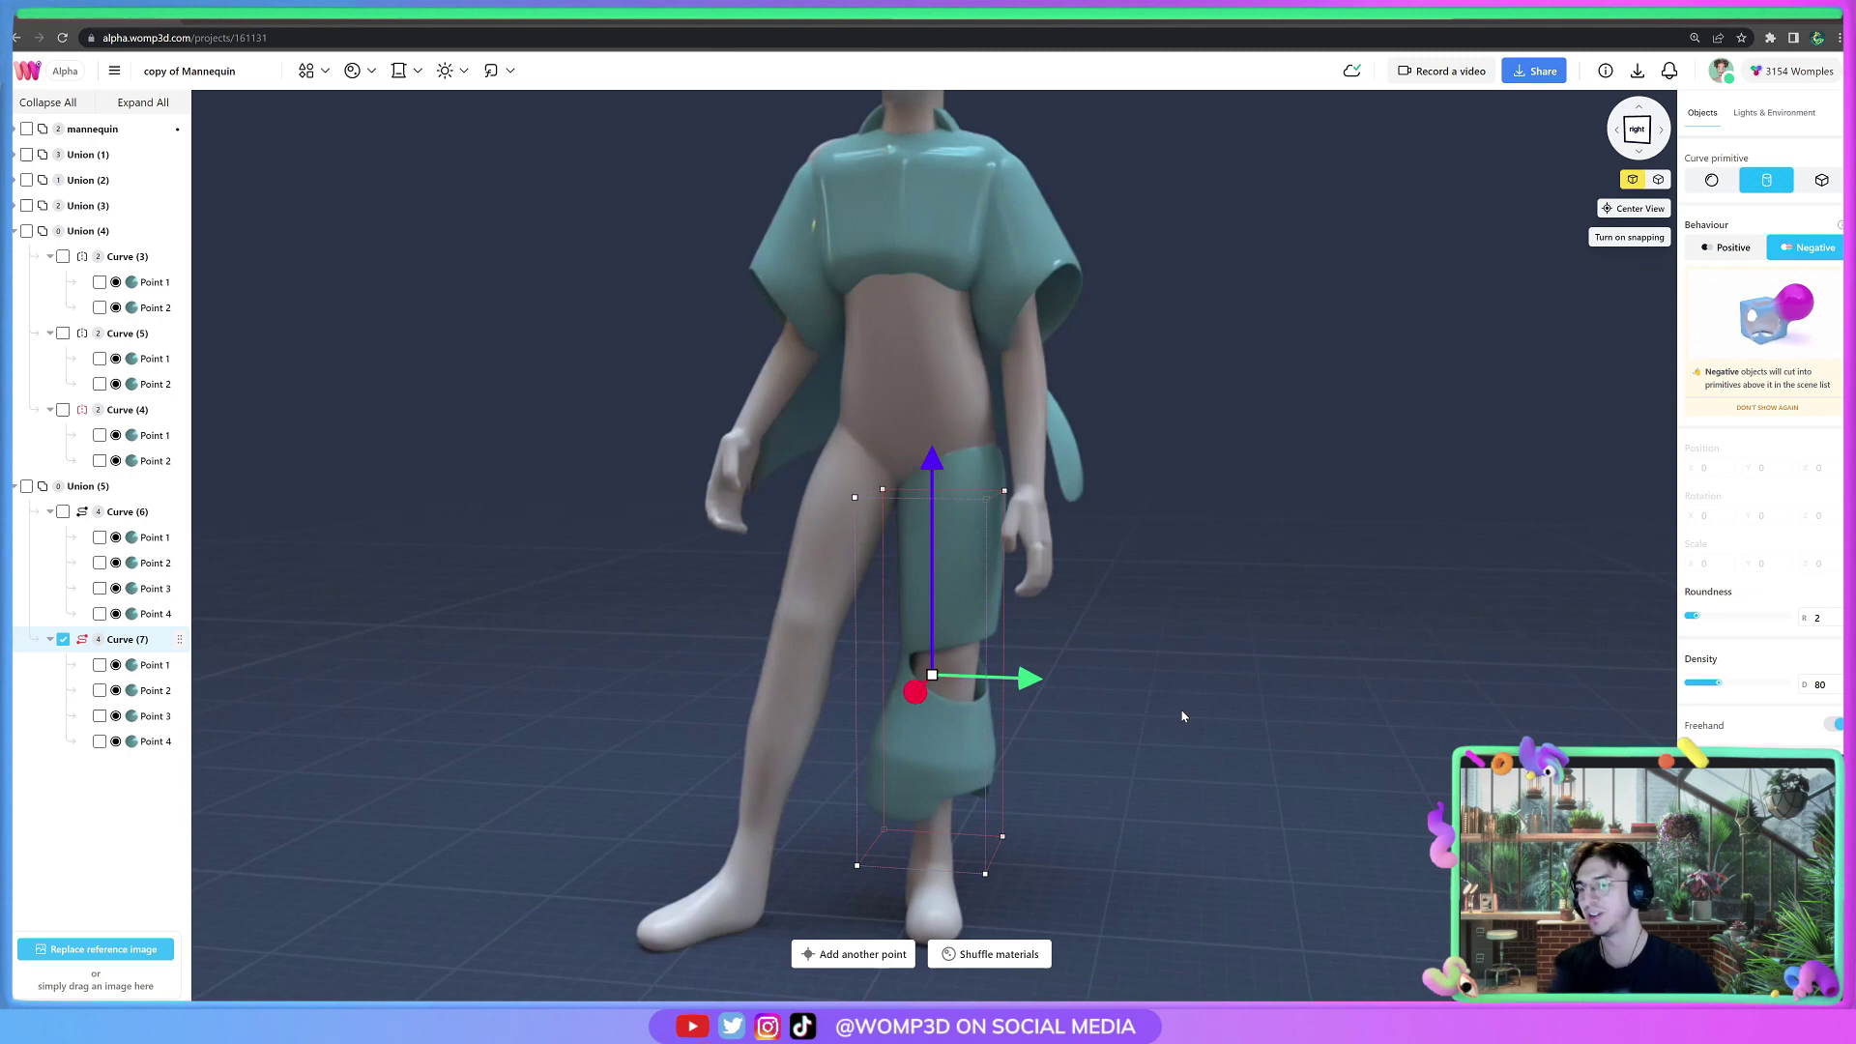
{"action": "left_click_drag", "start_coordinate": [1290, 730], "coordinate": [1330, 727]}
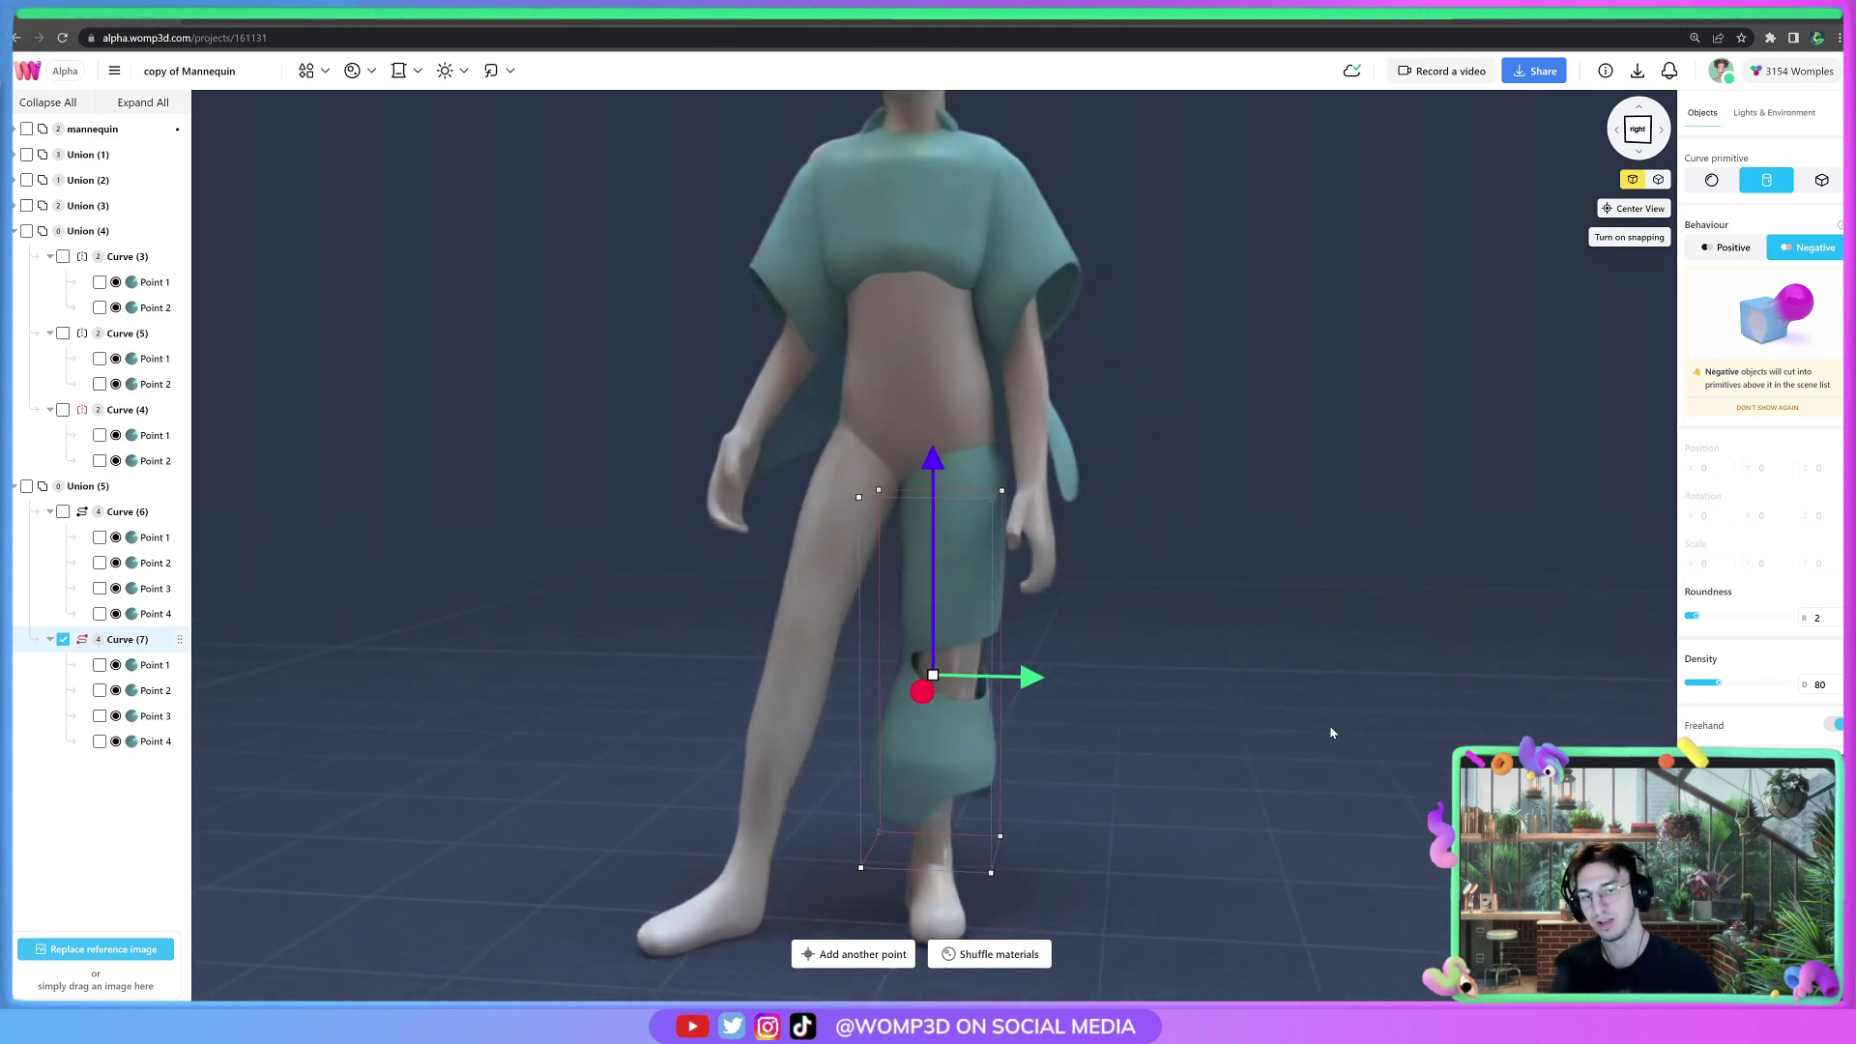
{"action": "right_click_drag", "start_coordinate": [1330, 732], "coordinate": [1262, 775]}
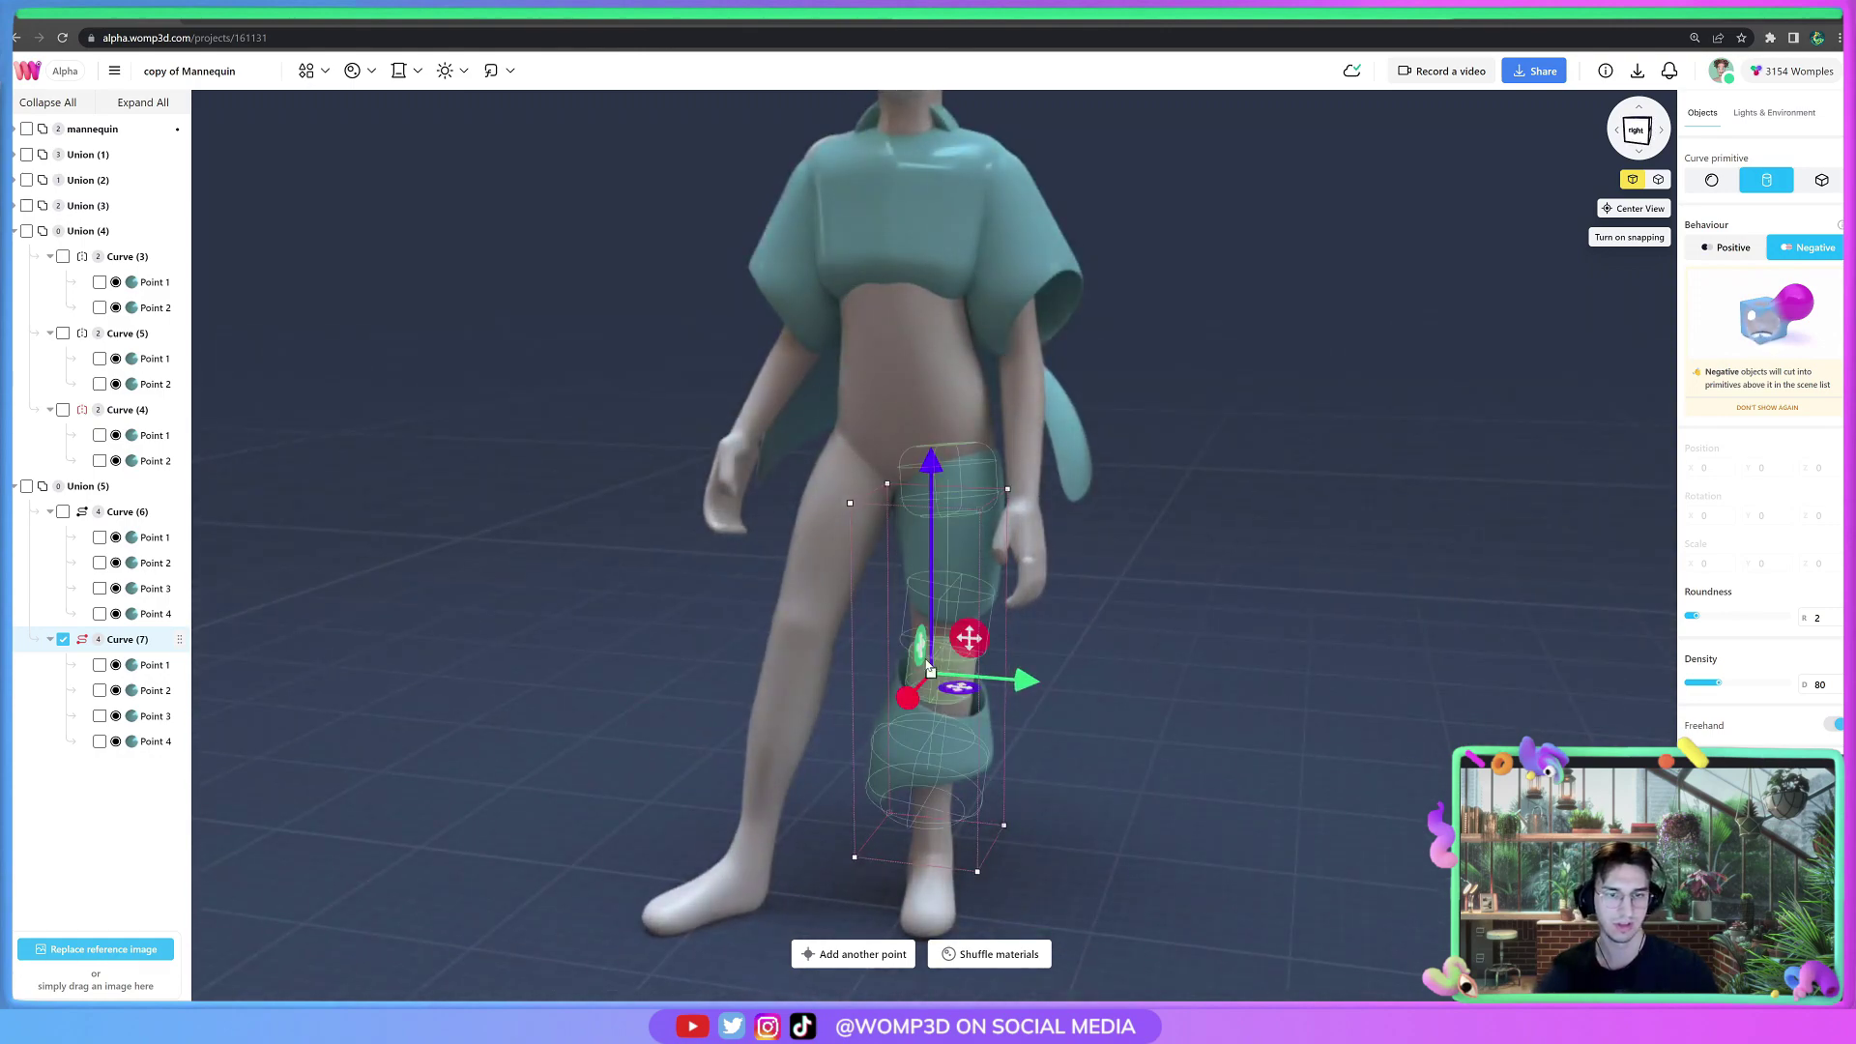
{"action": "right_click_drag", "start_coordinate": [1192, 700], "coordinate": [1168, 647]}
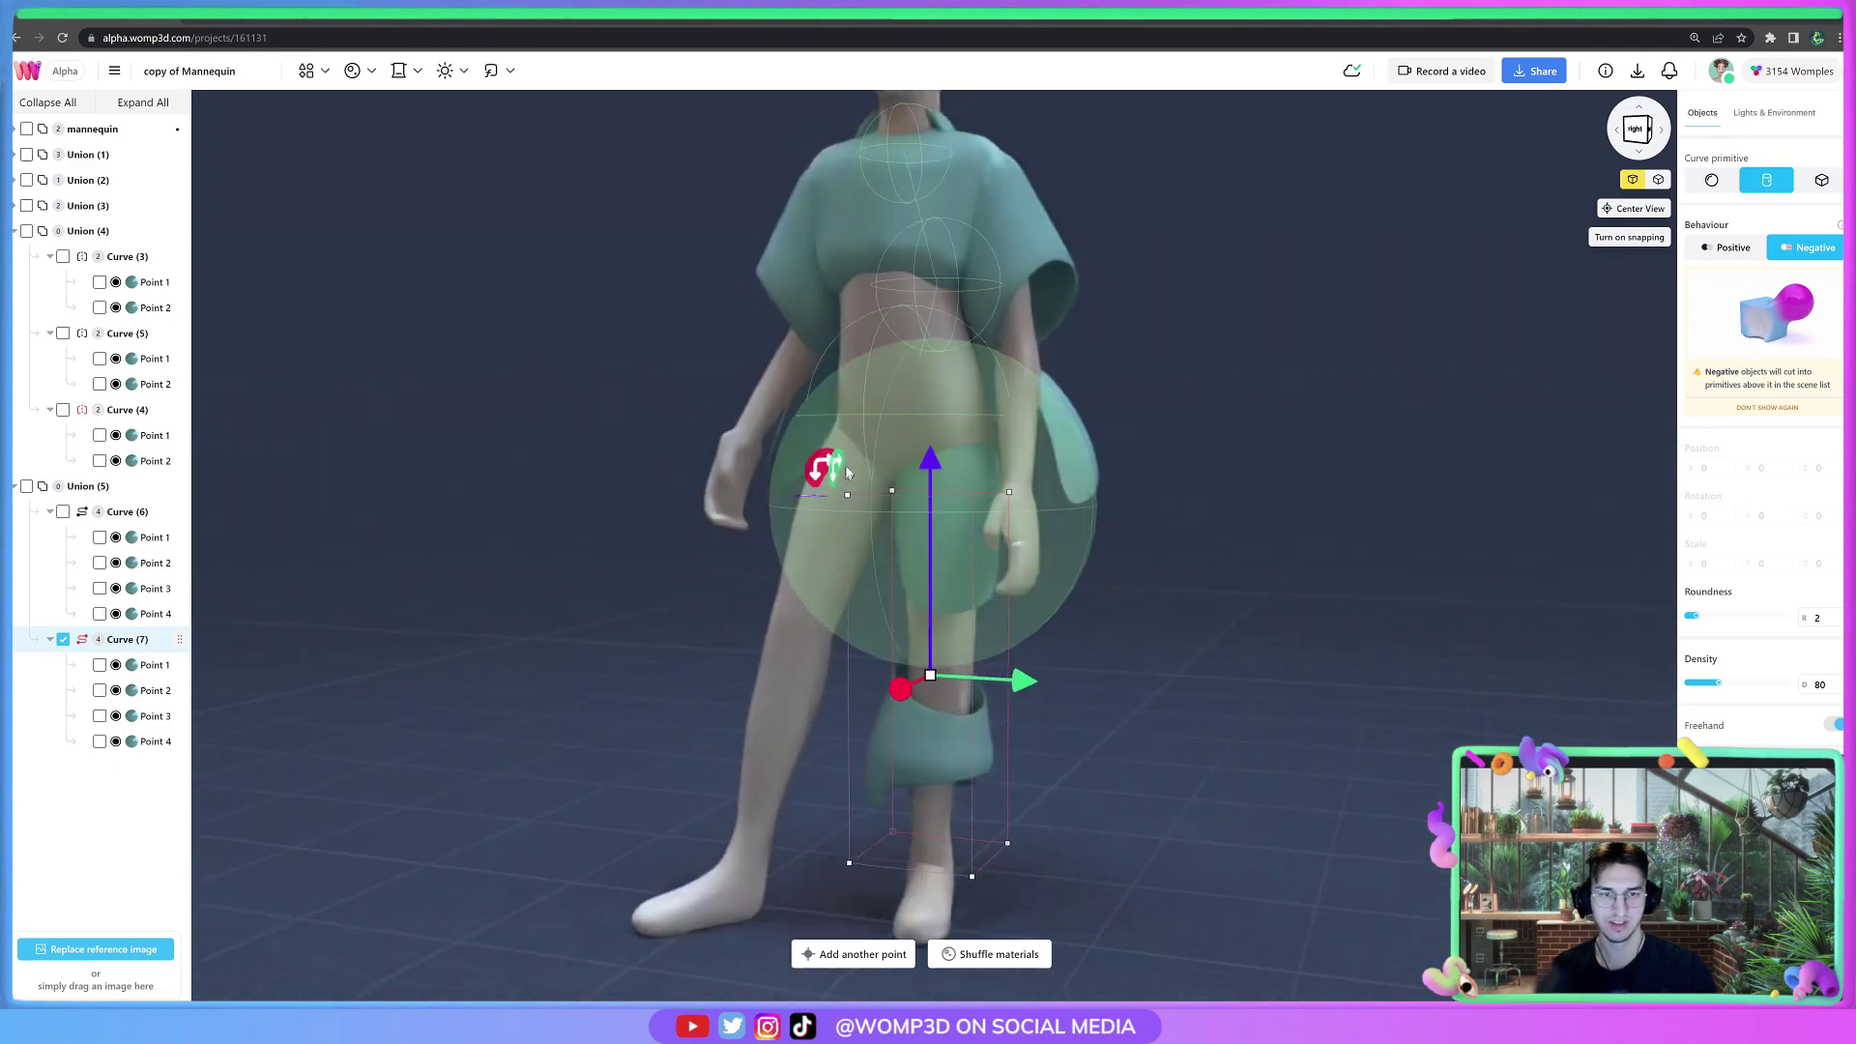
{"action": "left_click_drag", "start_coordinate": [972, 875], "coordinate": [967, 845]}
Fit a flattened cylinder of about 108.81 by 16.95 around the leg above the knee as a fold, with goop strength 20.
{"action": "left_click_drag", "start_coordinate": [946, 525], "coordinate": [952, 694]}
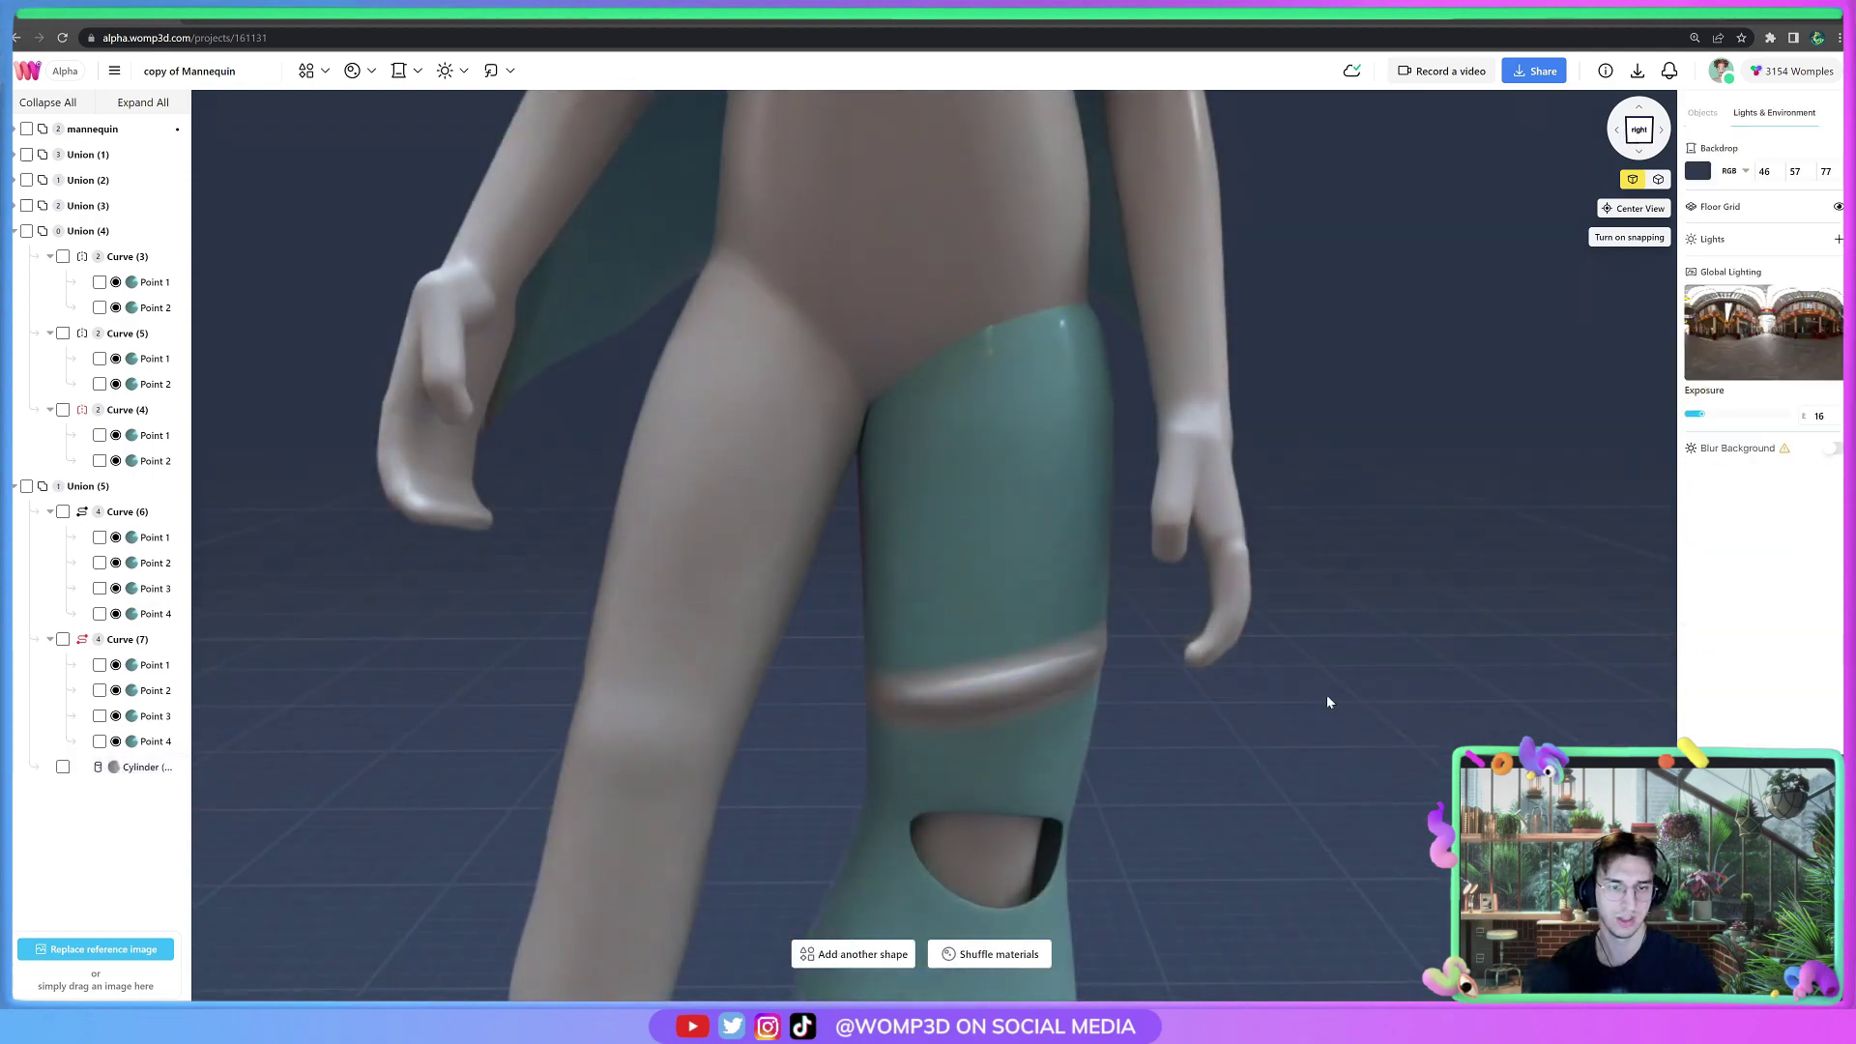
{"action": "left_click_drag", "start_coordinate": [1330, 700], "coordinate": [1139, 671]}
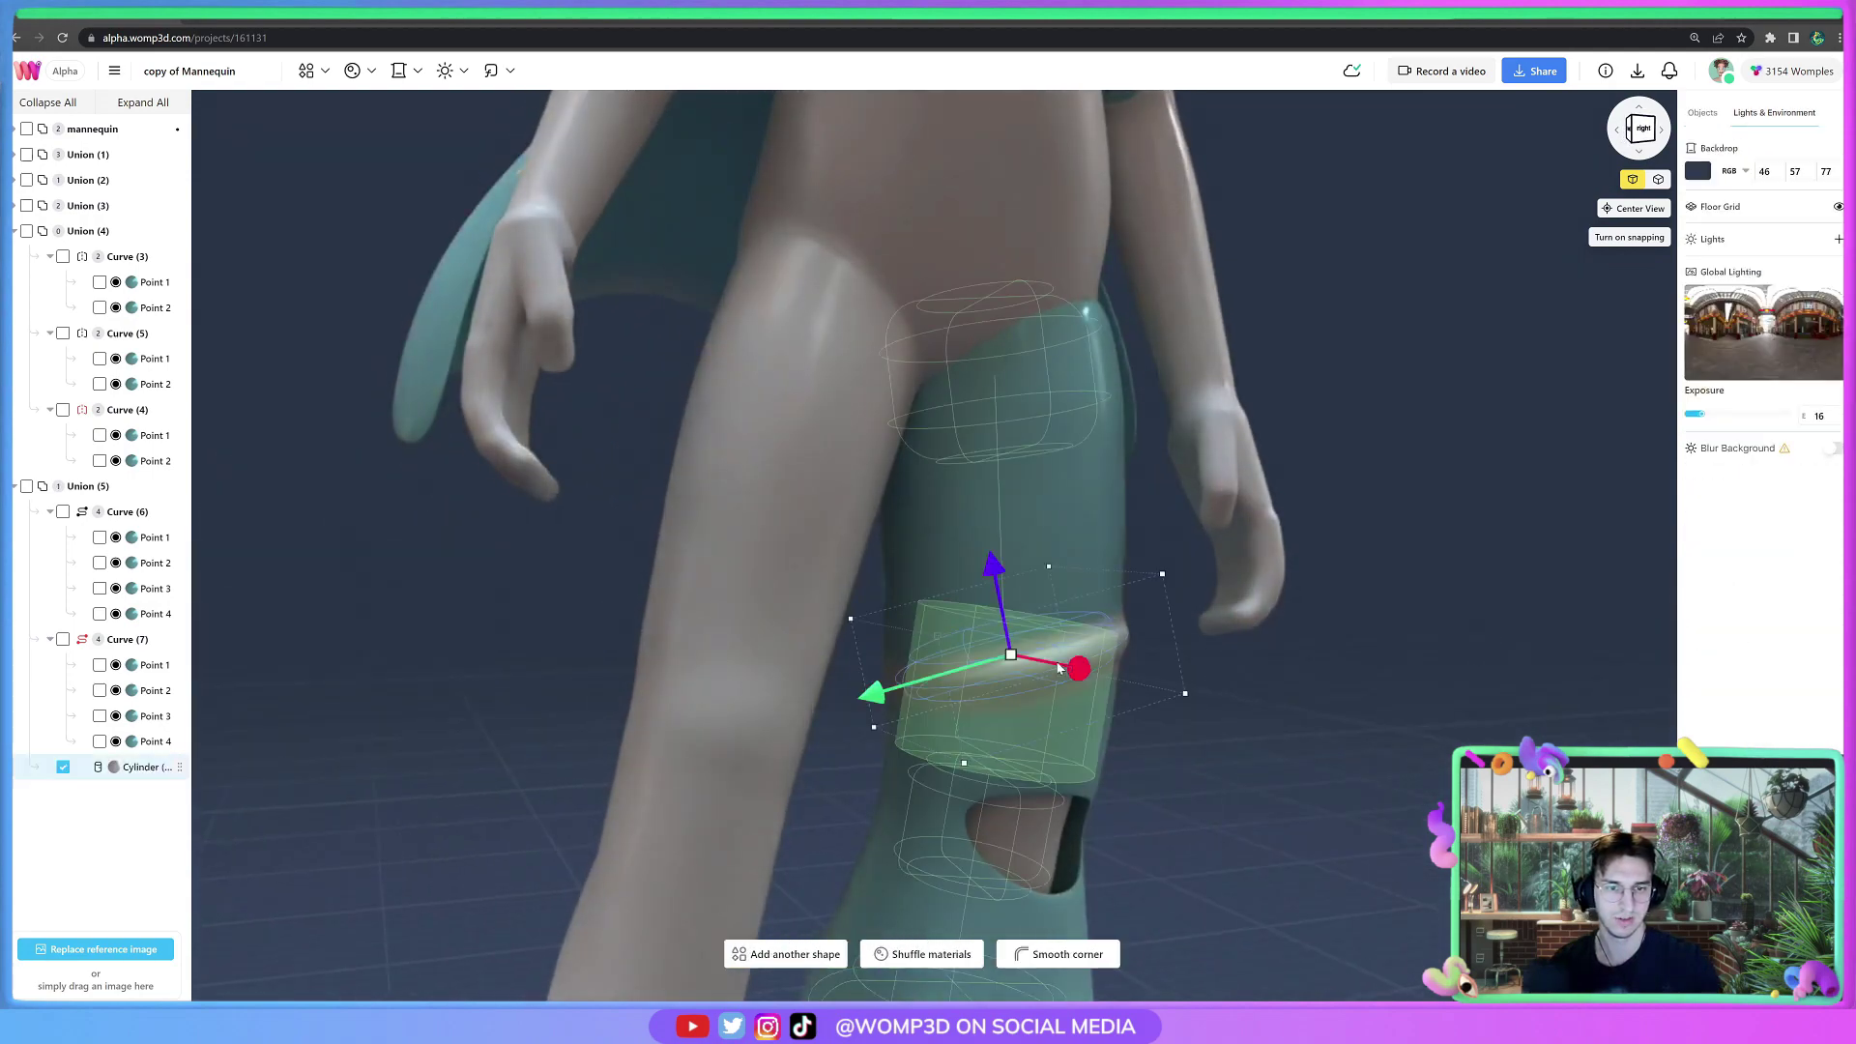
{"action": "left_click", "coordinate": [966, 621]}
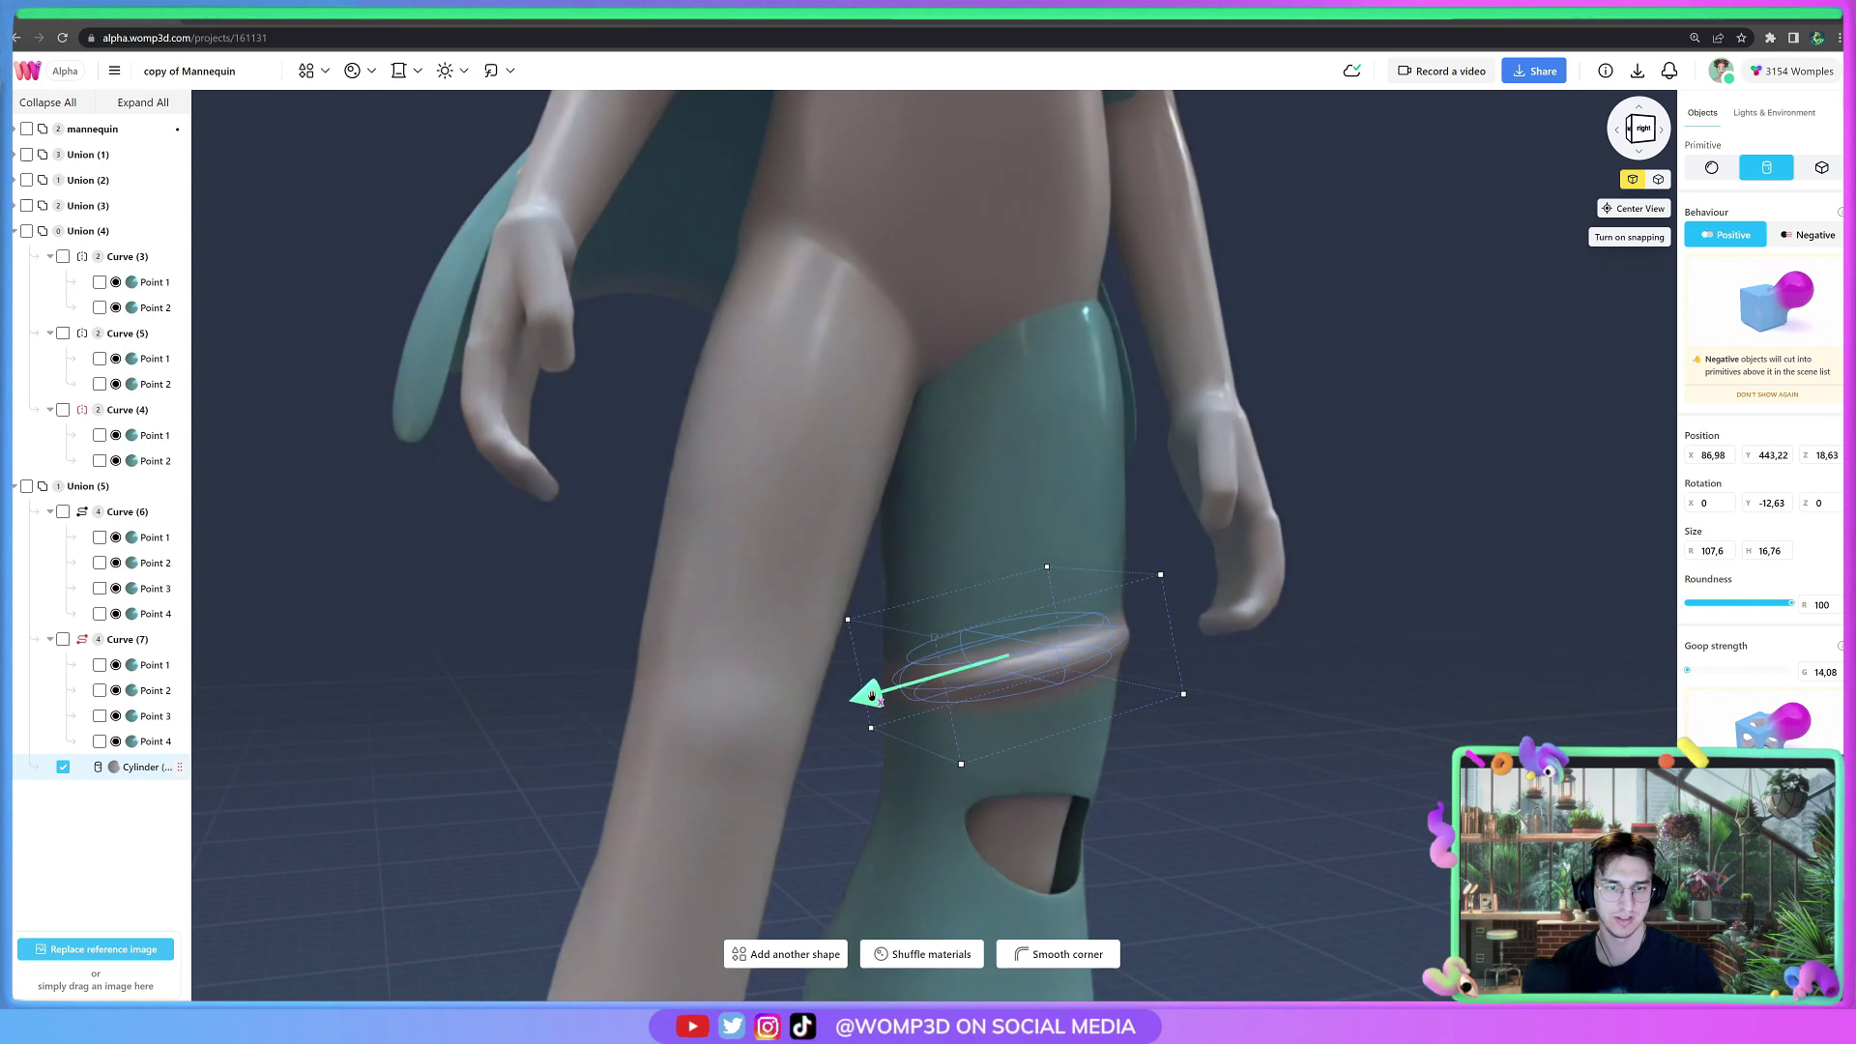
{"action": "left_click_drag", "start_coordinate": [872, 694], "coordinate": [863, 692]}
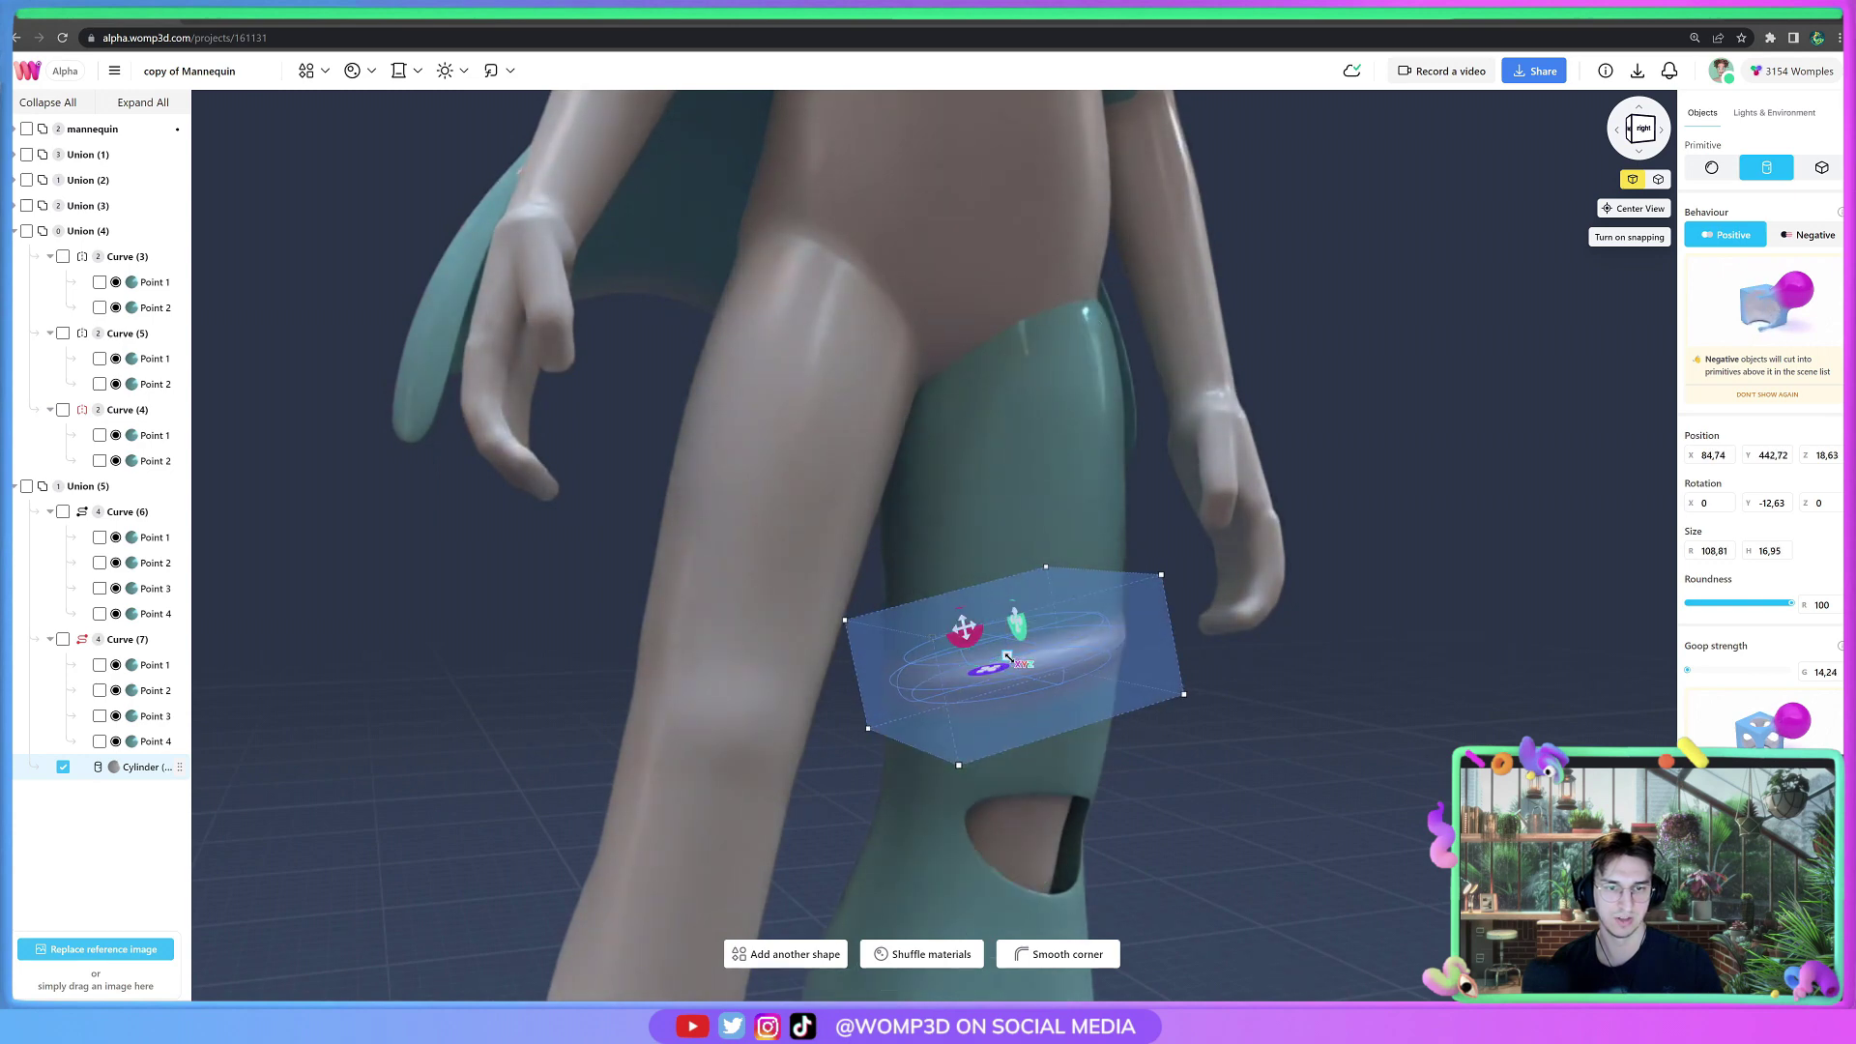
{"action": "left_click", "coordinate": [1320, 710]}
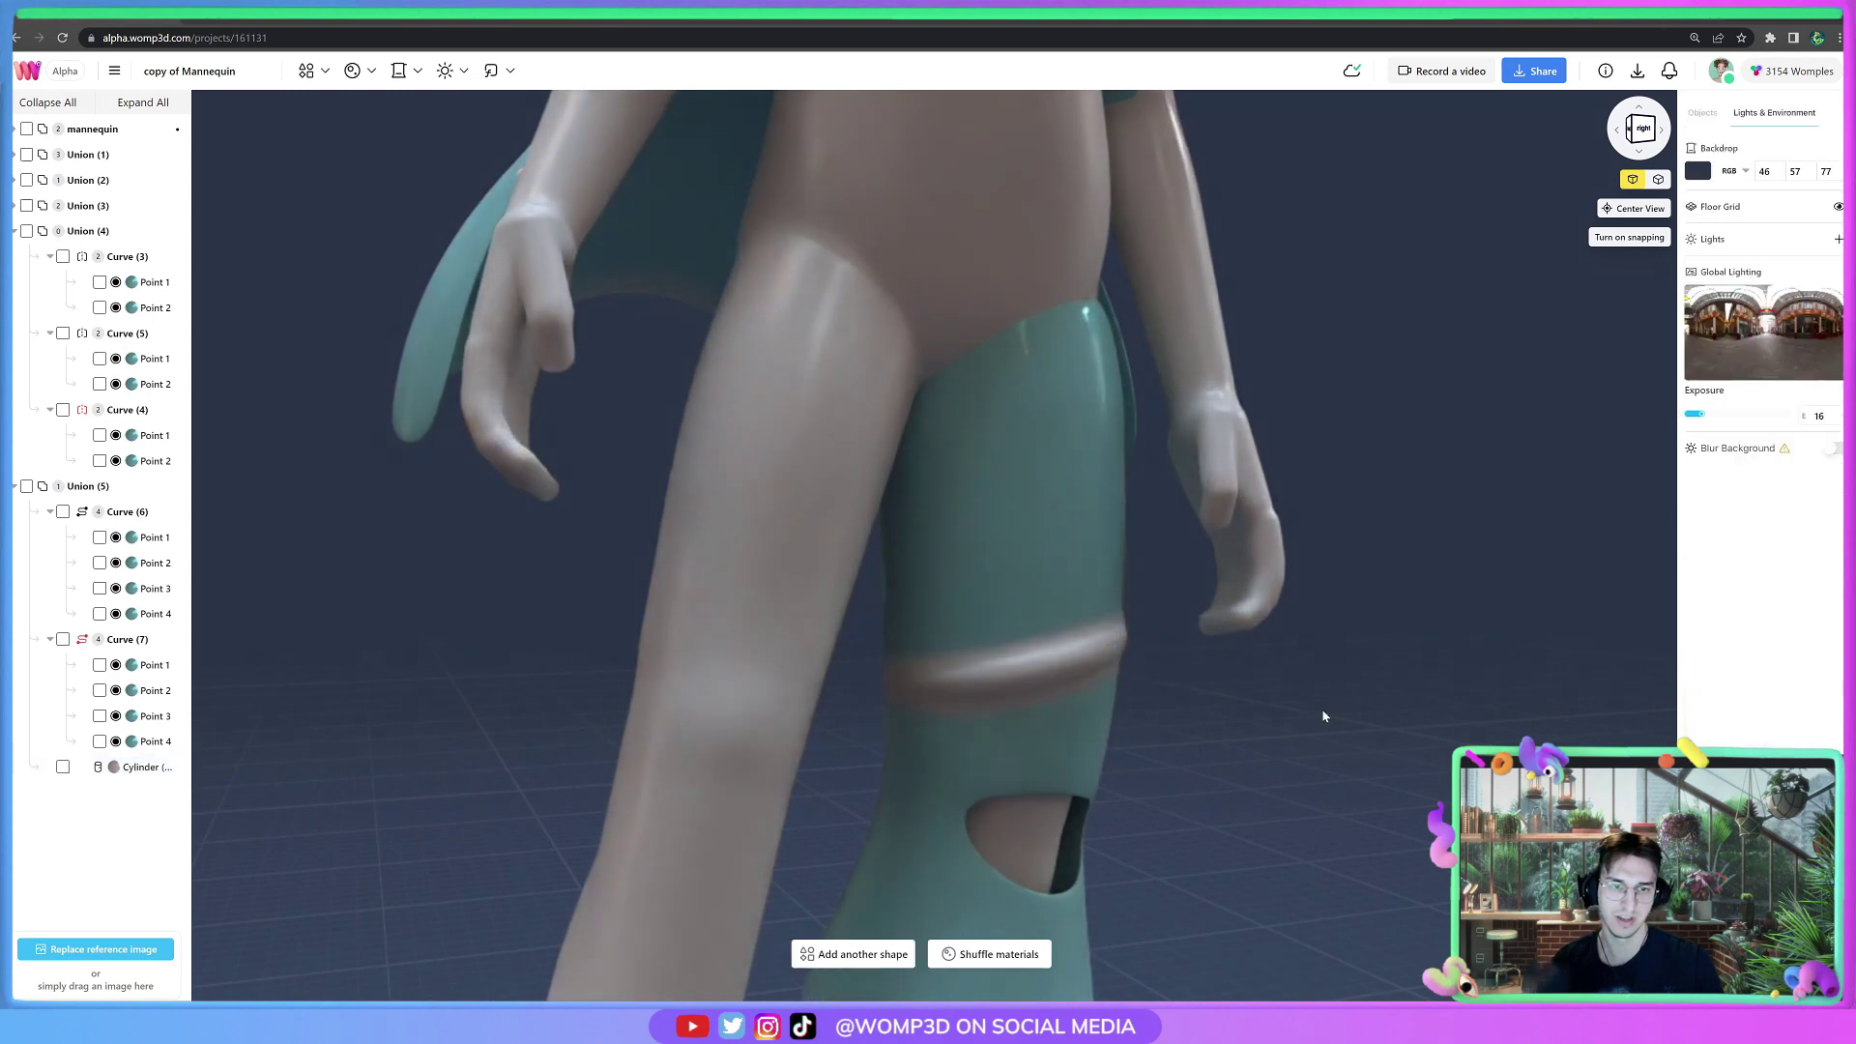
{"action": "left_click", "coordinate": [1097, 686]}
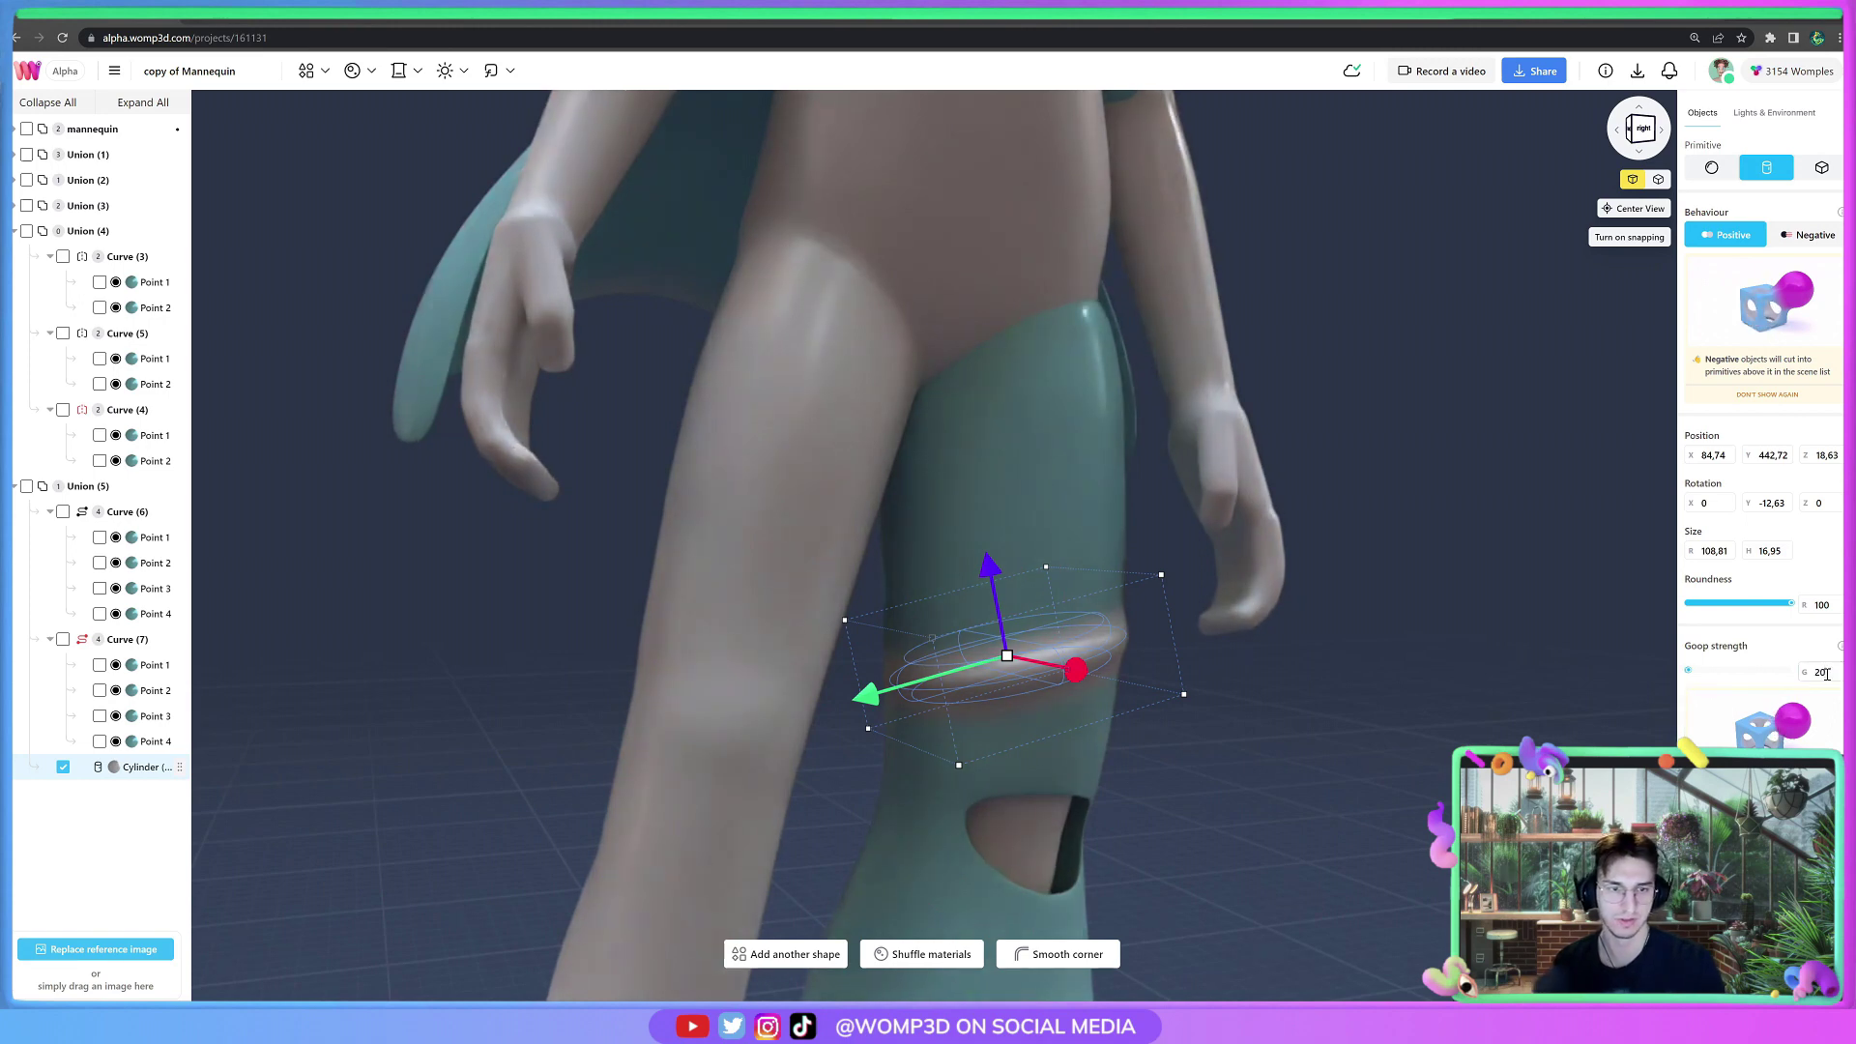
{"action": "left_click", "coordinate": [1305, 681]}
Duplicate the fold cylinder, raise the copy to about Y 481.17 and tilt it to a Y rotation of about -9.97.
{"action": "left_click", "coordinate": [1056, 672]}
{"action": "key", "text": "ctrl+c"}
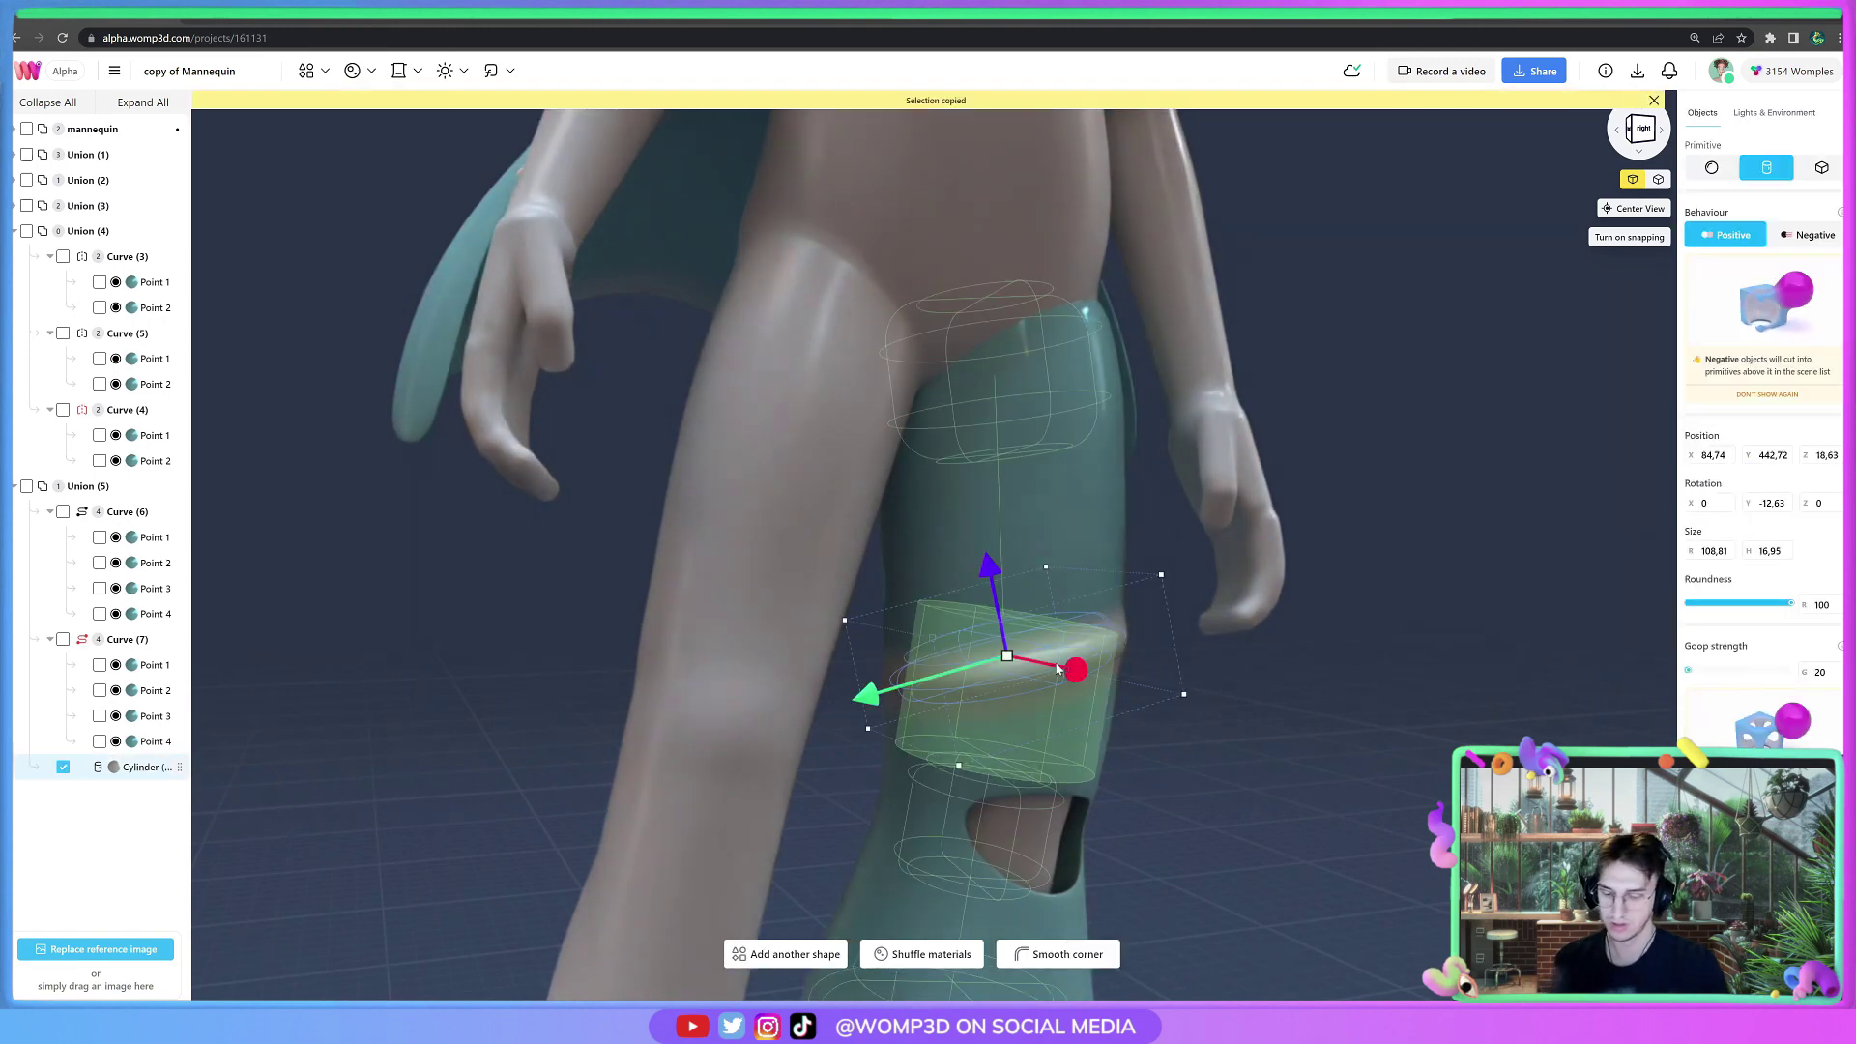
{"action": "key", "text": "ctrl+v"}
{"action": "left_click_drag", "start_coordinate": [983, 568], "coordinate": [976, 520]}
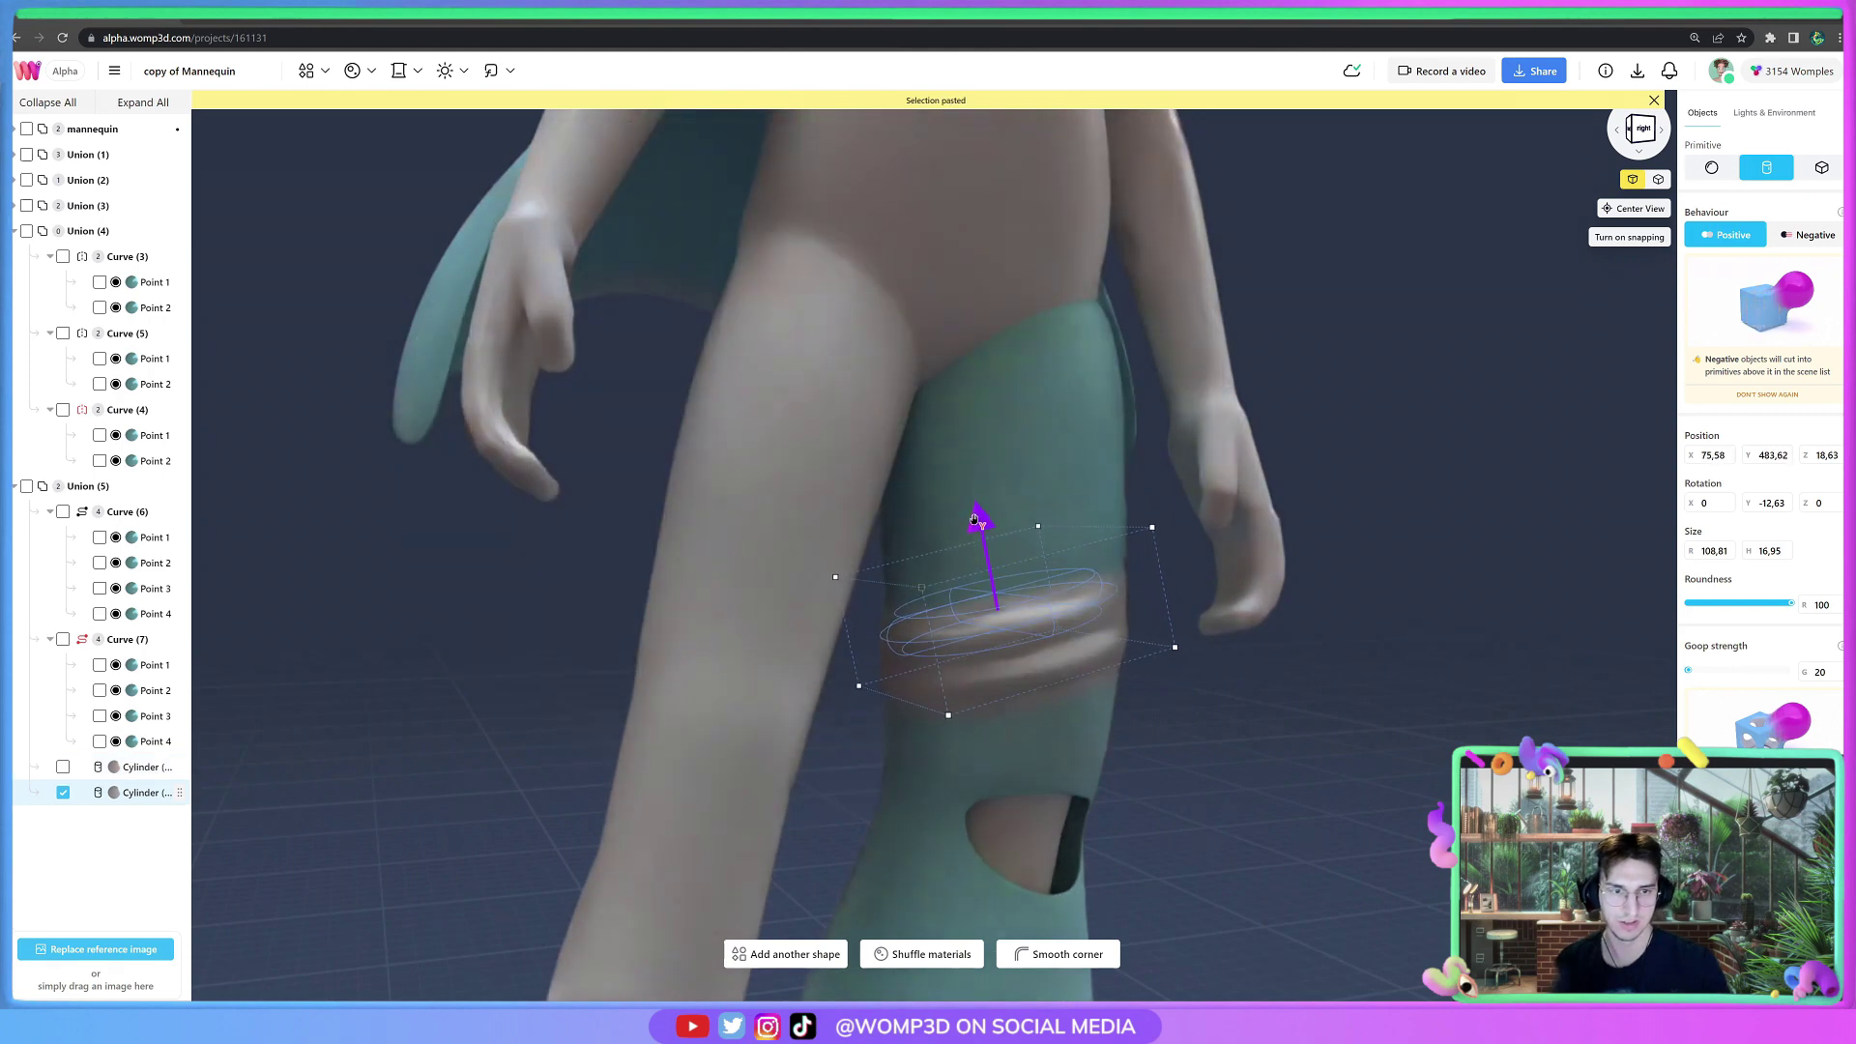
{"action": "left_click_drag", "start_coordinate": [1172, 497], "coordinate": [1194, 505]}
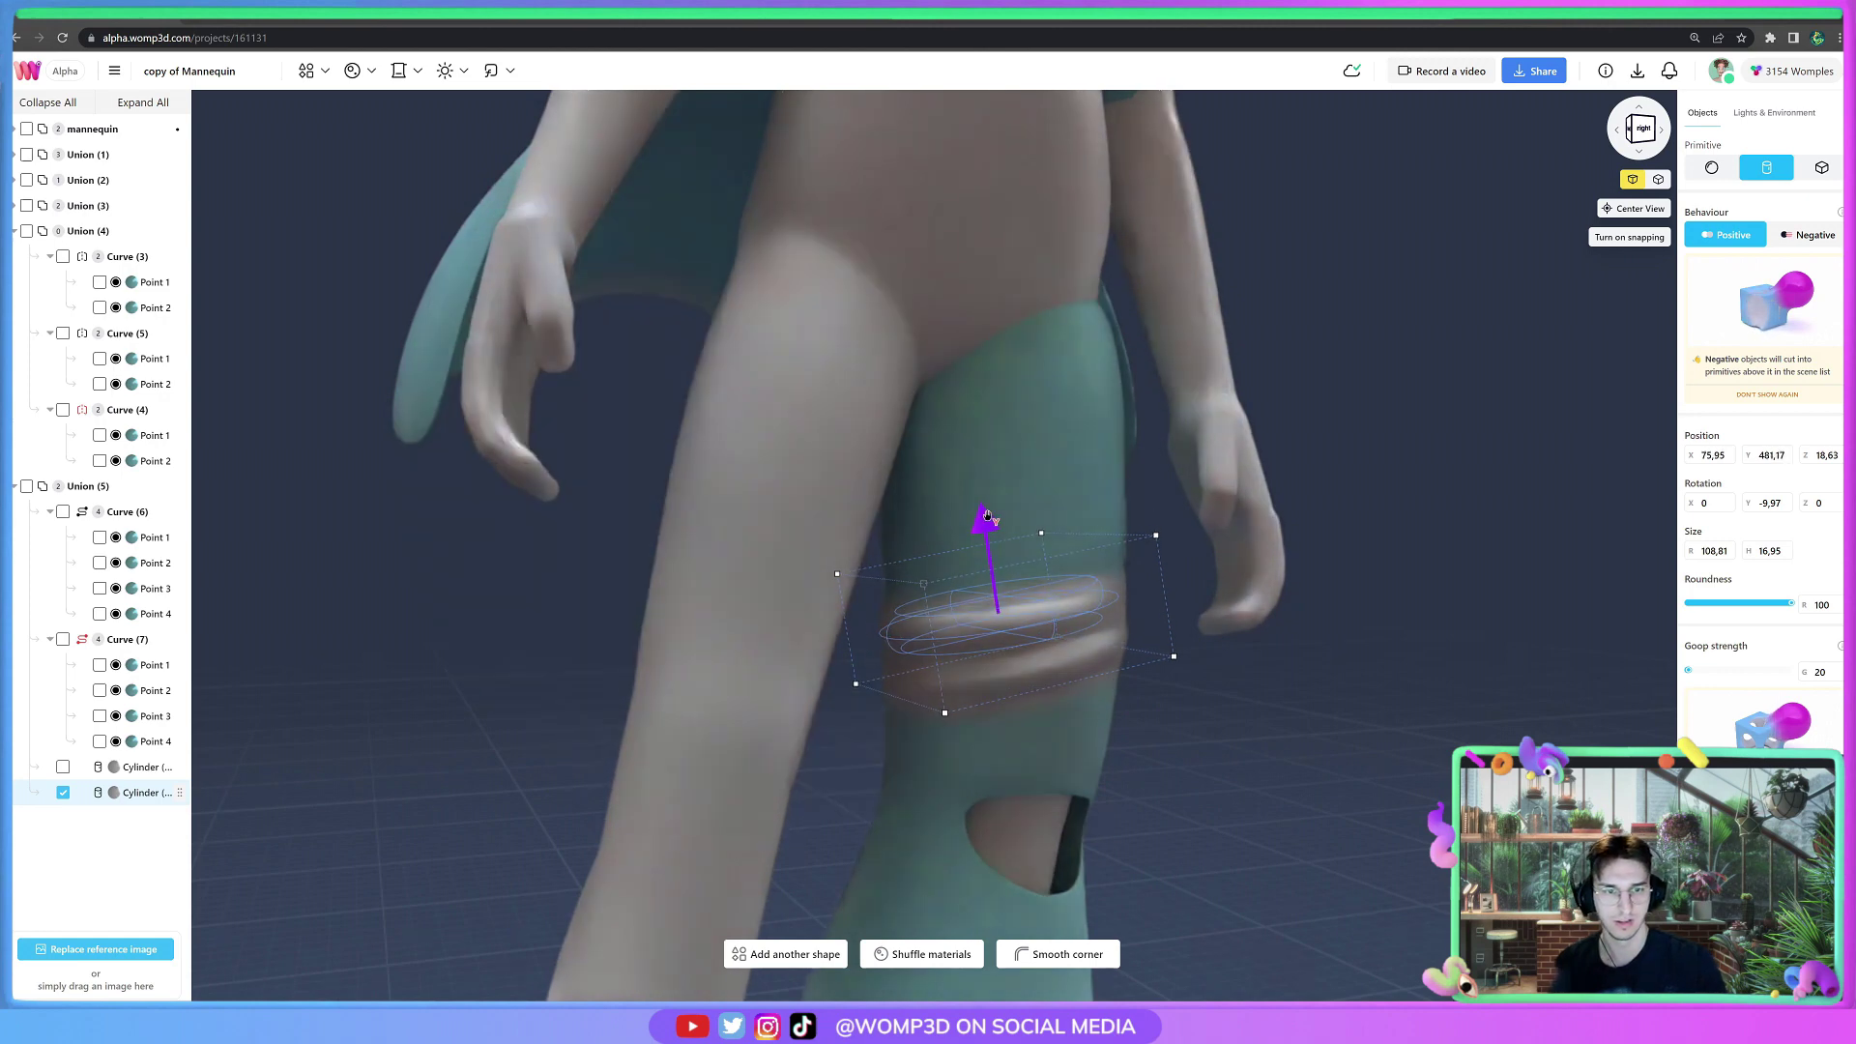
{"action": "left_click", "coordinate": [1302, 786]}
Duplicate the upper fold higher on the thigh at about Y 579.08, tilt it to Y -25.85 and enlarge it to about 113.53 by 17.68.
{"action": "scroll", "coordinate": [1301, 779], "scroll_direction": "down", "scroll_amount": 5}
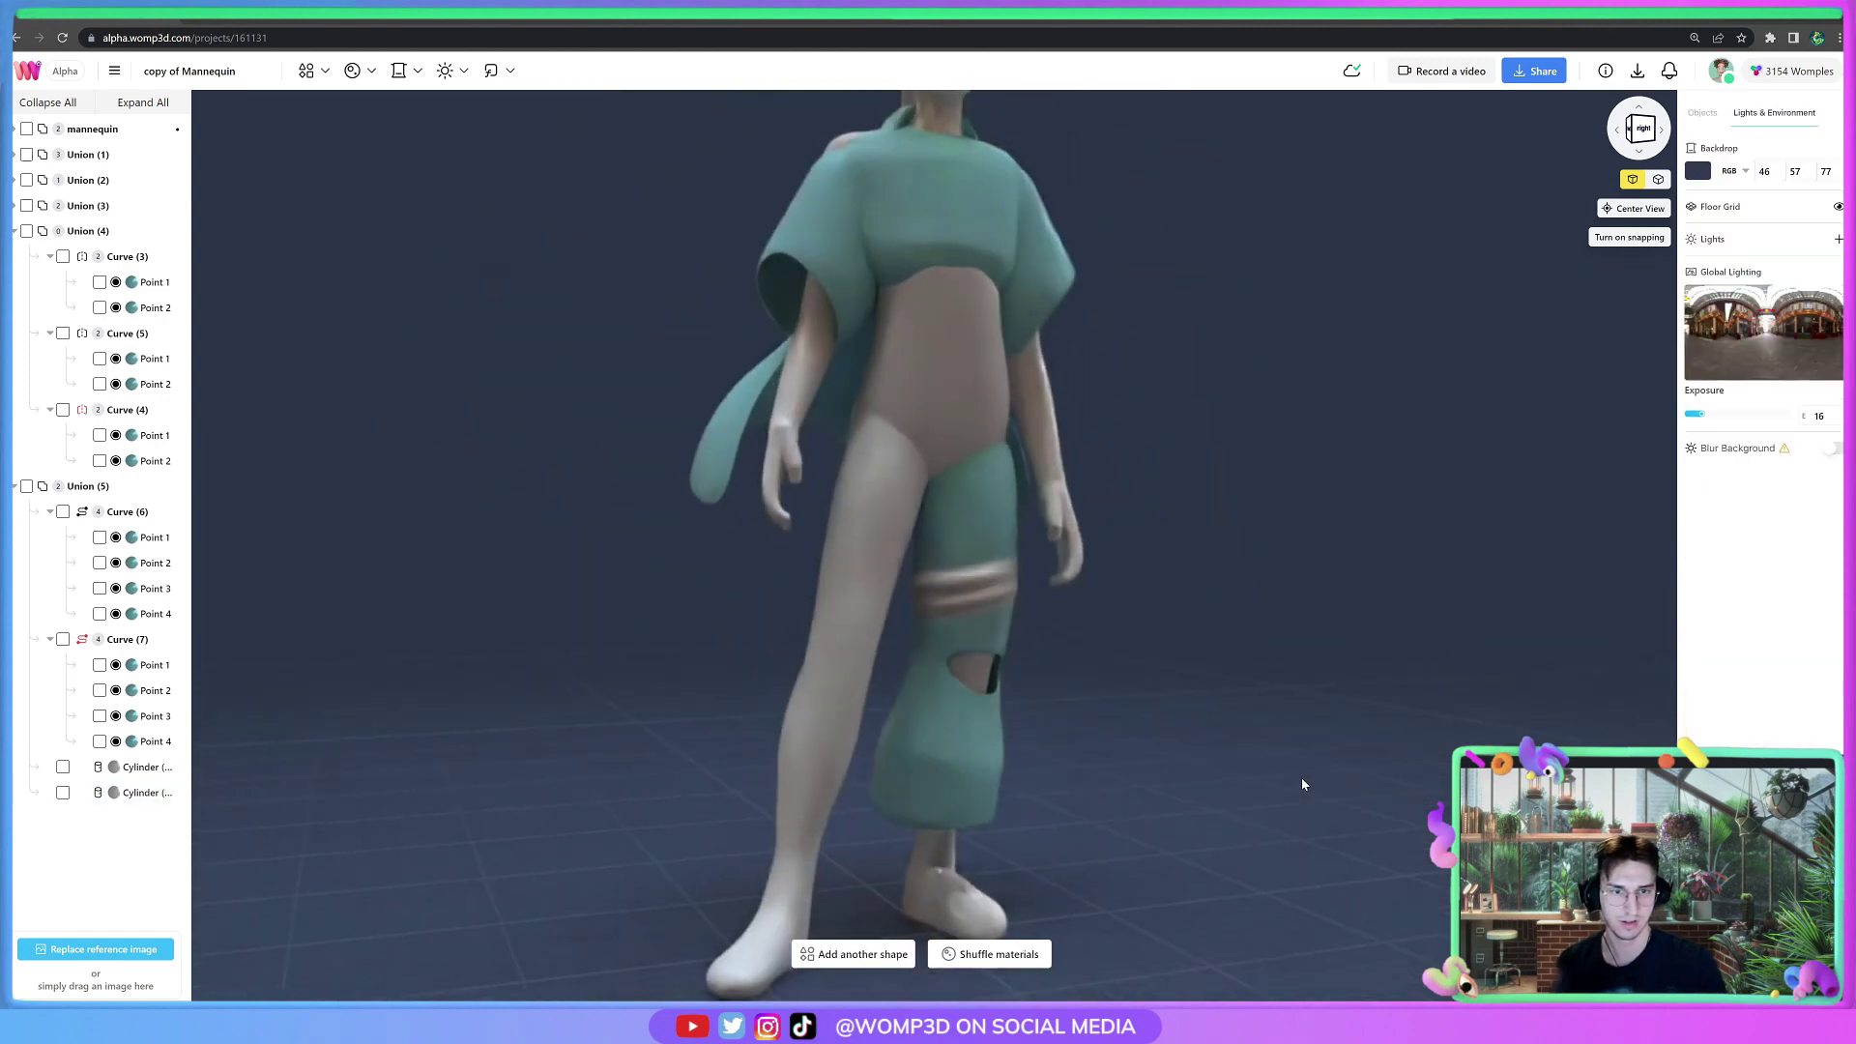
{"action": "scroll", "coordinate": [1301, 779], "scroll_direction": "up", "scroll_amount": 5}
{"action": "left_click", "coordinate": [1045, 619]}
{"action": "key", "text": "ctrl+c"}
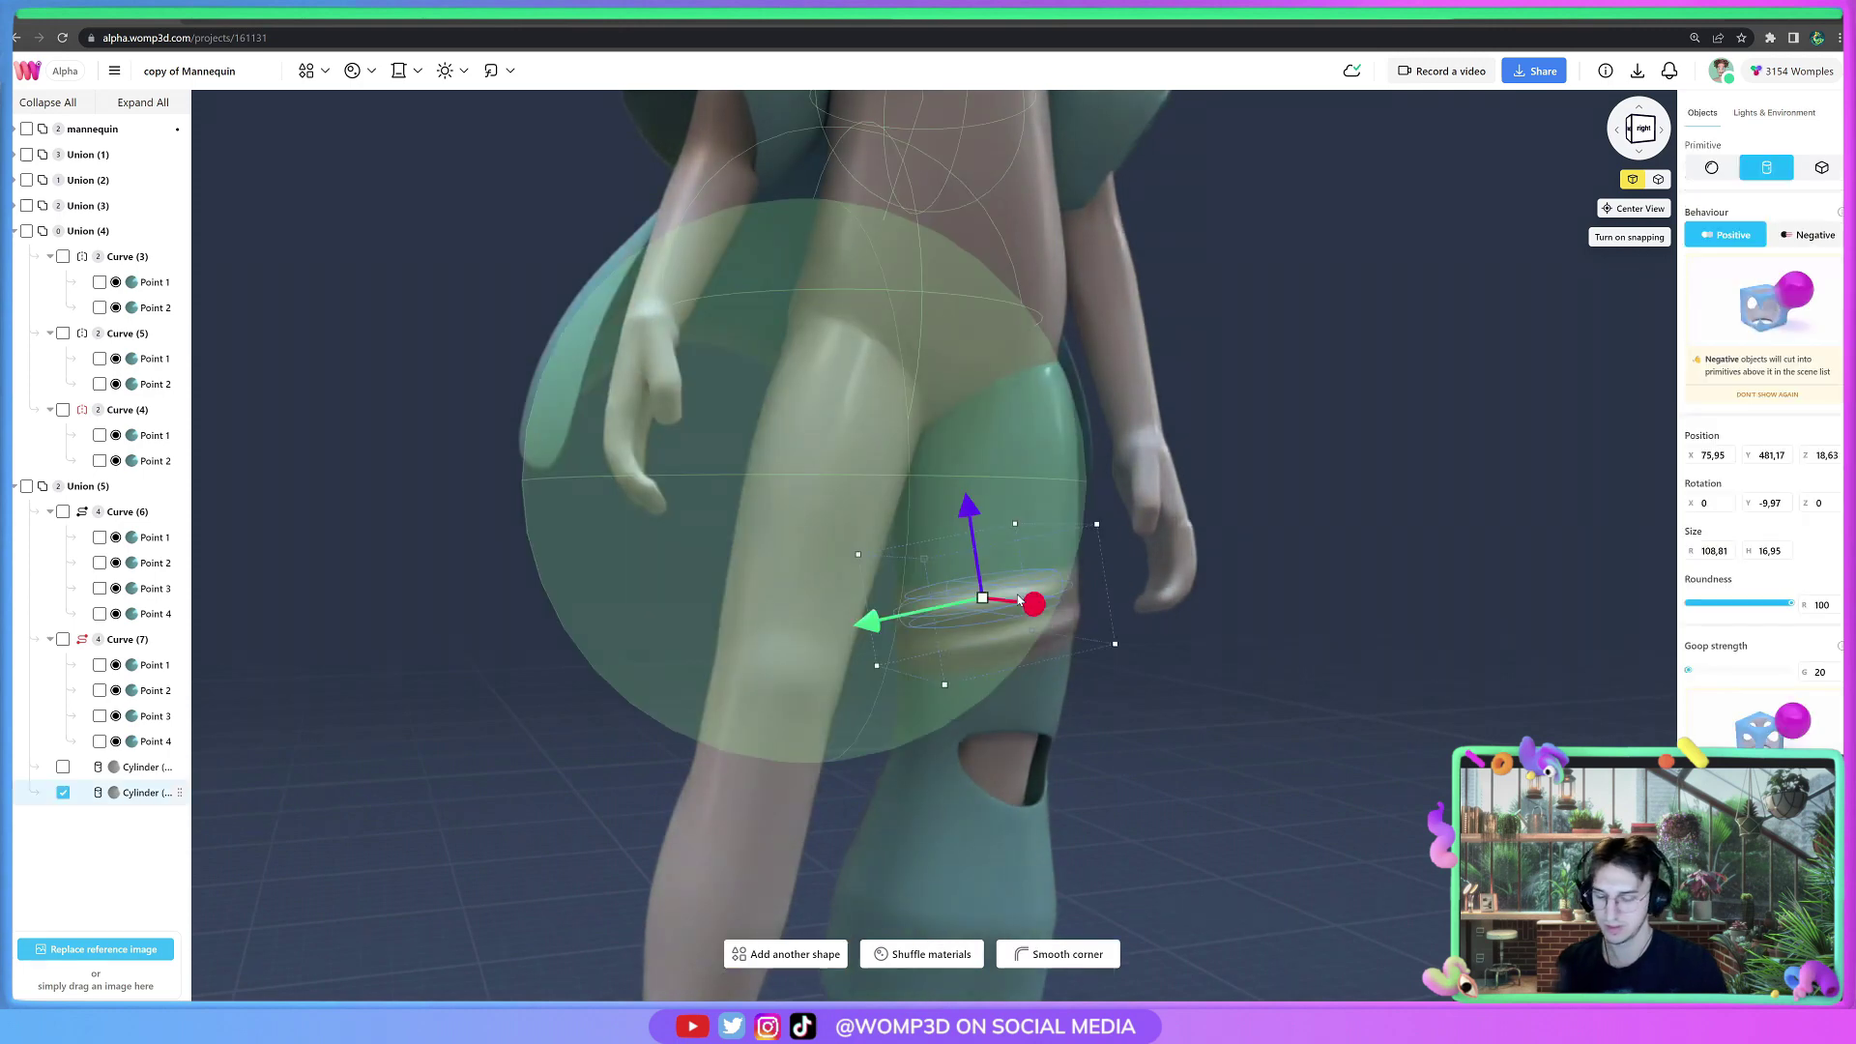
{"action": "key", "text": "ctrl+v"}
{"action": "left_click_drag", "start_coordinate": [966, 511], "coordinate": [955, 423]}
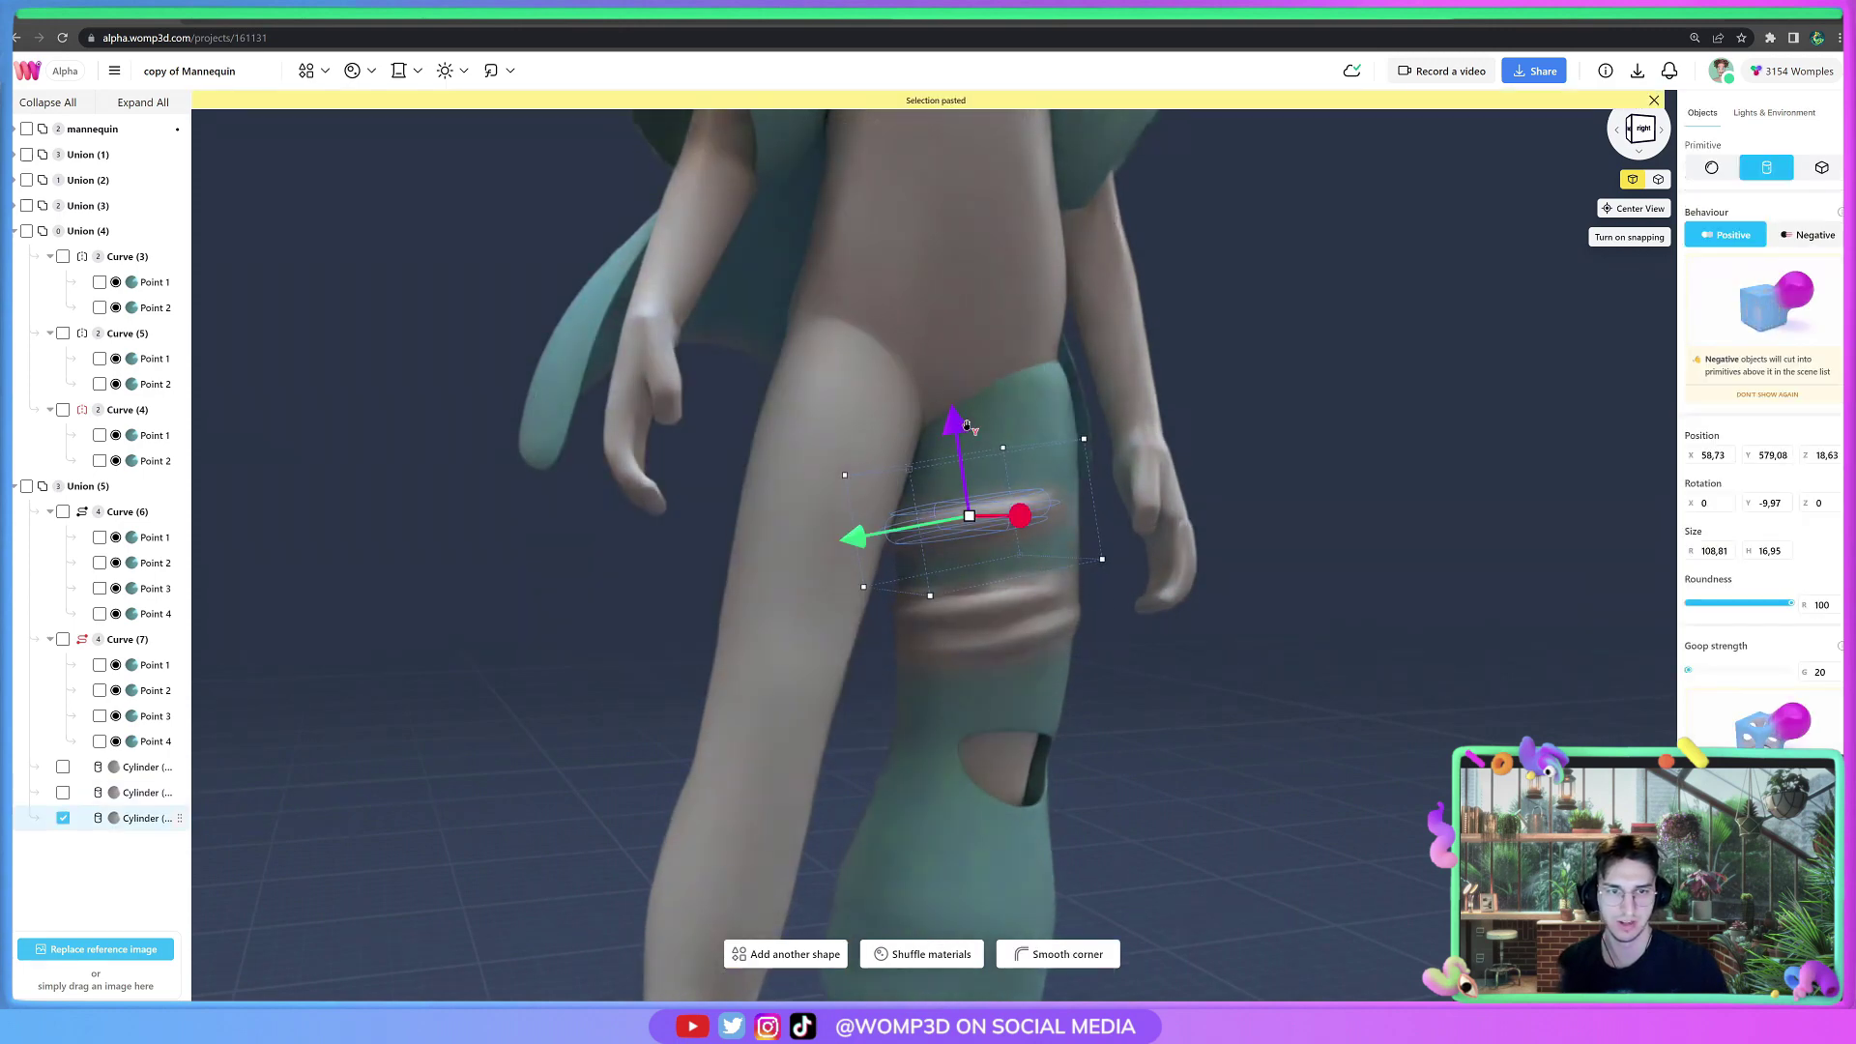
{"action": "mouse_move", "coordinate": [1107, 406]}
{"action": "left_mouse_down"}
{"action": "mouse_move", "coordinate": [1073, 414]}
{"action": "mouse_move", "coordinate": [1082, 387]}
{"action": "left_mouse_up"}
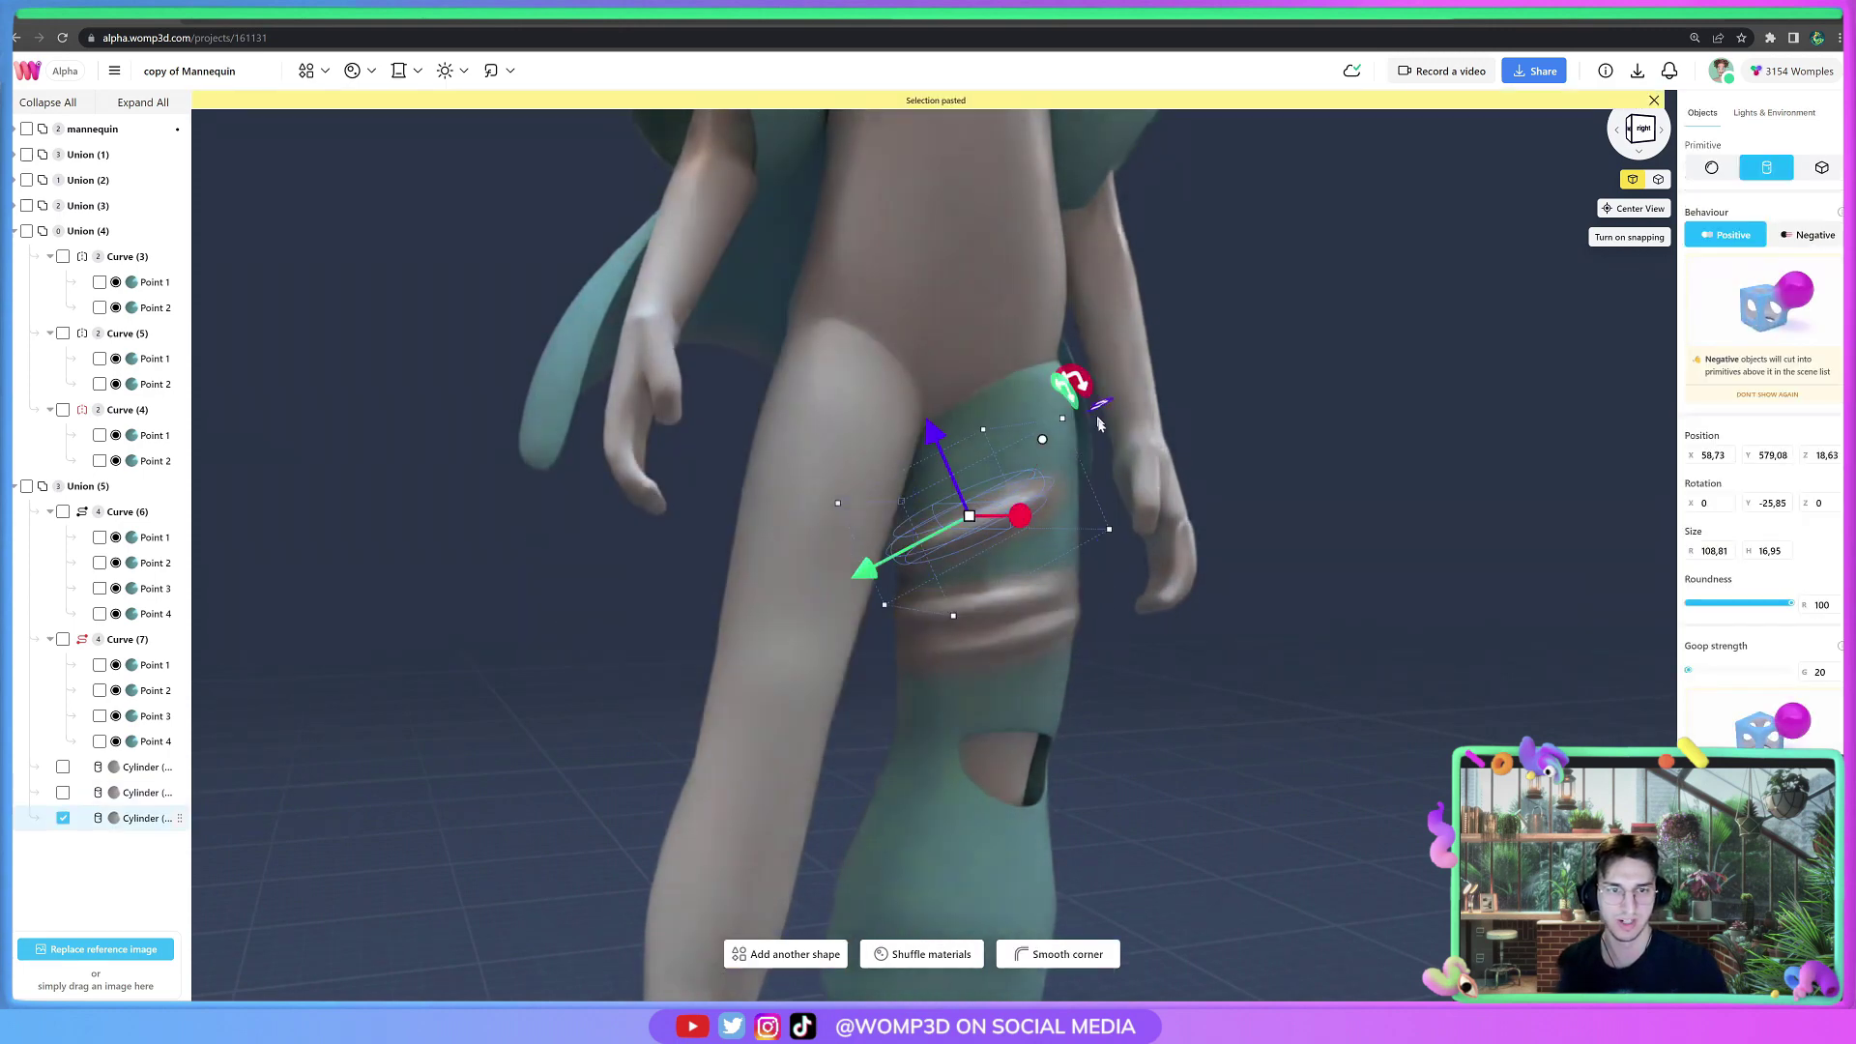
{"action": "left_click_drag", "start_coordinate": [979, 543], "coordinate": [983, 525]}
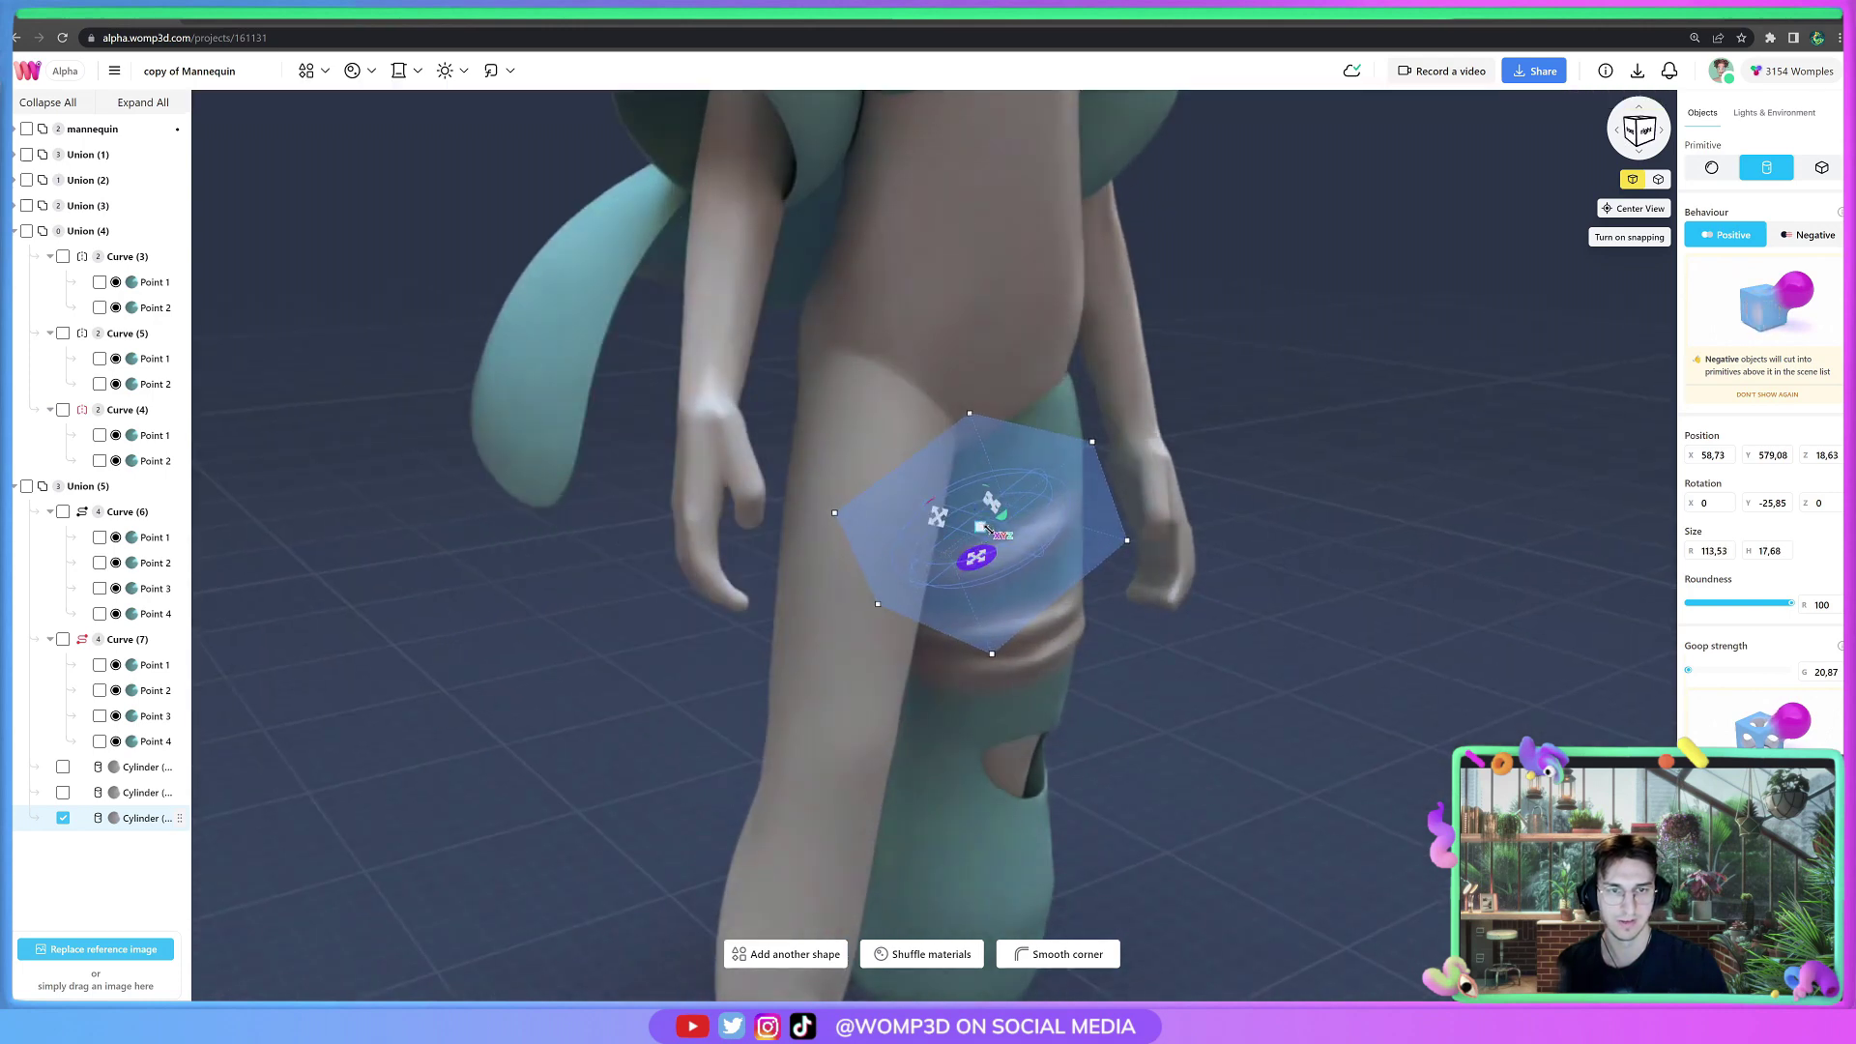
{"action": "left_click_drag", "start_coordinate": [887, 598], "coordinate": [881, 601]}
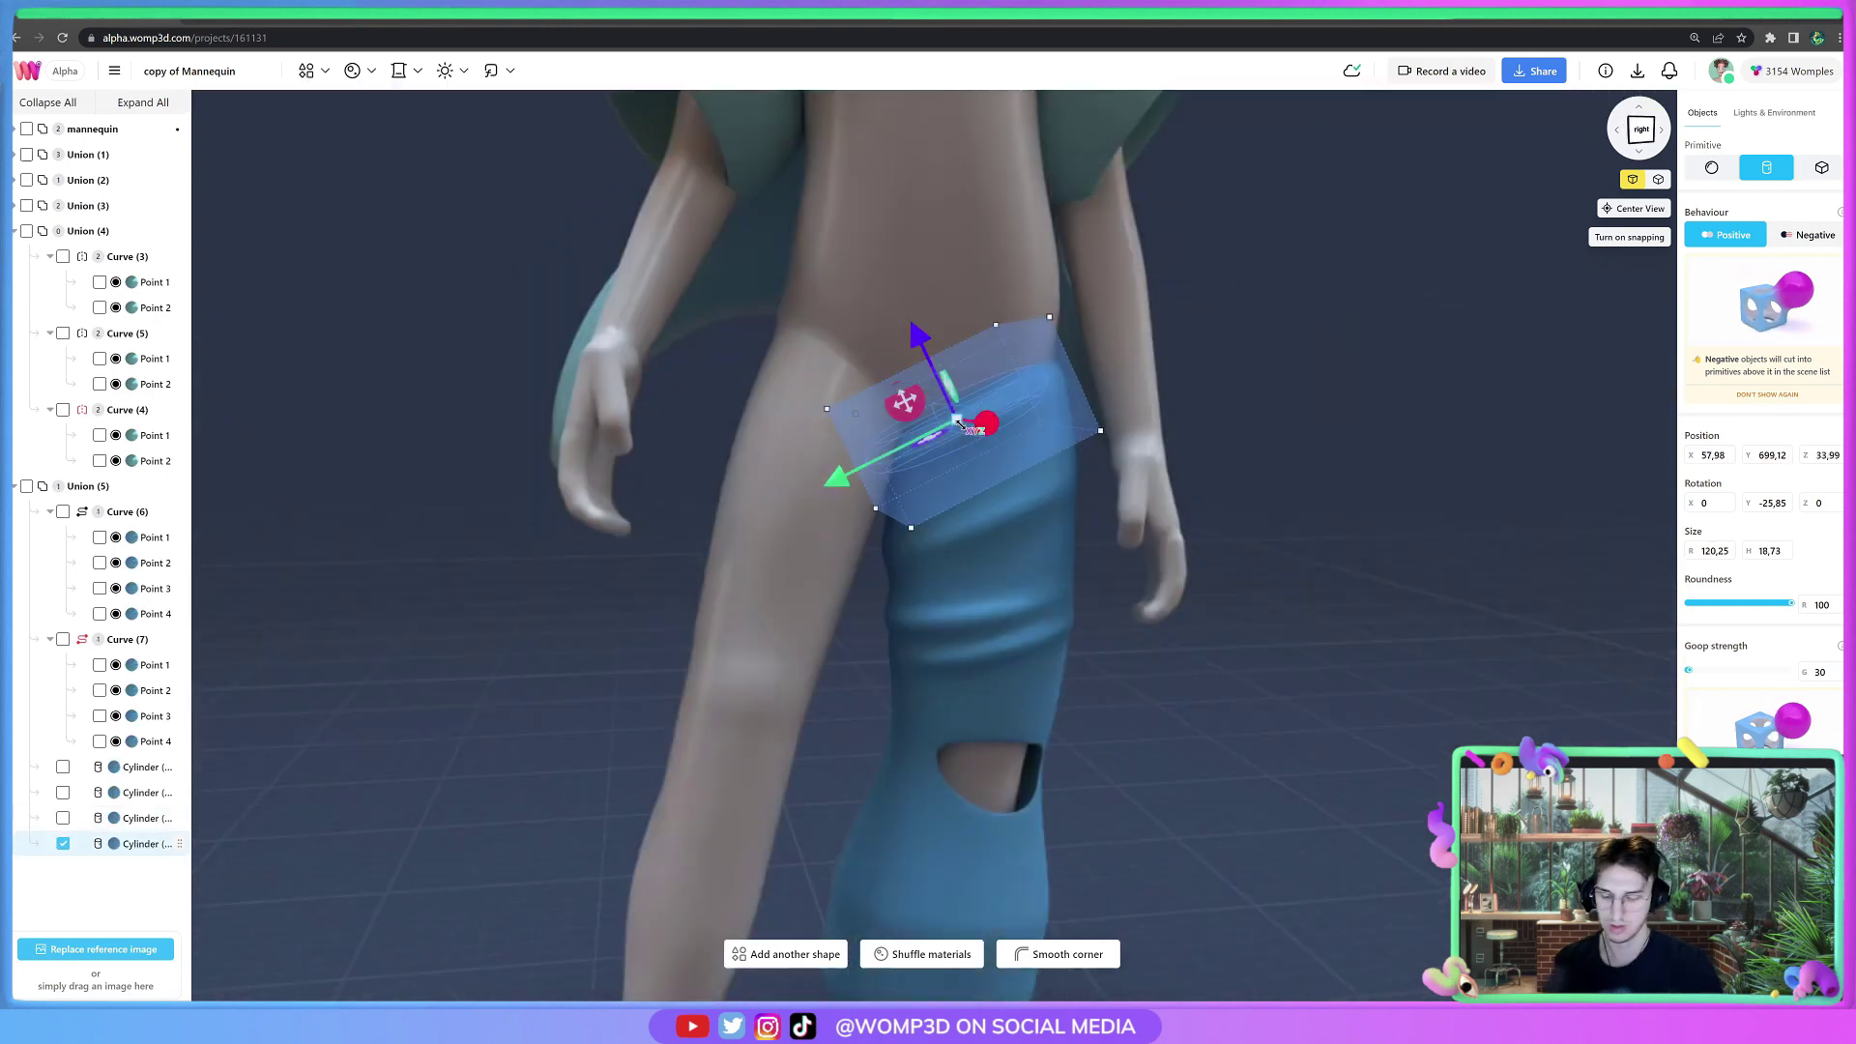
Duplicate the topmost fold, move the copy to about X 83, Y 647.49, Z 31.03 and tilt it to a Y rotation of -41.79.
{"action": "key", "text": "ctrl+v"}
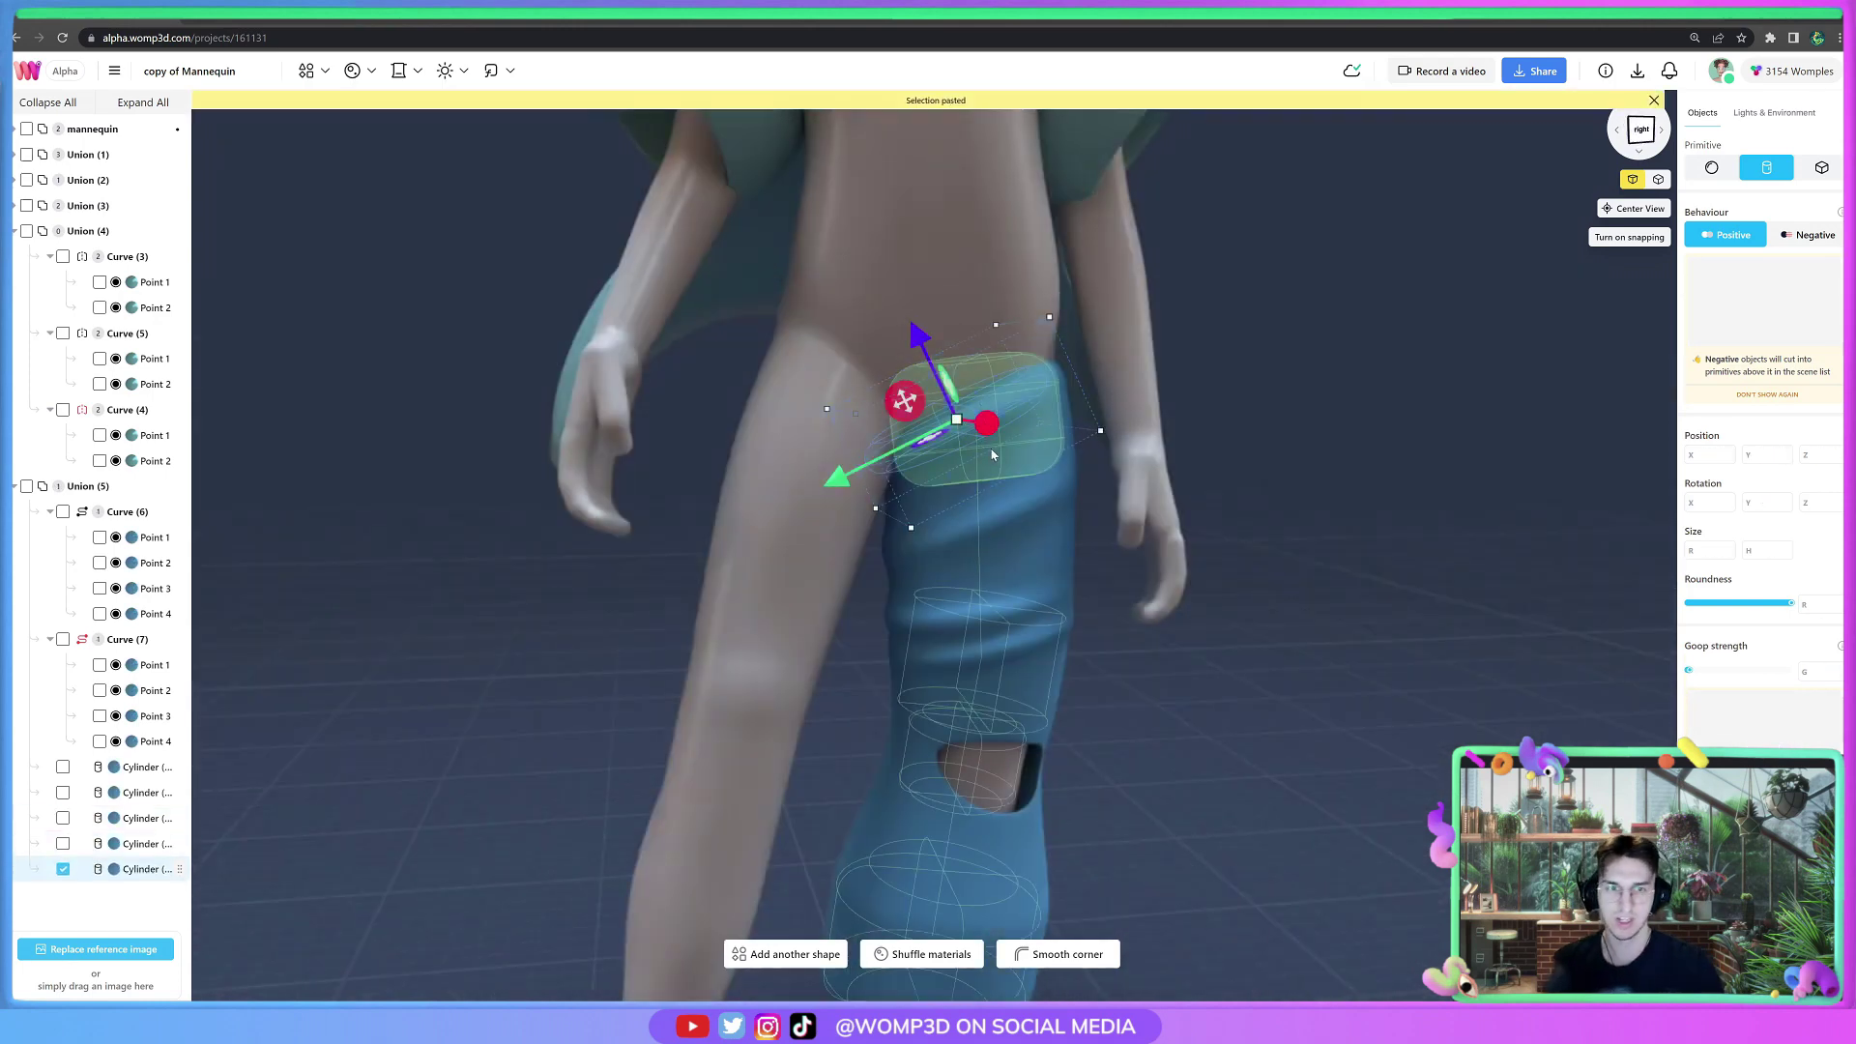
{"action": "left_click_drag", "start_coordinate": [920, 335], "coordinate": [942, 375]}
{"action": "mouse_move", "coordinate": [1099, 327]}
{"action": "left_mouse_down"}
{"action": "mouse_move", "coordinate": [1078, 348]}
{"action": "mouse_move", "coordinate": [1068, 334]}
{"action": "left_mouse_up"}
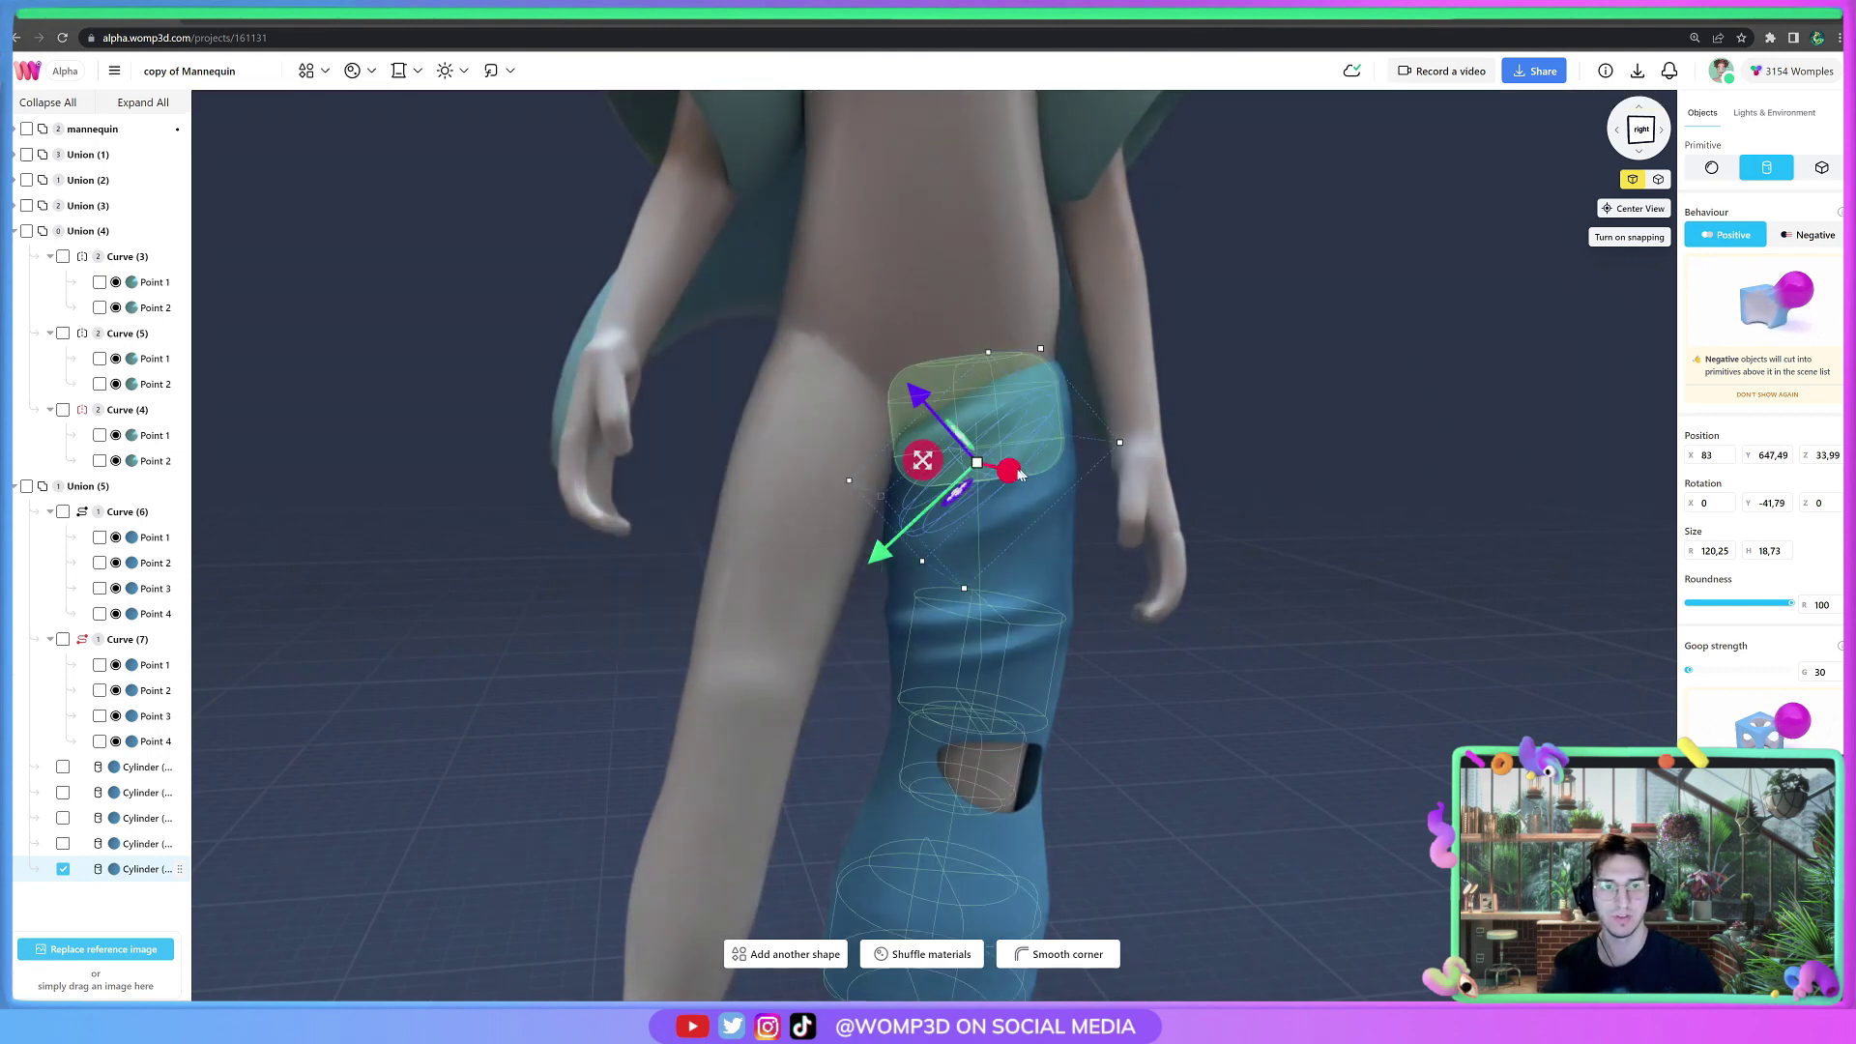
{"action": "left_click_drag", "start_coordinate": [1009, 471], "coordinate": [1011, 470]}
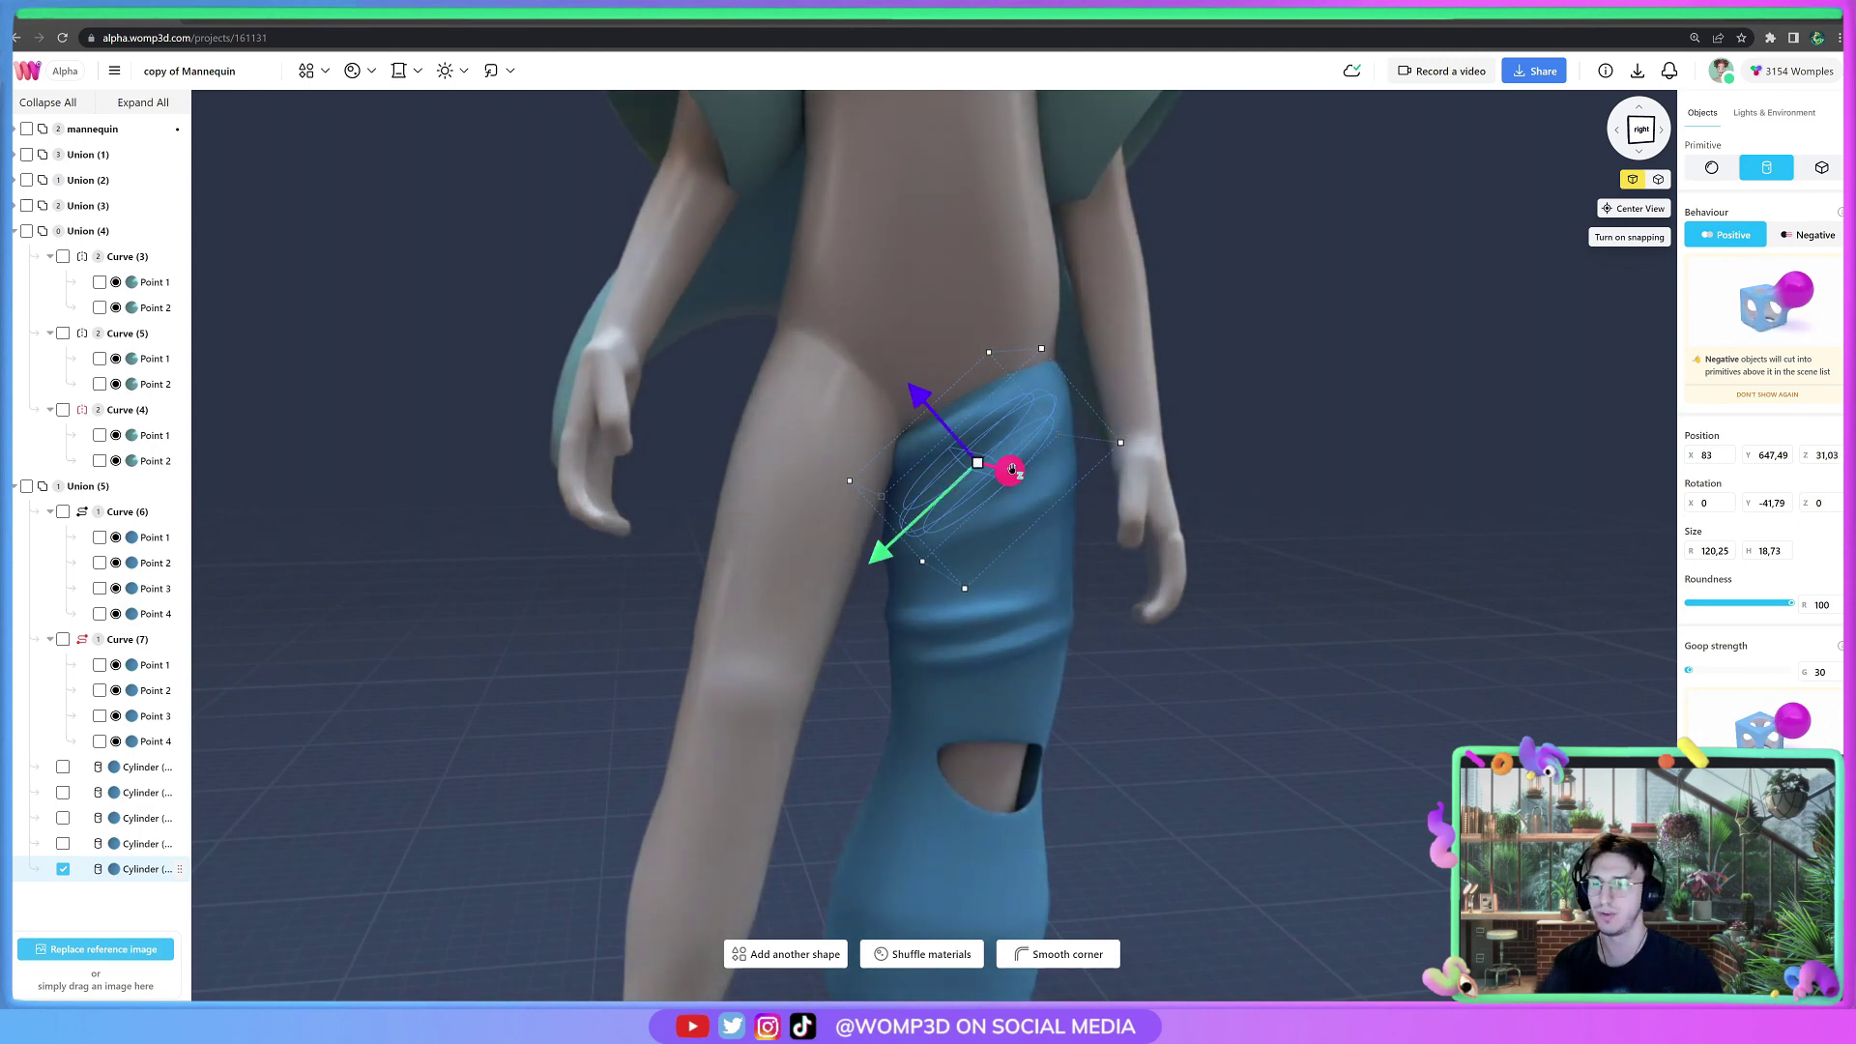
{"action": "left_click", "coordinate": [1321, 499]}
Duplicate the 104.8 by 16.33 fold cylinder tilted to Y 15.35 and lower the copy to about X 39.23, Y 140.49 on the shin.
{"action": "left_click_drag", "start_coordinate": [1326, 512], "coordinate": [1171, 754]}
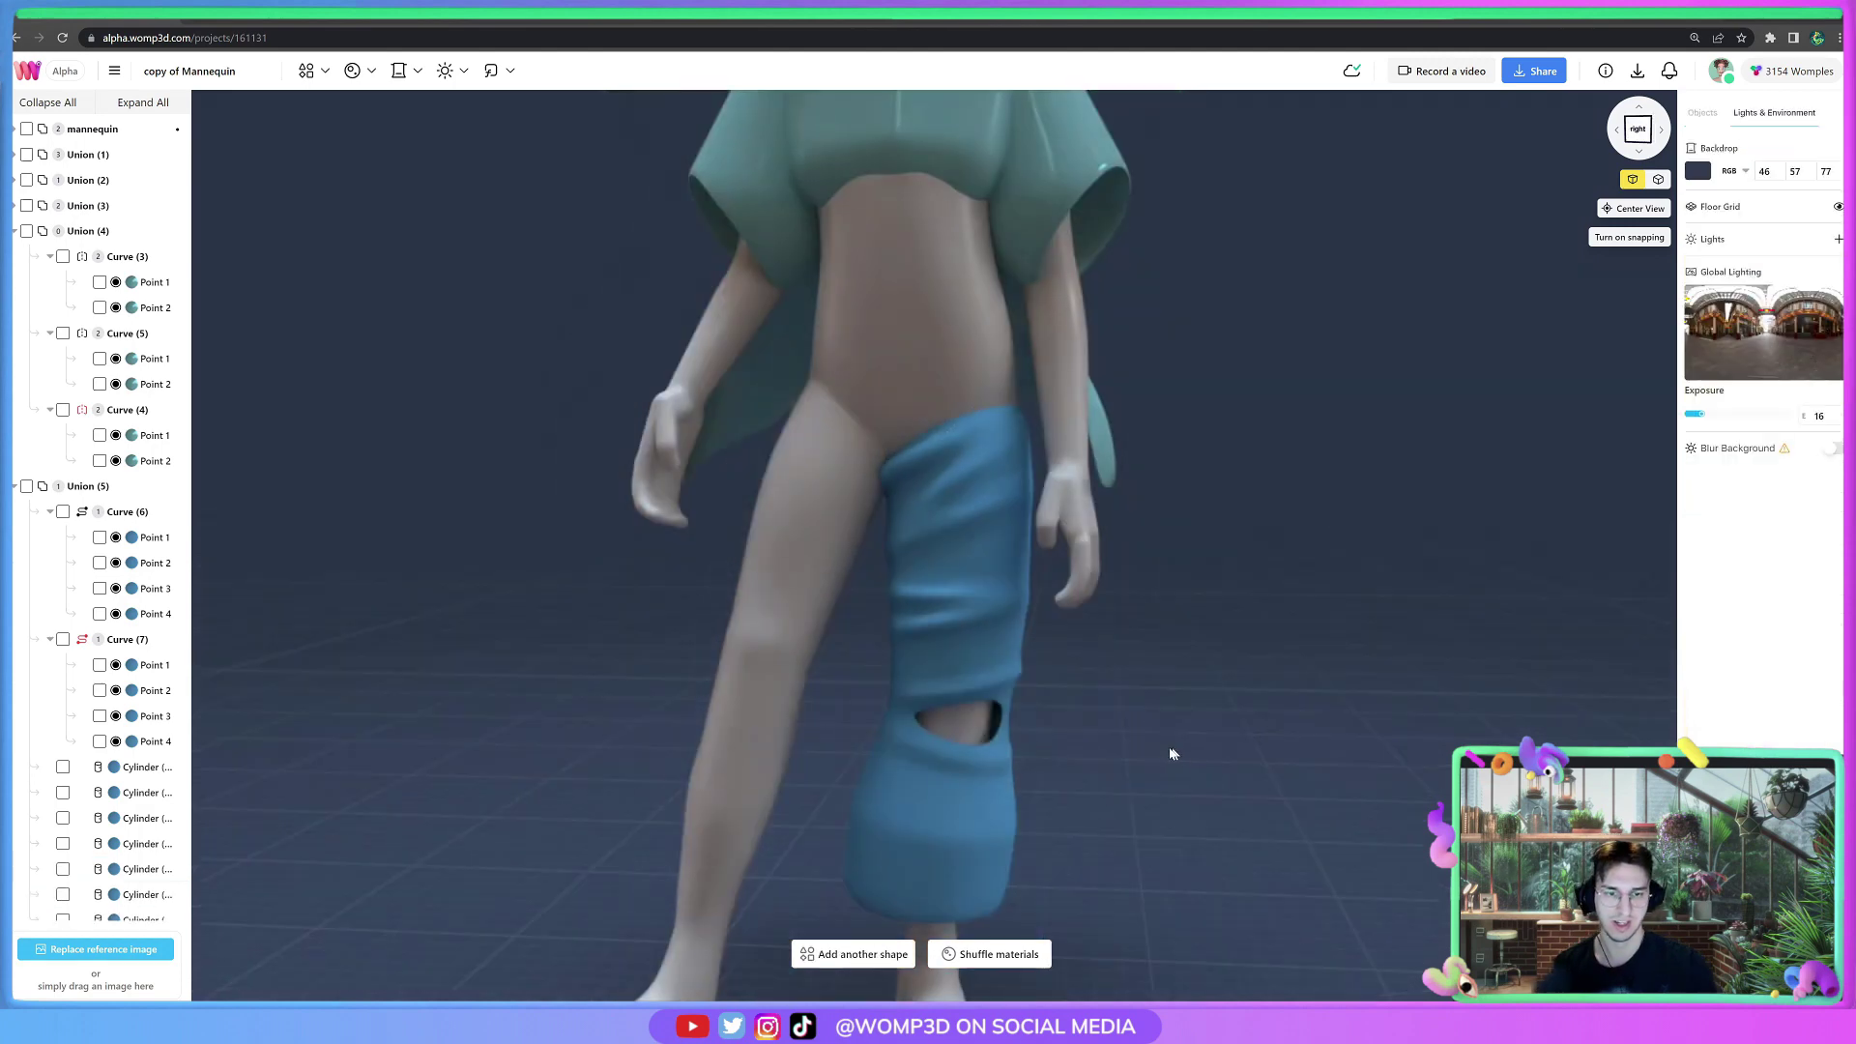
{"action": "scroll", "coordinate": [1163, 746], "scroll_direction": "up", "scroll_amount": 5}
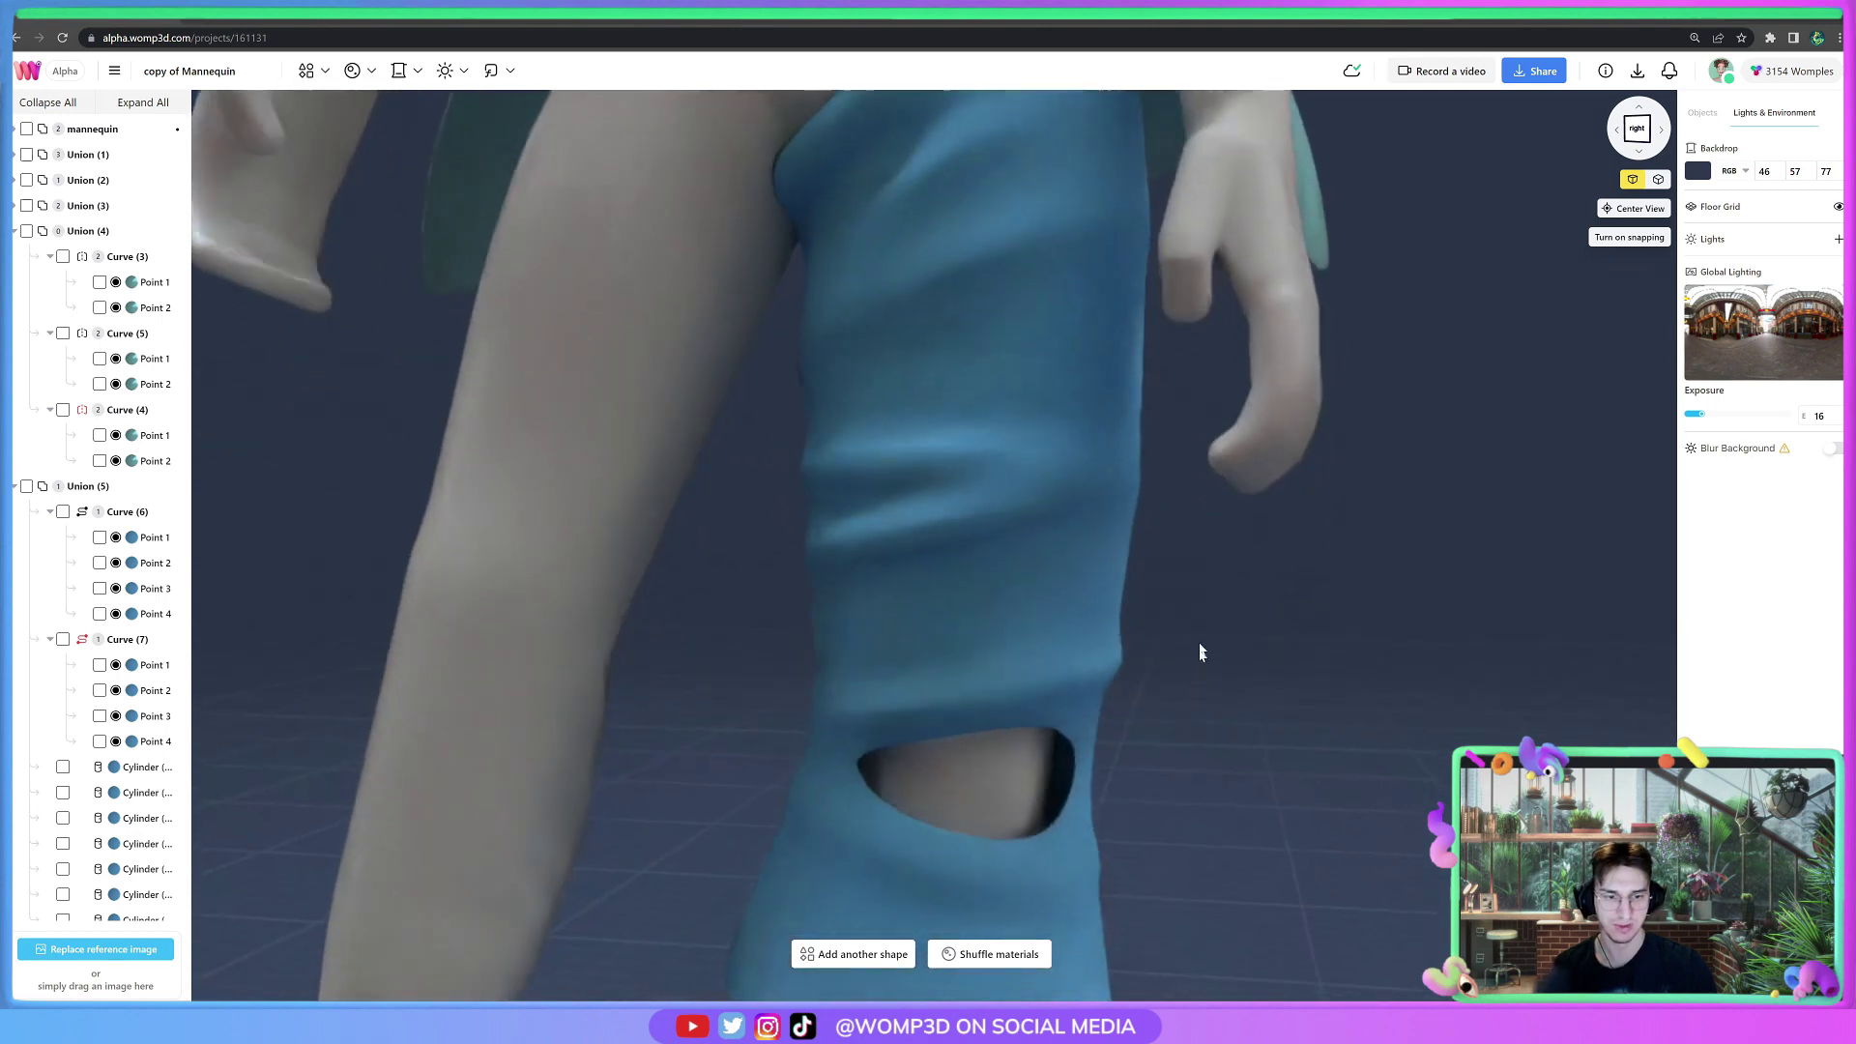
{"action": "left_click_drag", "start_coordinate": [1200, 645], "coordinate": [1164, 607]}
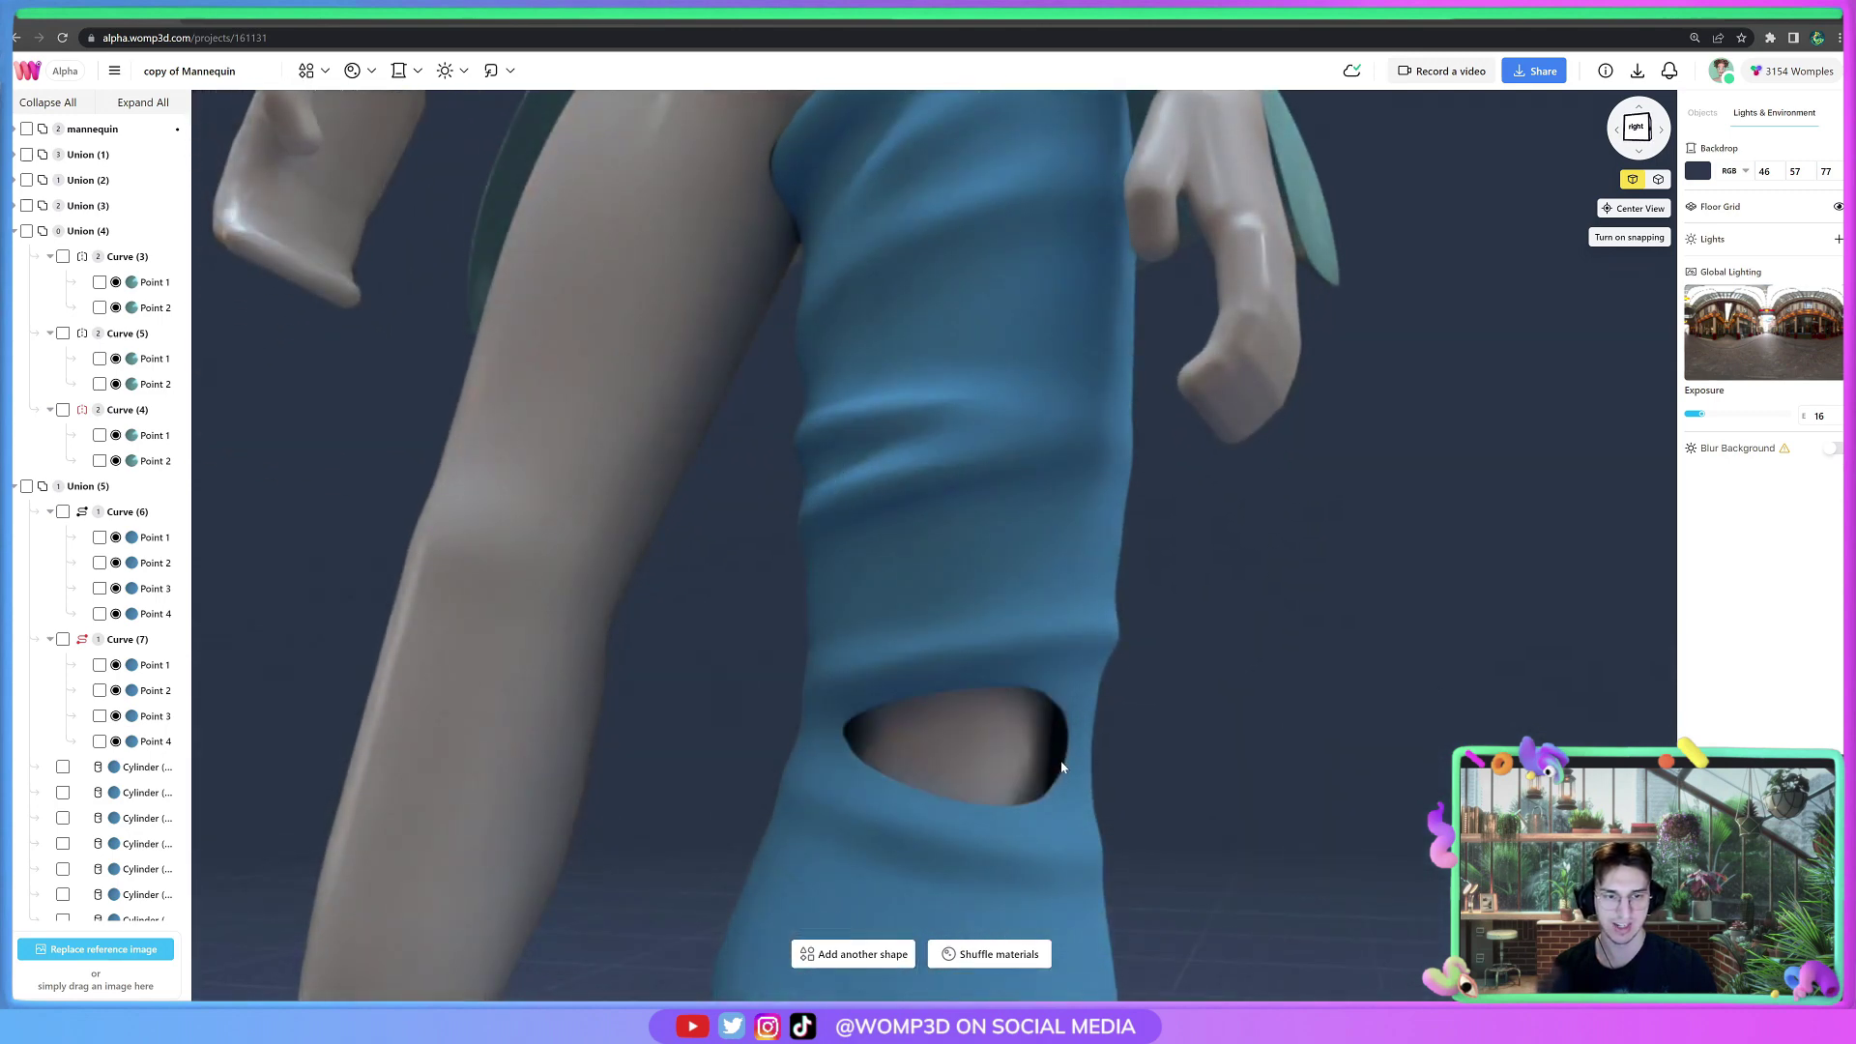
{"action": "scroll", "coordinate": [1295, 718], "scroll_direction": "down", "scroll_amount": 5}
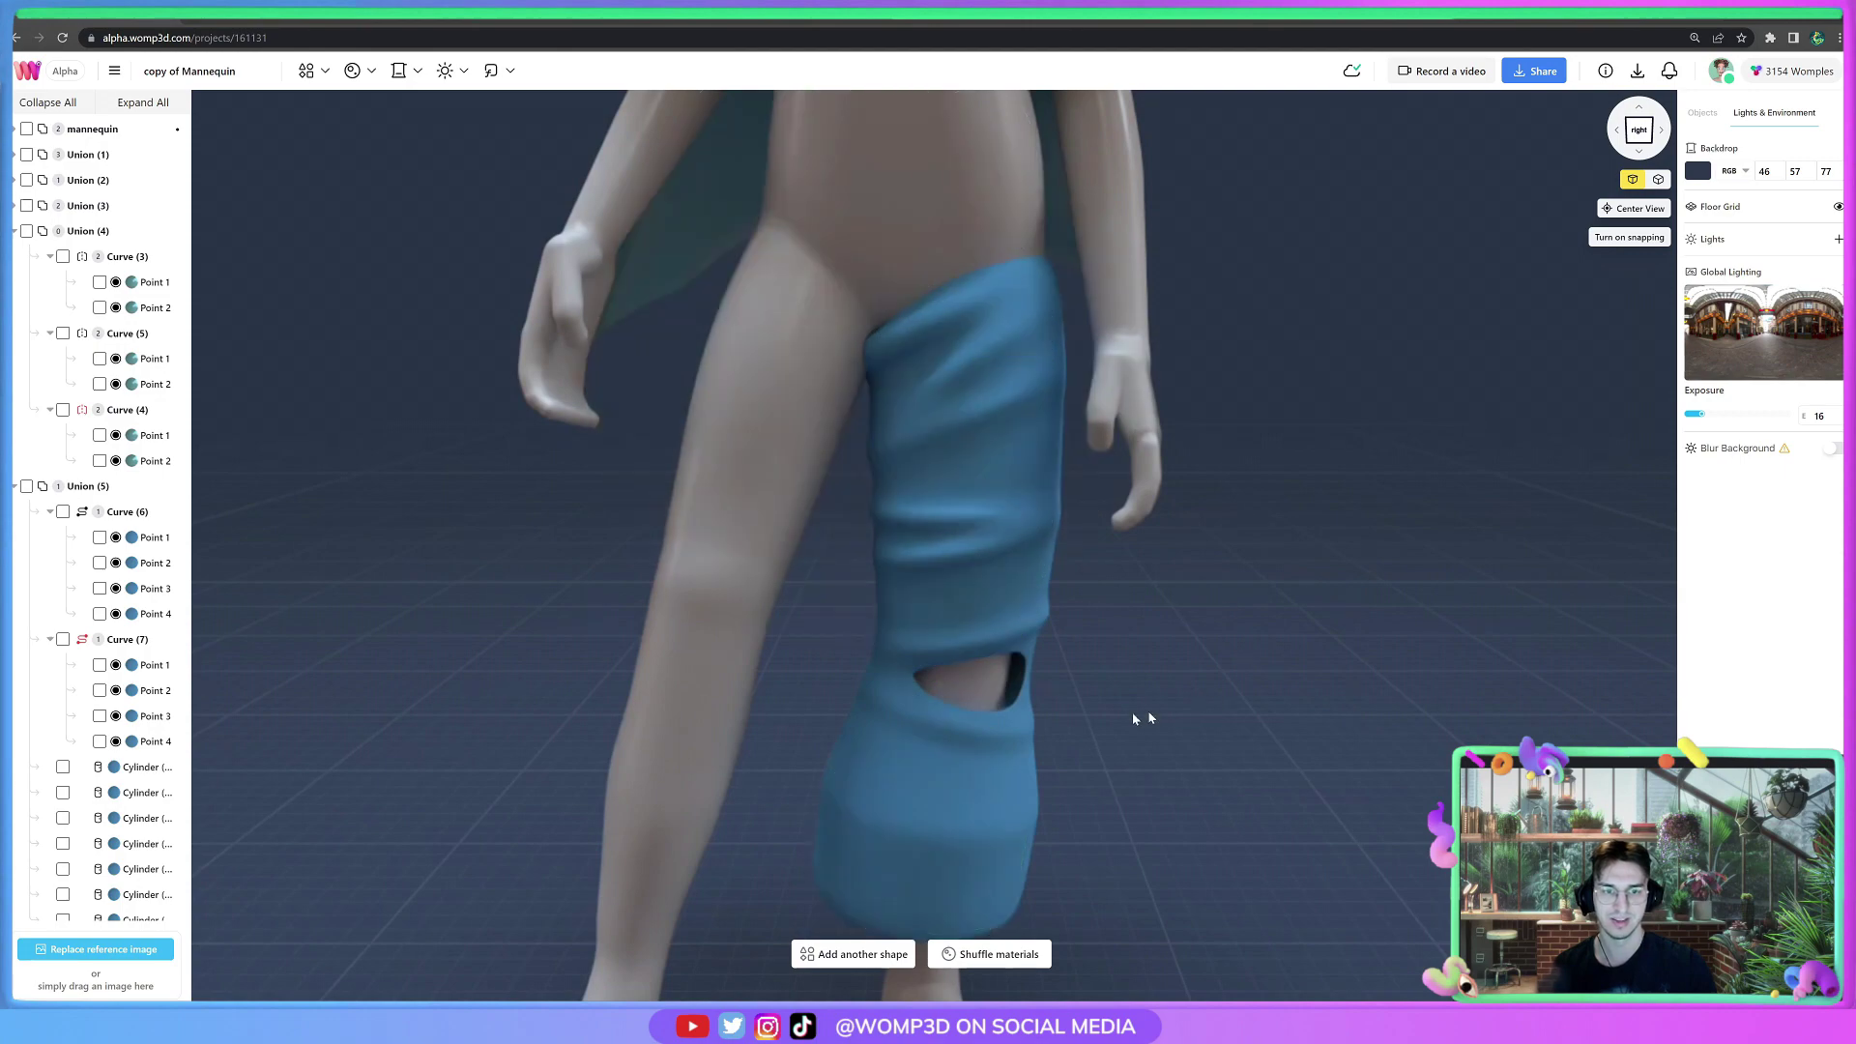
{"action": "key", "text": "ctrl+v"}
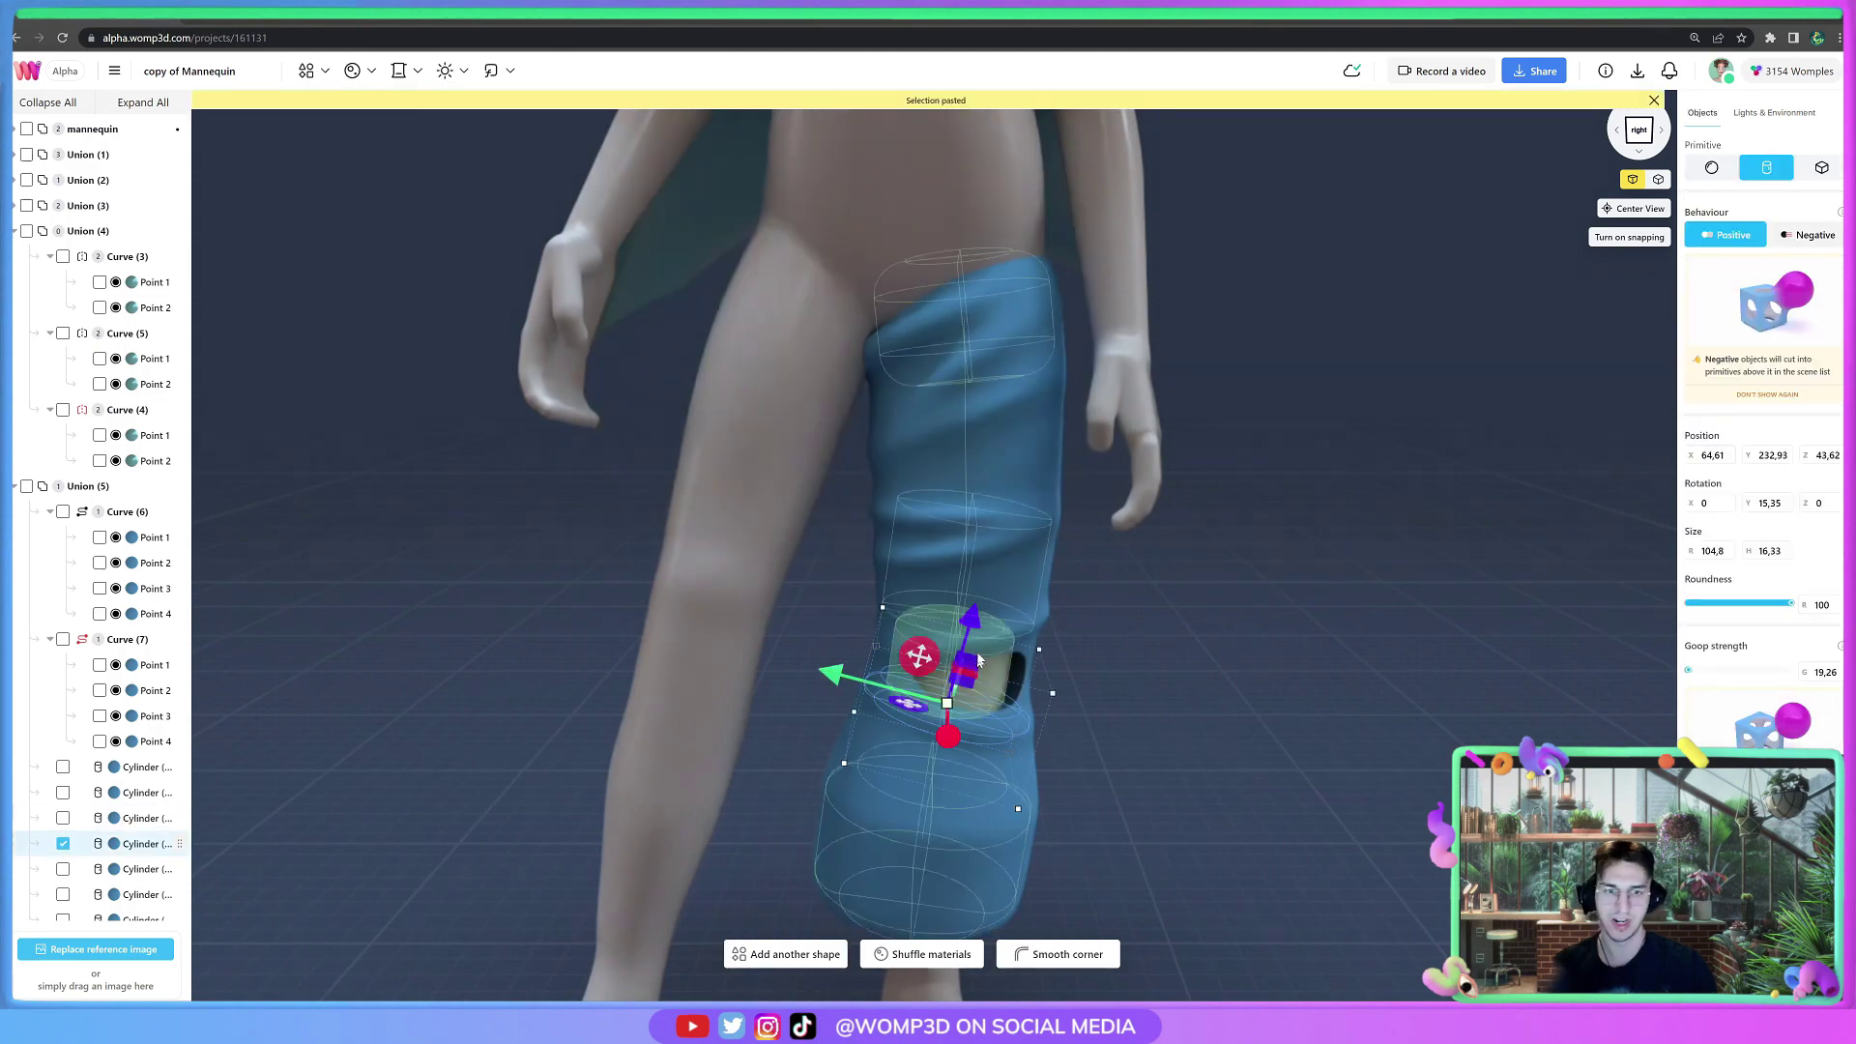
{"action": "left_click_drag", "start_coordinate": [969, 617], "coordinate": [970, 699]}
{"action": "scroll", "coordinate": [970, 699], "scroll_direction": "down", "scroll_amount": 3}
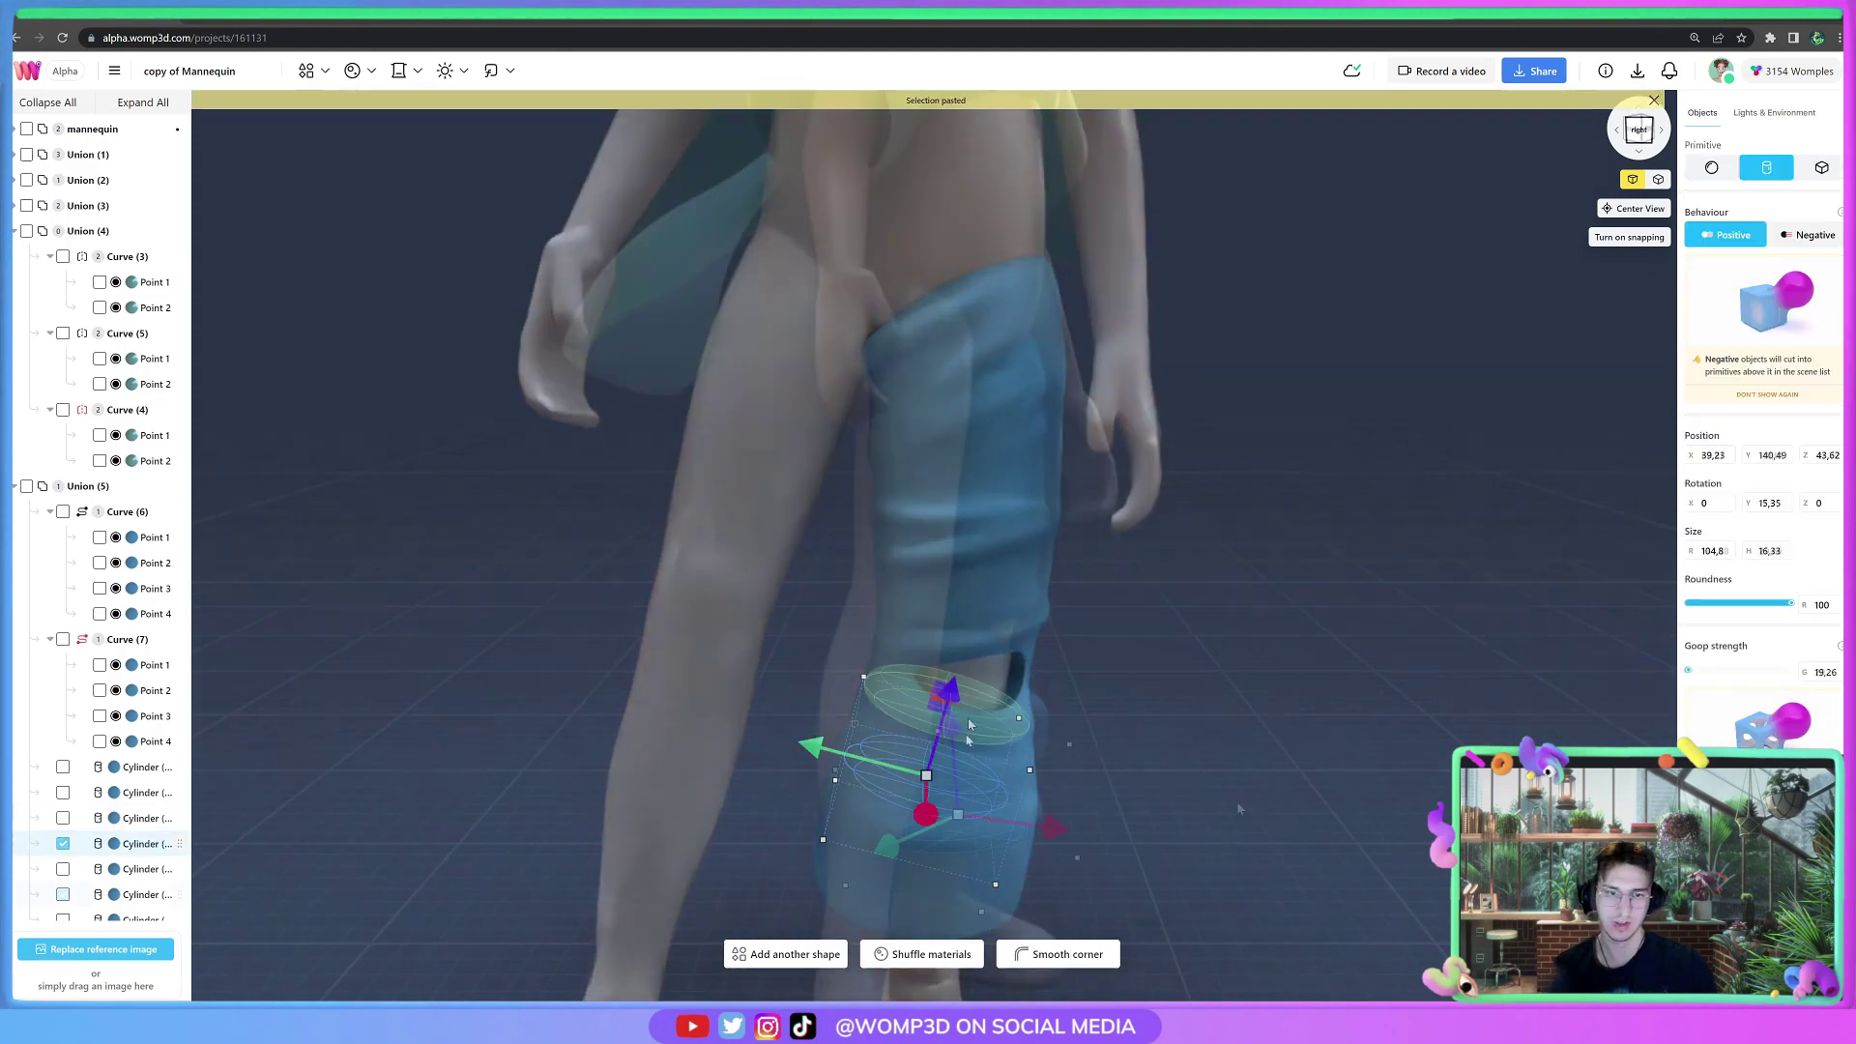
{"action": "left_click", "coordinate": [746, 854]}
{"action": "scroll", "coordinate": [1185, 790], "scroll_direction": "down", "scroll_amount": 3}
{"action": "left_click_drag", "start_coordinate": [1185, 790], "coordinate": [1313, 790]}
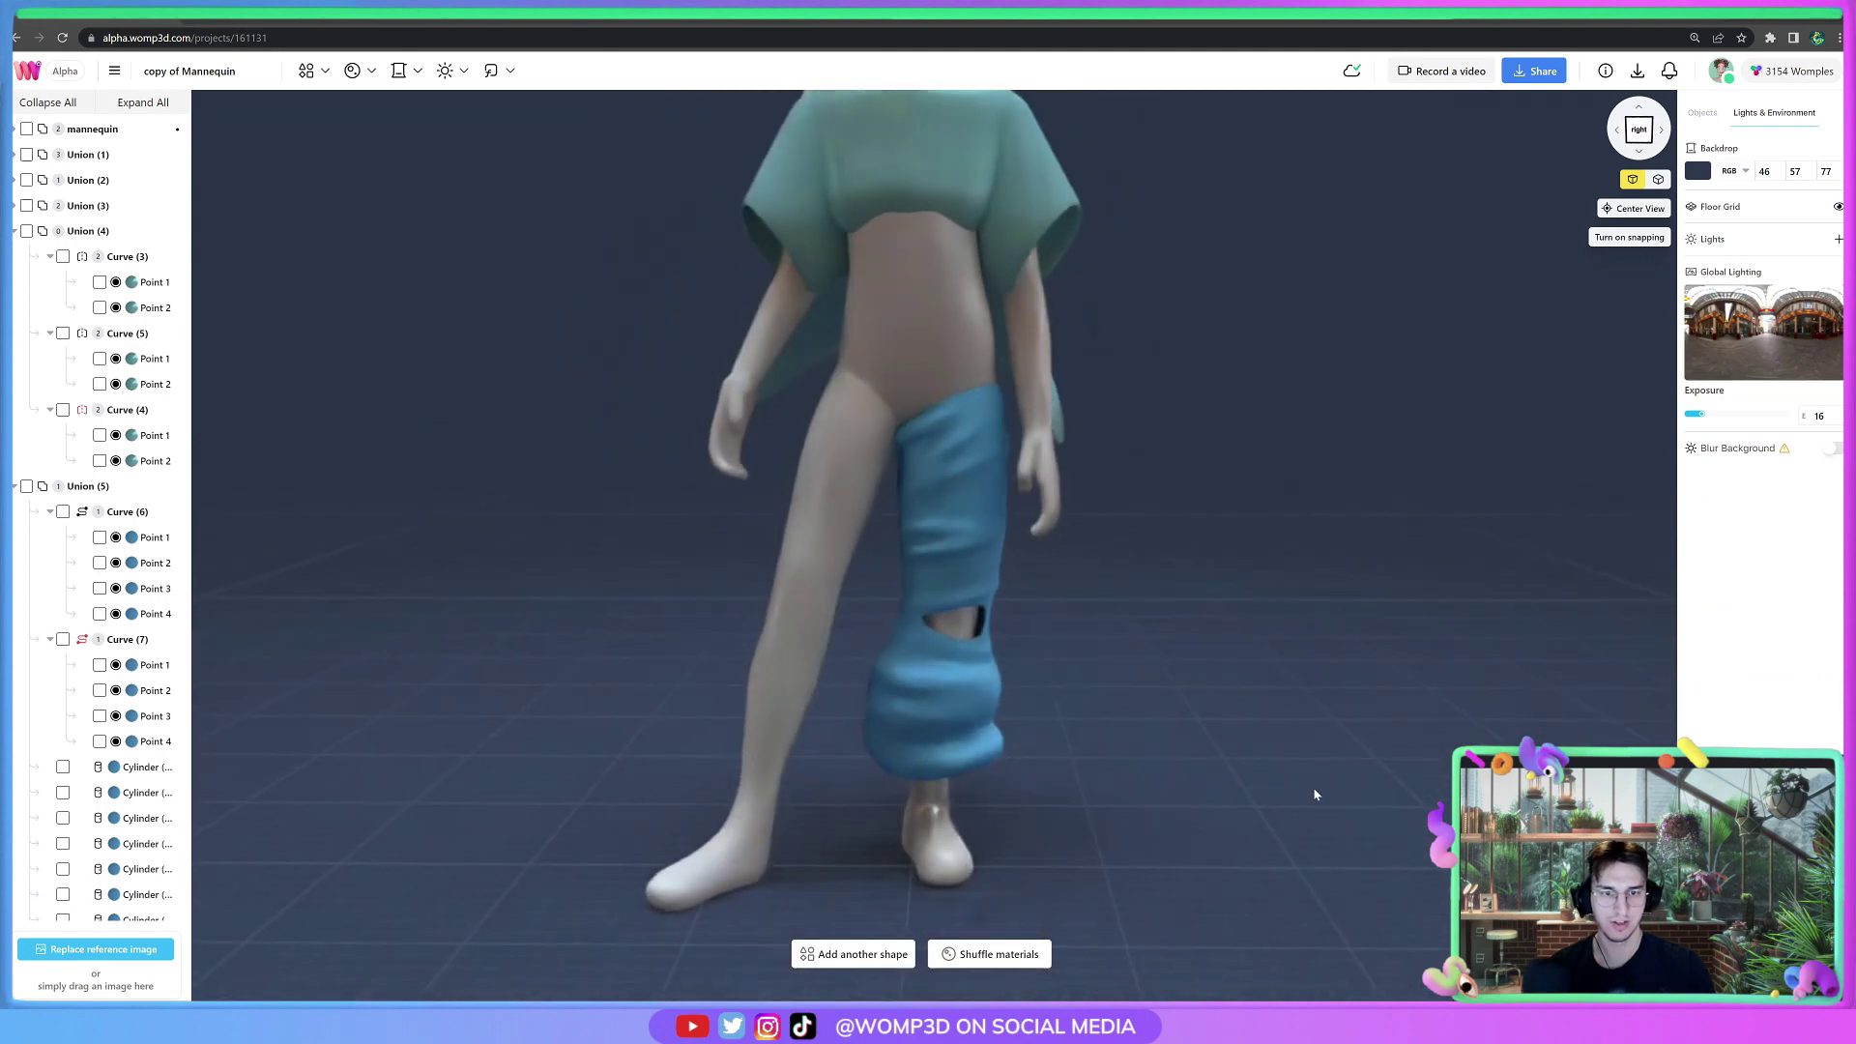
Hide all the fold cylinders together and show them again to compare the trouser leg with and without folds.
{"action": "scroll", "coordinate": [1192, 737], "scroll_direction": "down", "scroll_amount": 3}
{"action": "left_click_drag", "start_coordinate": [1193, 743], "coordinate": [1152, 667]}
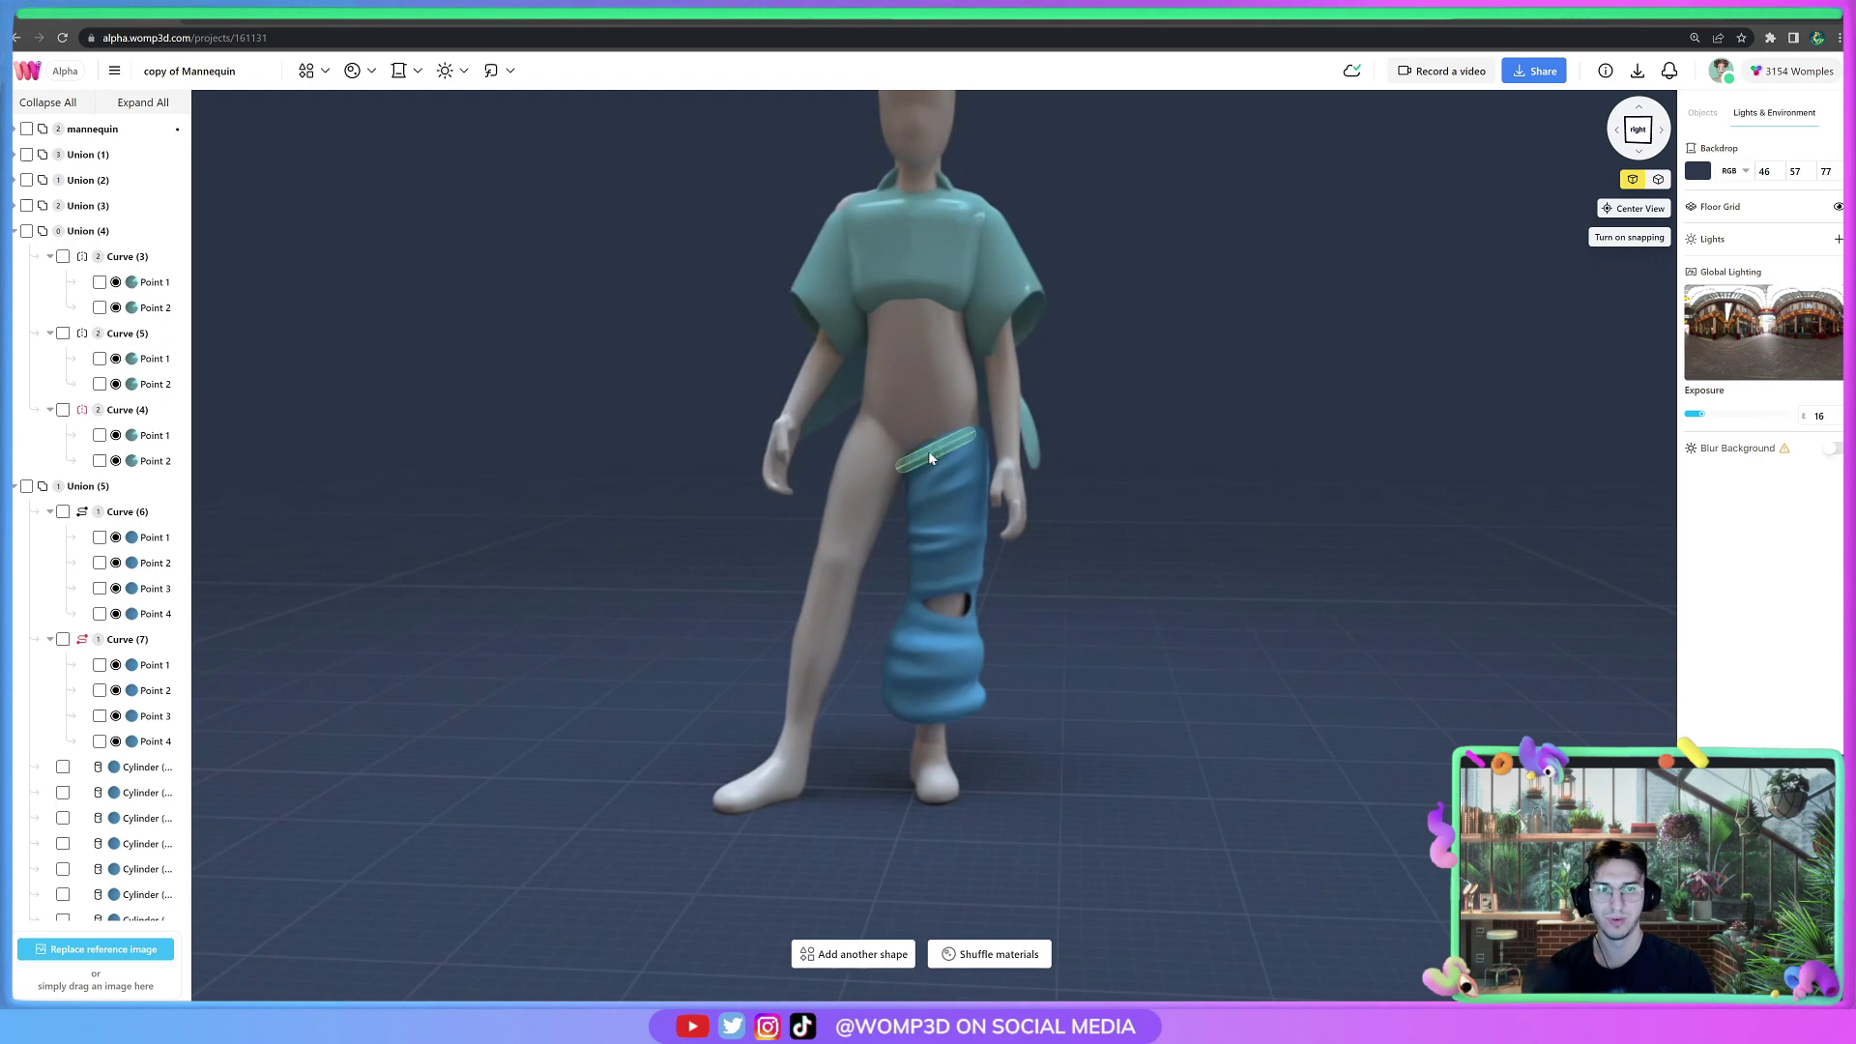
{"action": "scroll", "coordinate": [116, 677], "scroll_direction": "down", "scroll_amount": 1}
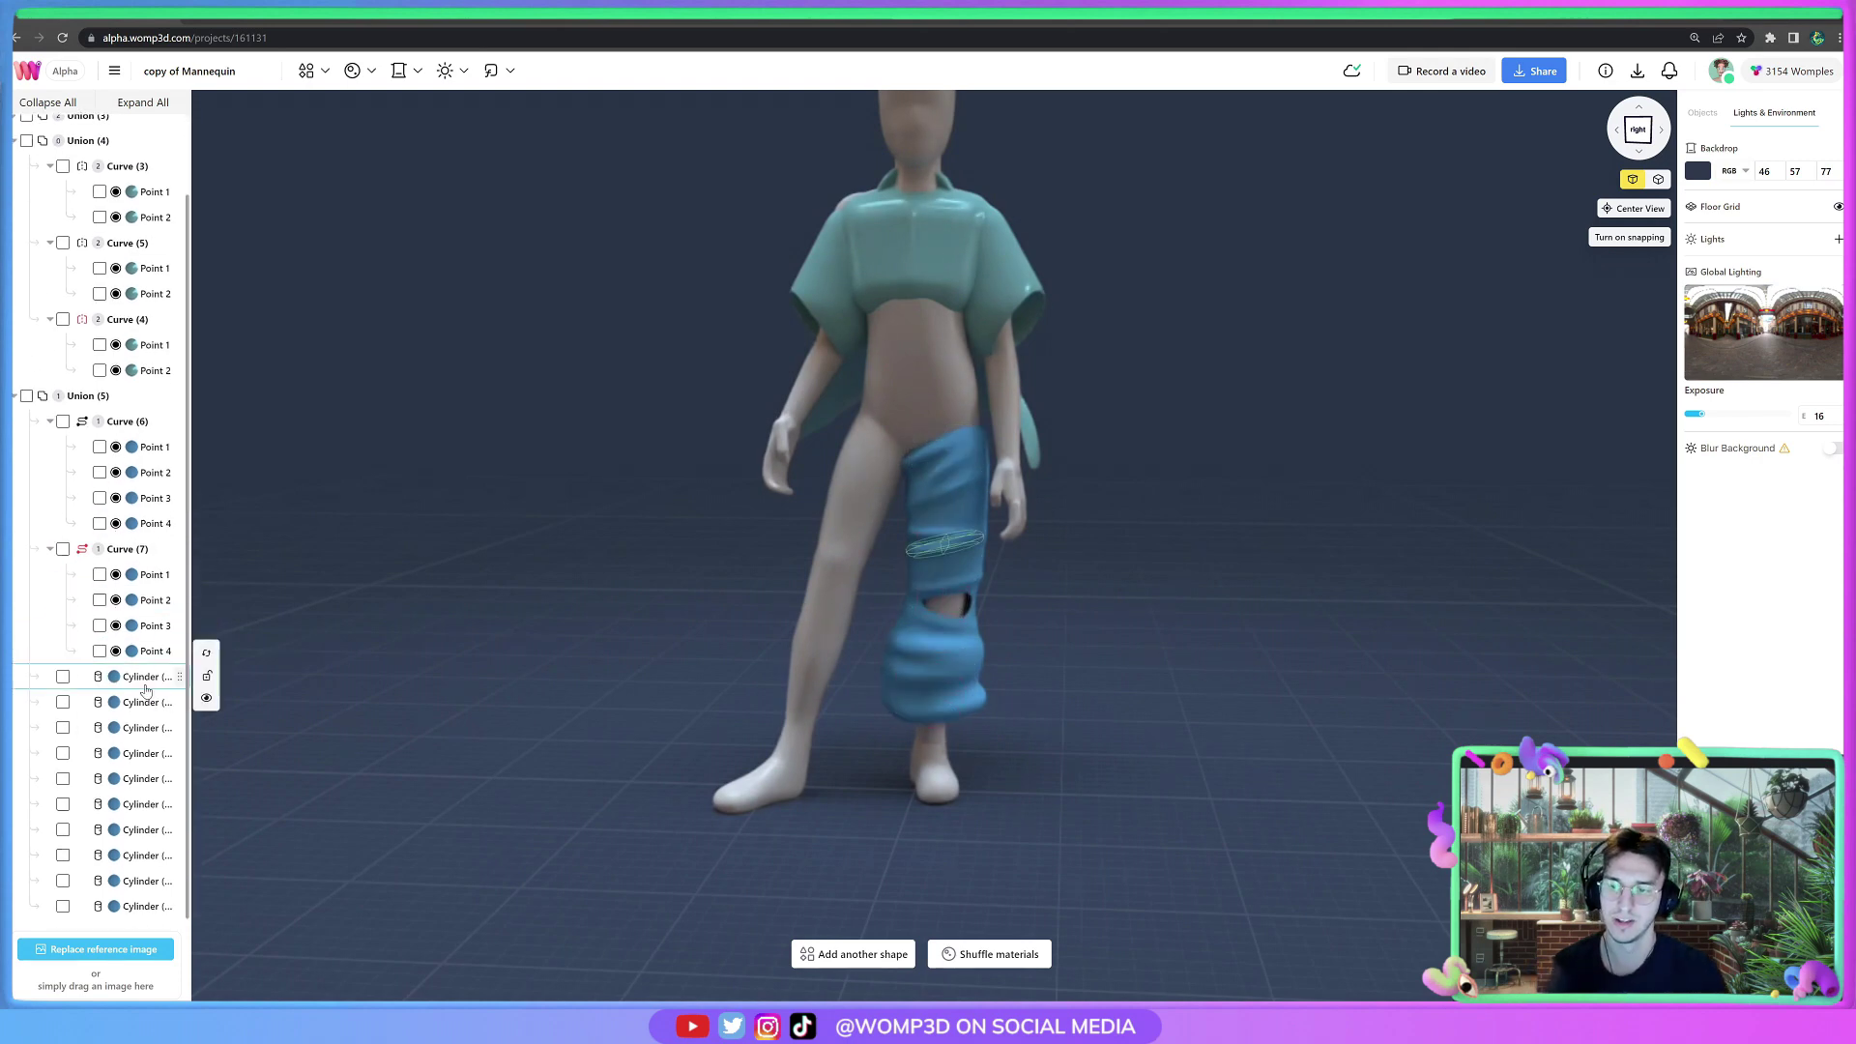
{"action": "left_click", "coordinate": [140, 677]}
{"action": "left_click", "coordinate": [140, 905], "text": "shift"}
{"action": "right_click", "coordinate": [154, 881]}
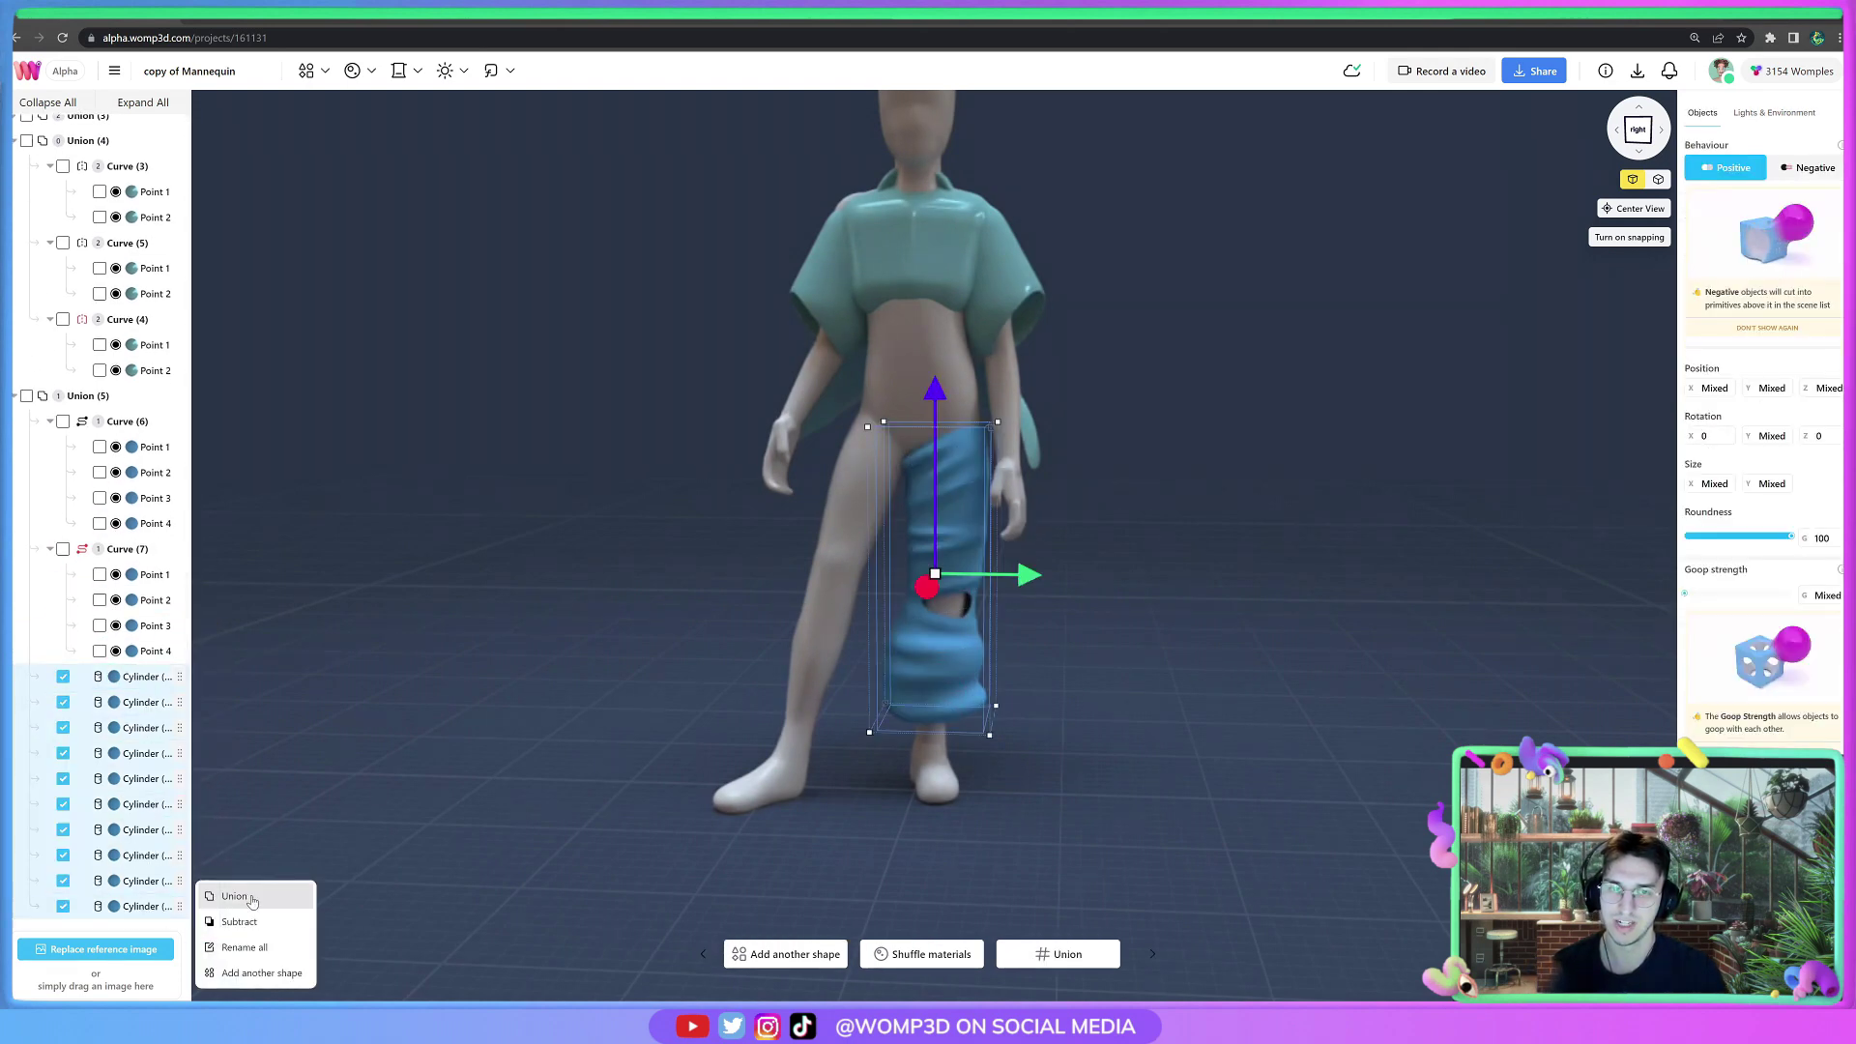
{"action": "left_click", "coordinate": [207, 698]}
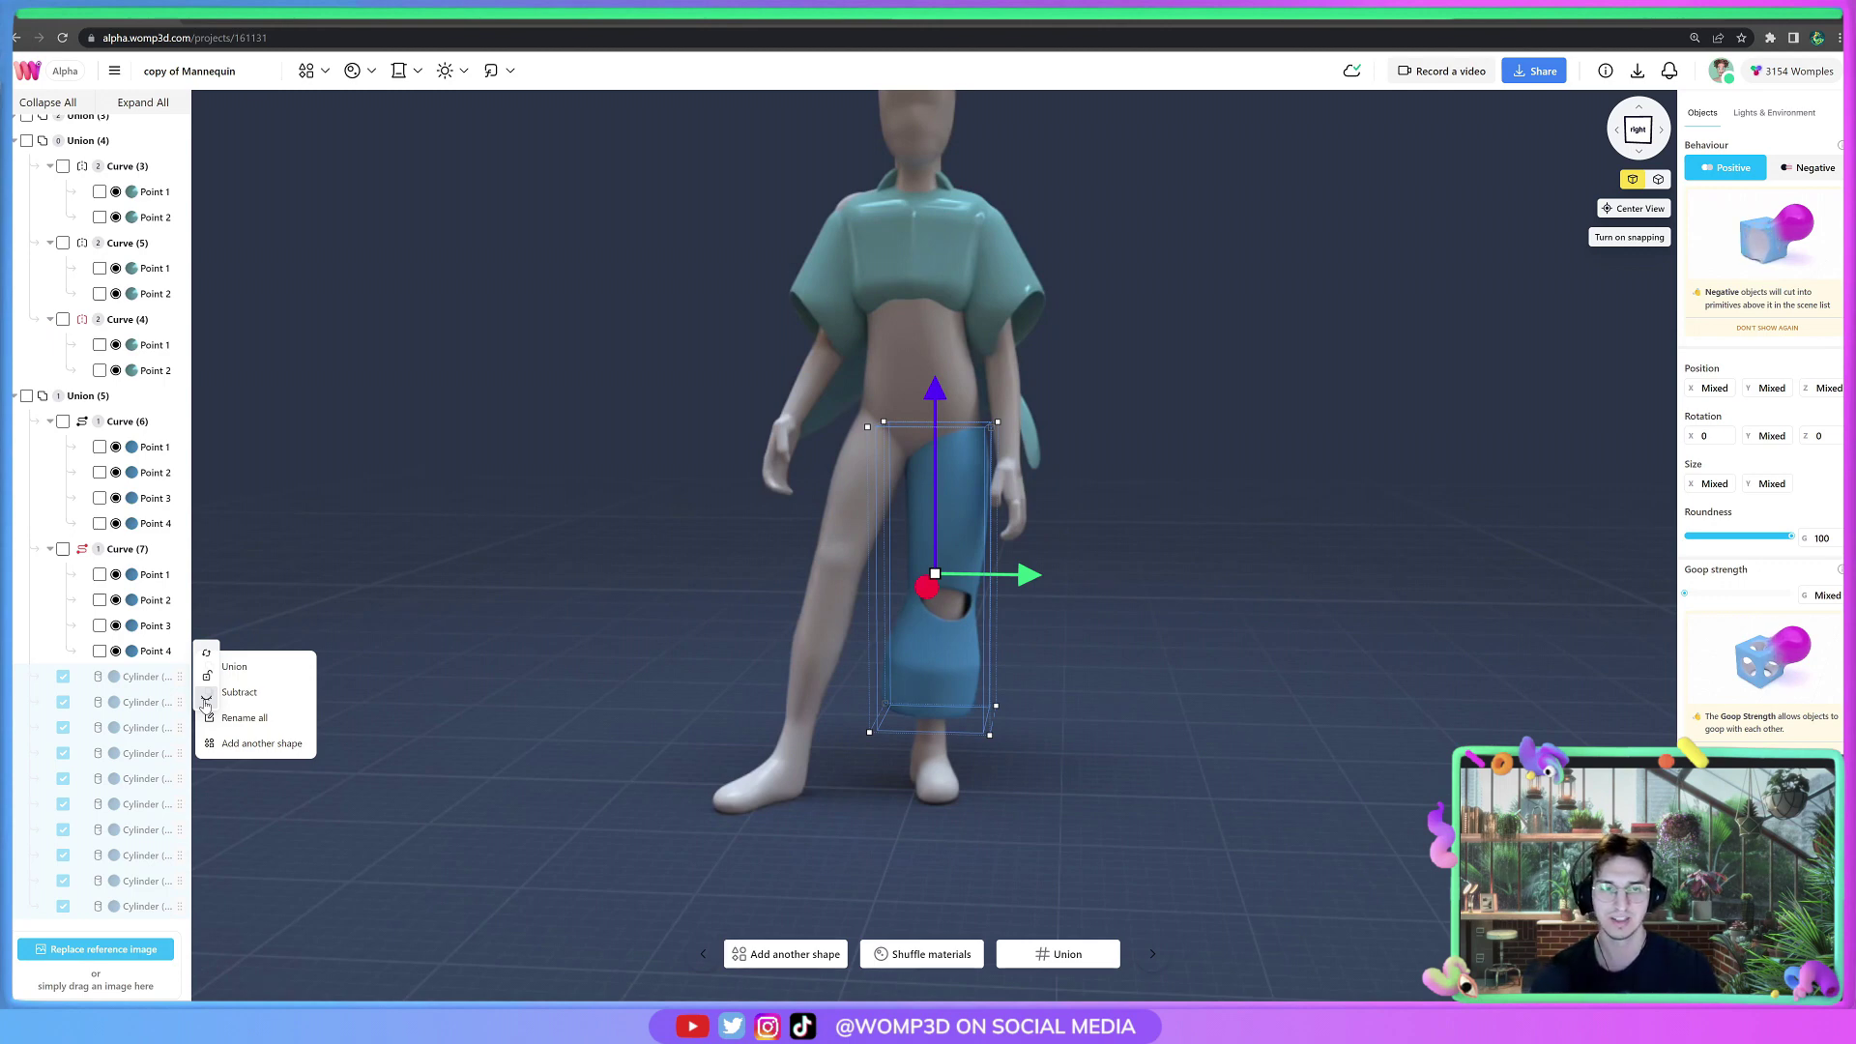
{"action": "left_click", "coordinate": [1177, 707]}
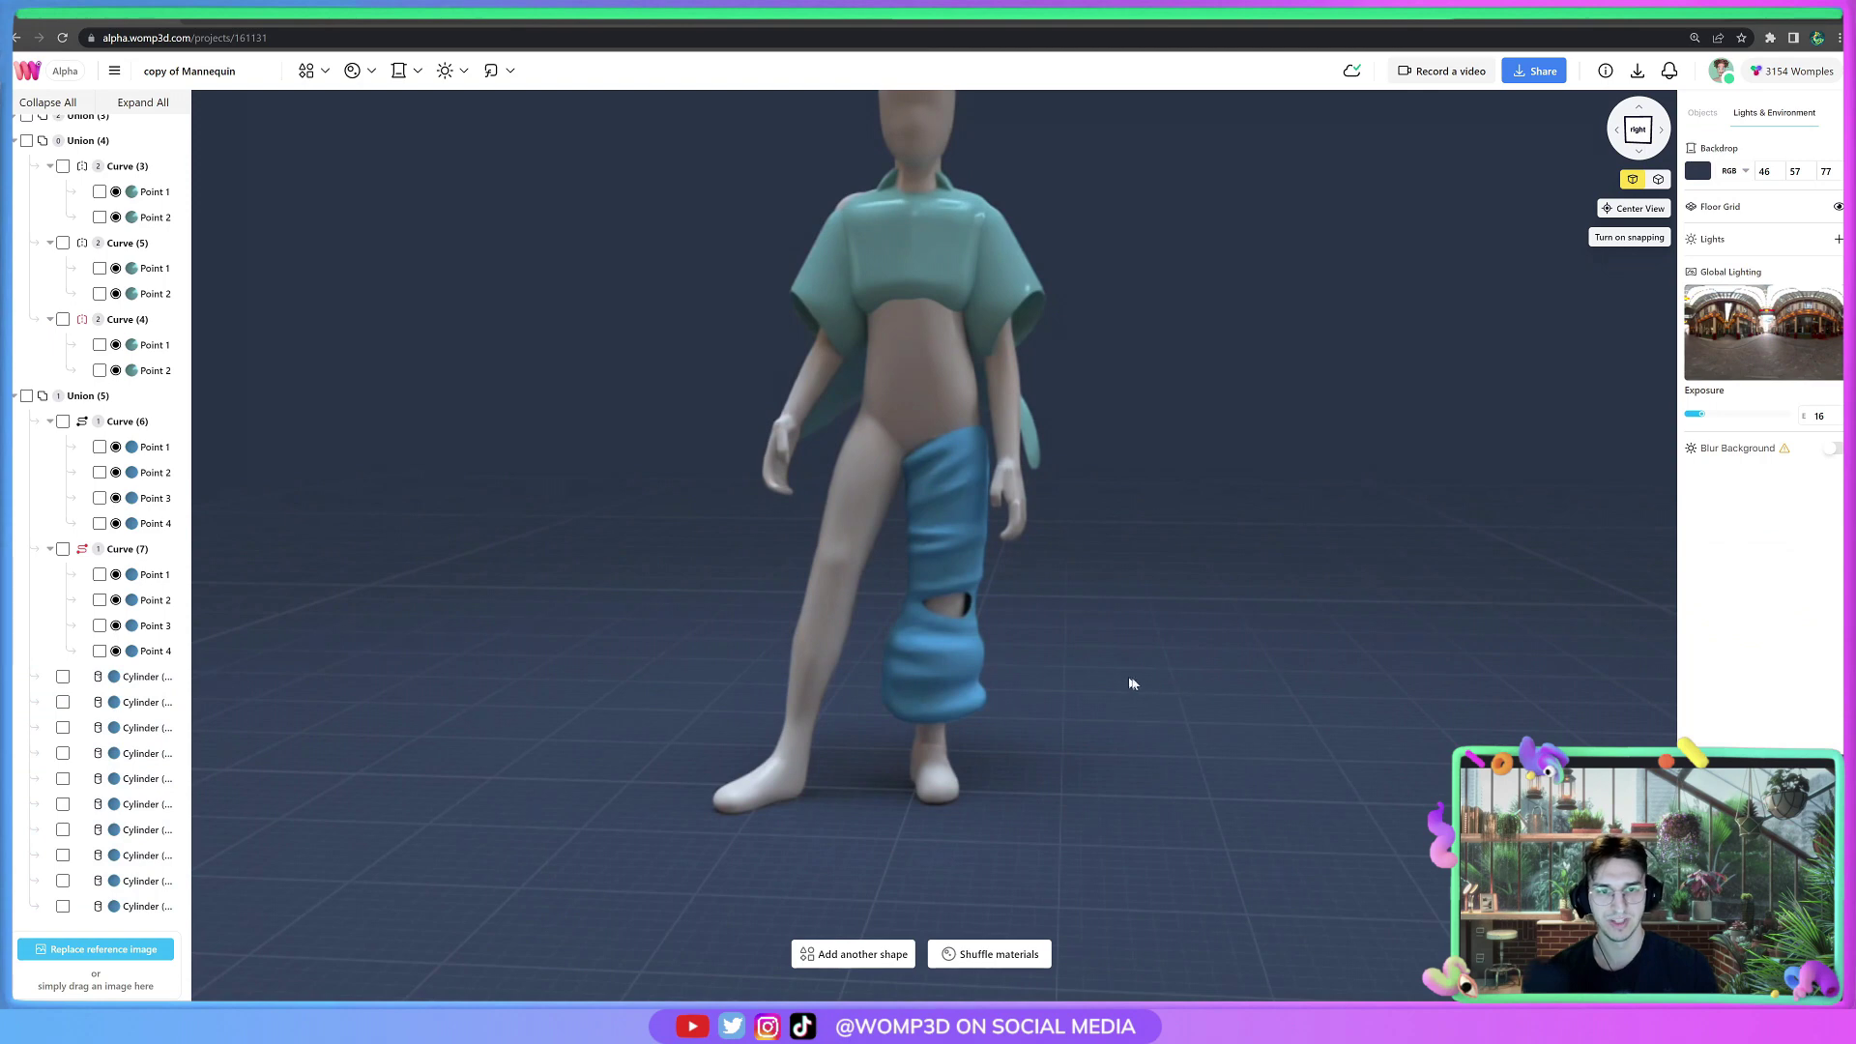
Shift the fold cylinder at the trouser leg's waist opening to about Z 42.15.
{"action": "left_click_drag", "start_coordinate": [1132, 683], "coordinate": [1159, 686]}
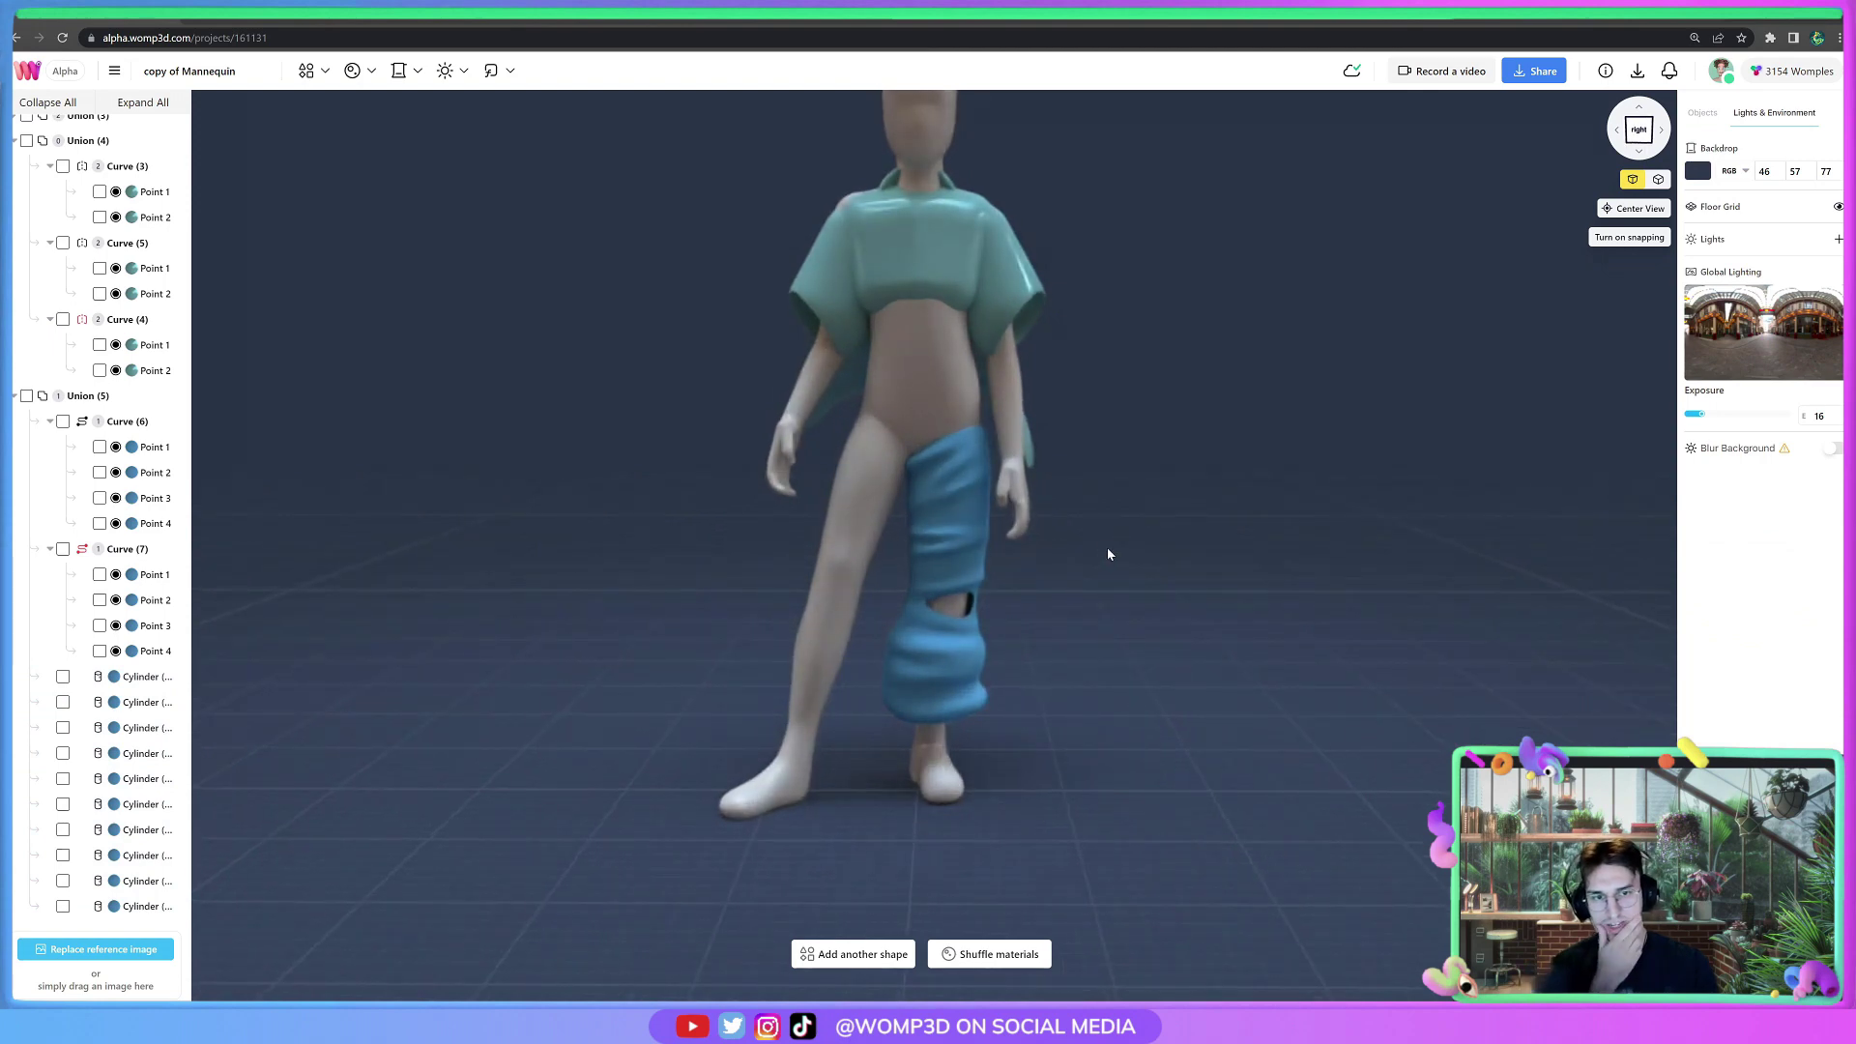
{"action": "left_click", "coordinate": [934, 452]}
{"action": "left_click_drag", "start_coordinate": [989, 599], "coordinate": [821, 591]}
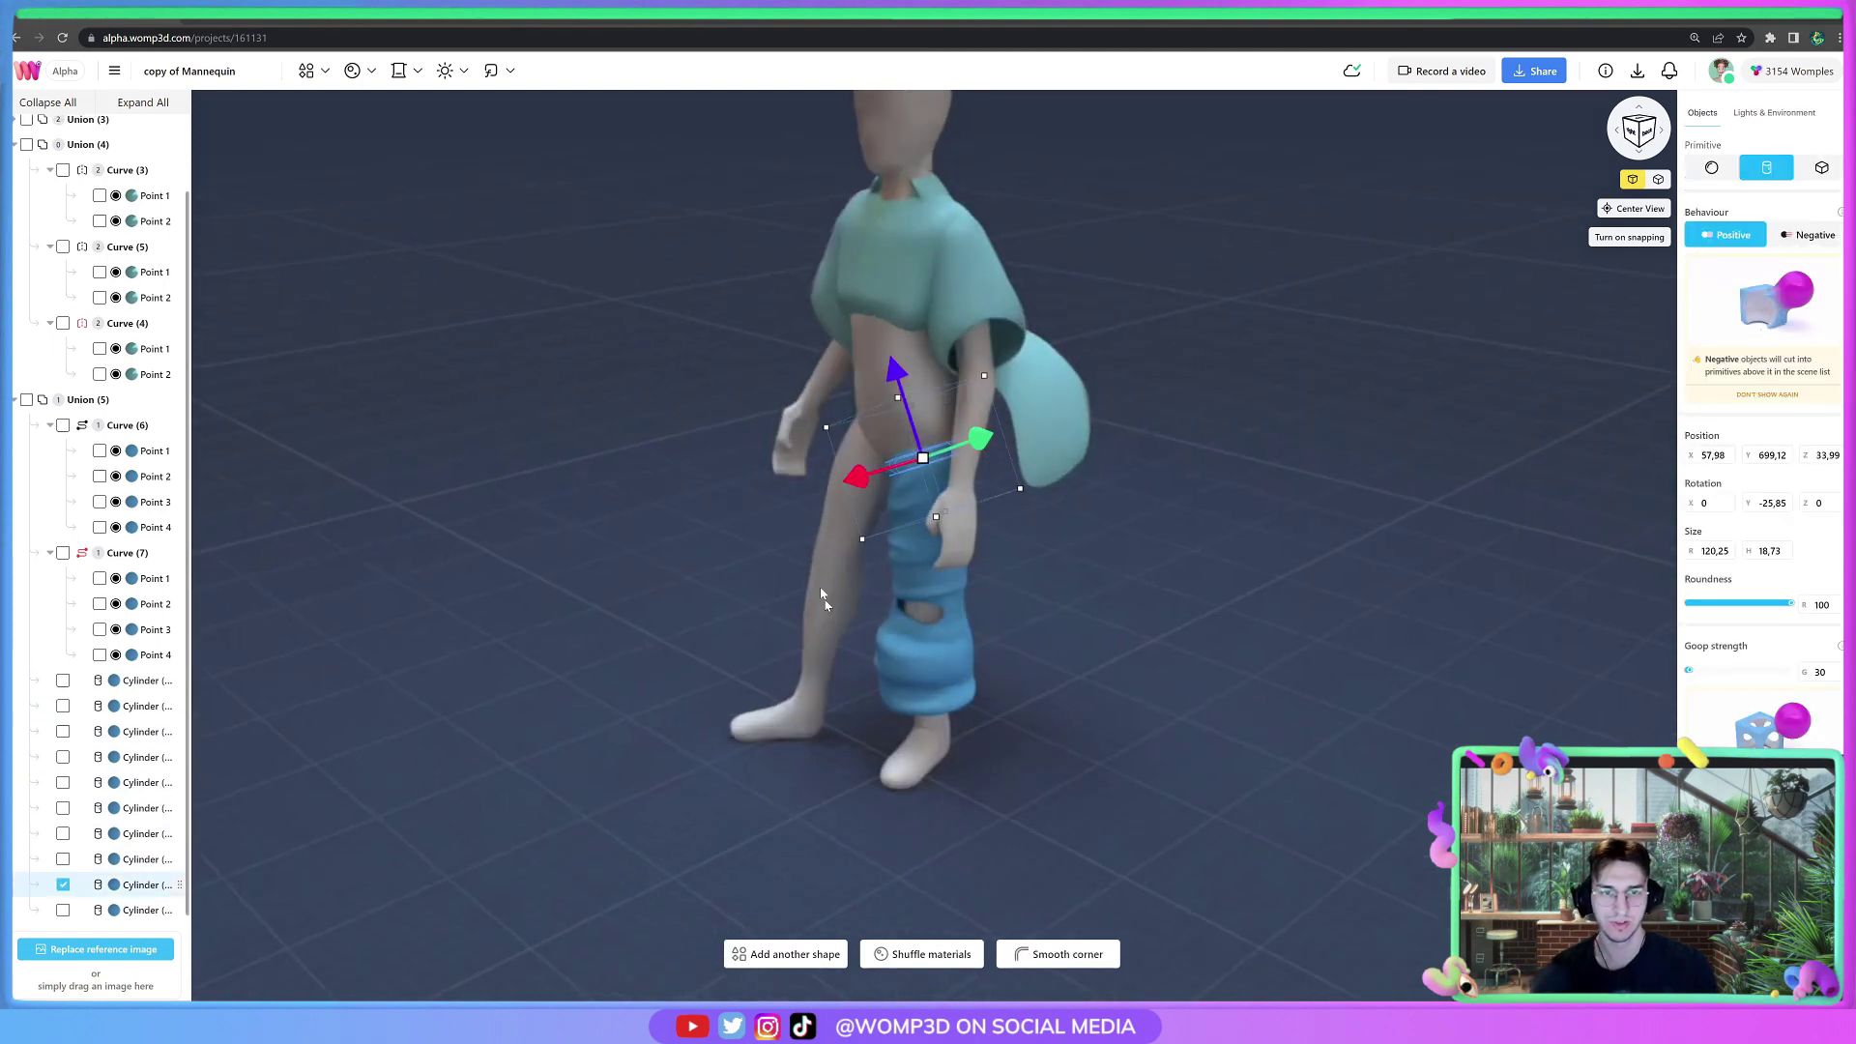
{"action": "left_click_drag", "start_coordinate": [857, 475], "coordinate": [859, 476]}
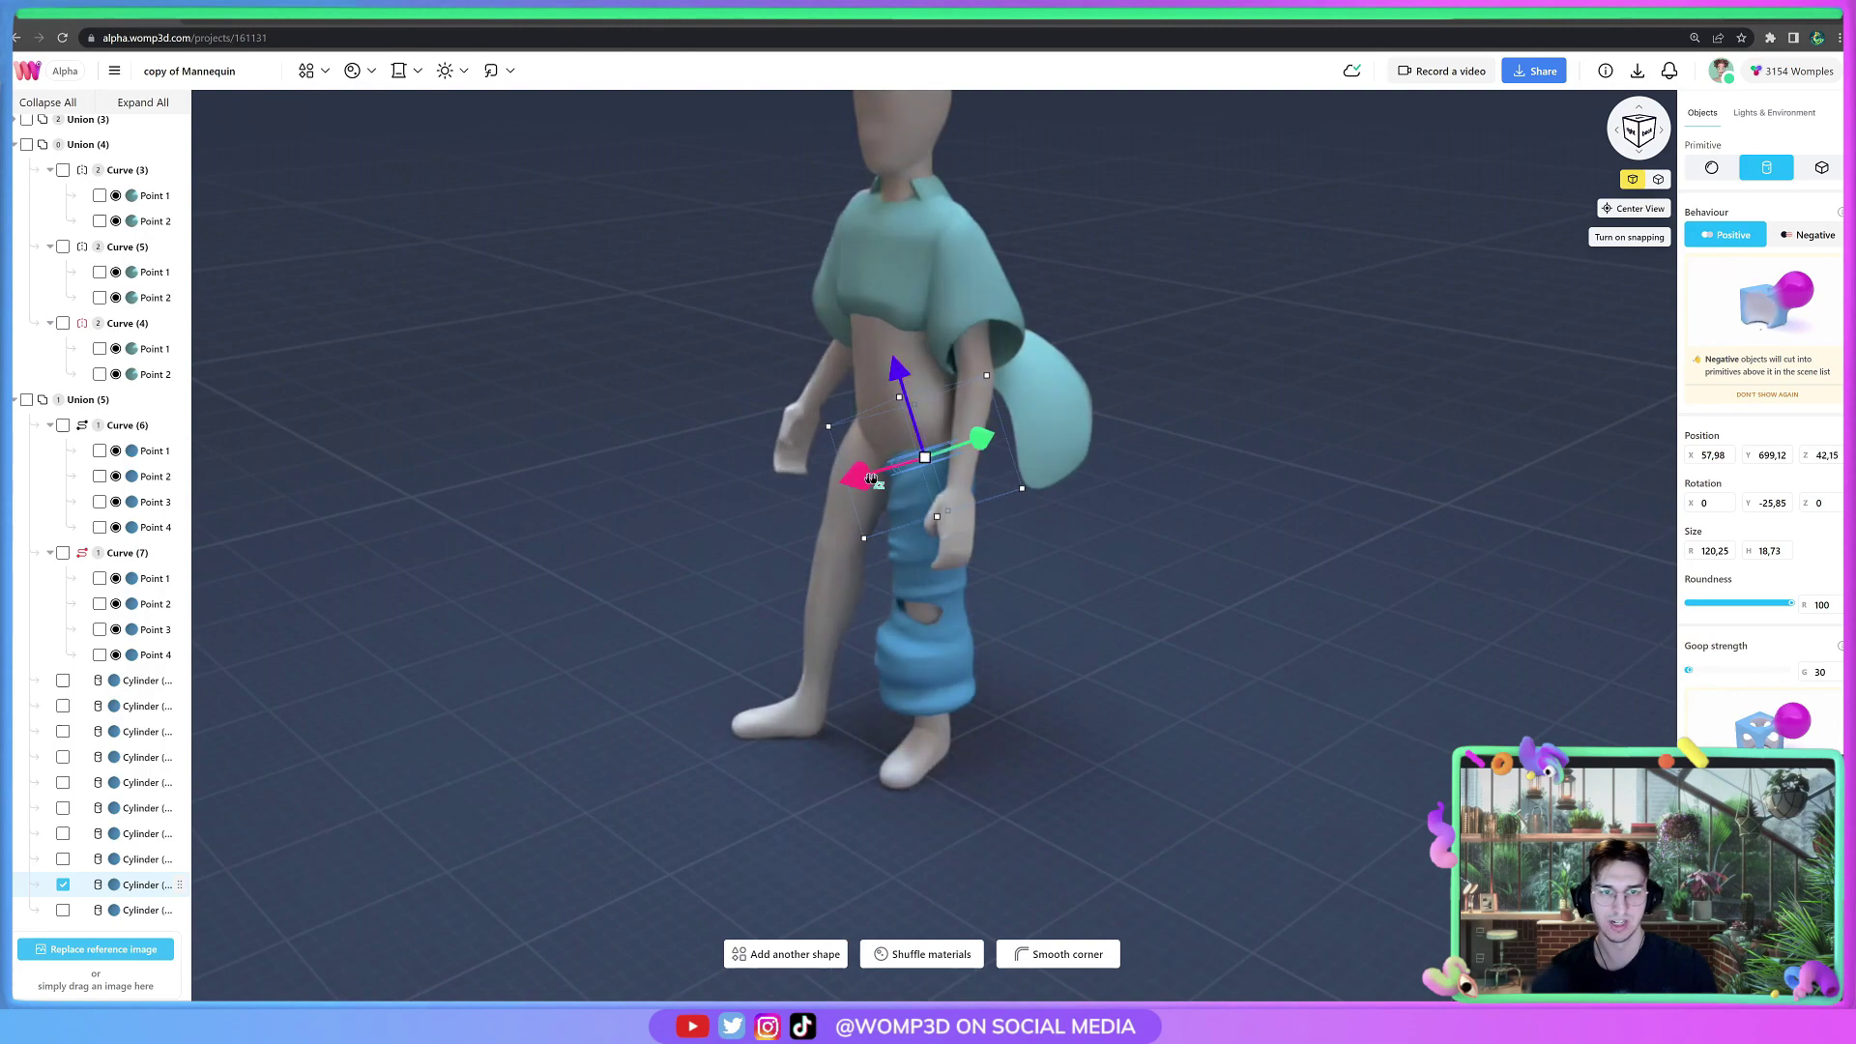
{"action": "left_click_drag", "start_coordinate": [1101, 531], "coordinate": [1361, 553]}
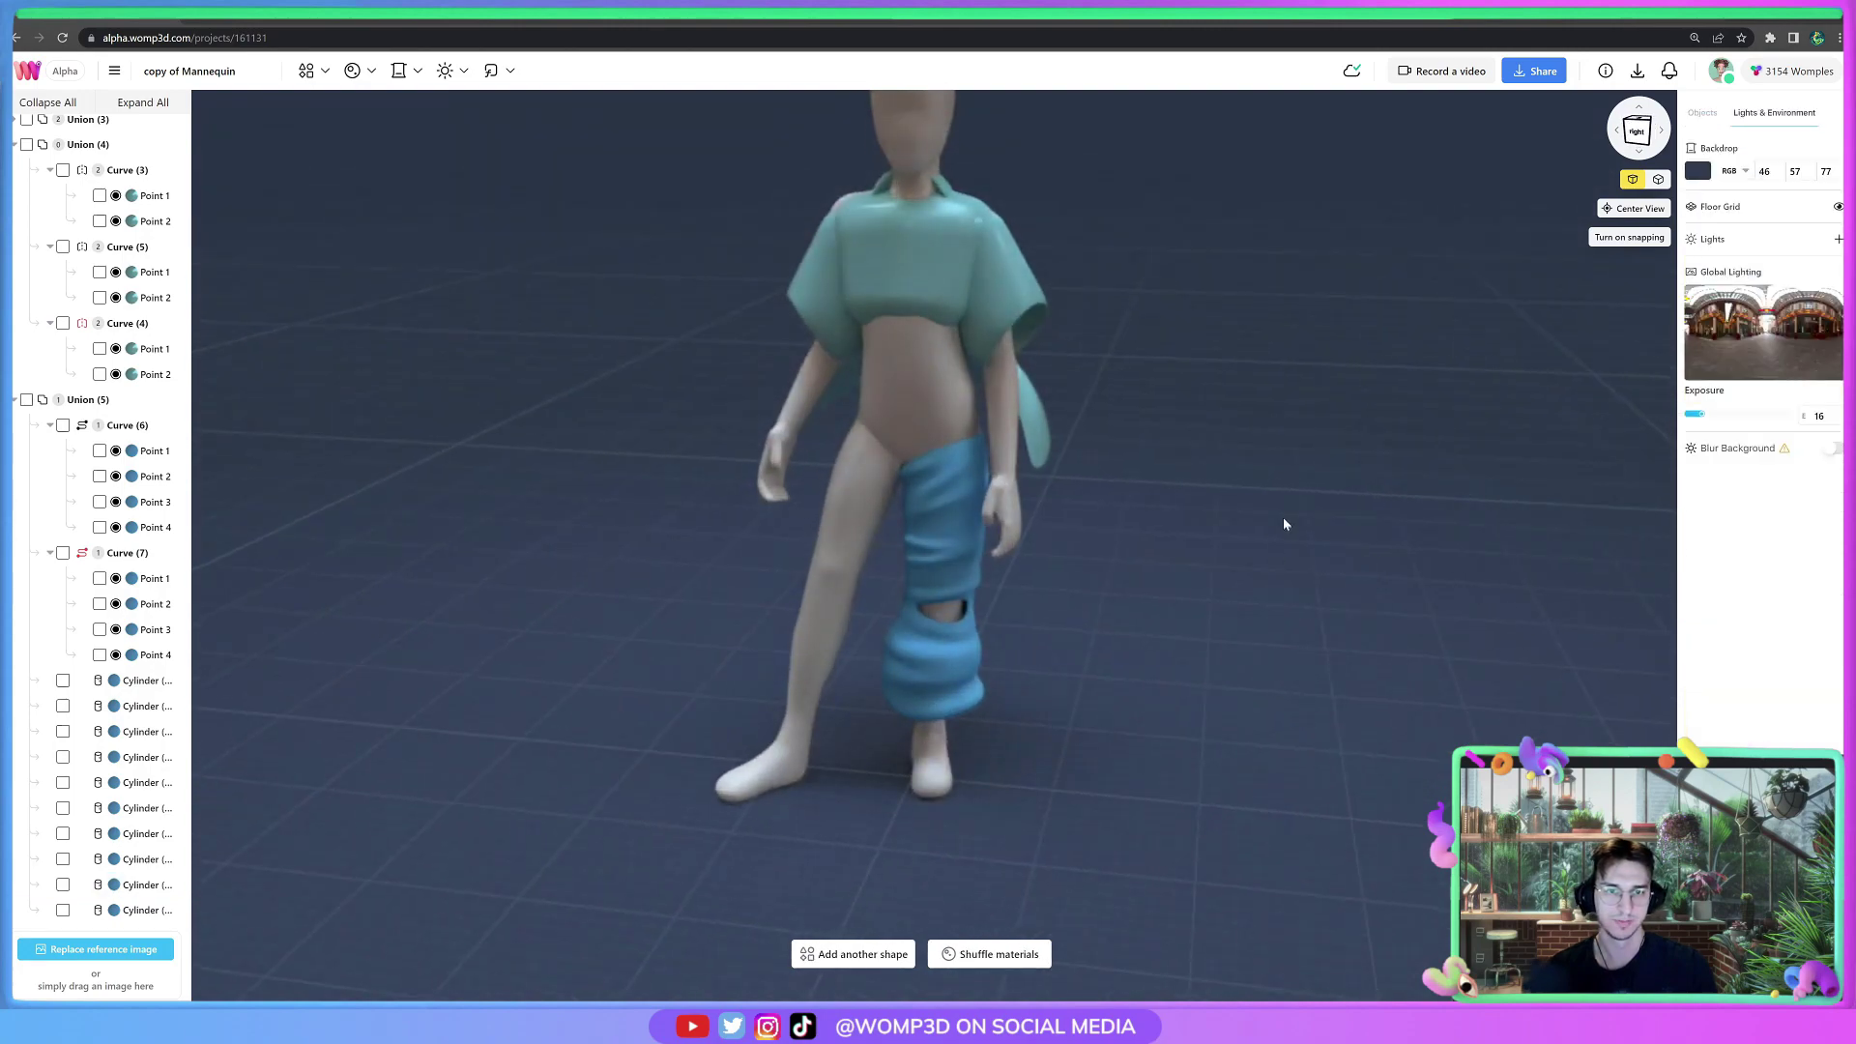
Move the second point of the shoe sole's curve to about X 39.42 and shrink it to about 69.93 by 11.19.
{"action": "scroll", "coordinate": [1288, 536], "scroll_direction": "up", "scroll_amount": 8}
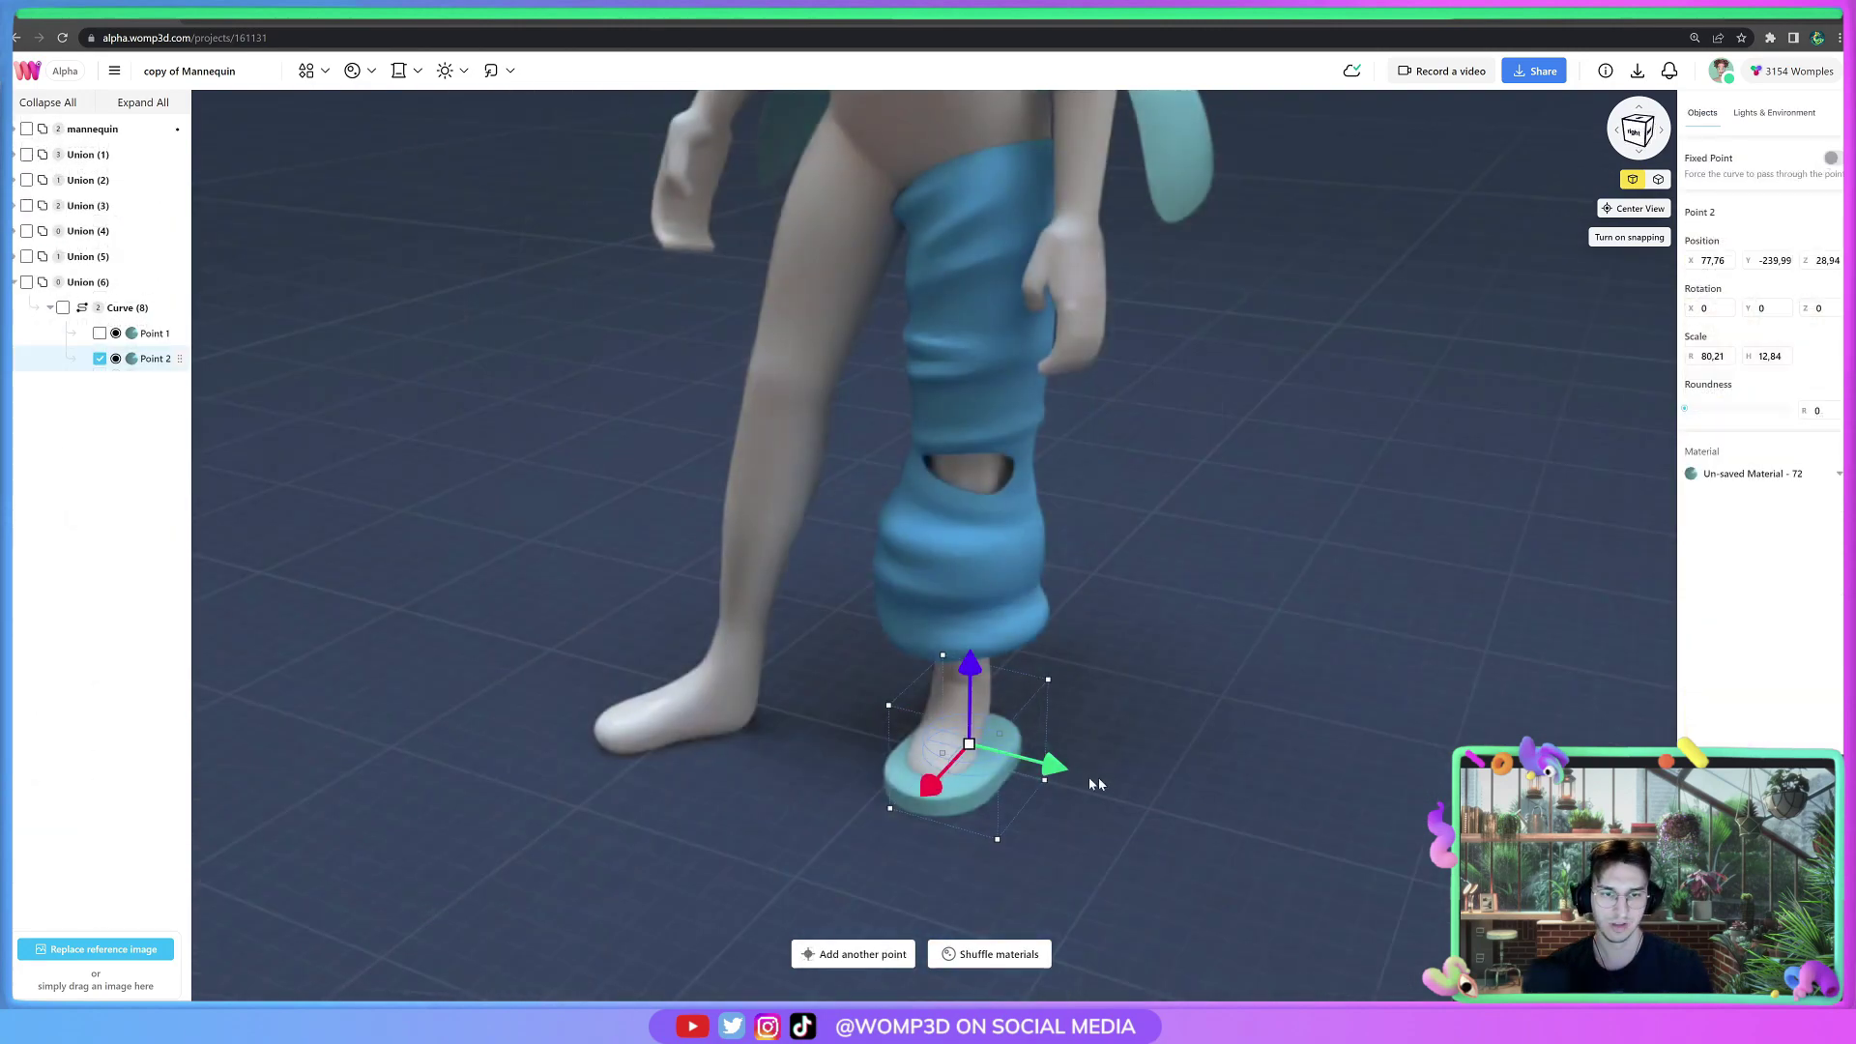
{"action": "left_click_drag", "start_coordinate": [1098, 777], "coordinate": [980, 788]}
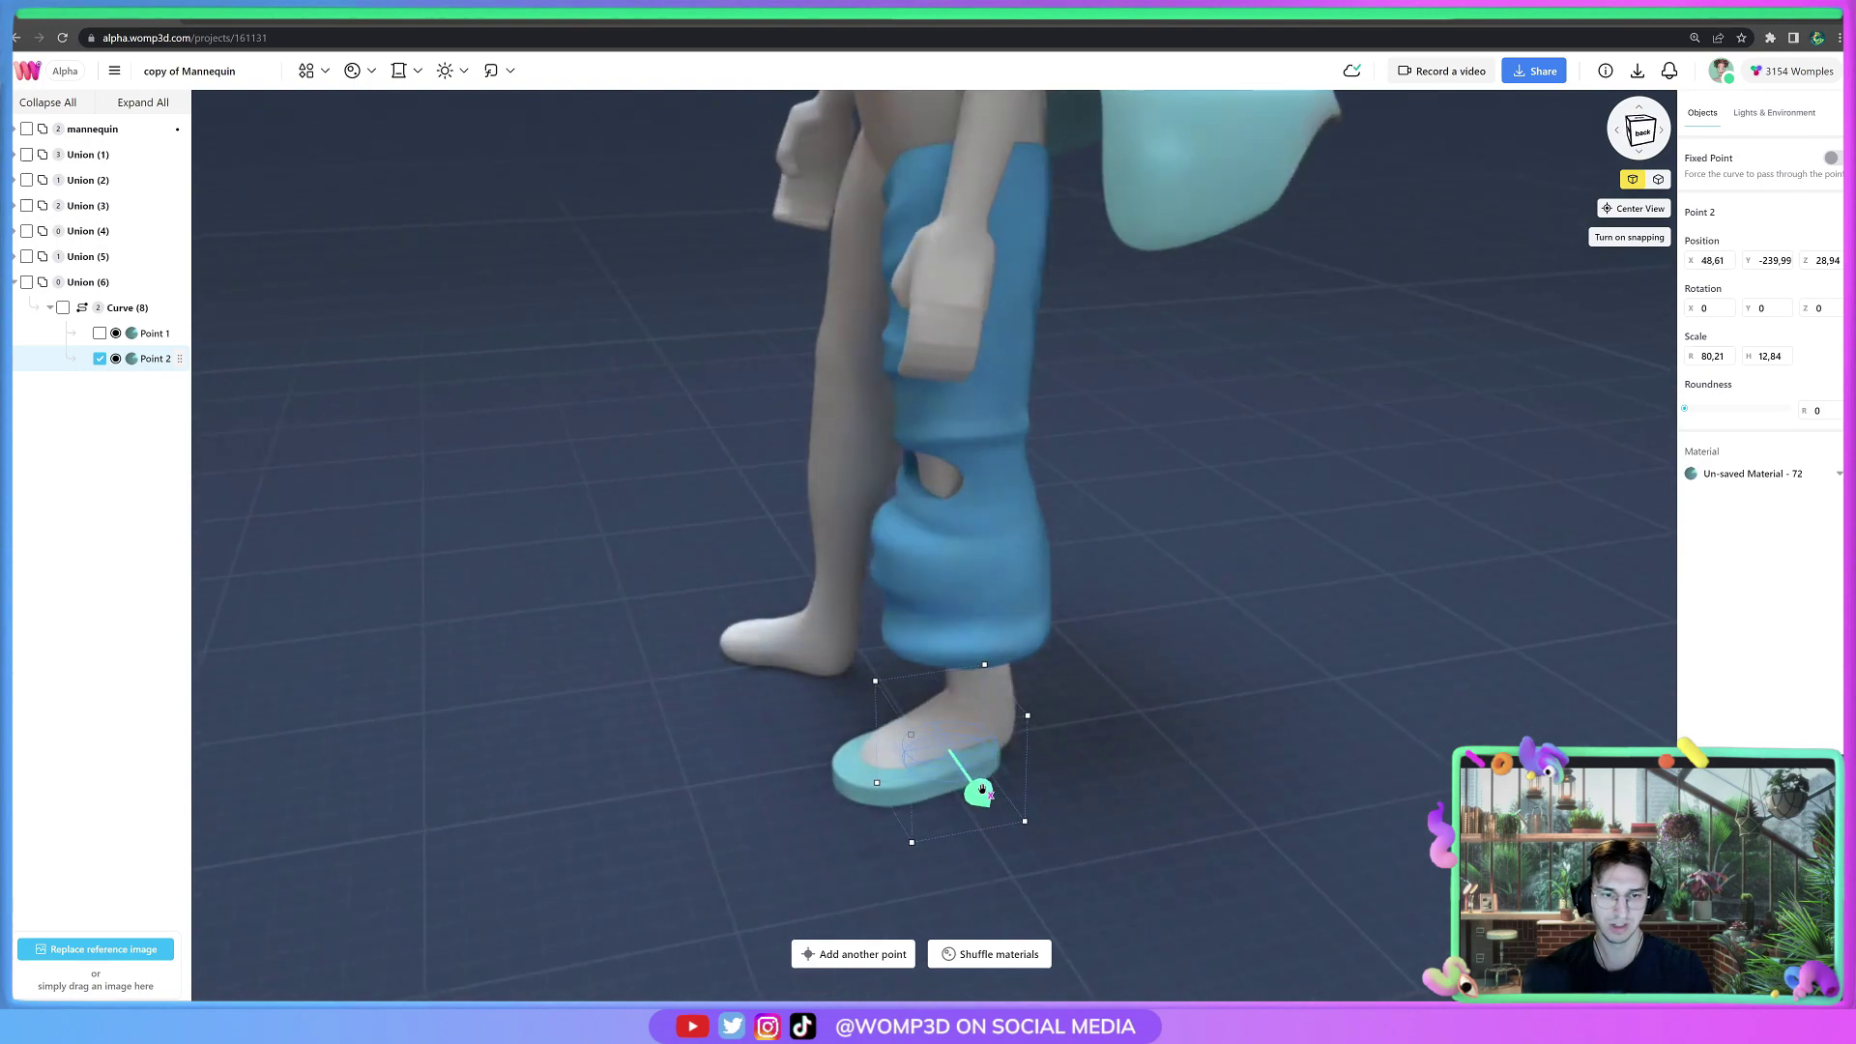
{"action": "left_click_drag", "start_coordinate": [1108, 863], "coordinate": [1146, 825]}
{"action": "left_click", "coordinate": [947, 754]}
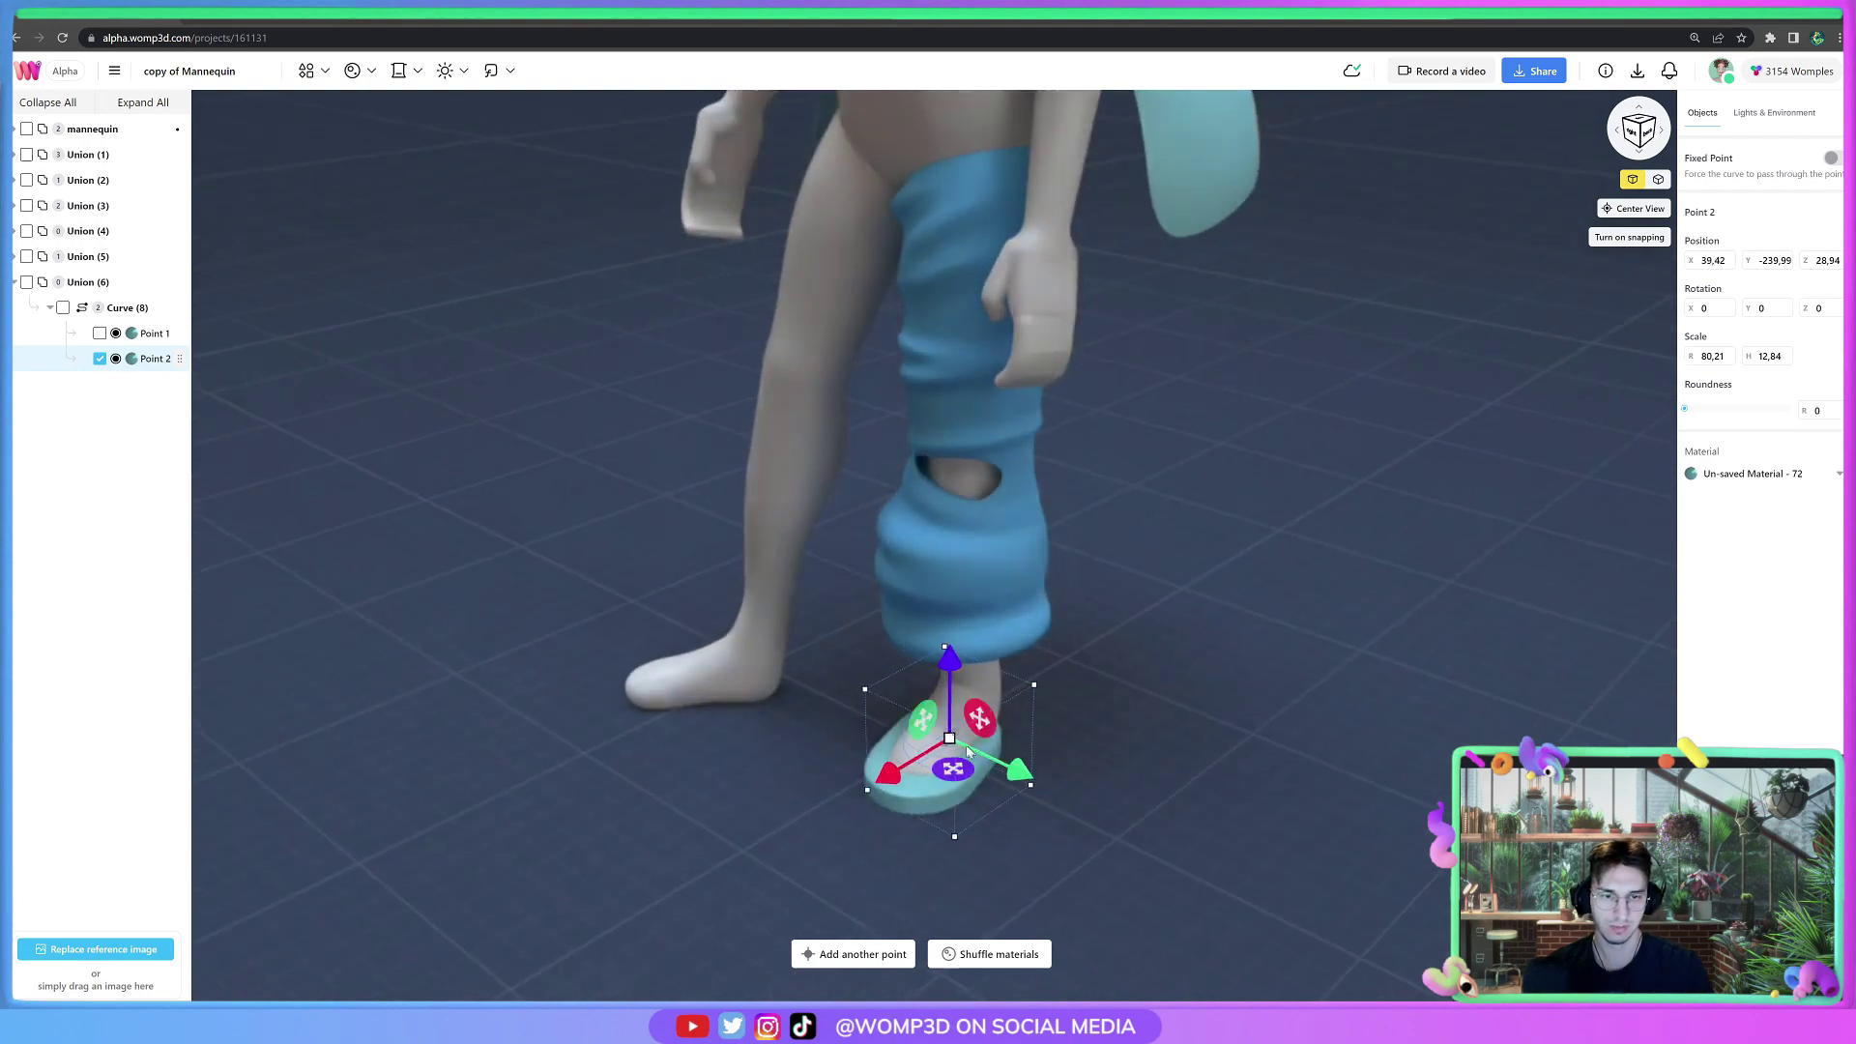
{"action": "left_click", "coordinate": [947, 754]}
{"action": "left_click_drag", "start_coordinate": [923, 717], "coordinate": [924, 717]}
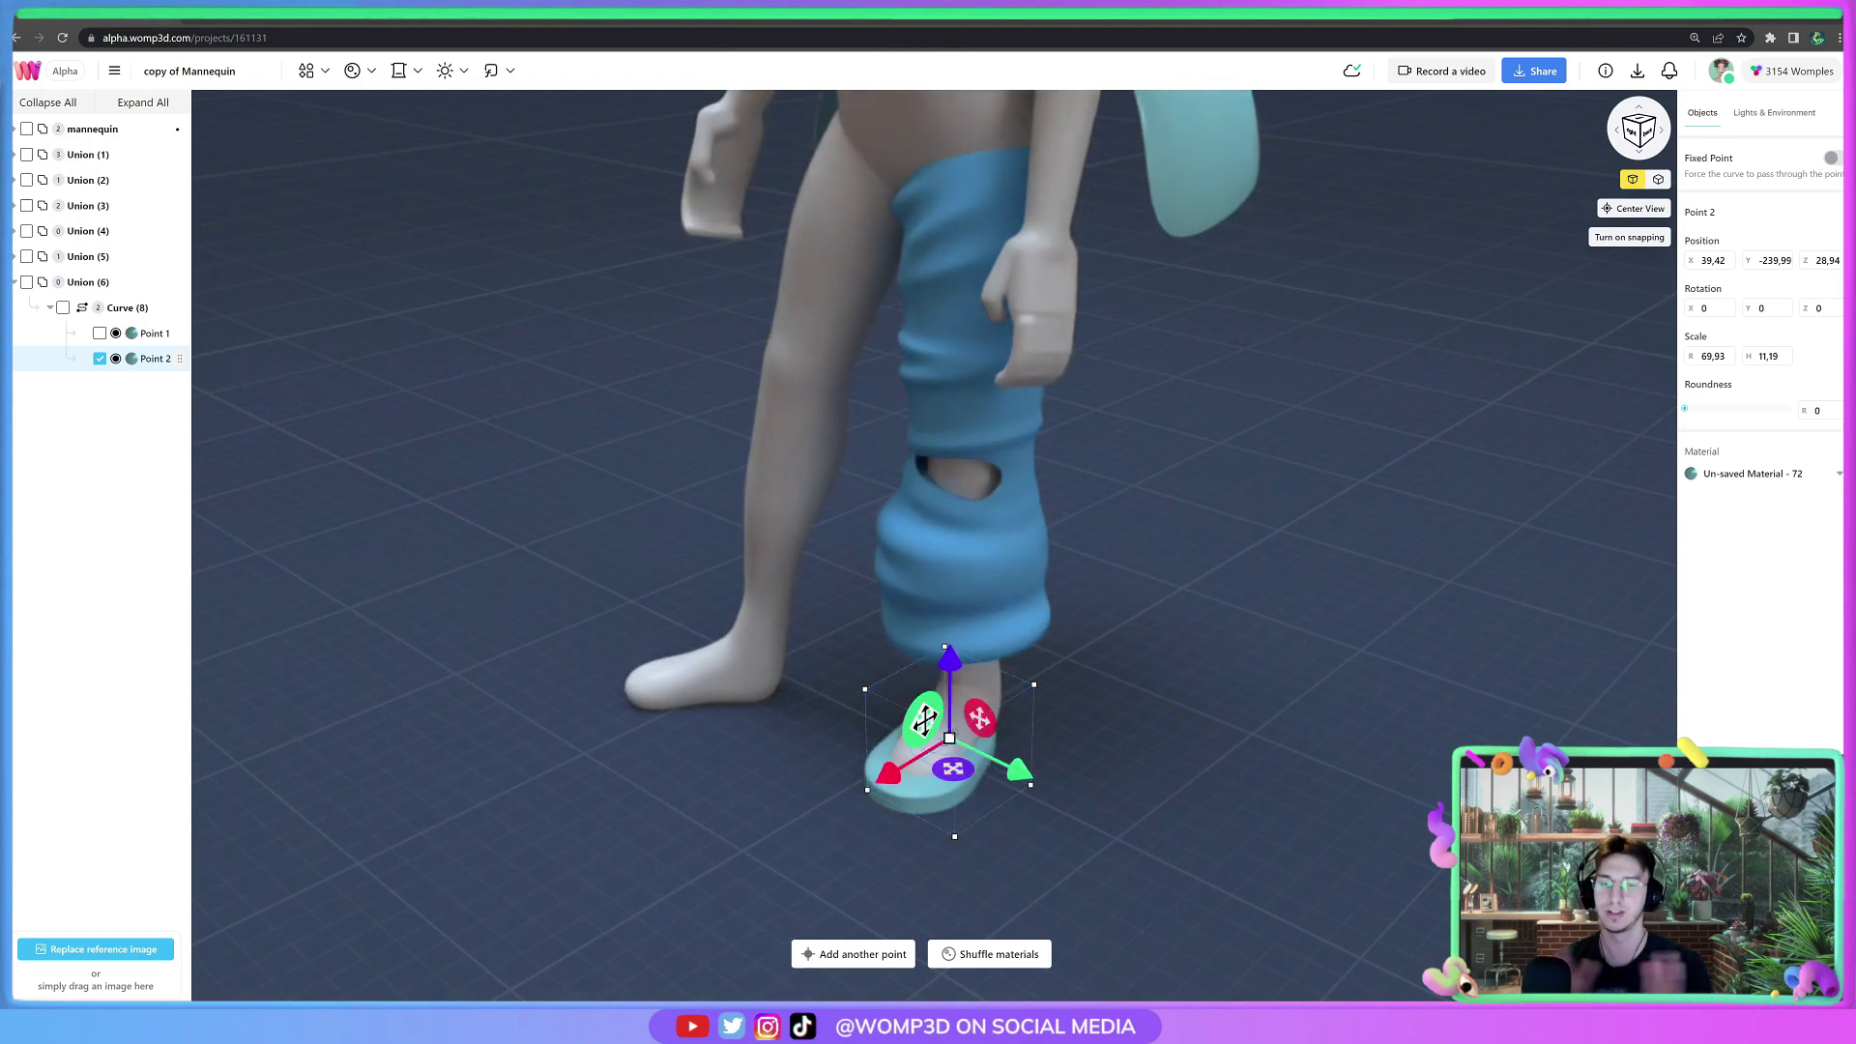
Shift the sole curve's second point along the foot to about Z 21.98.
{"action": "left_click_drag", "start_coordinate": [1275, 778], "coordinate": [825, 768]}
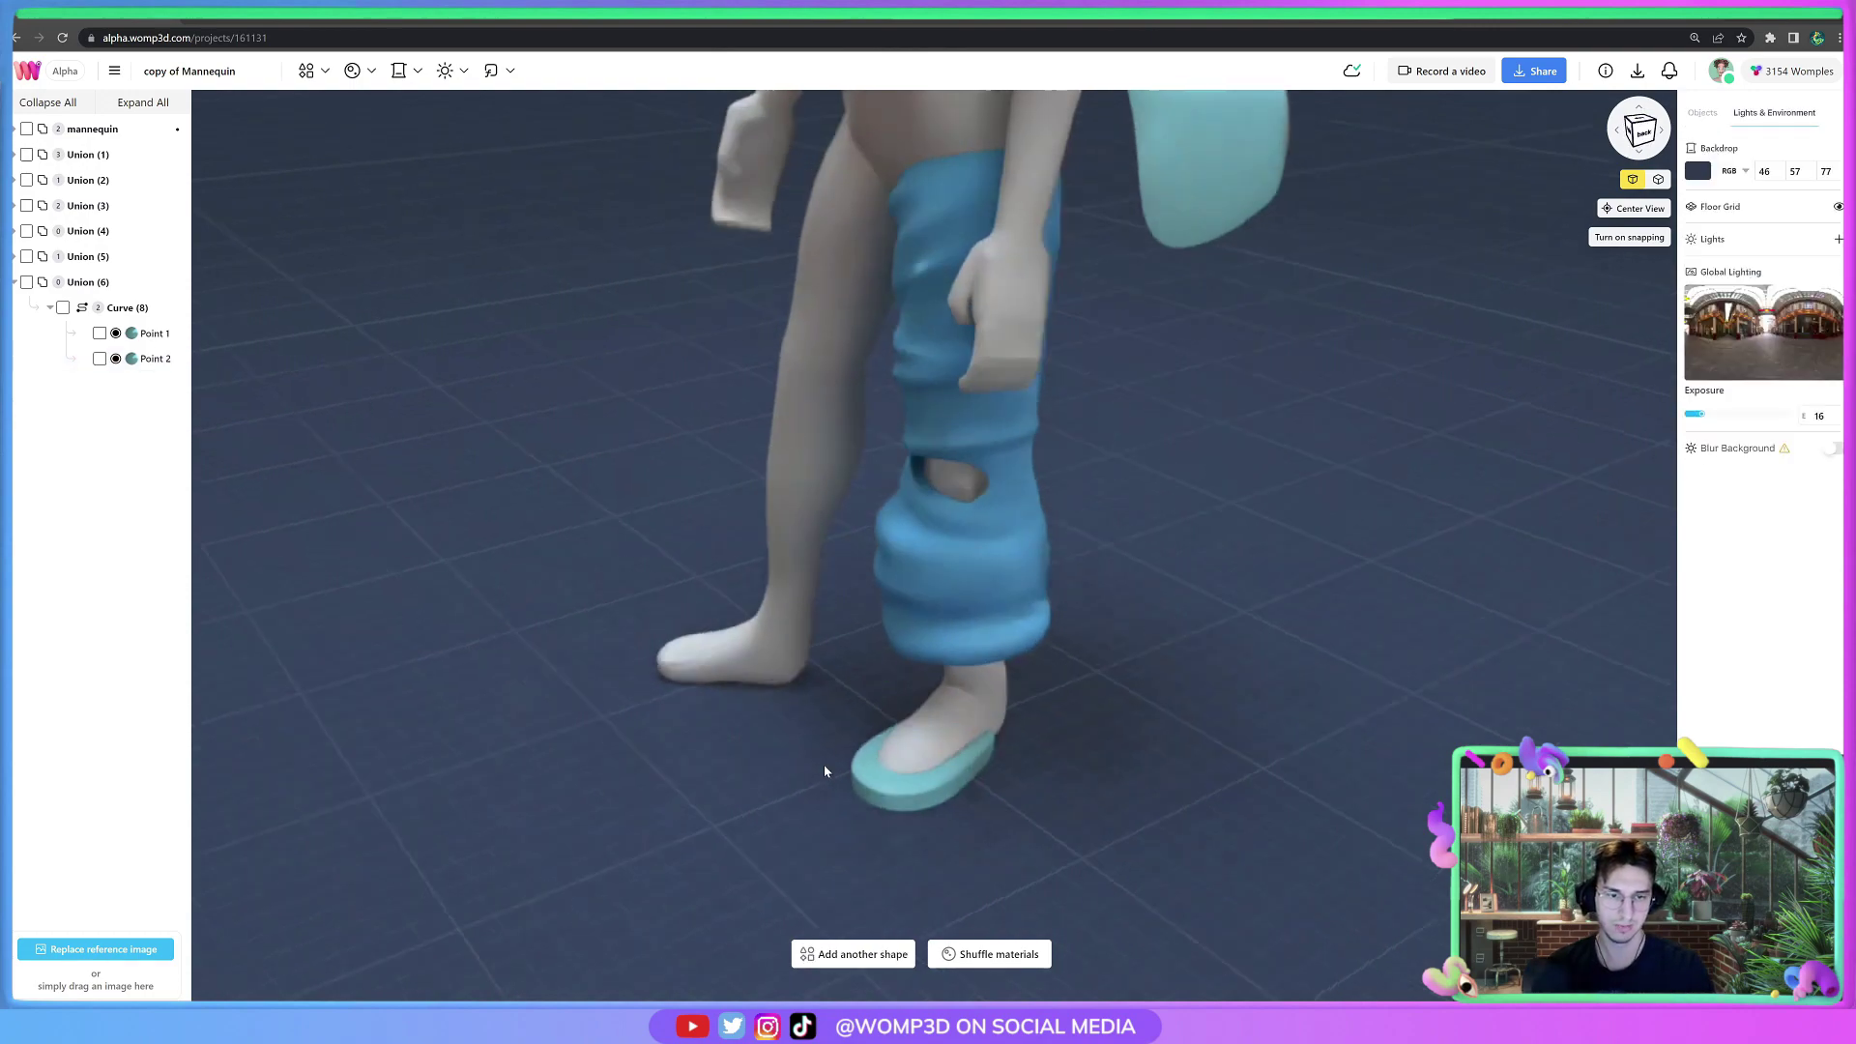
{"action": "left_click_drag", "start_coordinate": [950, 797], "coordinate": [1021, 792]}
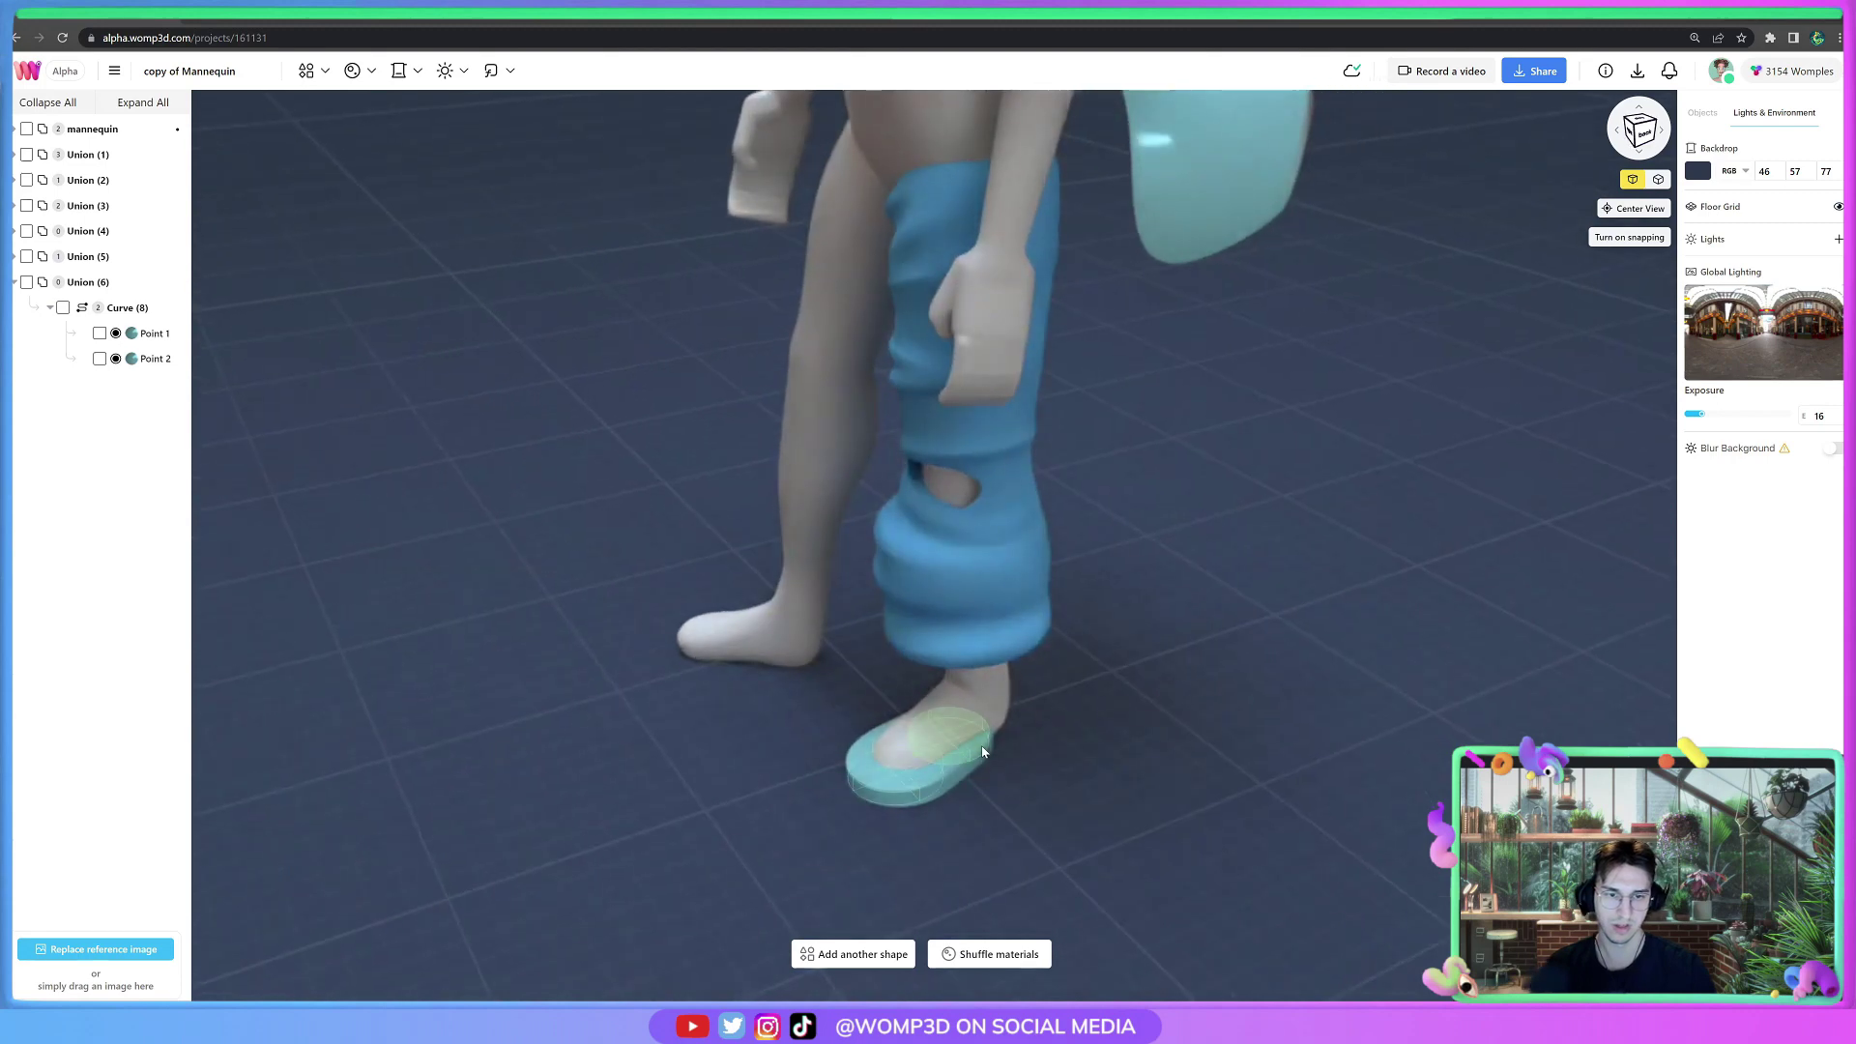
{"action": "left_click", "coordinate": [909, 749]}
{"action": "left_click_drag", "start_coordinate": [869, 766], "coordinate": [866, 764]}
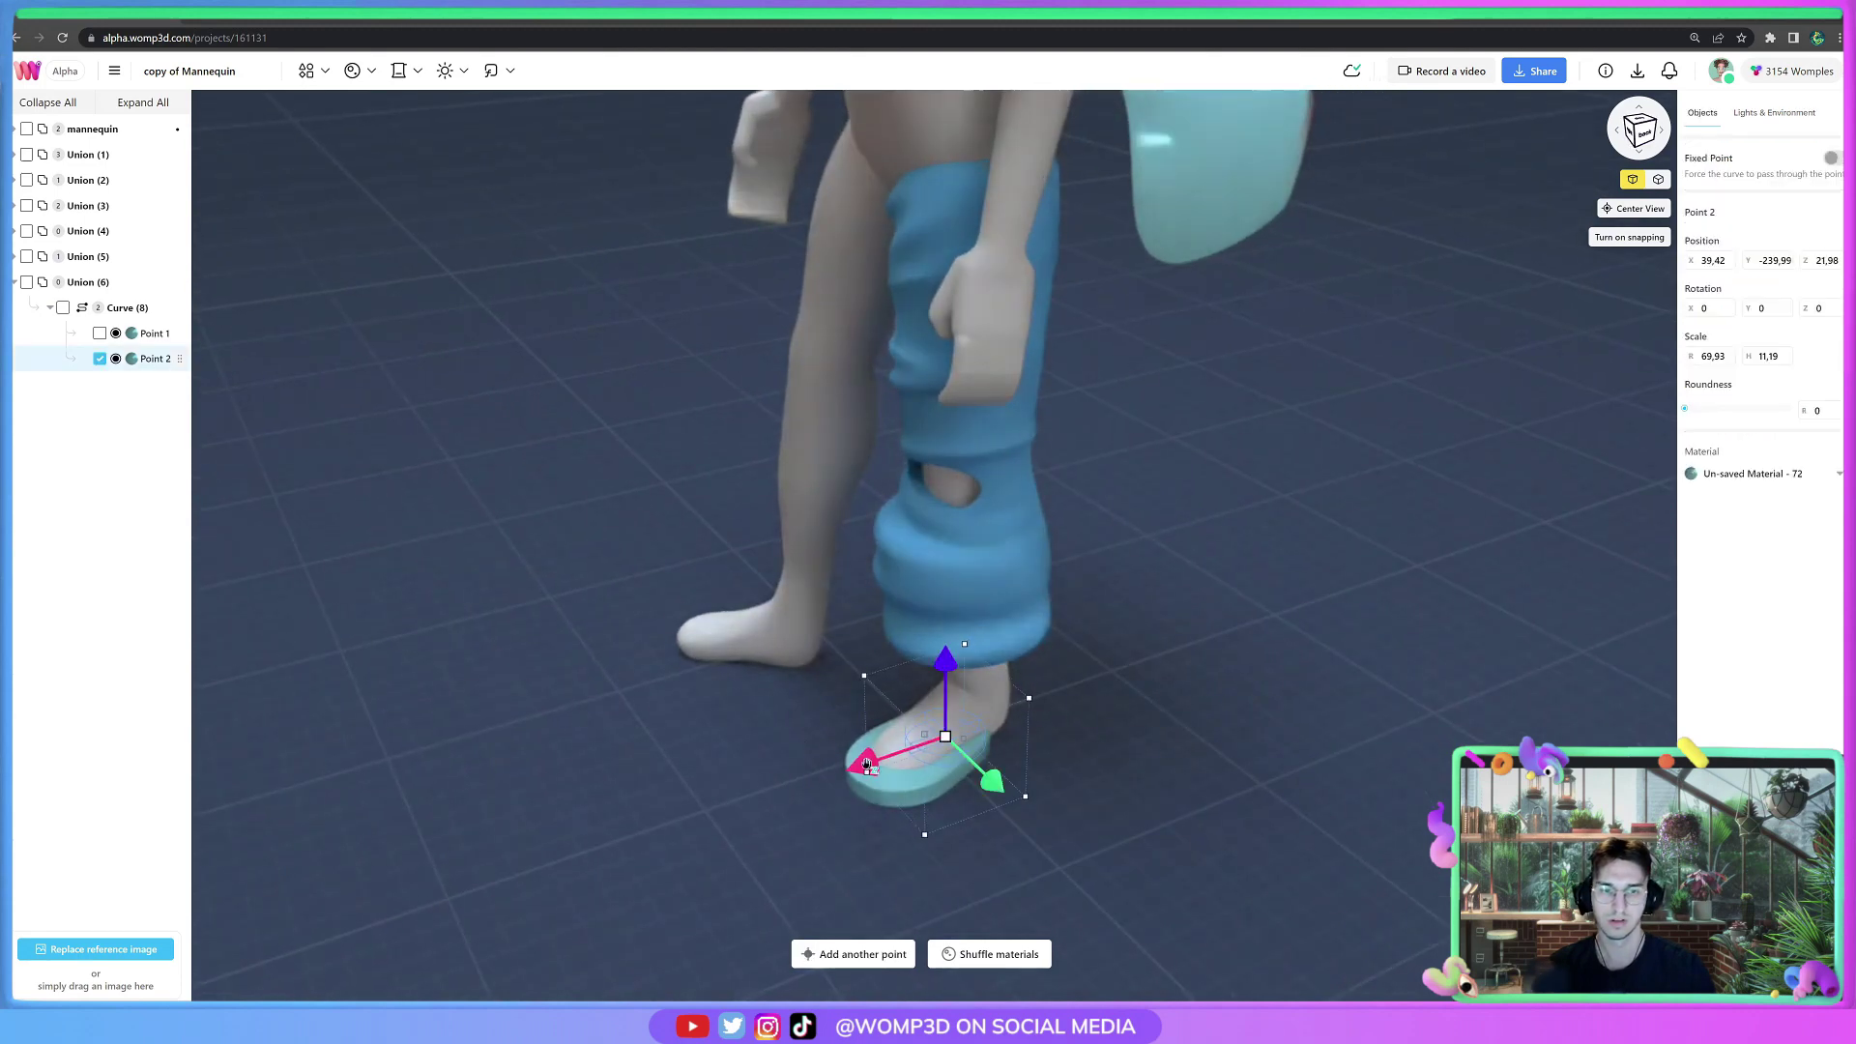
Add a third point to the sole curve and place it under the heel at about X 24.08, Z 91.64.
{"action": "left_click", "coordinate": [160, 308]}
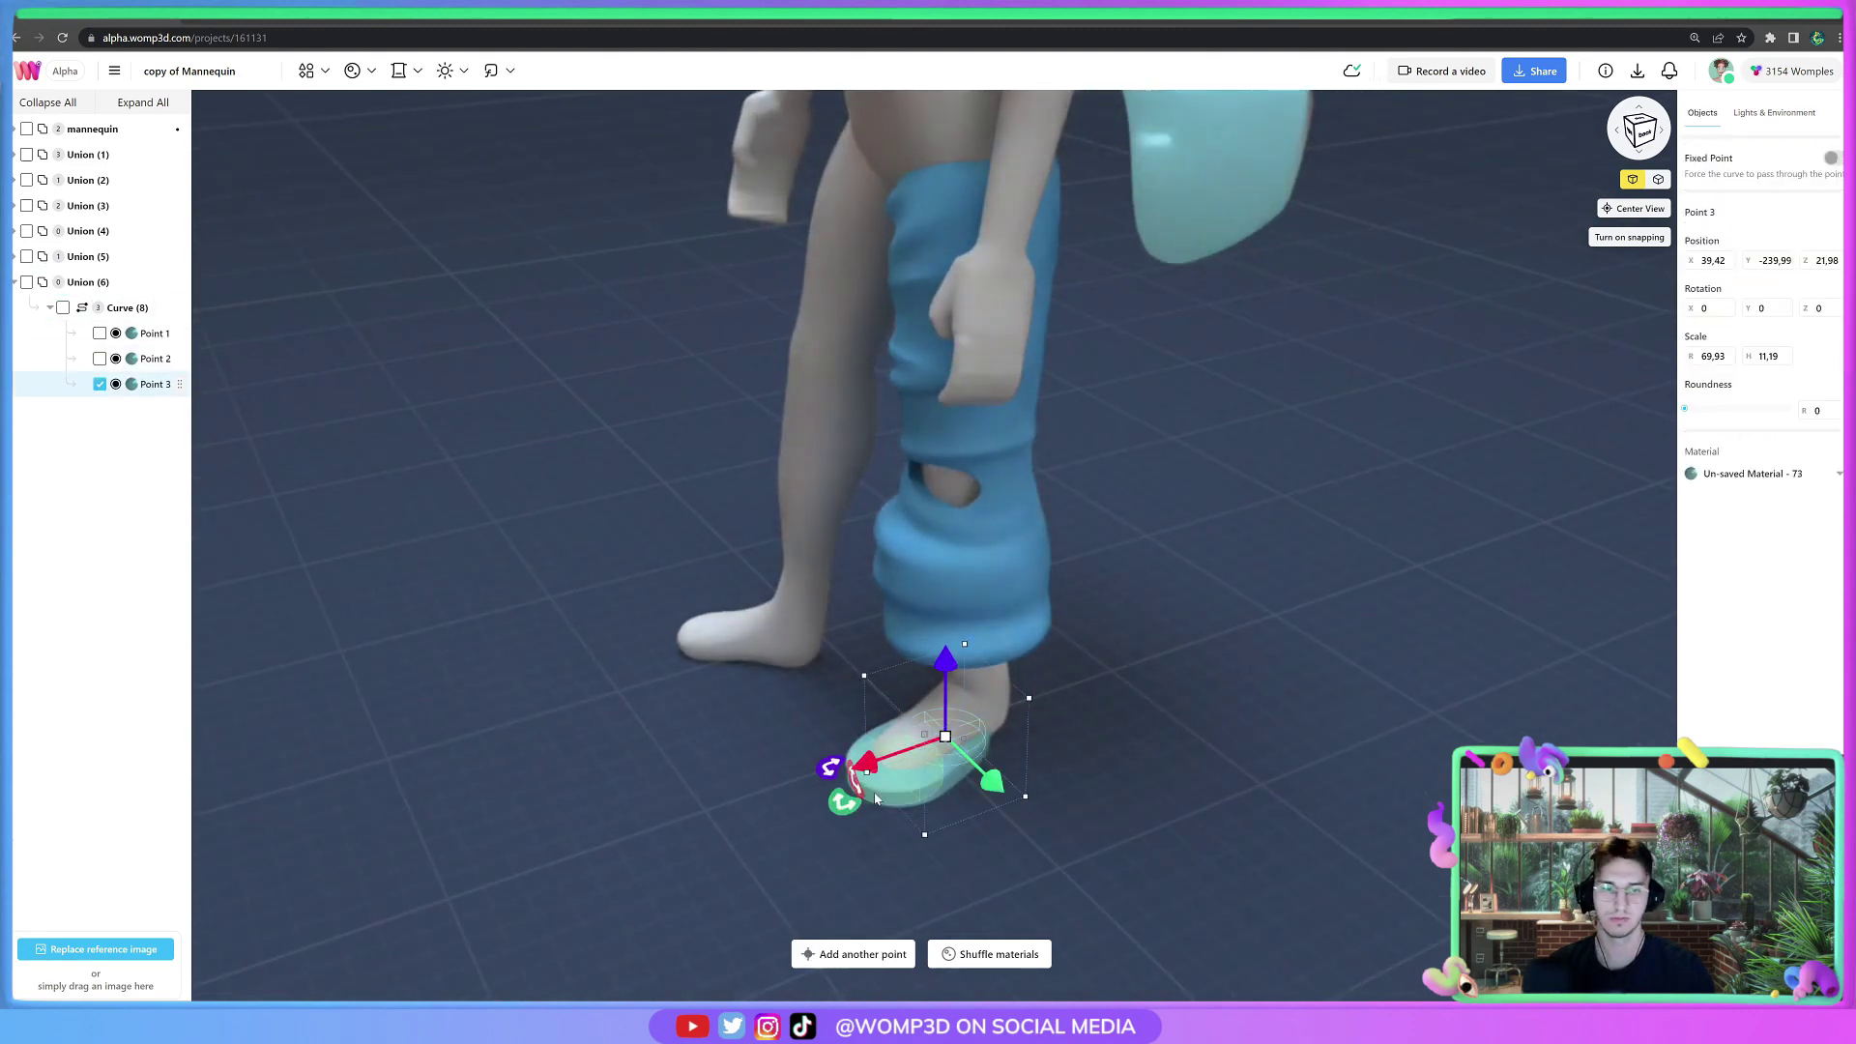
{"action": "left_click", "coordinate": [892, 744]}
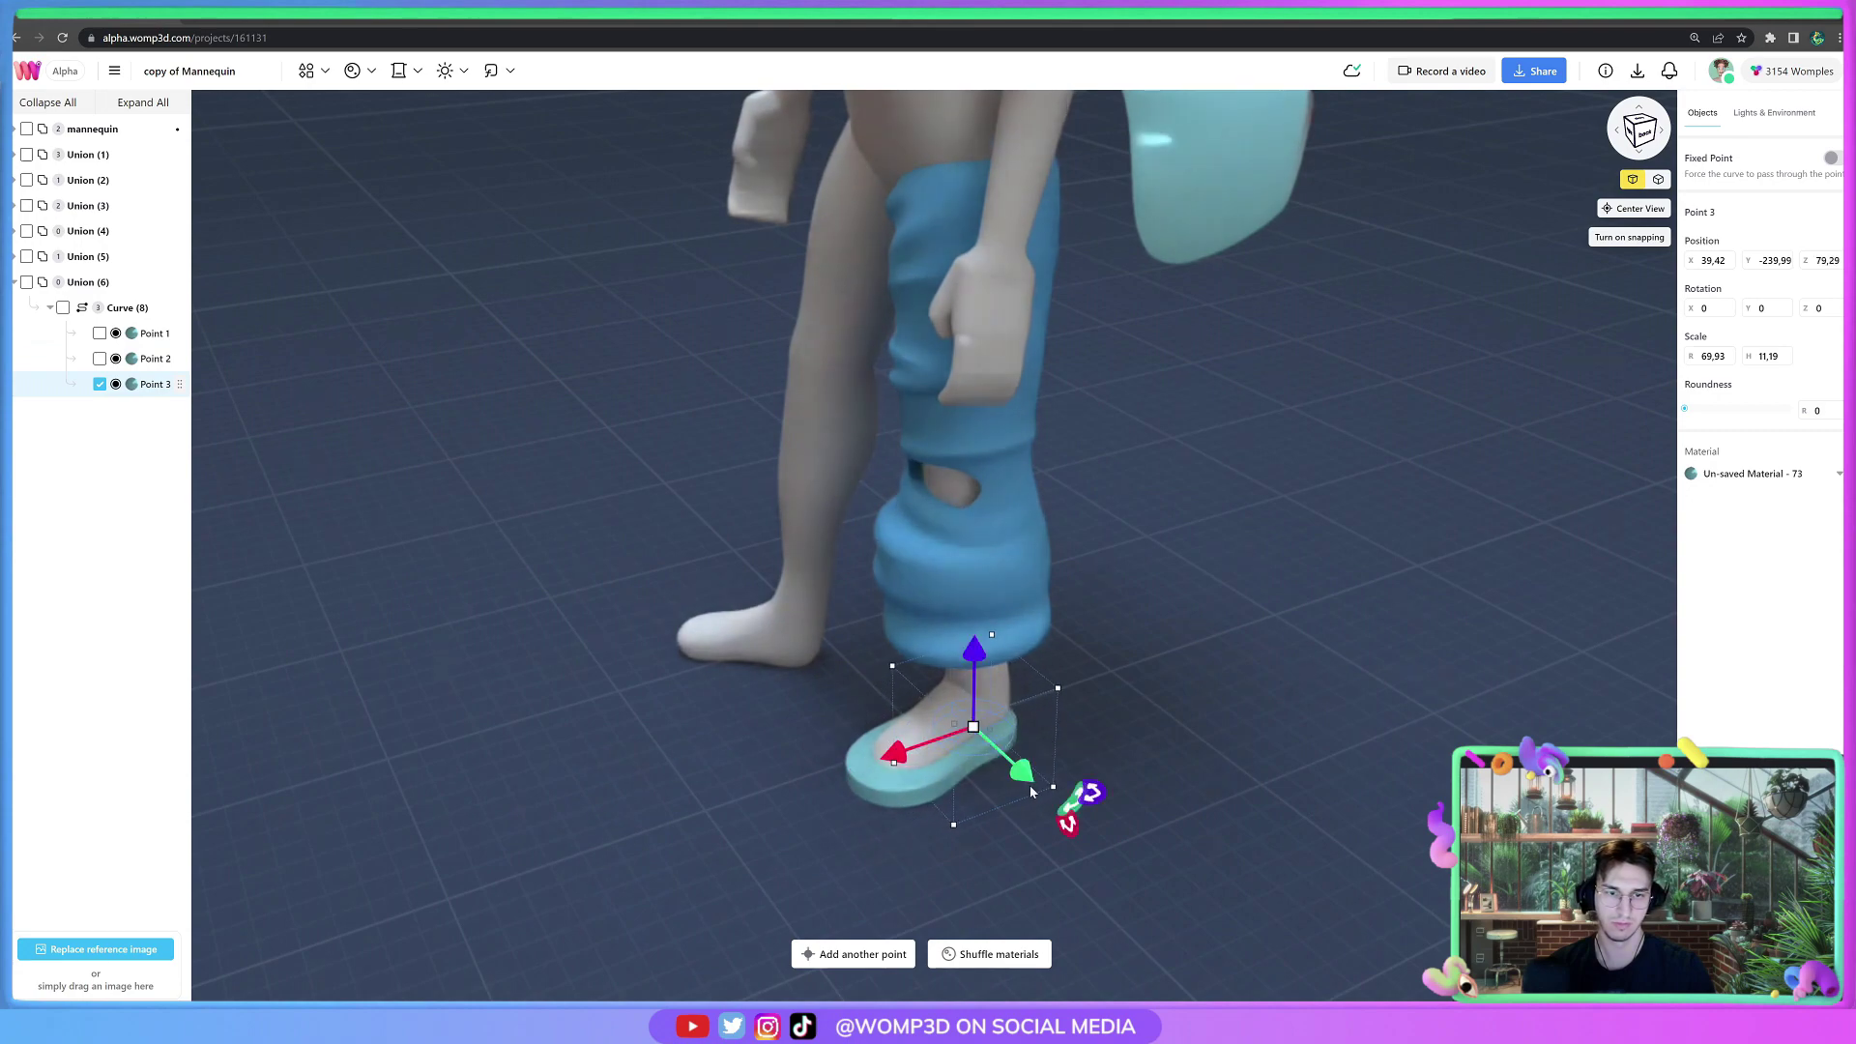
{"action": "left_click_drag", "start_coordinate": [1023, 770], "coordinate": [1019, 767]}
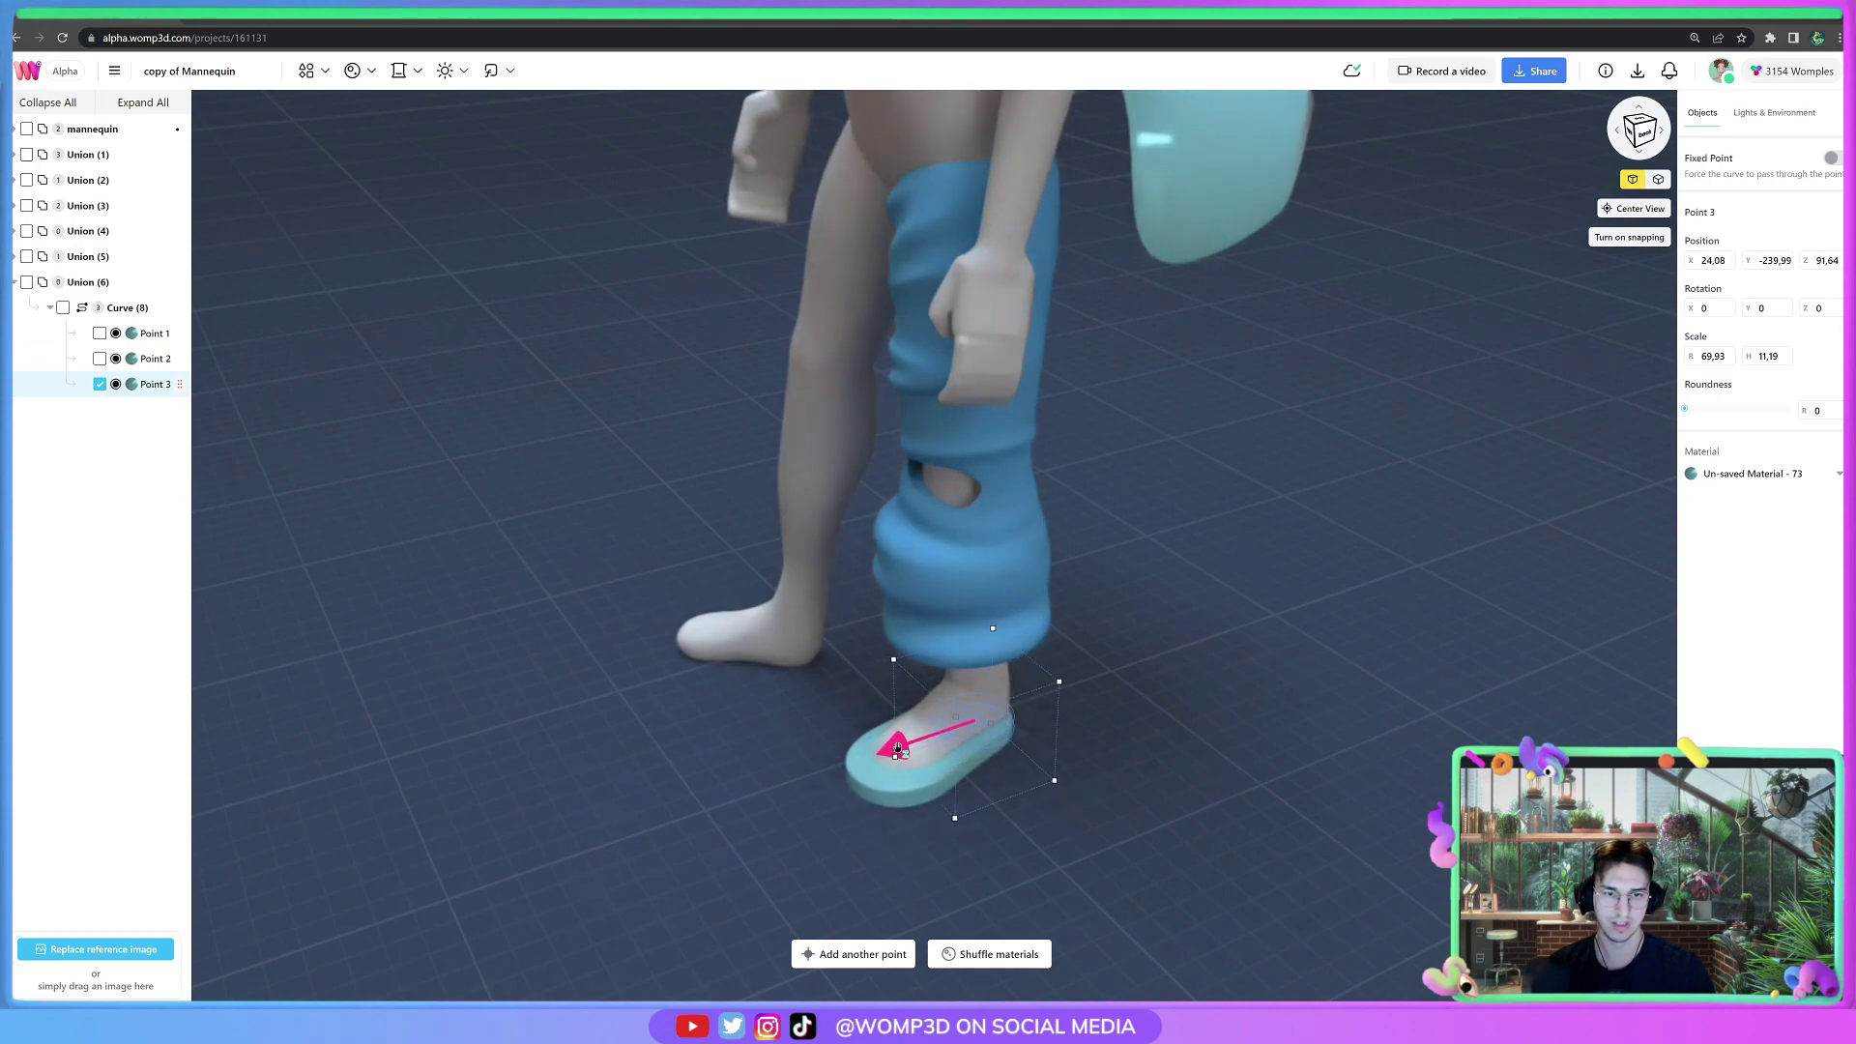
{"action": "left_click_drag", "start_coordinate": [898, 748], "coordinate": [901, 753]}
Duplicate the toe point in the shoe upper's curve, move the copy to about X 64.57, Y -182.85, Z -53.15 and rotate it.
{"action": "left_click_drag", "start_coordinate": [698, 772], "coordinate": [652, 764]}
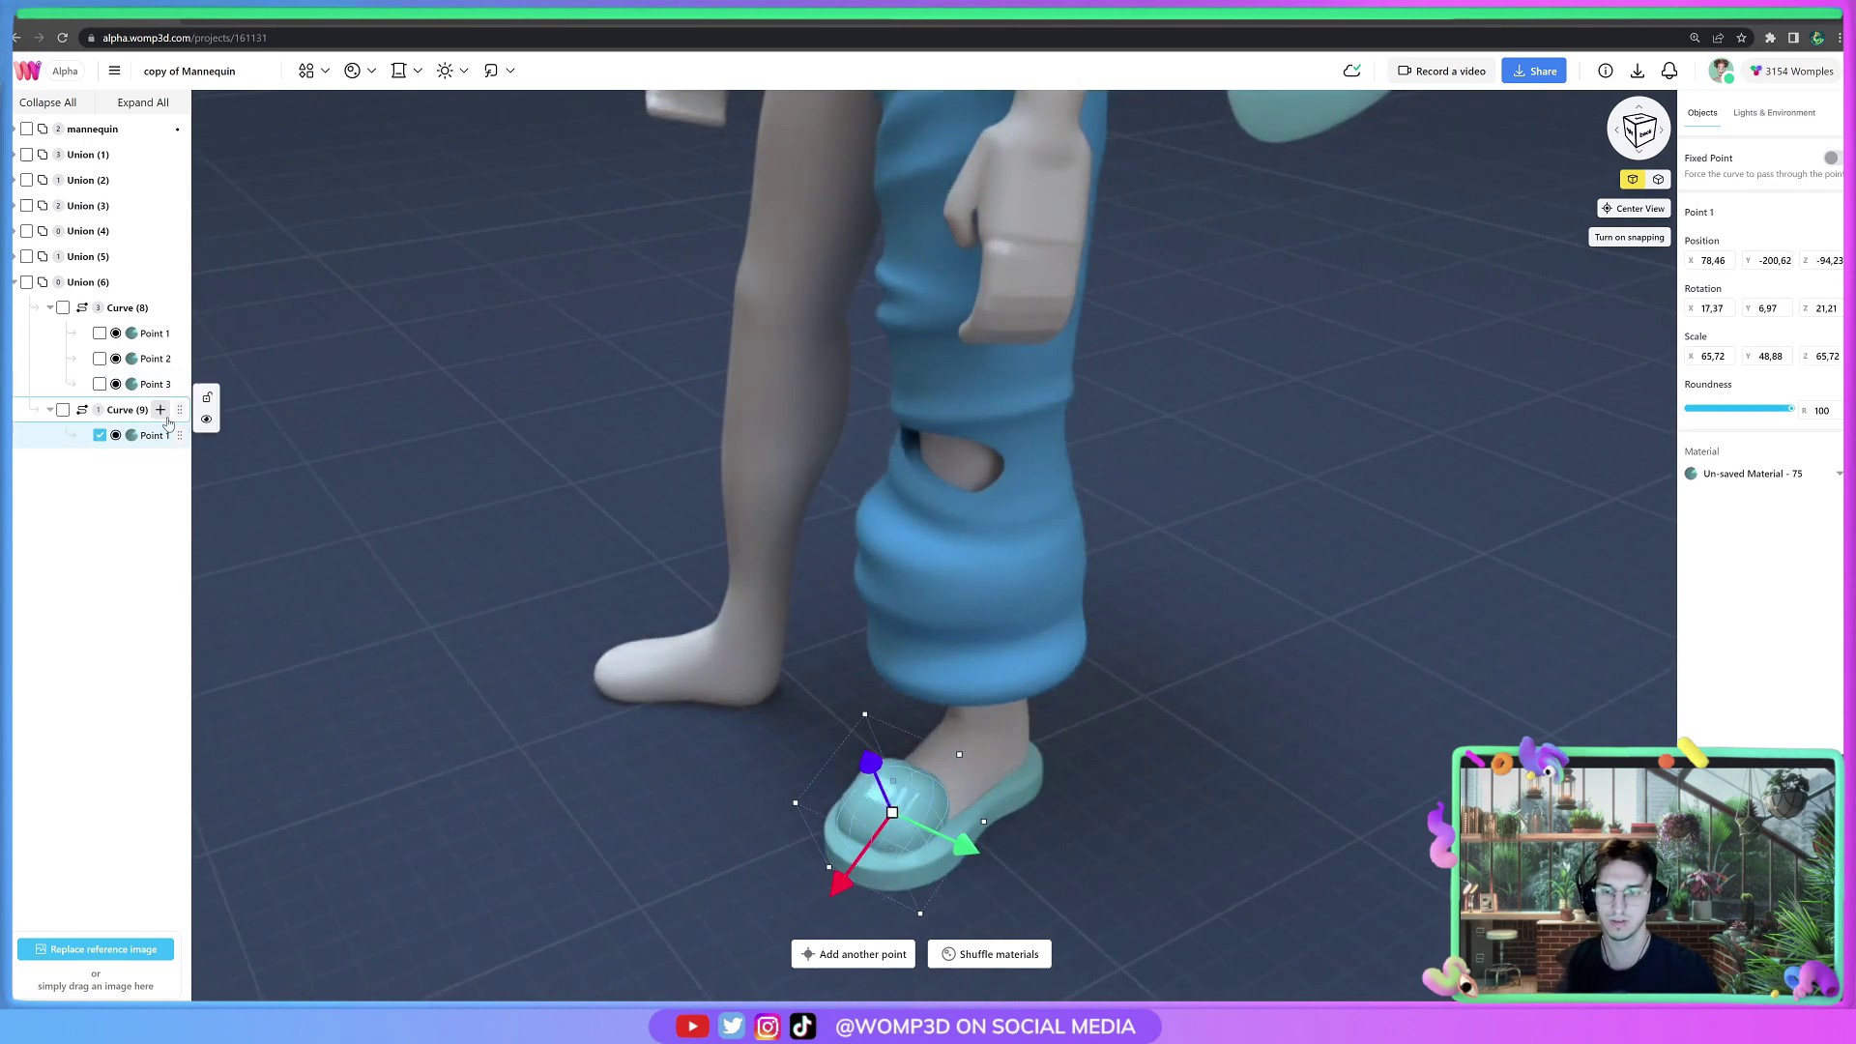
{"action": "key", "text": "ctrl+v"}
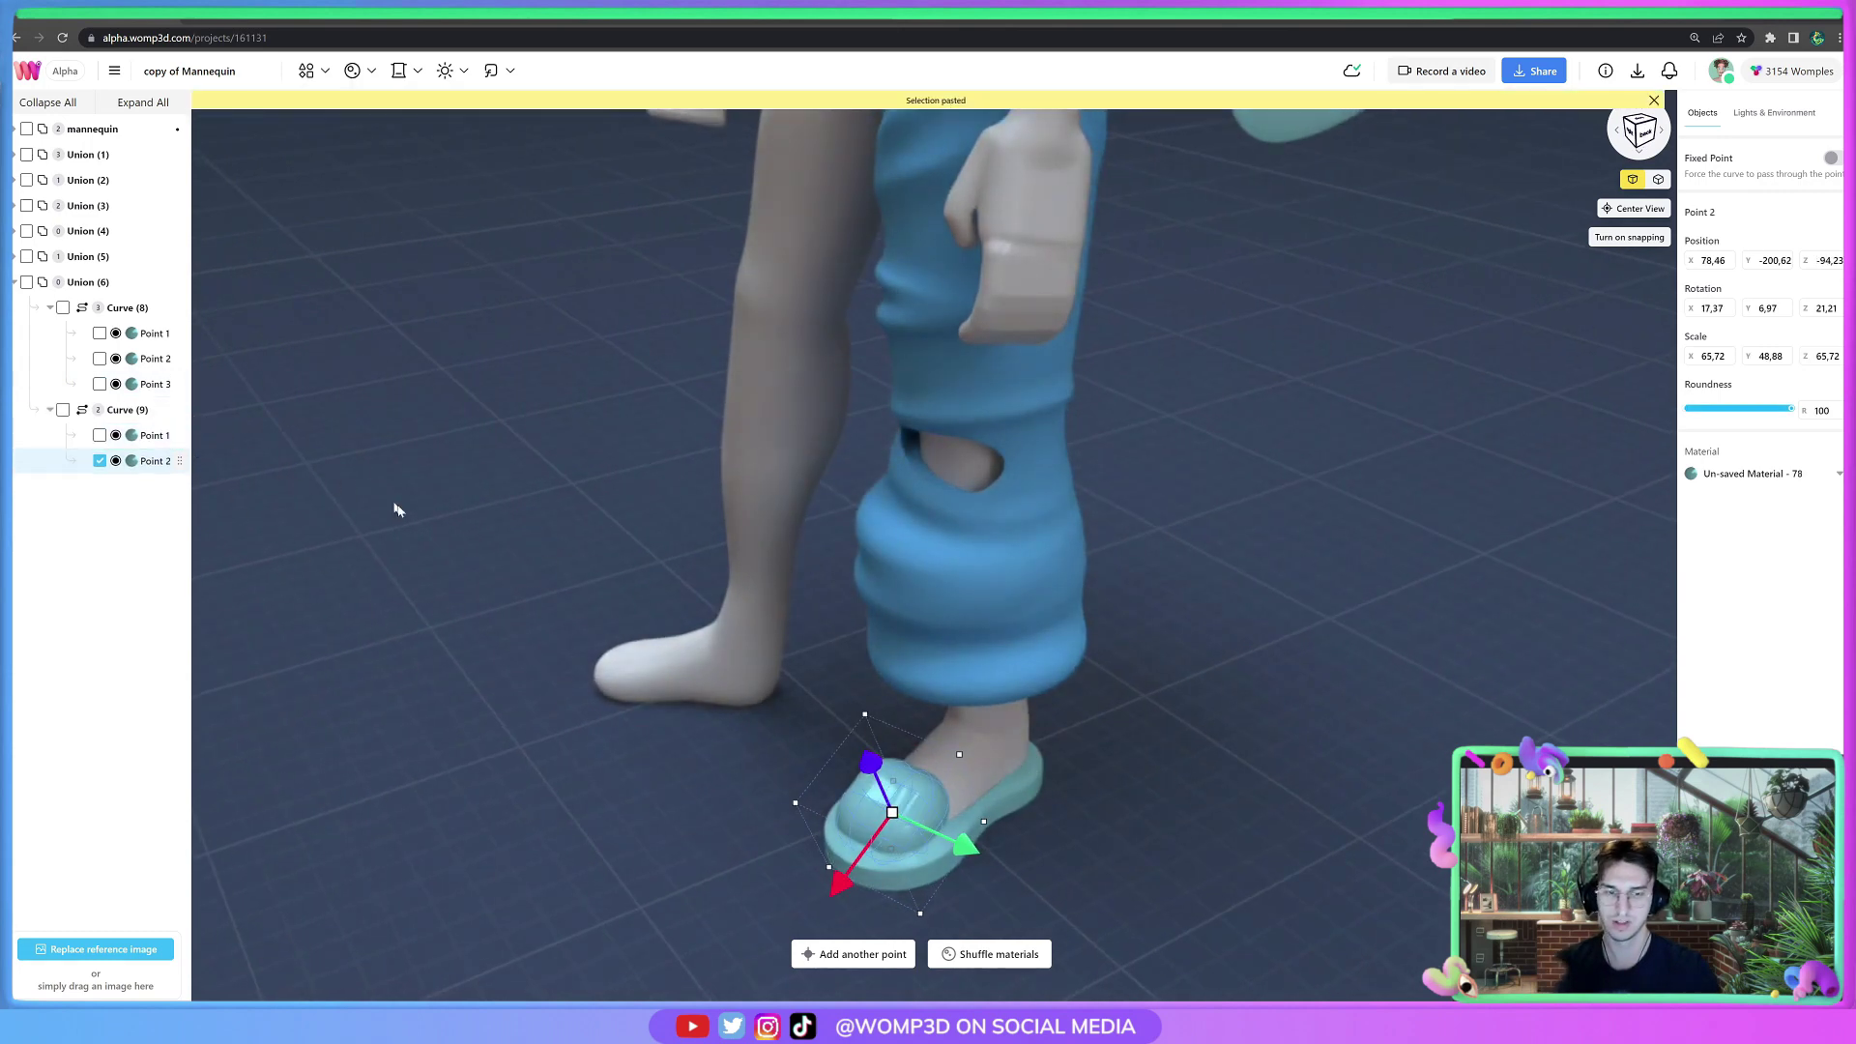
{"action": "left_click_drag", "start_coordinate": [1167, 774], "coordinate": [822, 813]}
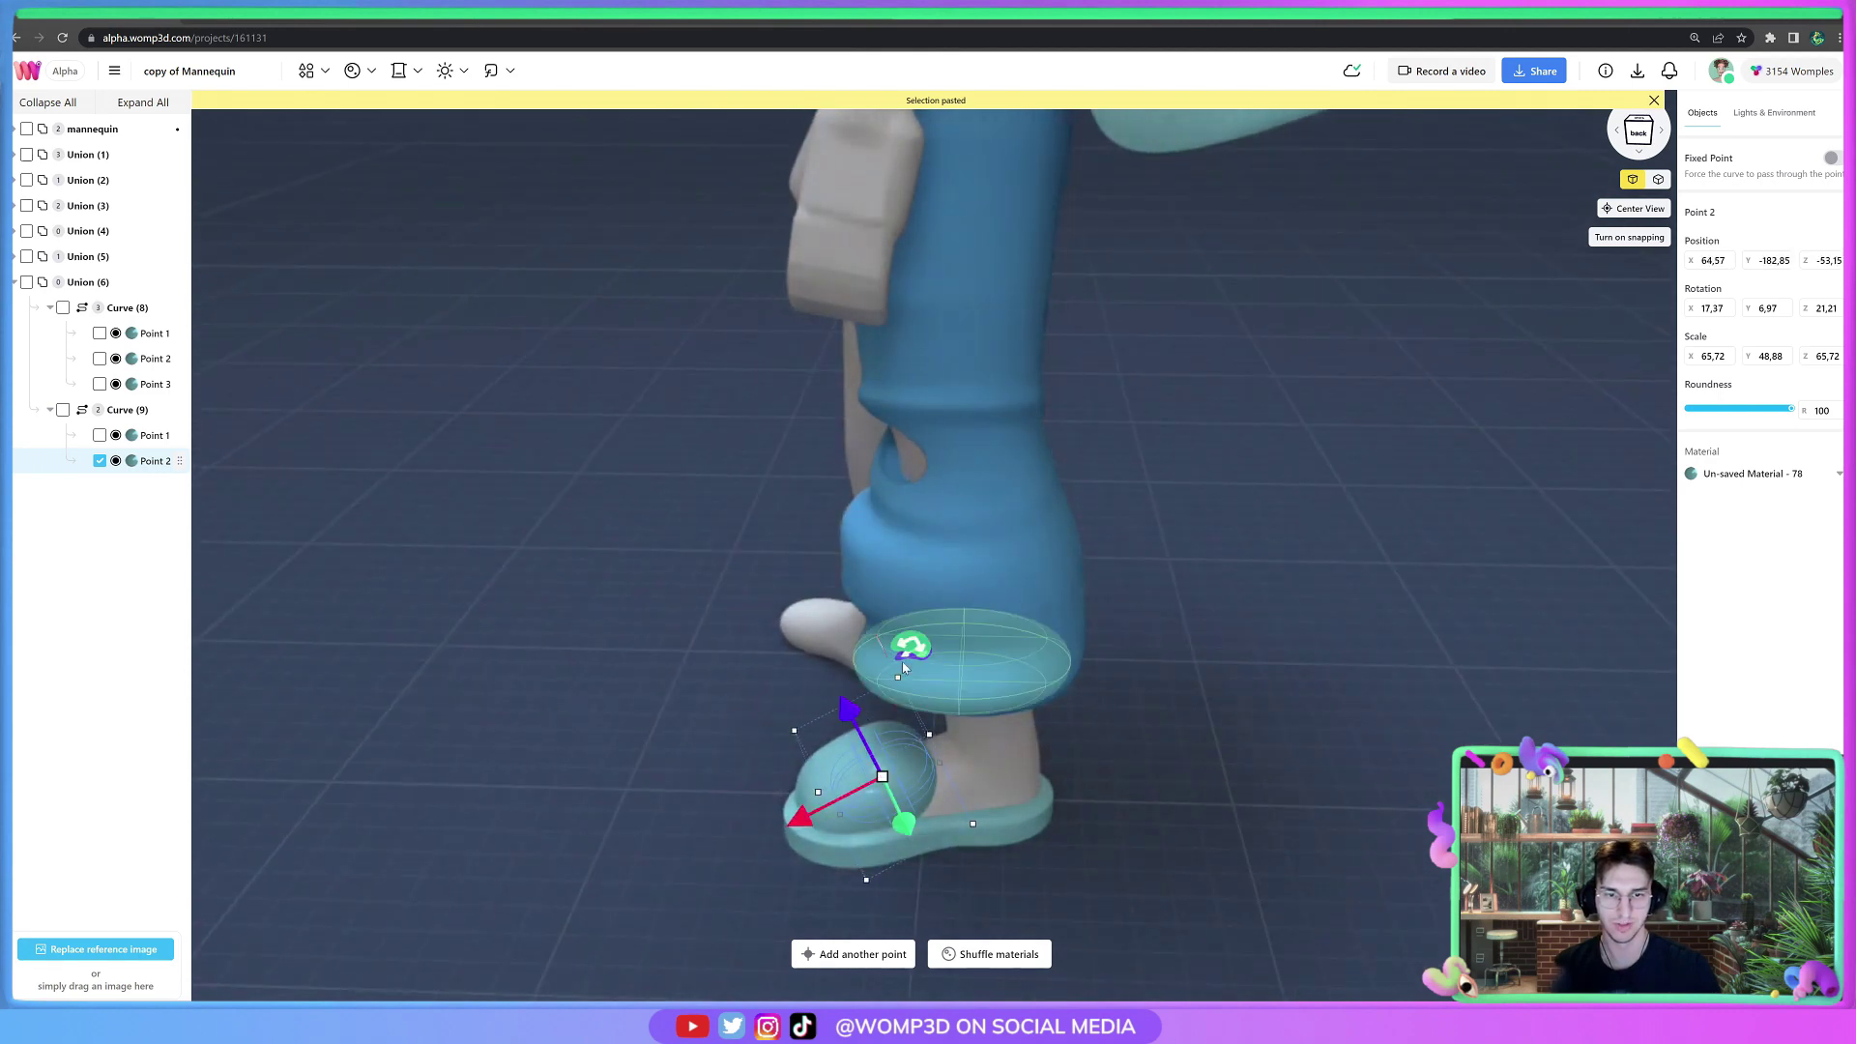
{"action": "left_click", "coordinate": [909, 647]}
{"action": "left_click_drag", "start_coordinate": [902, 674], "coordinate": [923, 648]}
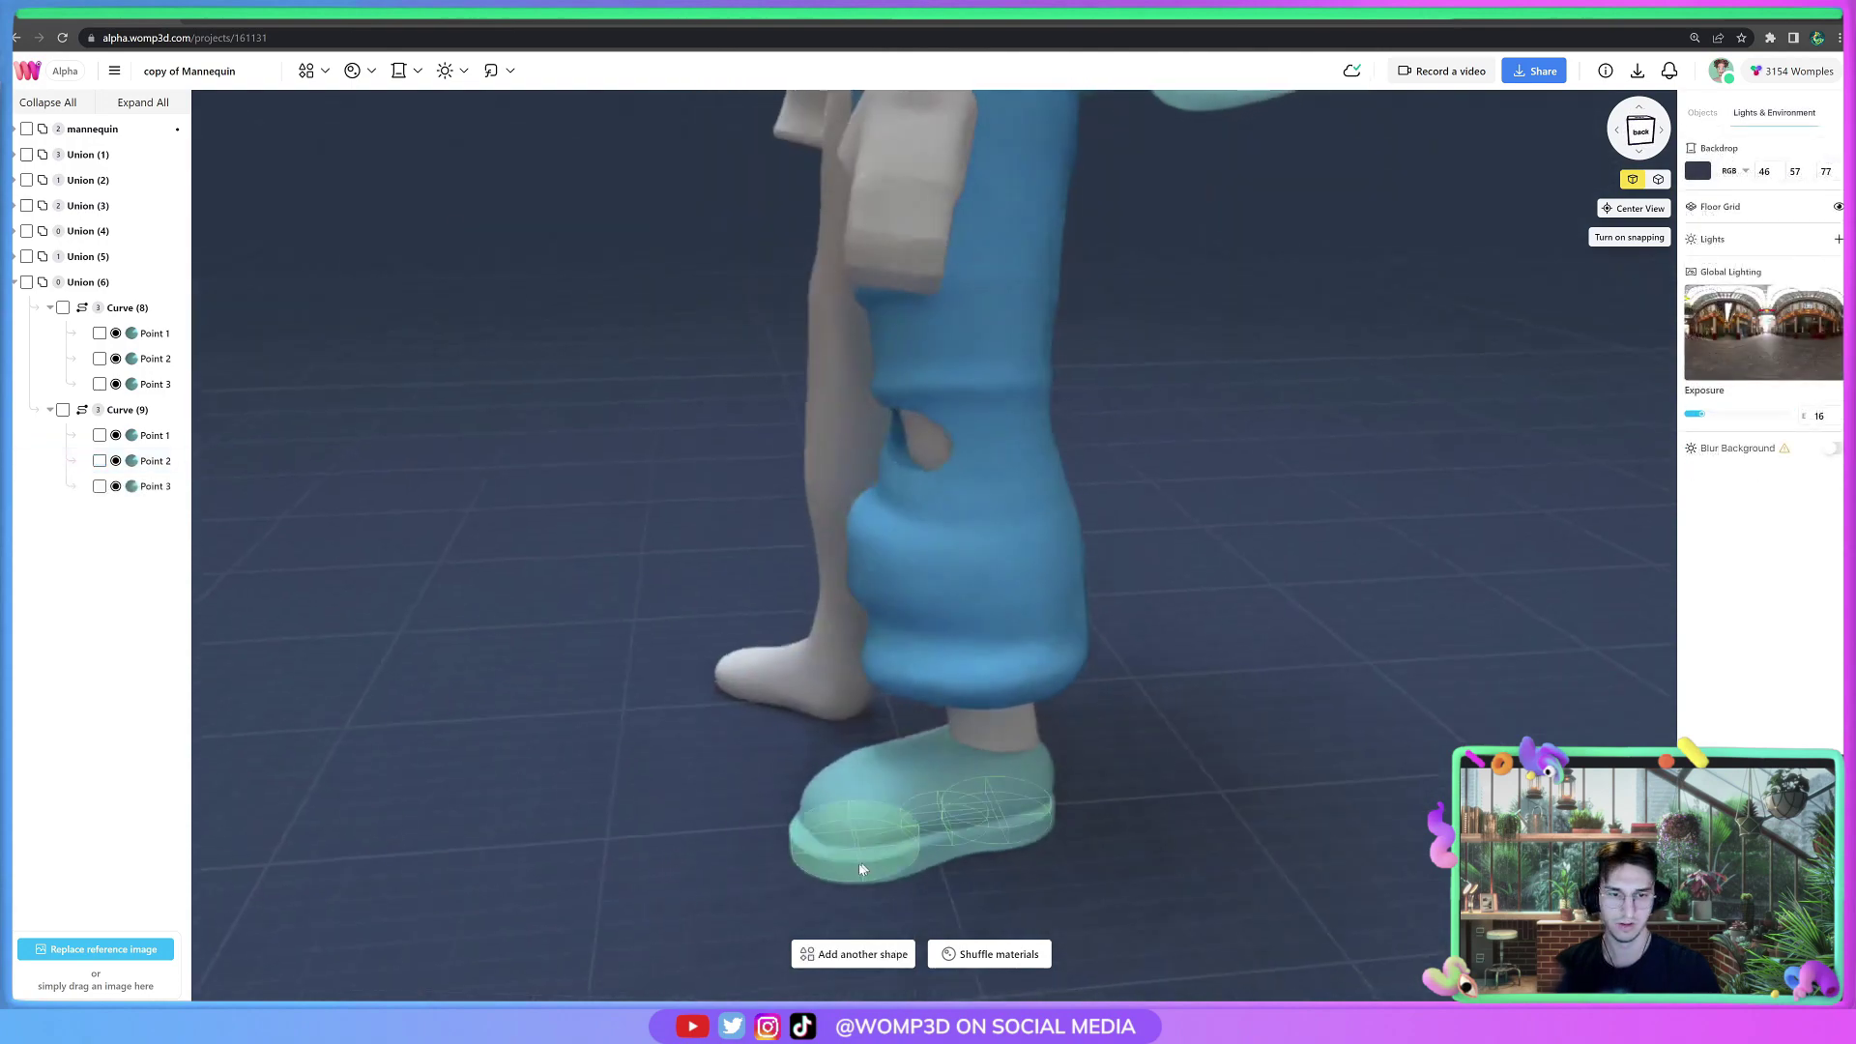
Shift the middle point of the shoe upper's curve slightly toward the toe.
{"action": "right_click_drag", "start_coordinate": [1119, 896], "coordinate": [977, 775]}
{"action": "left_click", "coordinate": [955, 785]}
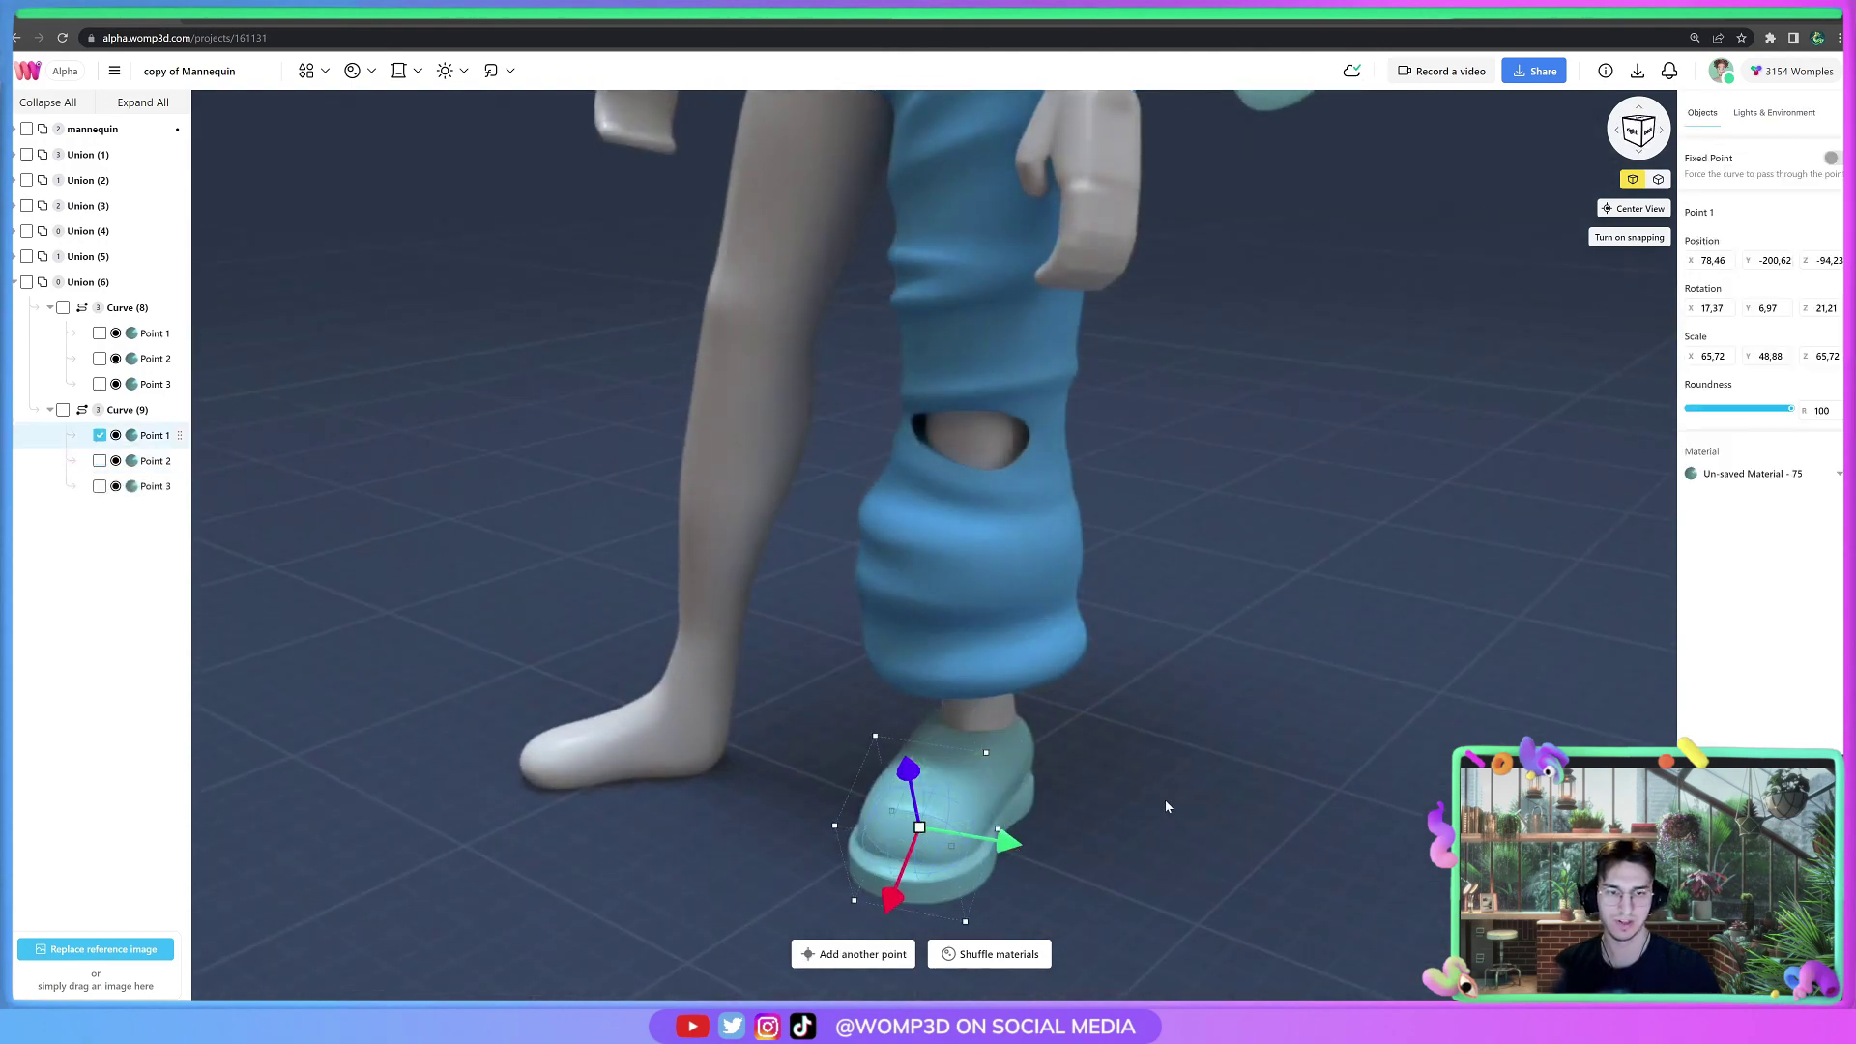
{"action": "left_click", "coordinate": [147, 468]}
{"action": "right_click_drag", "start_coordinate": [1200, 762], "coordinate": [1063, 833]}
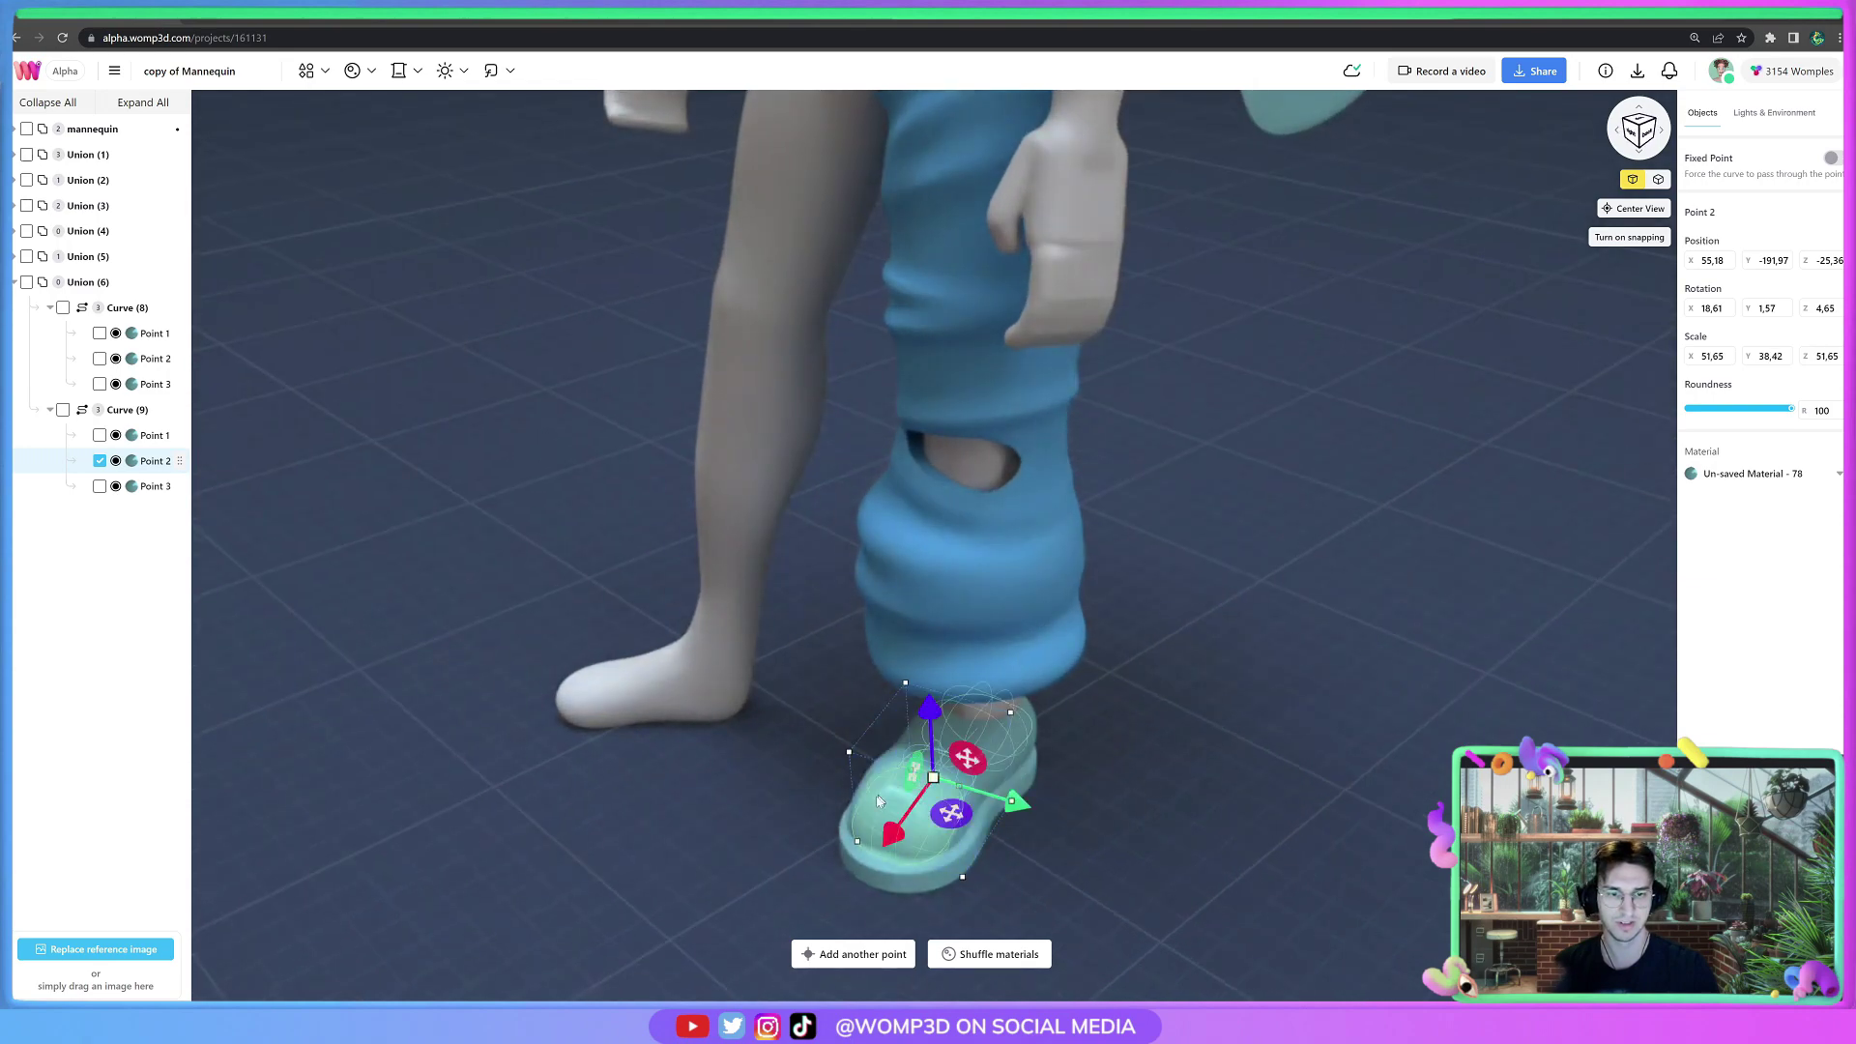
{"action": "left_click_drag", "start_coordinate": [899, 823], "coordinate": [897, 826]}
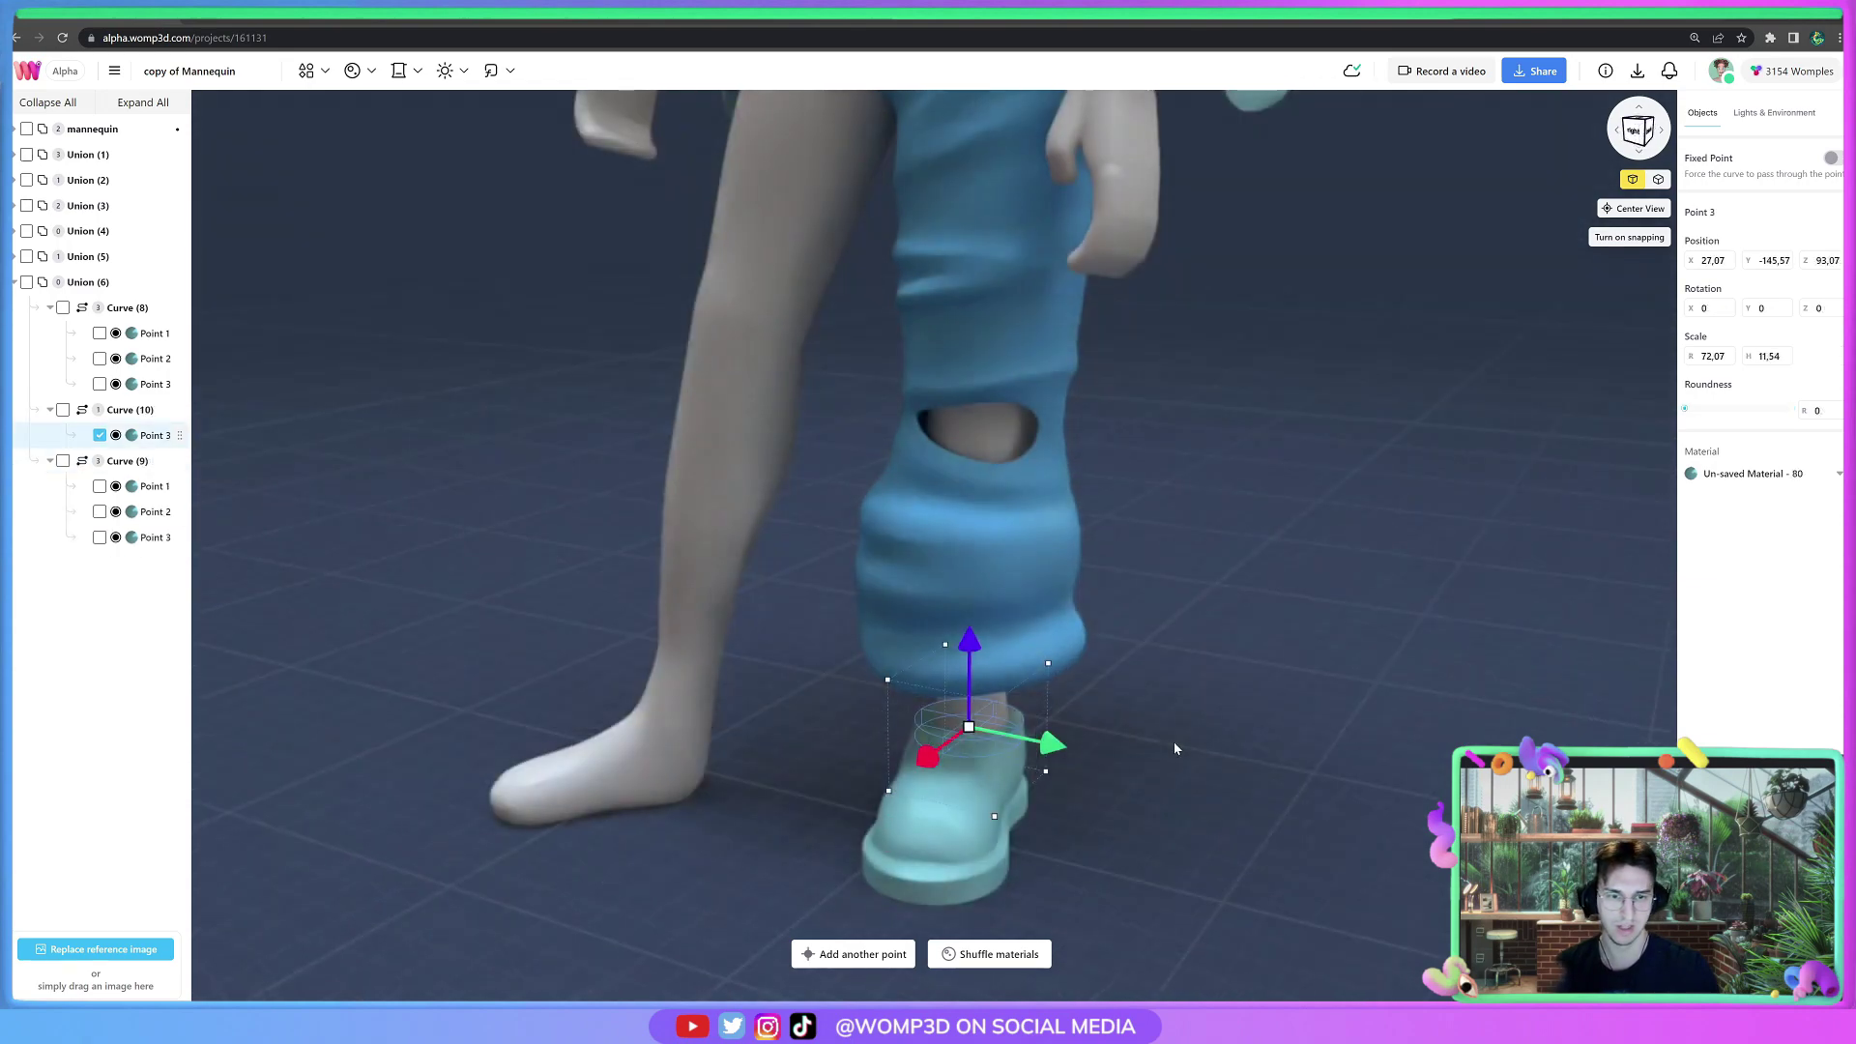
Shift the ankle curve's point to about Z 86.17, duplicate it, and raise the copy to about Y -102.92 to form the shoe's shaft.
{"action": "left_click_drag", "start_coordinate": [837, 741], "coordinate": [692, 707]}
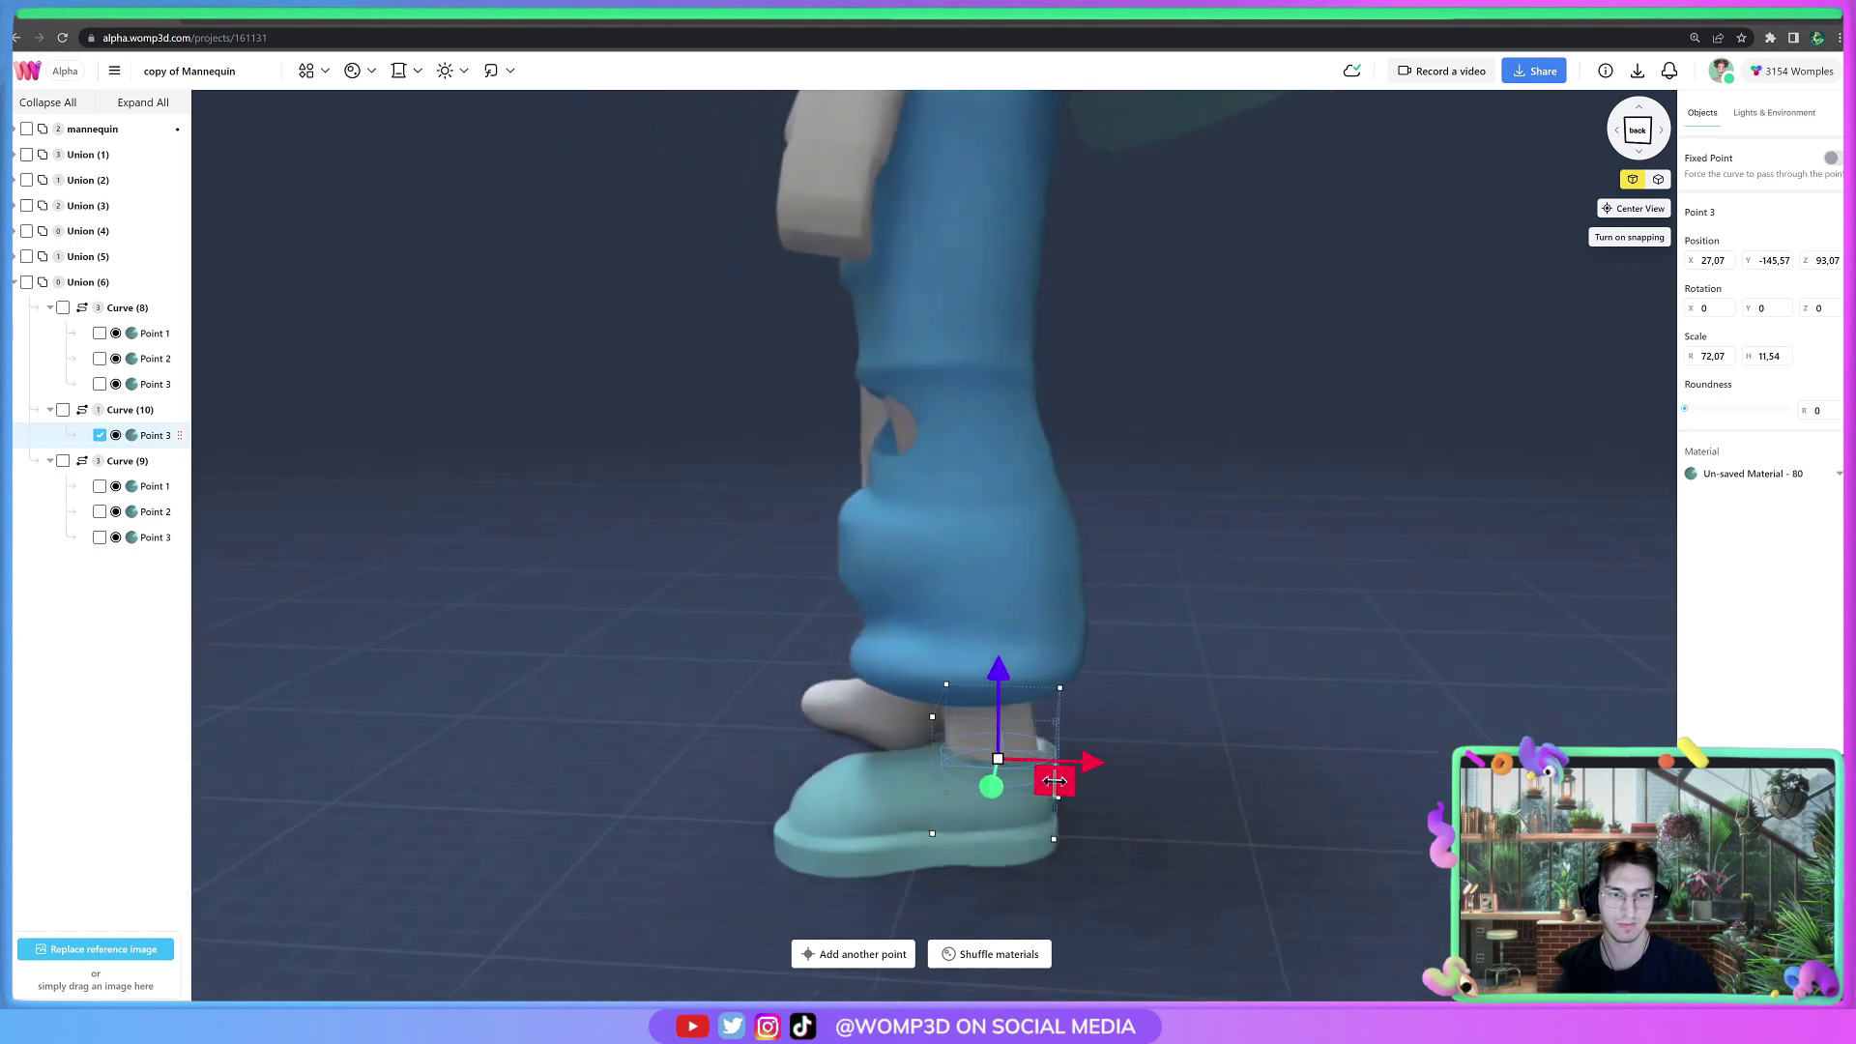
{"action": "left_click_drag", "start_coordinate": [1085, 765], "coordinate": [1080, 764]}
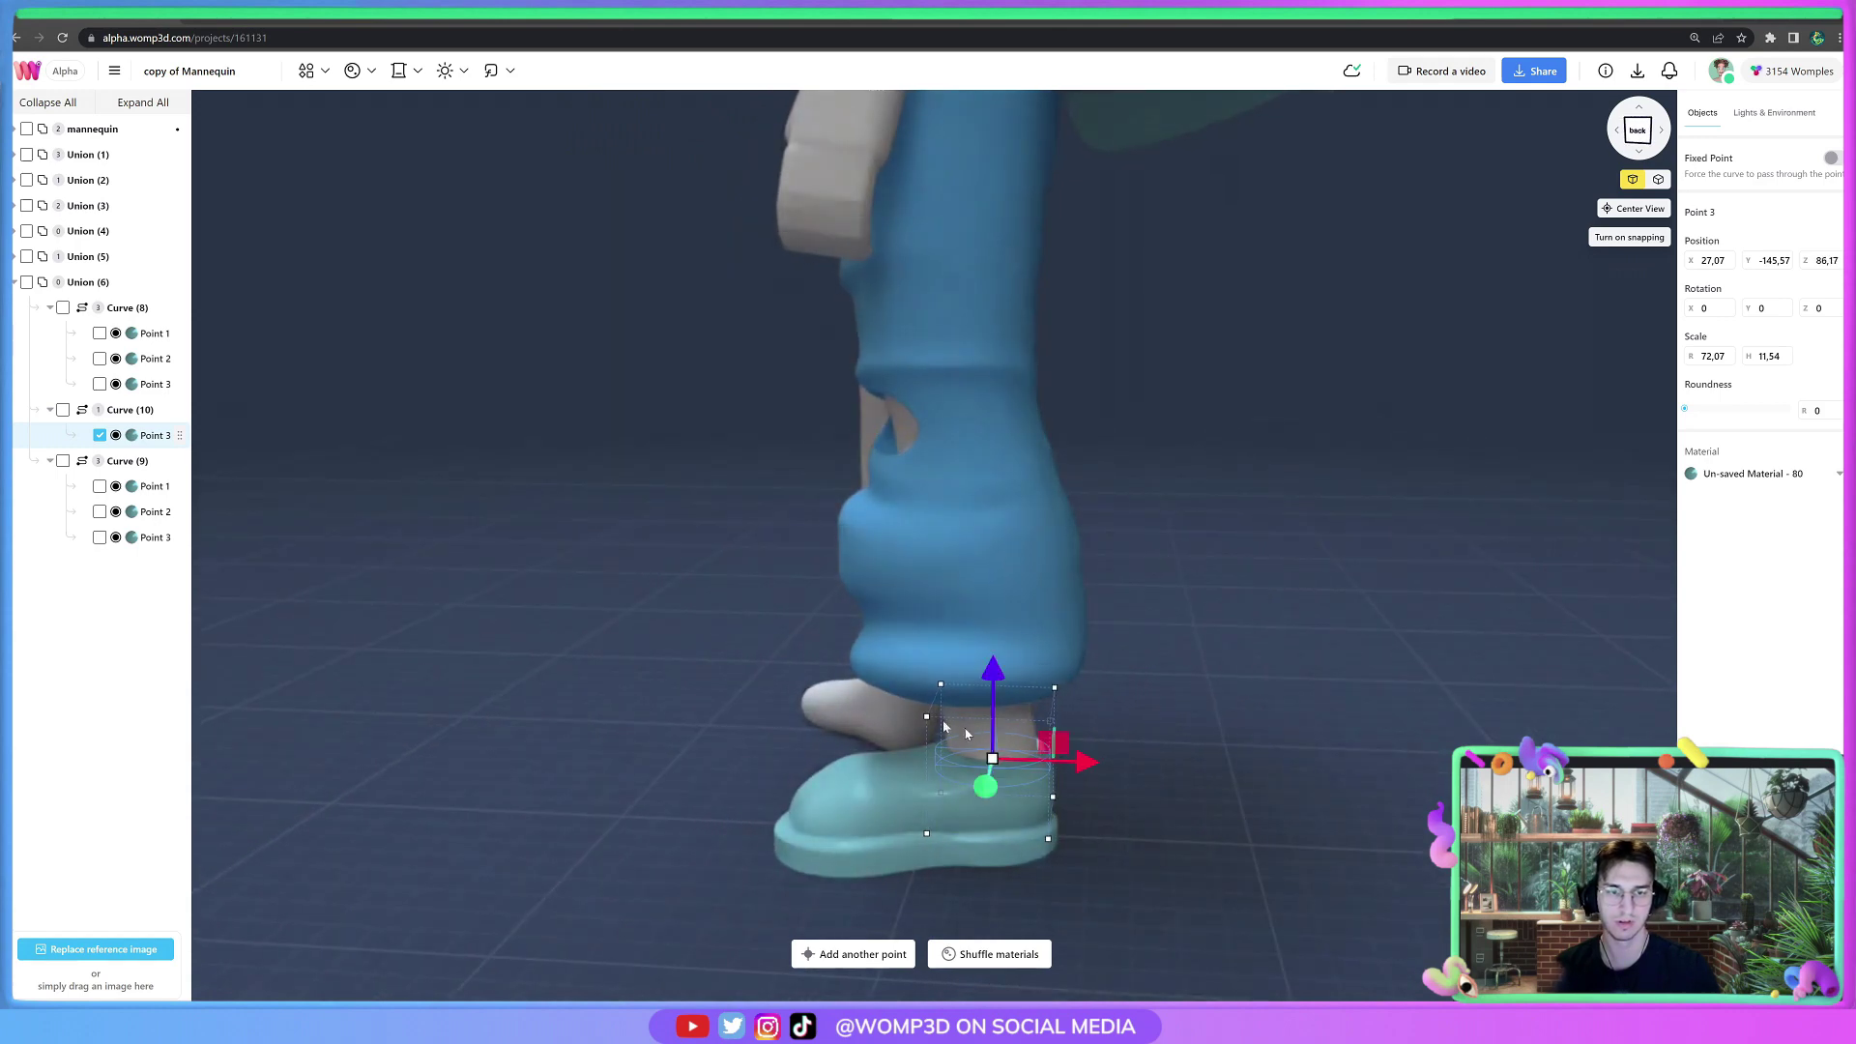
{"action": "left_click", "coordinate": [161, 411]}
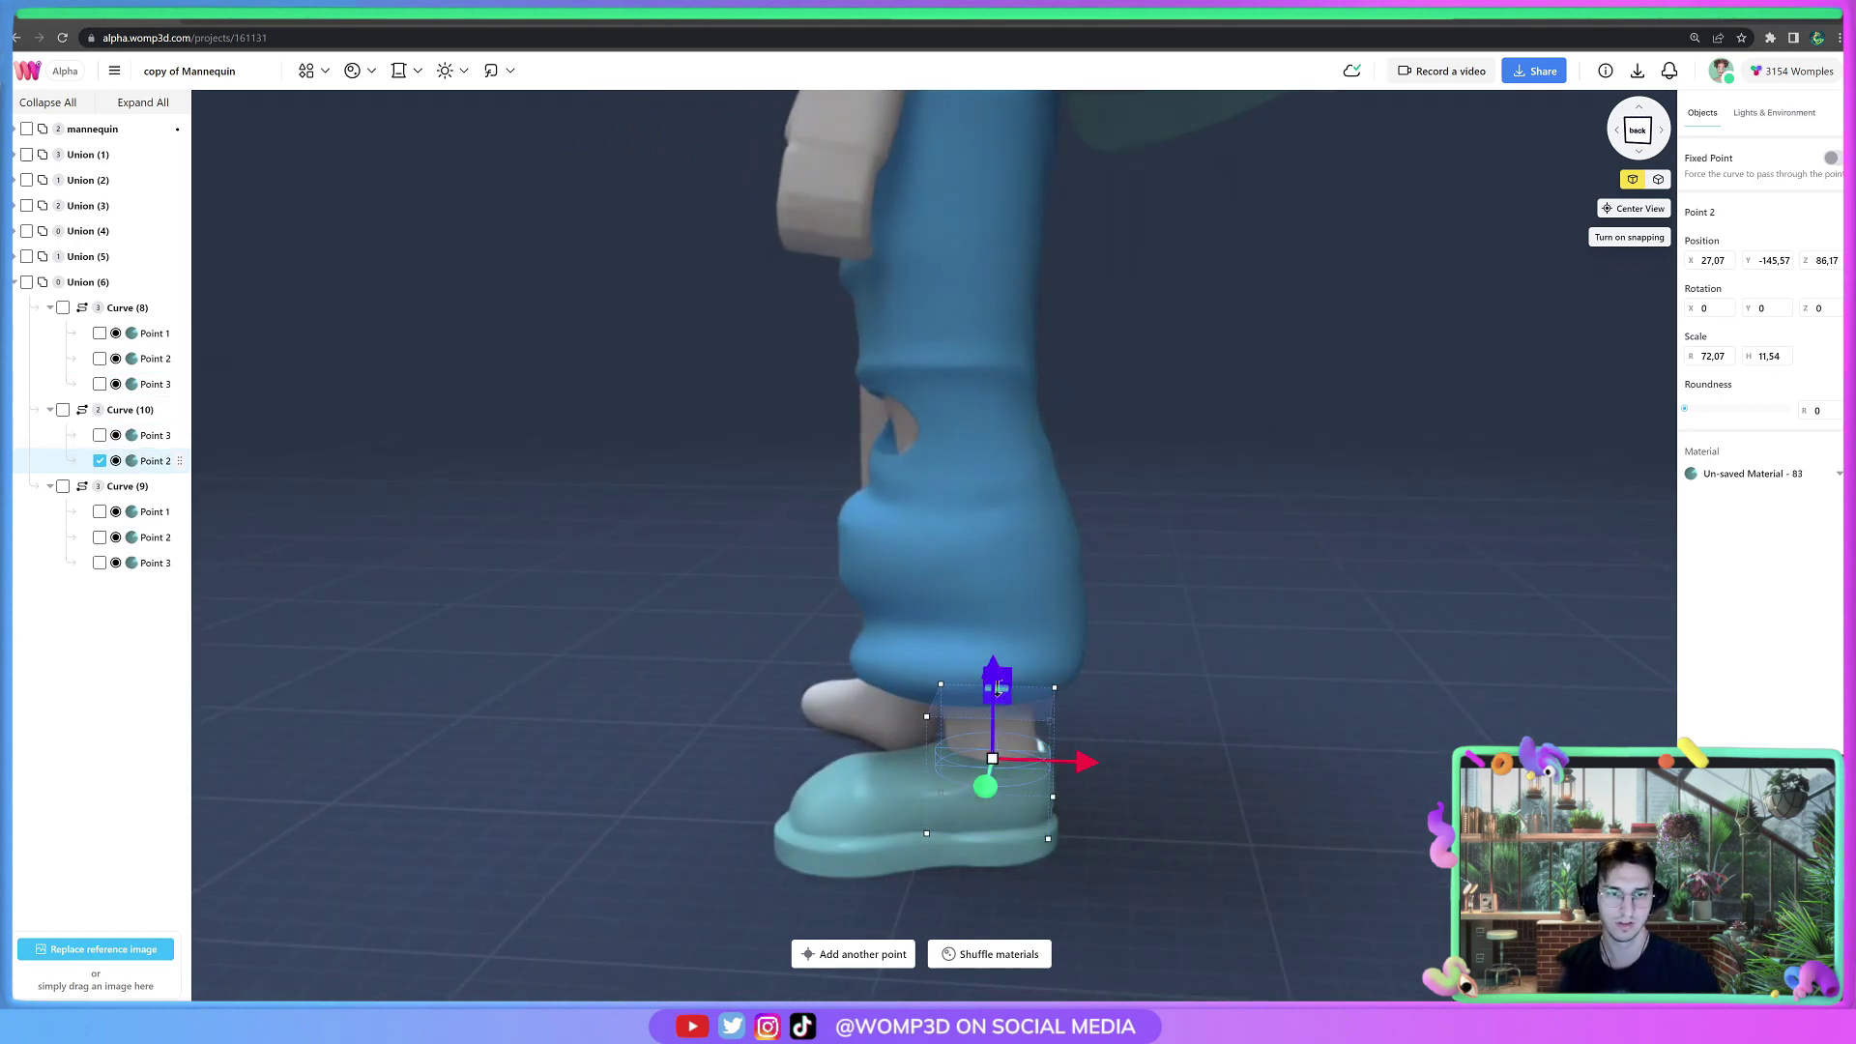
{"action": "left_click_drag", "start_coordinate": [990, 663], "coordinate": [983, 640]}
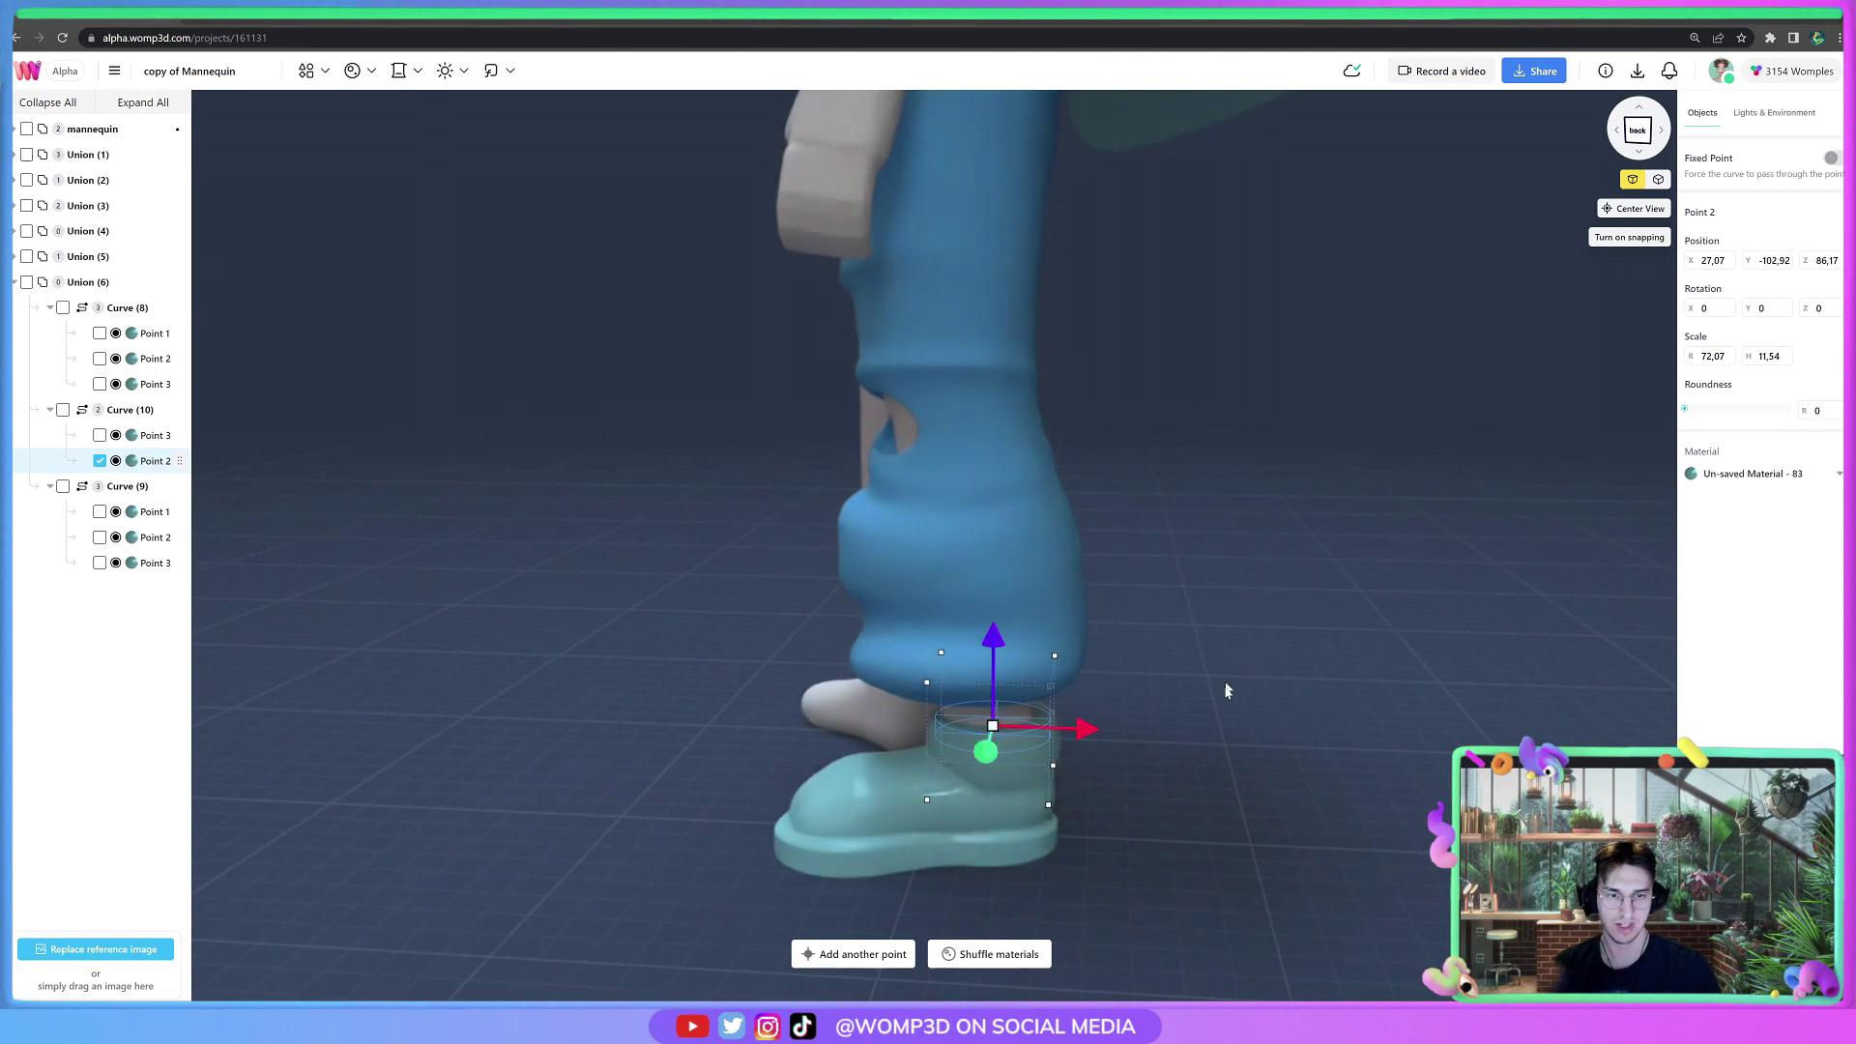
{"action": "left_click_drag", "start_coordinate": [1226, 691], "coordinate": [1418, 705]}
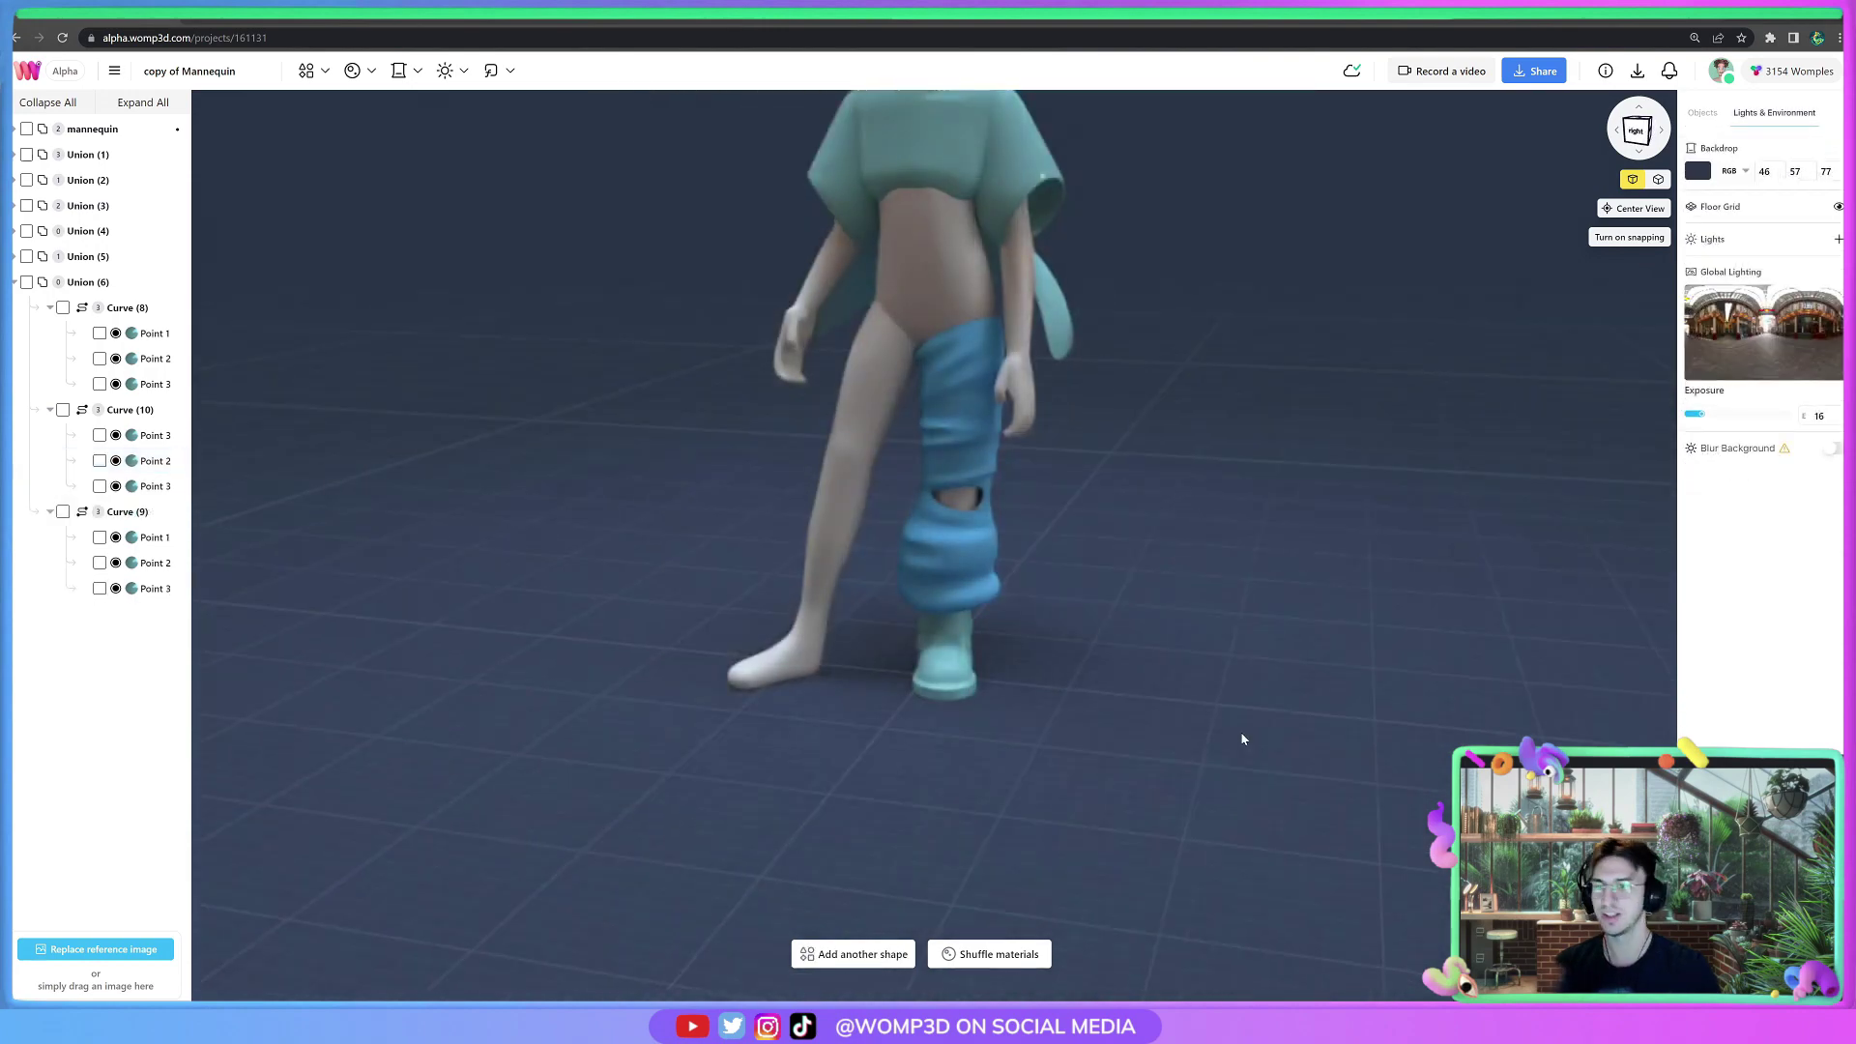
{"action": "scroll", "coordinate": [1242, 739], "scroll_direction": "down", "scroll_amount": 2}
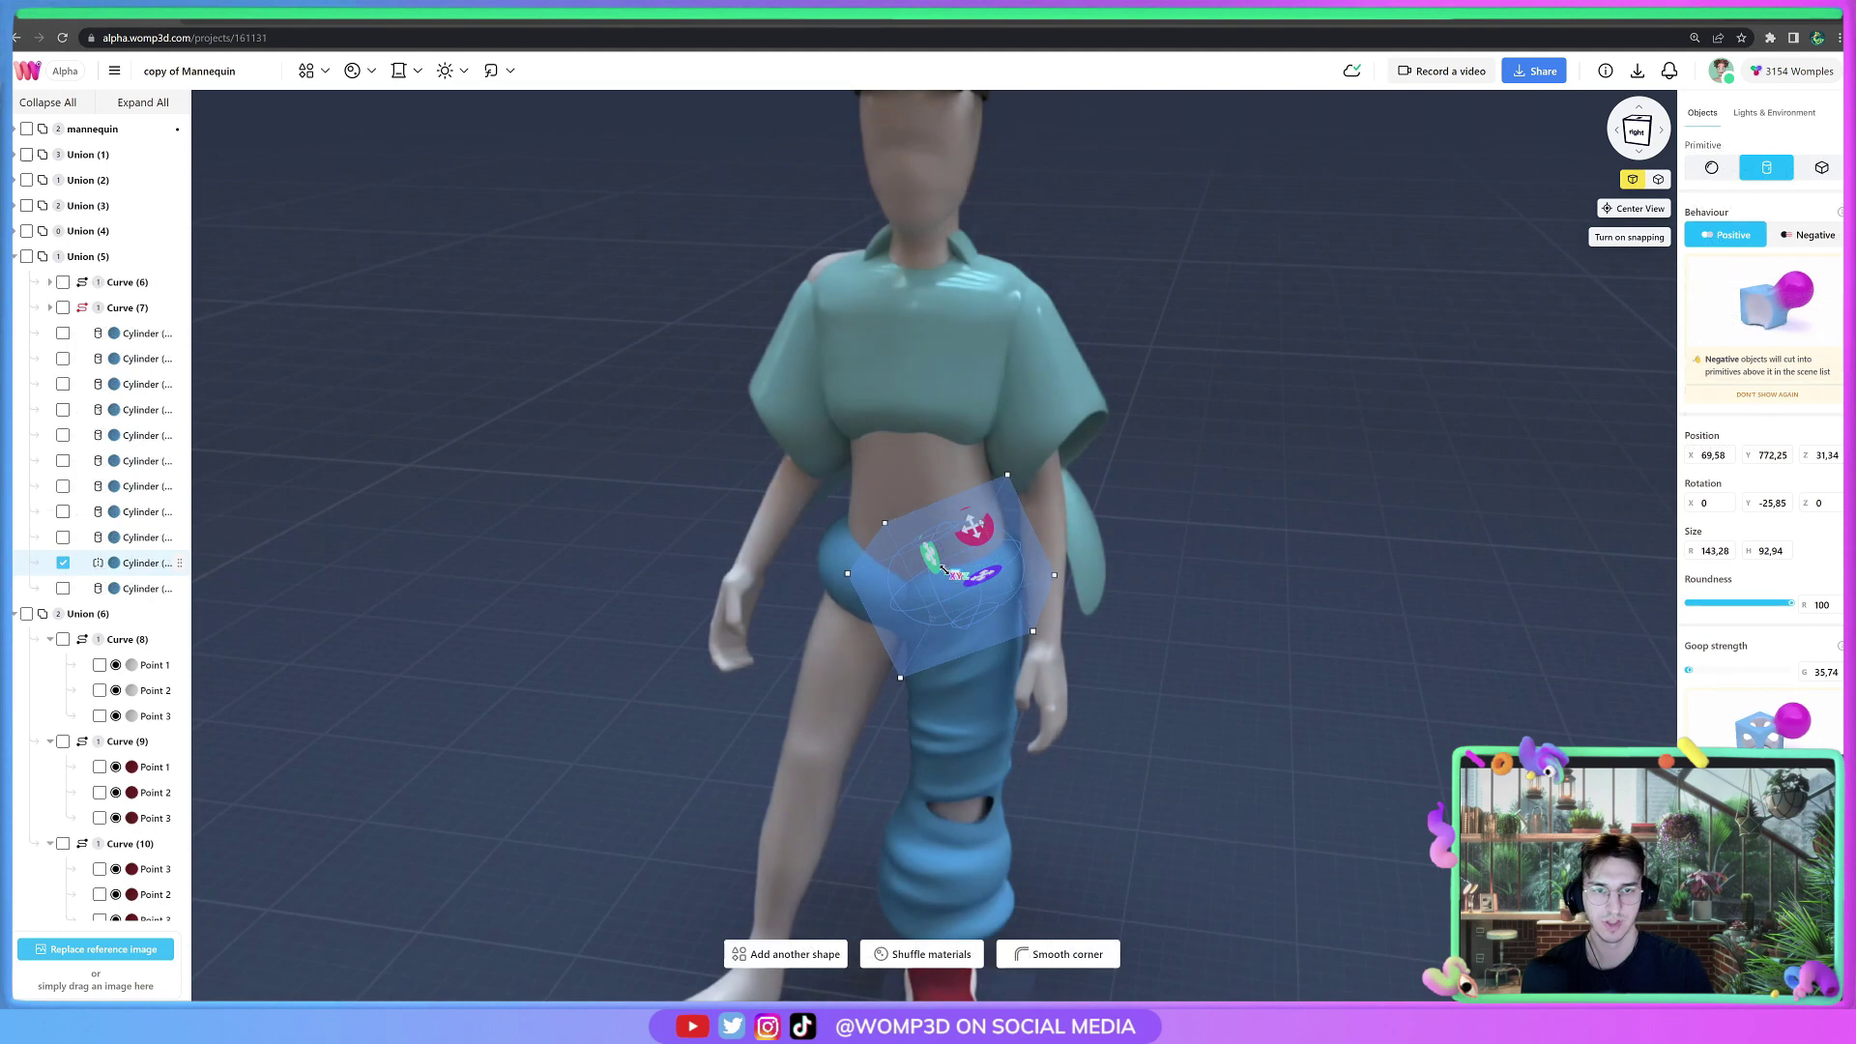
Duplicate the rounded cylinder at the trousers' hip and shift the copy up toward the waist.
{"action": "left_click", "coordinate": [1194, 592]}
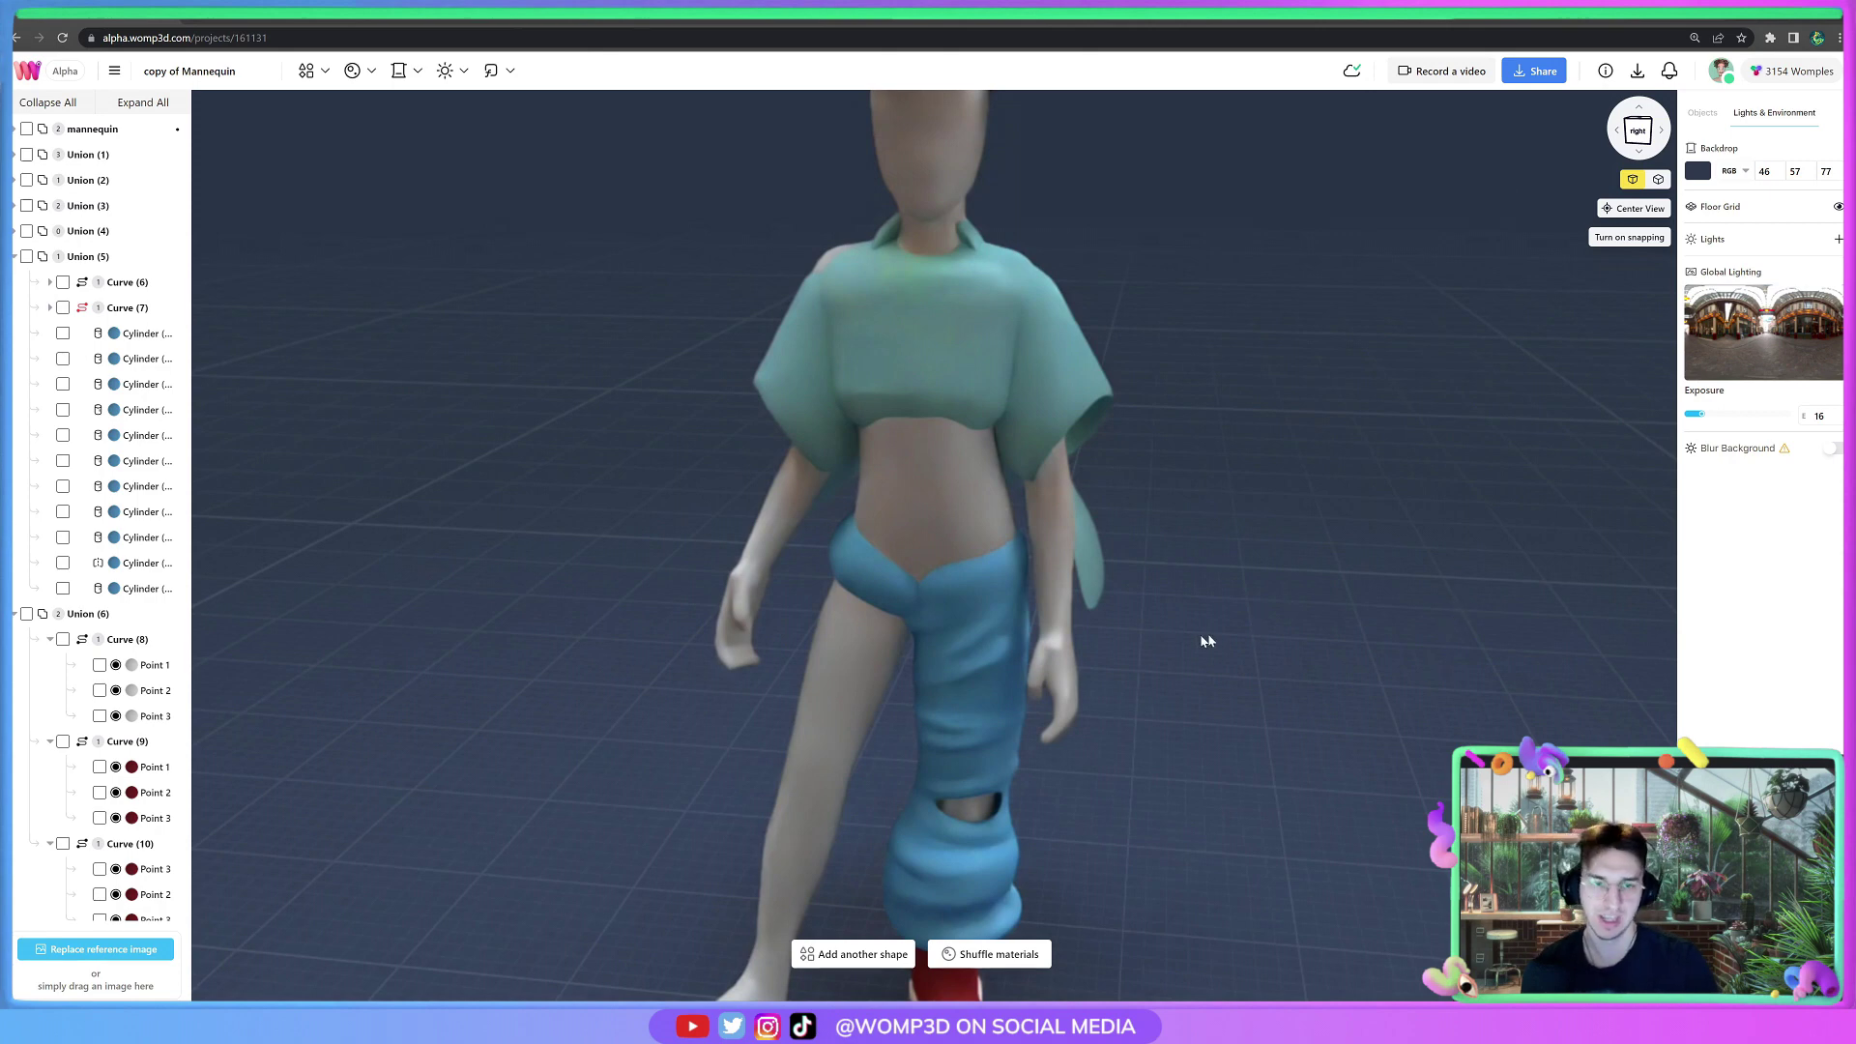
{"action": "left_click", "coordinate": [996, 599]}
{"action": "right_click_drag", "start_coordinate": [994, 600], "coordinate": [1042, 584]}
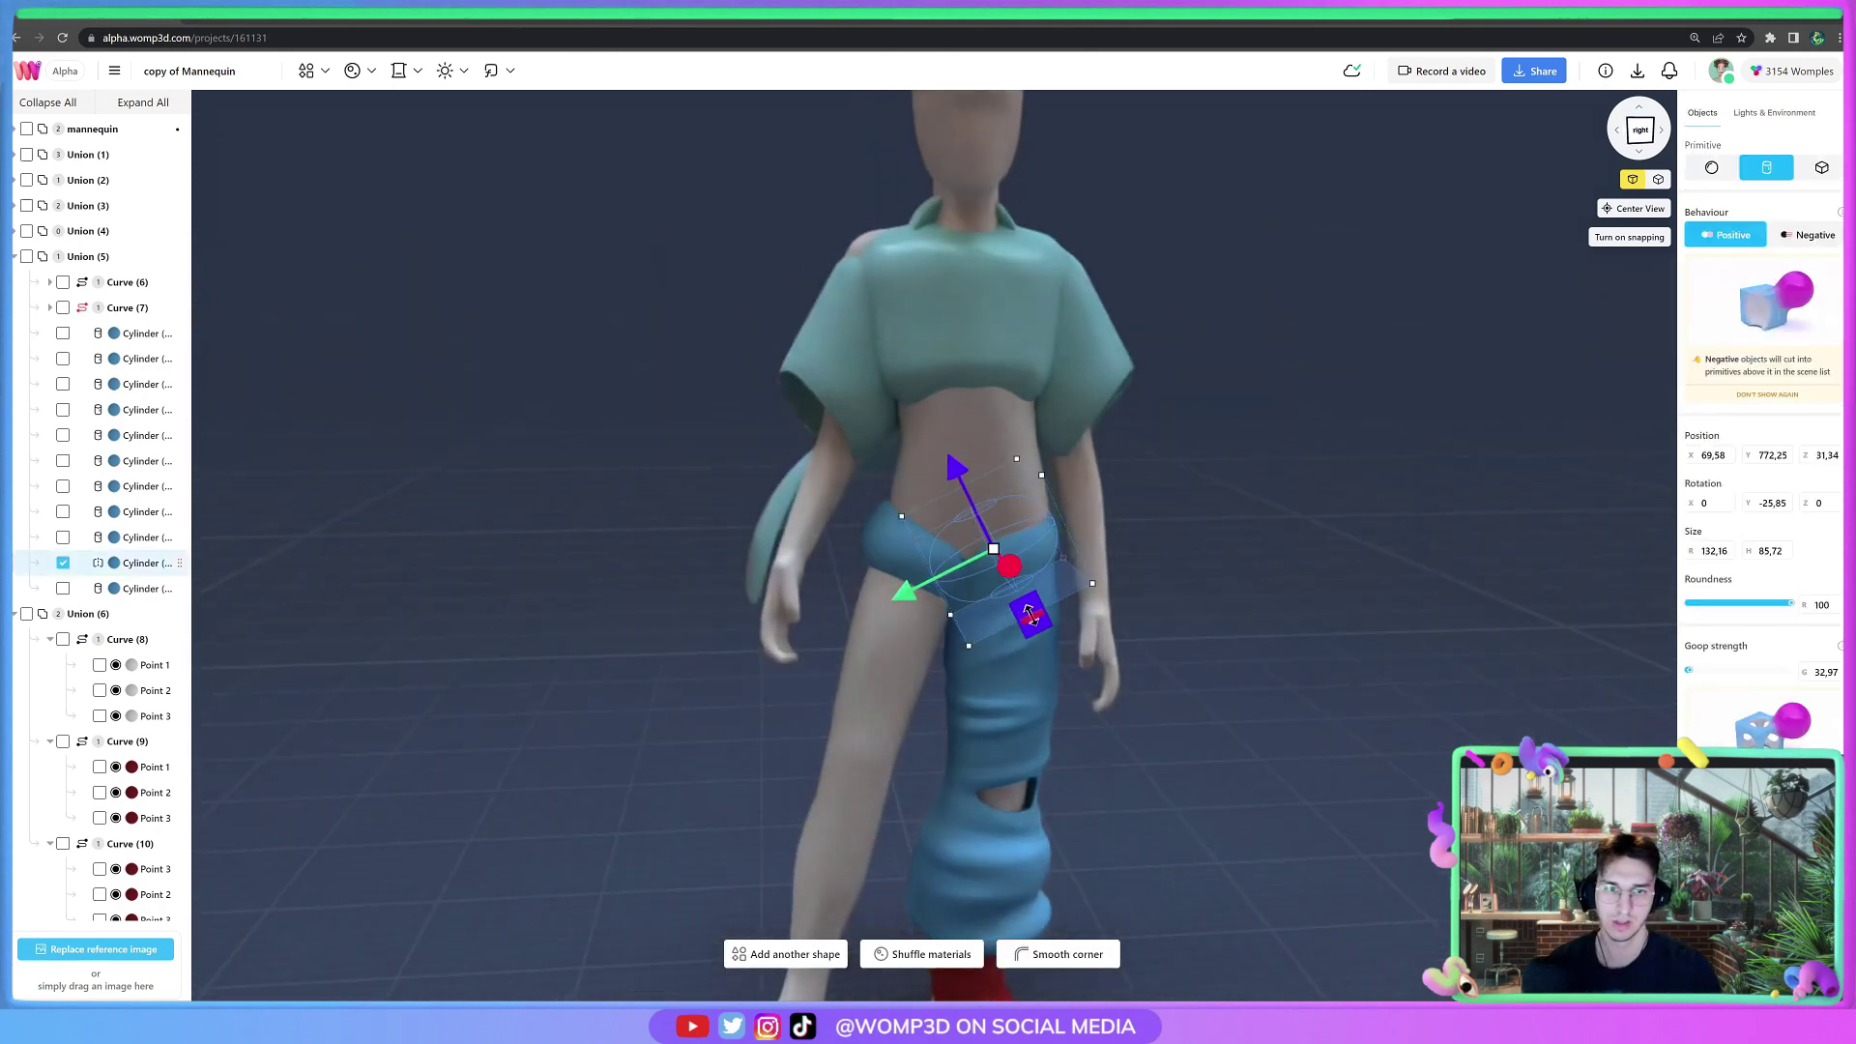
{"action": "key", "text": "ctrl+c"}
{"action": "key", "text": "ctrl+v"}
{"action": "left_click_drag", "start_coordinate": [955, 470], "coordinate": [944, 443]}
{"action": "left_click_drag", "start_coordinate": [1058, 416], "coordinate": [1102, 447]}
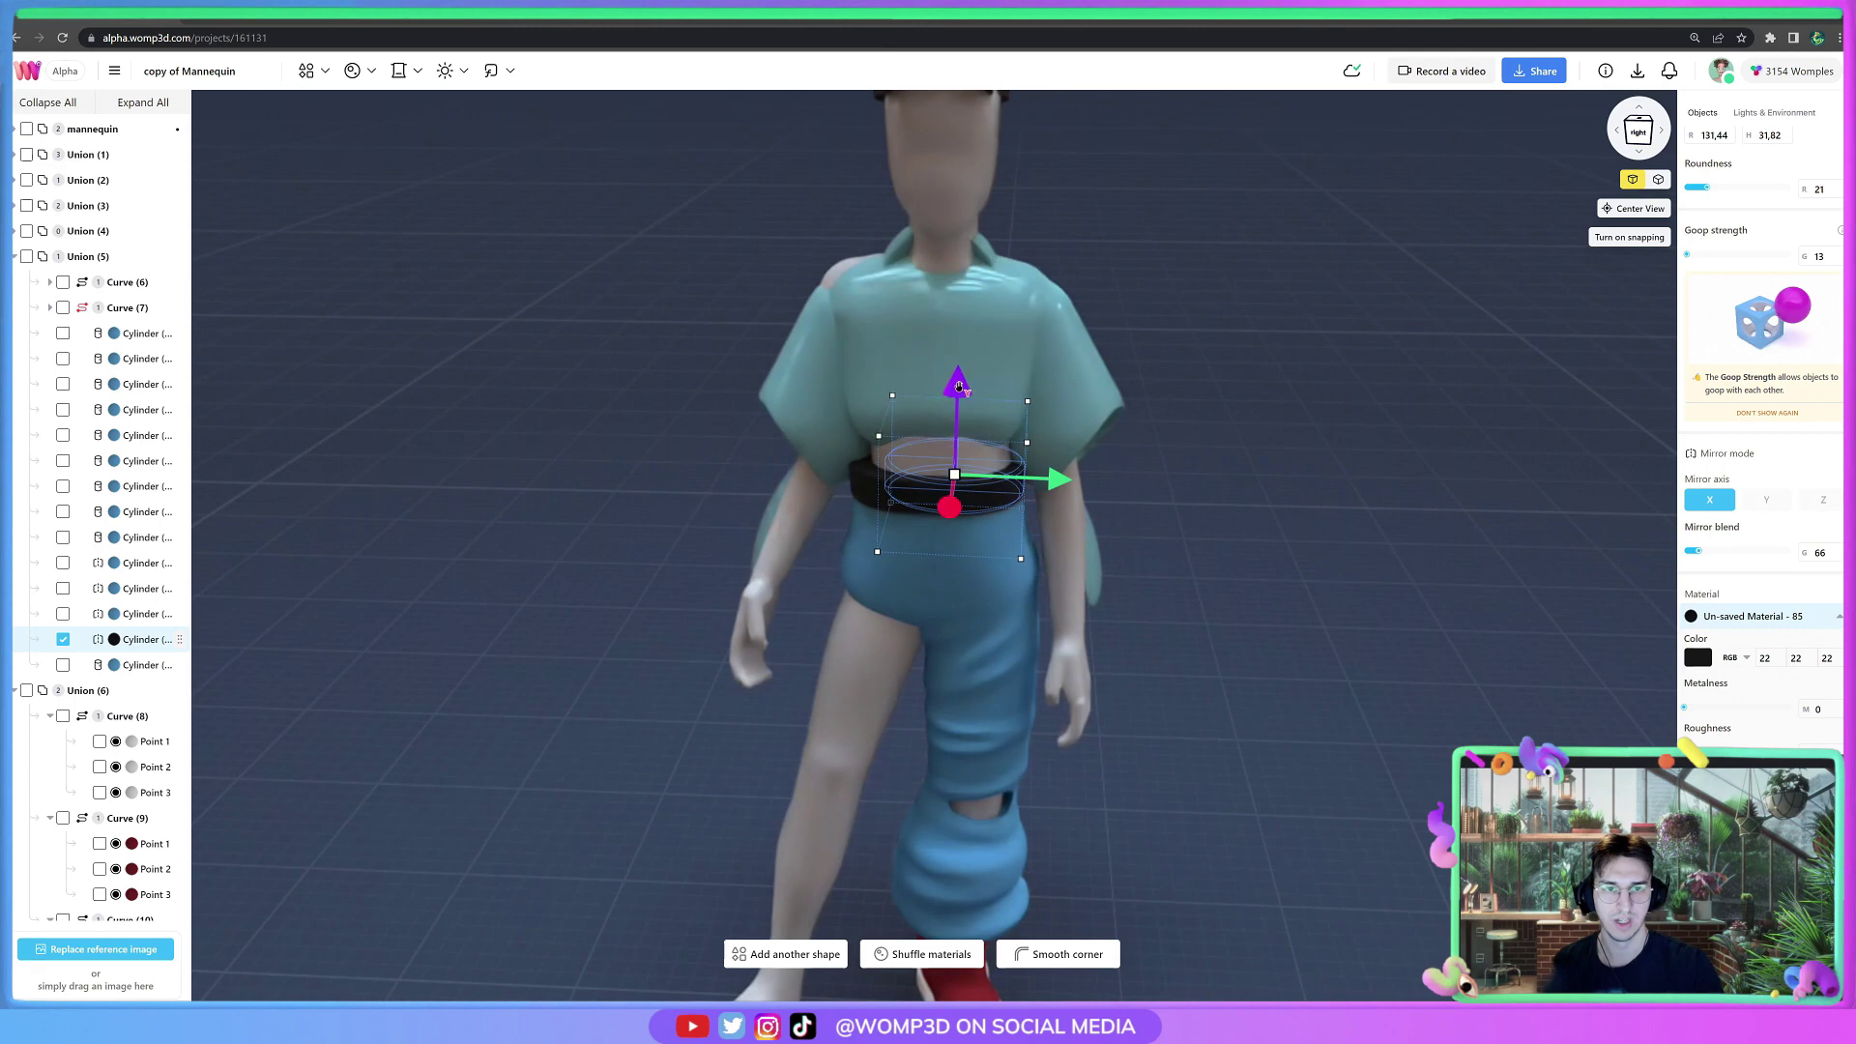
Fit the black belt cylinder around the waist at a size of about 126.85 by 30.71.
{"action": "left_click_drag", "start_coordinate": [957, 433], "coordinate": [958, 415]}
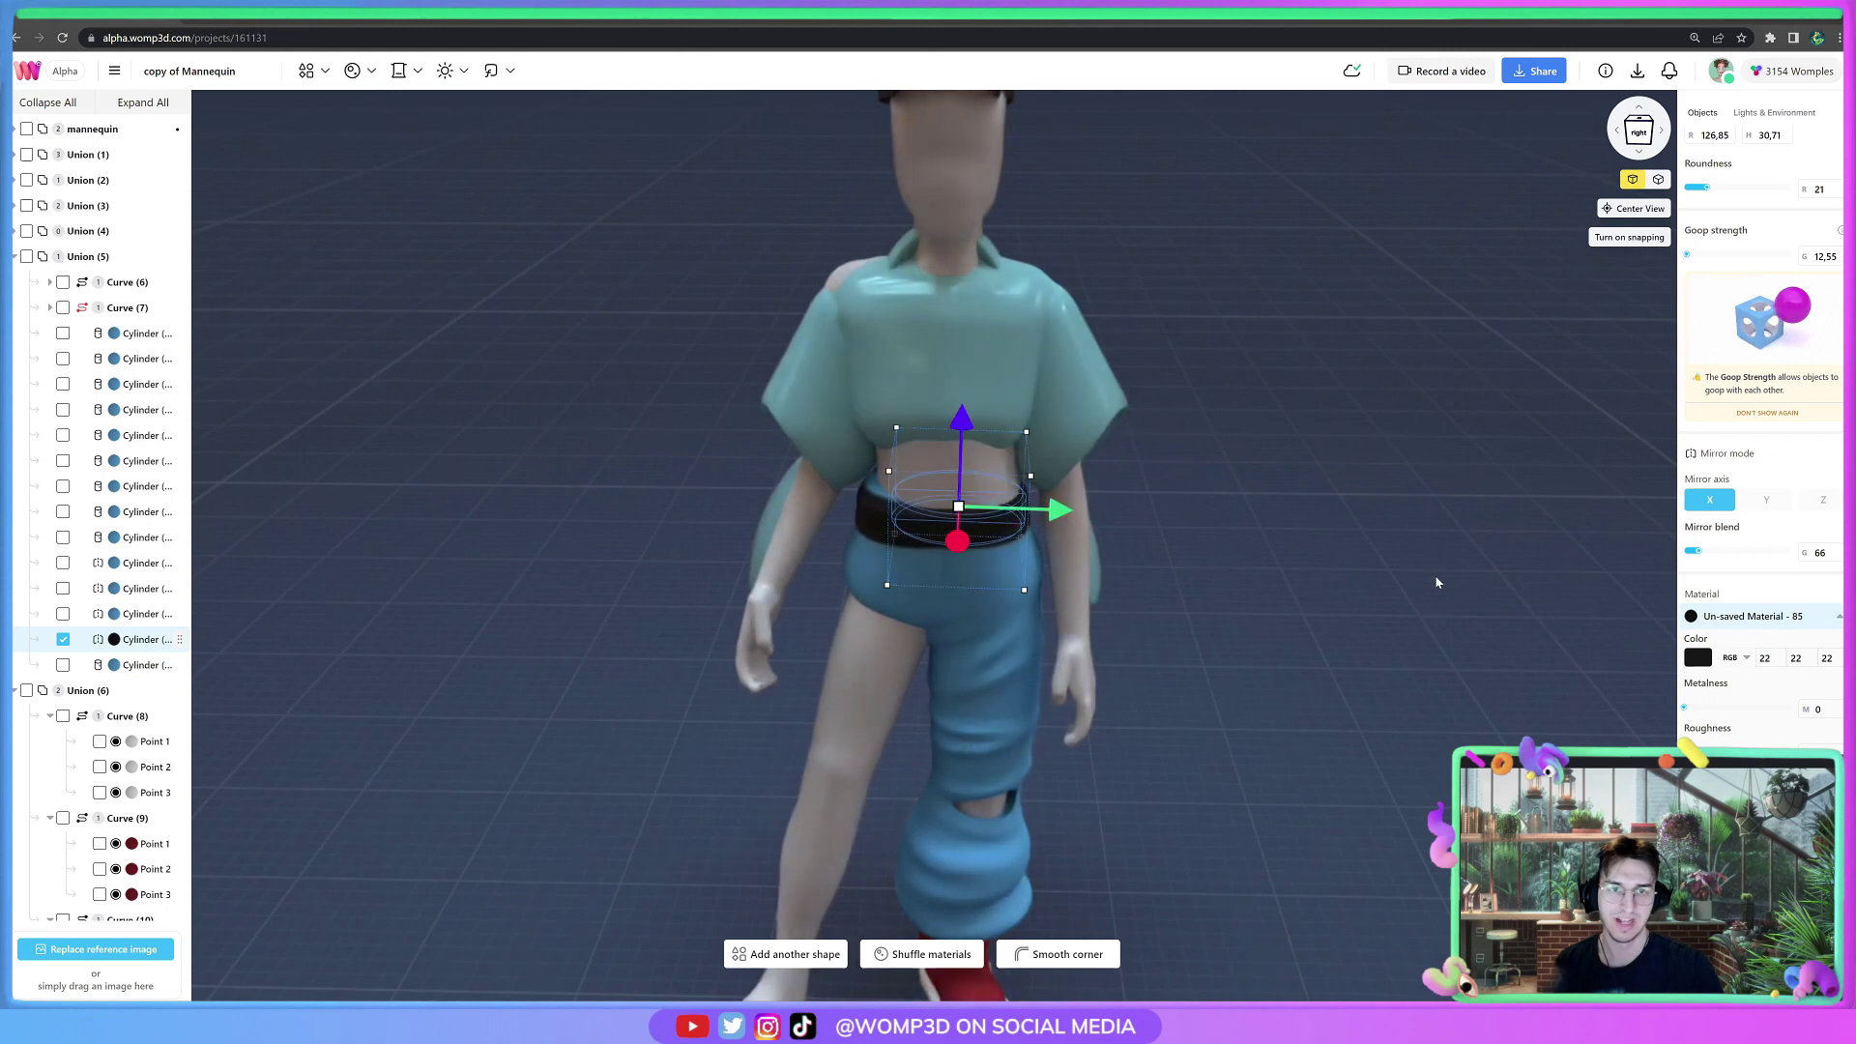
{"action": "left_click", "coordinate": [1253, 444]}
{"action": "scroll", "coordinate": [1259, 461], "scroll_direction": "down", "scroll_amount": 5}
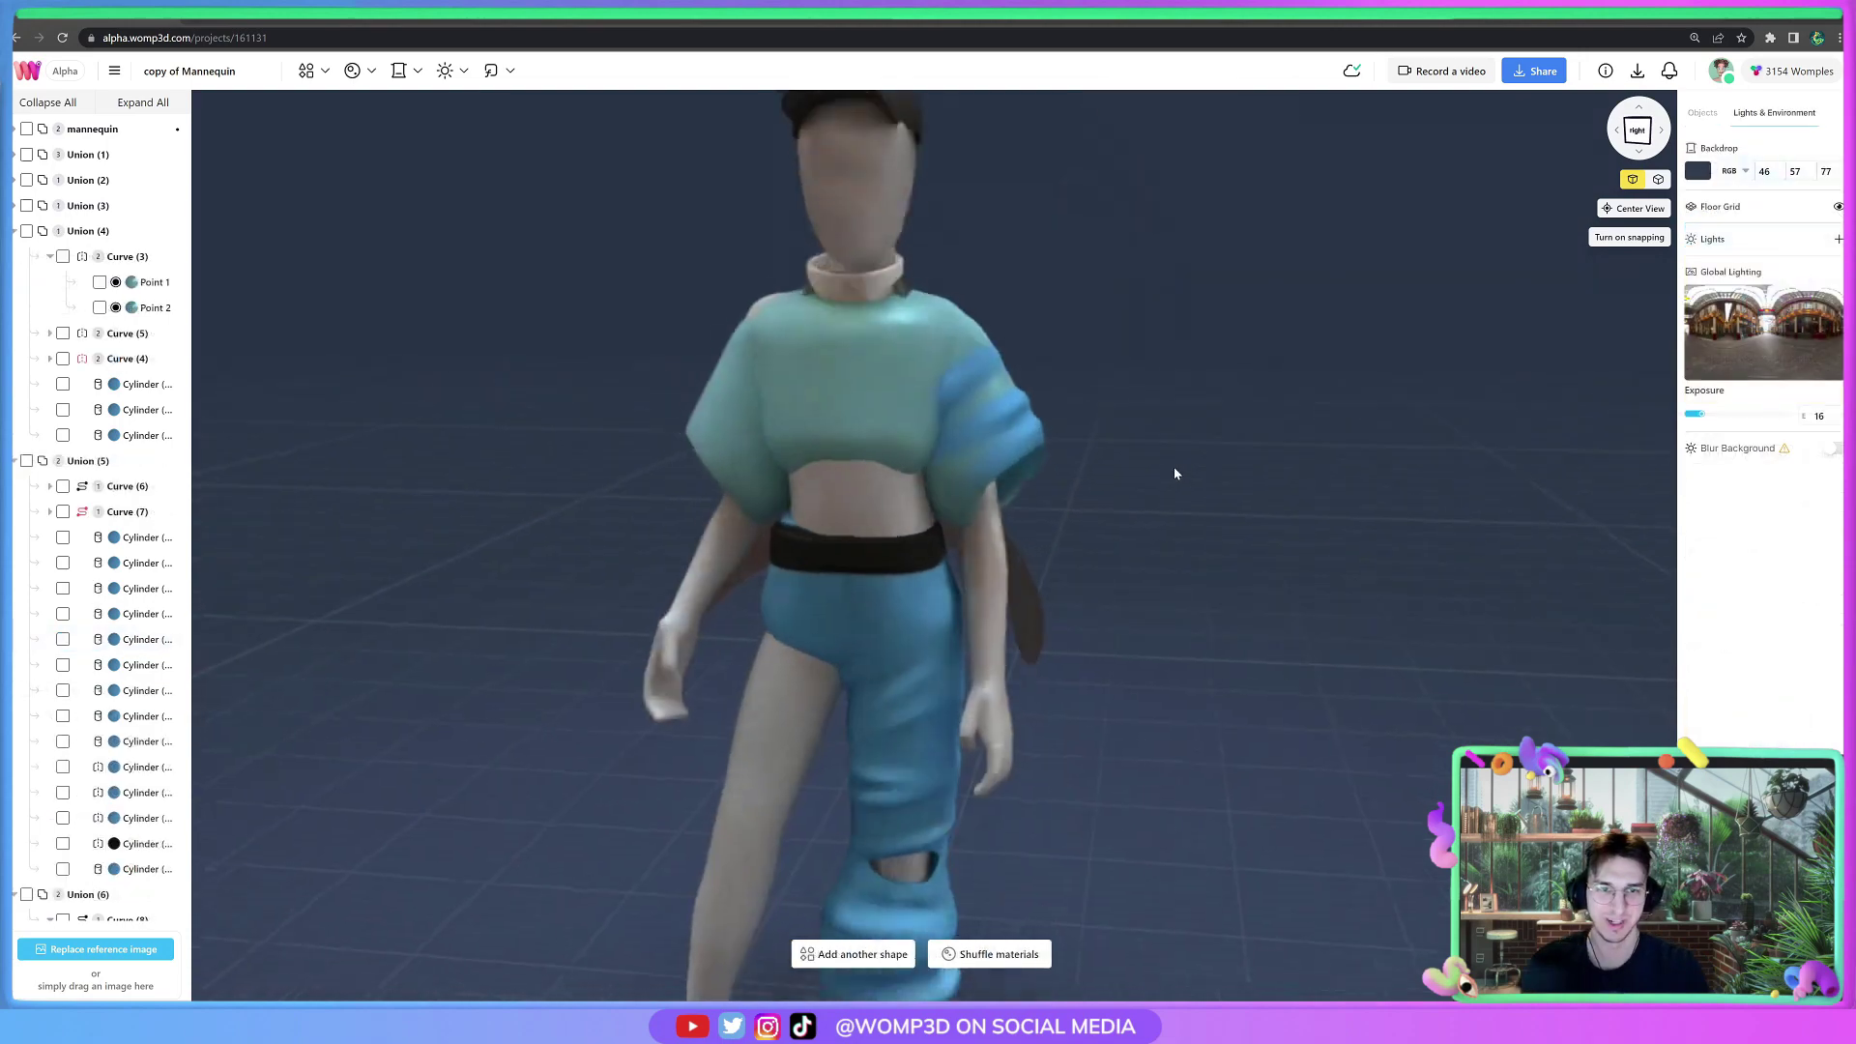
Examine the coloured outfit from the front, checking the top, belt, trouser leg, shoe and cap.
{"action": "scroll", "coordinate": [1174, 468], "scroll_direction": "up", "scroll_amount": 3}
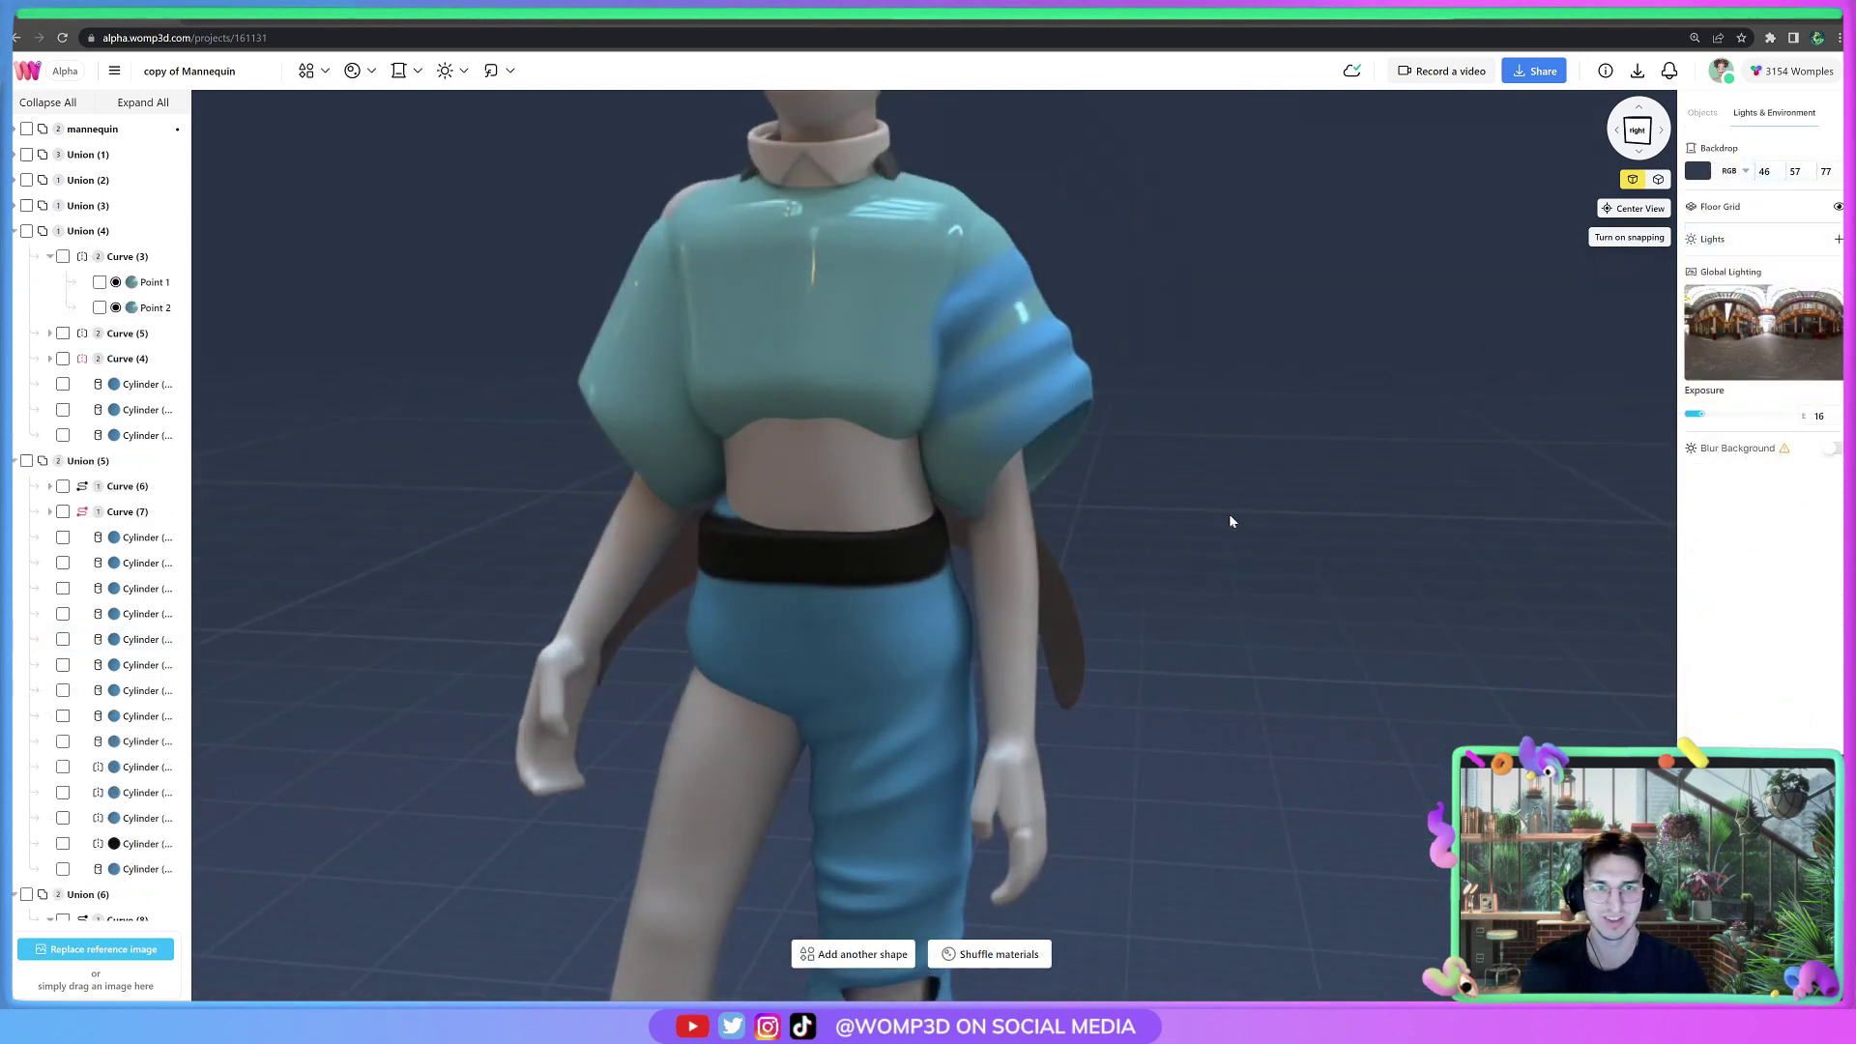
{"action": "scroll", "coordinate": [1208, 530], "scroll_direction": "down", "scroll_amount": 3}
{"action": "scroll", "coordinate": [1111, 551], "scroll_direction": "down", "scroll_amount": 2}
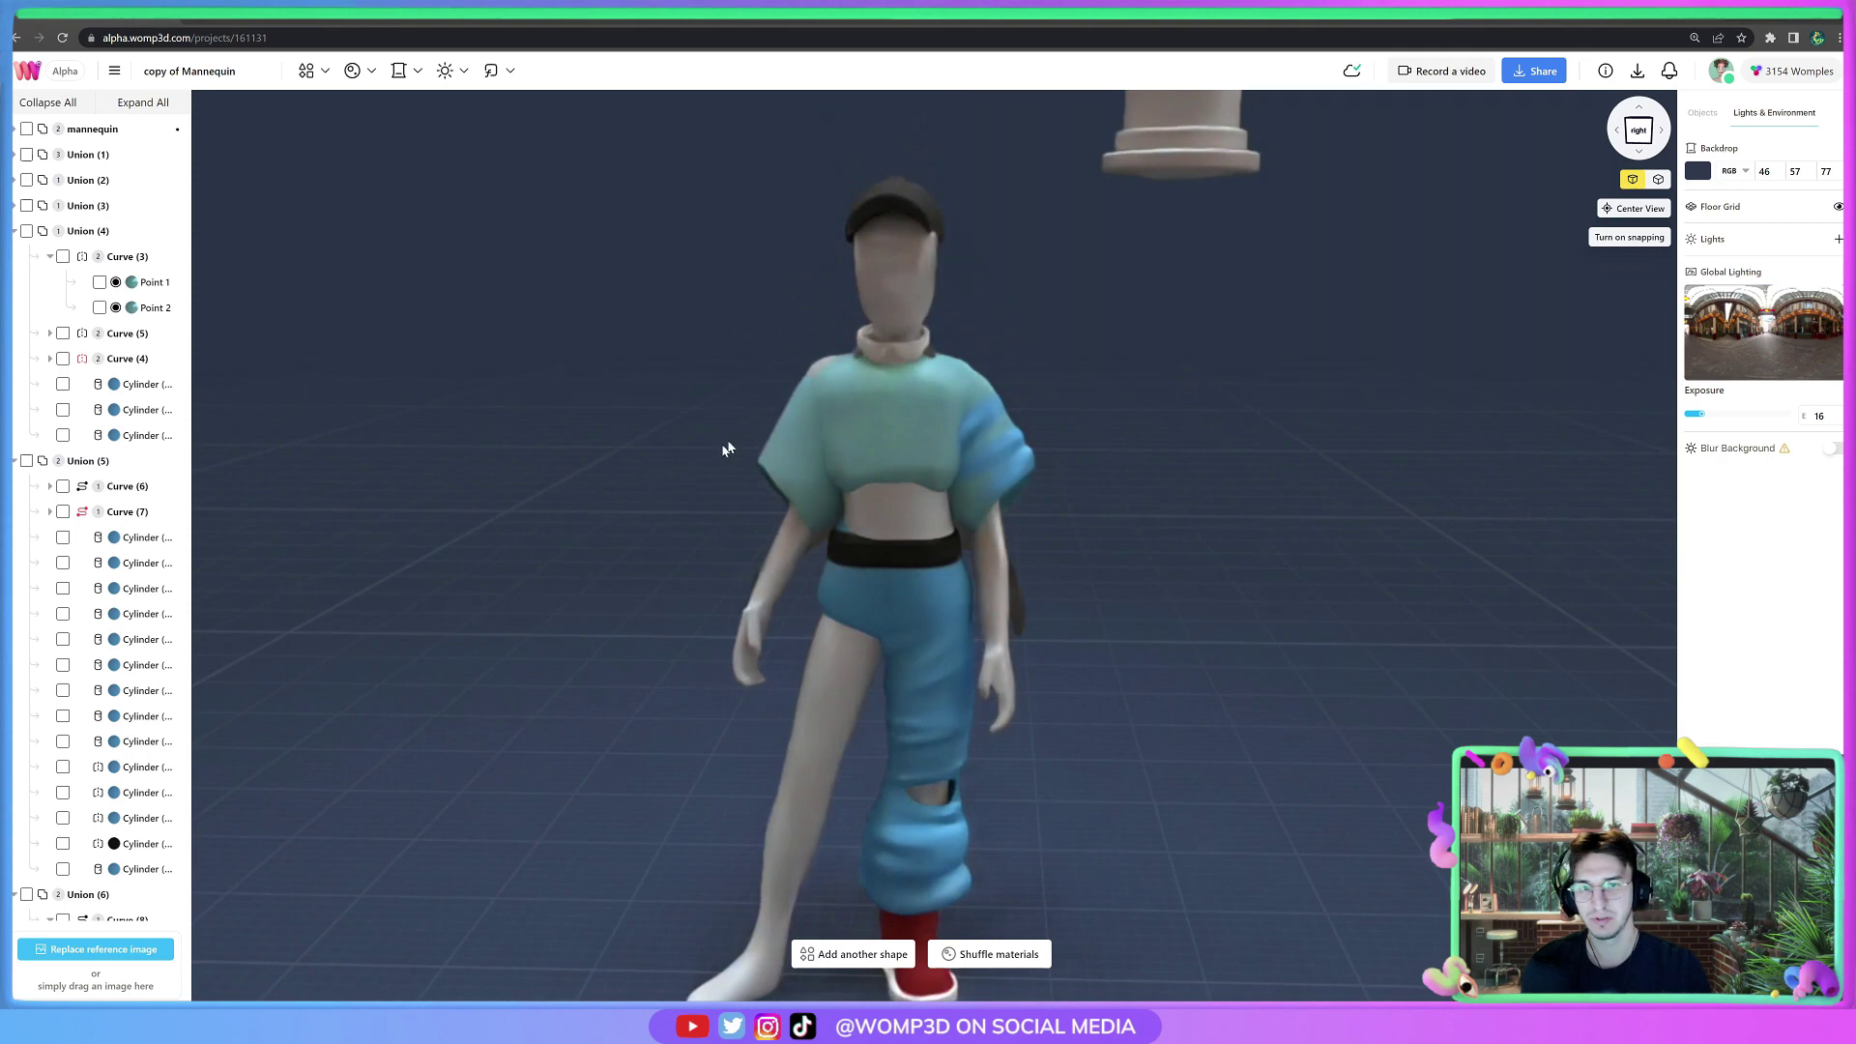
{"action": "scroll", "coordinate": [1006, 735], "scroll_direction": "down", "scroll_amount": 2}
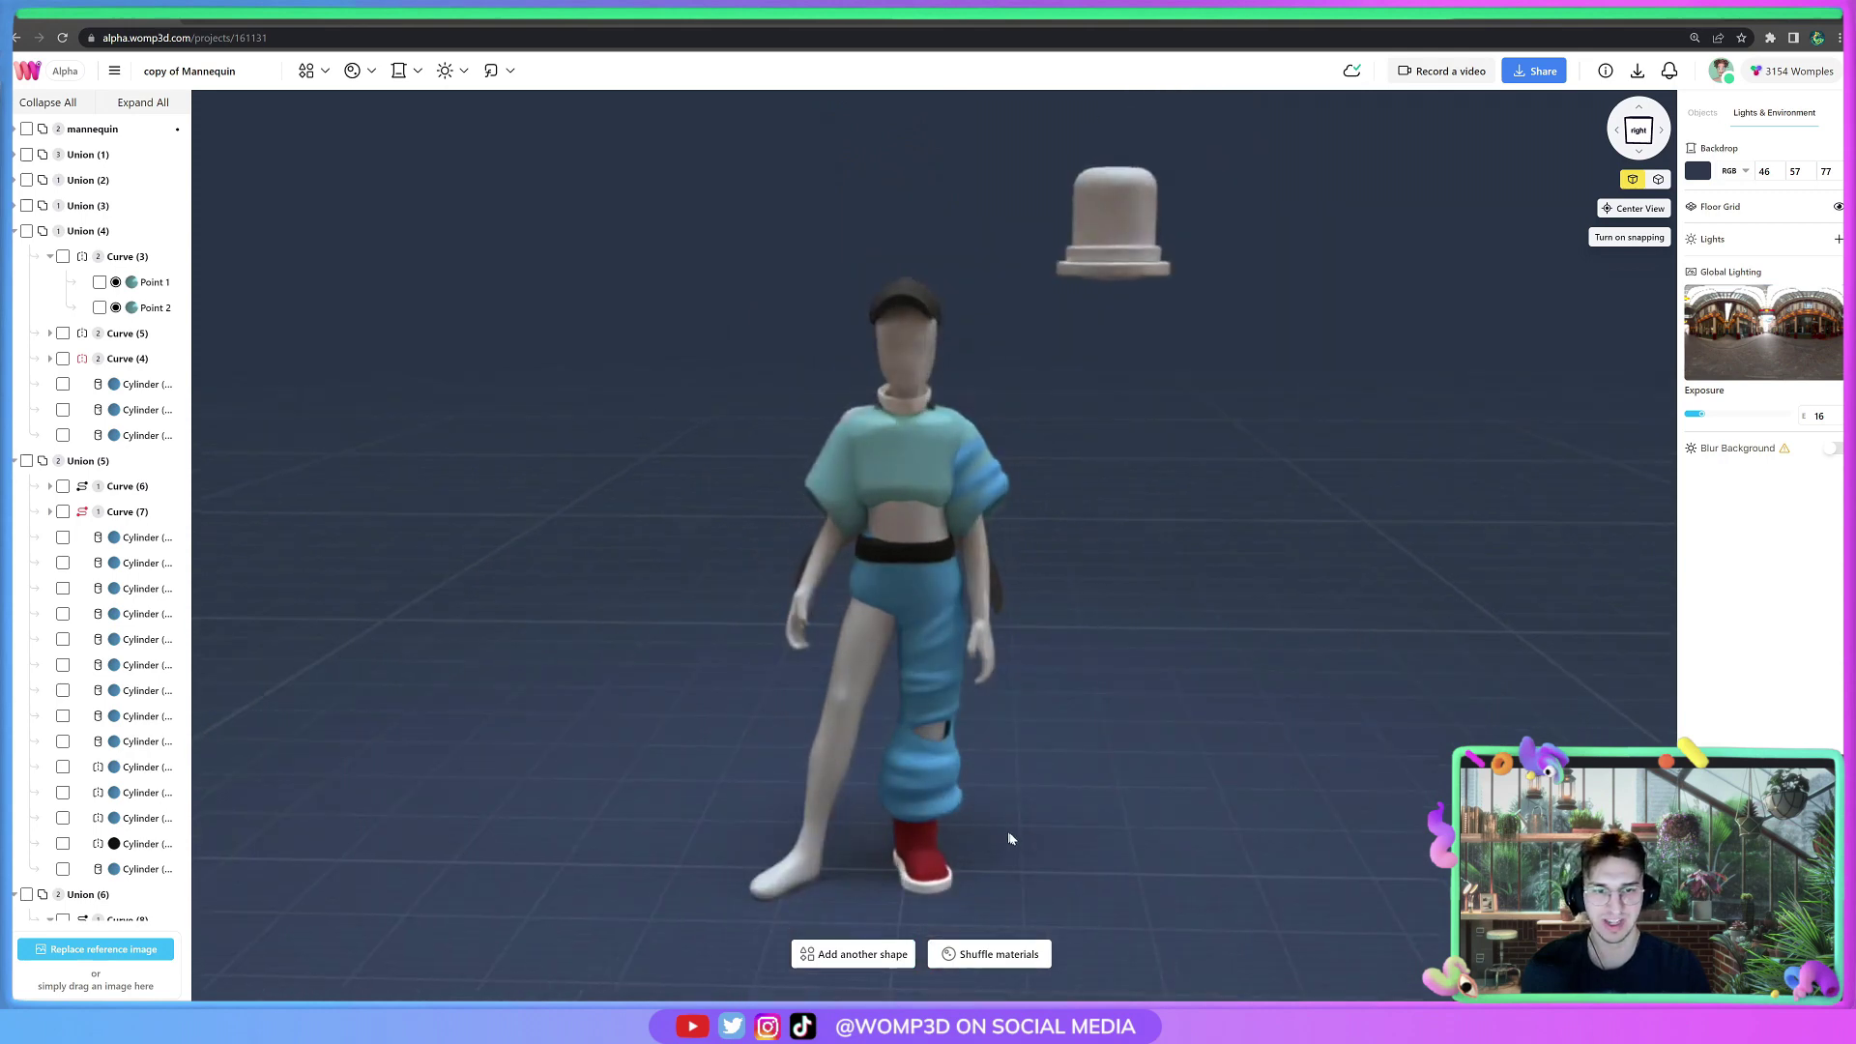
{"action": "scroll", "coordinate": [964, 630], "scroll_direction": "up", "scroll_amount": 2}
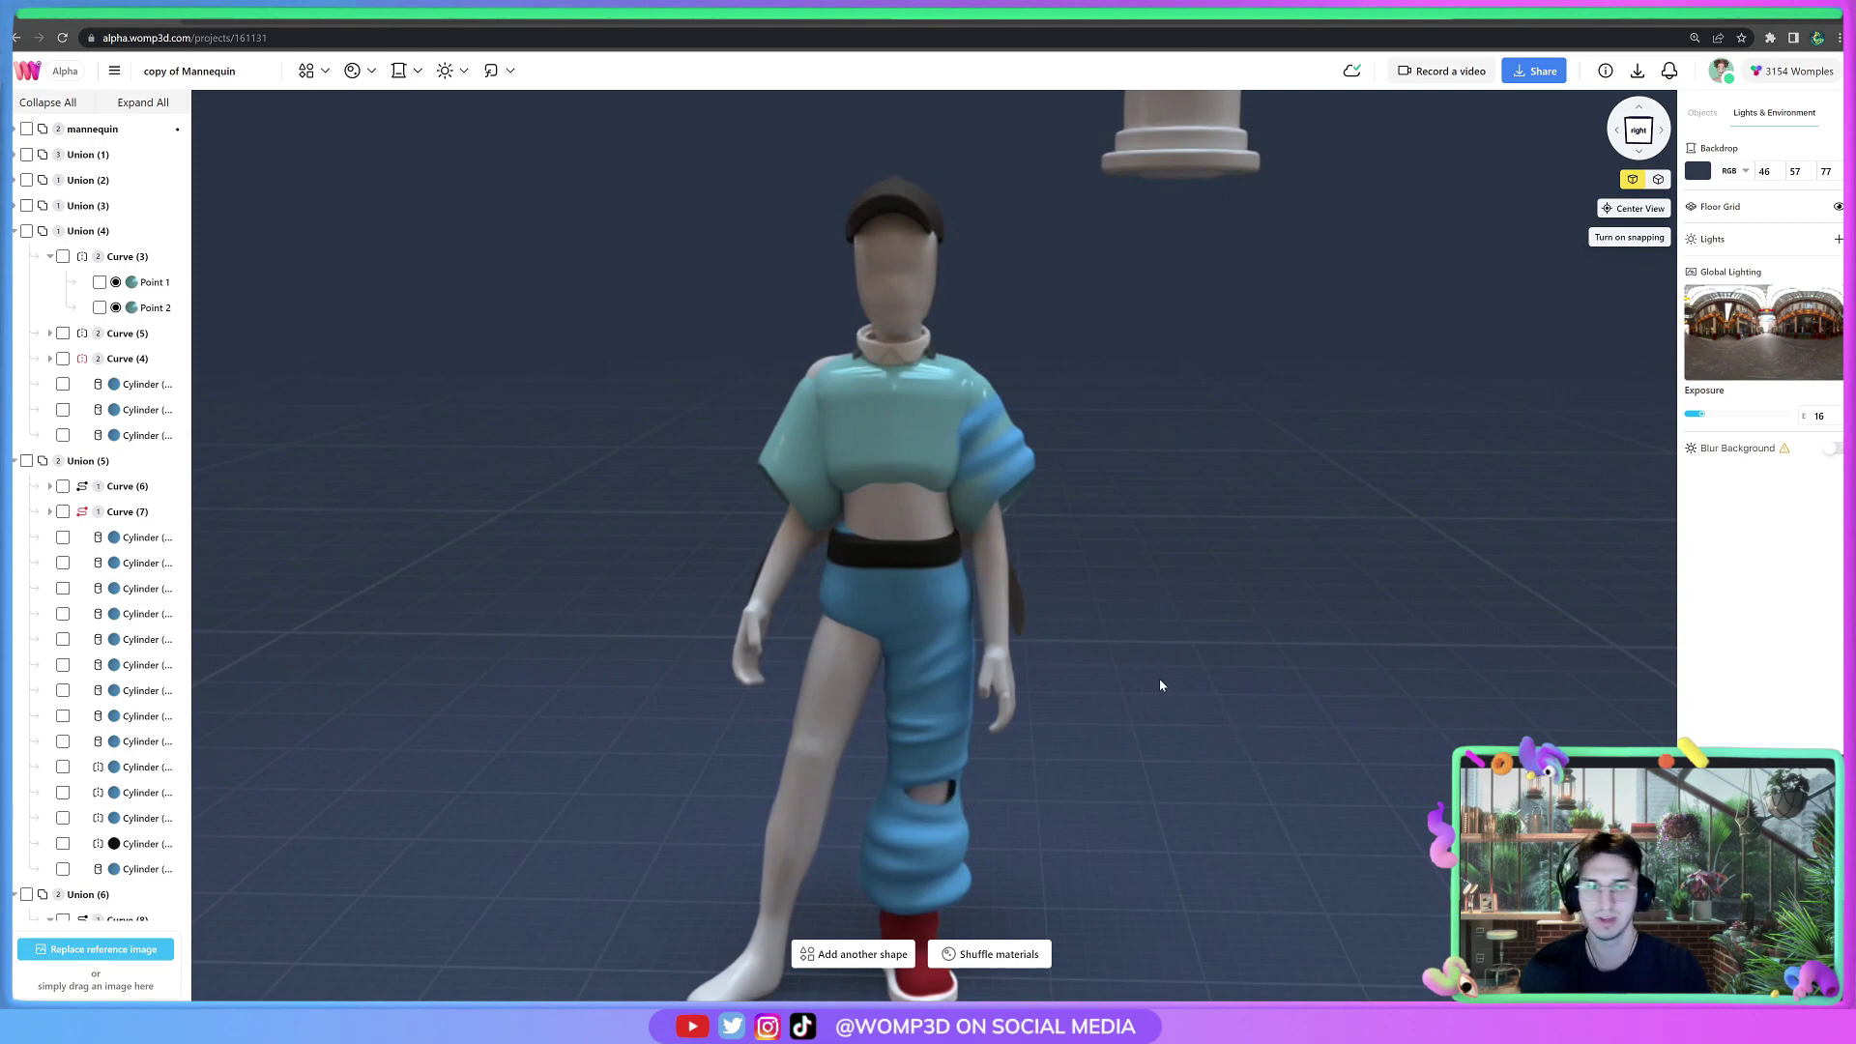
{"action": "scroll", "coordinate": [1158, 677], "scroll_direction": "down", "scroll_amount": 2}
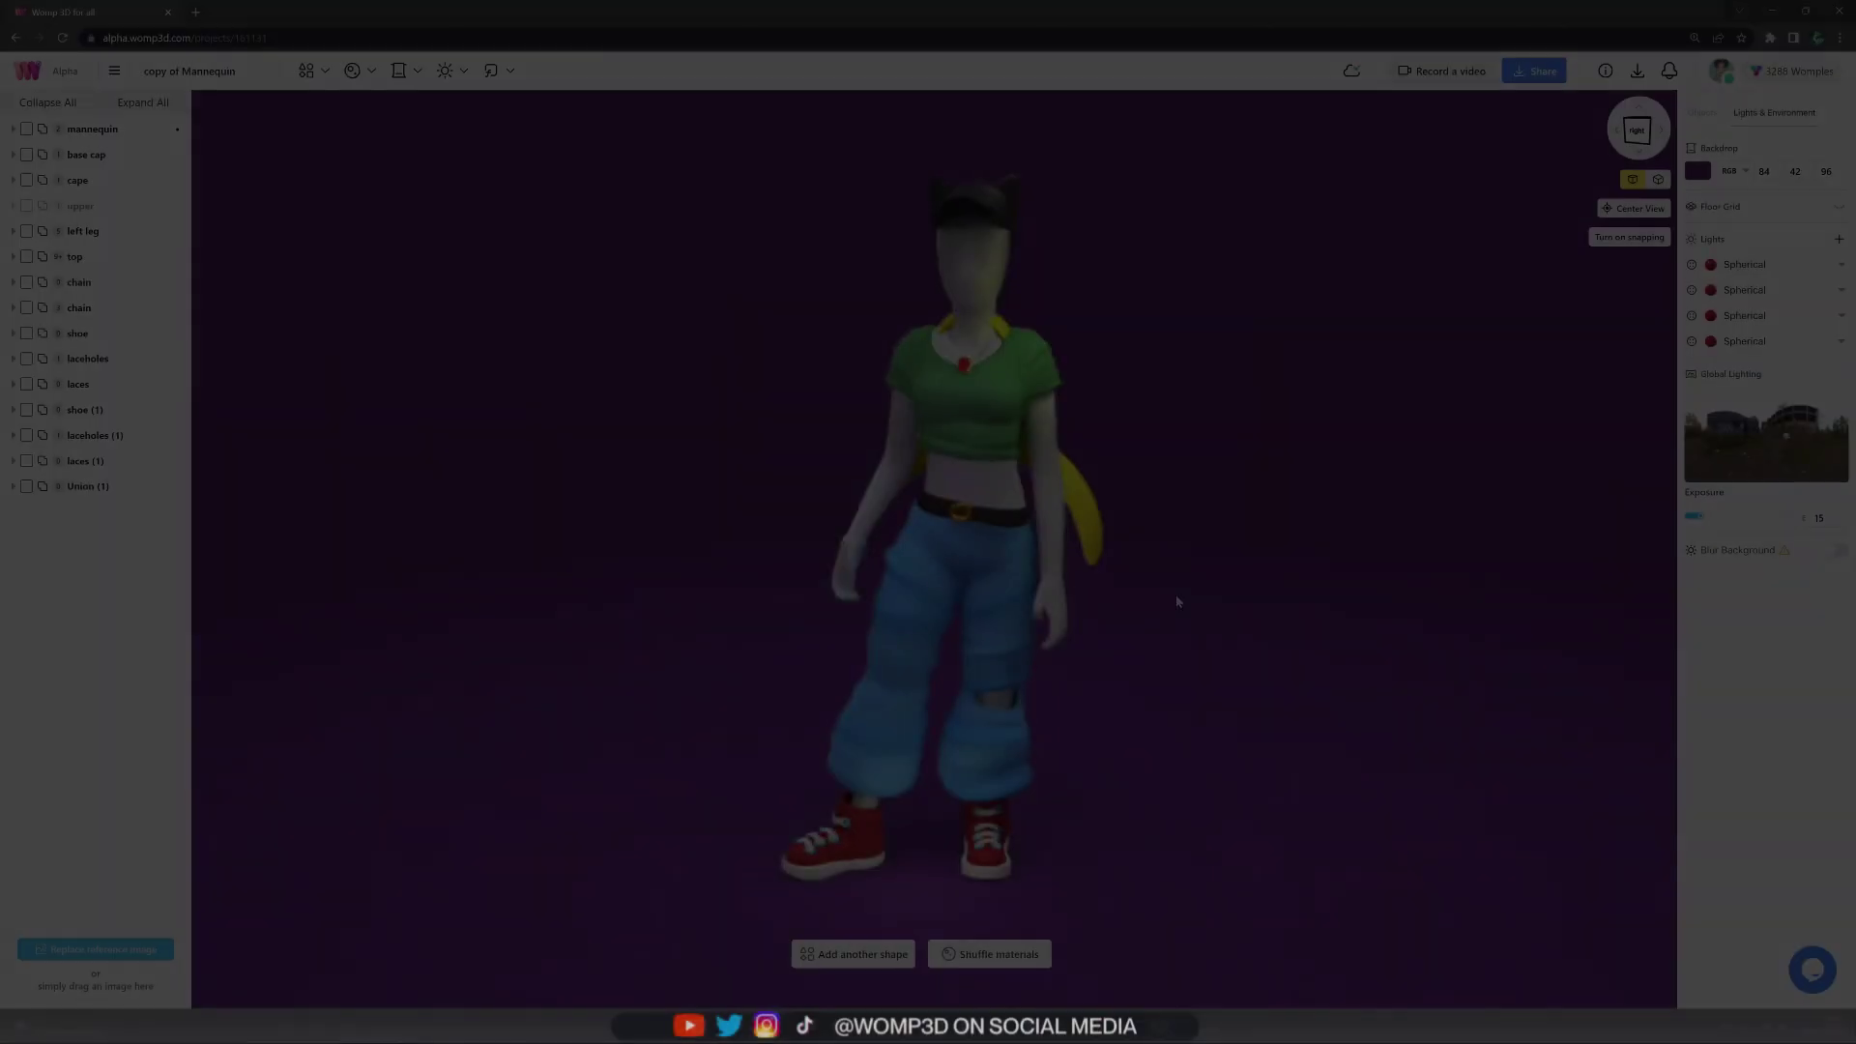
Examine the finished character's belt, folded trousers, knee hole and laced shoes up close and from a distance.
{"action": "left_click_drag", "start_coordinate": [1176, 598], "coordinate": [1135, 582]}
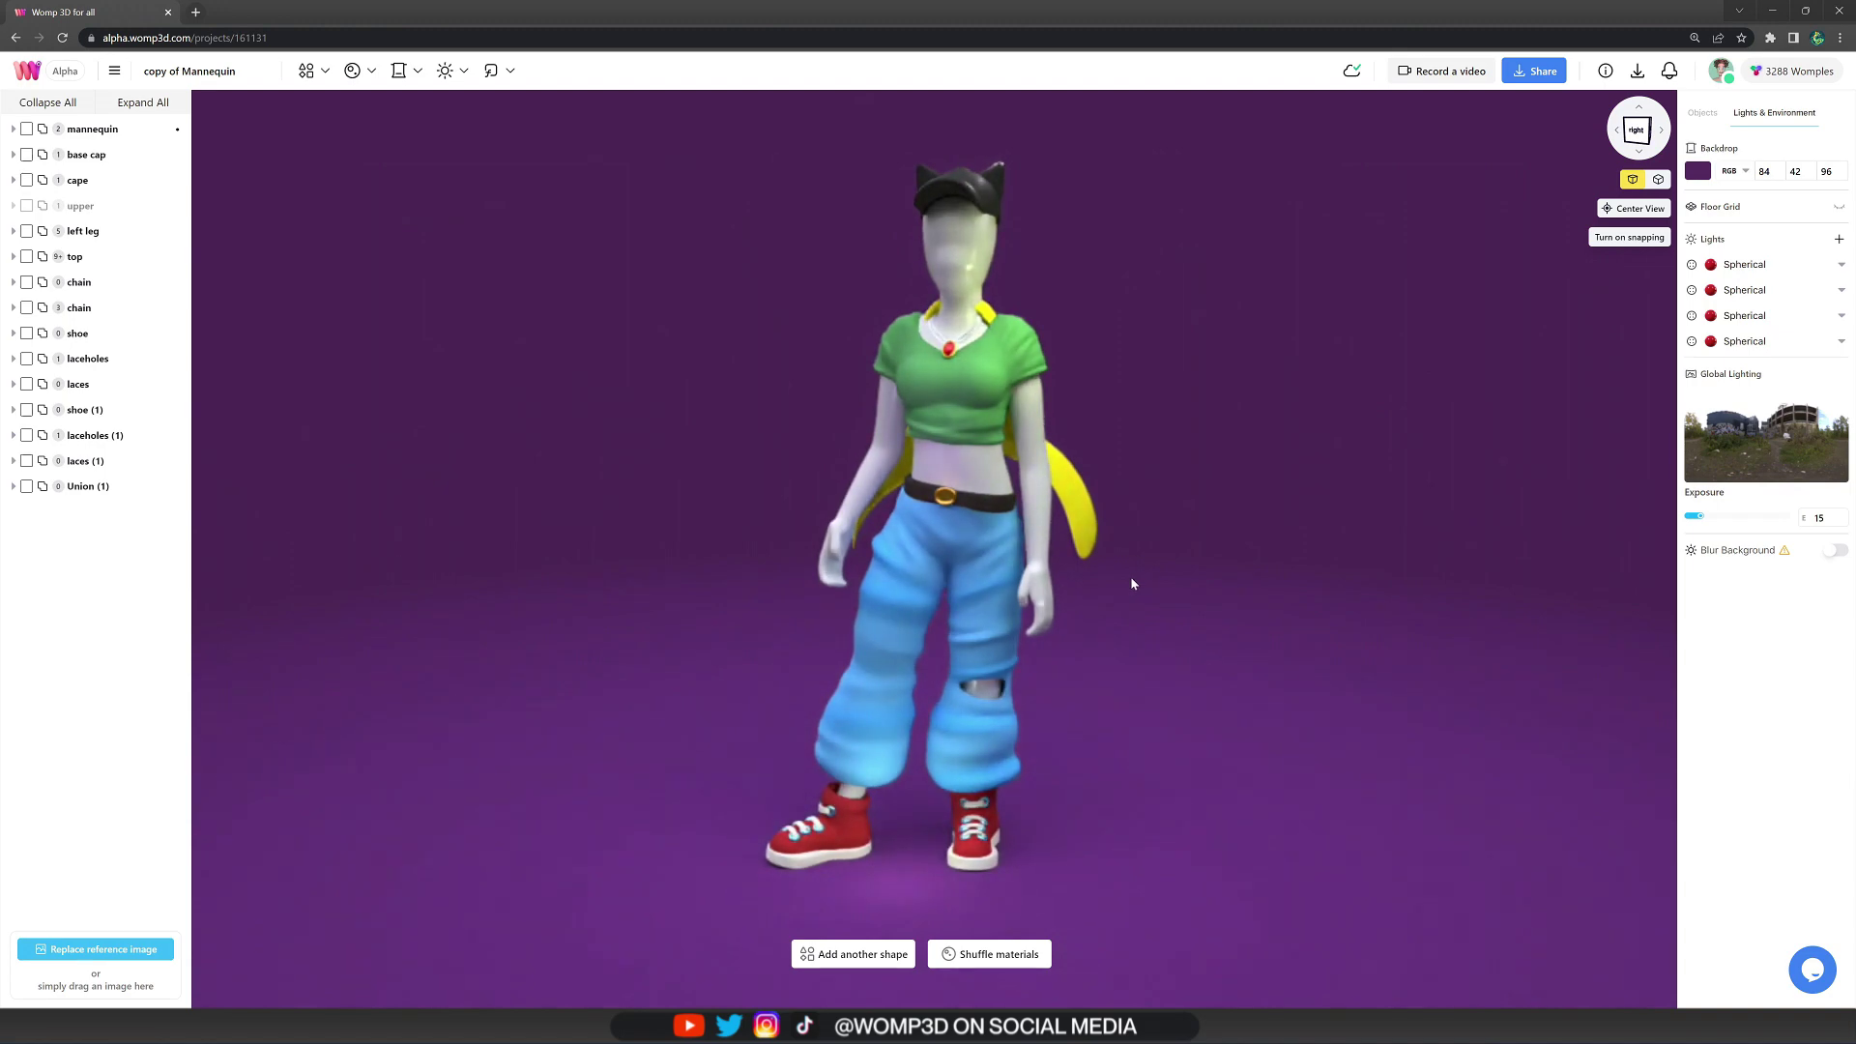
{"action": "left_click_drag", "start_coordinate": [1116, 640], "coordinate": [1183, 609]}
{"action": "scroll", "coordinate": [1139, 653], "scroll_direction": "up", "scroll_amount": 3}
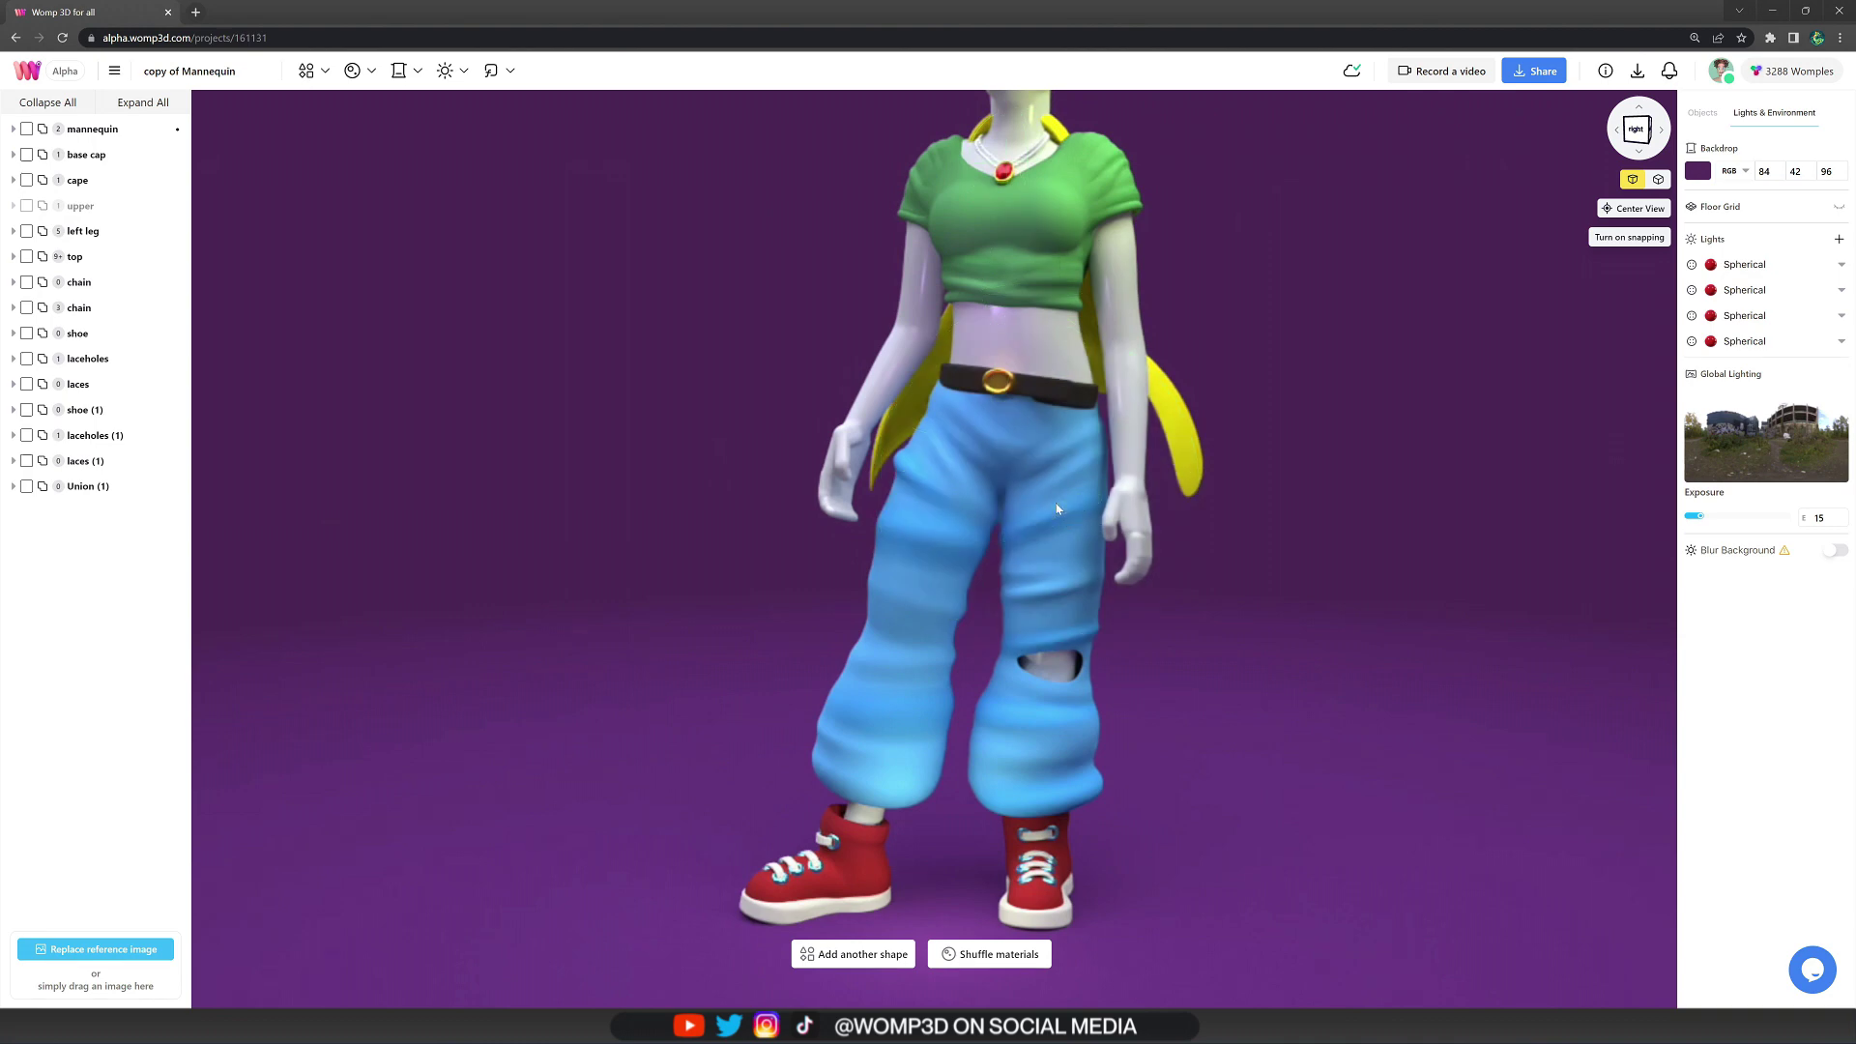
{"action": "scroll", "coordinate": [1308, 631], "scroll_direction": "up", "scroll_amount": 3}
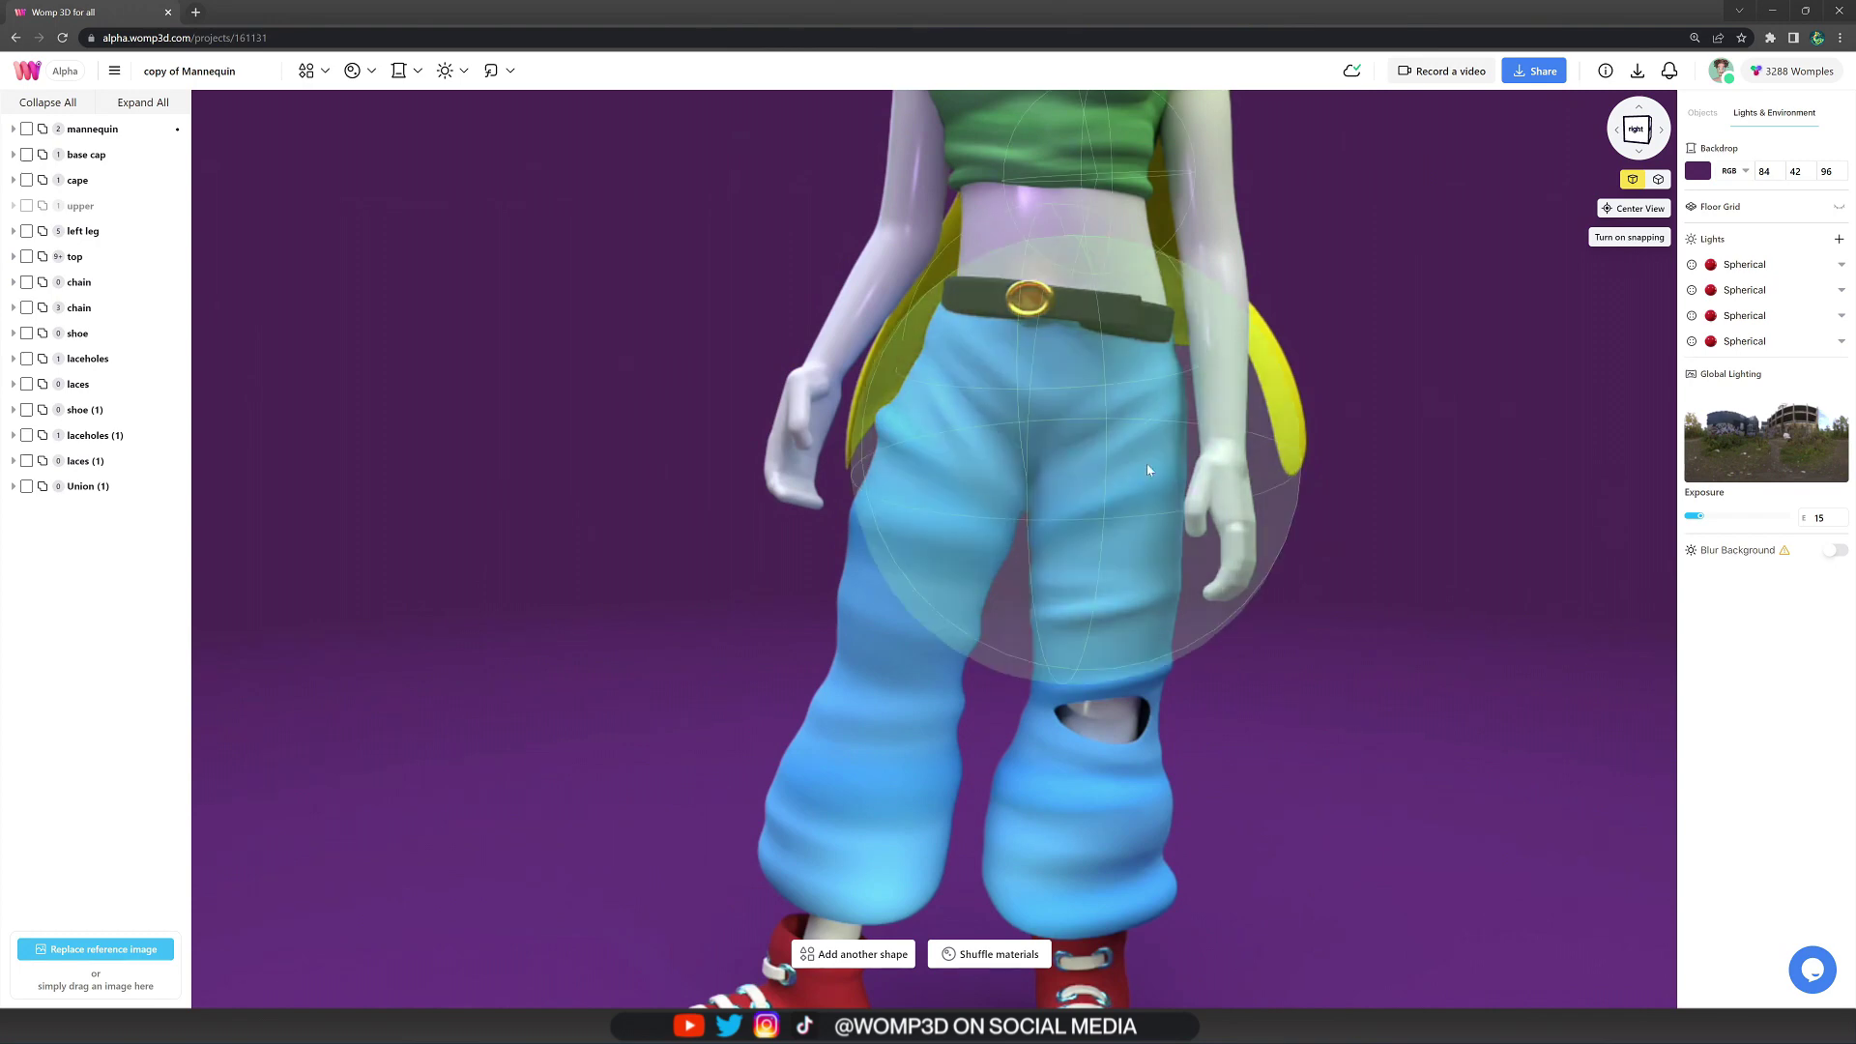
{"action": "scroll", "coordinate": [1270, 578], "scroll_direction": "down", "scroll_amount": 3}
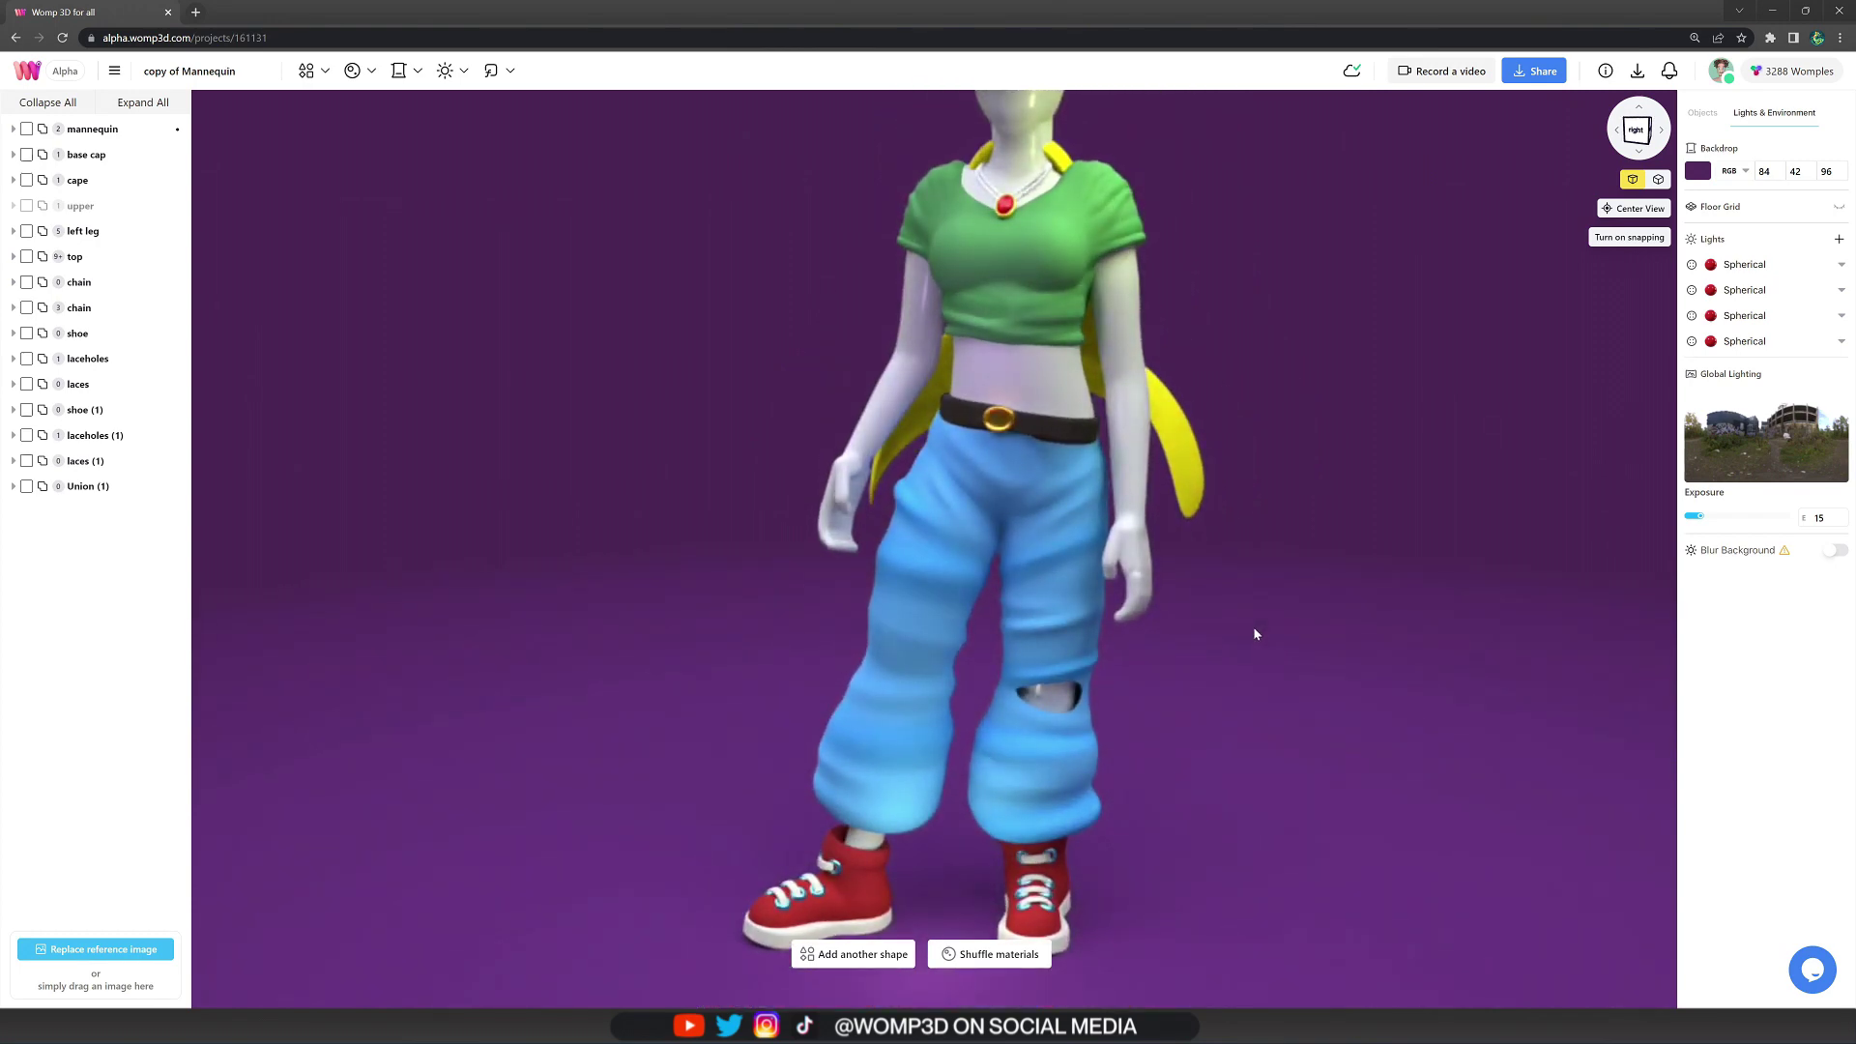
{"action": "scroll", "coordinate": [1253, 628], "scroll_direction": "down", "scroll_amount": 3}
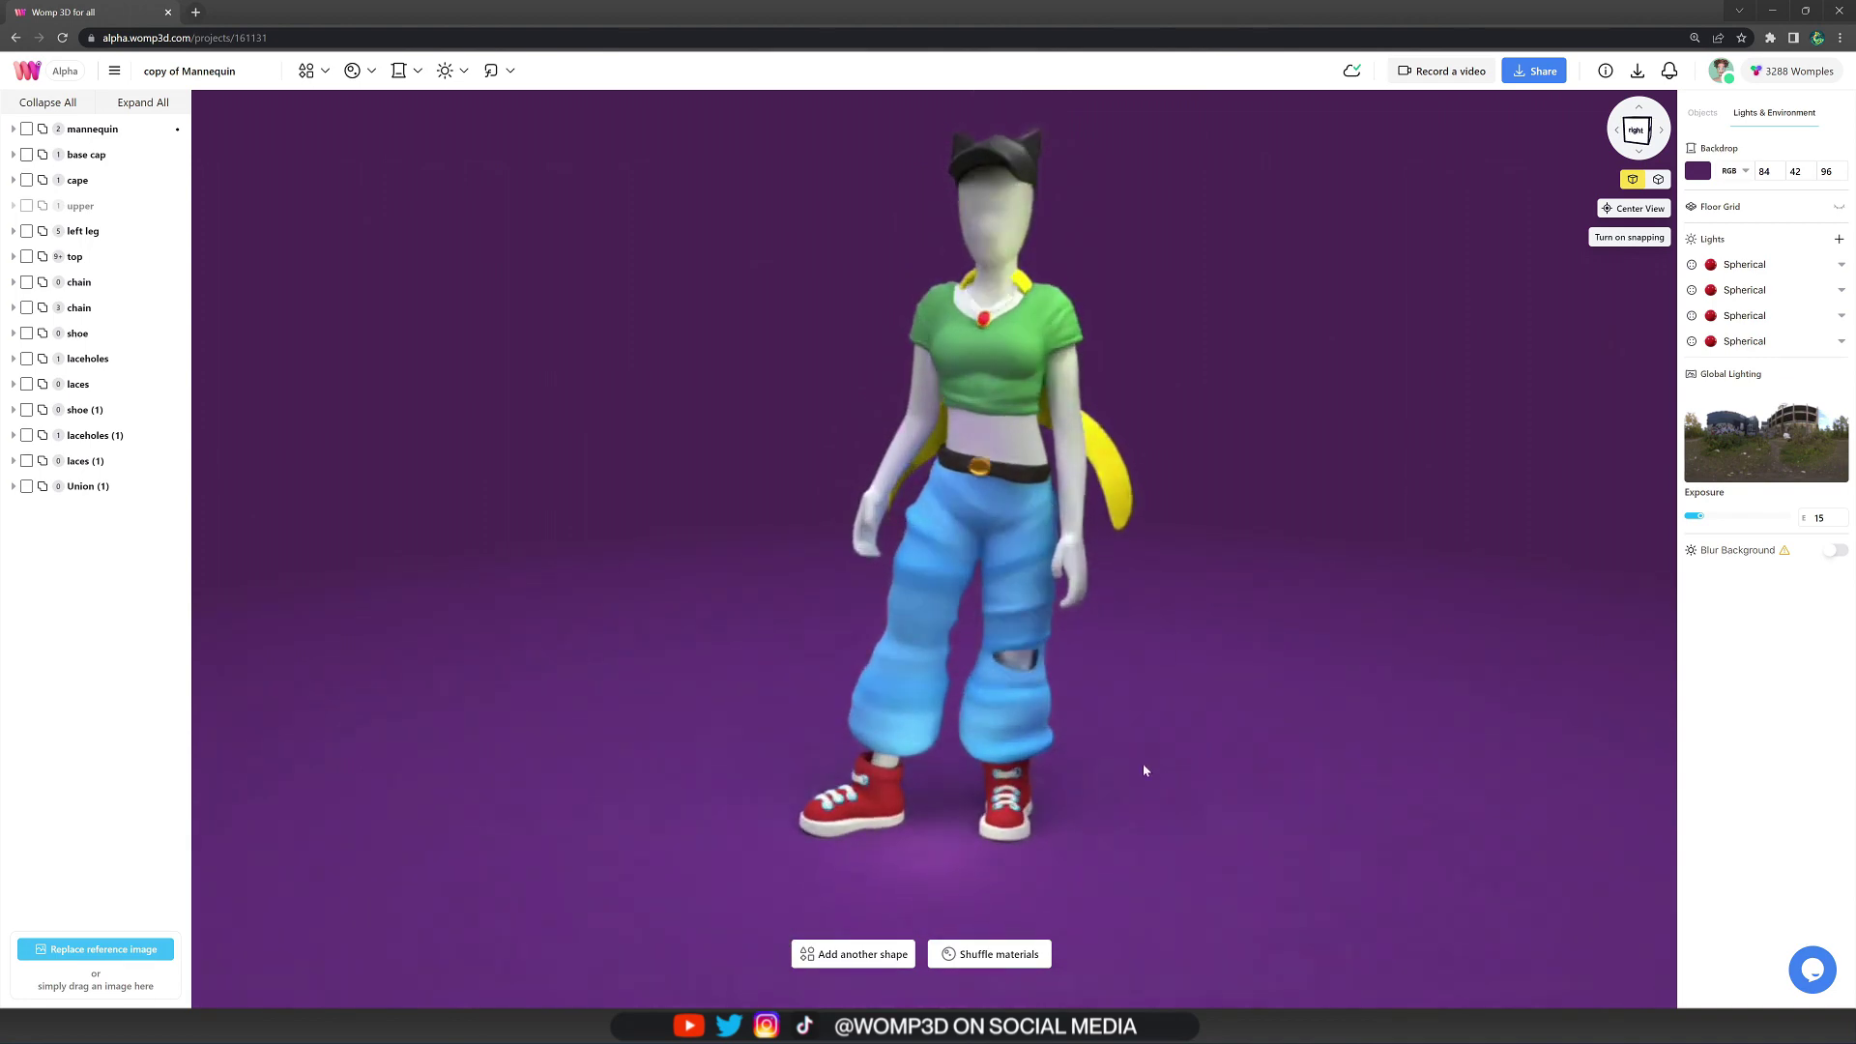
{"action": "scroll", "coordinate": [1082, 818], "scroll_direction": "up", "scroll_amount": 3}
{"action": "scroll", "coordinate": [1083, 817], "scroll_direction": "up", "scroll_amount": 5}
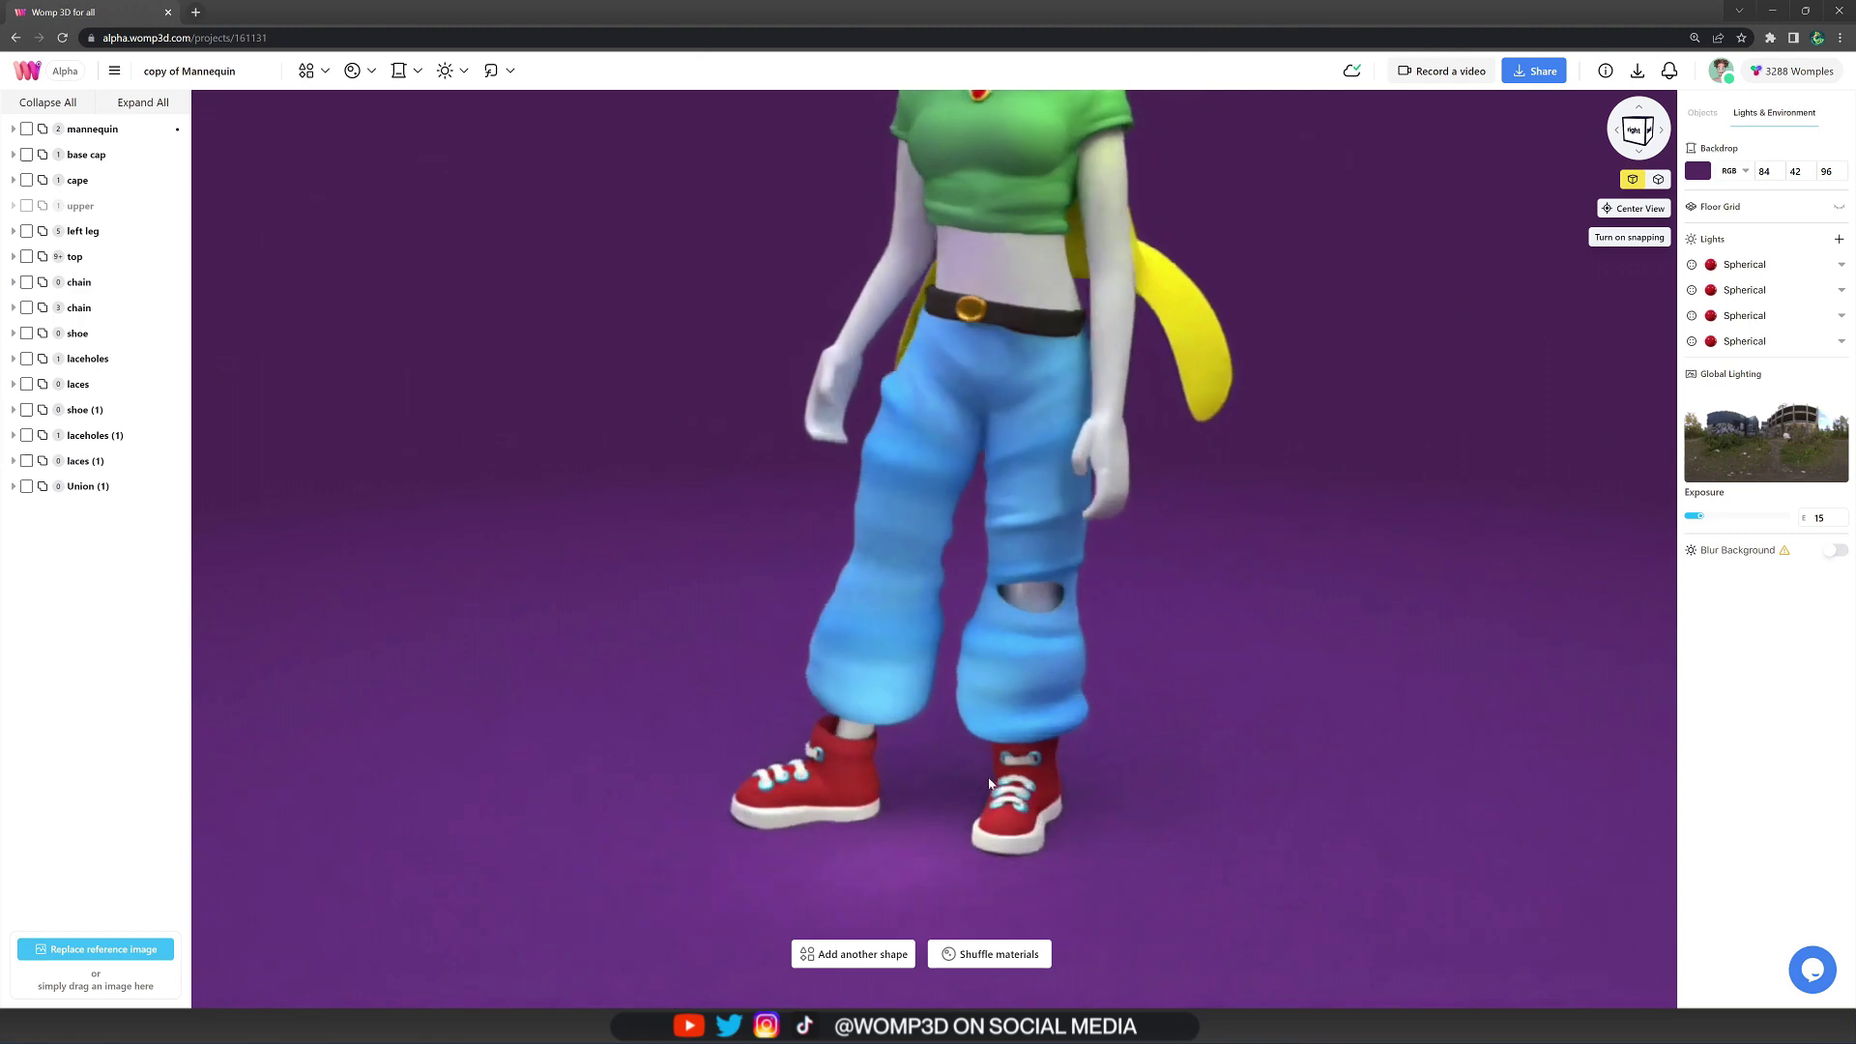
{"action": "left_click_drag", "start_coordinate": [1056, 795], "coordinate": [1247, 889]}
{"action": "scroll", "coordinate": [1255, 837], "scroll_direction": "down", "scroll_amount": 3}
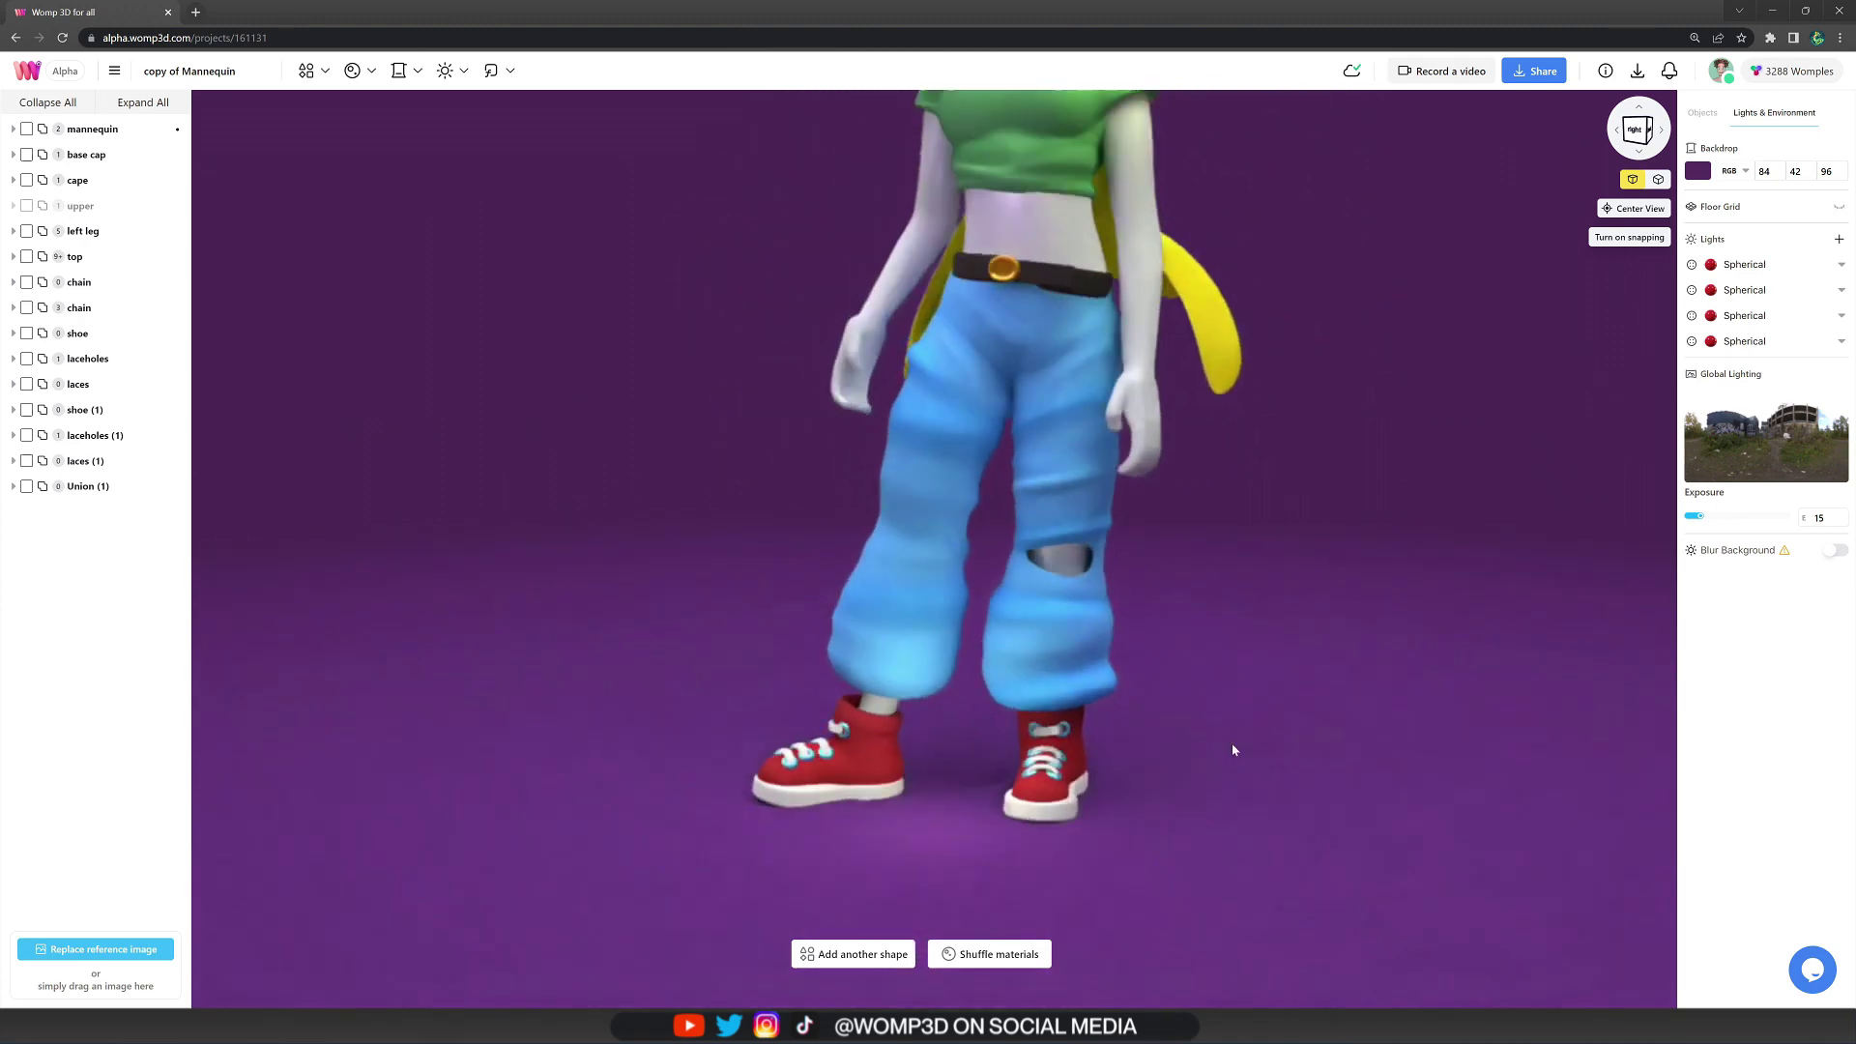
{"action": "scroll", "coordinate": [1194, 623], "scroll_direction": "down", "scroll_amount": 3}
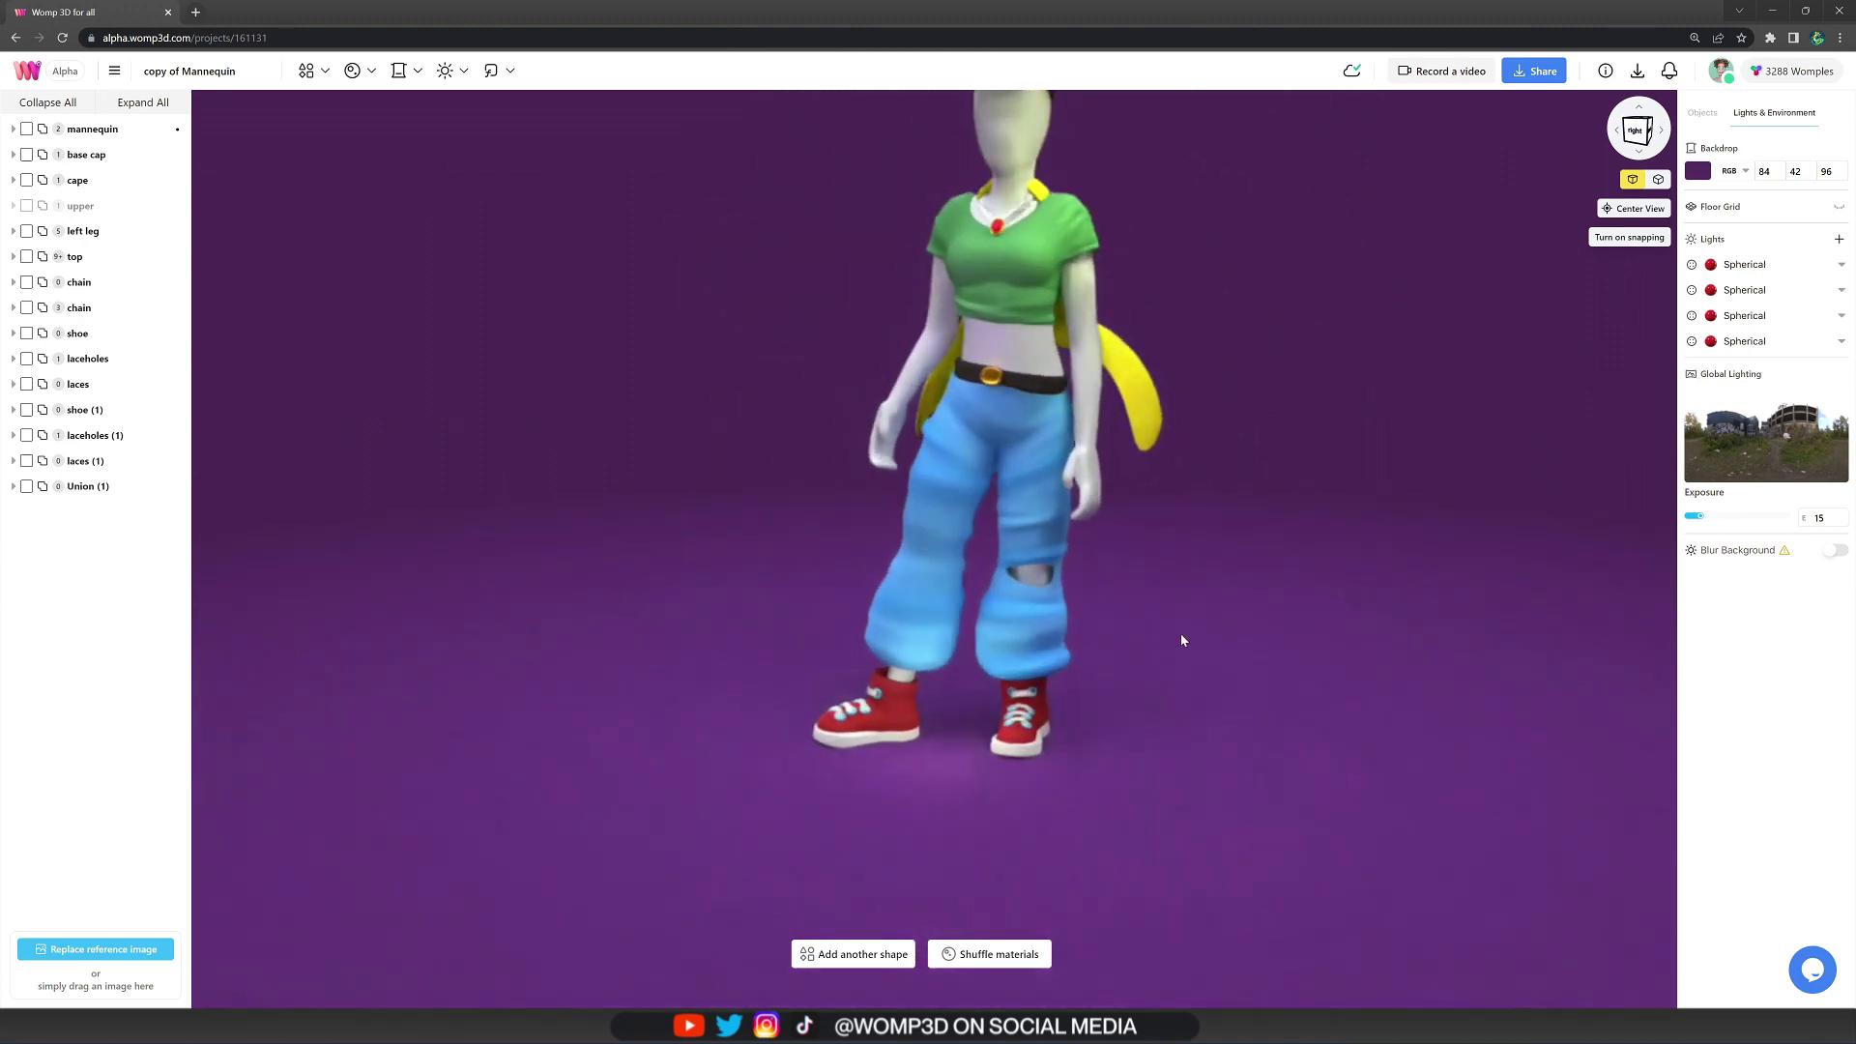
Examine the finished character's cat-ear cap, green top and pearl necklace with its red gem, and the whole outfit from around.
{"action": "left_click_drag", "start_coordinate": [1181, 634], "coordinate": [1160, 696]}
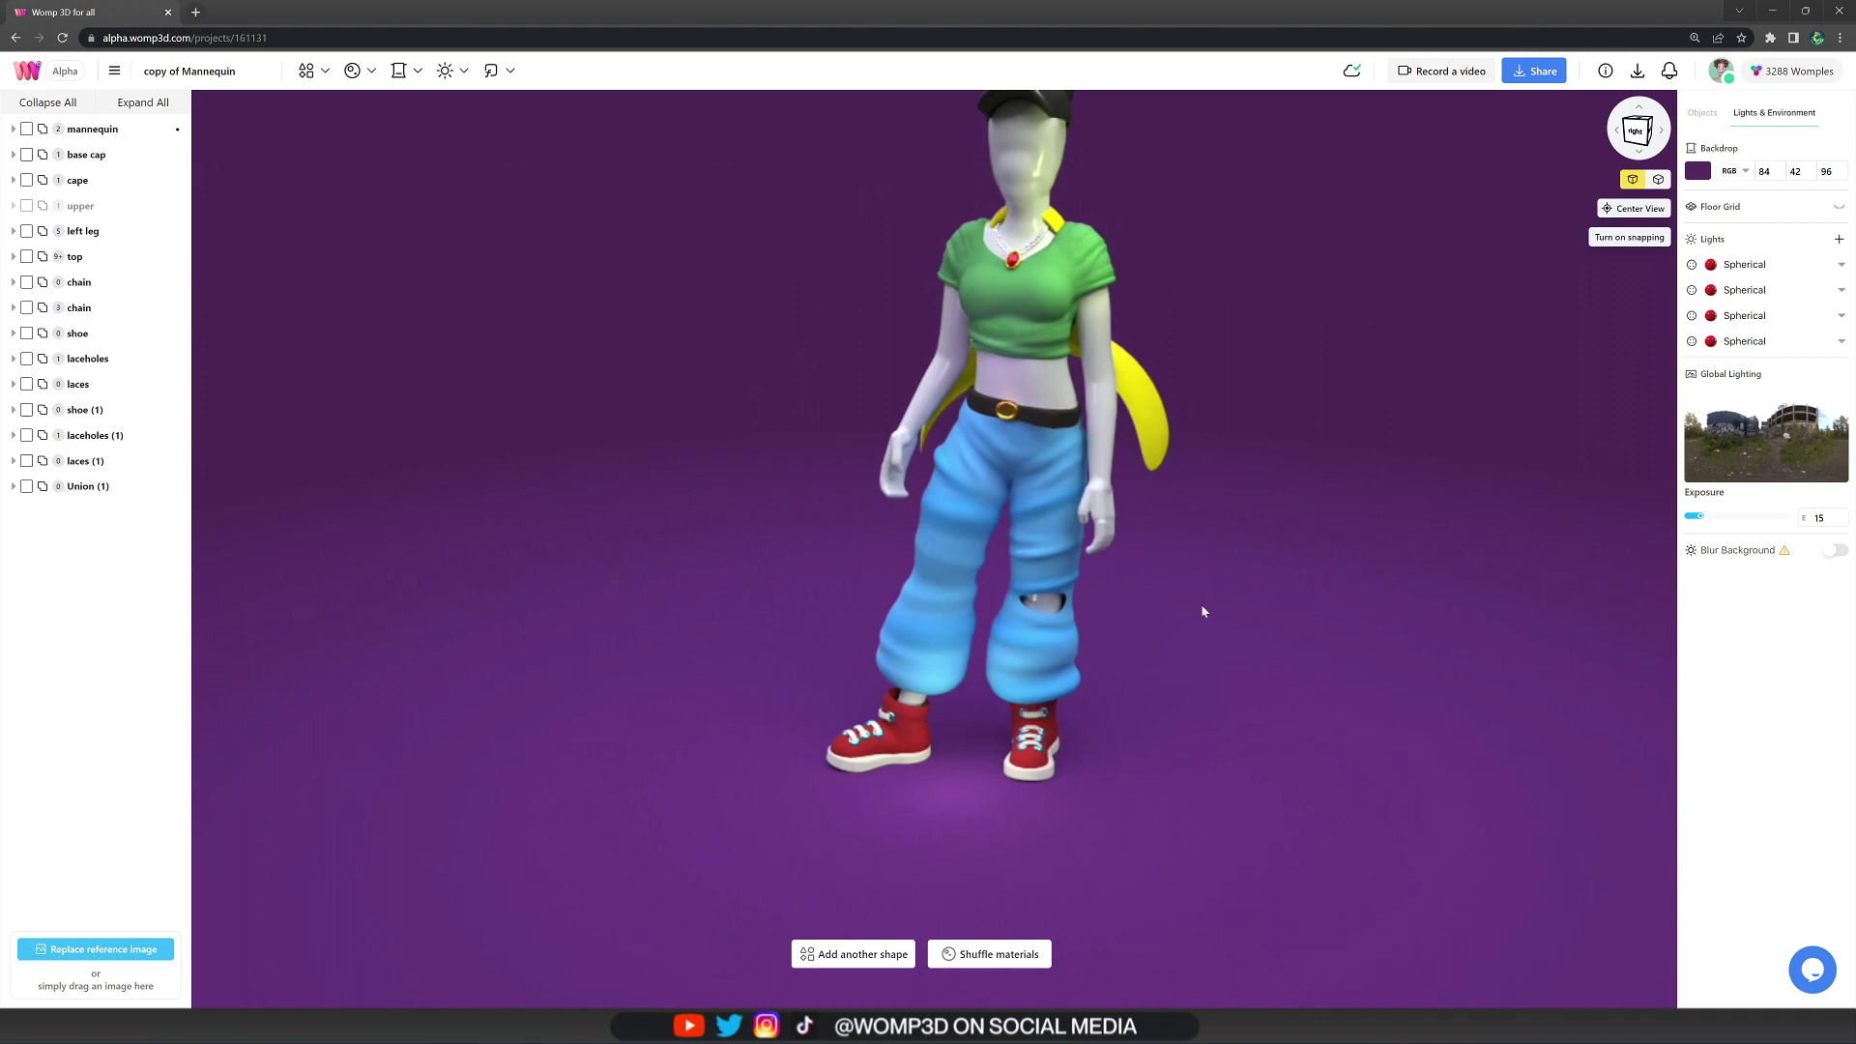
{"action": "left_click_drag", "start_coordinate": [1220, 543], "coordinate": [1258, 626]}
{"action": "scroll", "coordinate": [1291, 513], "scroll_direction": "up", "scroll_amount": 5}
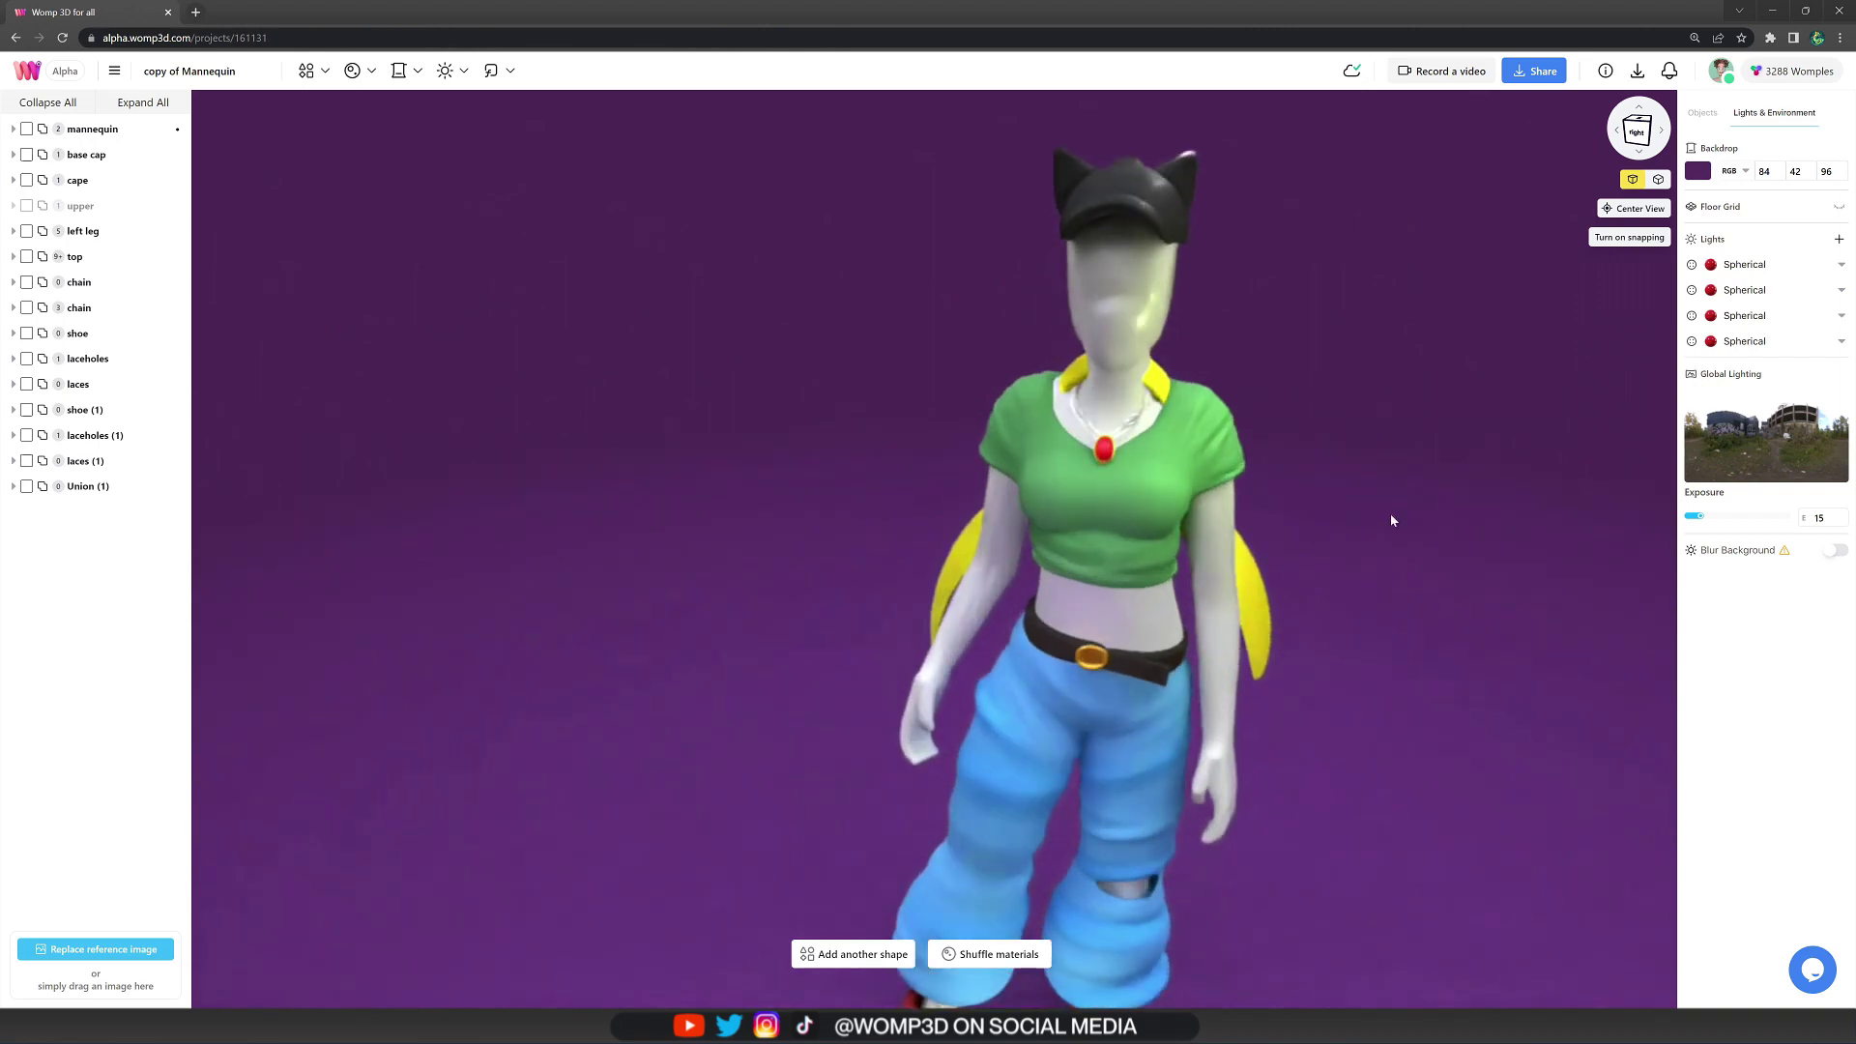
{"action": "left_click_drag", "start_coordinate": [1339, 462], "coordinate": [1317, 542]}
{"action": "scroll", "coordinate": [1325, 467], "scroll_direction": "up", "scroll_amount": 5}
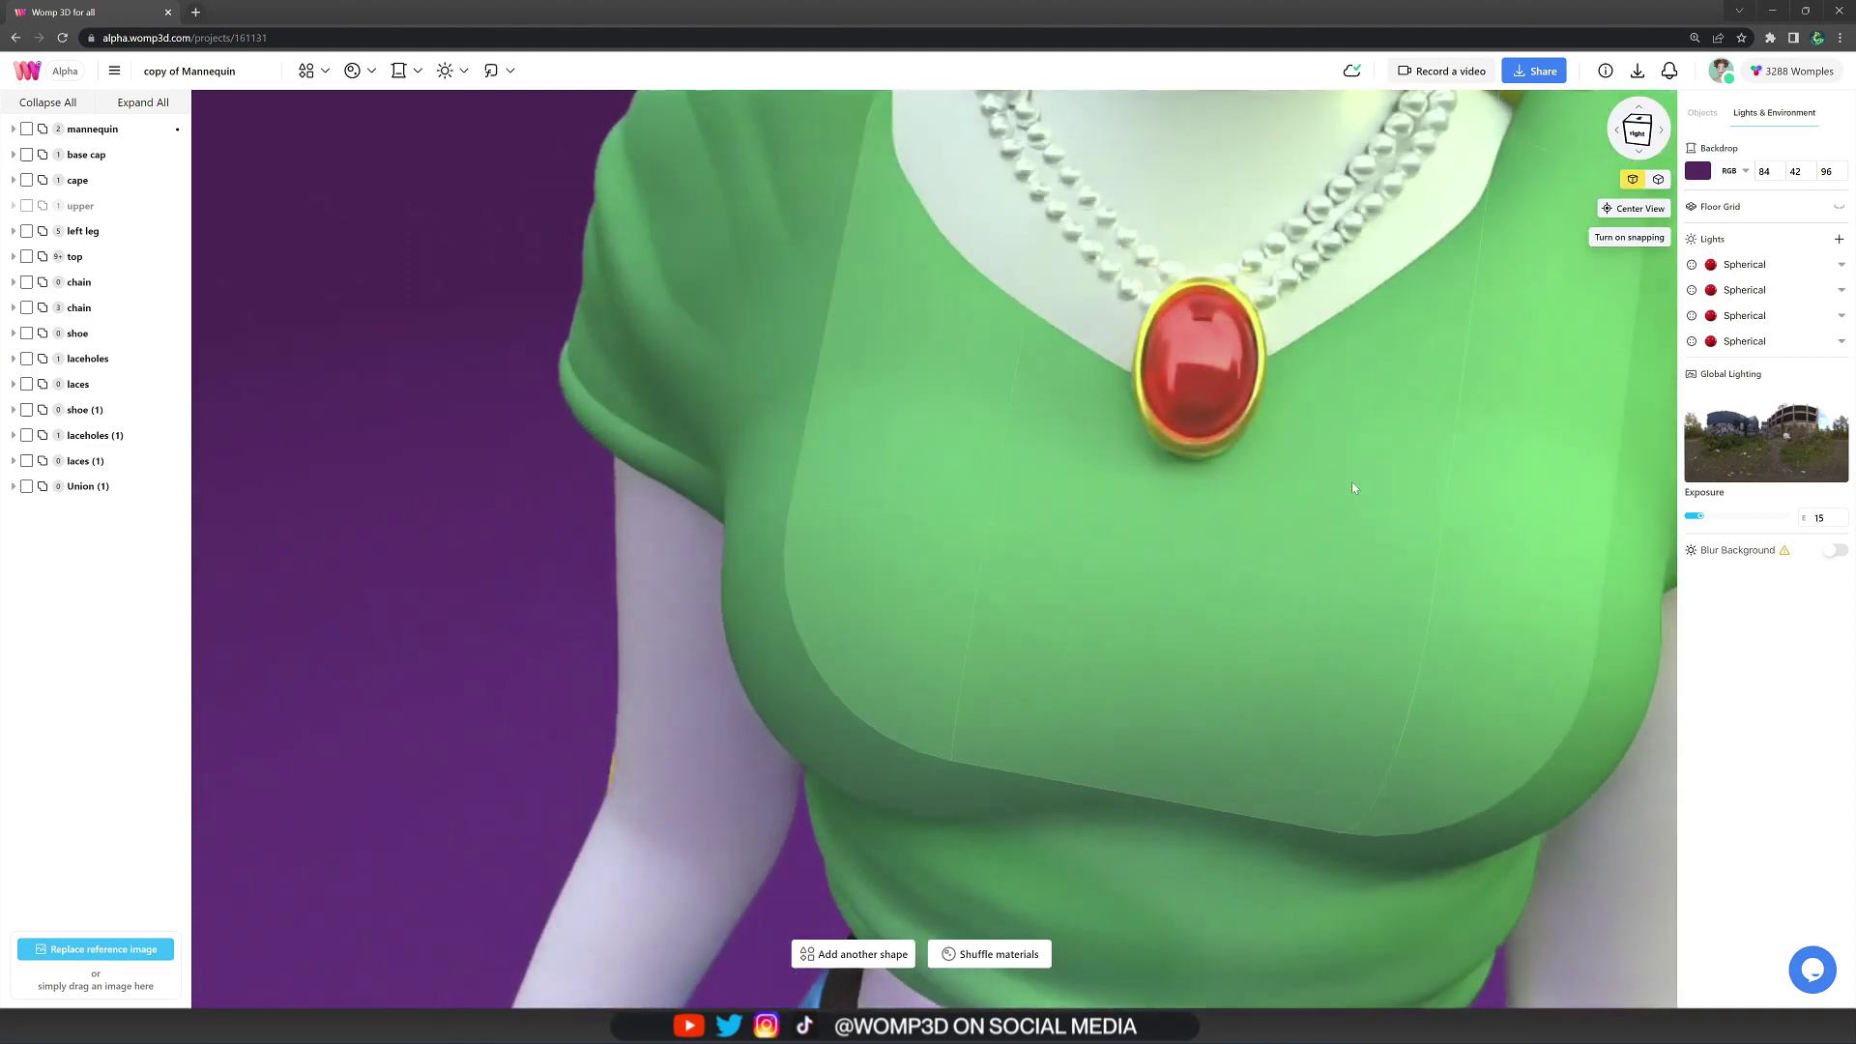
{"action": "scroll", "coordinate": [1352, 481], "scroll_direction": "down", "scroll_amount": 5}
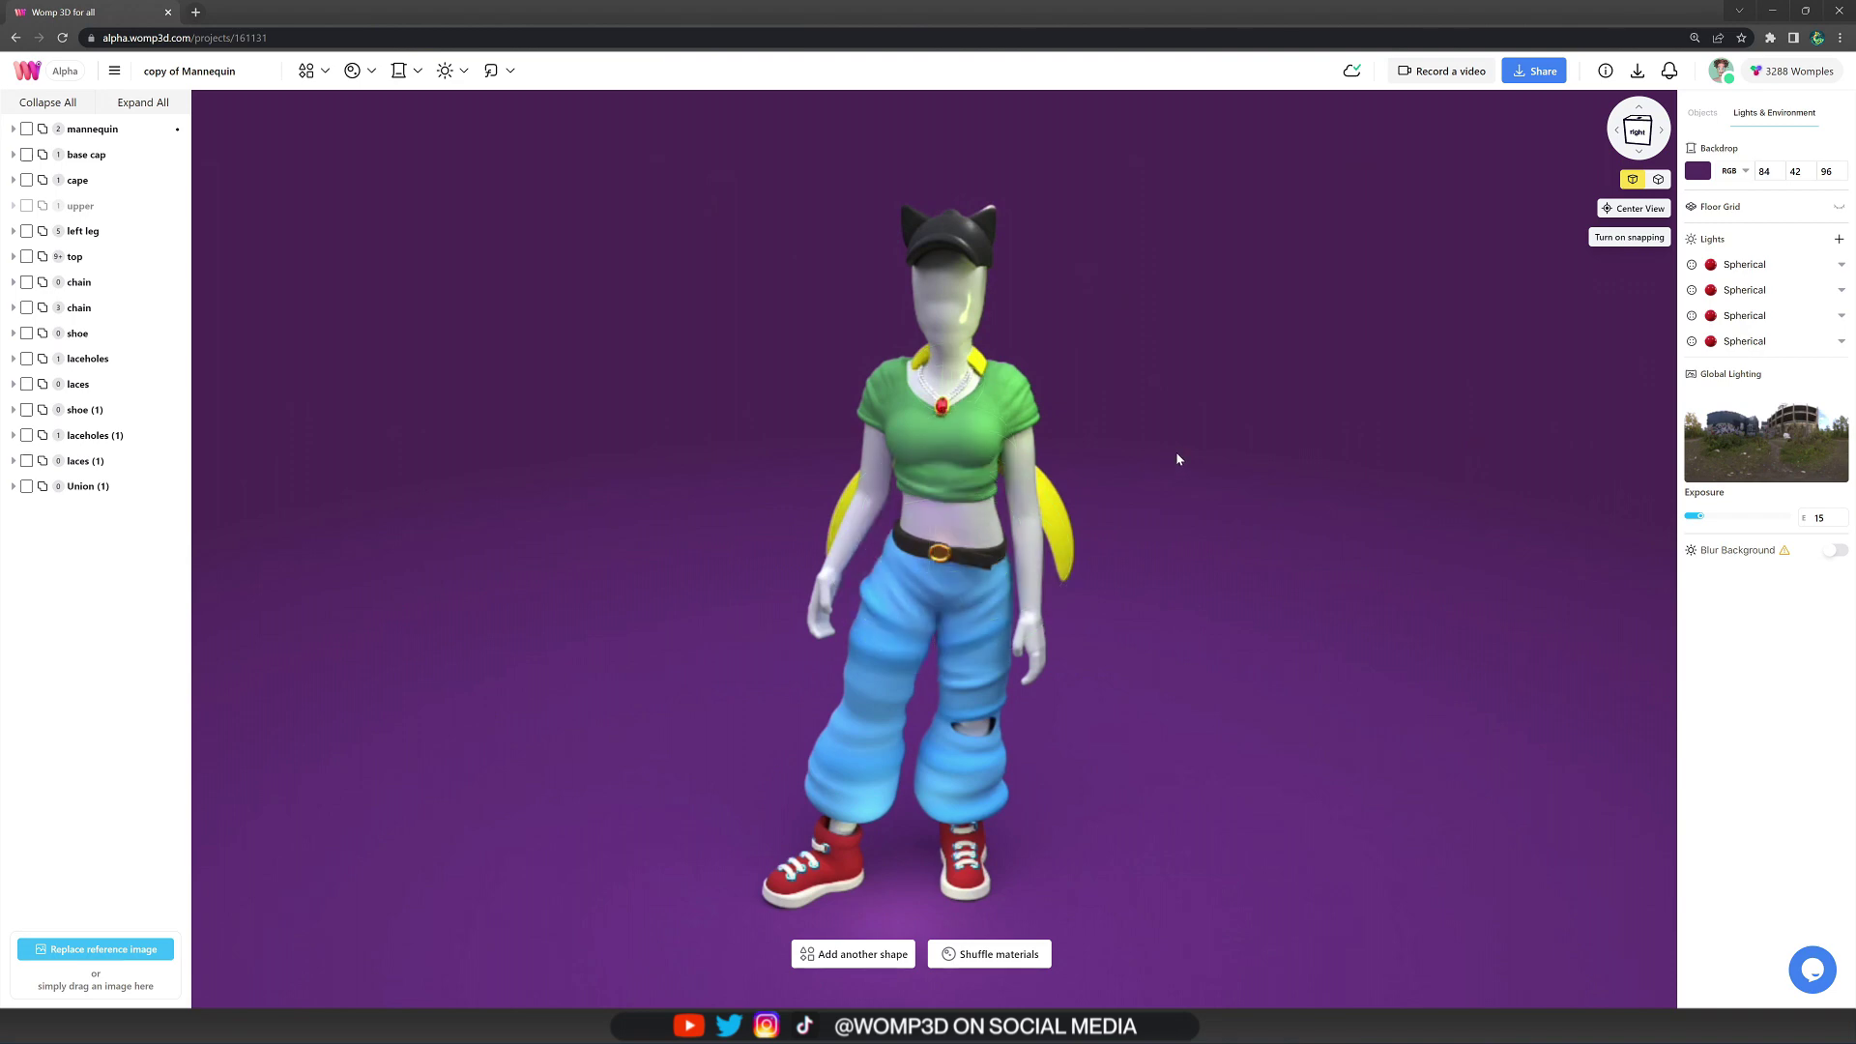
{"action": "left_click_drag", "start_coordinate": [1177, 453], "coordinate": [711, 468]}
{"action": "right_click_drag", "start_coordinate": [934, 384], "coordinate": [1148, 462]}
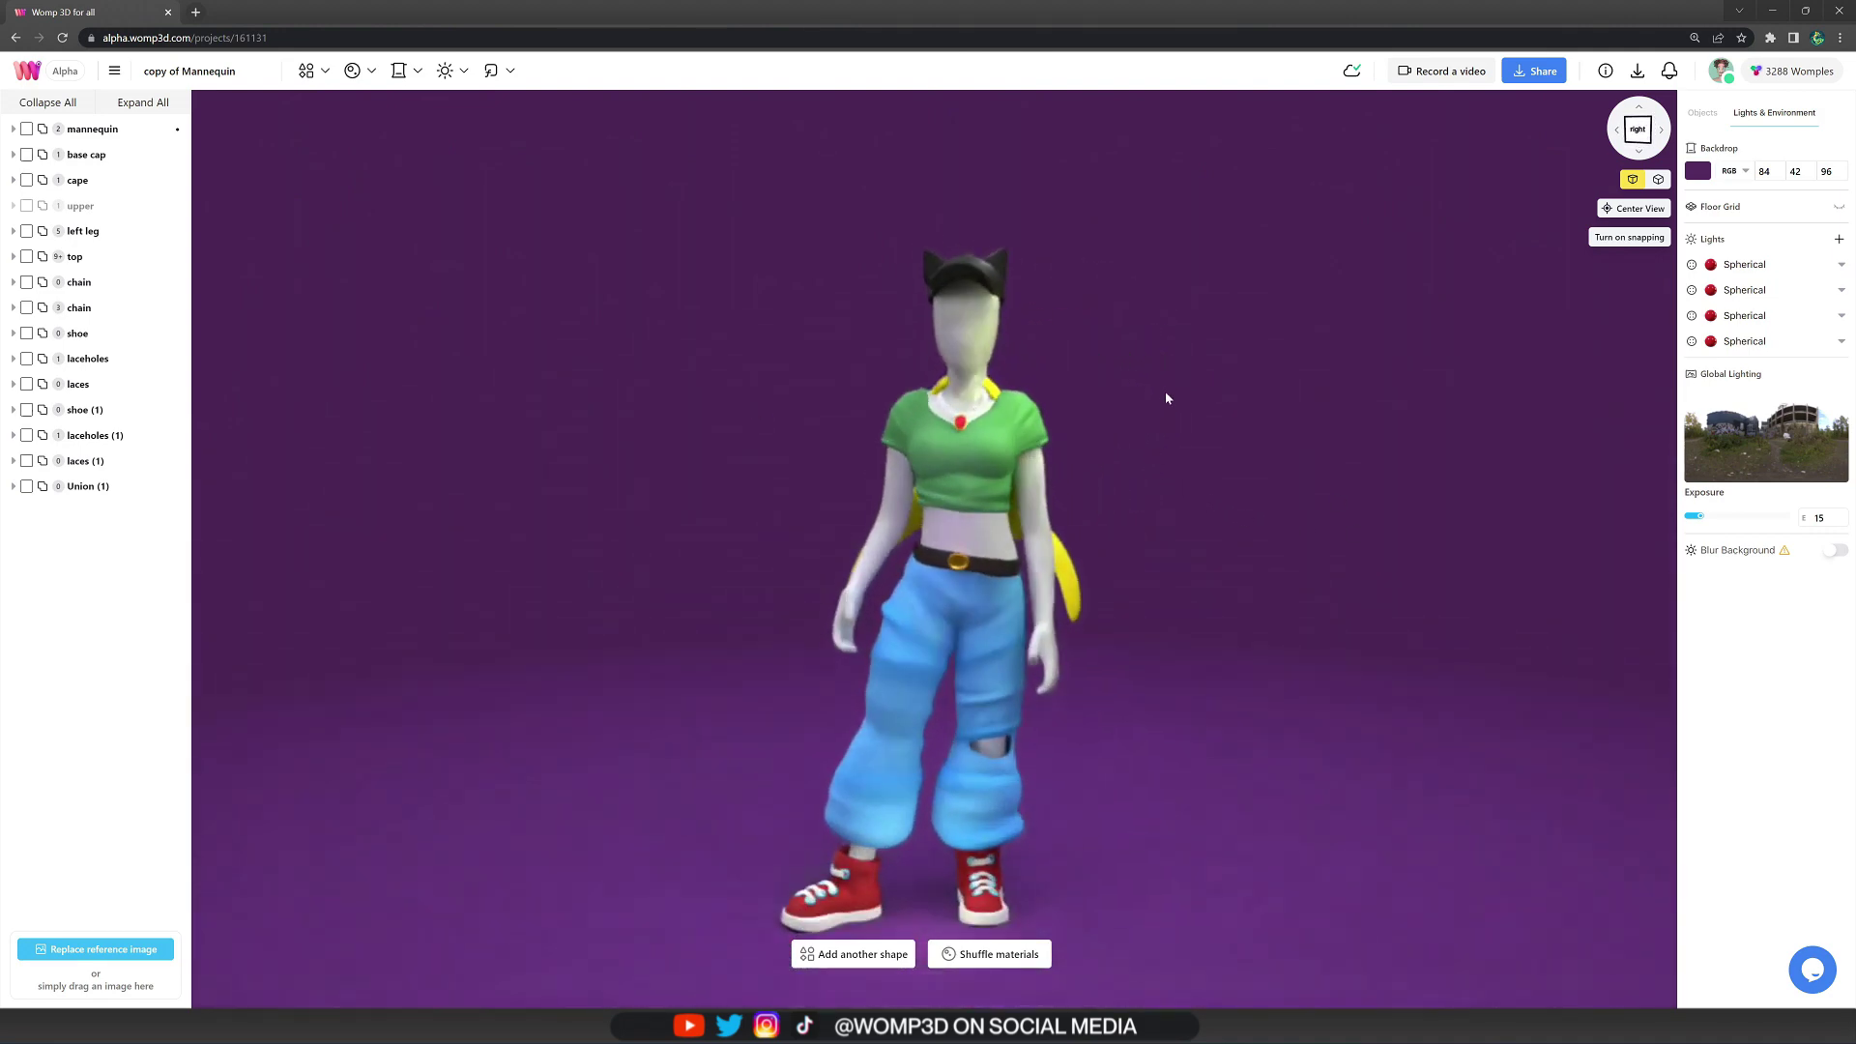